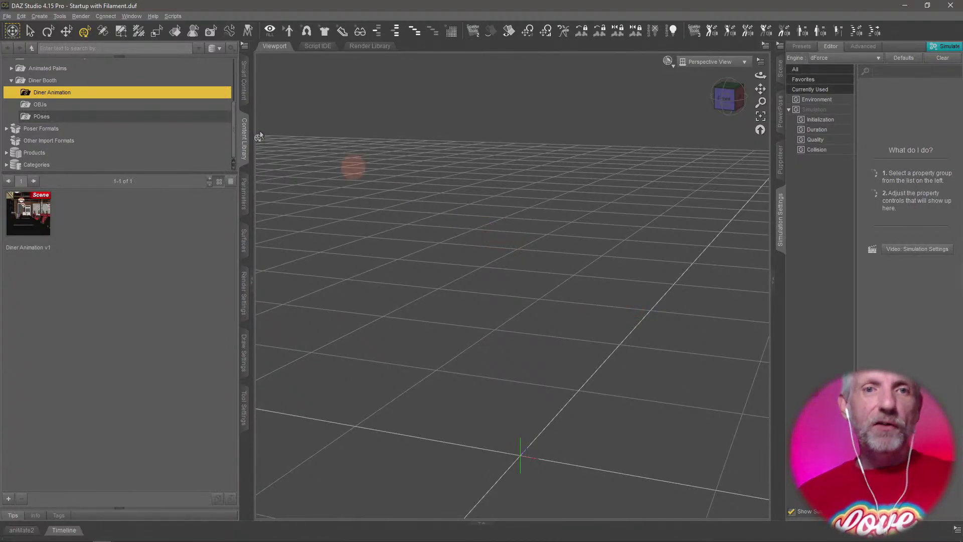
Review the workspace layouts available for selection without applying one.
{"action": "left_click", "coordinate": [135, 17]}
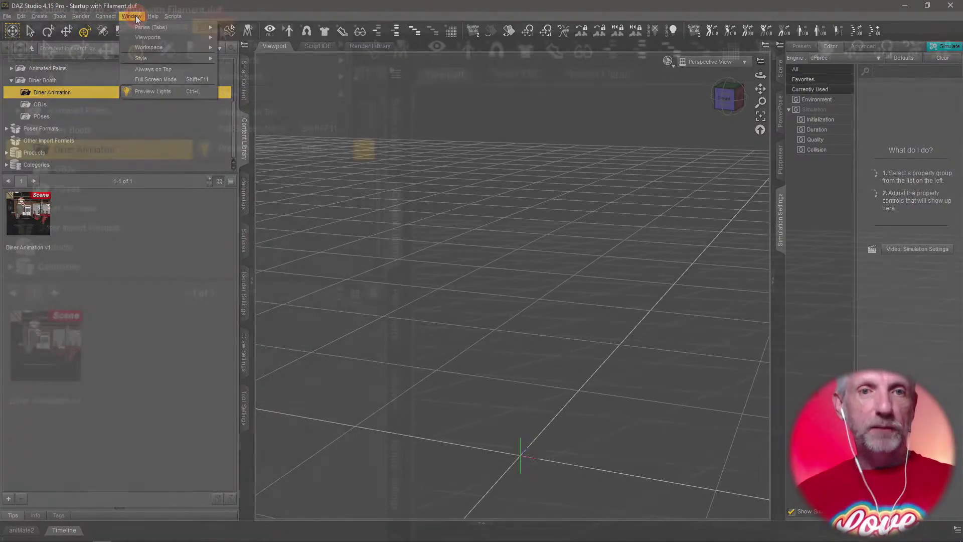
{"action": "mouse_move", "coordinate": [159, 44]}
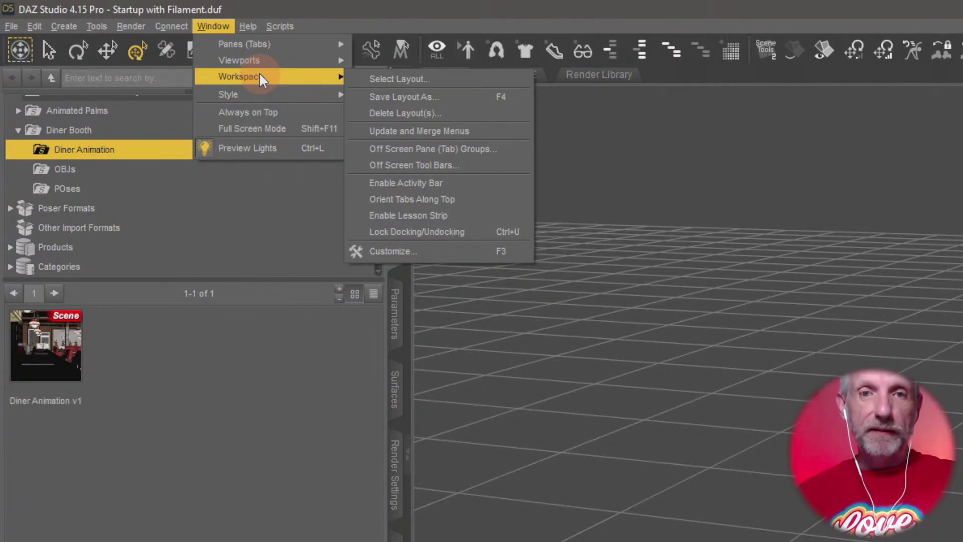
{"action": "left_click", "coordinate": [481, 79]}
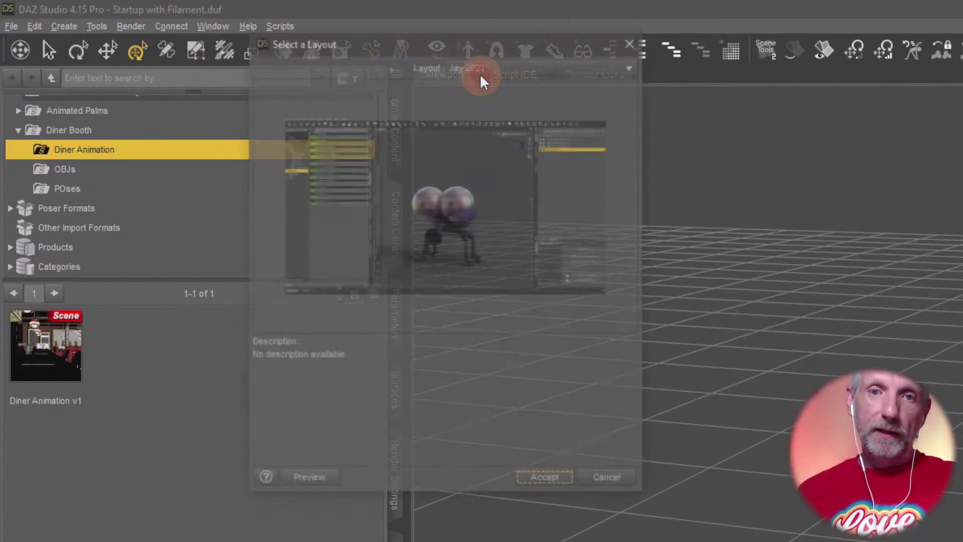
{"action": "left_click", "coordinate": [557, 66]}
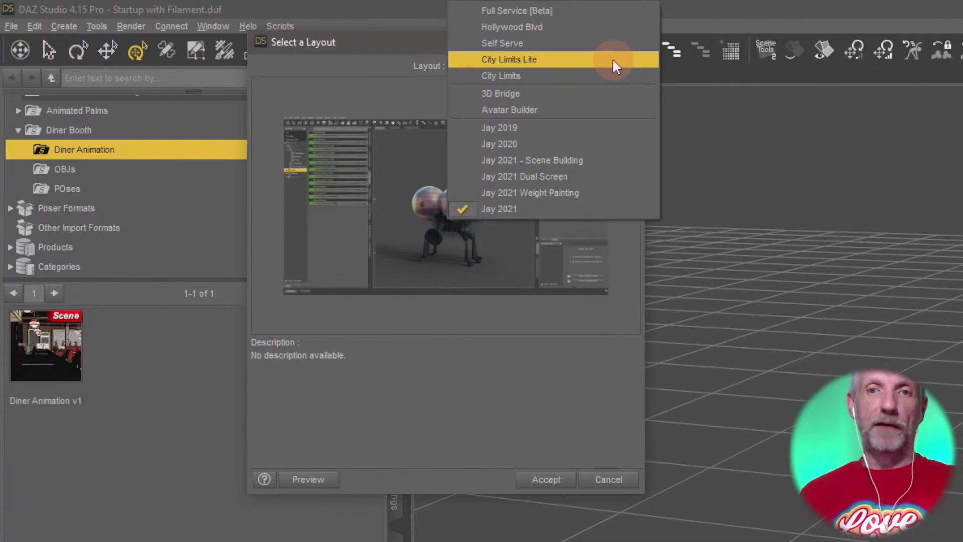
{"action": "left_click", "coordinate": [618, 382]}
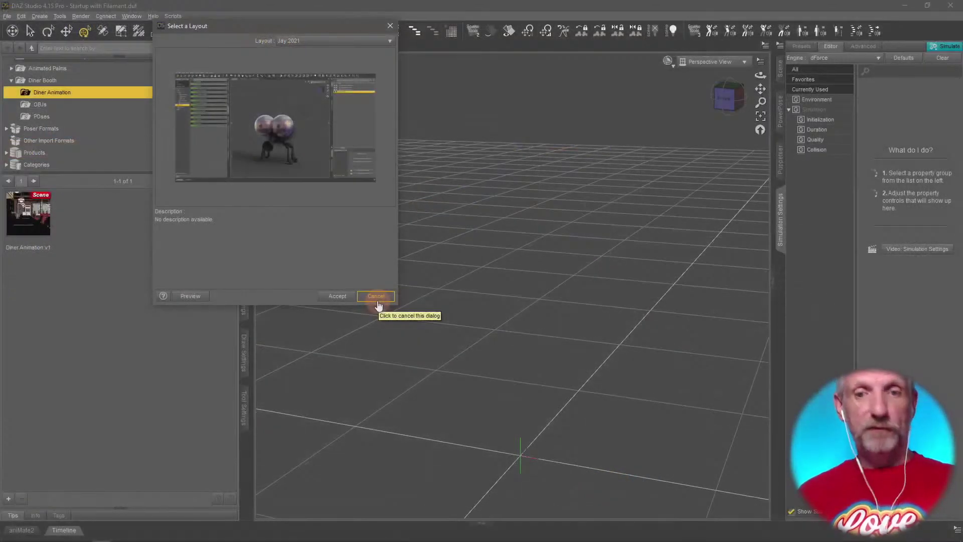
{"action": "left_click", "coordinate": [377, 300]}
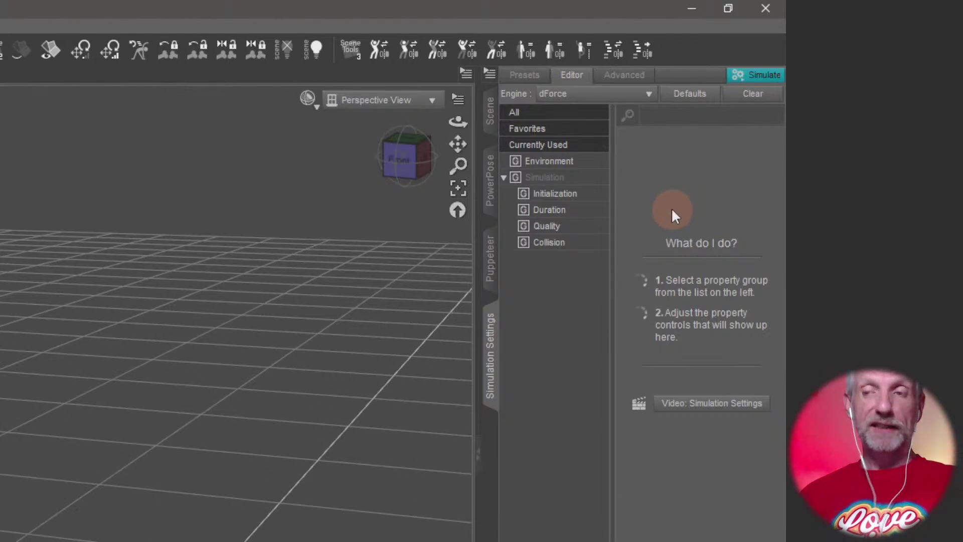
Look through the panes that can be opened or added to a pane group, and view the Surfaces and Parameters panes.
{"action": "left_click", "coordinate": [758, 78]}
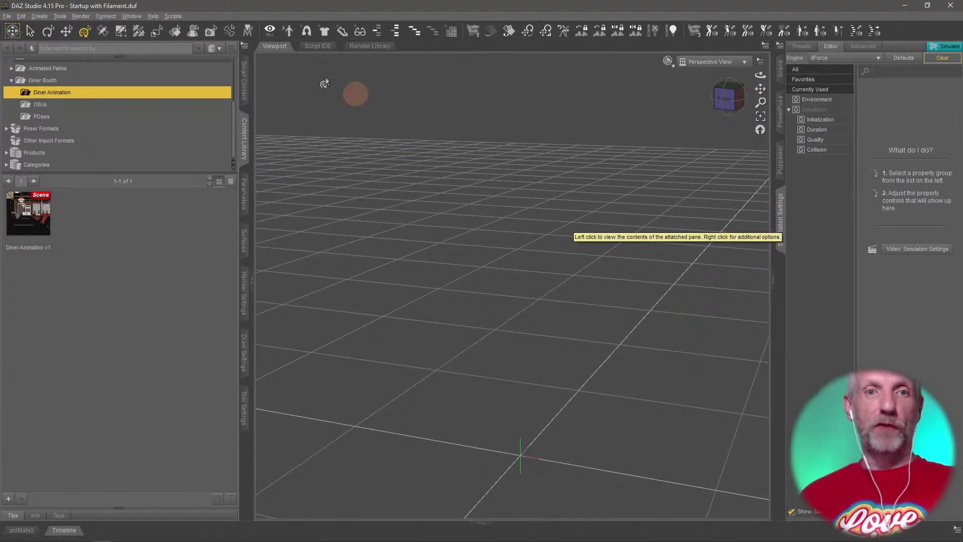
{"action": "left_click", "coordinate": [133, 17]}
{"action": "mouse_move", "coordinate": [170, 27]}
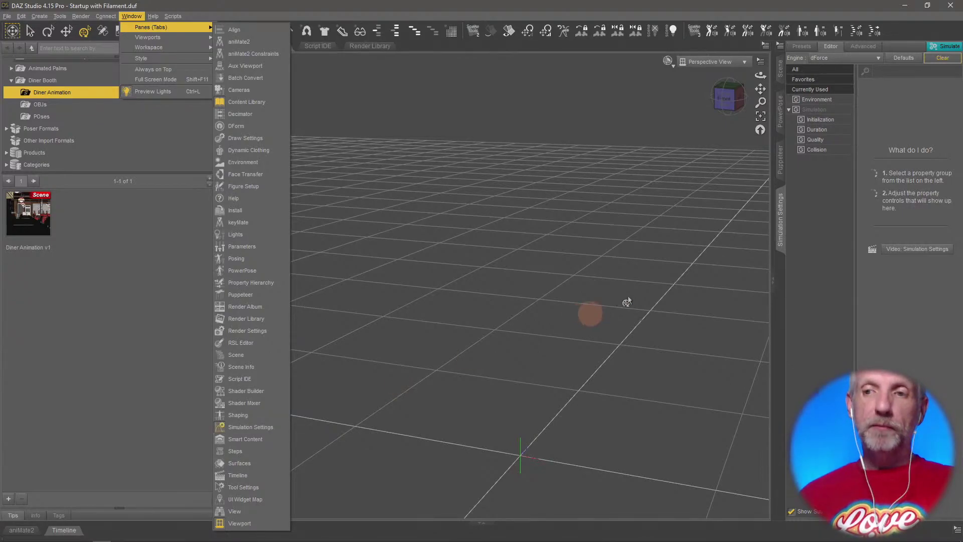
{"action": "right_click", "coordinate": [781, 265]}
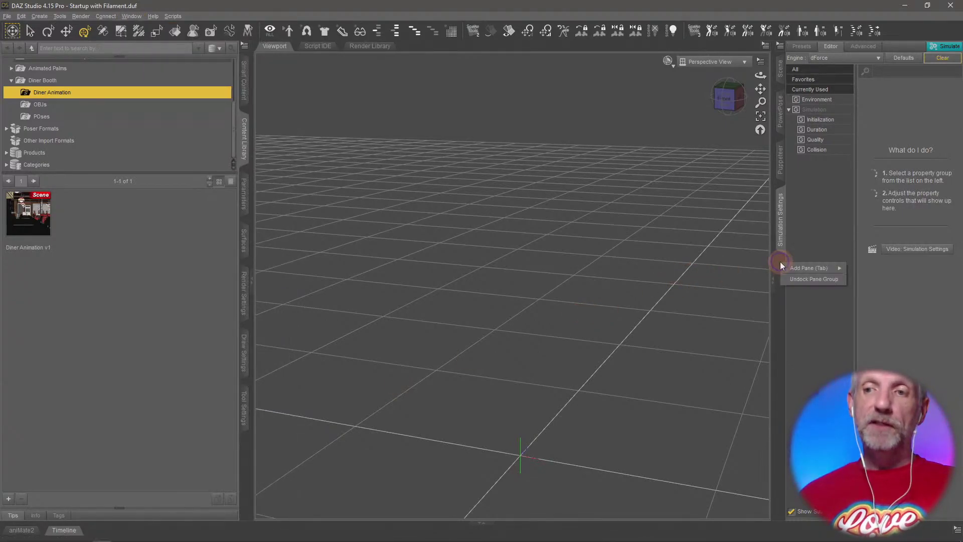
{"action": "mouse_move", "coordinate": [803, 269]}
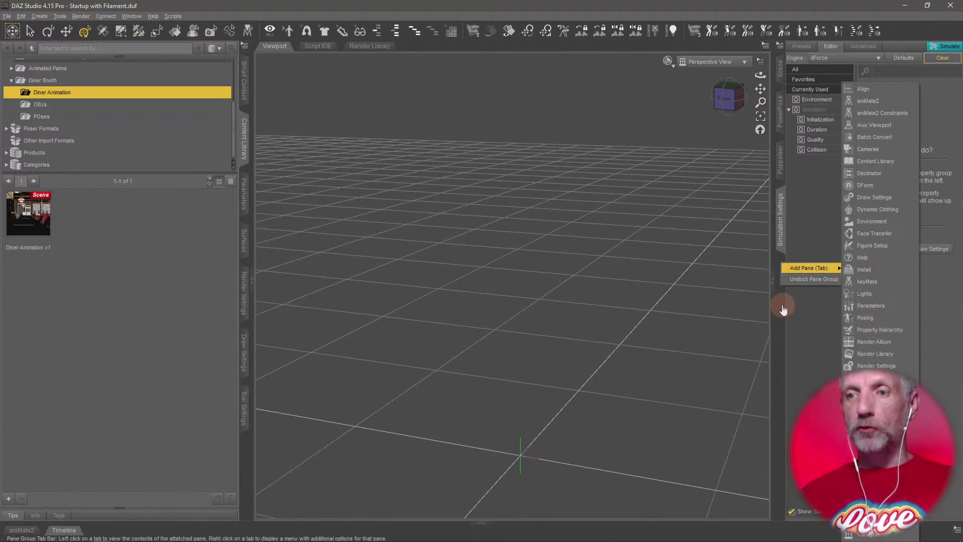
{"action": "left_click", "coordinate": [820, 325]}
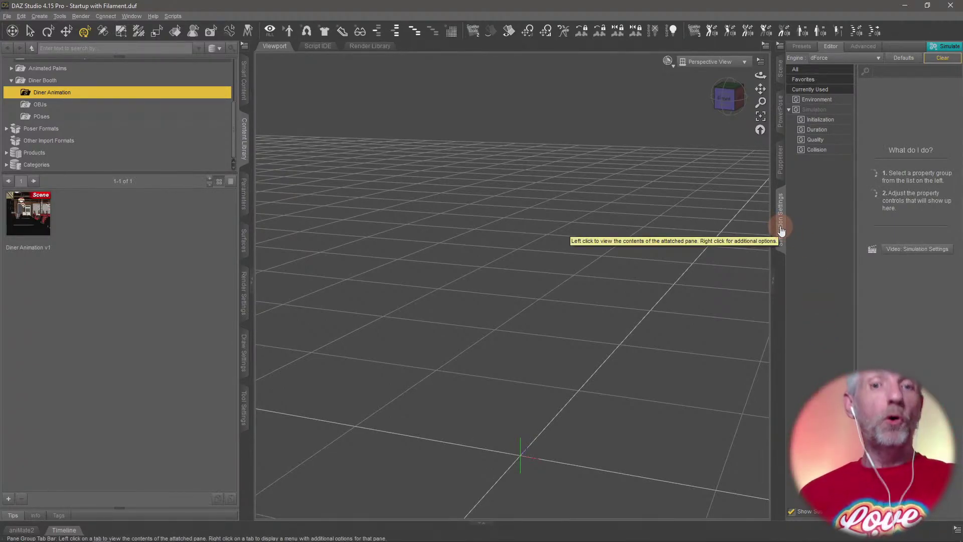
{"action": "left_click", "coordinate": [243, 245]}
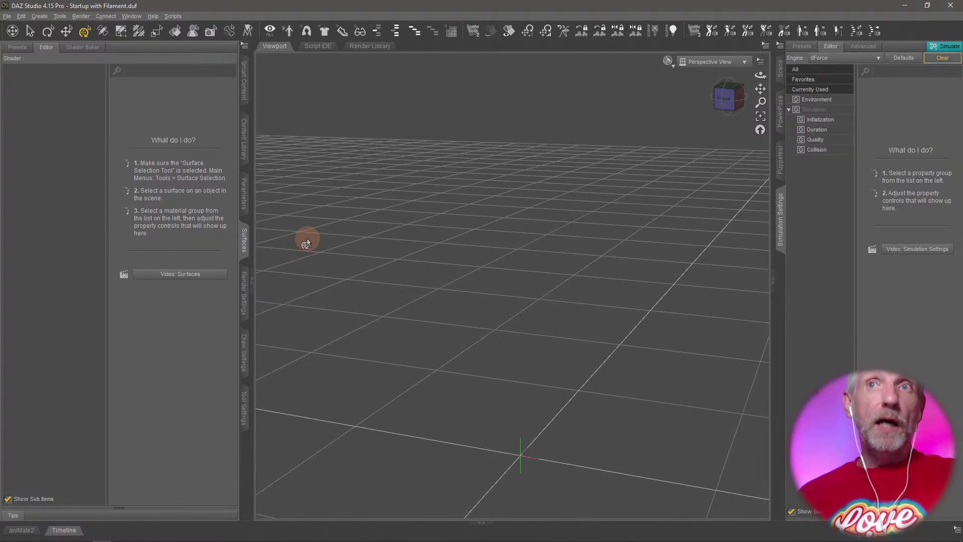
{"action": "left_click", "coordinate": [243, 198]}
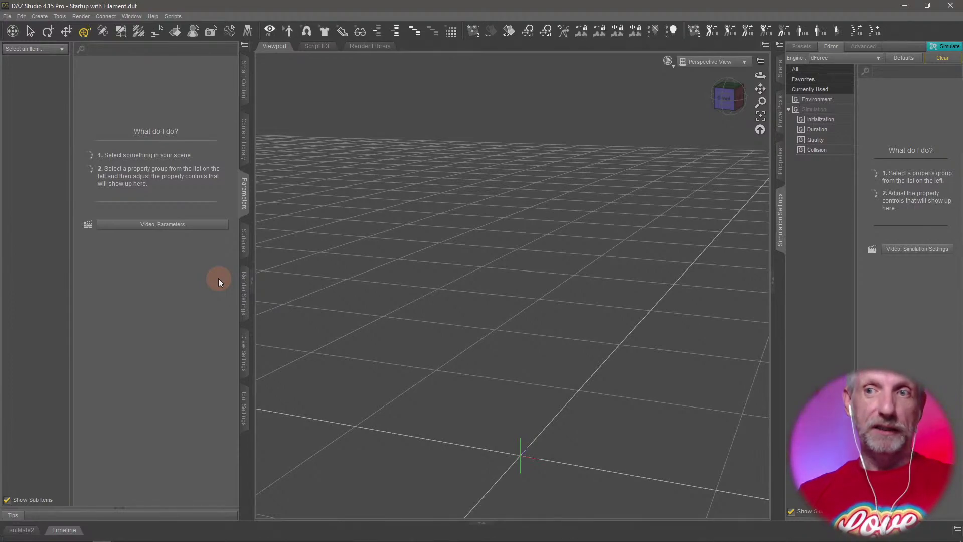
Create a plane primitive with X Negative as primary axis, a size of 5 m and 1 division.
{"action": "left_click", "coordinate": [40, 17]}
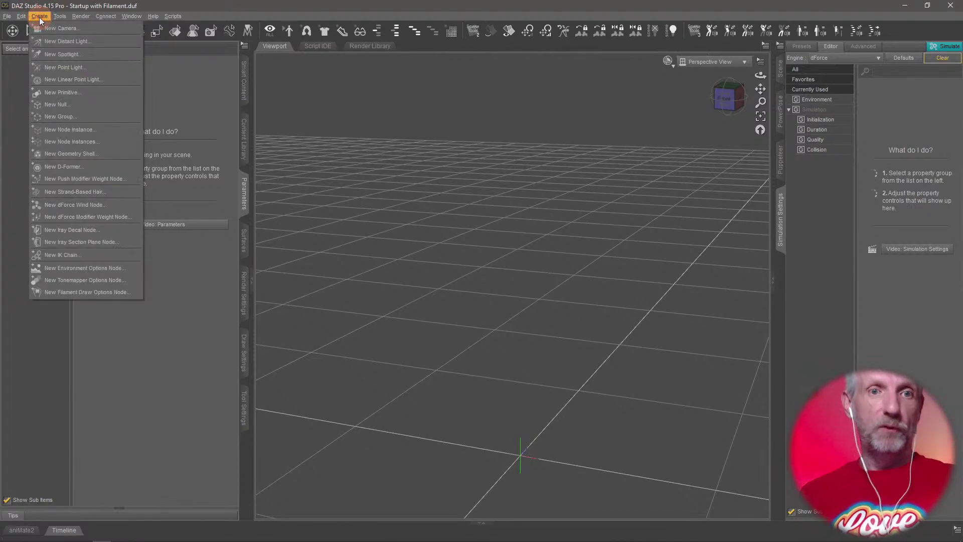
{"action": "left_click", "coordinate": [92, 91]}
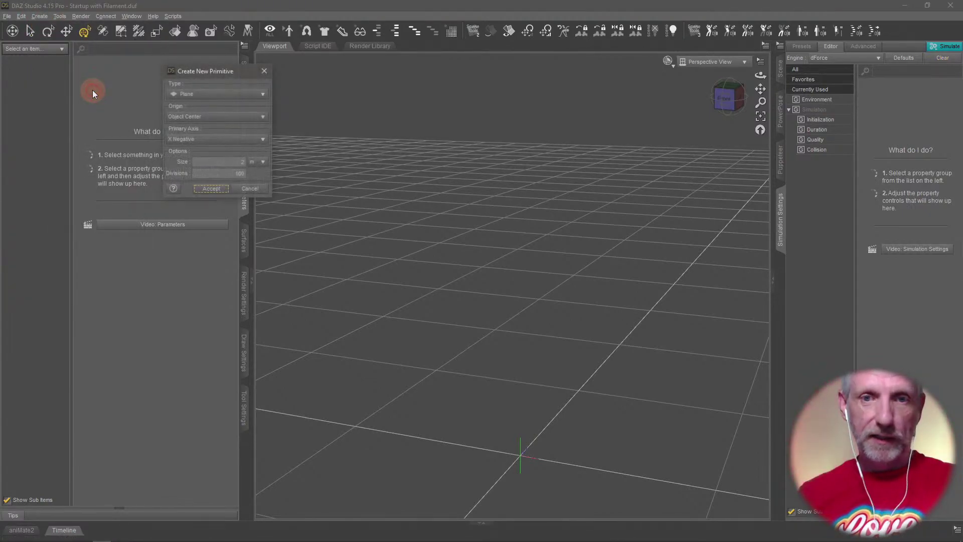
{"action": "left_click", "coordinate": [237, 164]}
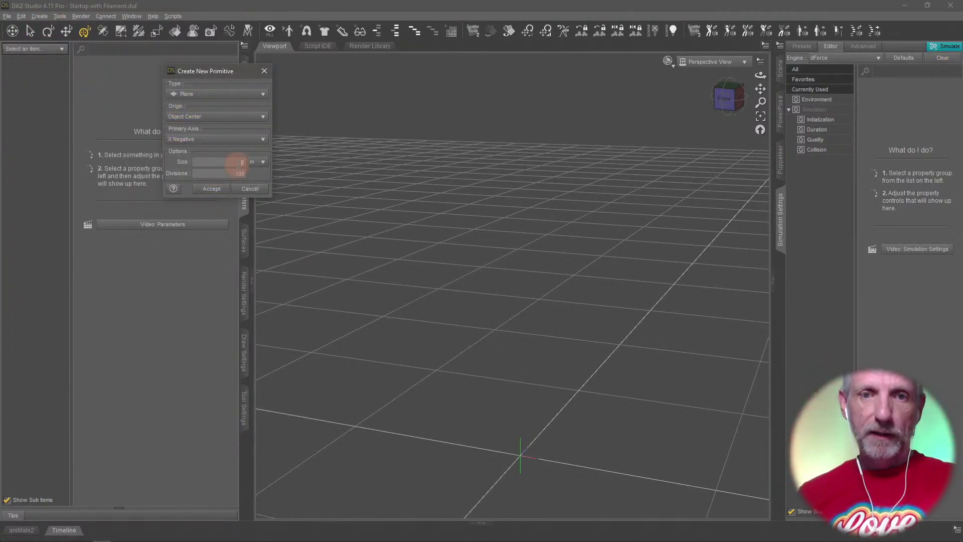
{"action": "type", "text": "5"}
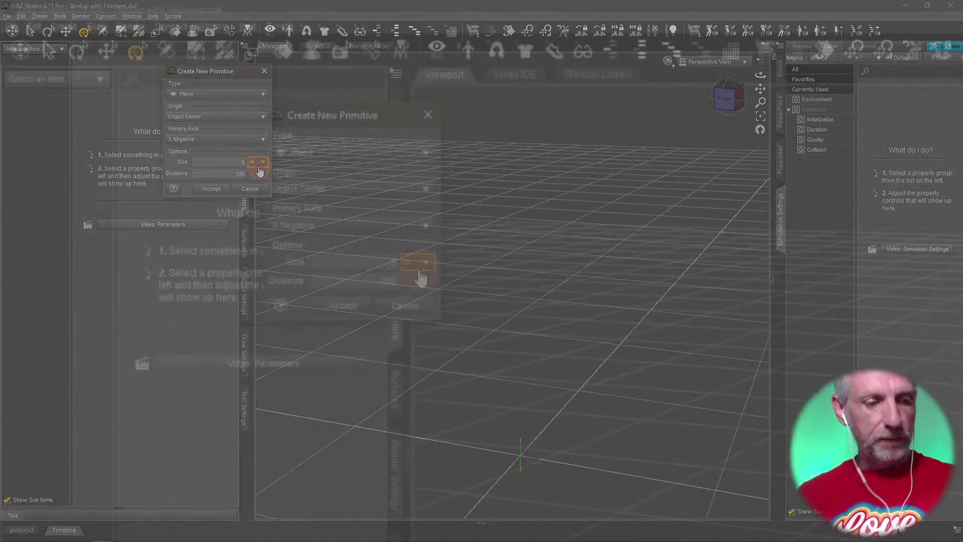
{"action": "left_click", "coordinate": [230, 174]}
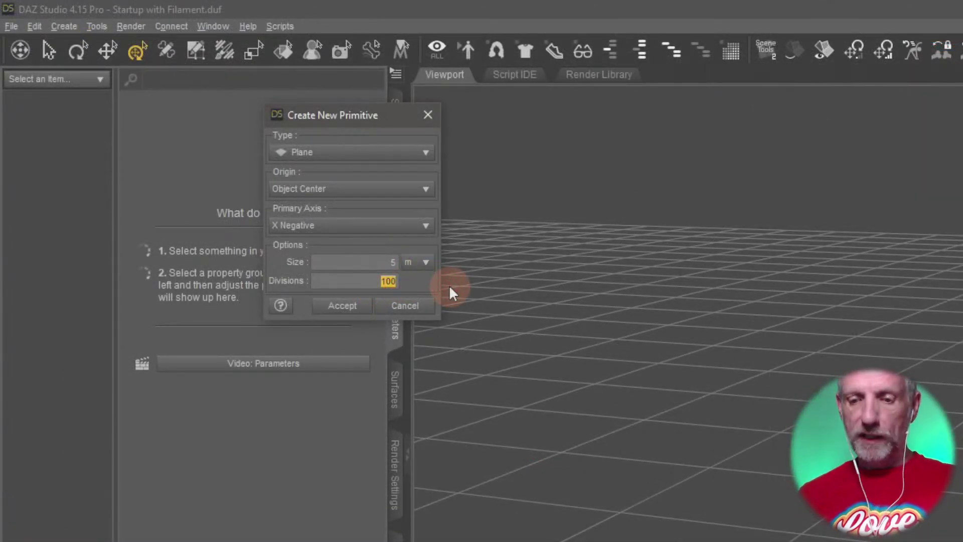
{"action": "type", "text": "1"}
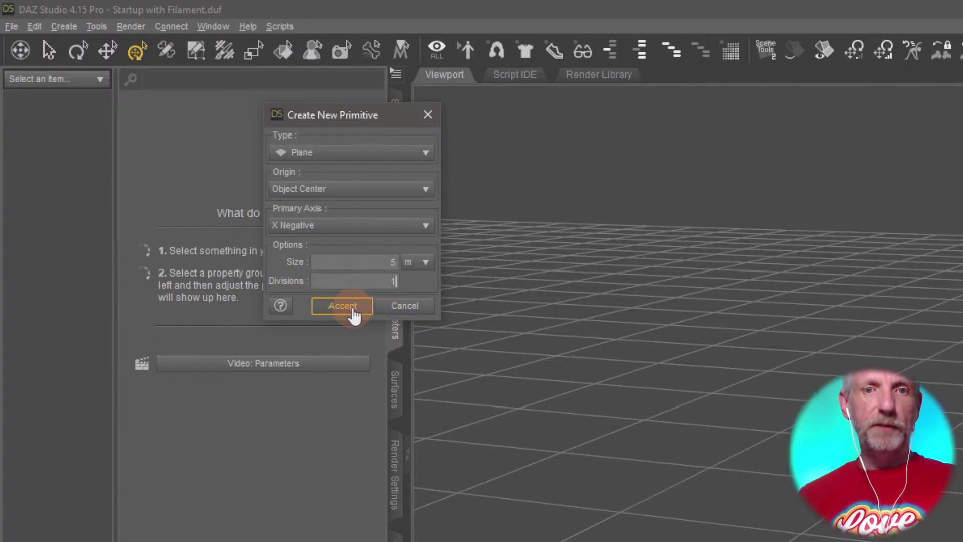
{"action": "left_click", "coordinate": [342, 306]}
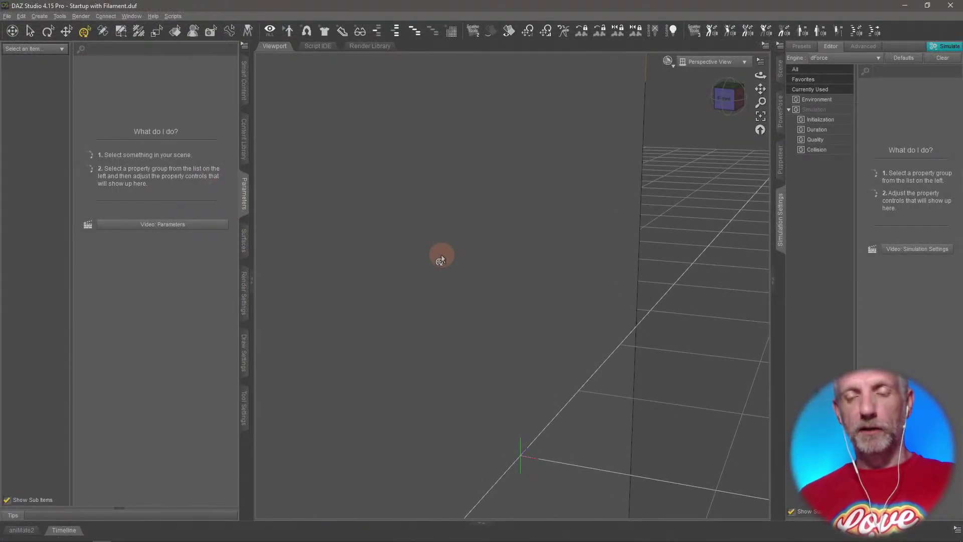
Select the upright plane in the scene and delete it.
{"action": "left_click", "coordinate": [441, 255]}
{"action": "scroll", "coordinate": [585, 123], "scroll_direction": "down", "scroll_amount": 3}
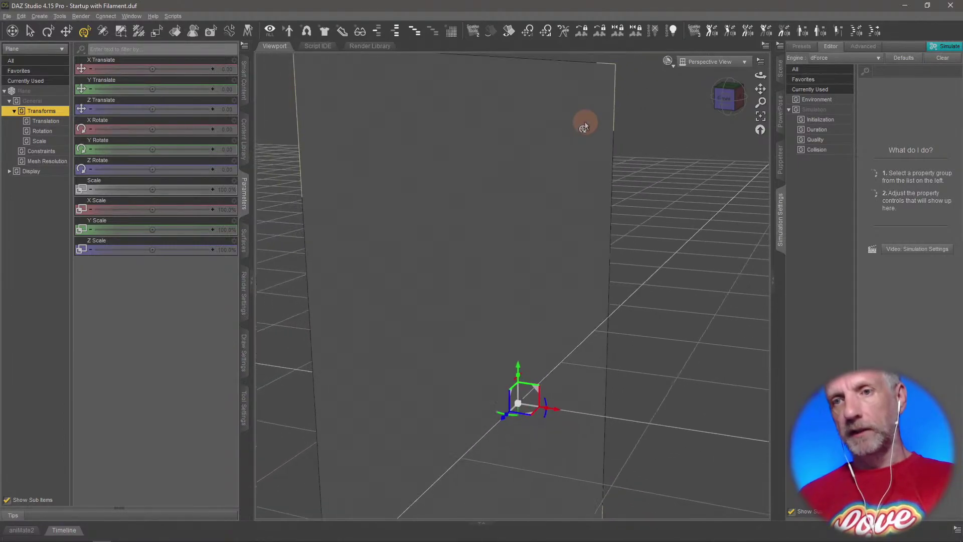
{"action": "scroll", "coordinate": [585, 121], "scroll_direction": "down", "scroll_amount": 3}
{"action": "key", "text": "Delete"}
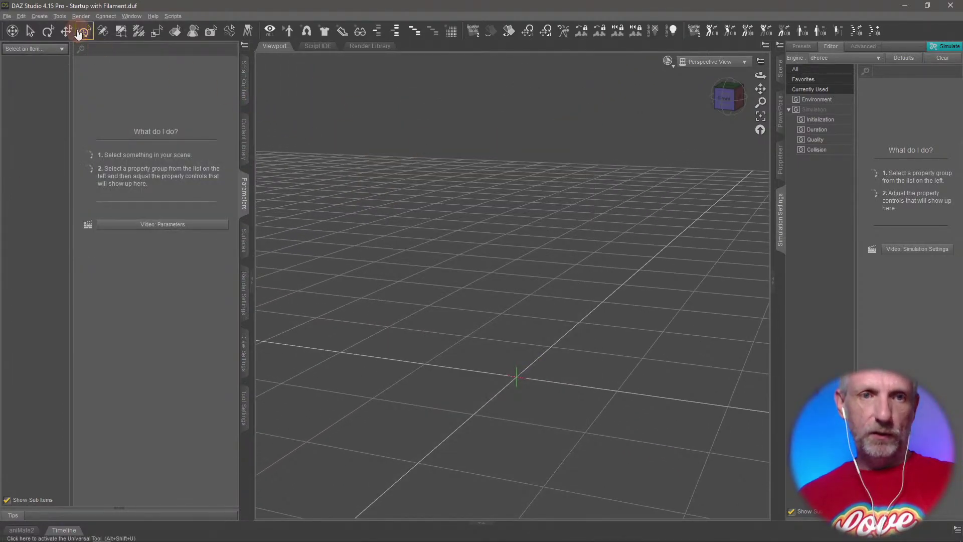
Create a new plane primitive with Y Positive as its primary axis so that it lies flat.
{"action": "left_click", "coordinate": [43, 18]}
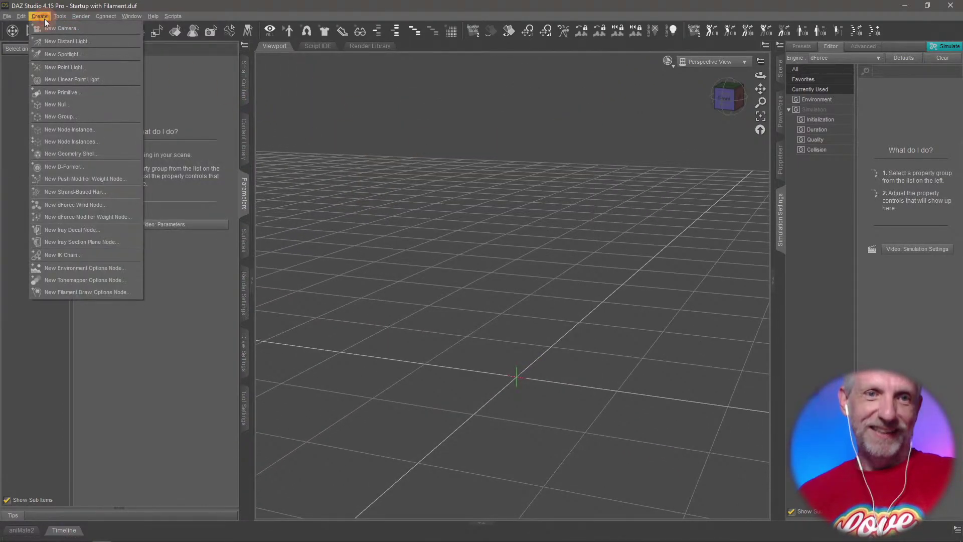
{"action": "left_click", "coordinate": [83, 92]}
{"action": "left_click", "coordinate": [247, 116]}
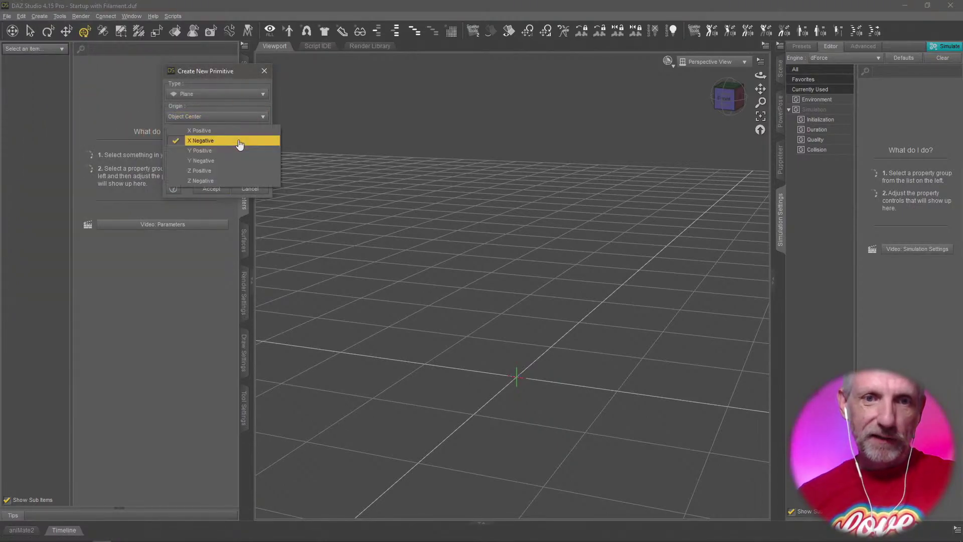
{"action": "left_click", "coordinate": [240, 152]}
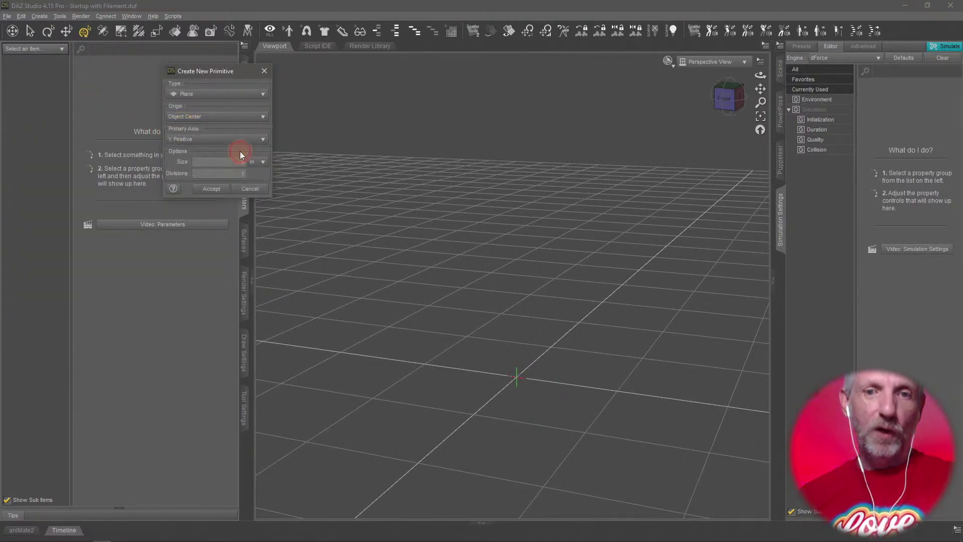
{"action": "left_click", "coordinate": [221, 192]}
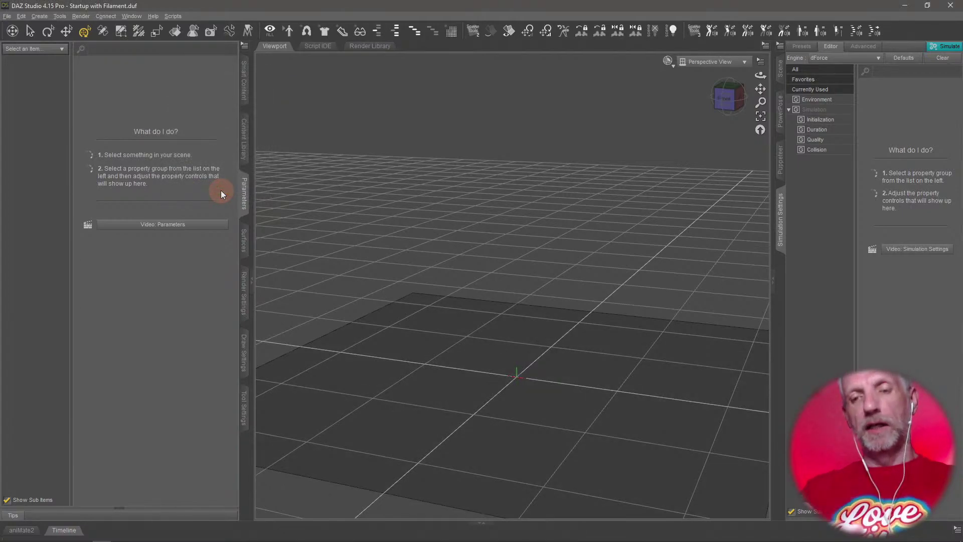
Set the viewport's draw style to Filament (PBR), keeping the whole plane in view.
{"action": "middle_click_drag", "start_coordinate": [581, 374], "coordinate": [582, 409]}
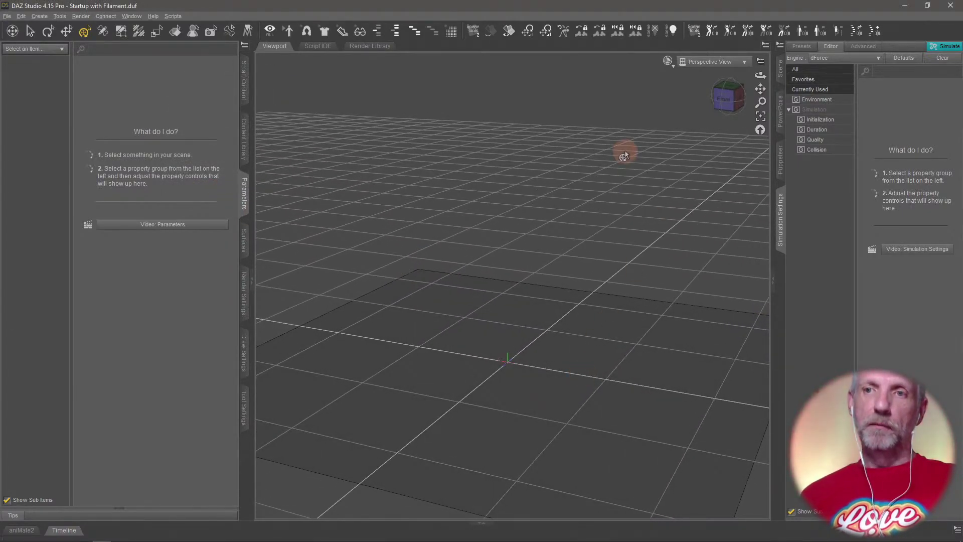
{"action": "left_click", "coordinate": [668, 61]}
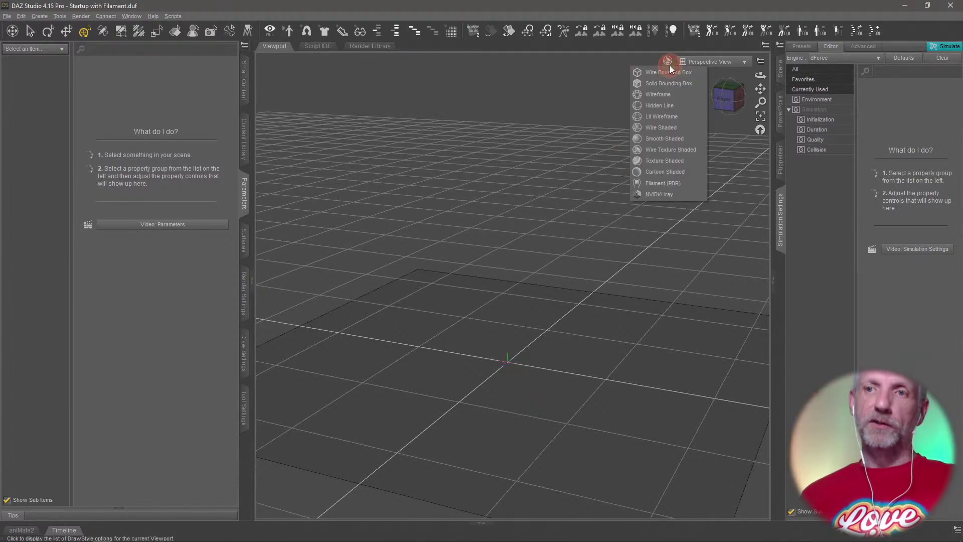
{"action": "left_click", "coordinate": [676, 183]}
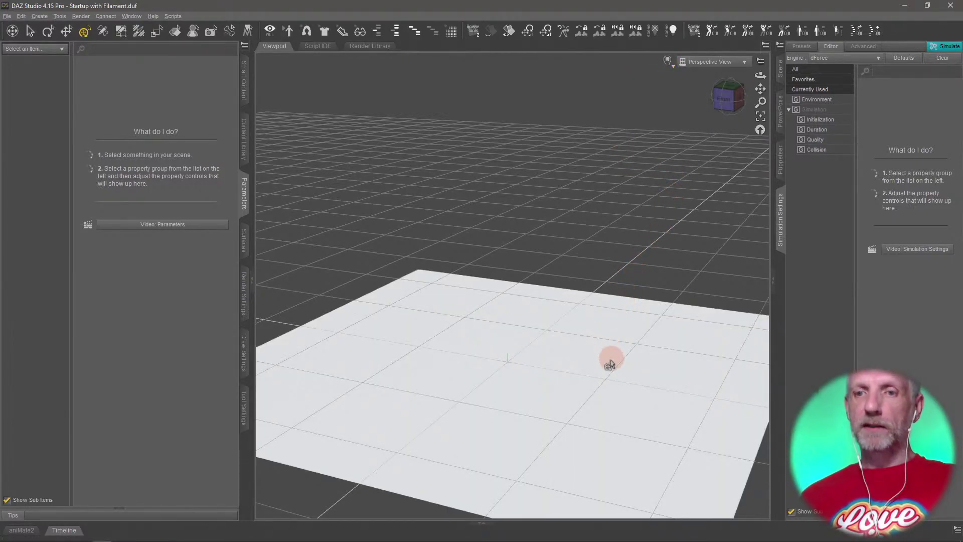
{"action": "middle_click_drag", "start_coordinate": [610, 361], "coordinate": [612, 340]}
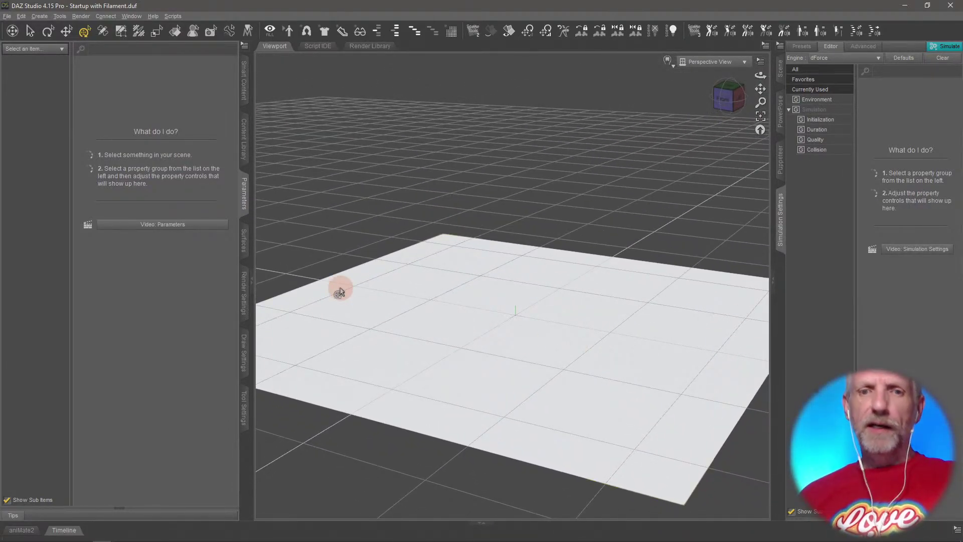
Rename the plane node to Ground and display its surface properties for editing.
{"action": "left_click", "coordinate": [246, 250]}
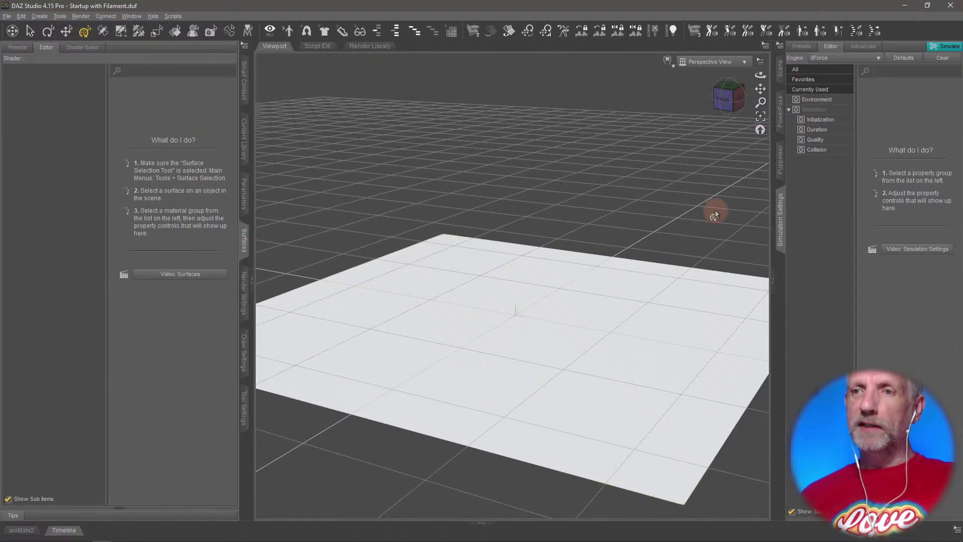
{"action": "left_click", "coordinate": [781, 73]}
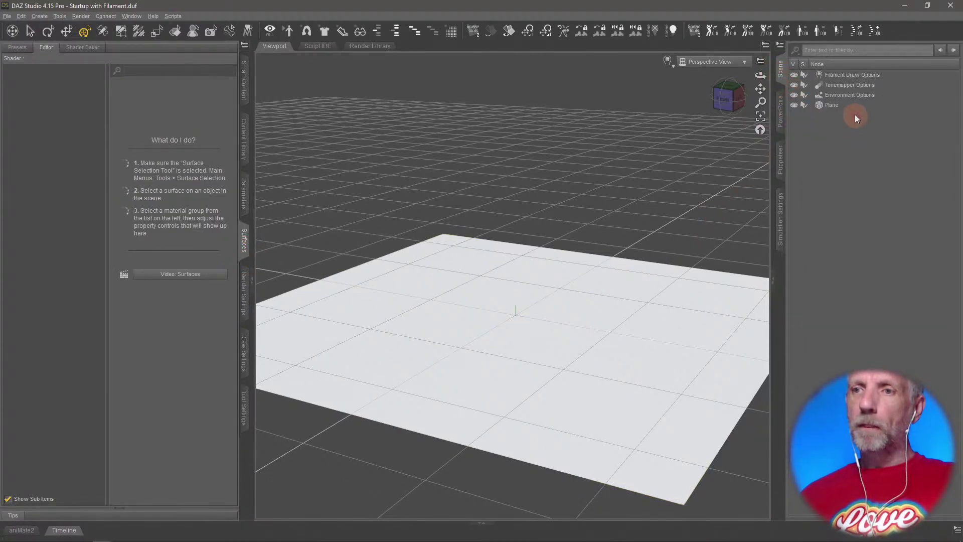
{"action": "left_click", "coordinate": [841, 106]}
{"action": "left_click", "coordinate": [828, 105]}
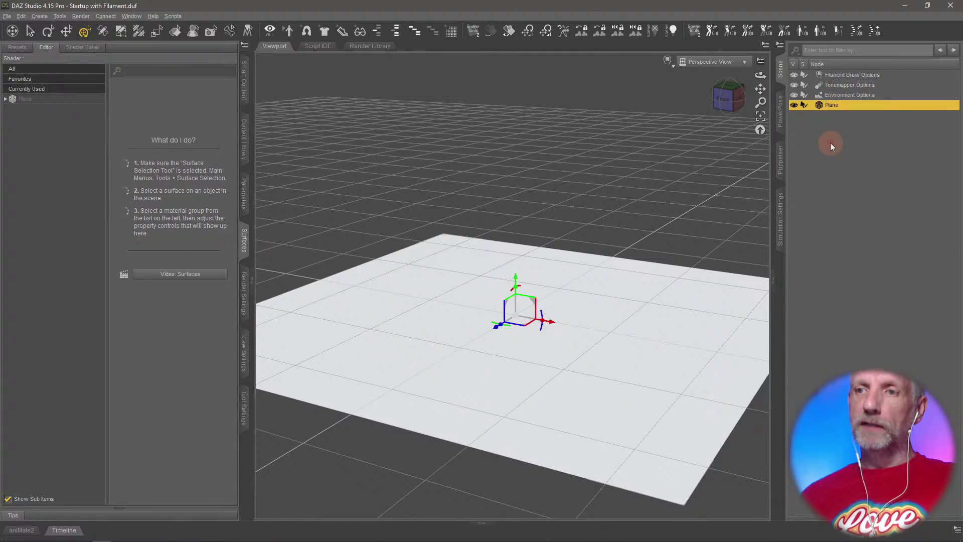
{"action": "type", "text": "Ground"}
{"action": "key", "text": "Return"}
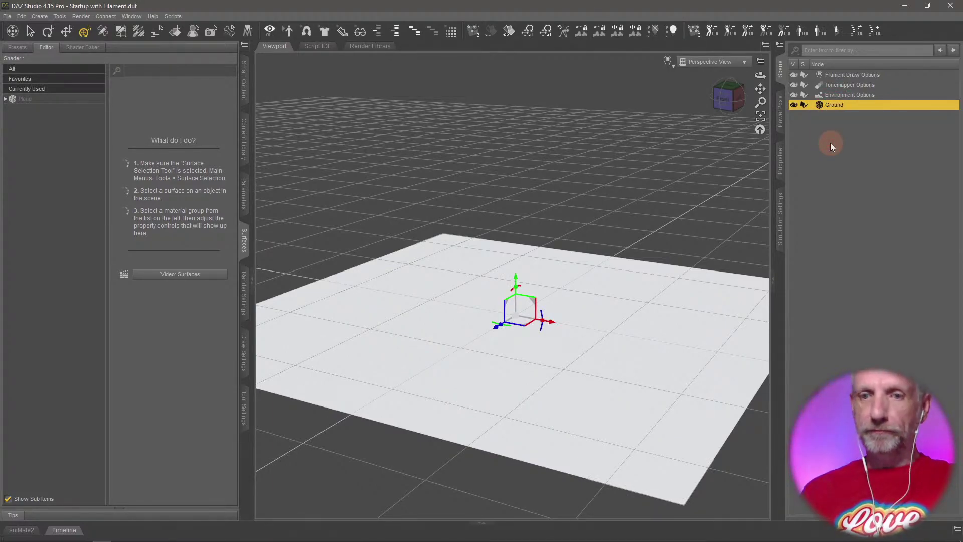
{"action": "left_click", "coordinate": [60, 100]}
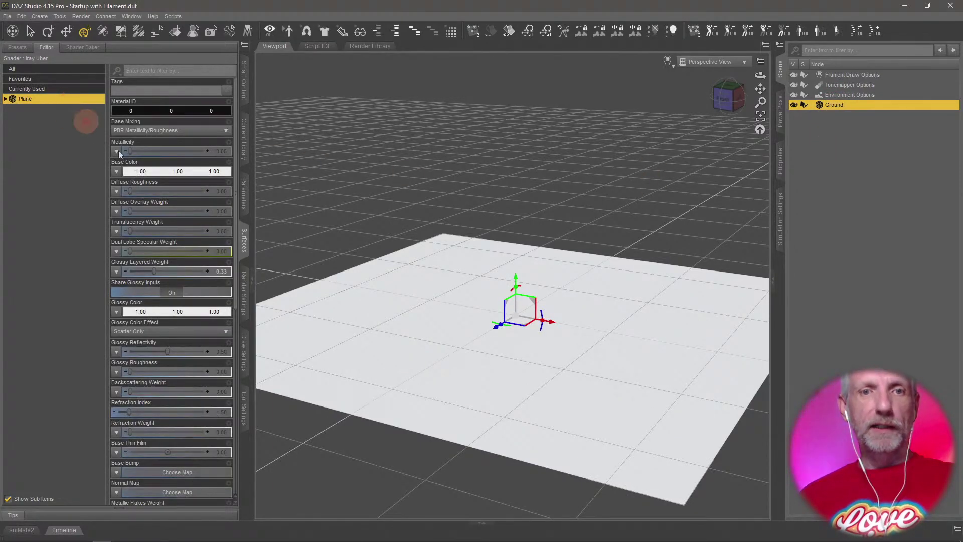
Set the Ground plane's base color to a near-black grey with red, green and blue at 23.
{"action": "left_click", "coordinate": [162, 170]}
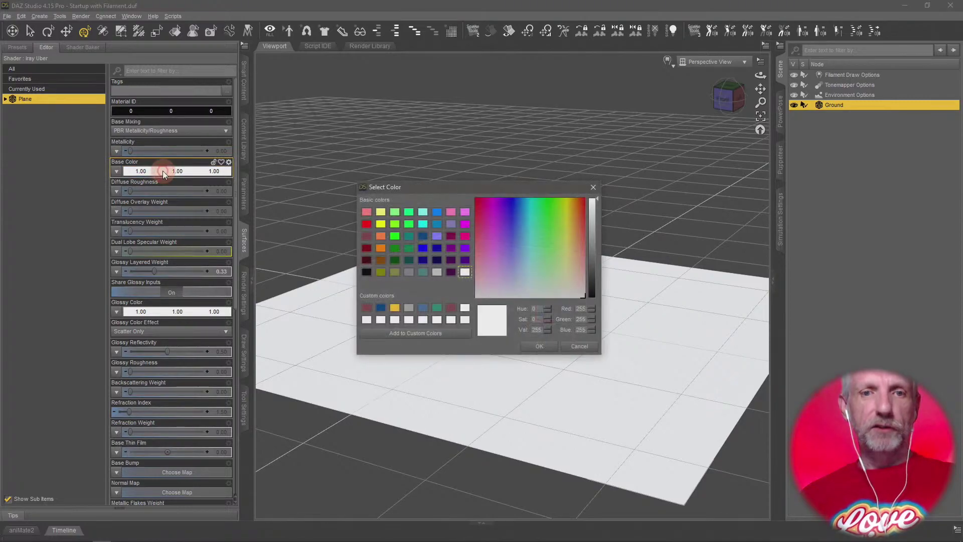
{"action": "left_click", "coordinate": [365, 273]}
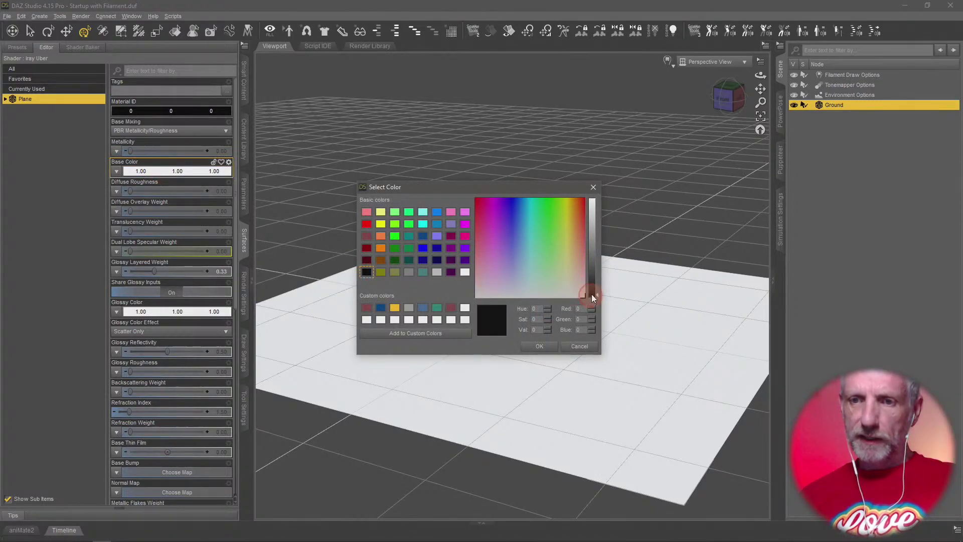
{"action": "left_click_drag", "start_coordinate": [591, 294], "coordinate": [592, 290]}
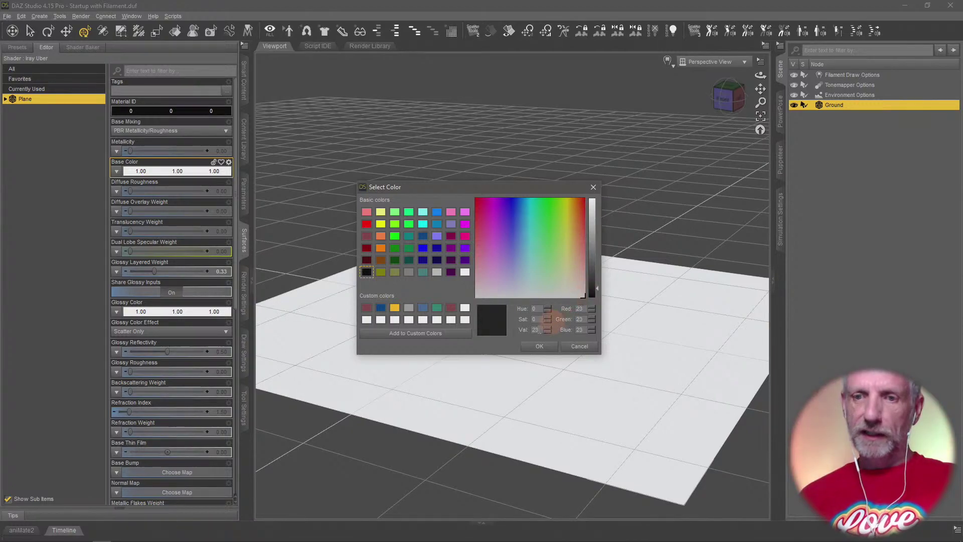
{"action": "left_click", "coordinate": [532, 346]}
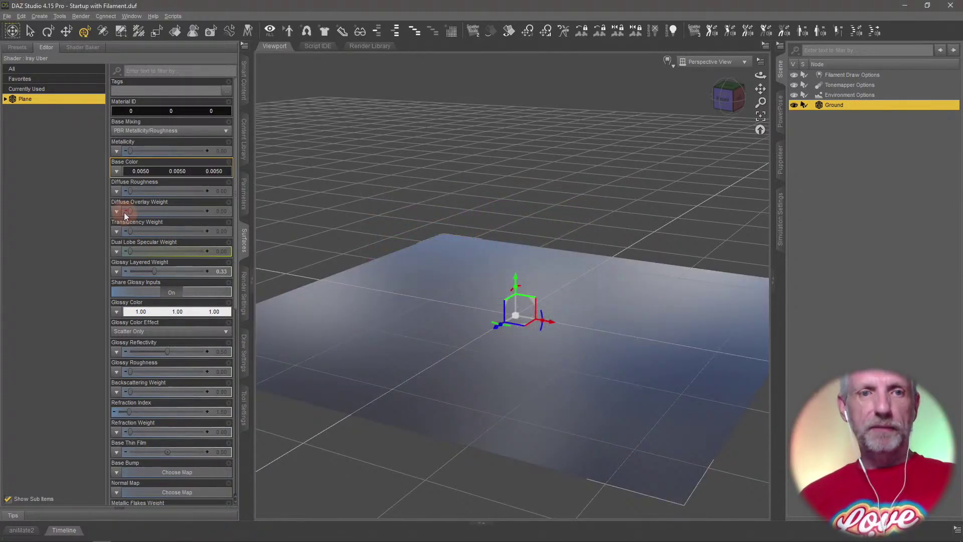
Select the Ground surface for editing and expand its Default and Base property groups.
{"action": "left_click", "coordinate": [5, 99]}
{"action": "left_click", "coordinate": [10, 109]}
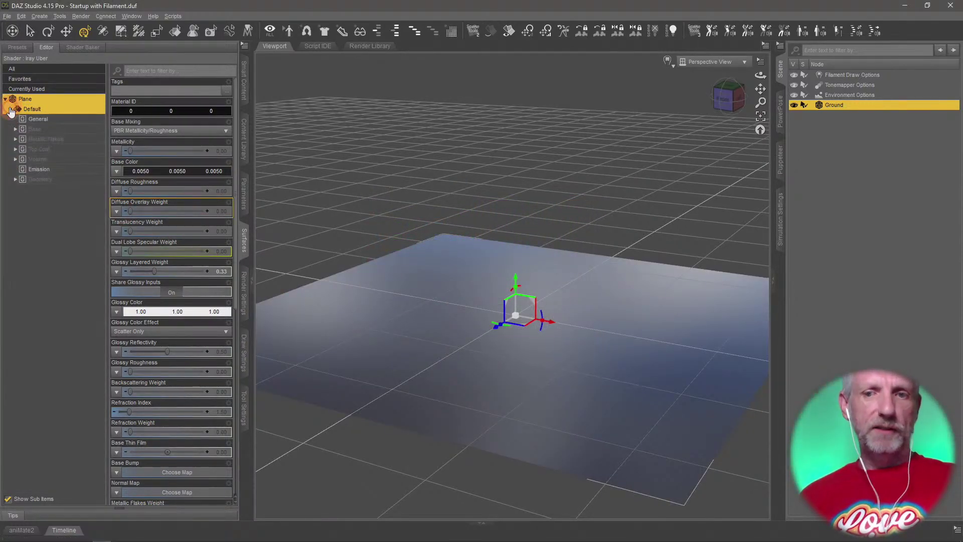
{"action": "left_click", "coordinate": [340, 287]}
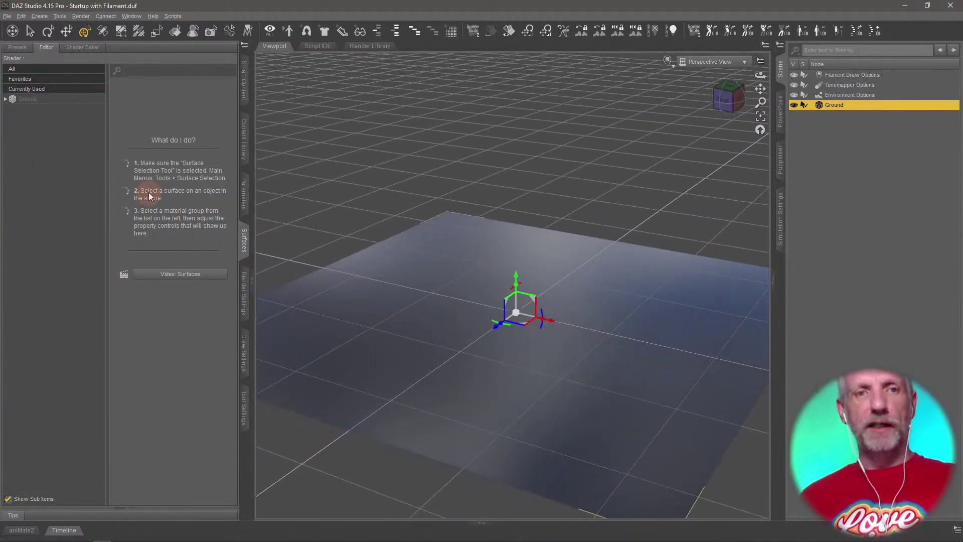
{"action": "left_click", "coordinate": [75, 100]}
{"action": "left_click", "coordinate": [6, 100]}
{"action": "left_click", "coordinate": [10, 109]}
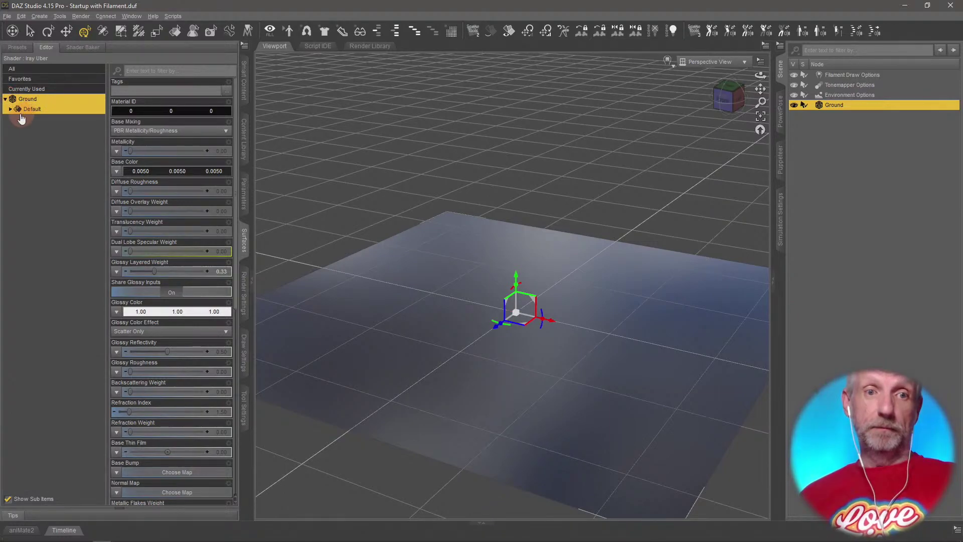
{"action": "left_click", "coordinate": [70, 125]}
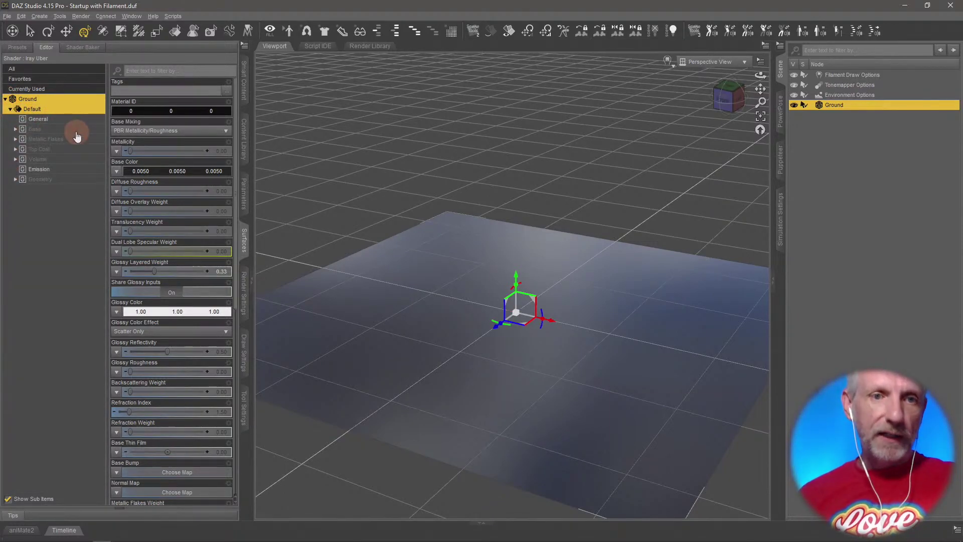
{"action": "left_click", "coordinate": [74, 130]}
{"action": "left_click", "coordinate": [52, 130]}
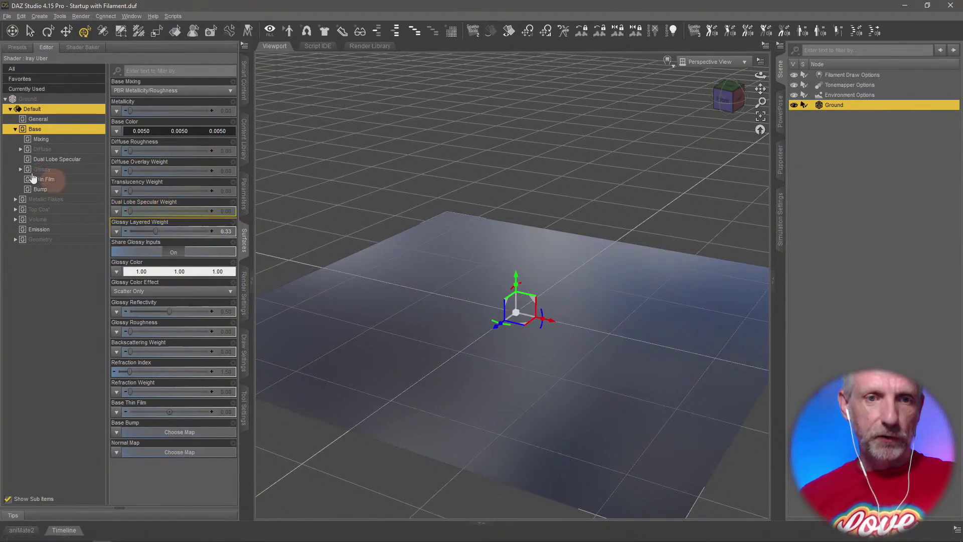
Set the Ground surface's Glossy Roughness to about 0.78 among its glossy properties.
{"action": "left_click", "coordinate": [75, 171]}
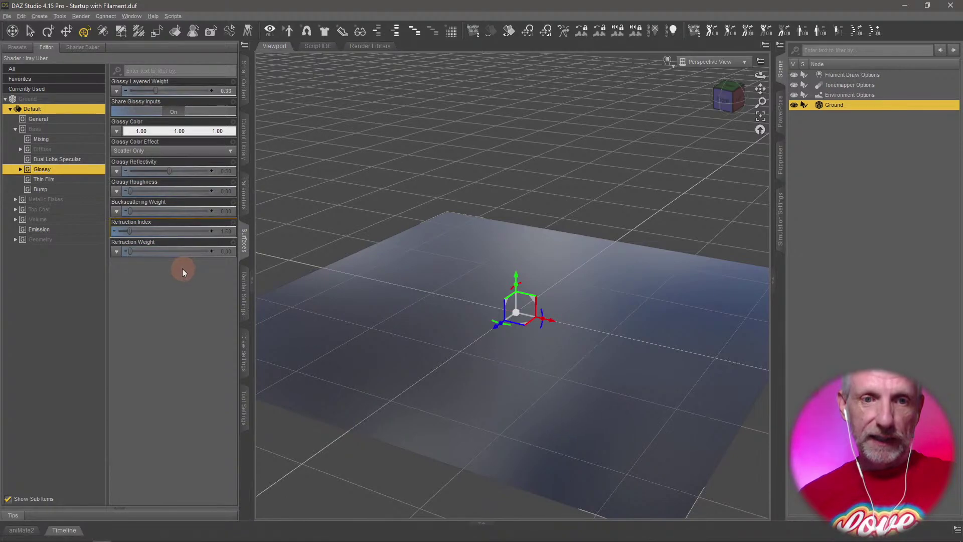
{"action": "left_click", "coordinate": [89, 148]}
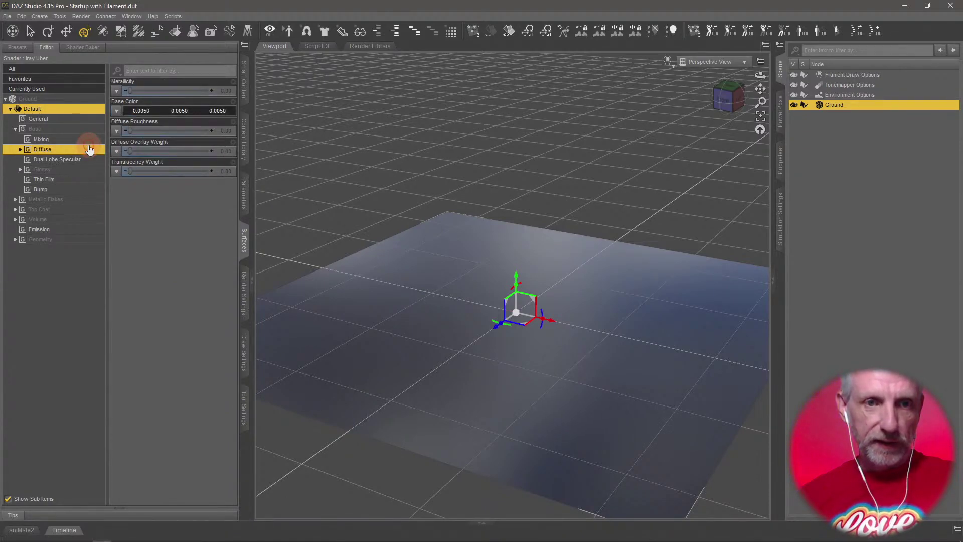
{"action": "left_click", "coordinate": [83, 170]}
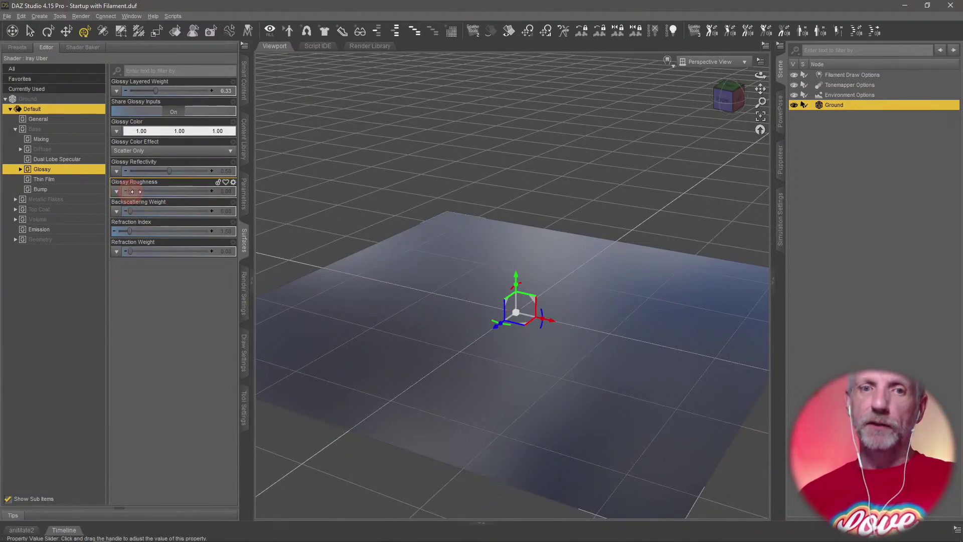
{"action": "left_click_drag", "start_coordinate": [129, 192], "coordinate": [191, 198]}
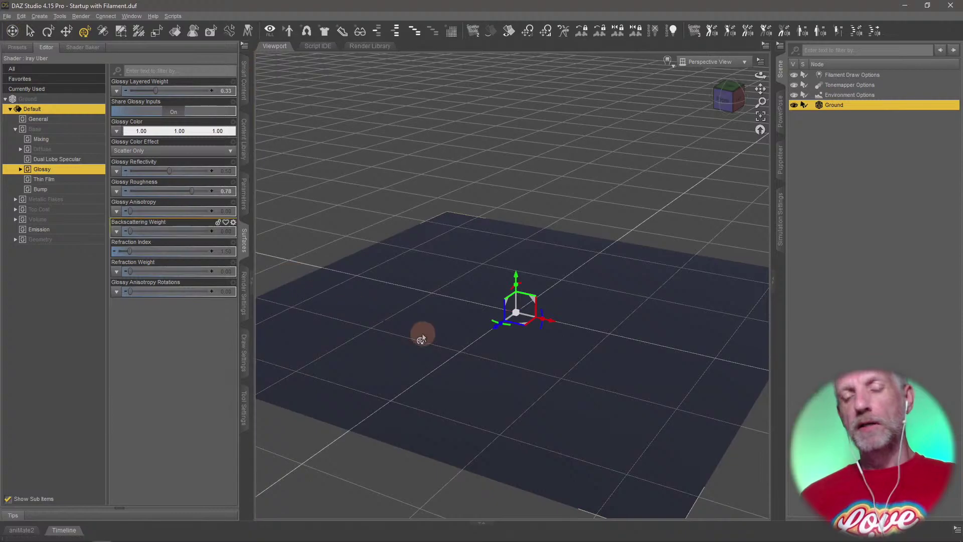
{"action": "left_click_drag", "start_coordinate": [423, 334], "coordinate": [389, 304]}
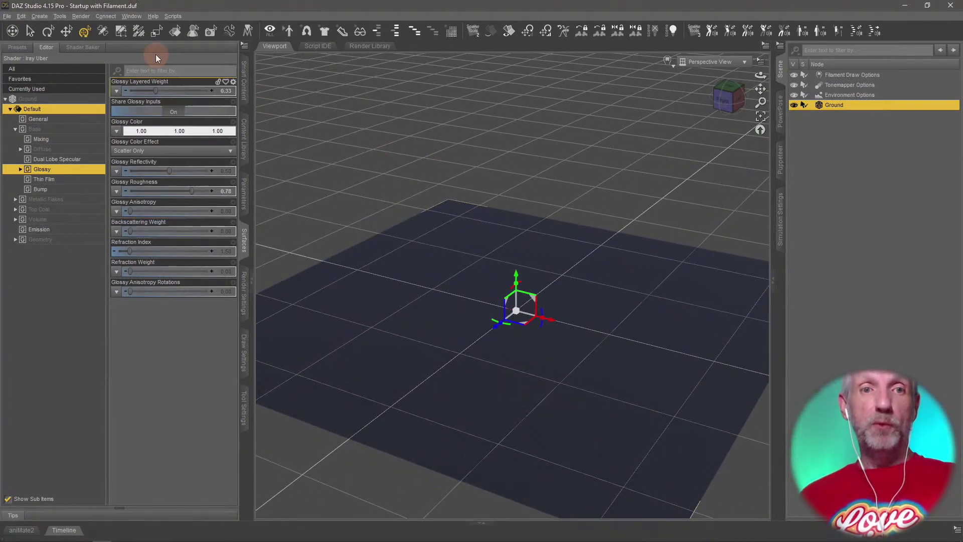
Create a sphere primitive with a diameter of 0.3 m, centered on its origin, with Y Positive as its primary axis.
{"action": "left_click", "coordinate": [43, 16]}
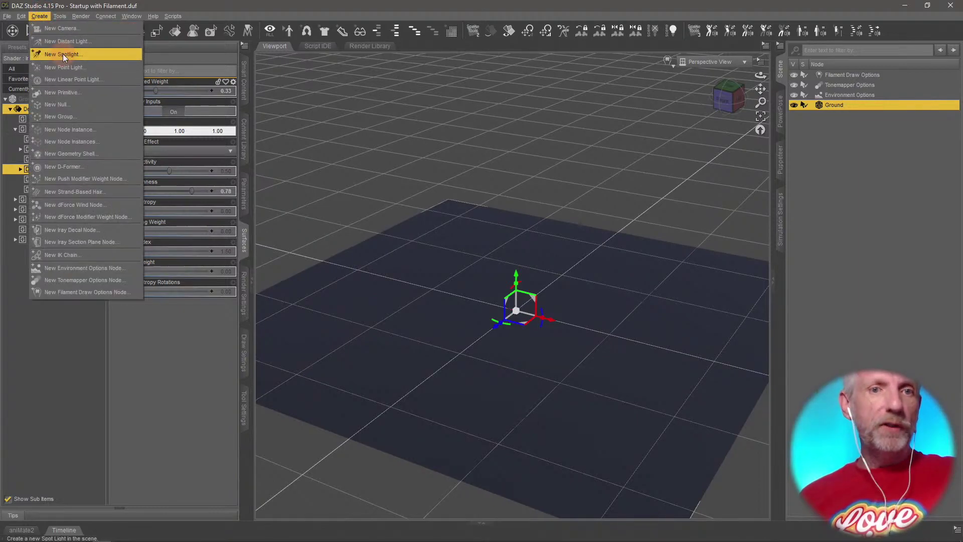
{"action": "left_click", "coordinate": [76, 93]}
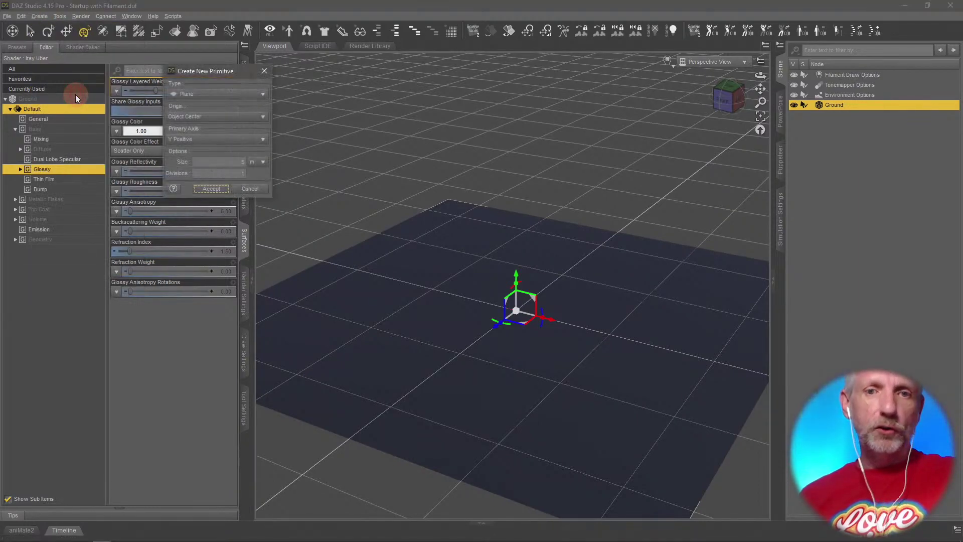
{"action": "left_click", "coordinate": [240, 95]}
{"action": "left_click", "coordinate": [251, 74]}
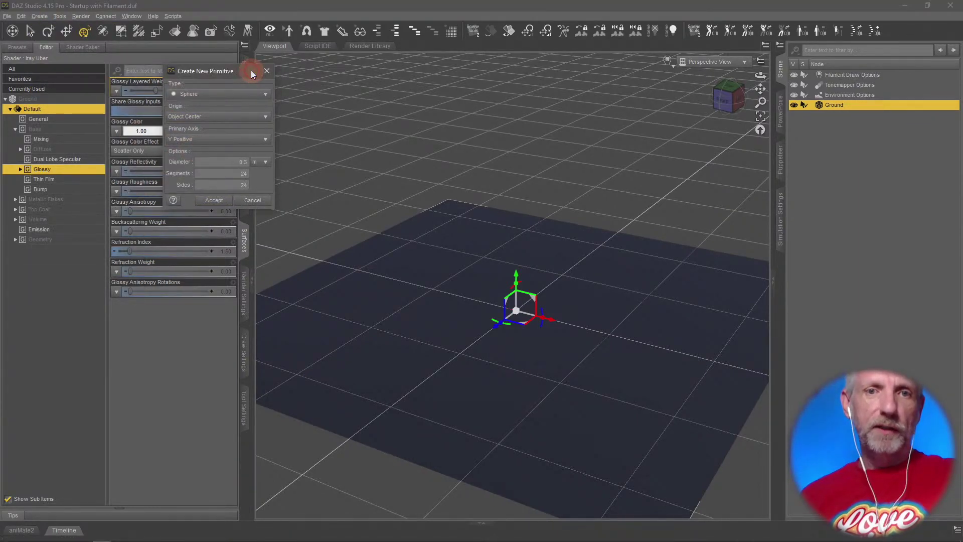
{"action": "left_click", "coordinate": [214, 200]}
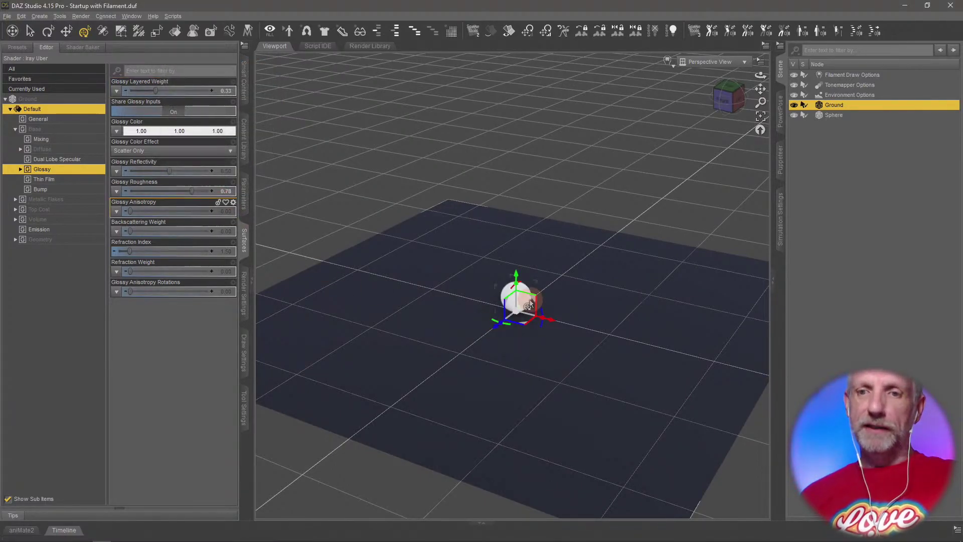
Select the small white sphere on the ground and delete it.
{"action": "scroll", "coordinate": [530, 304], "scroll_direction": "up", "scroll_amount": 5}
{"action": "scroll", "coordinate": [530, 304], "scroll_direction": "up", "scroll_amount": 3}
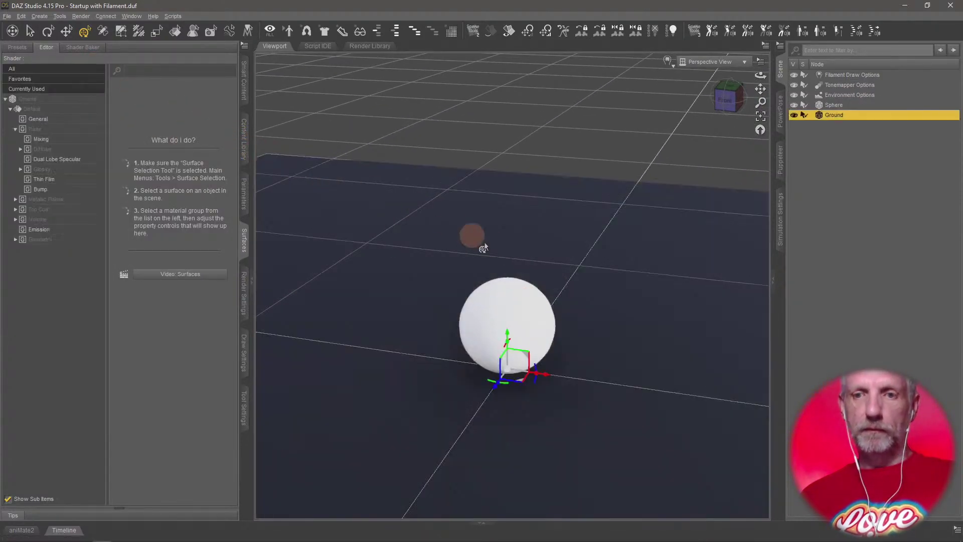
{"action": "left_click", "coordinate": [537, 346]}
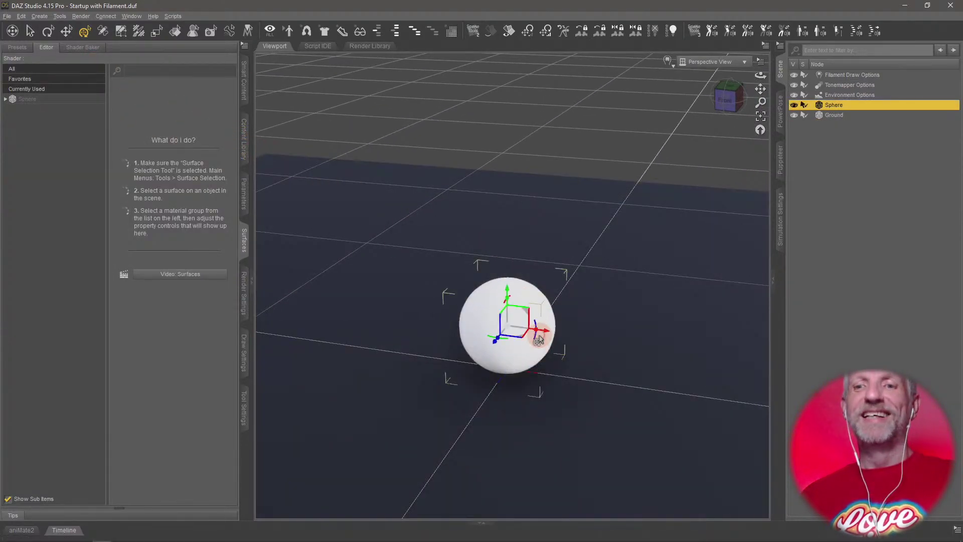
{"action": "key", "text": "Delete"}
Create a larger sphere primitive with a diameter of 0.5 m, keeping the object-center origin and Y Positive axis.
{"action": "left_click", "coordinate": [40, 16]}
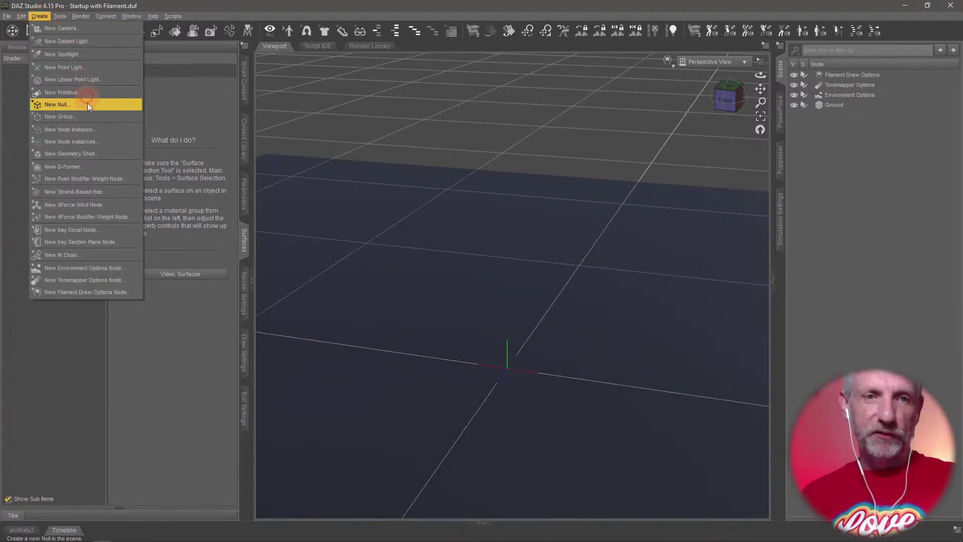
{"action": "left_click", "coordinate": [88, 92]}
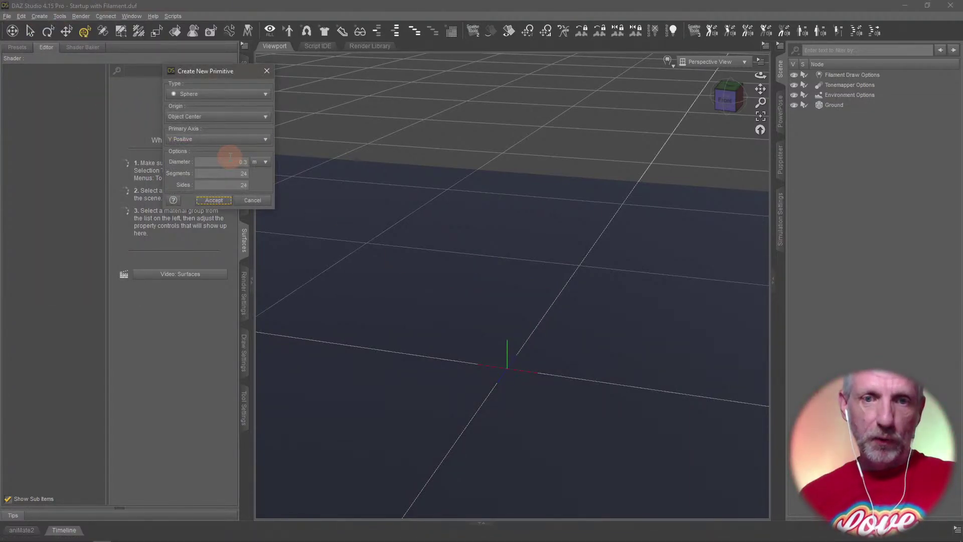
{"action": "key", "text": "Return"}
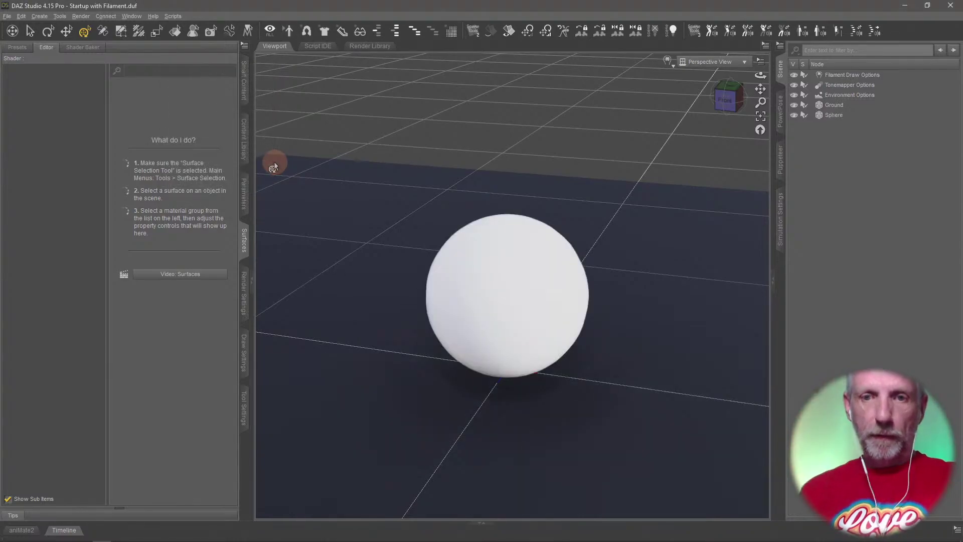
Set the sphere's base color to the muted red basic swatch (0.22, 0.048, 0.048).
{"action": "scroll", "coordinate": [501, 263], "scroll_direction": "down", "scroll_amount": 5}
{"action": "left_click", "coordinate": [501, 263]}
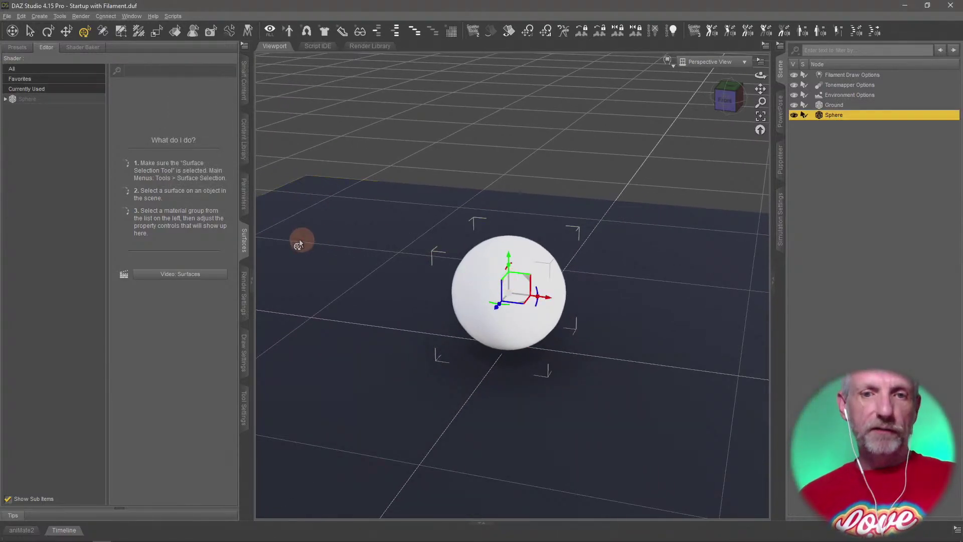
{"action": "left_click", "coordinate": [71, 101]}
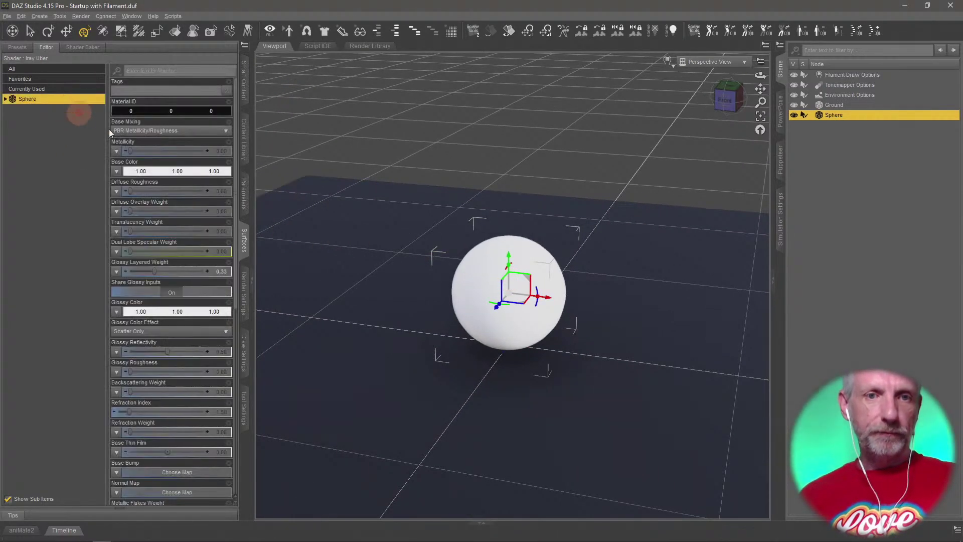
{"action": "left_click", "coordinate": [159, 171]}
{"action": "left_click", "coordinate": [366, 235]}
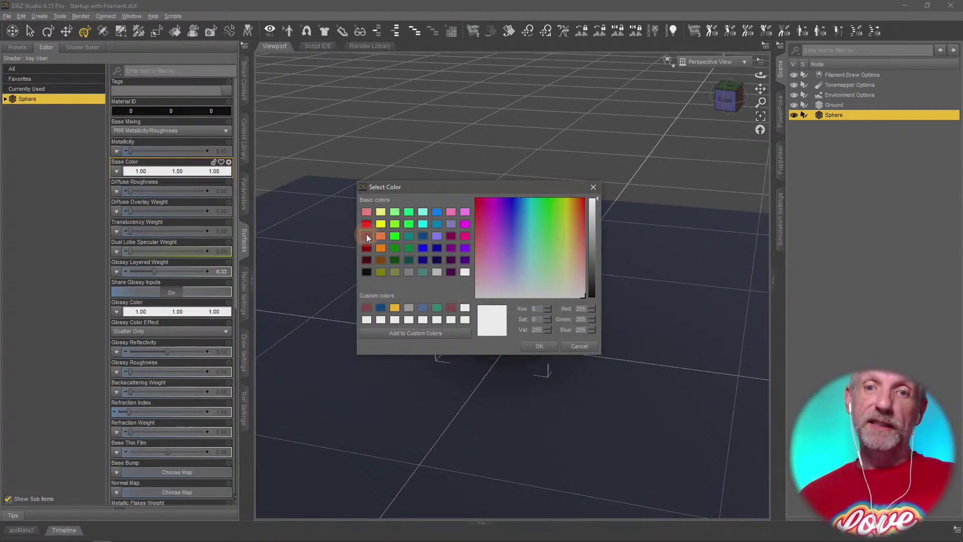
{"action": "left_click", "coordinate": [536, 347]}
{"action": "left_click_drag", "start_coordinate": [508, 370], "coordinate": [504, 369], "text": "alt"}
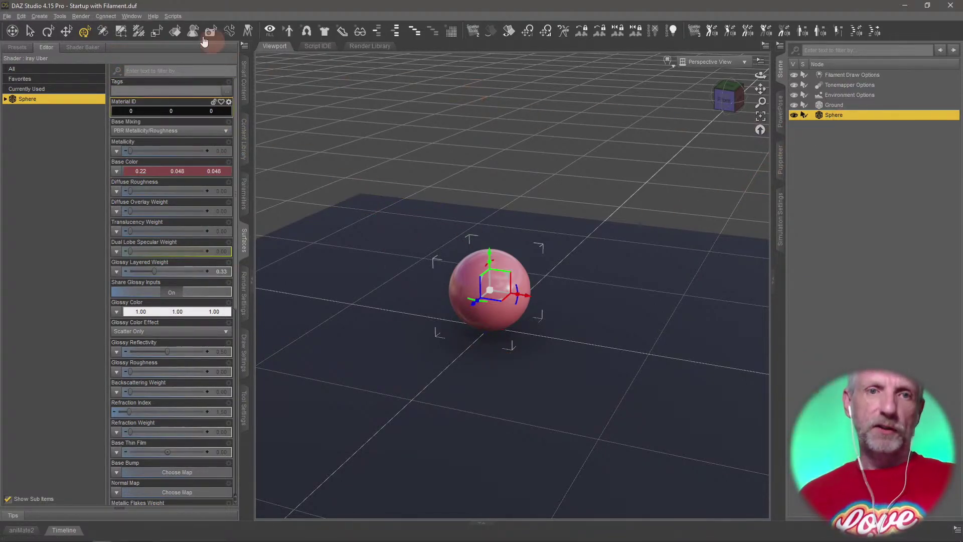
Create a plane primitive 2 m in size with 100 divisions and Y Positive as its primary axis, and select it.
{"action": "left_click", "coordinate": [34, 17]}
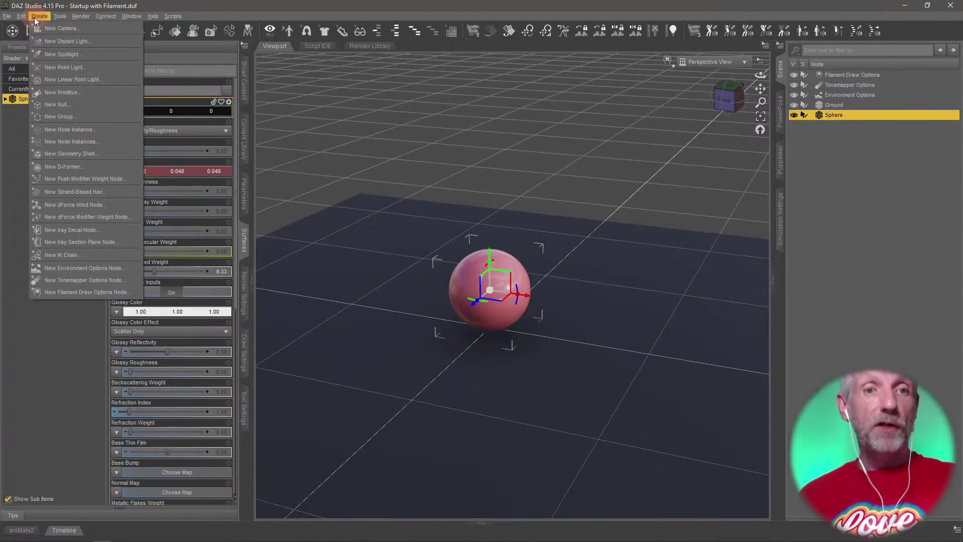
{"action": "left_click", "coordinate": [74, 93]}
{"action": "left_click", "coordinate": [252, 97]}
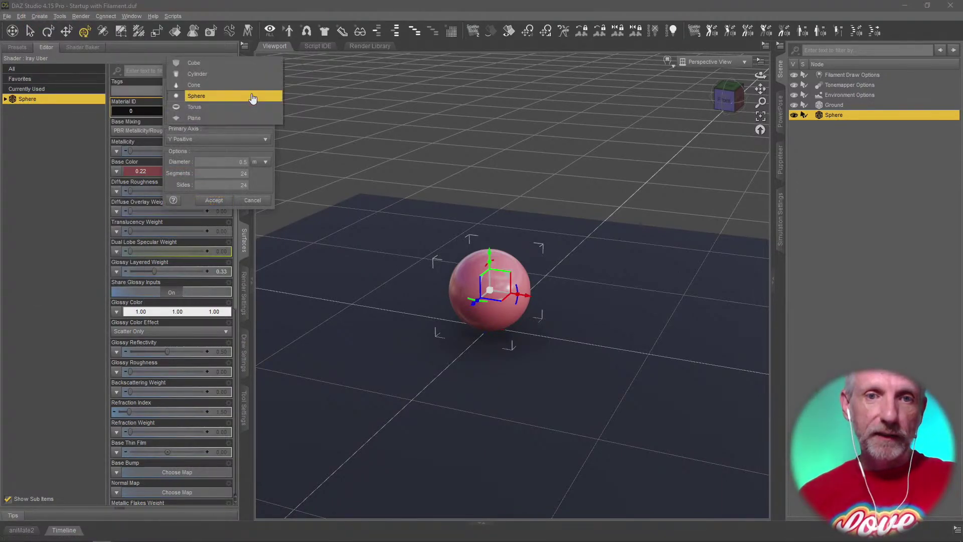
{"action": "left_click", "coordinate": [233, 118]}
{"action": "left_click", "coordinate": [237, 161]}
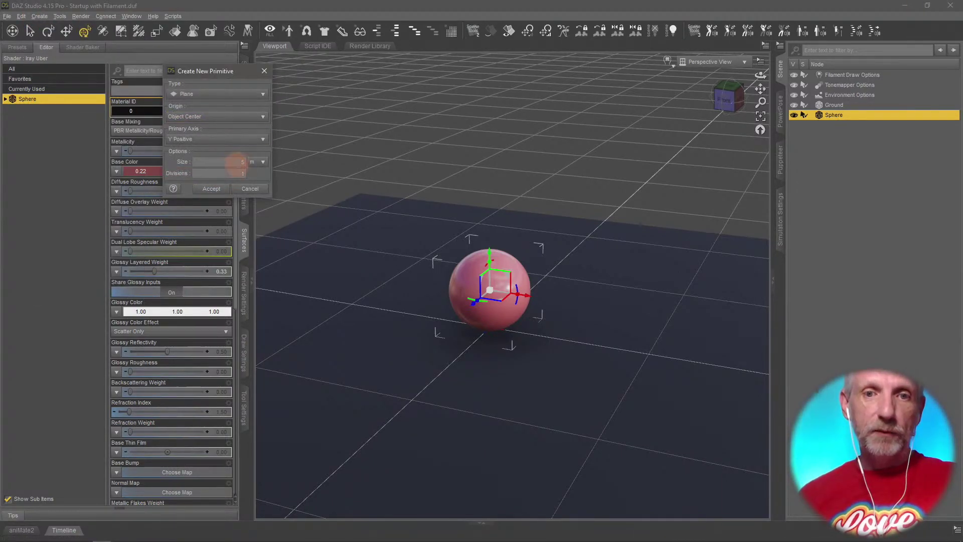
{"action": "type", "text": "2"}
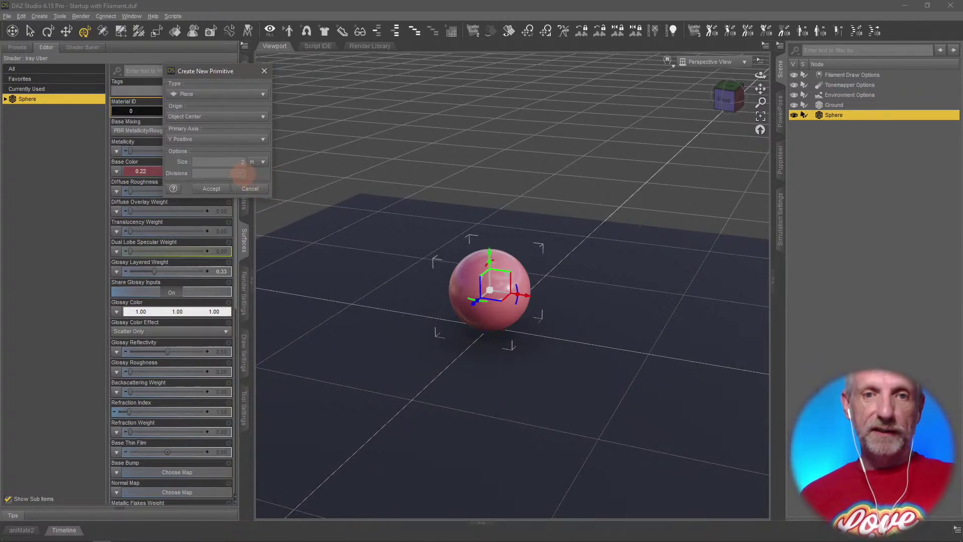
{"action": "left_click", "coordinate": [239, 173]}
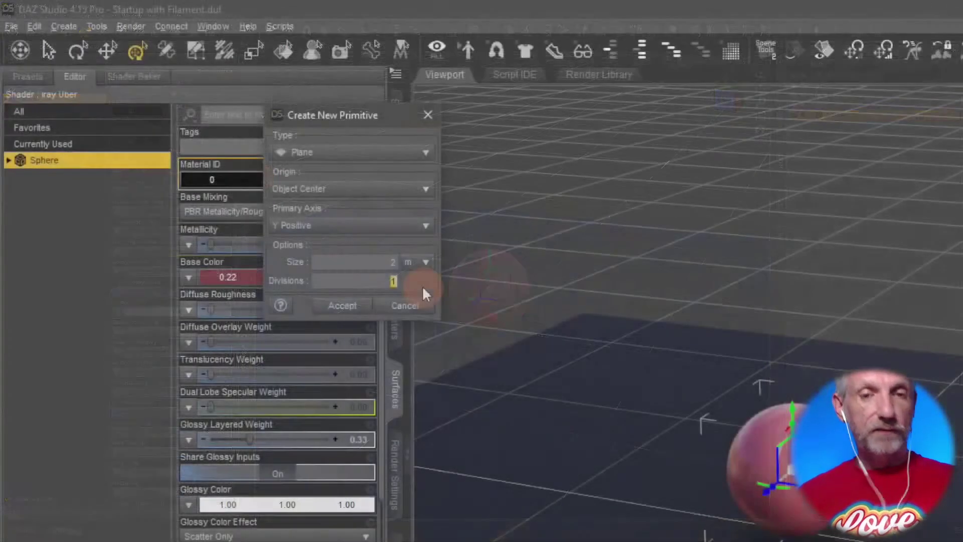
{"action": "type", "text": "00"}
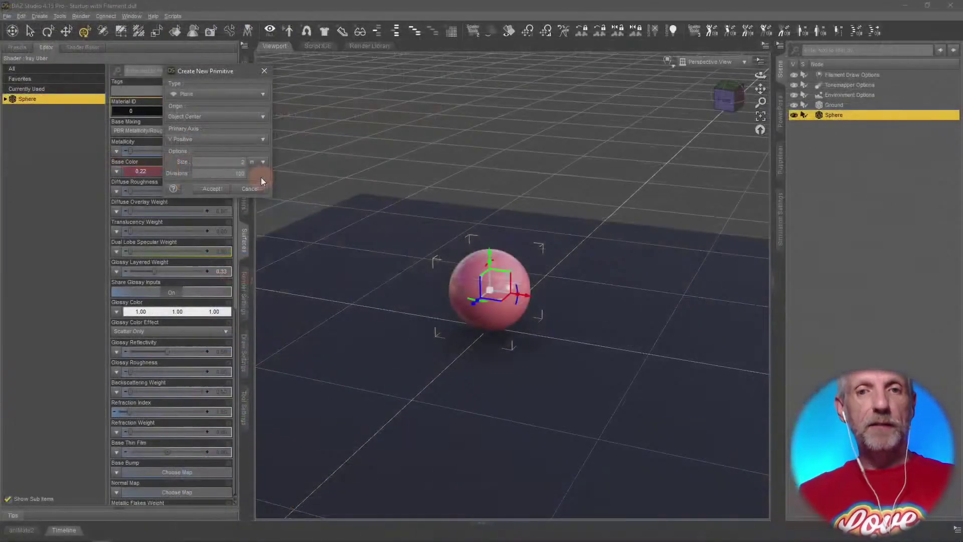
{"action": "left_click", "coordinate": [210, 189]}
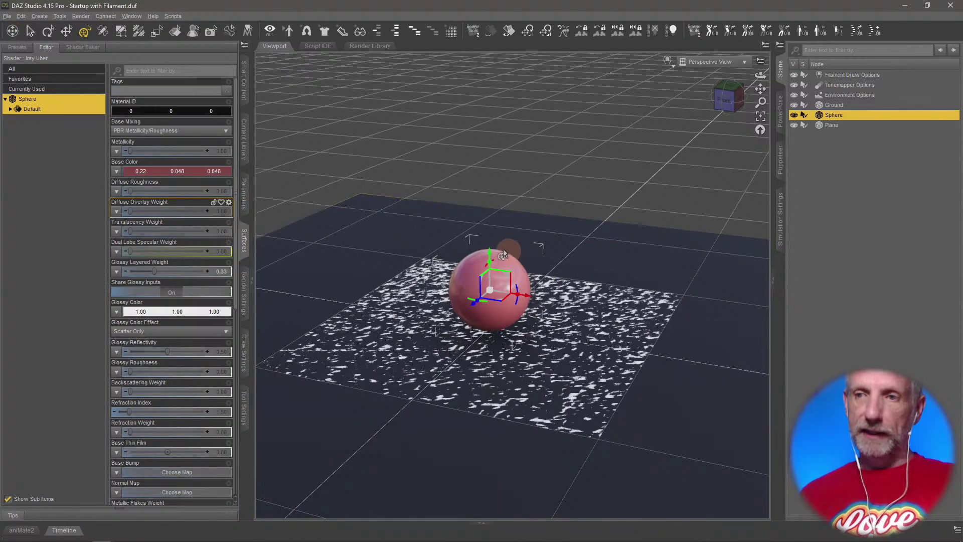
{"action": "left_click", "coordinate": [831, 125]}
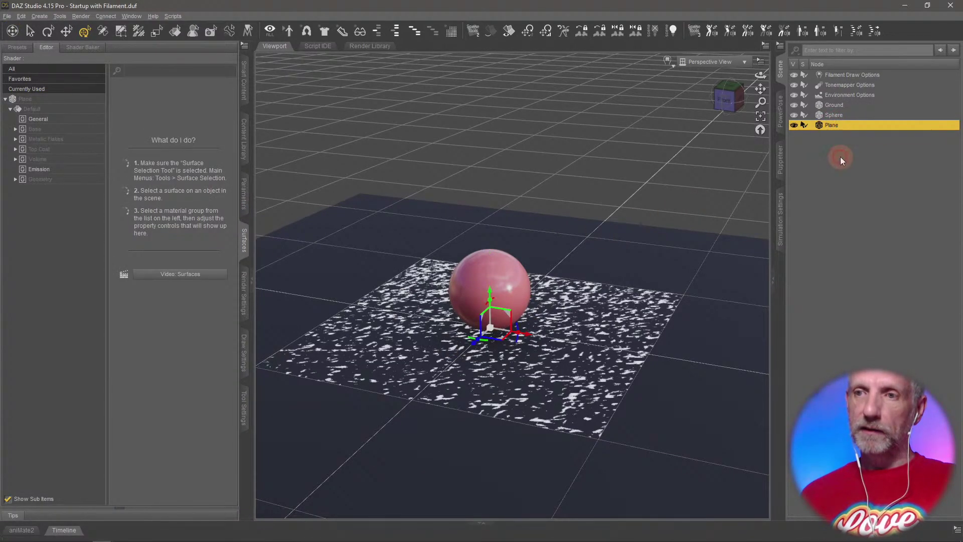
Rename the plane to Cloth and raise it vertically until it floats just above the red sphere.
{"action": "key", "text": "F2"}
{"action": "type", "text": "Cloth"}
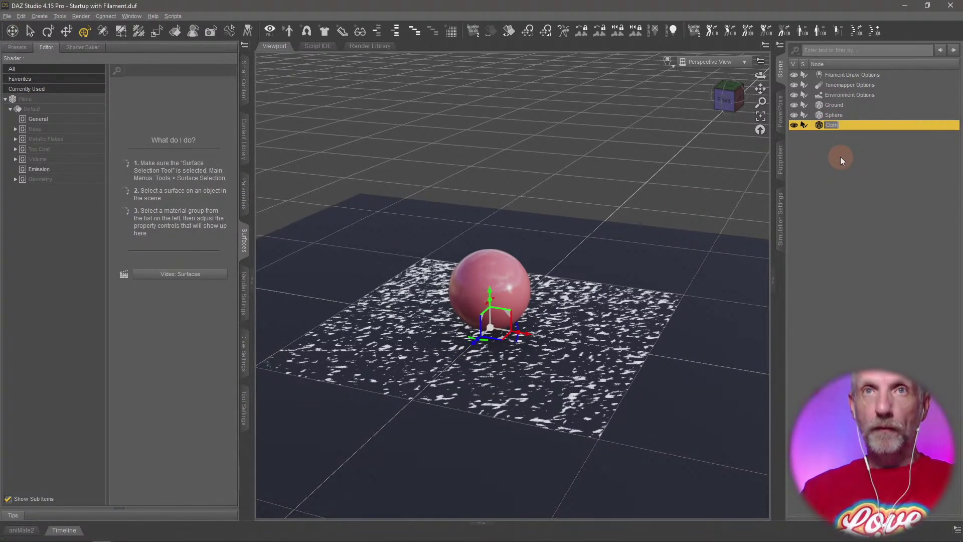
{"action": "key", "text": "Return"}
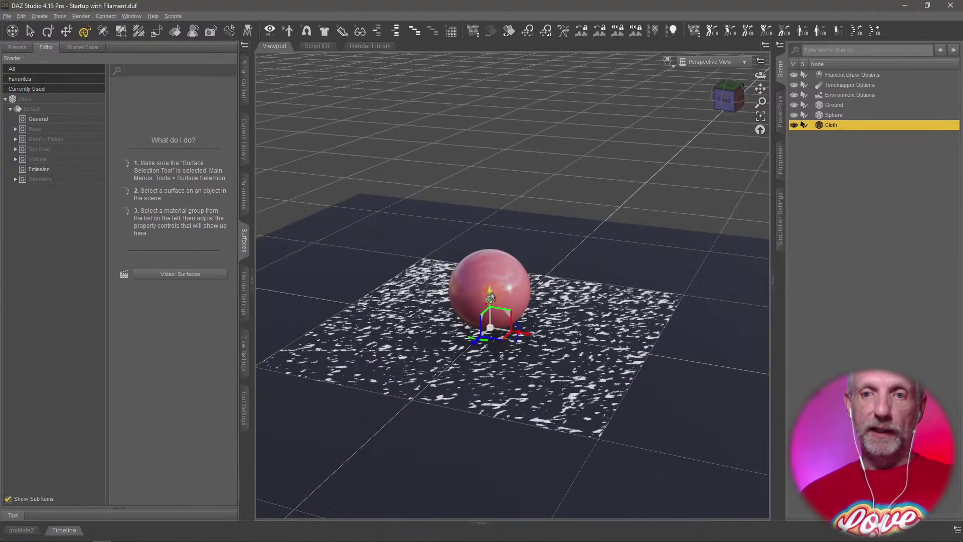
{"action": "left_click_drag", "start_coordinate": [492, 292], "coordinate": [501, 186]}
{"action": "middle_click_drag", "start_coordinate": [528, 265], "coordinate": [528, 264]}
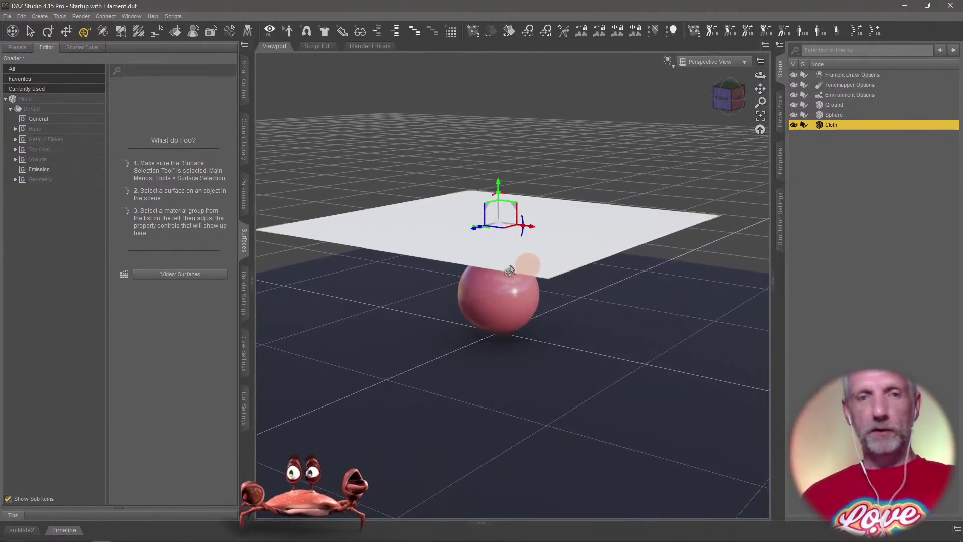
Set the base color of the cloth's Default surface to the medium green basic swatch (0.00, 0.22, 0.048).
{"action": "left_click", "coordinate": [90, 109]}
{"action": "left_click", "coordinate": [91, 129]}
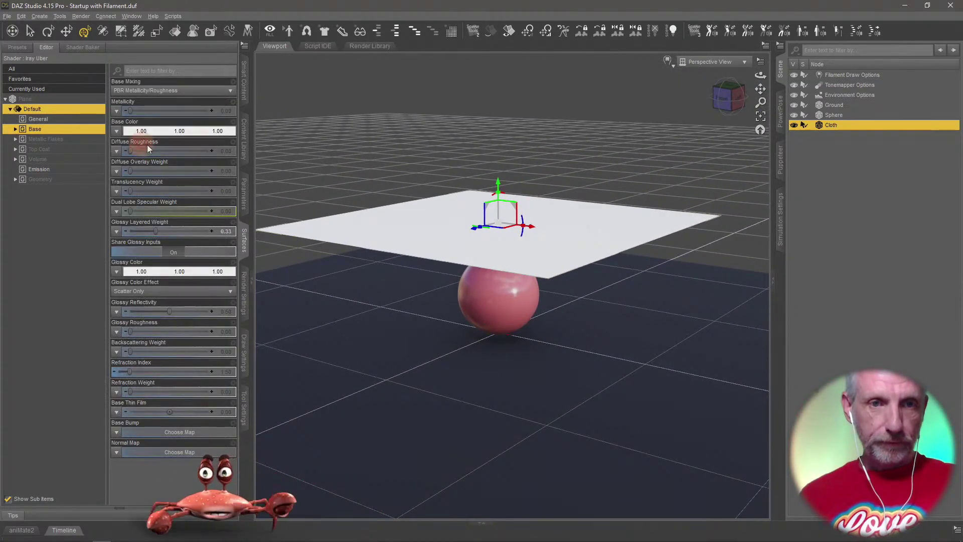
{"action": "left_click", "coordinate": [165, 131]}
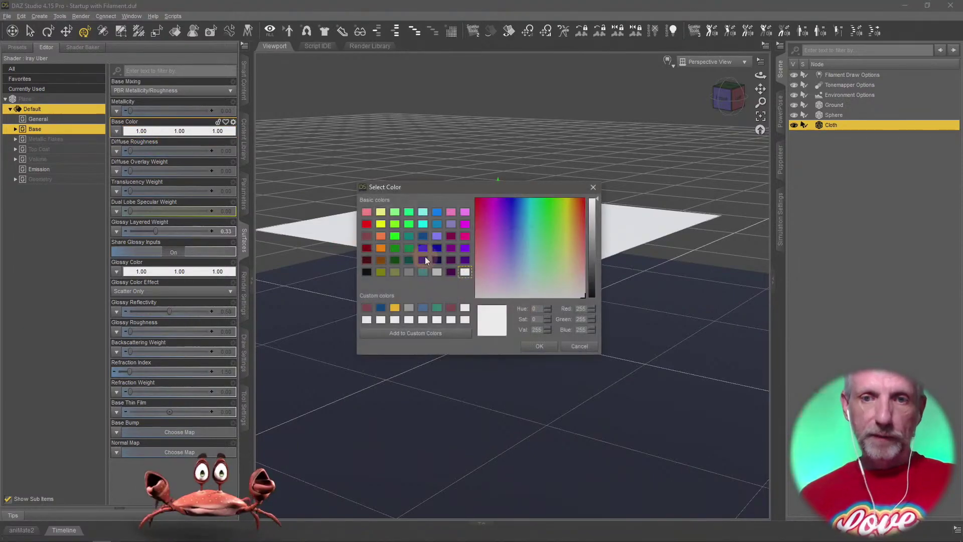
{"action": "left_click", "coordinate": [396, 248]}
{"action": "left_click", "coordinate": [541, 347]}
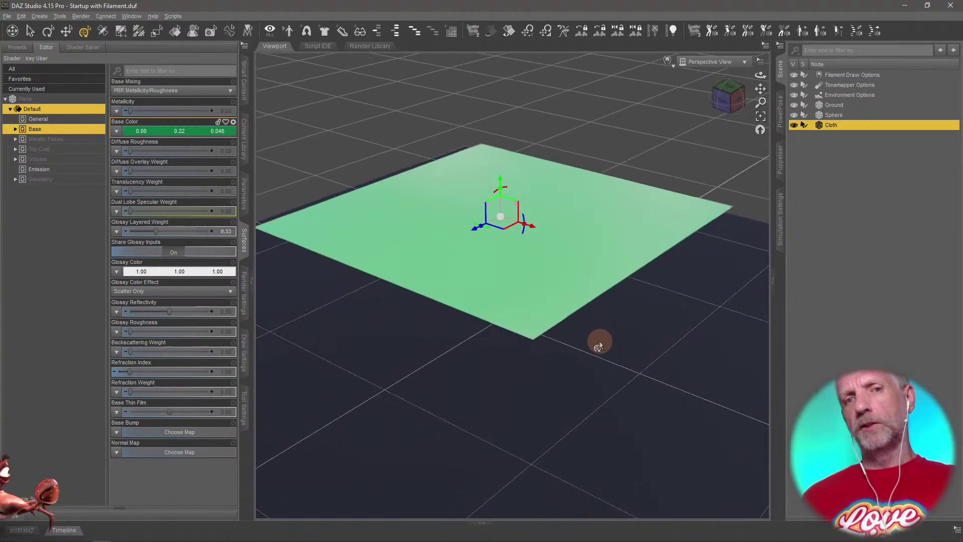
{"action": "middle_click_drag", "start_coordinate": [486, 263], "coordinate": [487, 263]}
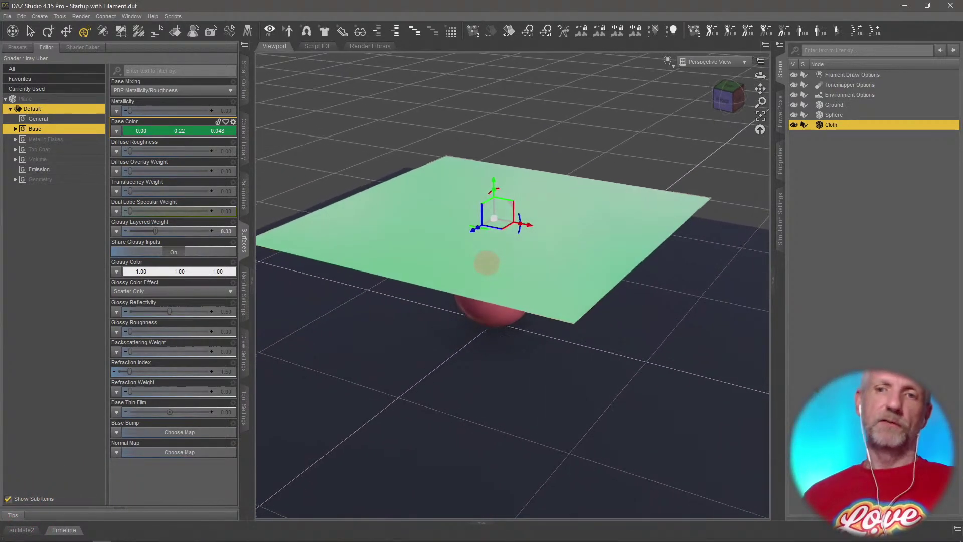
Change the cloth's base color to the dark green basic swatch (0.00, 0.048, 0.00).
{"action": "left_click", "coordinate": [200, 131]}
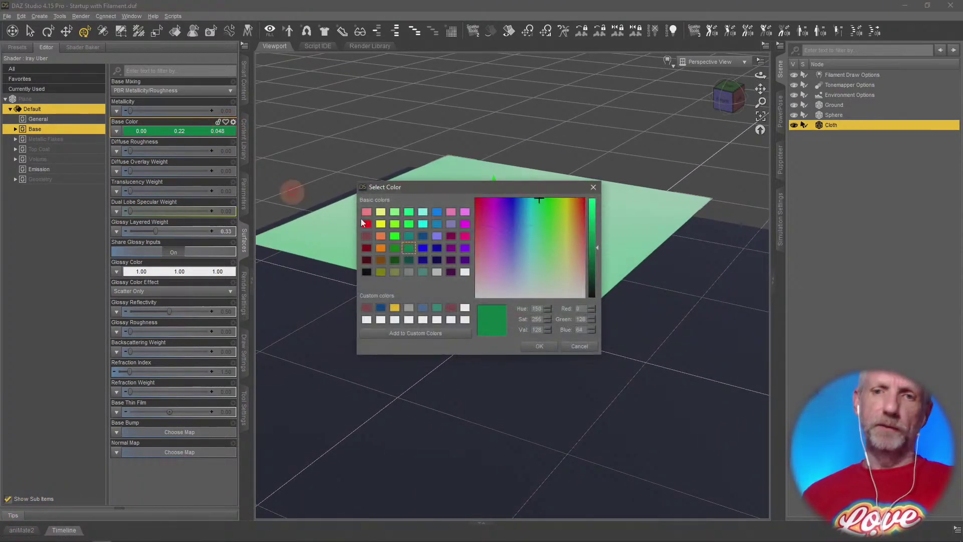
{"action": "left_click", "coordinate": [394, 259]}
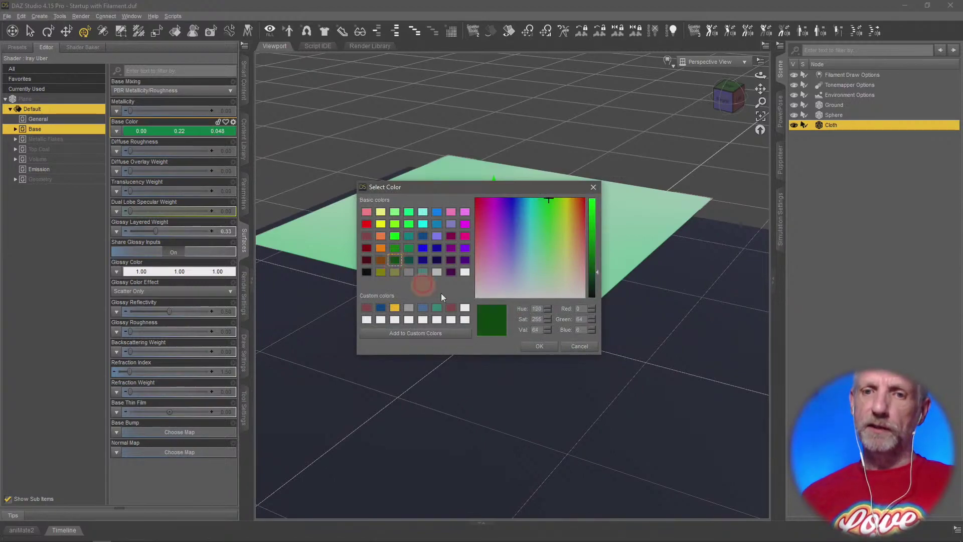
{"action": "left_click", "coordinate": [539, 346]}
{"action": "middle_click_drag", "start_coordinate": [587, 348], "coordinate": [587, 348]}
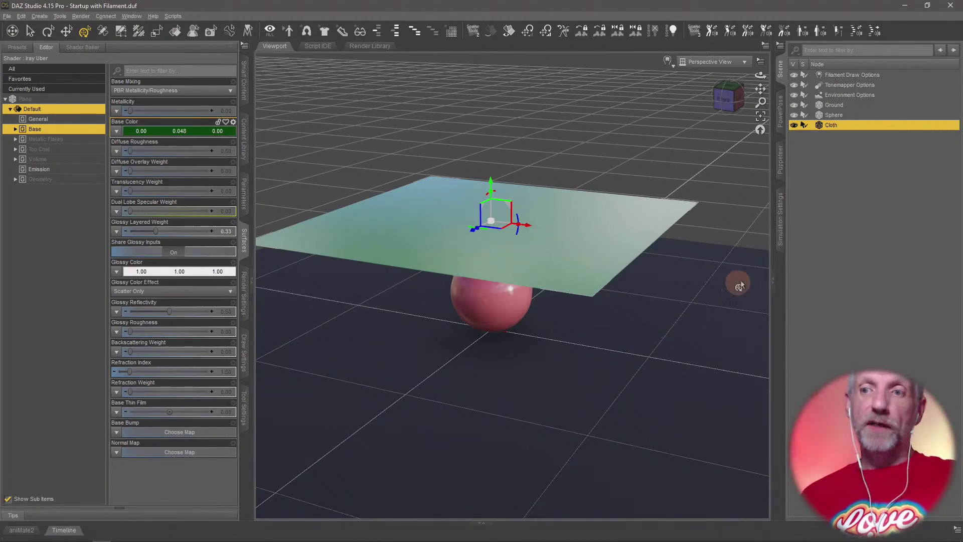
Try to run the dForce simulation on the scene with the current simulation settings.
{"action": "left_click", "coordinate": [780, 244]}
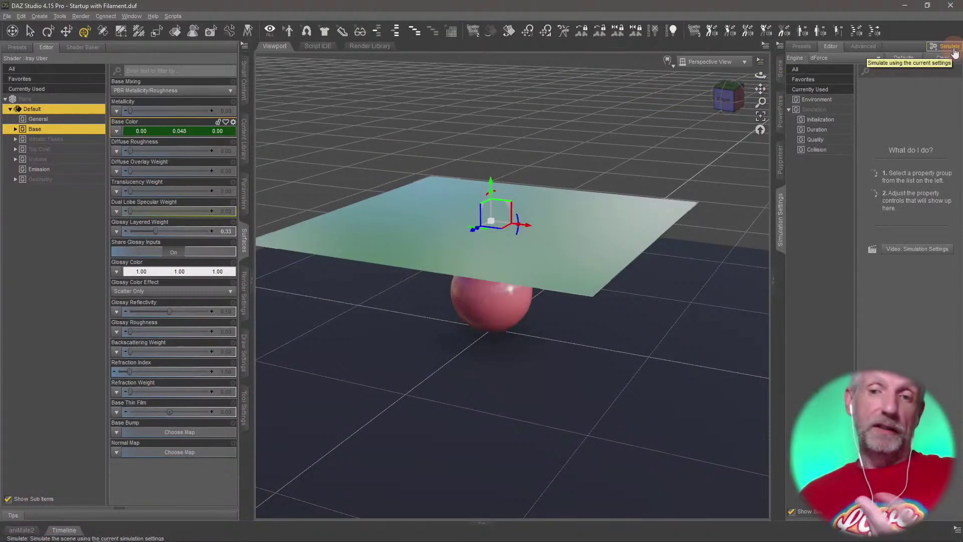
{"action": "left_click", "coordinate": [948, 47]}
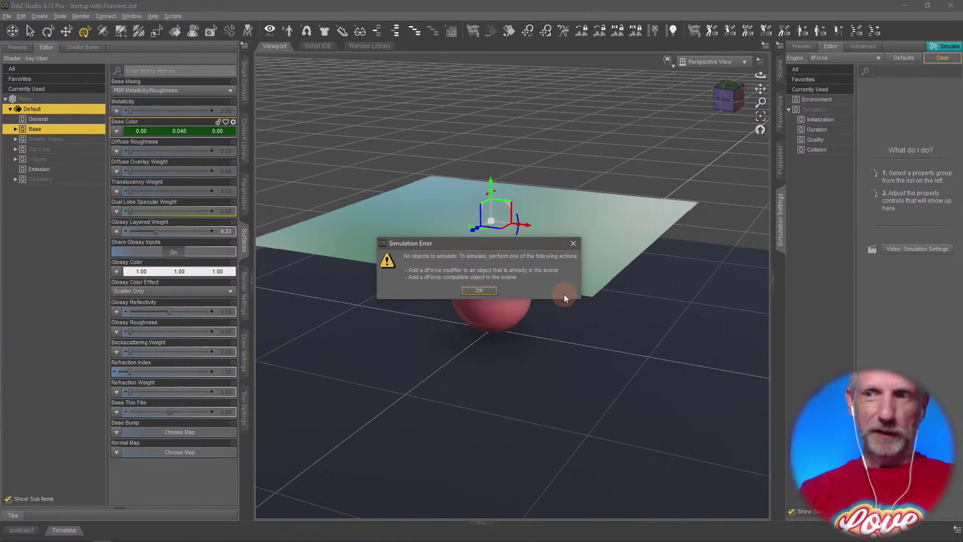
{"action": "left_click", "coordinate": [479, 291]}
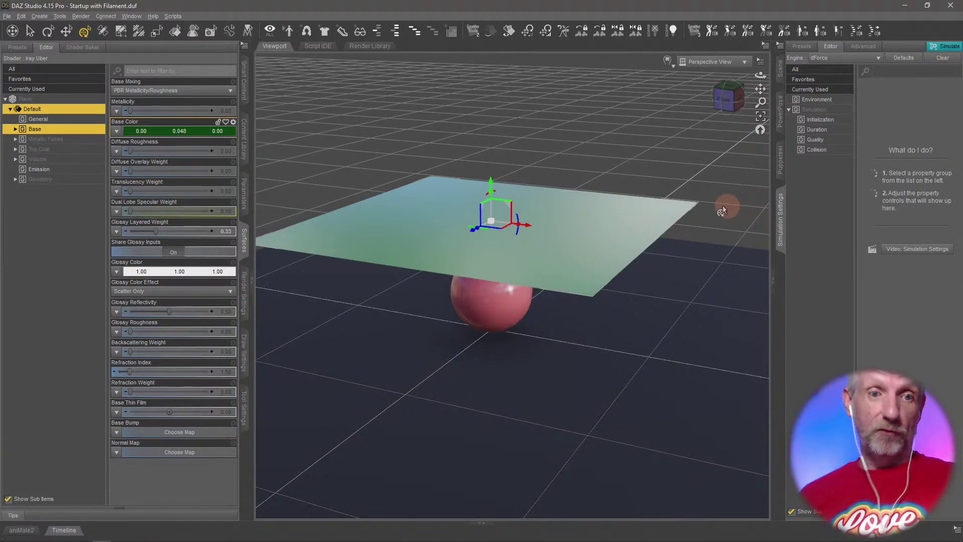
Add a dForce Dynamic Surface modifier to the selected Cloth object.
{"action": "left_click", "coordinate": [781, 69]}
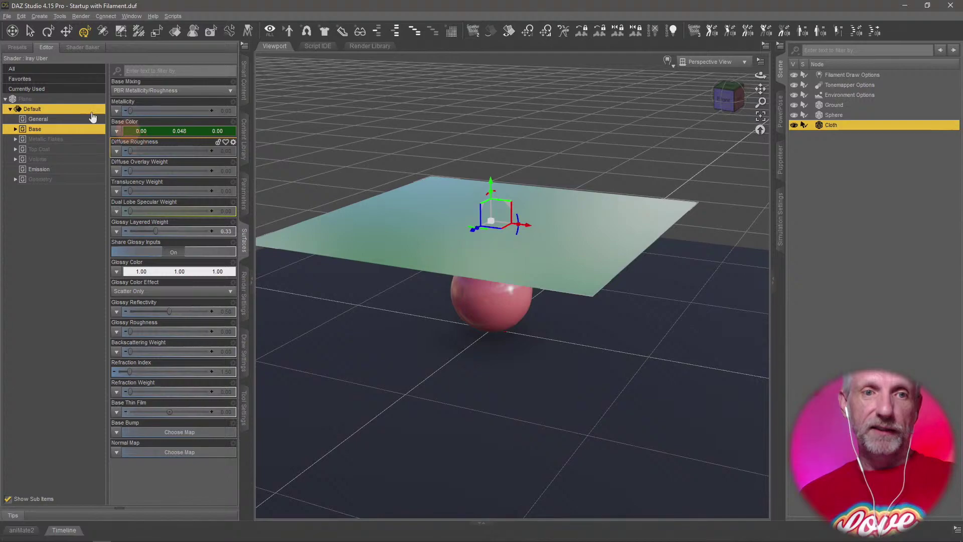
{"action": "left_click", "coordinate": [54, 110]}
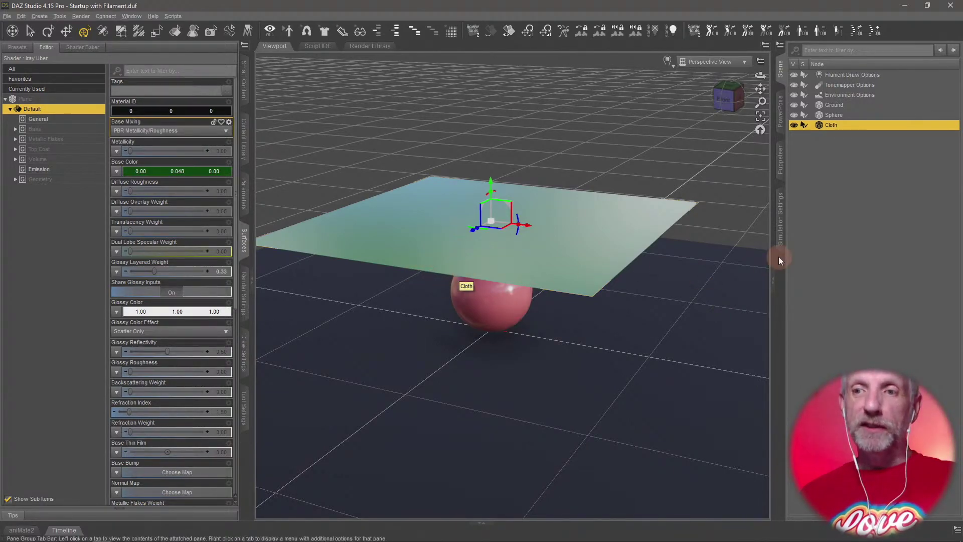
{"action": "left_click", "coordinate": [781, 243]}
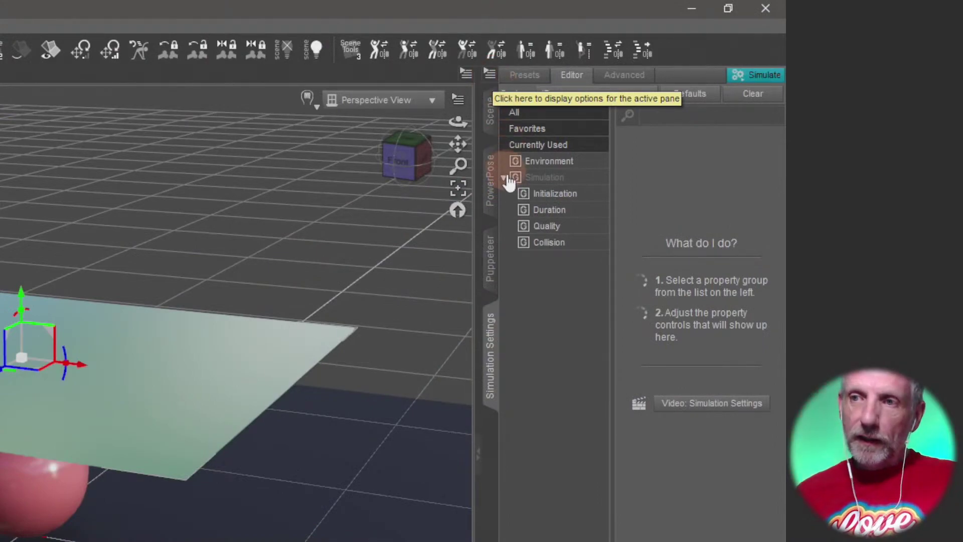
{"action": "left_click", "coordinate": [493, 75]}
{"action": "mouse_move", "coordinate": [550, 160]}
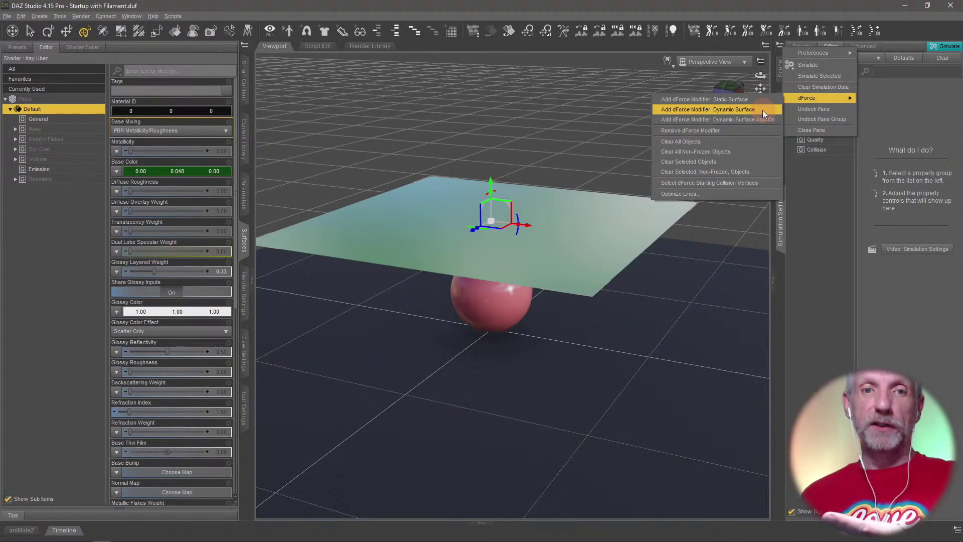
{"action": "left_click", "coordinate": [762, 110]}
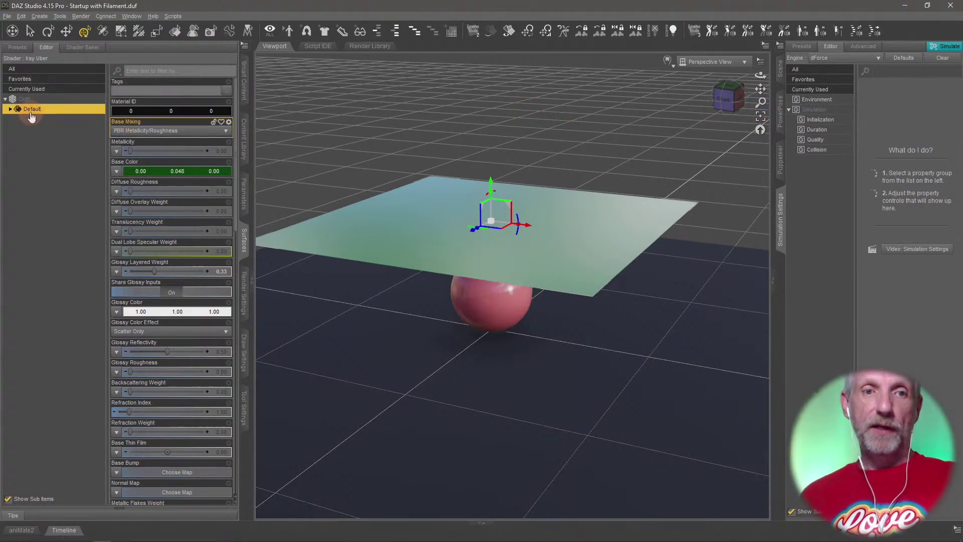
Show the simulation properties of the cloth's Default surface and switch Visible in Simulation off and back on.
{"action": "left_click", "coordinate": [10, 109]}
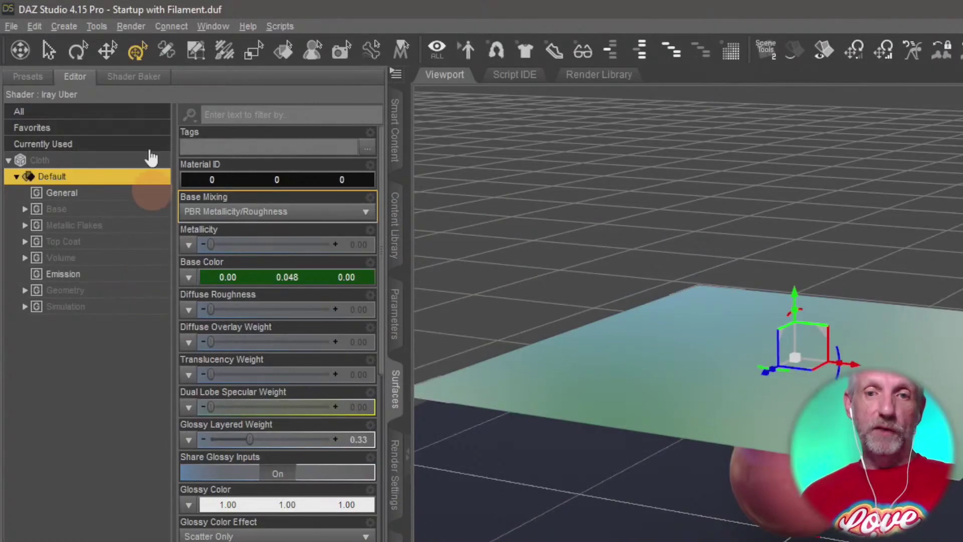
{"action": "left_click", "coordinate": [131, 291]}
{"action": "left_click", "coordinate": [131, 307]}
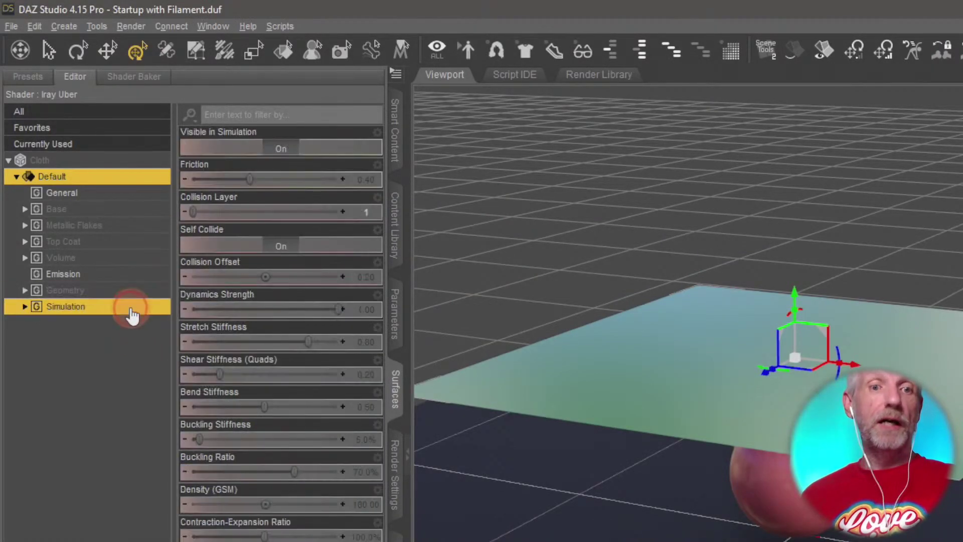
{"action": "left_click", "coordinate": [290, 181]}
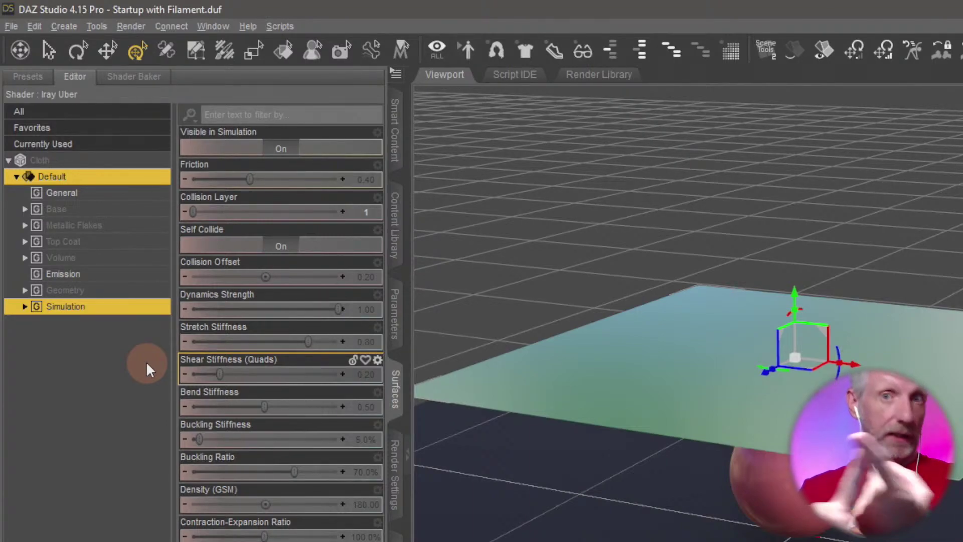
{"action": "left_click", "coordinate": [297, 150]}
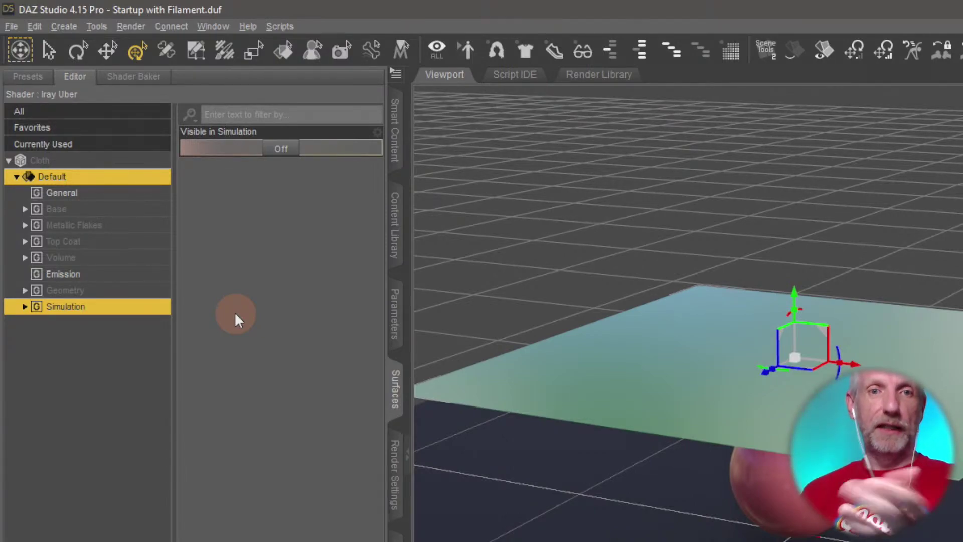
{"action": "left_click", "coordinate": [287, 148]}
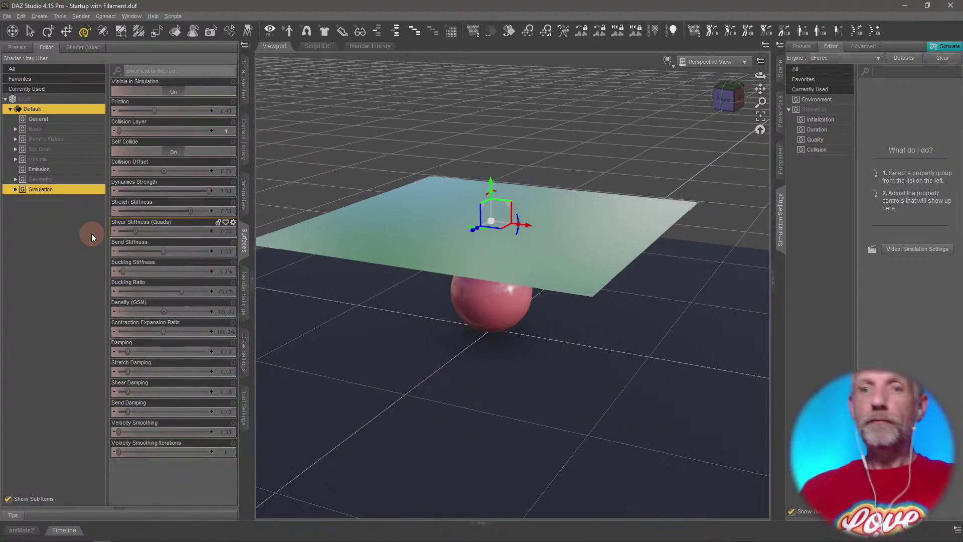
Run the dForce simulation to drape the cloth over the sphere and inspect the folds.
{"action": "mouse_move", "coordinate": [473, 349]}
{"action": "middle_mouse_down"}
{"action": "mouse_move", "coordinate": [461, 357]}
{"action": "mouse_move", "coordinate": [467, 347]}
{"action": "middle_mouse_up"}
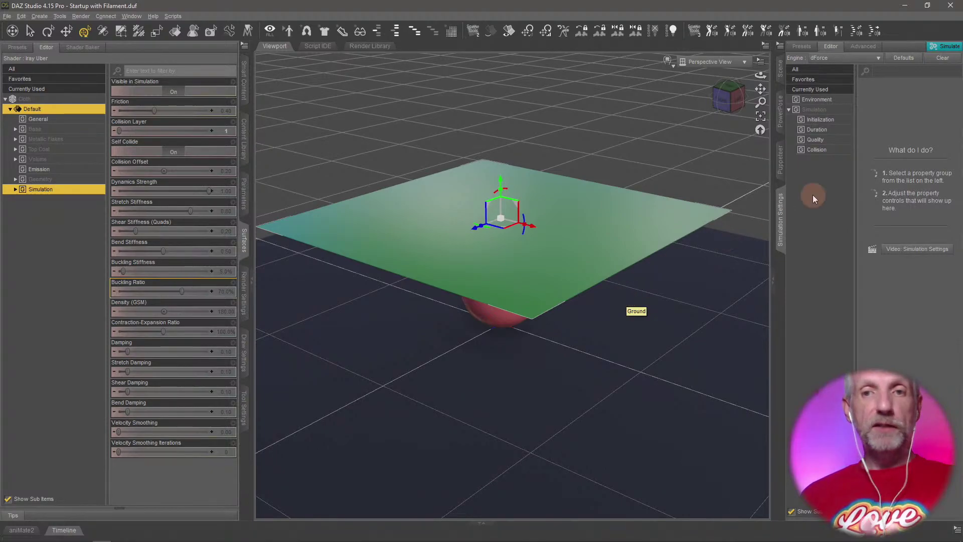
{"action": "left_click", "coordinate": [946, 46]}
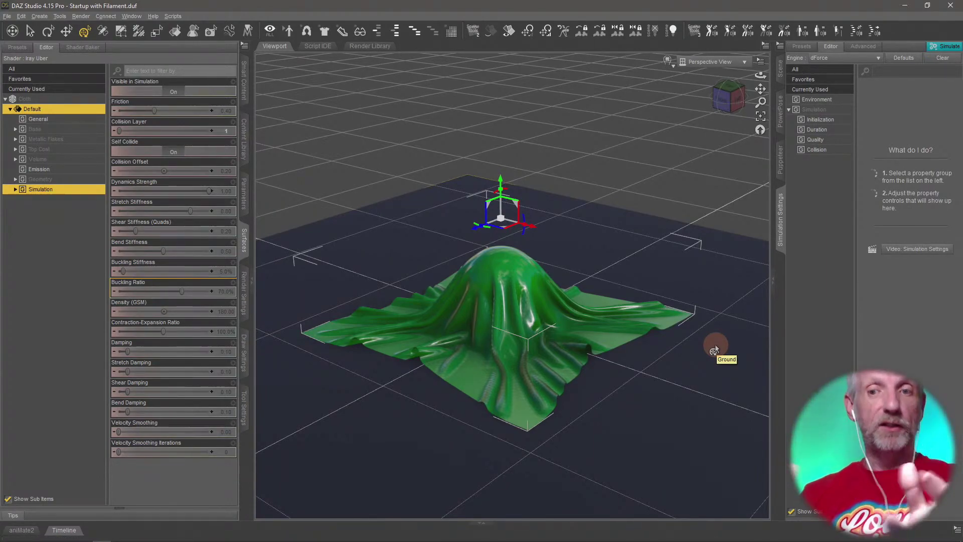
{"action": "mouse_move", "coordinate": [617, 360]}
{"action": "middle_mouse_down"}
{"action": "mouse_move", "coordinate": [632, 355]}
{"action": "mouse_move", "coordinate": [617, 351]}
{"action": "mouse_move", "coordinate": [612, 363]}
{"action": "middle_mouse_up"}
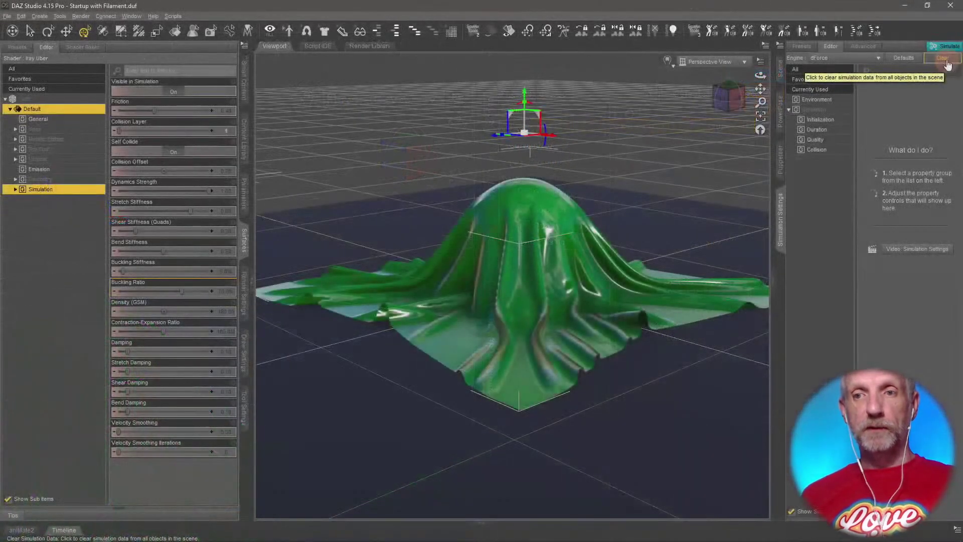
Clear the simulation data and move the flat cloth higher above the sphere.
{"action": "left_click", "coordinate": [758, 95]}
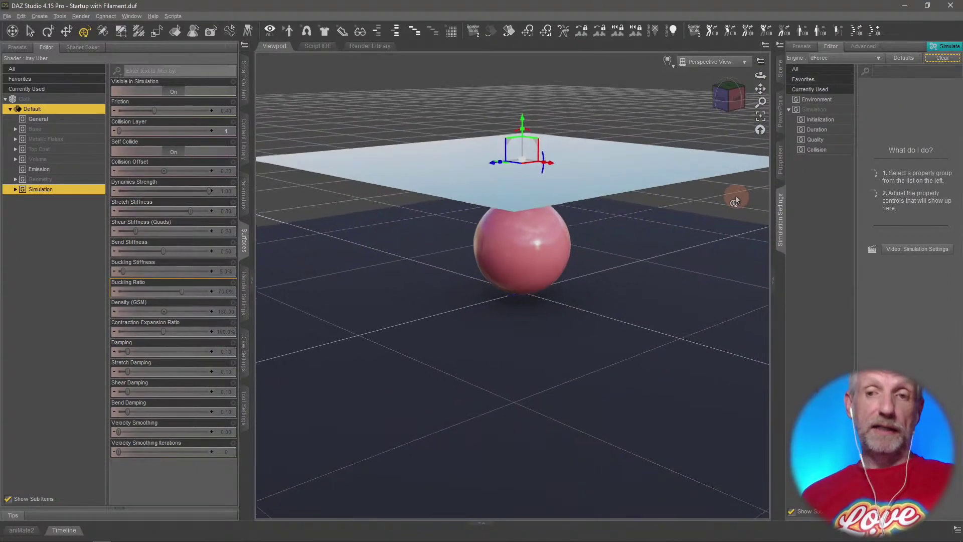
{"action": "scroll", "coordinate": [735, 200], "scroll_direction": "down", "scroll_amount": 4}
{"action": "middle_click_drag", "start_coordinate": [616, 254], "coordinate": [614, 255]}
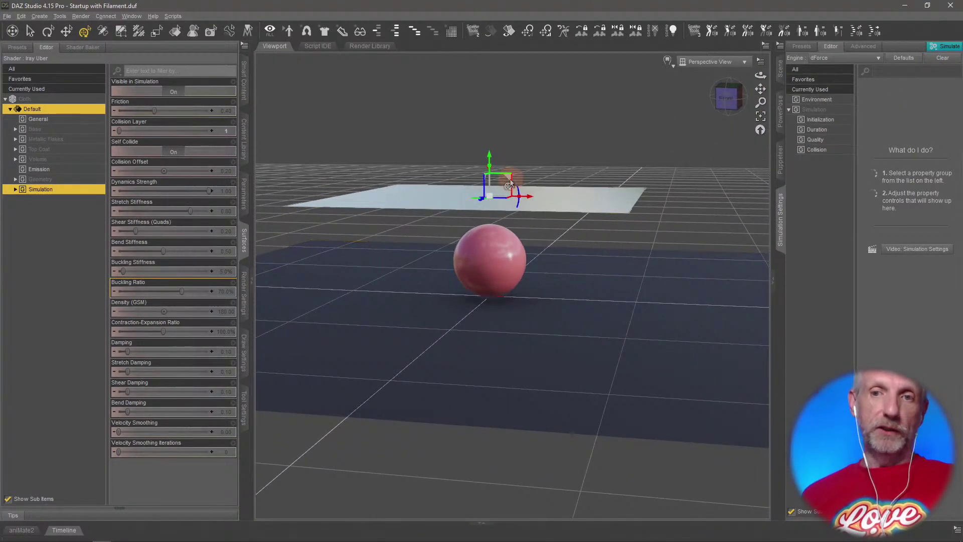
{"action": "left_click_drag", "start_coordinate": [493, 162], "coordinate": [493, 129]}
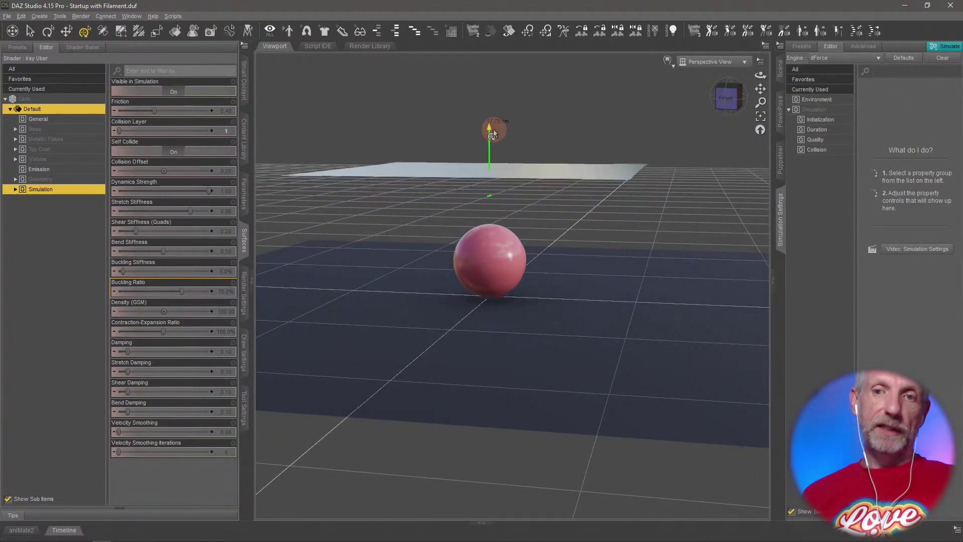
{"action": "middle_click_drag", "start_coordinate": [587, 204], "coordinate": [586, 208]}
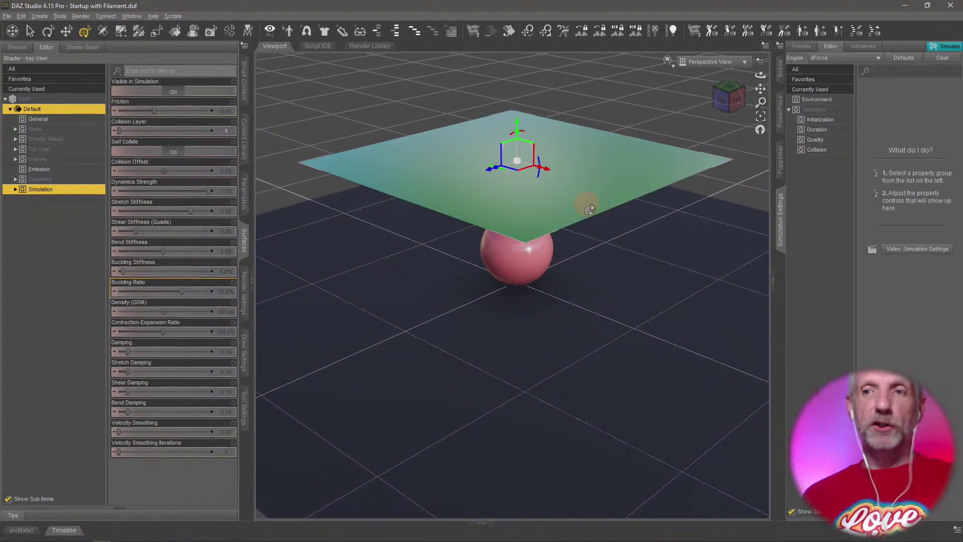
Run the dForce simulation again so the cloth drops onto the sphere from its higher position.
{"action": "left_click", "coordinate": [948, 47]}
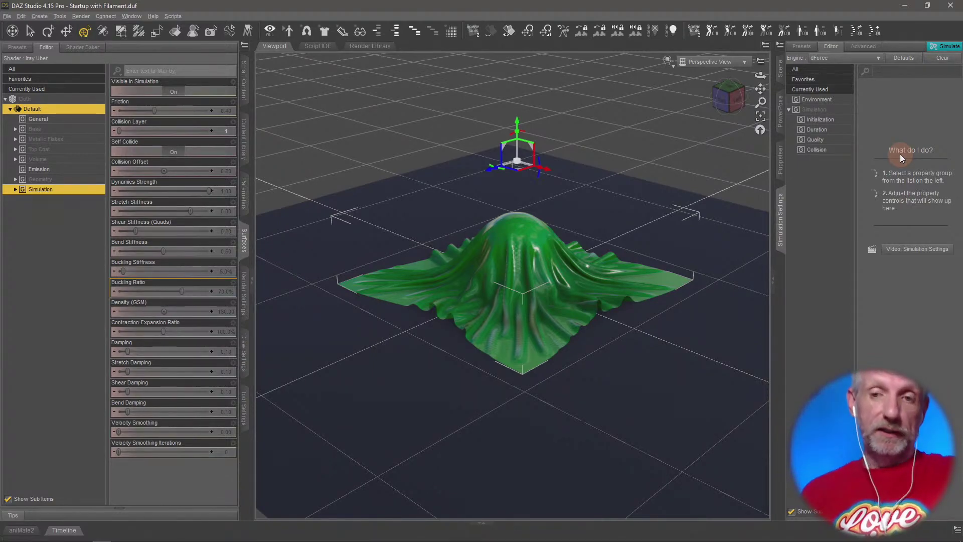
{"action": "mouse_move", "coordinate": [491, 366]}
{"action": "middle_mouse_down"}
{"action": "mouse_move", "coordinate": [521, 358]}
{"action": "mouse_move", "coordinate": [491, 365]}
{"action": "middle_mouse_up"}
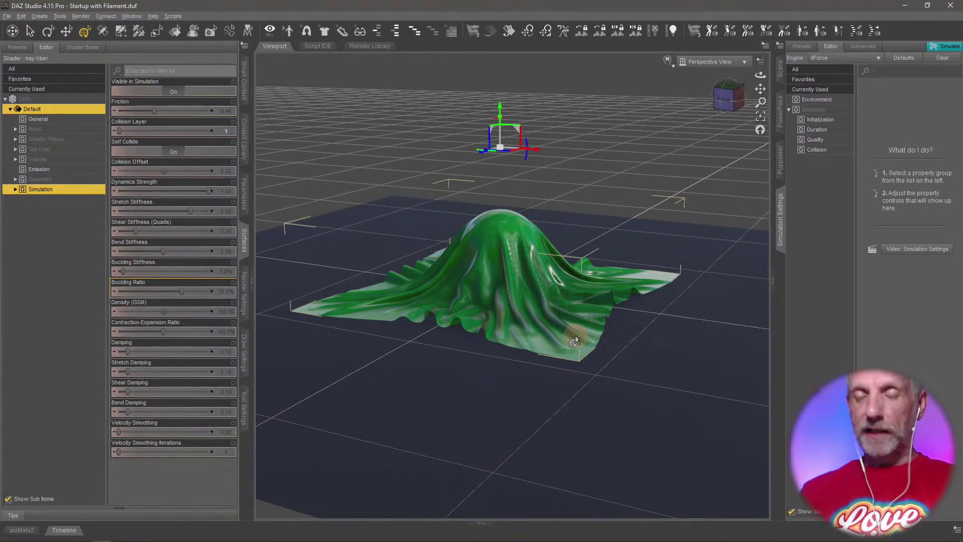
{"action": "left_click_drag", "start_coordinate": [571, 330], "coordinate": [571, 331]}
{"action": "scroll", "coordinate": [516, 206], "scroll_direction": "down", "scroll_amount": 3}
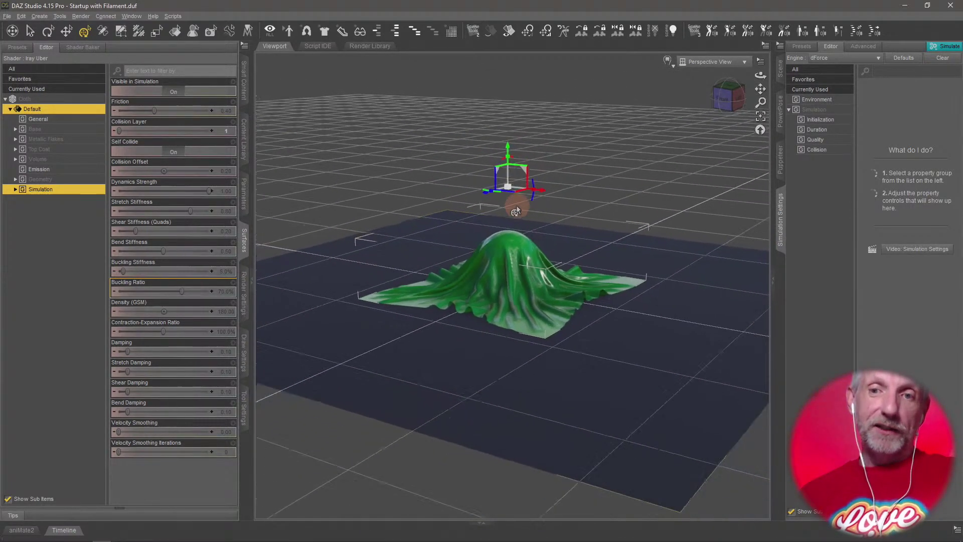
{"action": "scroll", "coordinate": [516, 205], "scroll_direction": "up", "scroll_amount": 3}
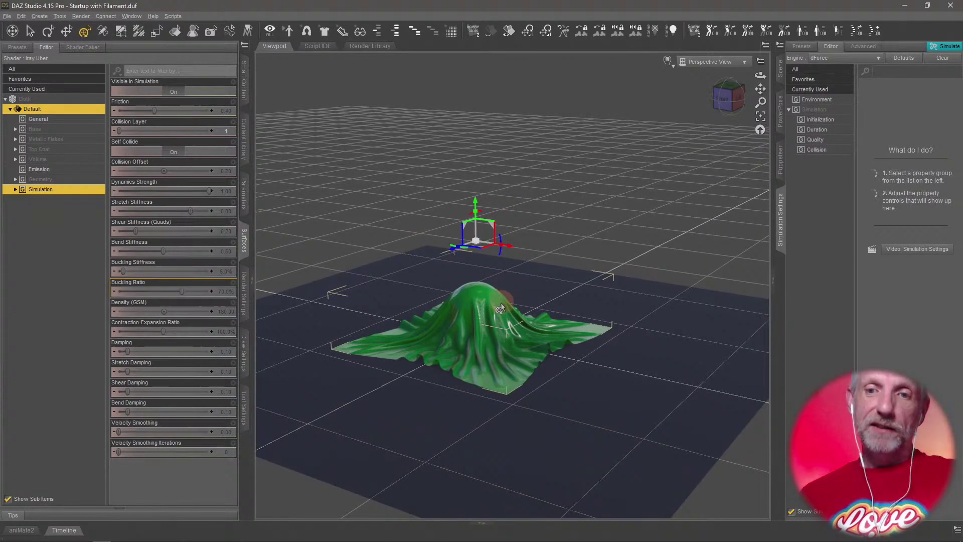
Lift the draped cloth straight up, clear of the sphere, and select the uncovered sphere.
{"action": "left_click_drag", "start_coordinate": [475, 203], "coordinate": [475, 86]}
{"action": "left_click_drag", "start_coordinate": [498, 207], "coordinate": [479, 336], "text": "ctrl+alt"}
{"action": "left_click", "coordinate": [477, 340]}
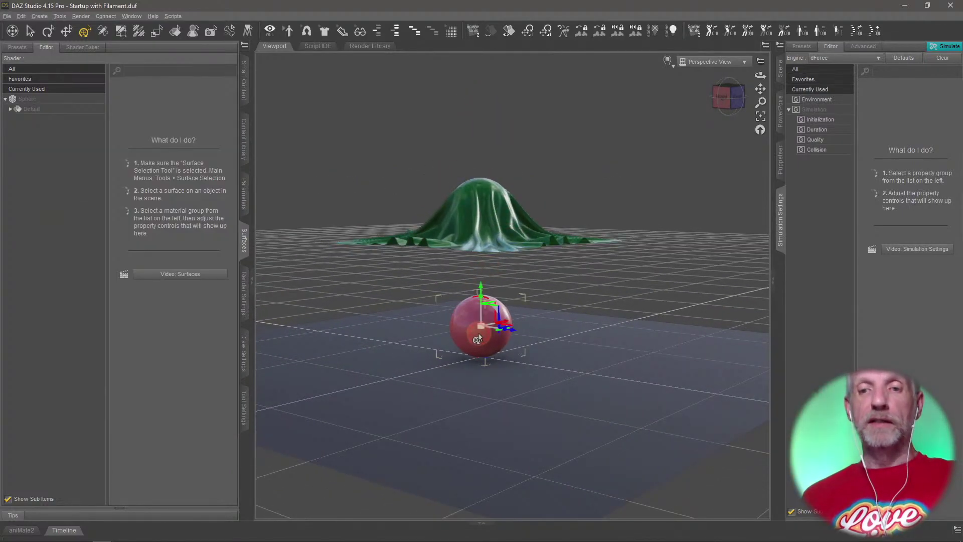
Bring the raised cloth back down and run the dForce simulation to drape it over the sphere.
{"action": "left_click", "coordinate": [491, 210]}
{"action": "left_click_drag", "start_coordinate": [545, 210], "coordinate": [545, 216], "text": "ctrl+alt"}
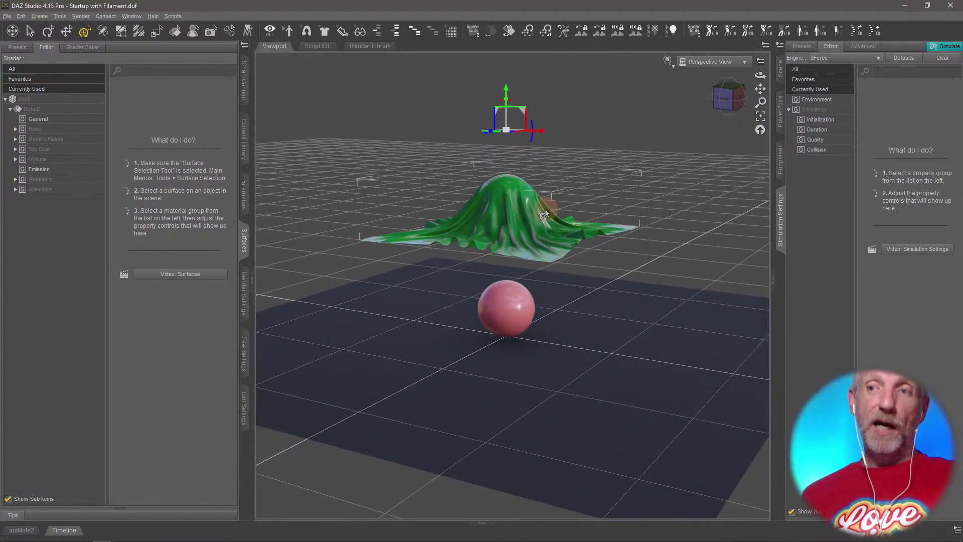
{"action": "left_click", "coordinate": [948, 50]}
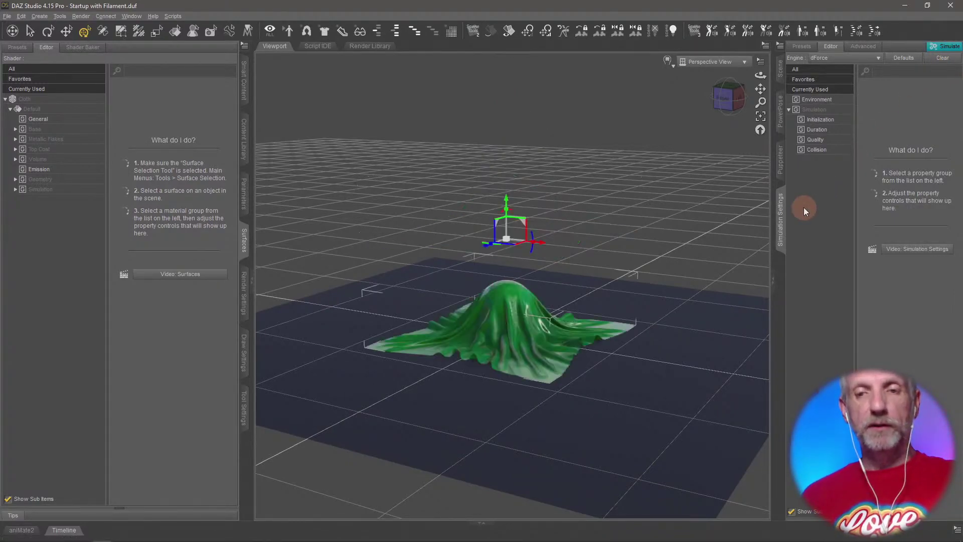
{"action": "mouse_move", "coordinate": [519, 278]}
{"action": "left_mouse_down", "text": "alt"}
{"action": "mouse_move", "coordinate": [527, 275]}
{"action": "mouse_move", "coordinate": [519, 284]}
{"action": "left_mouse_up", "text": "alt"}
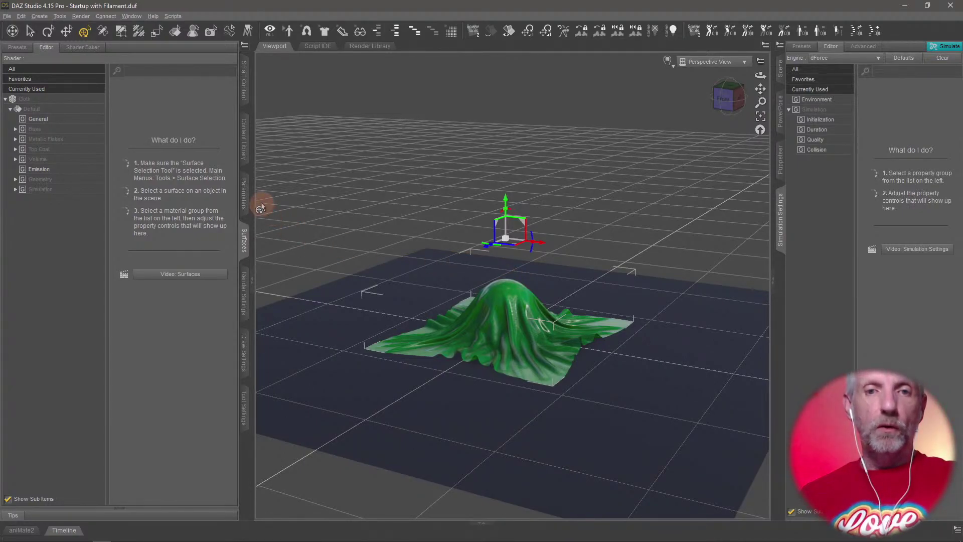
Turn on Freeze Simulation in the cloth's simulation parameters.
{"action": "left_click", "coordinate": [244, 199]}
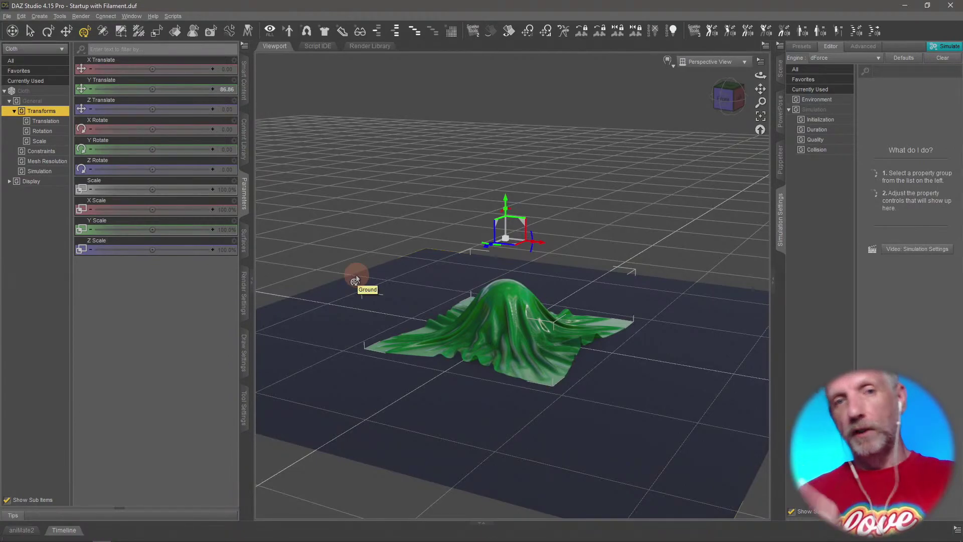
{"action": "left_click", "coordinate": [56, 172]}
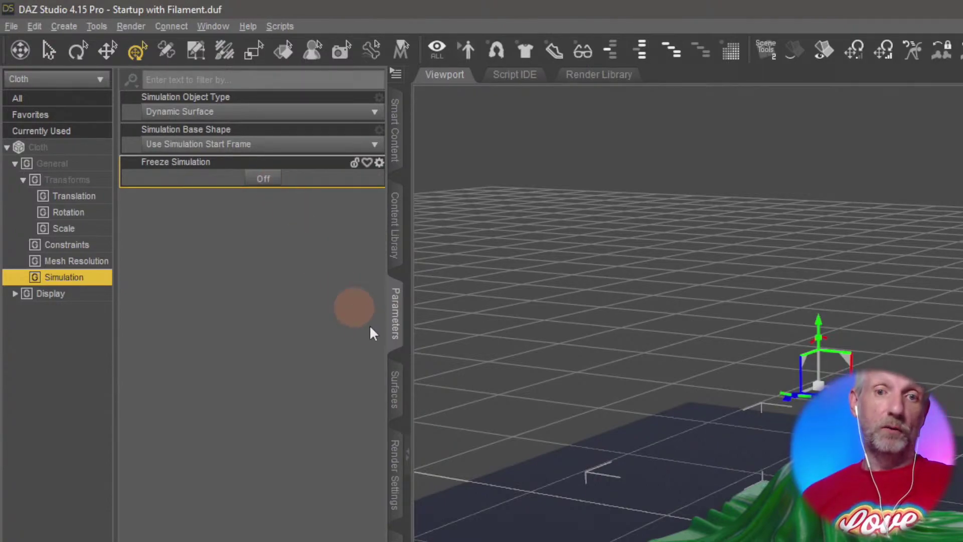
{"action": "left_click", "coordinate": [266, 181]}
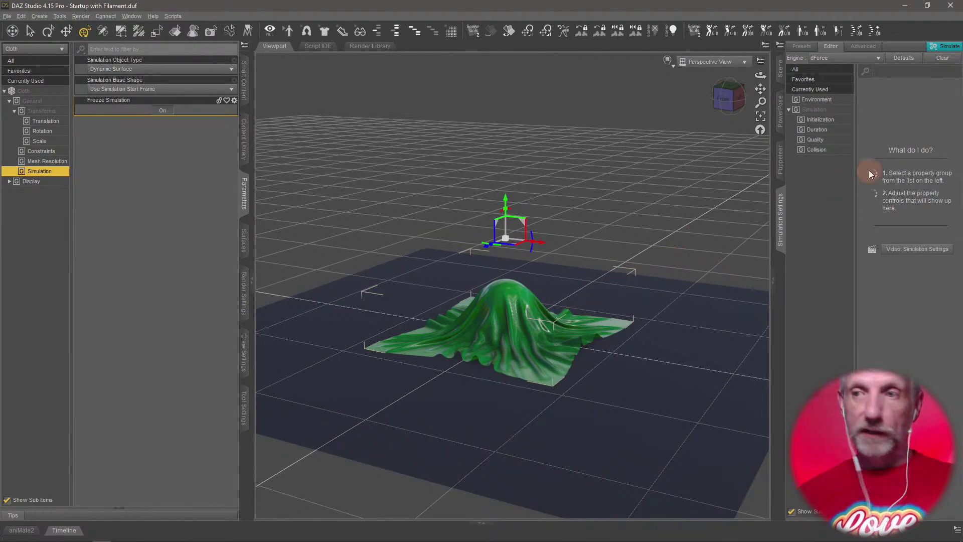
Clear the simulation data and turn off Freeze Simulation for the cloth.
{"action": "left_click", "coordinate": [942, 58]}
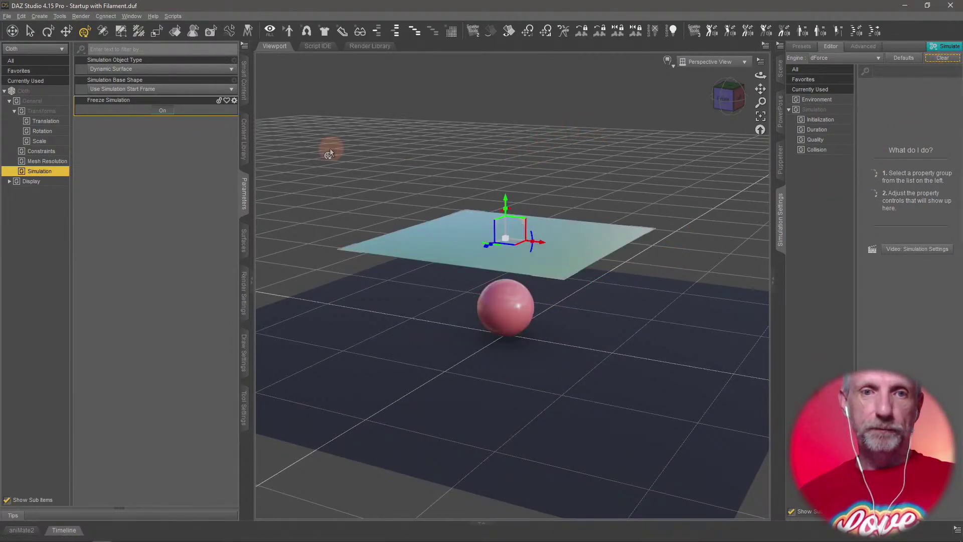
{"action": "left_click", "coordinate": [164, 110]}
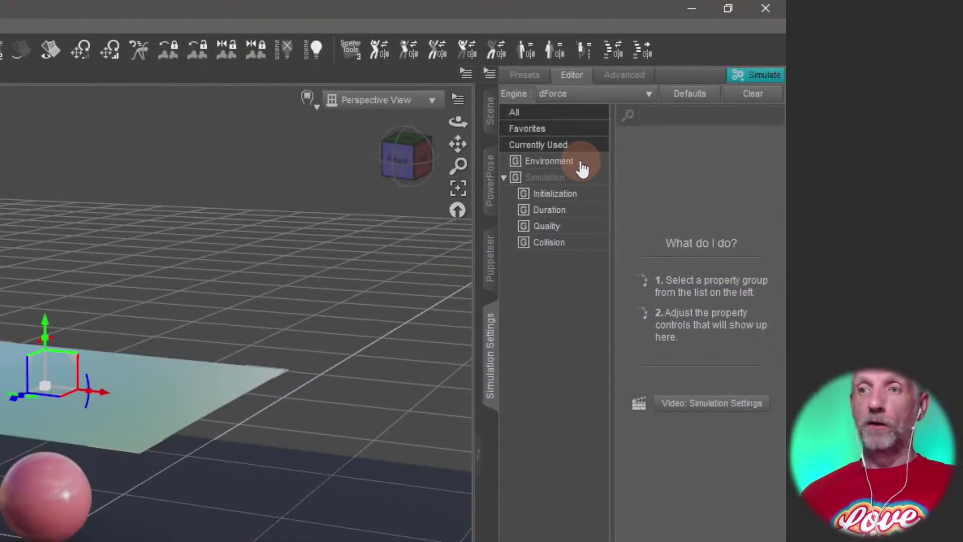
Review the dForce environment and initialization settings, and set Frames To Simulate to Animated (Use Timeline Play Range).
{"action": "left_click", "coordinate": [582, 166]}
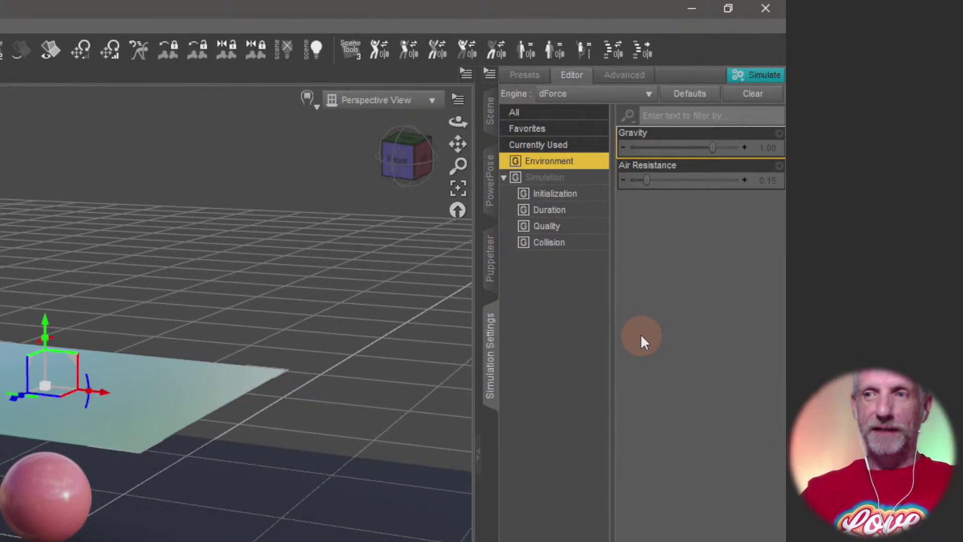
{"action": "left_click", "coordinate": [582, 195]}
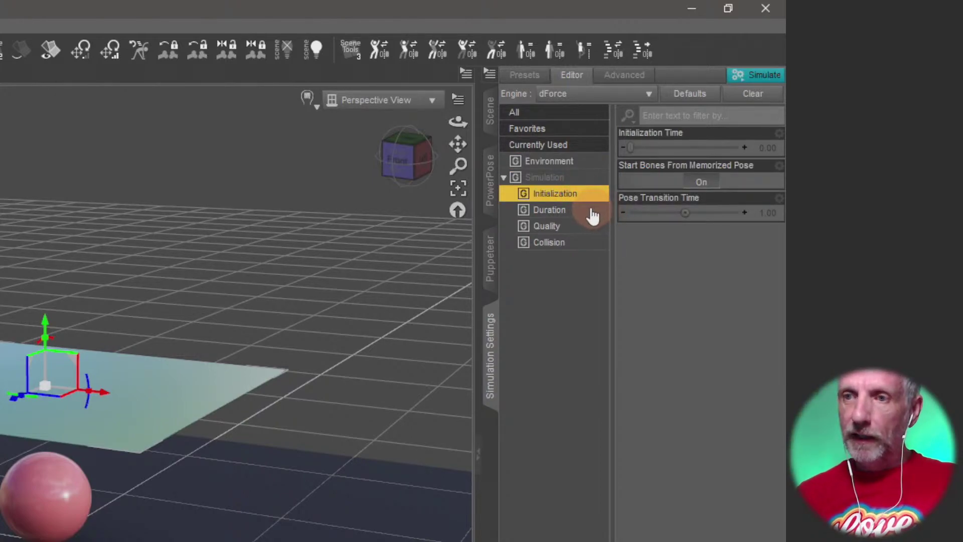
{"action": "left_click", "coordinate": [591, 211]}
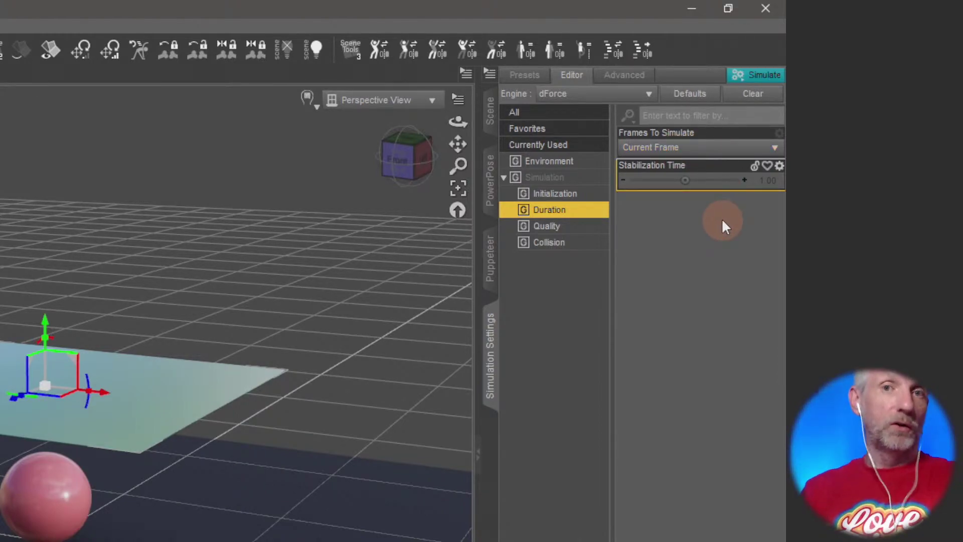
{"action": "left_click", "coordinate": [723, 148]}
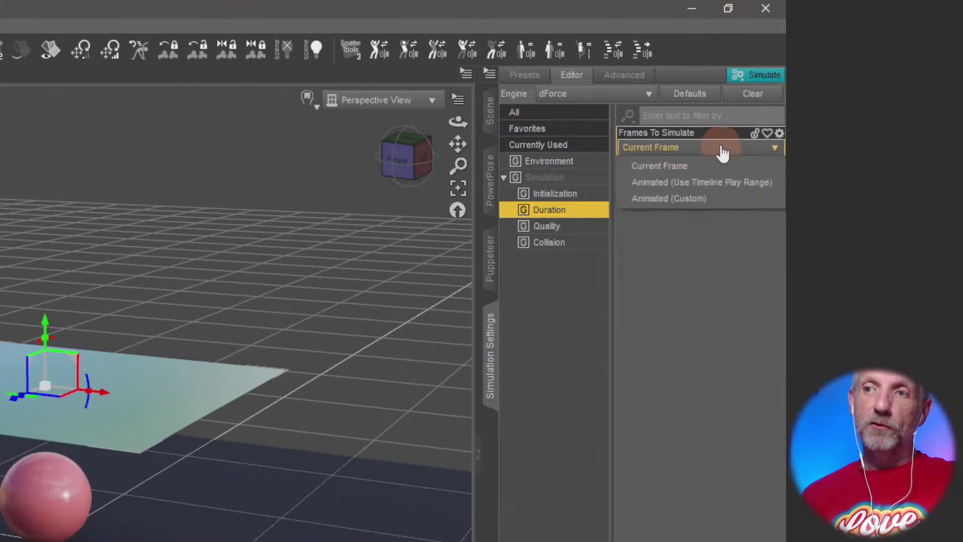
{"action": "left_click", "coordinate": [748, 193]}
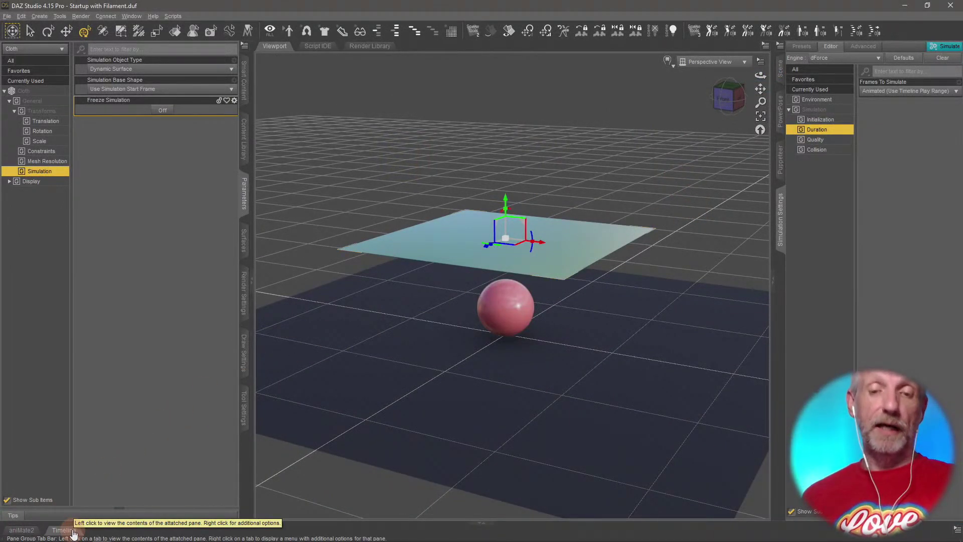
Show the timeline, run the animated dForce simulation over its play range, and scrub through the frames.
{"action": "left_click", "coordinate": [72, 530]}
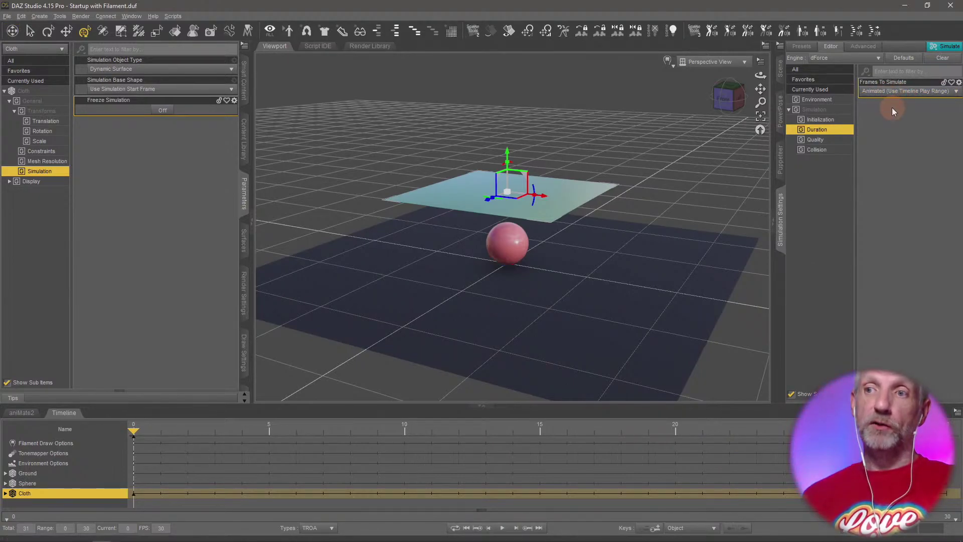
{"action": "left_click", "coordinate": [945, 47]}
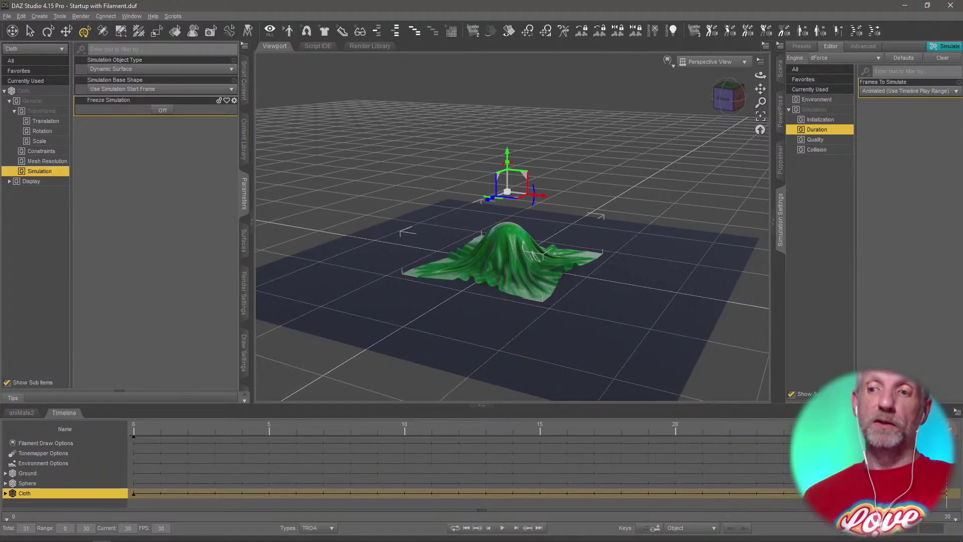
{"action": "left_click_drag", "start_coordinate": [945, 430], "coordinate": [962, 457]}
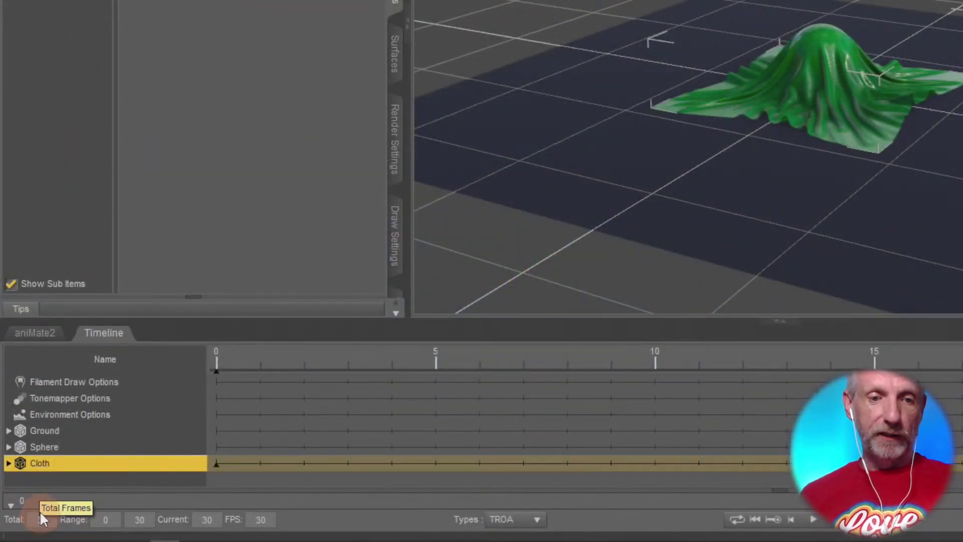
Set the timeline's total frames to 91 and scrub through the cloth animation.
{"action": "double_click", "coordinate": [42, 518]}
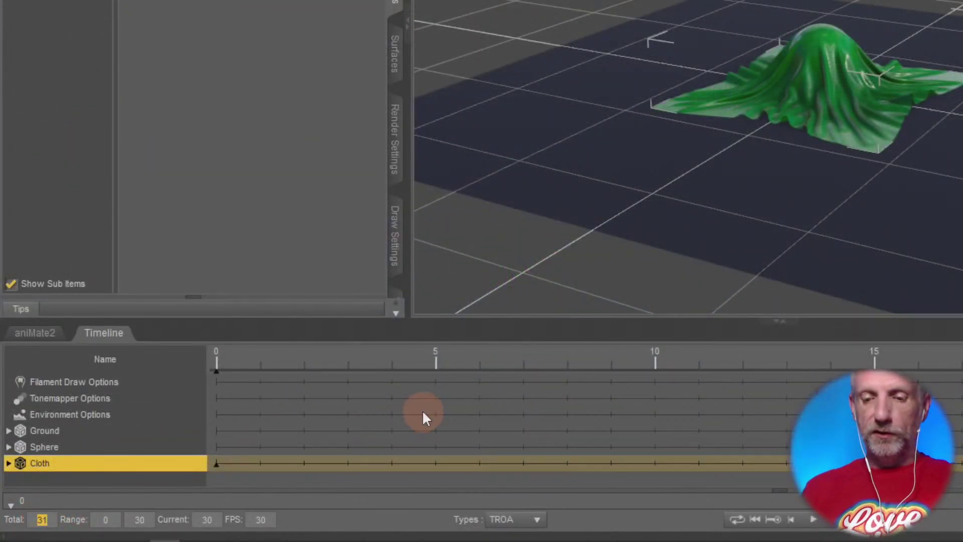
{"action": "type", "text": "91"}
{"action": "key", "text": "Return"}
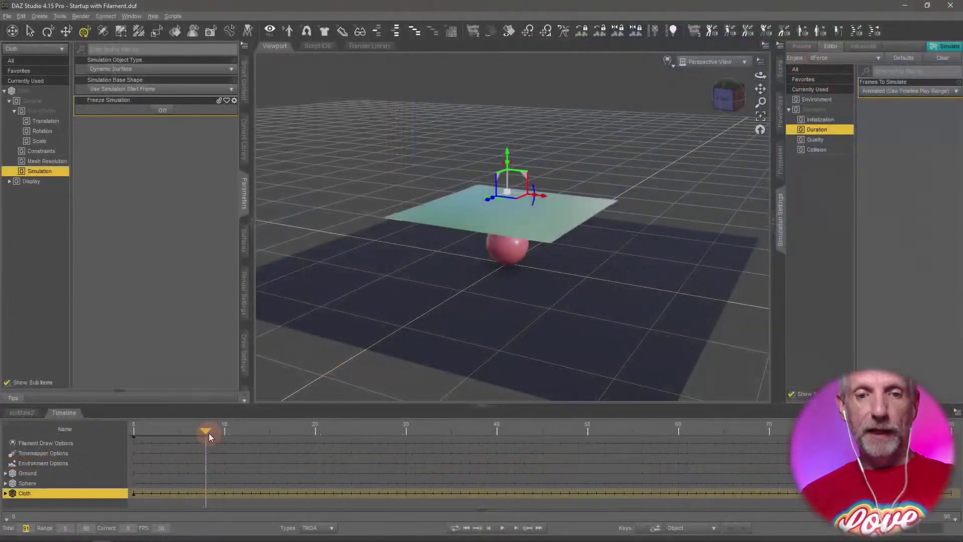
{"action": "left_click_drag", "start_coordinate": [338, 365], "coordinate": [269, 377]}
{"action": "left_click_drag", "start_coordinate": [167, 440], "coordinate": [95, 437]}
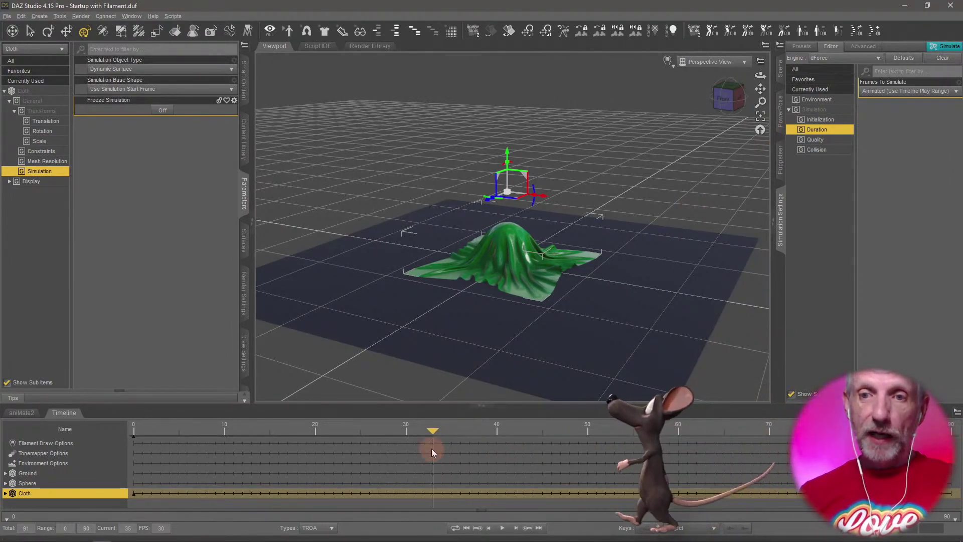
Move the playhead to frame 20 and view the partly fallen cloth up close.
{"action": "left_click_drag", "start_coordinate": [430, 445], "coordinate": [310, 450]}
{"action": "scroll", "coordinate": [422, 238], "scroll_direction": "up", "scroll_amount": 5}
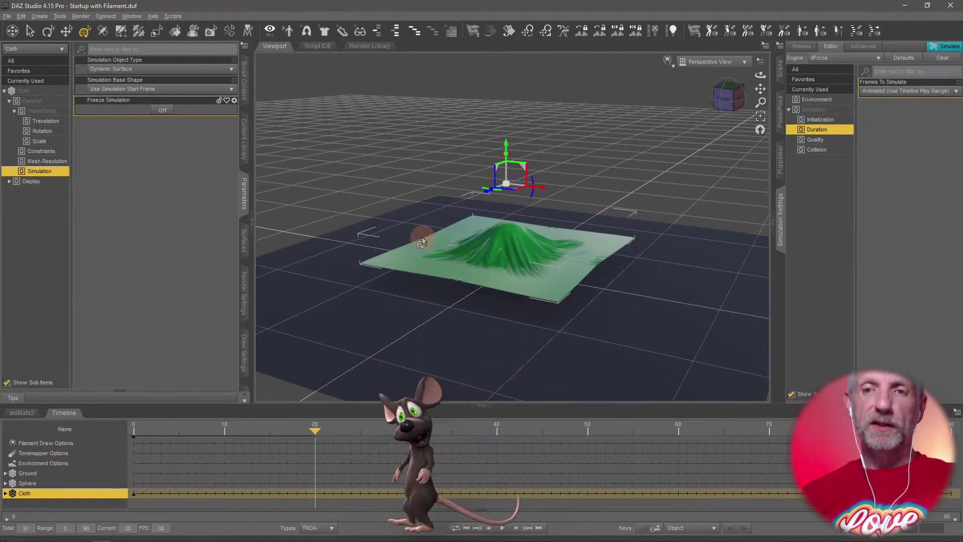
{"action": "middle_click_drag", "start_coordinate": [422, 238], "coordinate": [423, 238]}
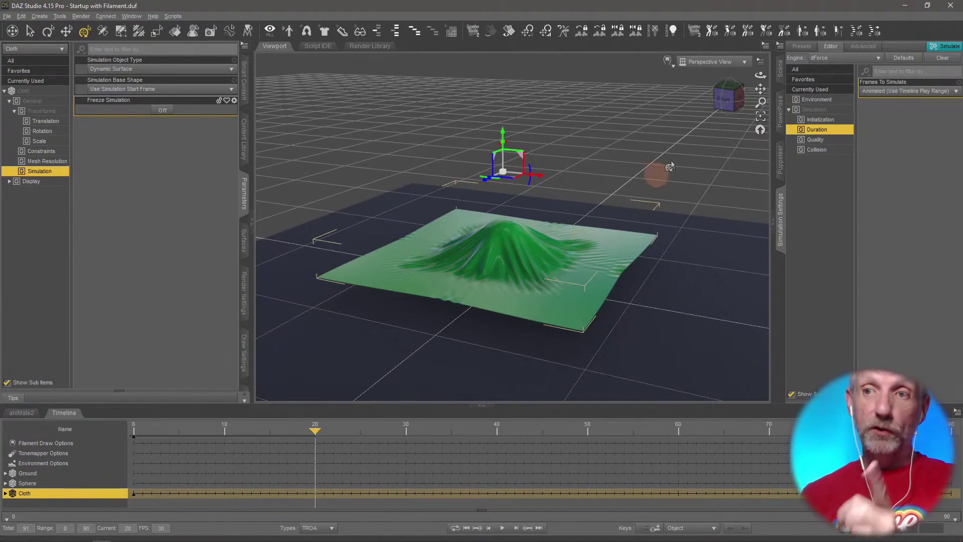
Hide the Ground and Sphere in the scene, leaving only the cloth shown at frame 20.
{"action": "left_click", "coordinate": [781, 69]}
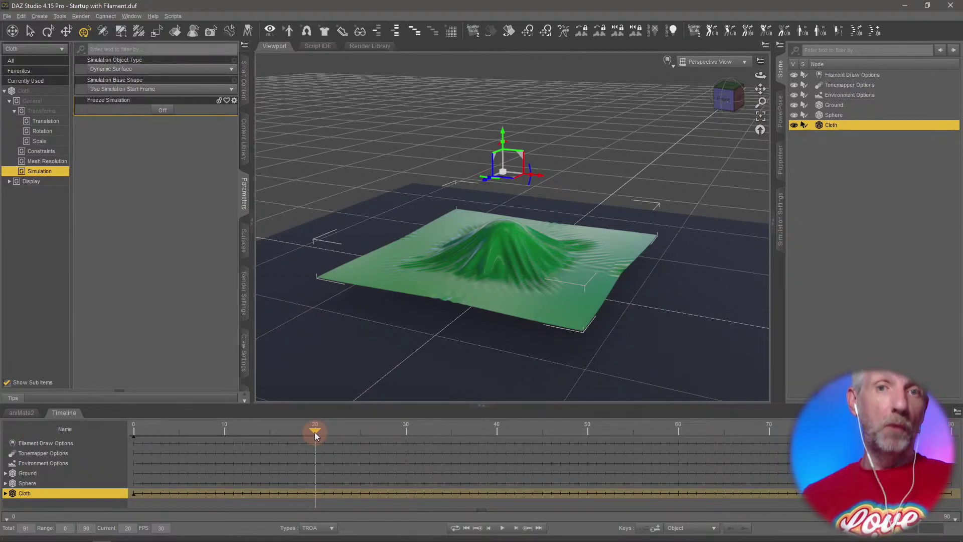
{"action": "mouse_move", "coordinate": [315, 432]}
{"action": "left_mouse_down"}
{"action": "mouse_move", "coordinate": [243, 435]}
{"action": "mouse_move", "coordinate": [308, 435]}
{"action": "left_mouse_up"}
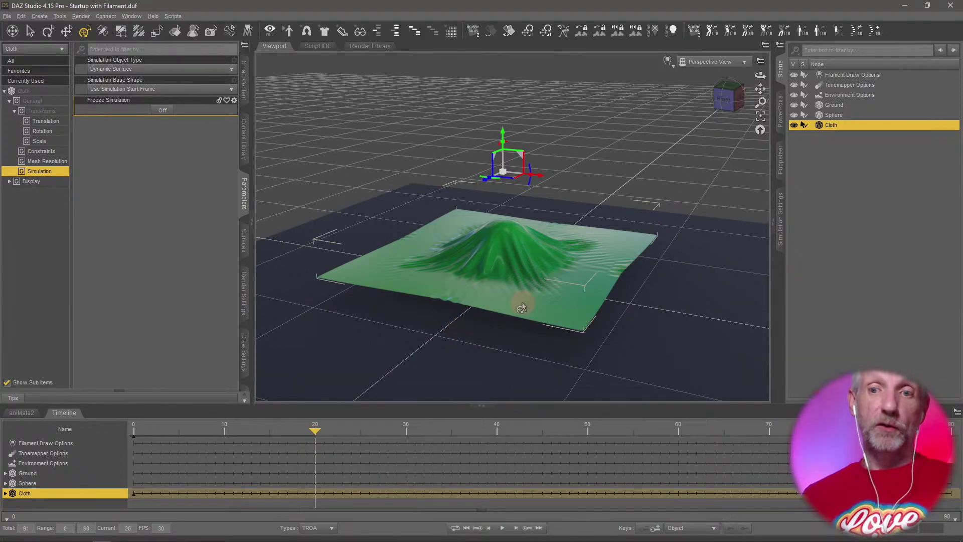
{"action": "middle_click_drag", "start_coordinate": [523, 305], "coordinate": [521, 307]}
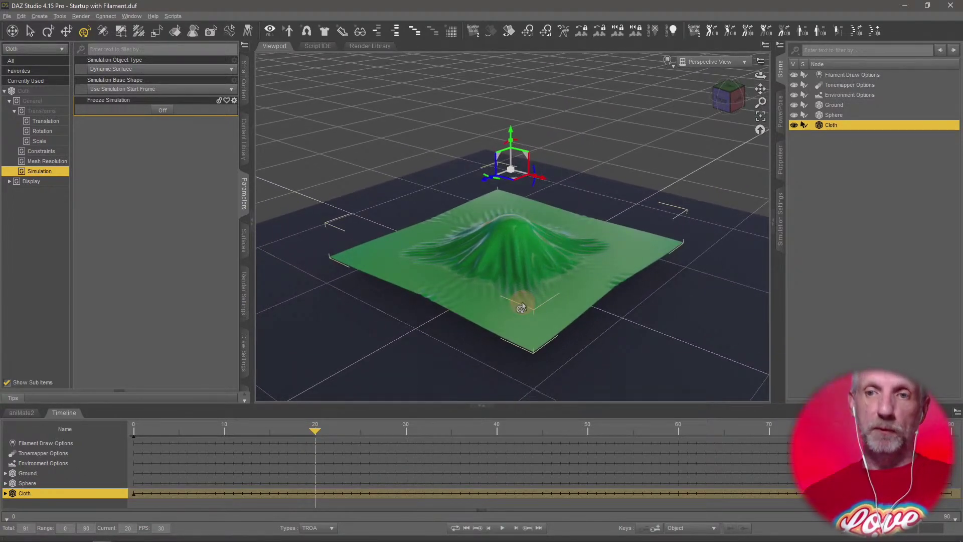
{"action": "scroll", "coordinate": [586, 284], "scroll_direction": "down", "scroll_amount": 3}
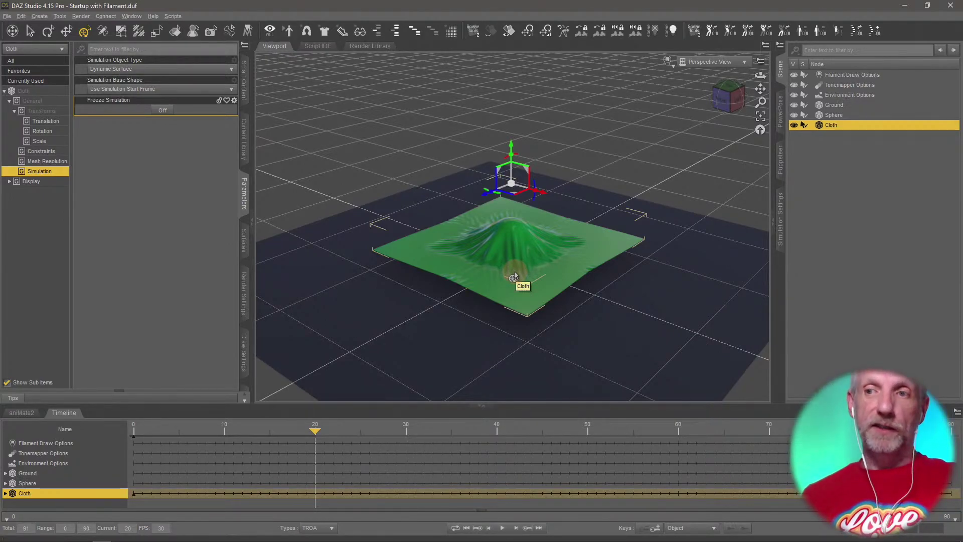
{"action": "left_click", "coordinate": [795, 105]}
{"action": "left_click", "coordinate": [794, 115]}
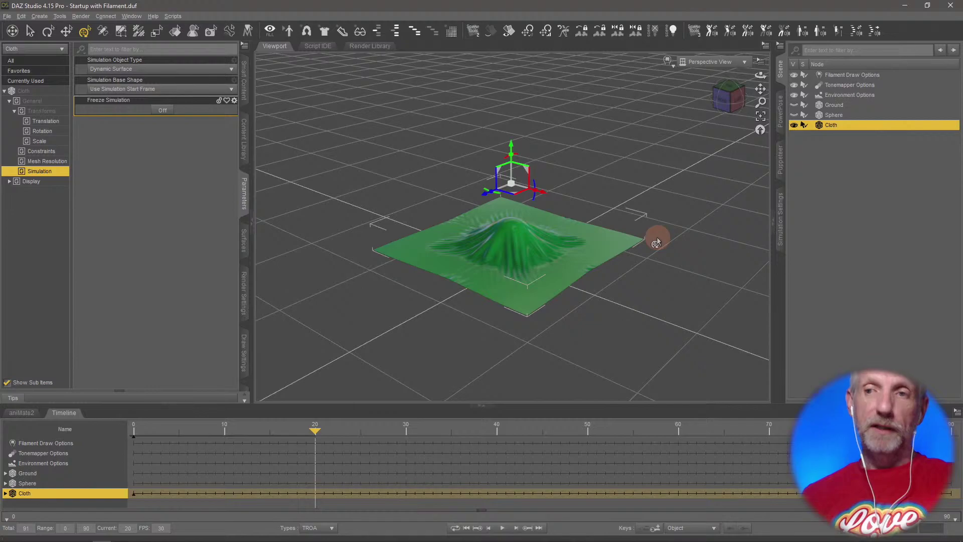
{"action": "middle_click_drag", "start_coordinate": [625, 173], "coordinate": [621, 170]}
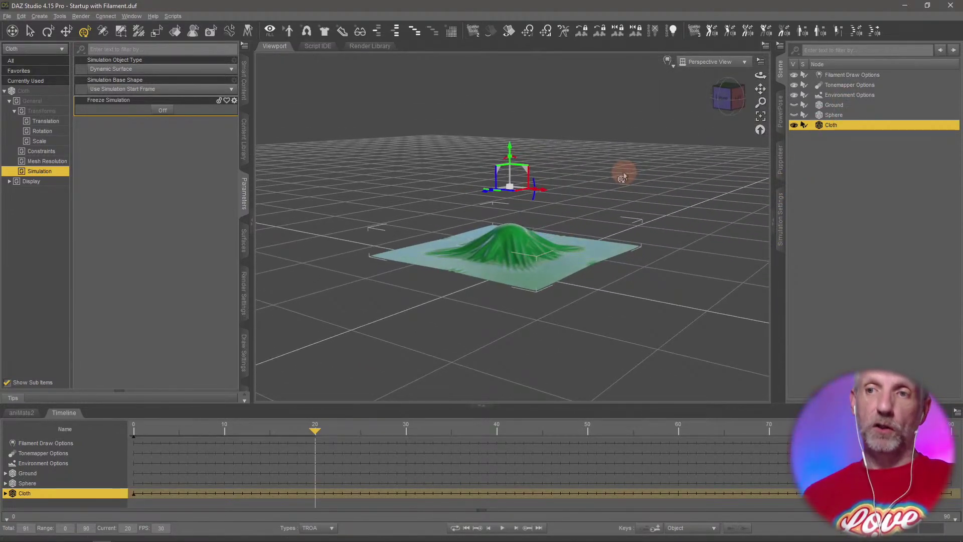
Start exporting the scene as a Wavefront Object, creating and opening a "dForce Stream" folder on the Desktop.
{"action": "left_click", "coordinate": [7, 16]}
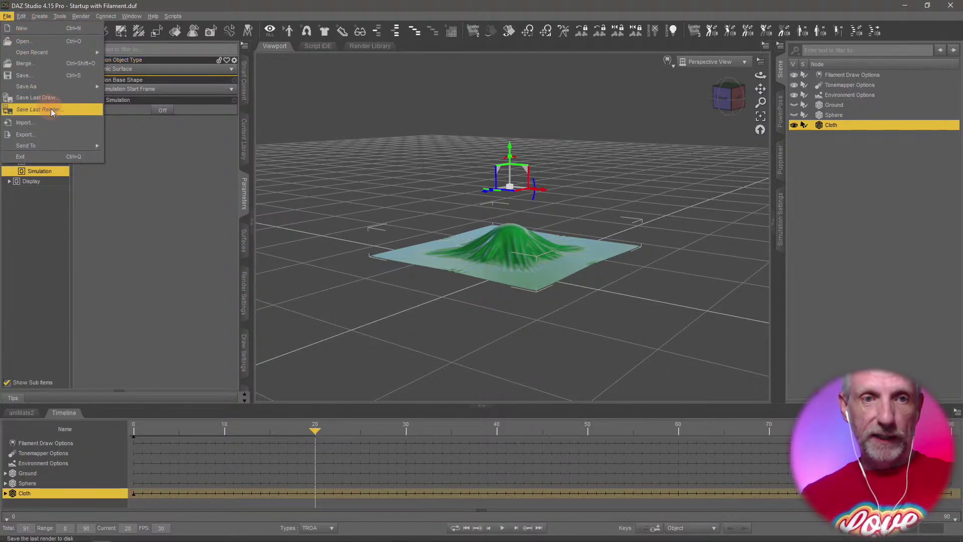
{"action": "left_click", "coordinate": [52, 136]}
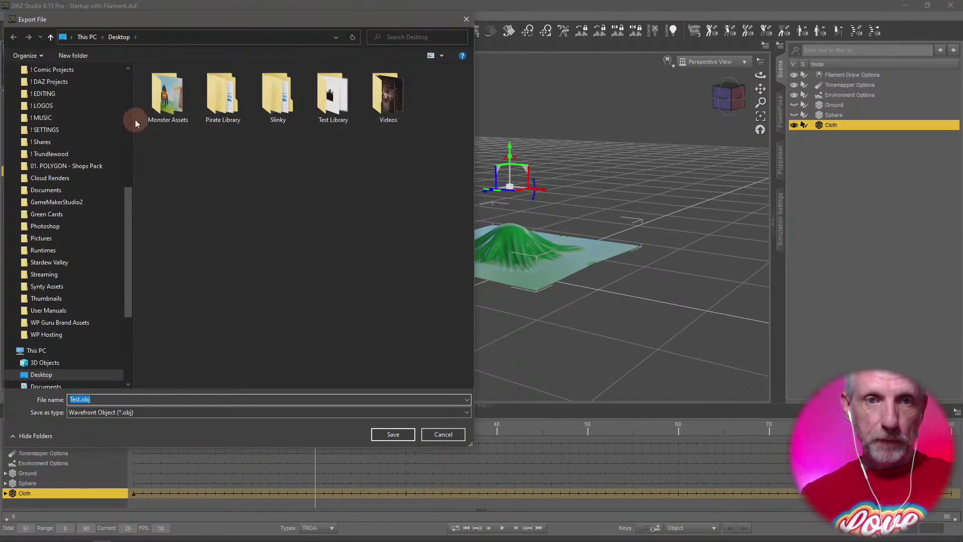
{"action": "right_click", "coordinate": [250, 240]}
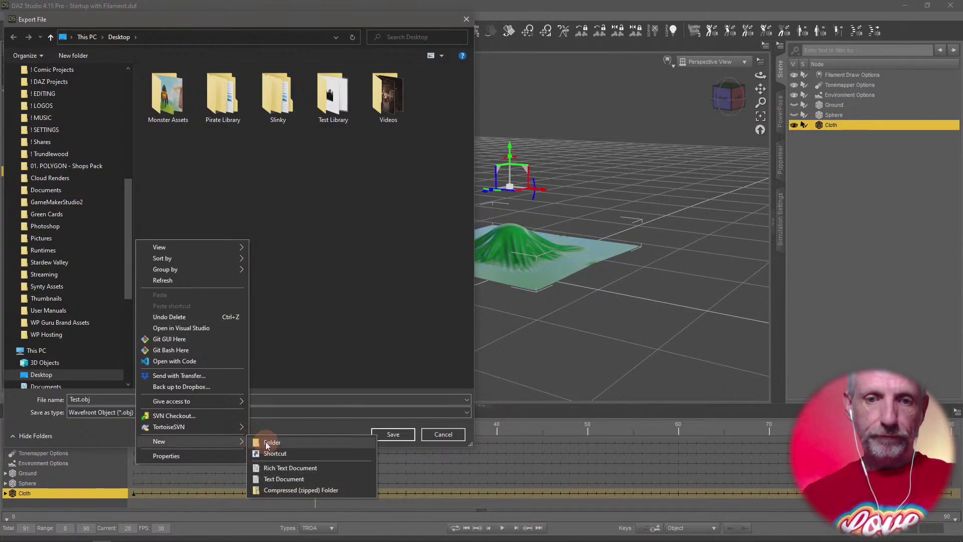
{"action": "left_click", "coordinate": [297, 320]}
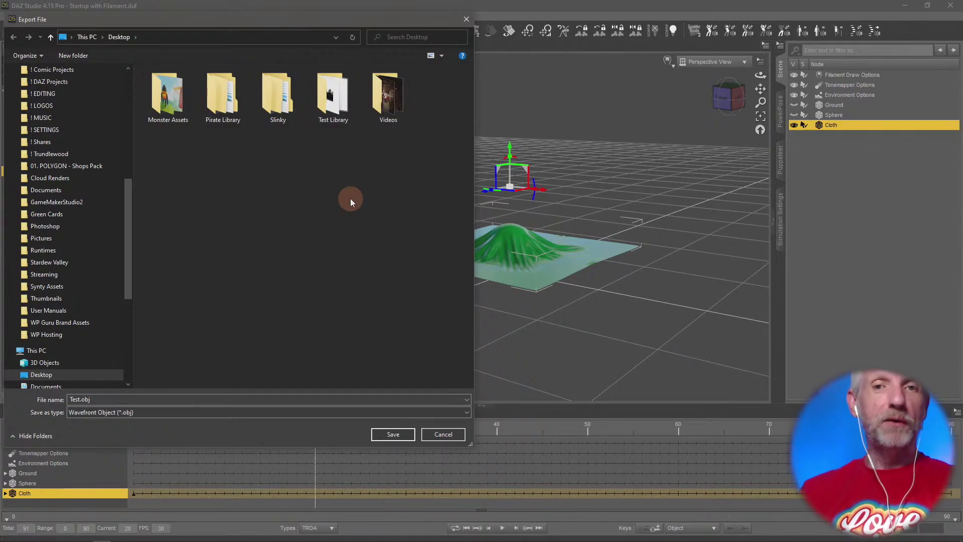
{"action": "key", "text": "ctrl+shift+n"}
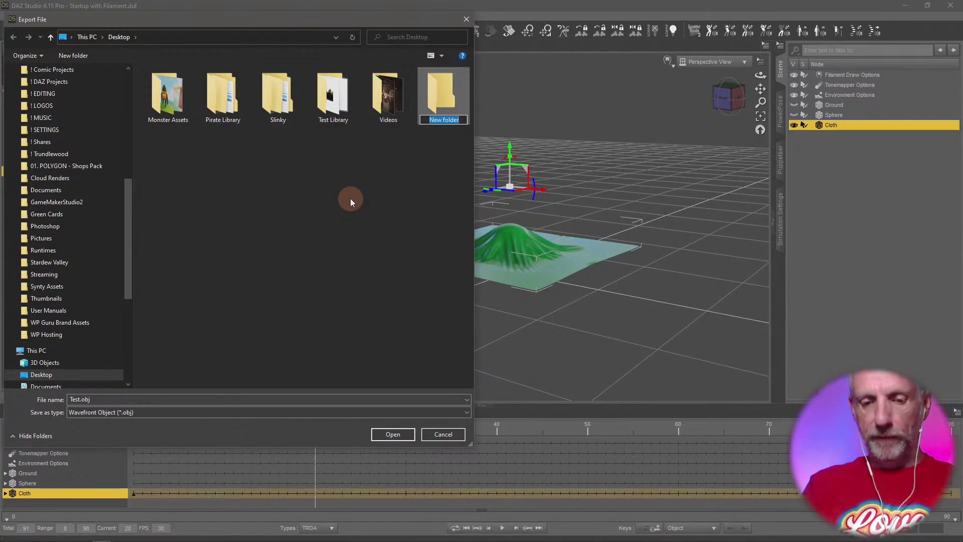
{"action": "type", "text": "Stream"}
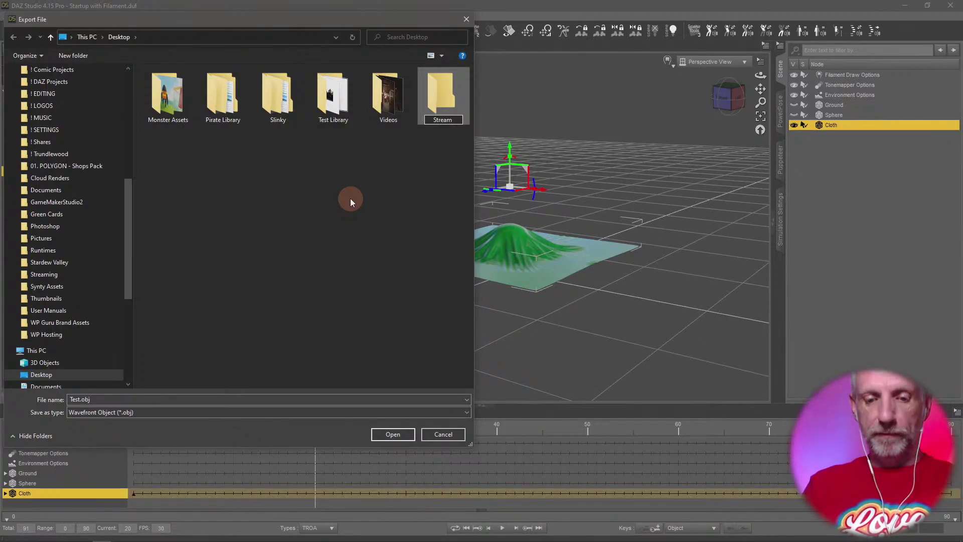
{"action": "key", "text": "Home"}
{"action": "type", "text": "d"}
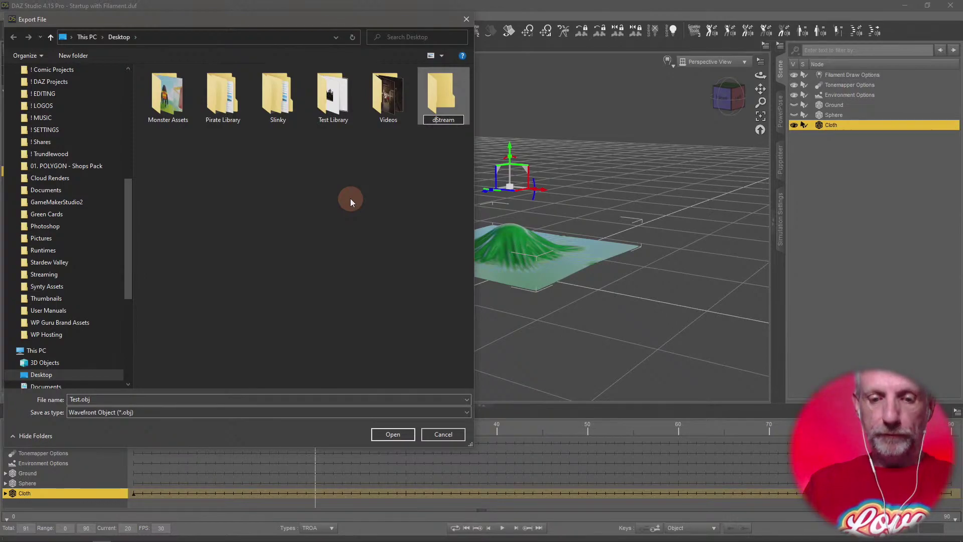
{"action": "type", "text": "Fo"}
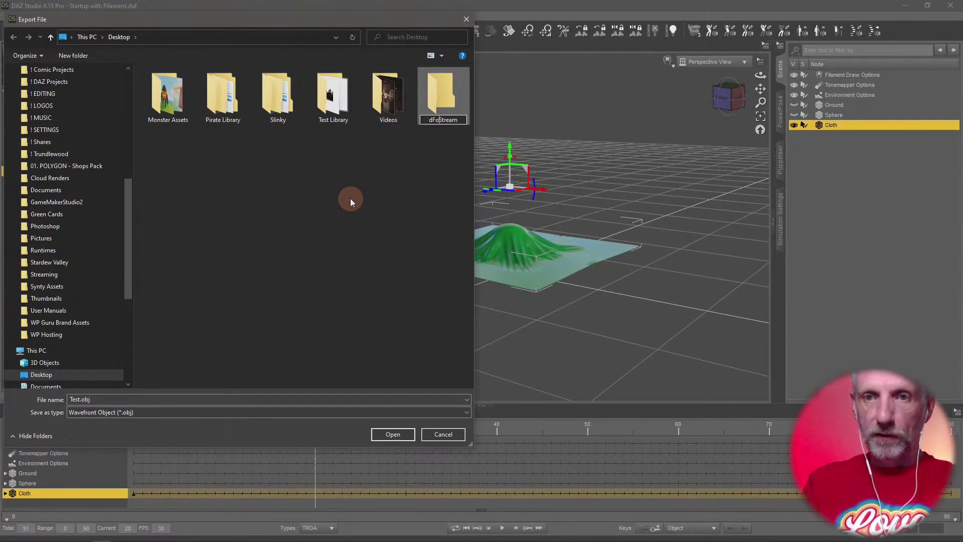
{"action": "type", "text": "rce"}
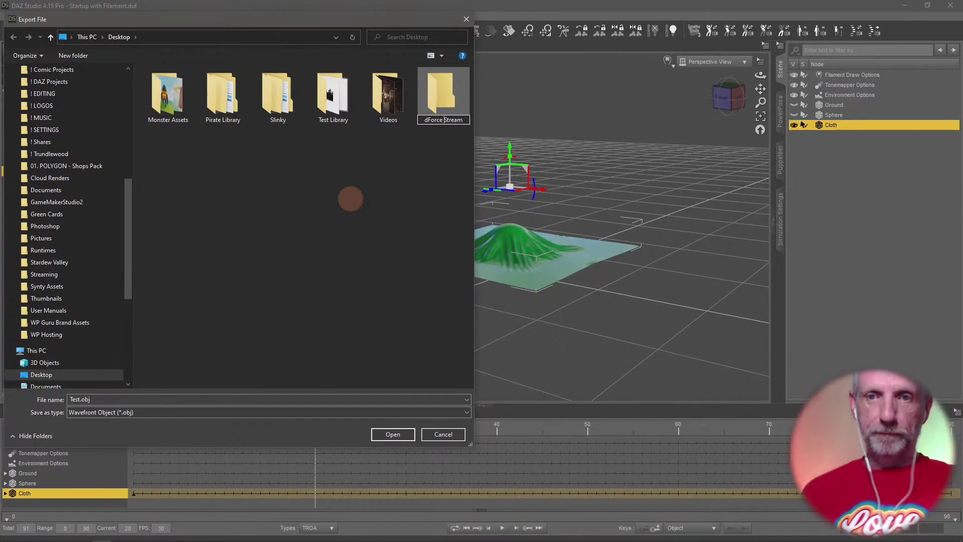
{"action": "double_click", "coordinate": [443, 100]}
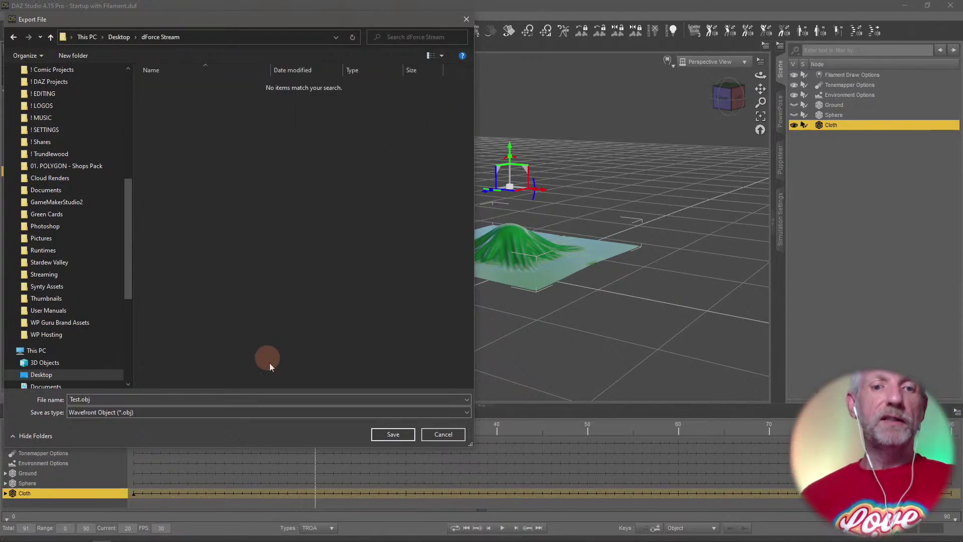
Name the export file "Cloth Drape" and export the OBJ at the DAZ Studio (1 unit = 1cm) scale.
{"action": "left_click", "coordinate": [258, 398]}
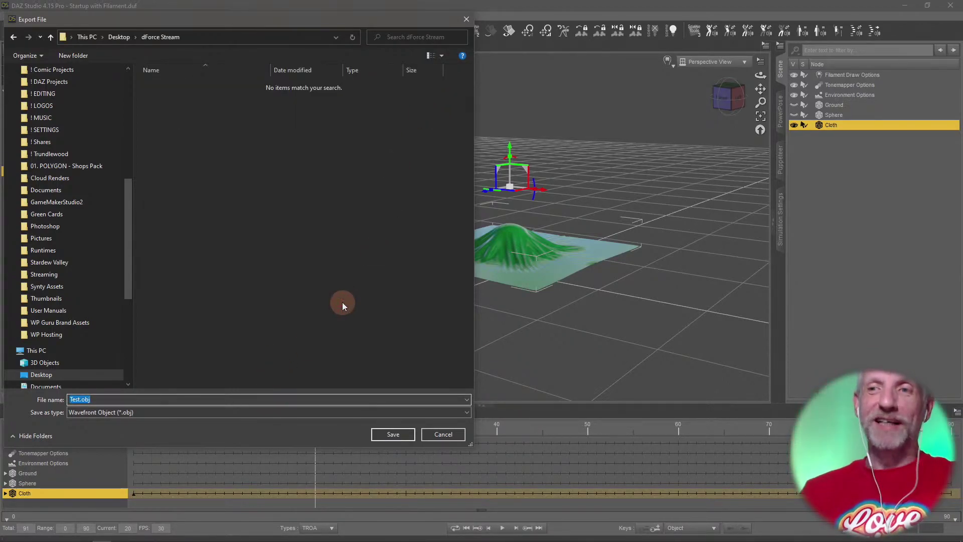
{"action": "type", "text": "Cloth Drape"}
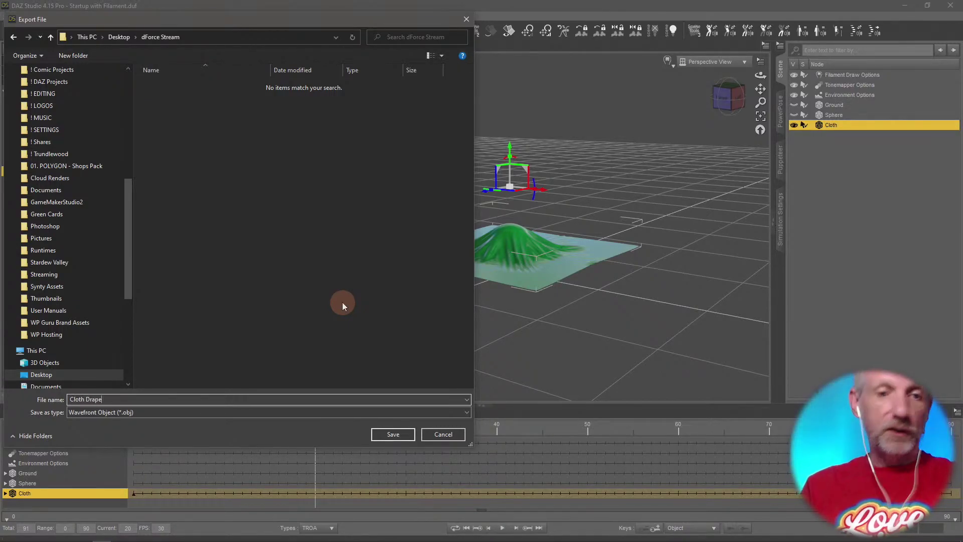
{"action": "key", "text": "Return"}
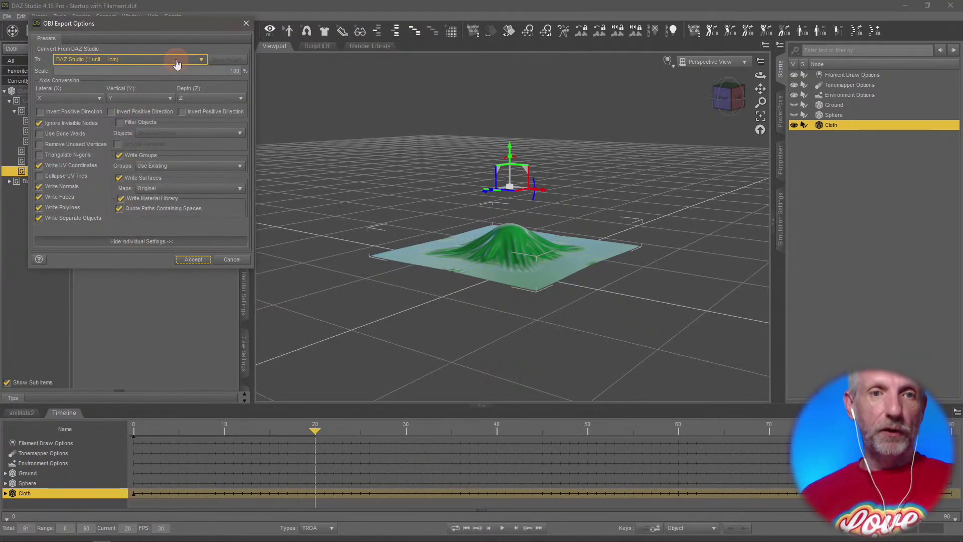
{"action": "left_click", "coordinate": [176, 62]}
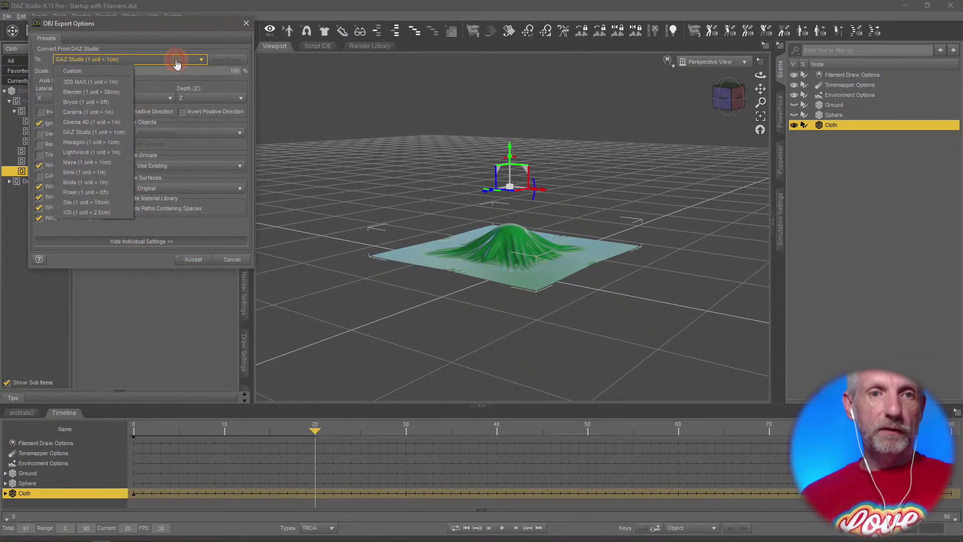
{"action": "left_click", "coordinate": [193, 259]}
{"action": "left_click", "coordinate": [194, 259]}
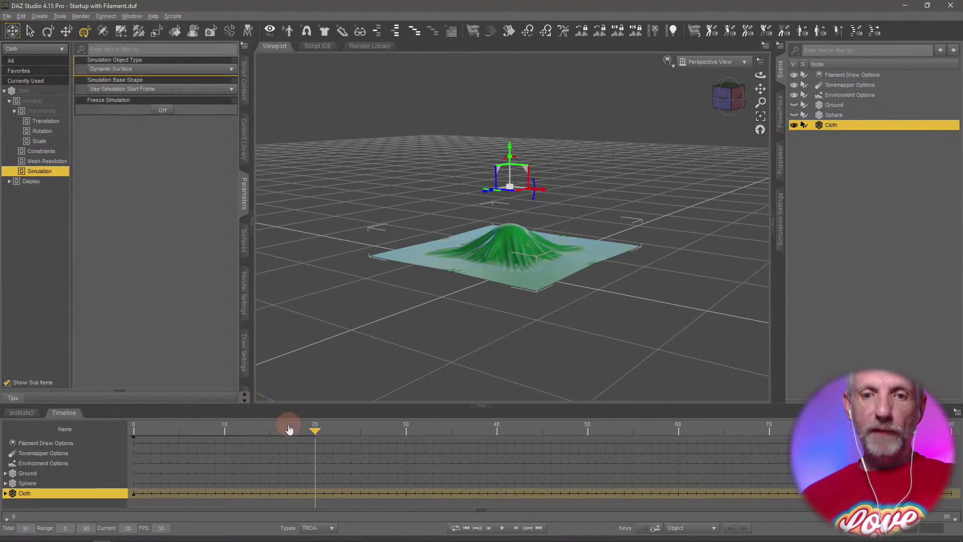
Return the playhead to frame 0 and clear the dForce simulation data.
{"action": "left_click_drag", "start_coordinate": [316, 431], "coordinate": [77, 451]}
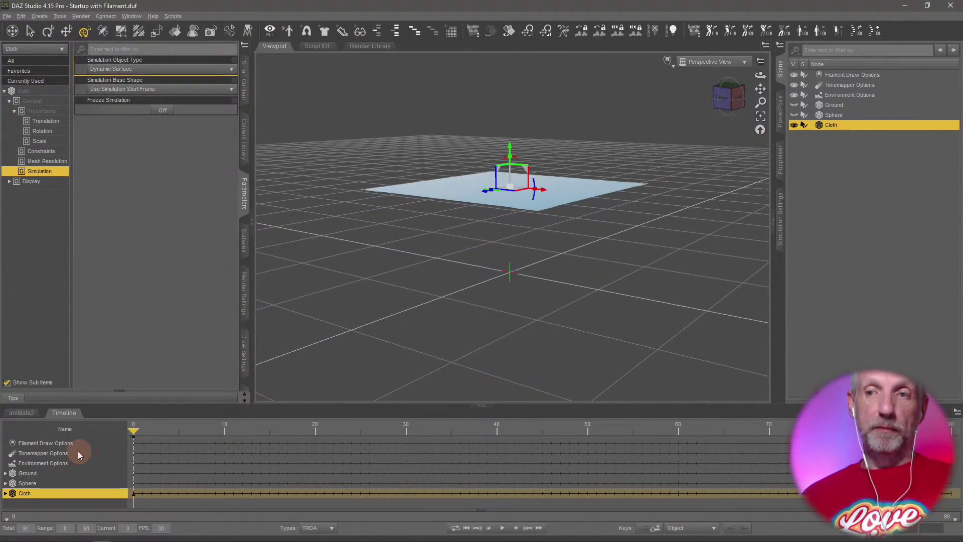
{"action": "left_click", "coordinate": [784, 226]}
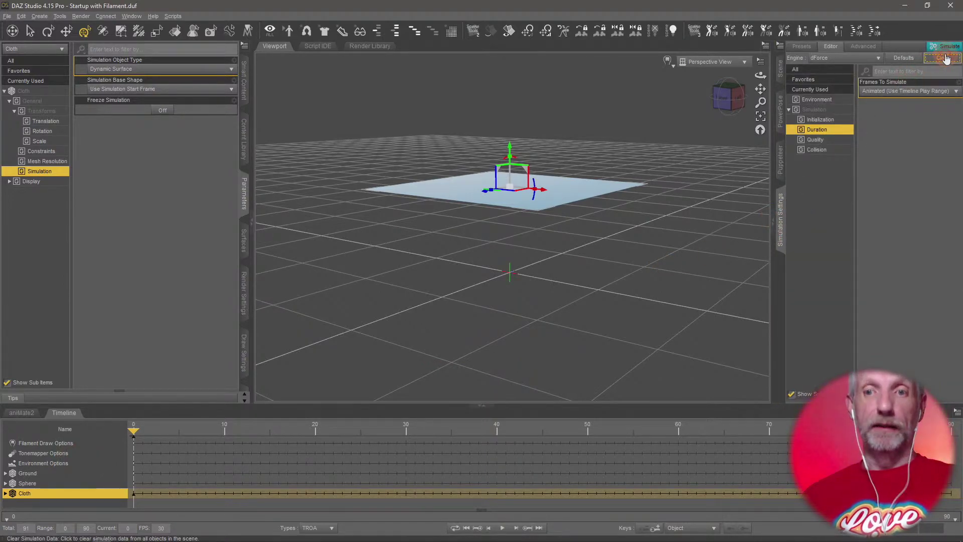
{"action": "middle_click_drag", "start_coordinate": [624, 261], "coordinate": [623, 264]}
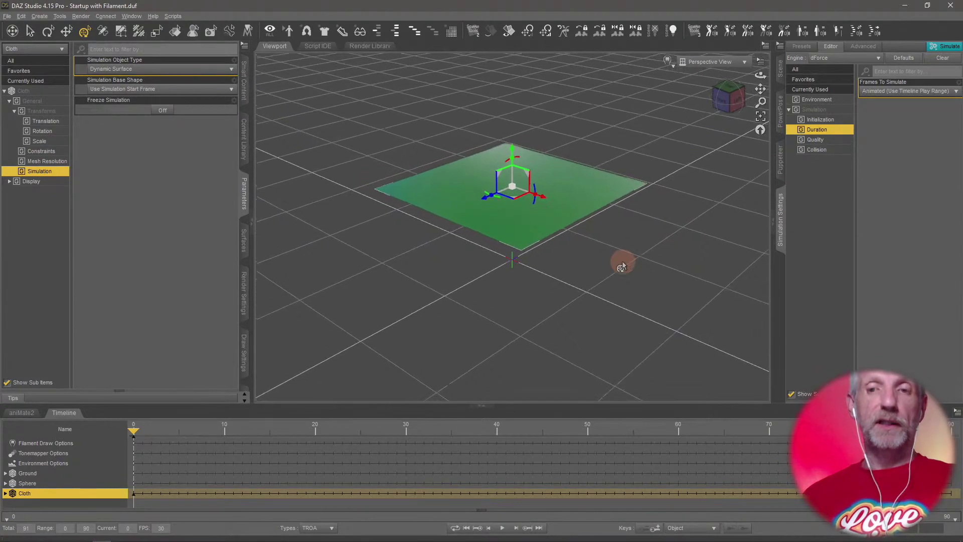
Make the Ground and Sphere visible again in the scene.
{"action": "left_click", "coordinate": [781, 70]}
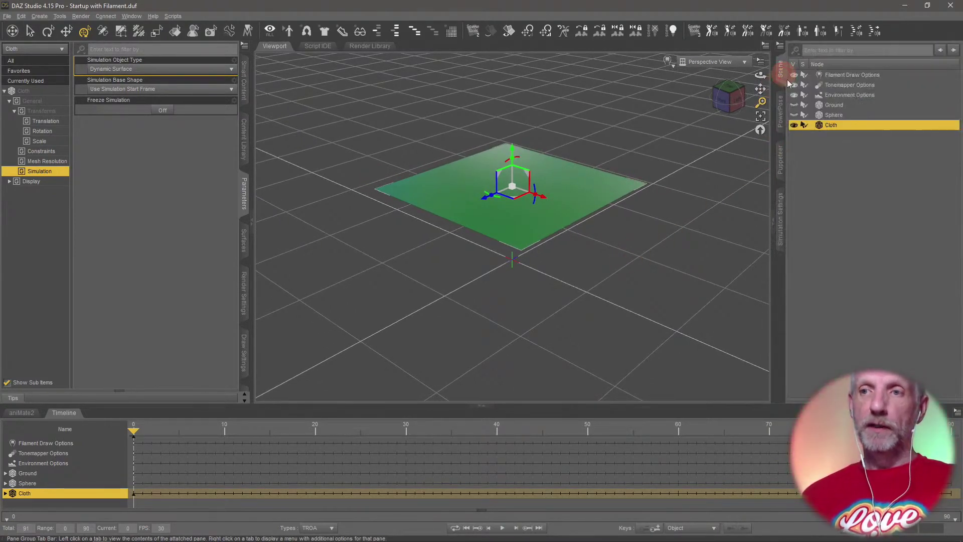
{"action": "left_click", "coordinate": [794, 105]}
{"action": "left_click", "coordinate": [794, 115]}
{"action": "middle_click_drag", "start_coordinate": [746, 205], "coordinate": [615, 220]}
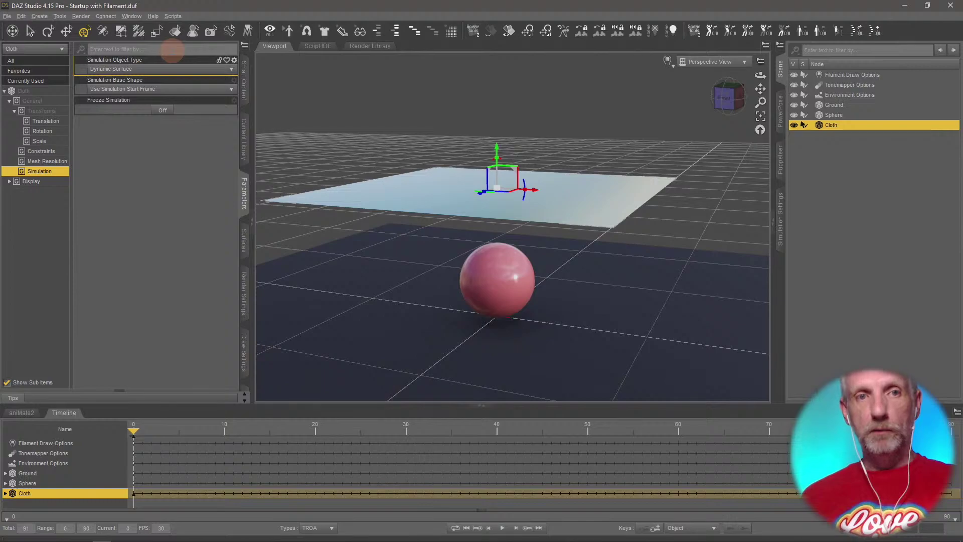
Open Morph Loader Pro for the Cloth and choose Cloth Drape.obj from the dForce Stream folder as the morph file.
{"action": "left_click", "coordinate": [21, 16]}
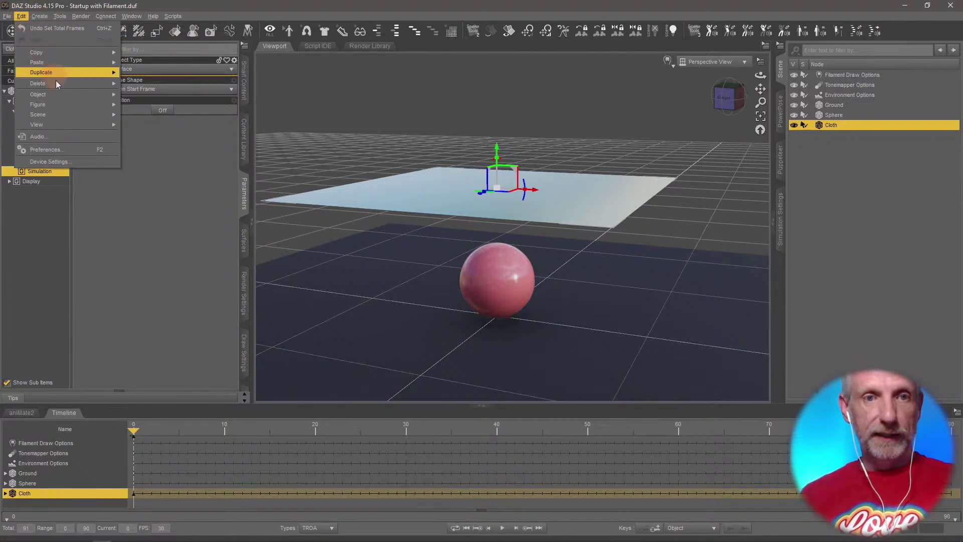
{"action": "mouse_move", "coordinate": [62, 96]}
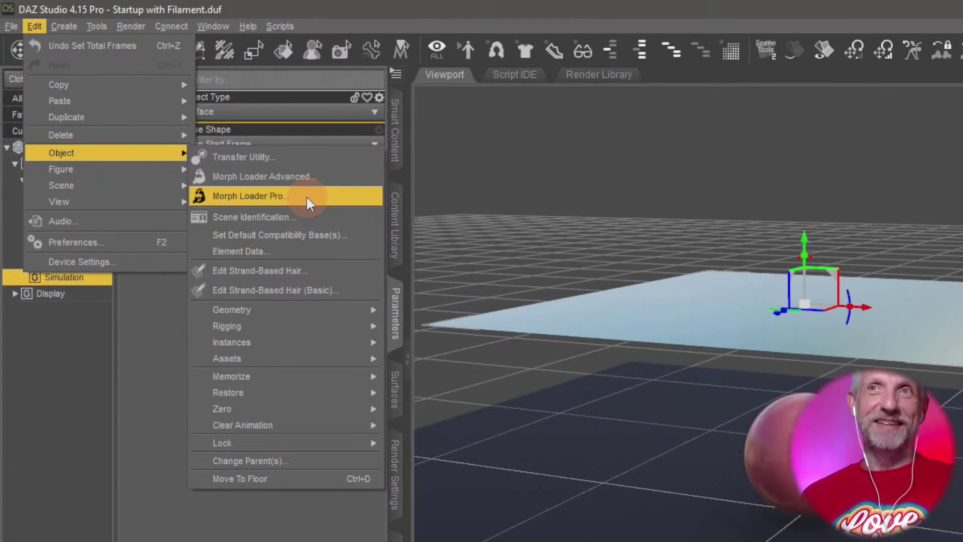
{"action": "left_click", "coordinate": [306, 195]}
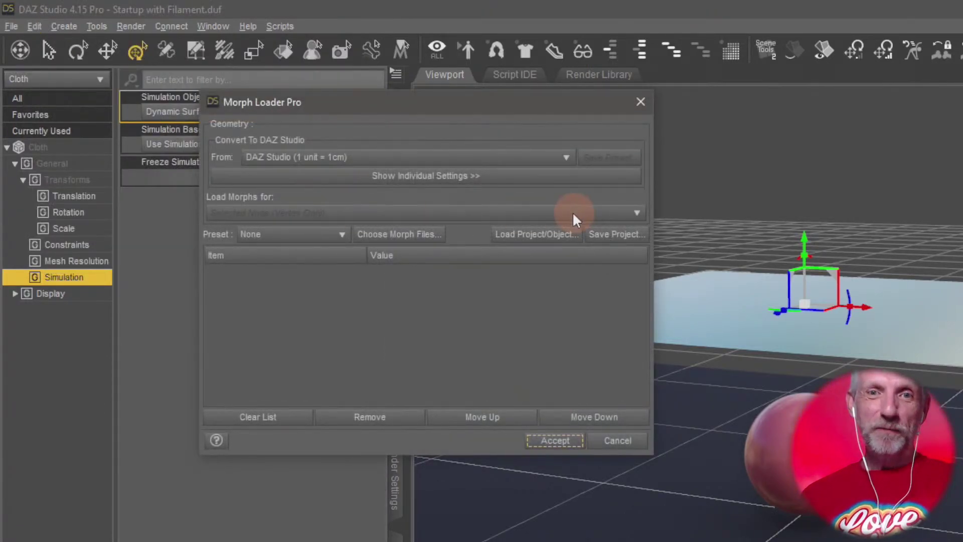
{"action": "left_click", "coordinate": [407, 234]}
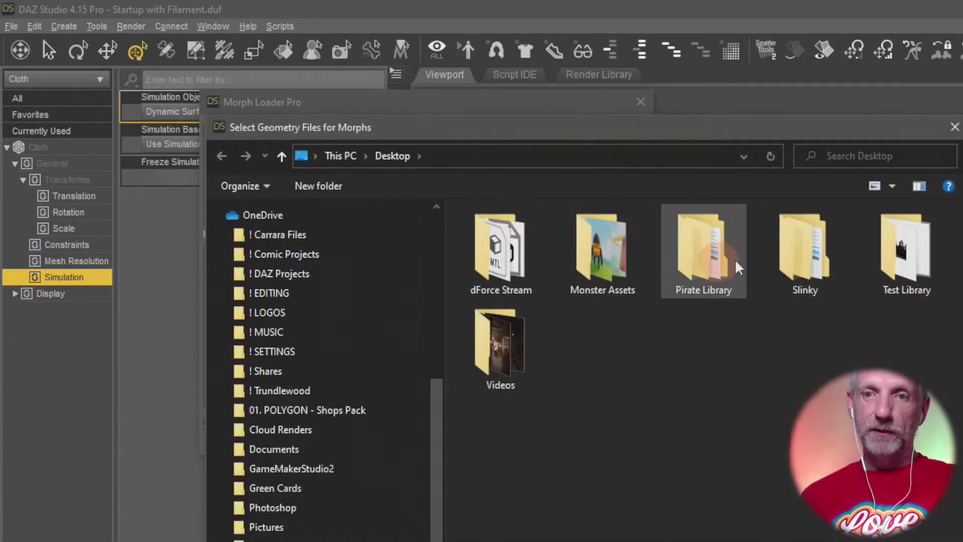
{"action": "double_click", "coordinate": [515, 261]}
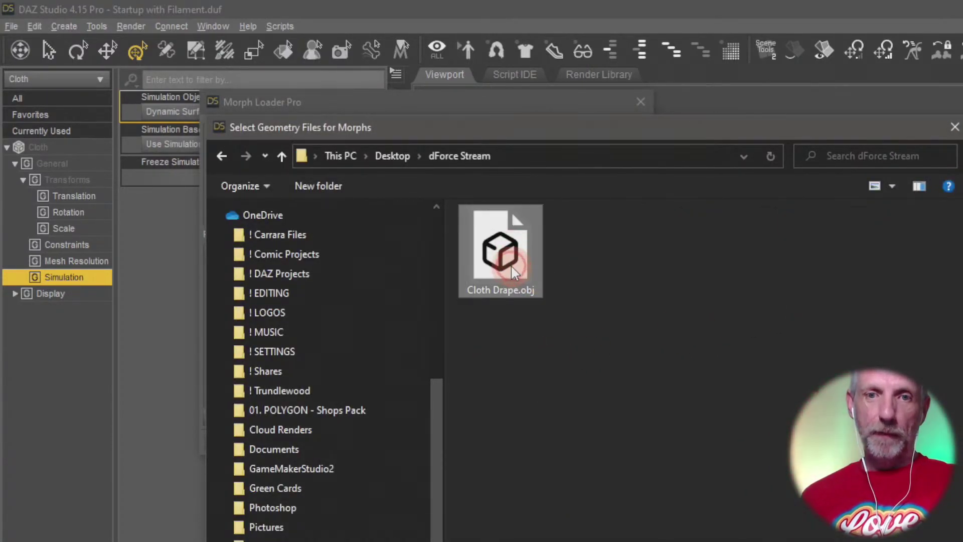
{"action": "left_click", "coordinate": [825, 541]}
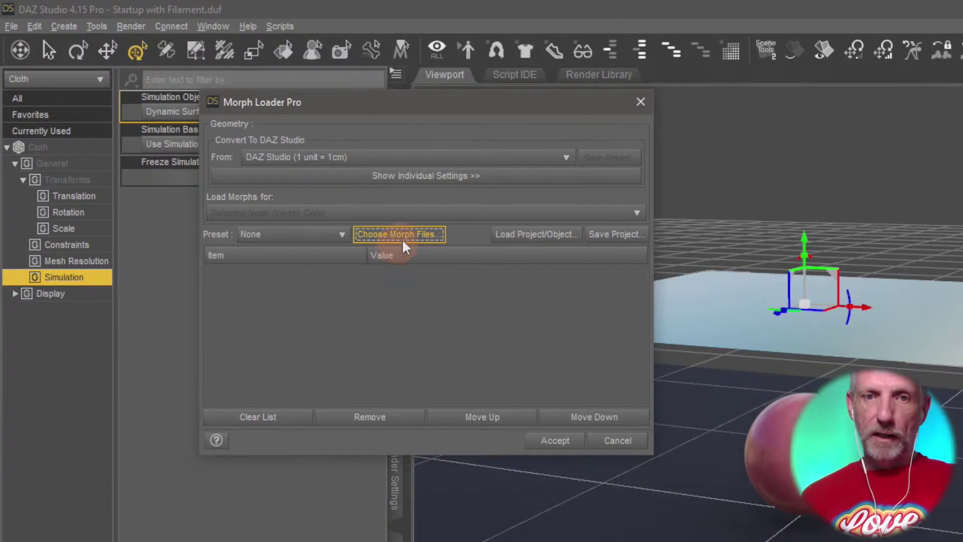
Set Reverse Deformations to Yes for Cloth Drape.obj and load it as a morph on the Cloth.
{"action": "left_click", "coordinate": [213, 271]}
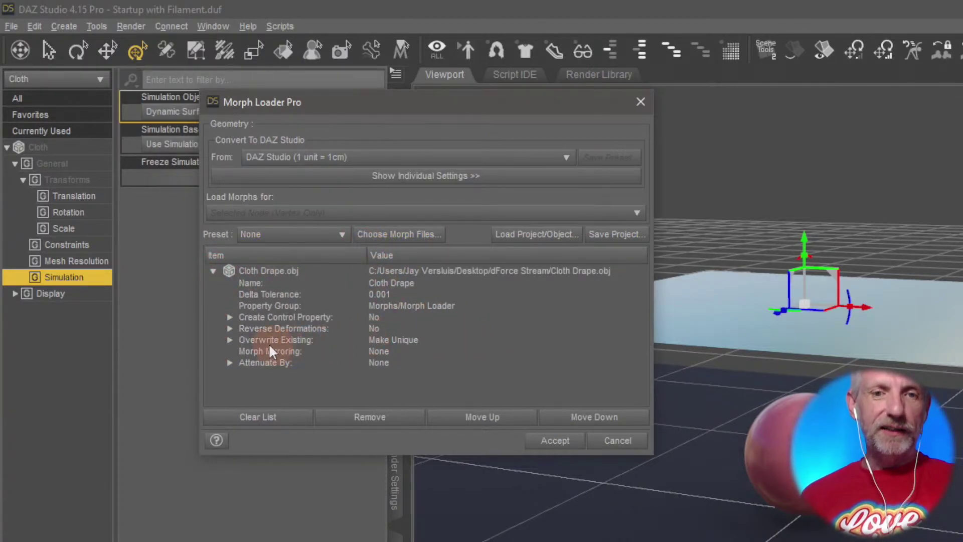
{"action": "left_click", "coordinate": [374, 329]}
{"action": "left_click", "coordinate": [396, 338]}
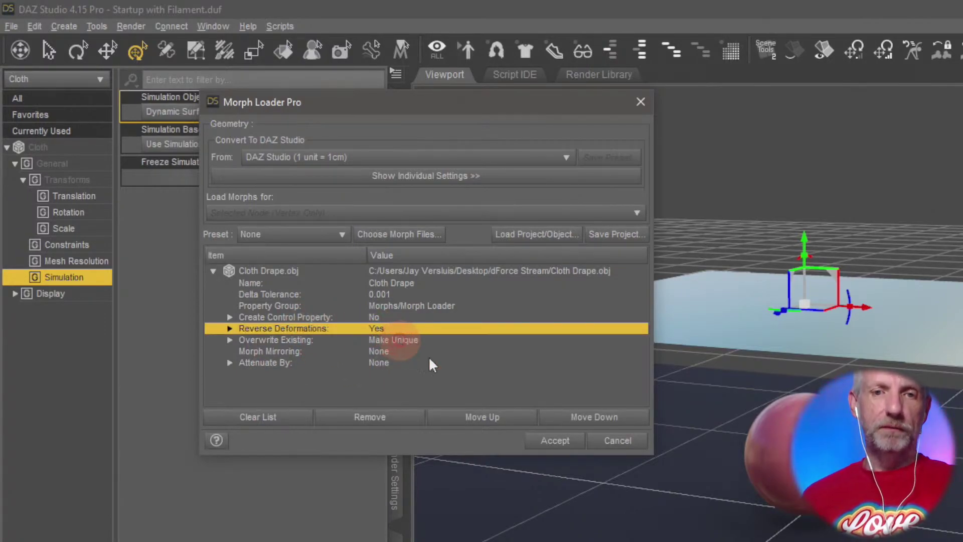
{"action": "left_click", "coordinate": [569, 448]}
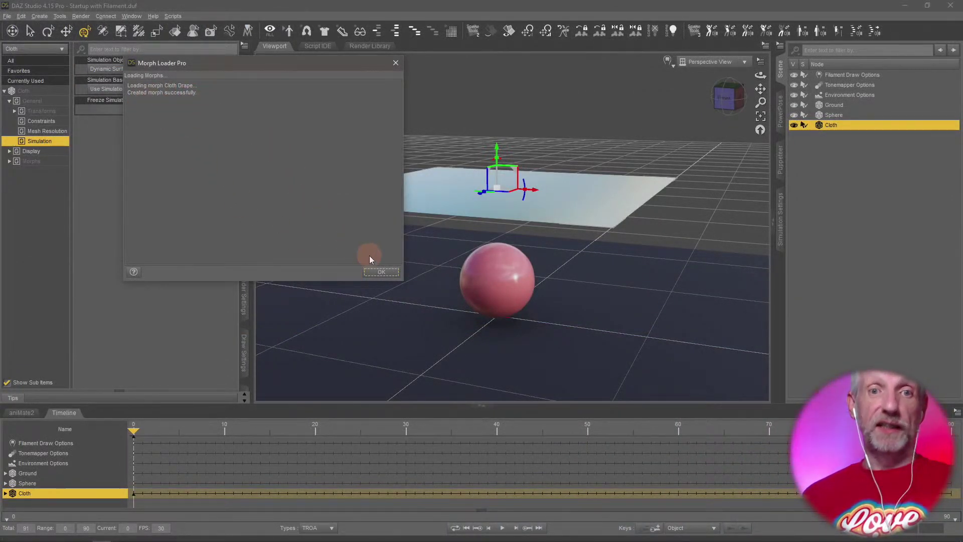
{"action": "left_click", "coordinate": [381, 271]}
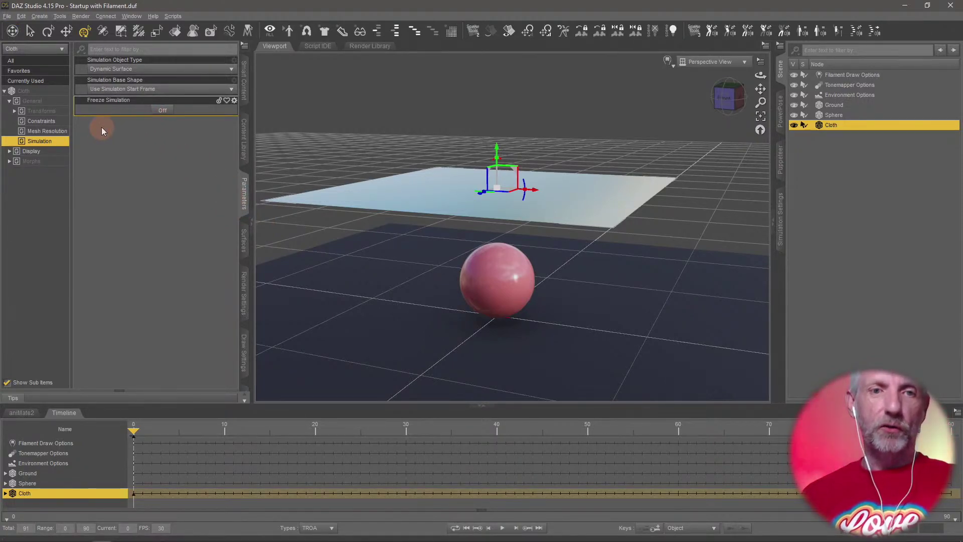
Dial the Cloth's Cloth Drape morph to 100% and then to -100%, viewing the inverted shape from above.
{"action": "left_click", "coordinate": [26, 161]}
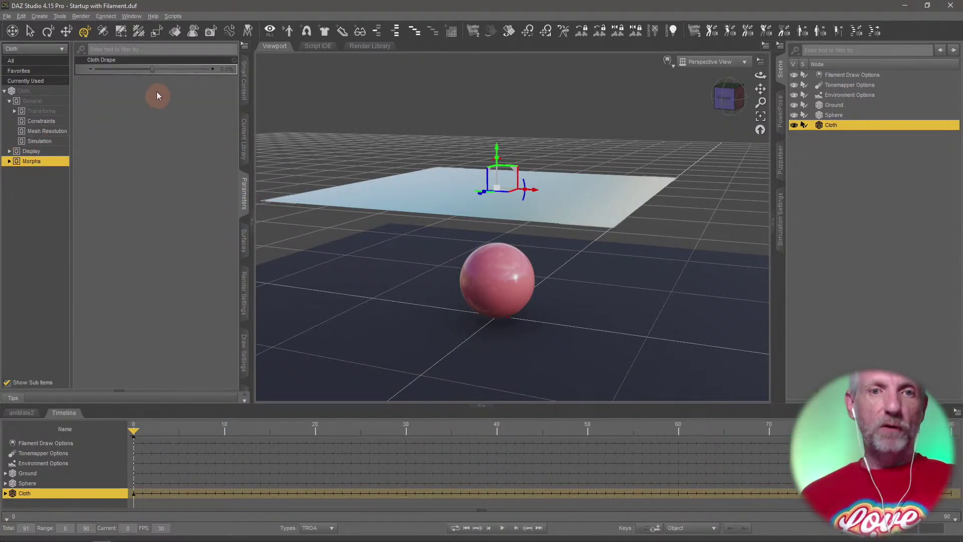
{"action": "left_click_drag", "start_coordinate": [152, 69], "coordinate": [246, 83]}
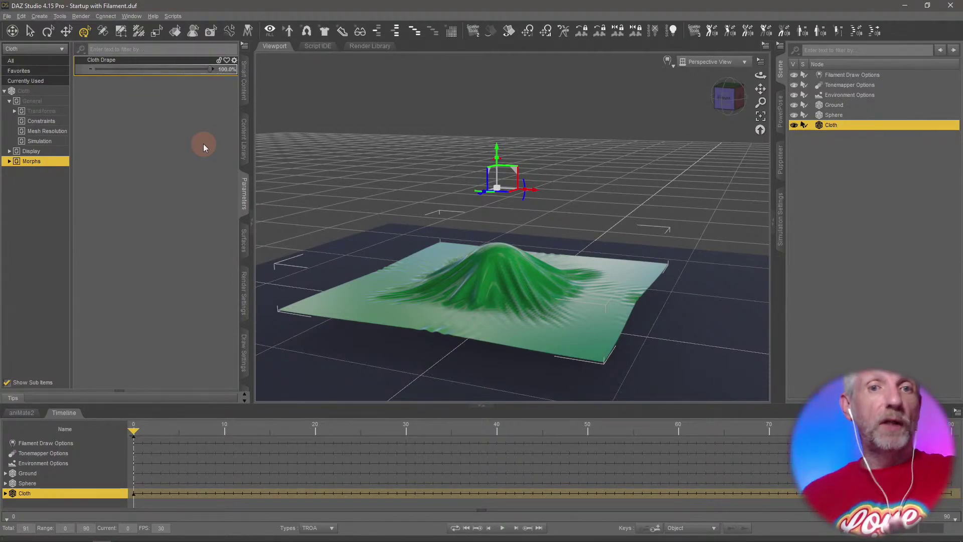
{"action": "left_click_drag", "start_coordinate": [210, 70], "coordinate": [65, 105]}
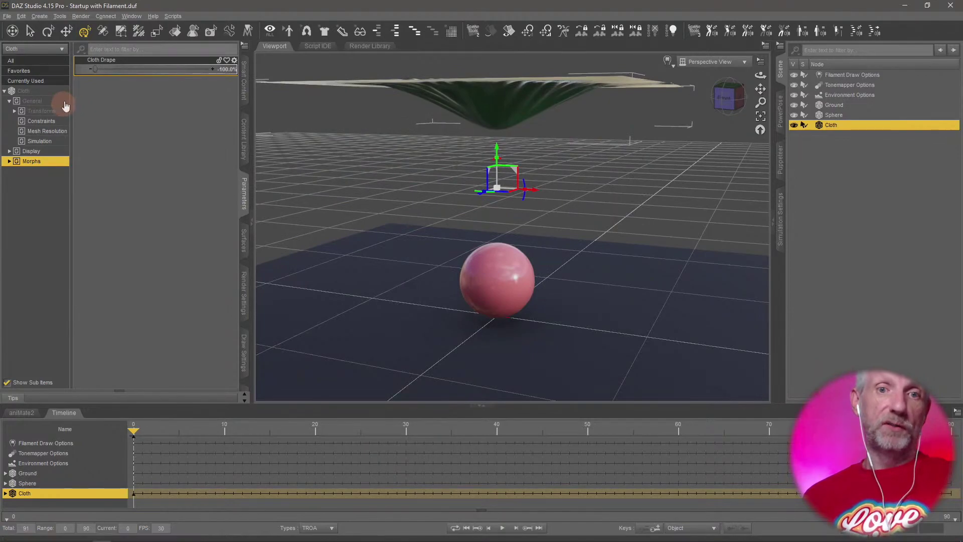
{"action": "scroll", "coordinate": [285, 181], "scroll_direction": "down", "scroll_amount": 5}
{"action": "middle_click_drag", "start_coordinate": [284, 180], "coordinate": [341, 222]}
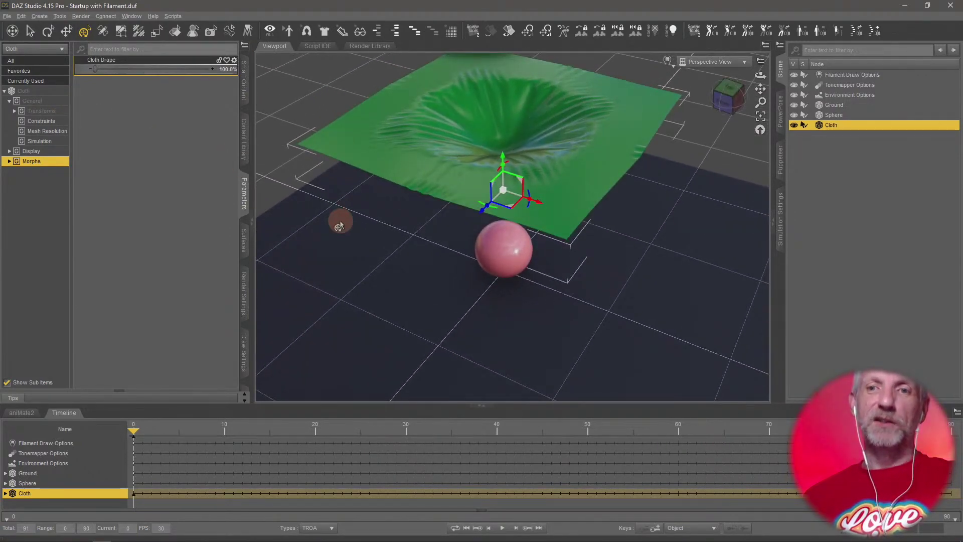
{"action": "scroll", "coordinate": [344, 181], "scroll_direction": "down", "scroll_amount": 5}
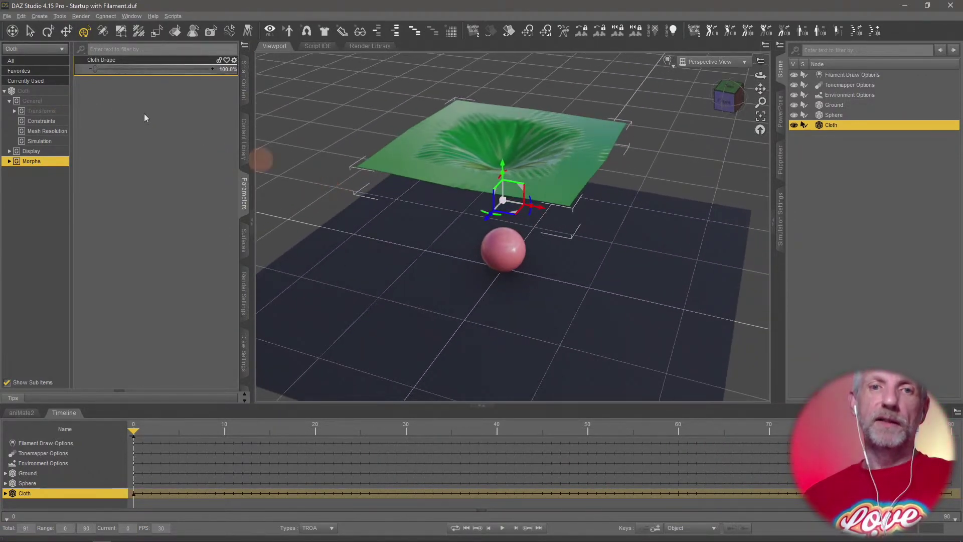
Dial the Cloth's Cloth Drape morph to 100% and set the morph's minimum limit to 0.
{"action": "left_click_drag", "start_coordinate": [95, 68], "coordinate": [232, 94]}
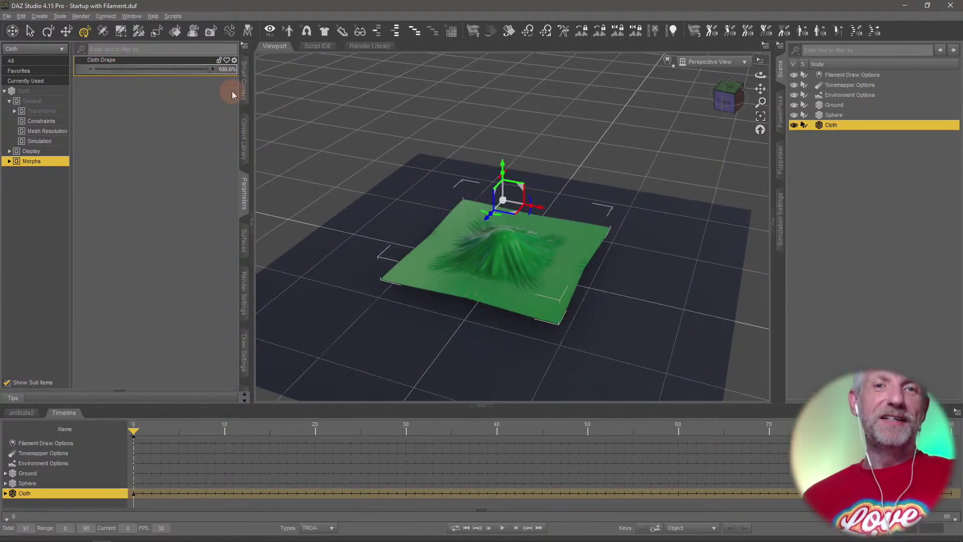
{"action": "left_click", "coordinate": [234, 59]}
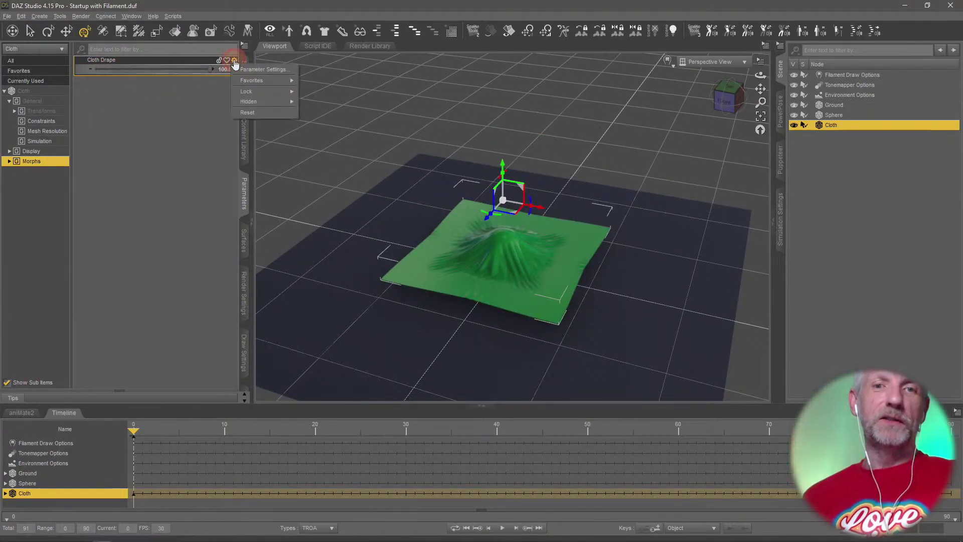
{"action": "left_click", "coordinate": [263, 70]}
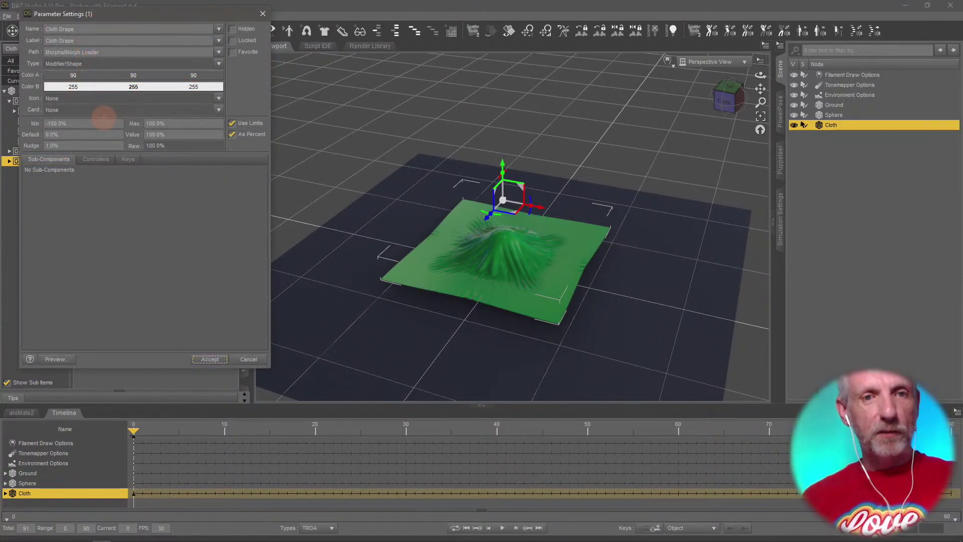
{"action": "left_click", "coordinate": [104, 122]}
{"action": "type", "text": "0"}
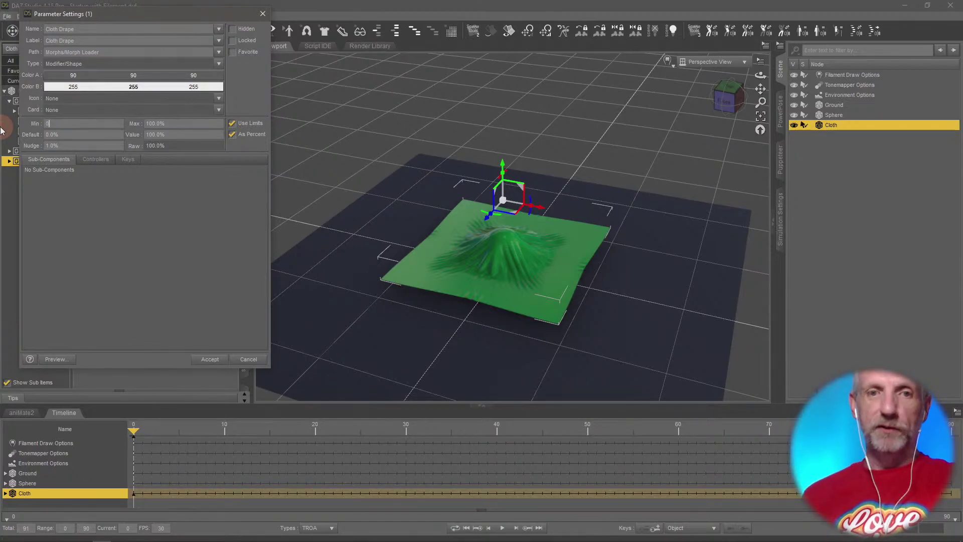
{"action": "key", "text": "Return"}
{"action": "left_click_drag", "start_coordinate": [208, 70], "coordinate": [262, 95]}
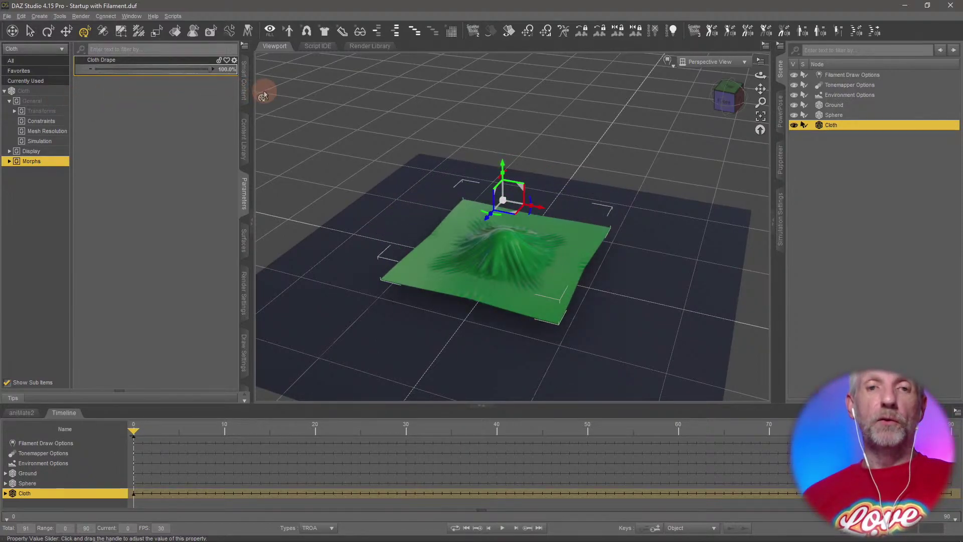
Dial the Cloth Drape morph back to 0% at frame 0 so the Cloth is flat.
{"action": "middle_click_drag", "start_coordinate": [467, 277], "coordinate": [448, 255]}
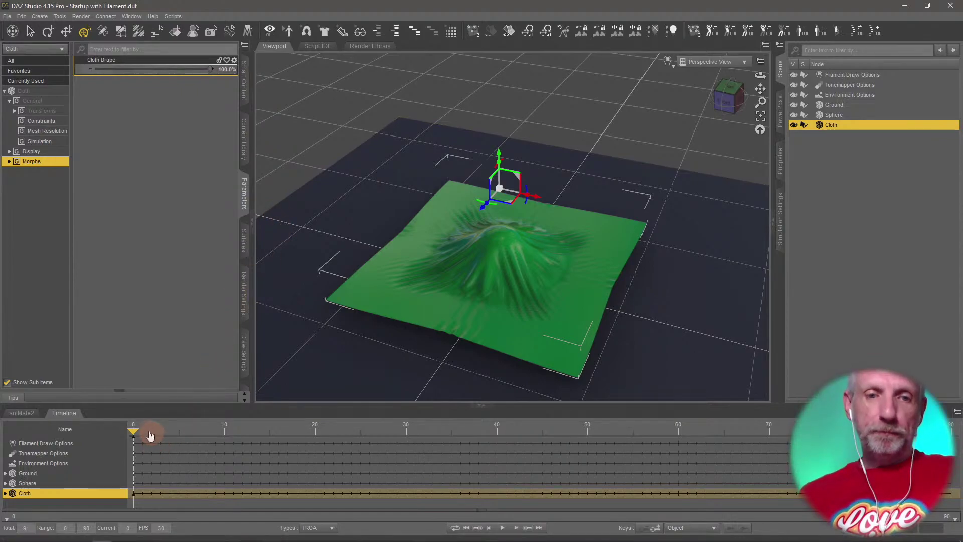
{"action": "left_click_drag", "start_coordinate": [134, 430], "coordinate": [100, 447]}
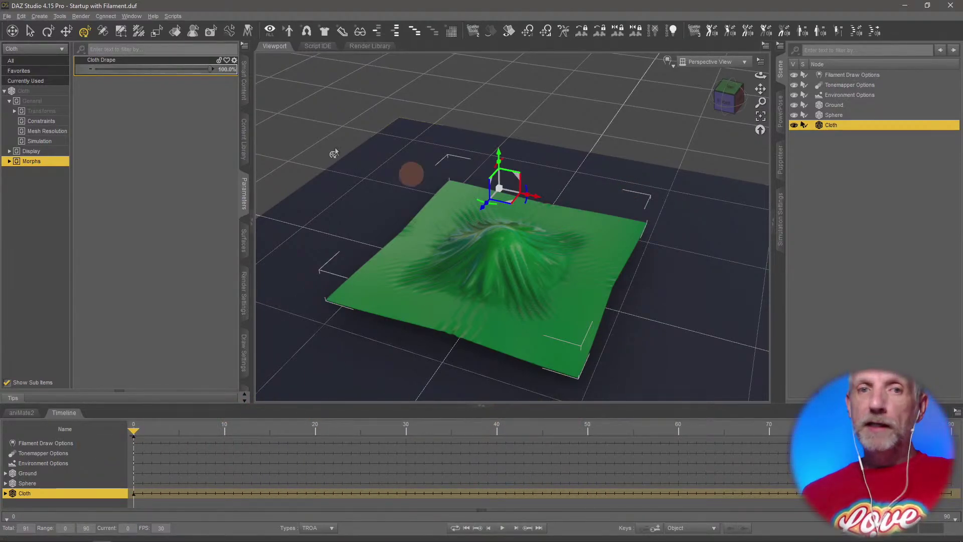
{"action": "left_click_drag", "start_coordinate": [212, 72], "coordinate": [15, 75]}
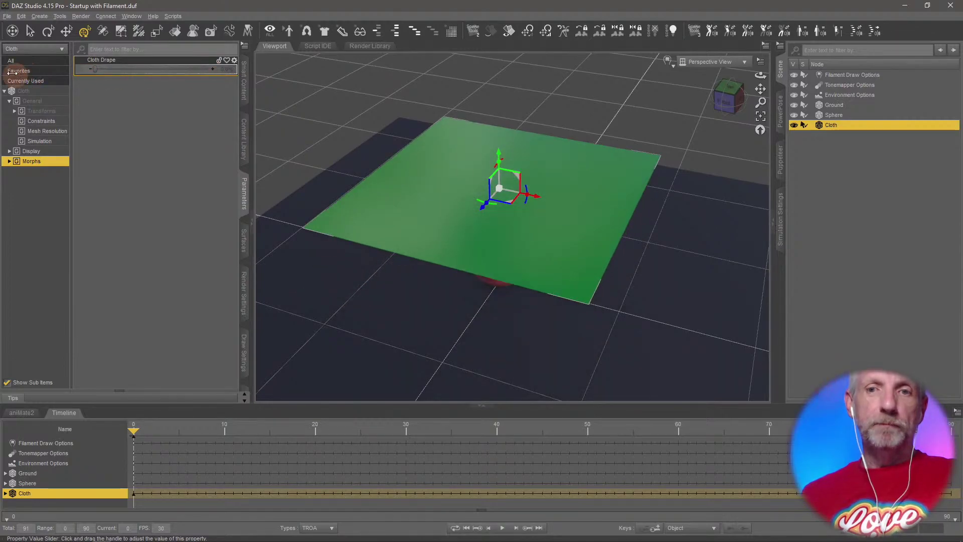
Raise Gravity to 2.00 in the dForce environment simulation settings.
{"action": "left_click", "coordinate": [418, 206]}
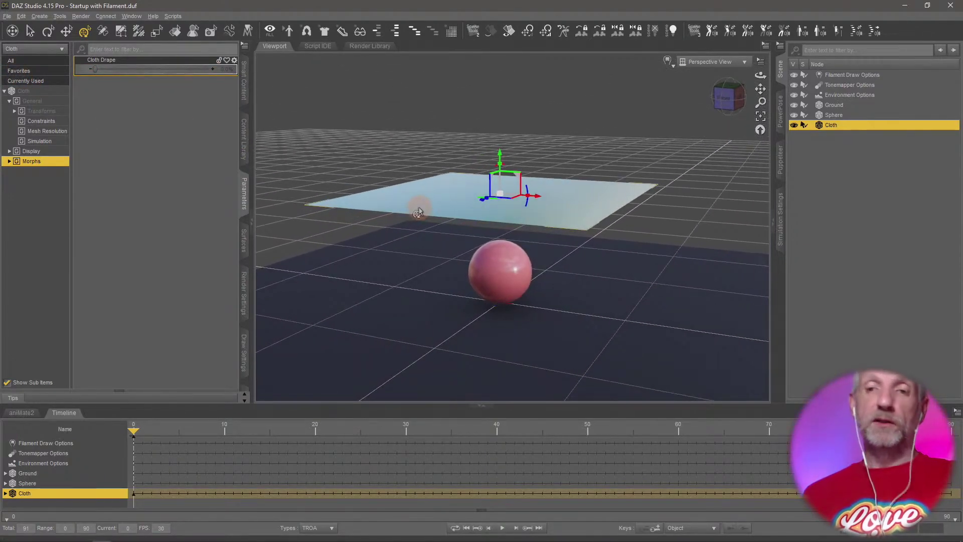
{"action": "left_click", "coordinate": [781, 214]}
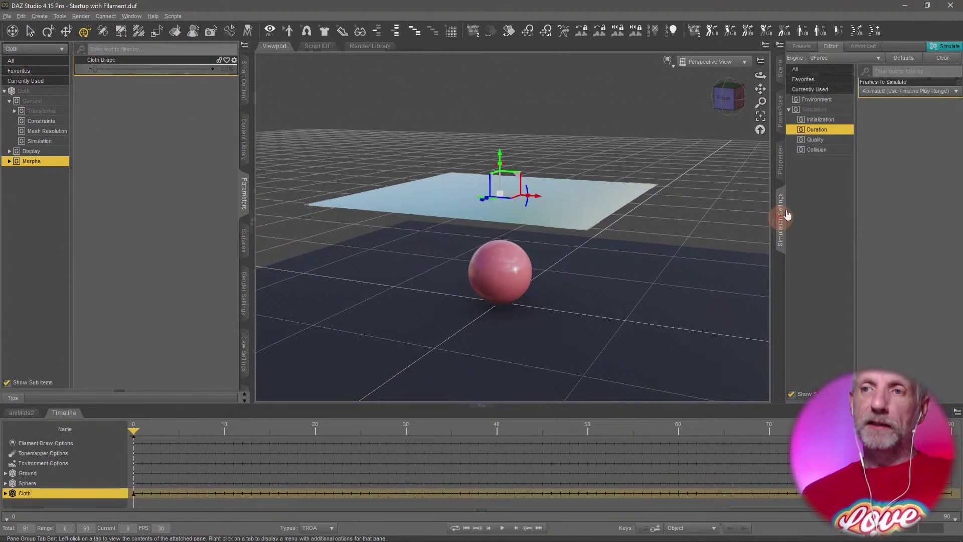
{"action": "left_click", "coordinate": [827, 100]}
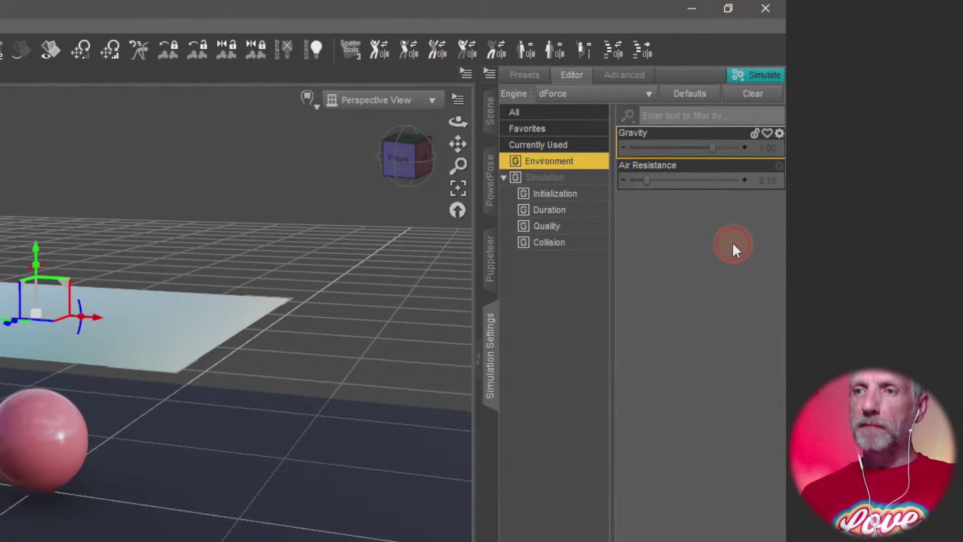
{"action": "left_click_drag", "start_coordinate": [714, 148], "coordinate": [779, 166]}
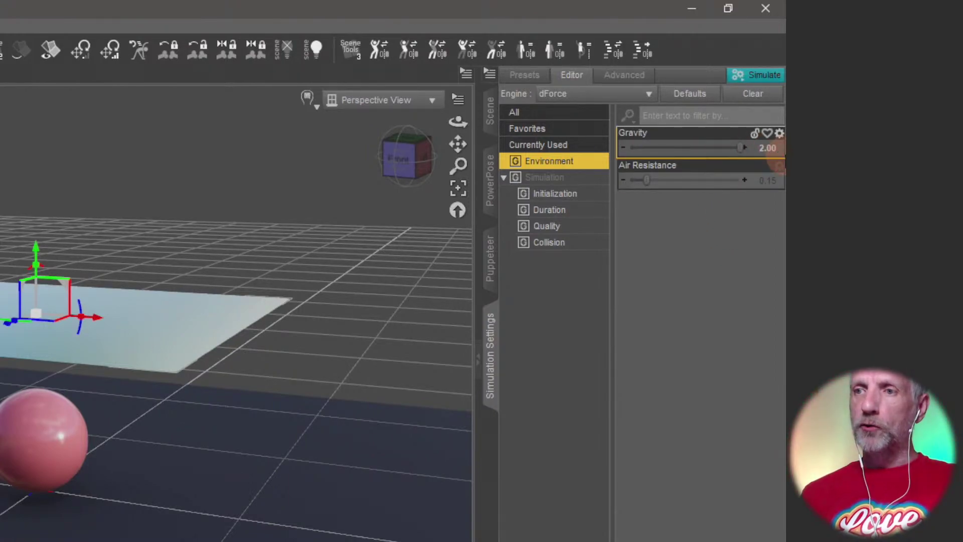
{"action": "left_click", "coordinate": [779, 134]}
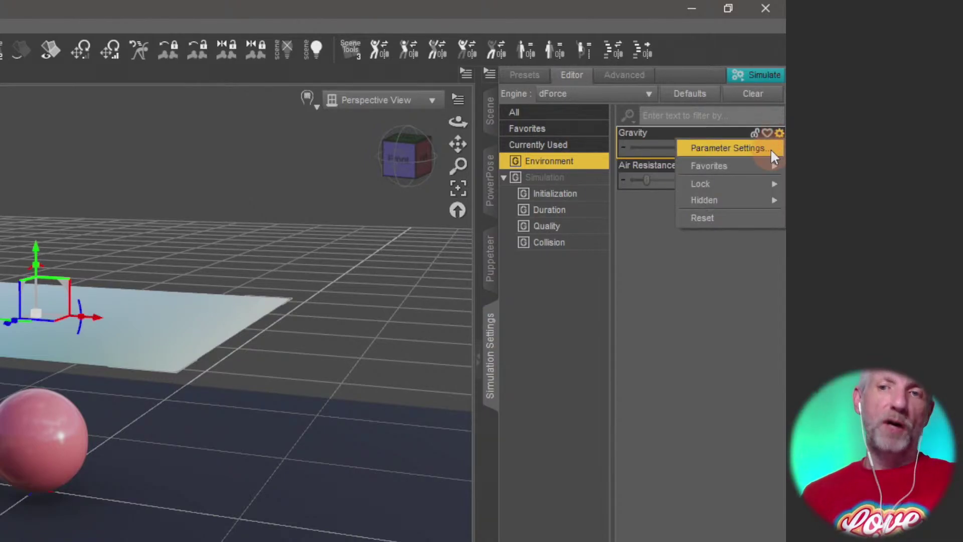
{"action": "left_click", "coordinate": [743, 287]}
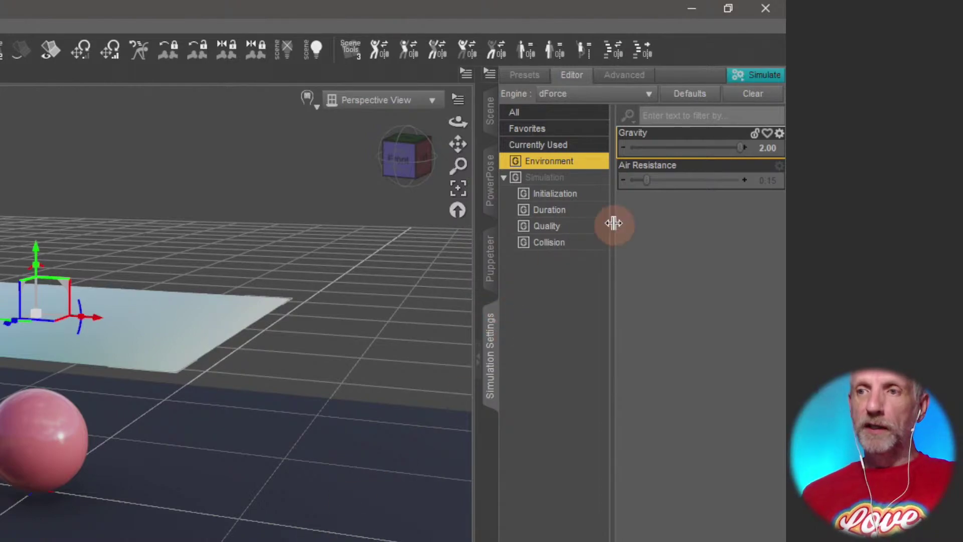
Simulate the Cloth twice with Gravity at 2.00, undoing the first drape and clearing the second.
{"action": "left_click", "coordinate": [758, 75]}
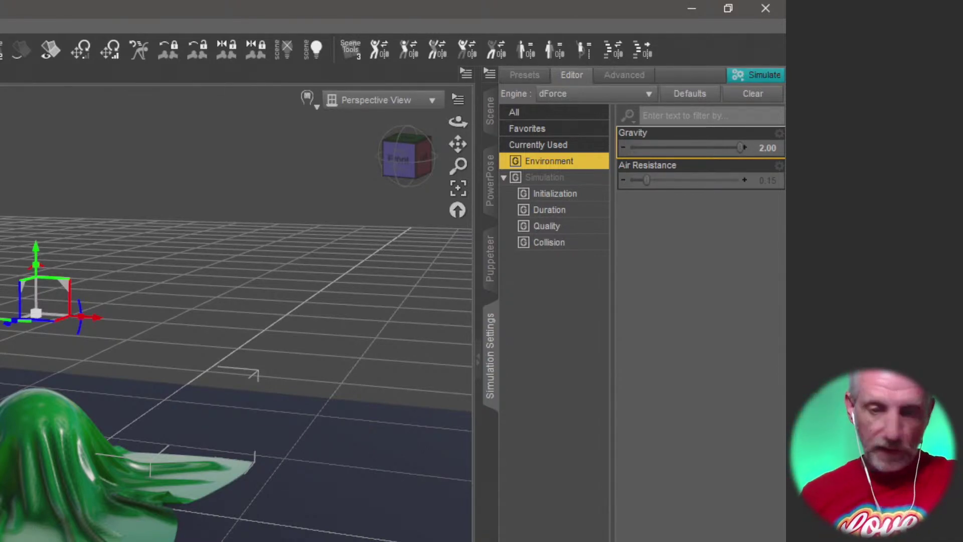
{"action": "key", "text": "ctrl+z"}
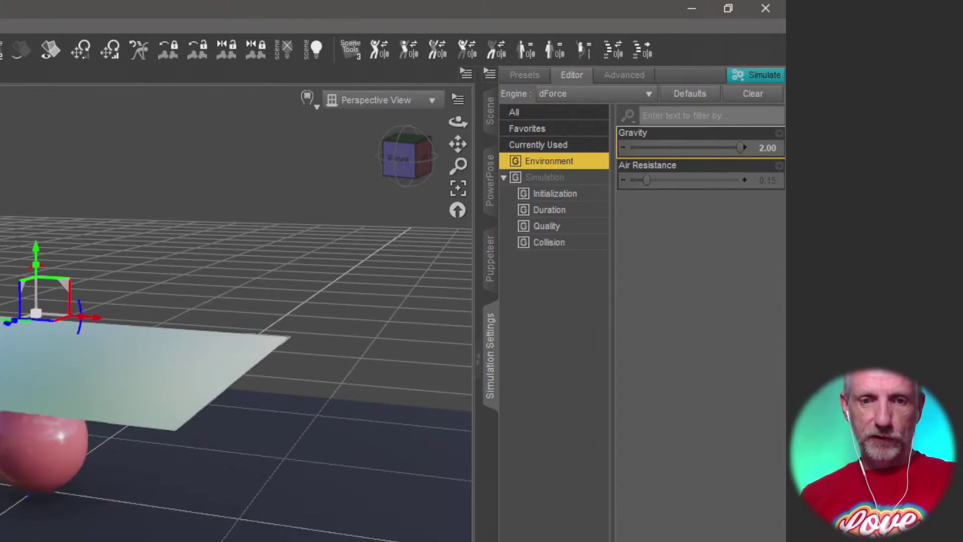
{"action": "key", "text": "ctrl+z"}
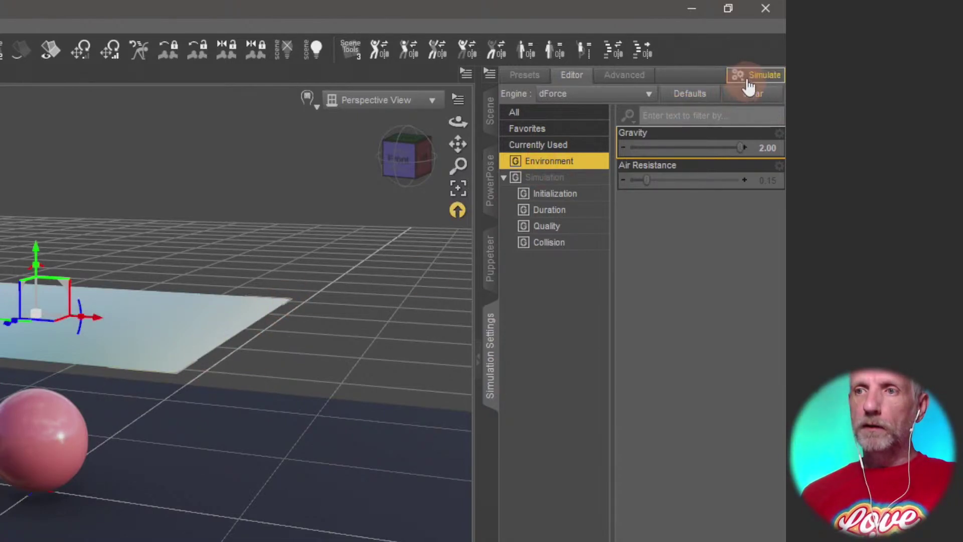
{"action": "left_click", "coordinate": [747, 79]}
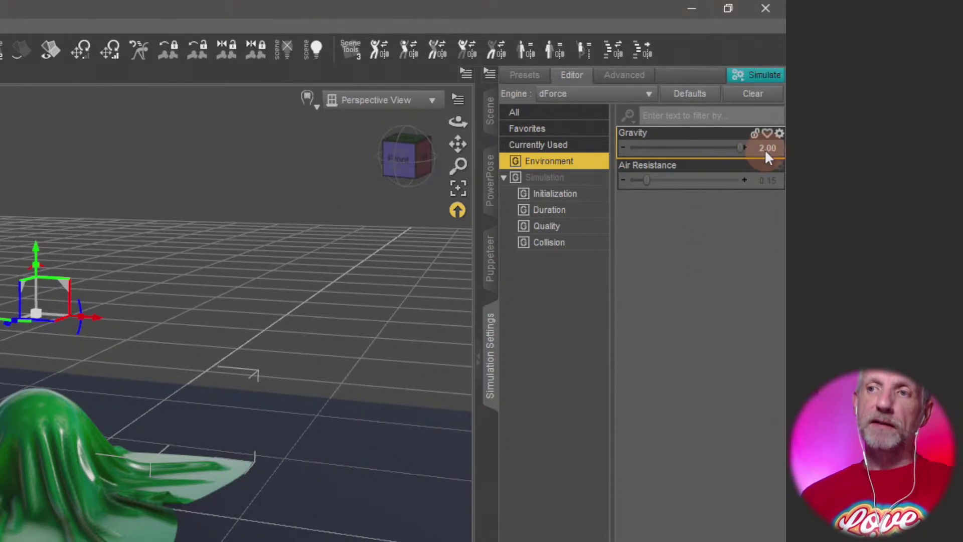
{"action": "left_click", "coordinate": [752, 94]}
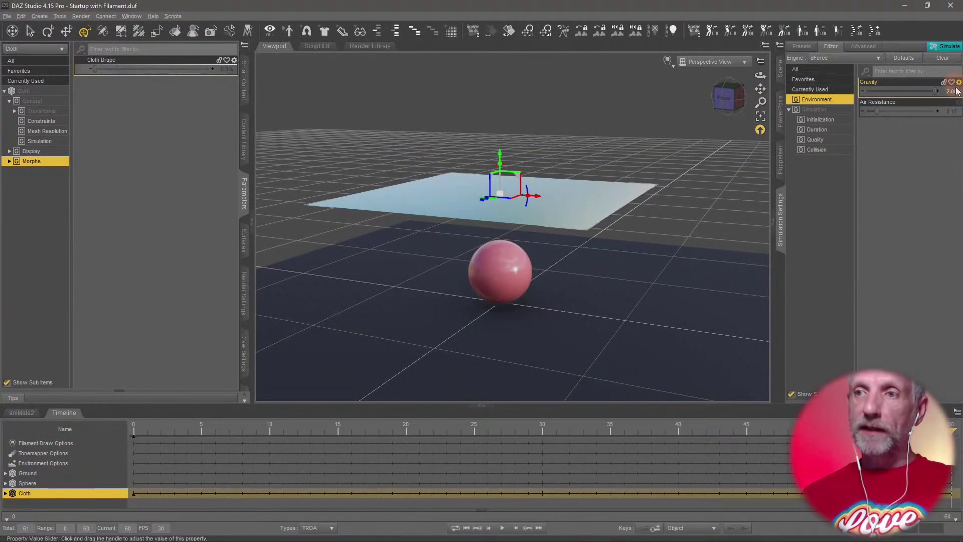
Set the dForce Gravity to 0.30 and run the simulation on the Cloth.
{"action": "left_click", "coordinate": [951, 90]}
{"action": "type", "text": "0.3"}
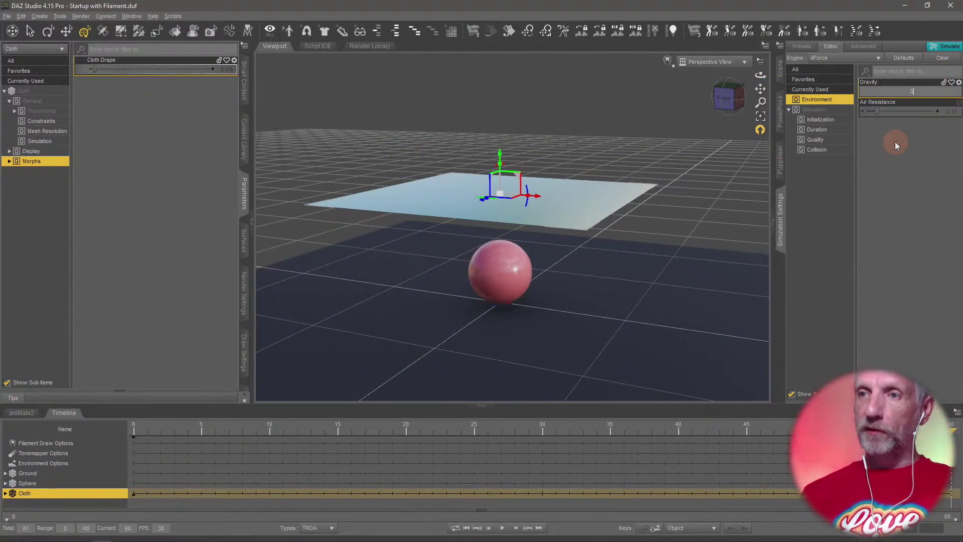
{"action": "key", "text": "Return"}
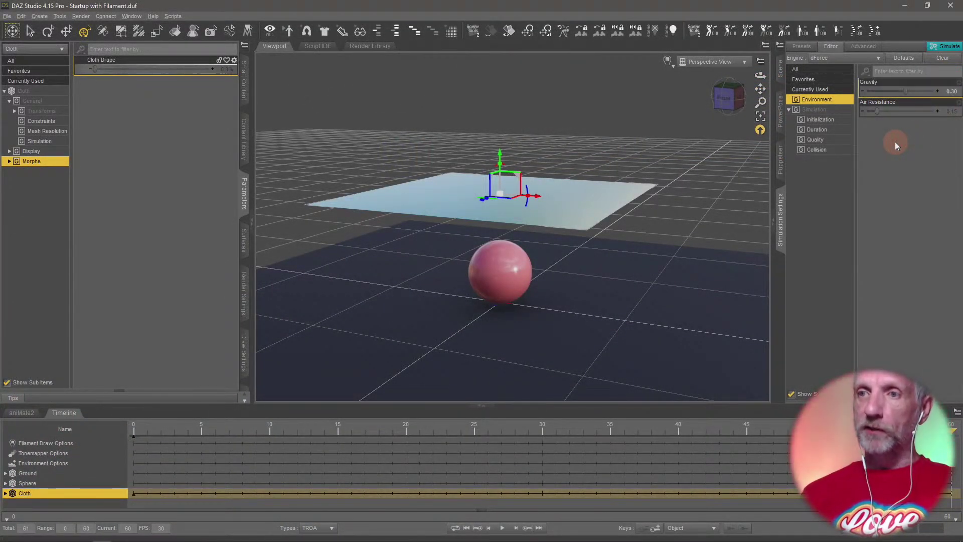
{"action": "left_click", "coordinate": [950, 48]}
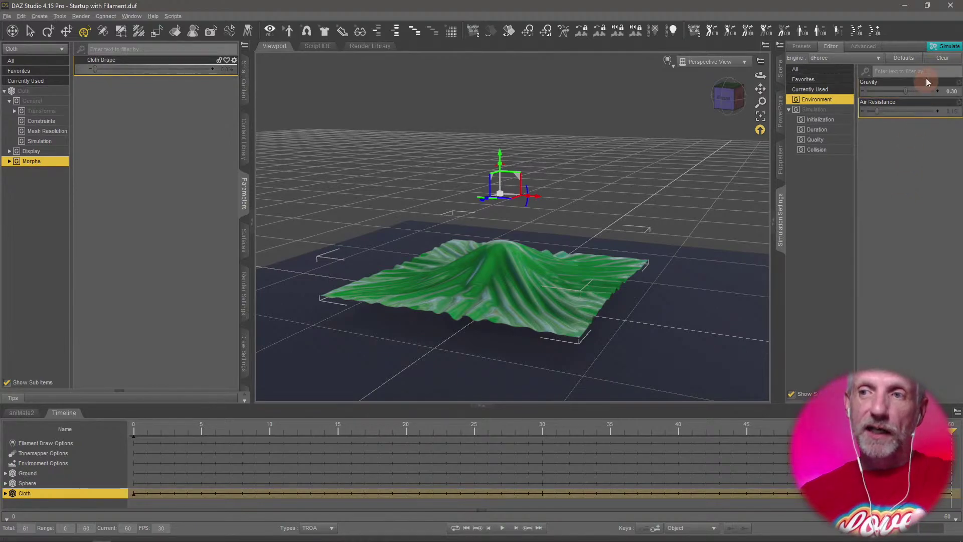
Clear the simulation data and return the dForce Gravity to 1.00.
{"action": "left_click", "coordinate": [943, 59]}
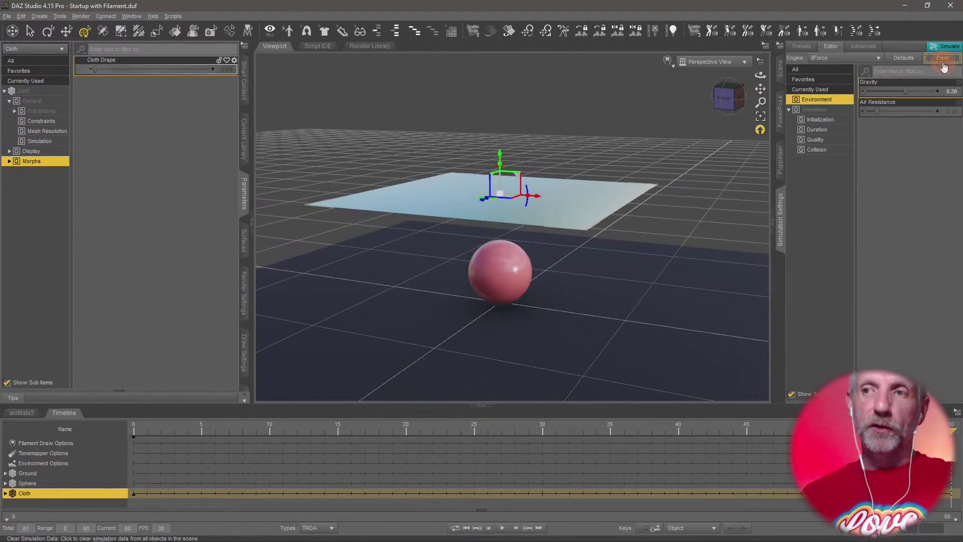
{"action": "left_click_drag", "start_coordinate": [928, 91], "coordinate": [950, 94]}
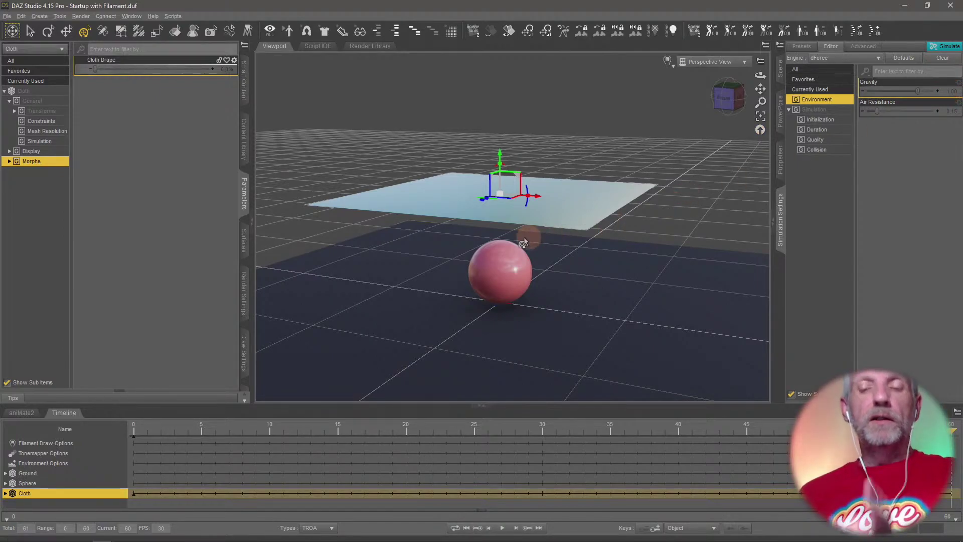
{"action": "middle_click_drag", "start_coordinate": [570, 219], "coordinate": [565, 219]}
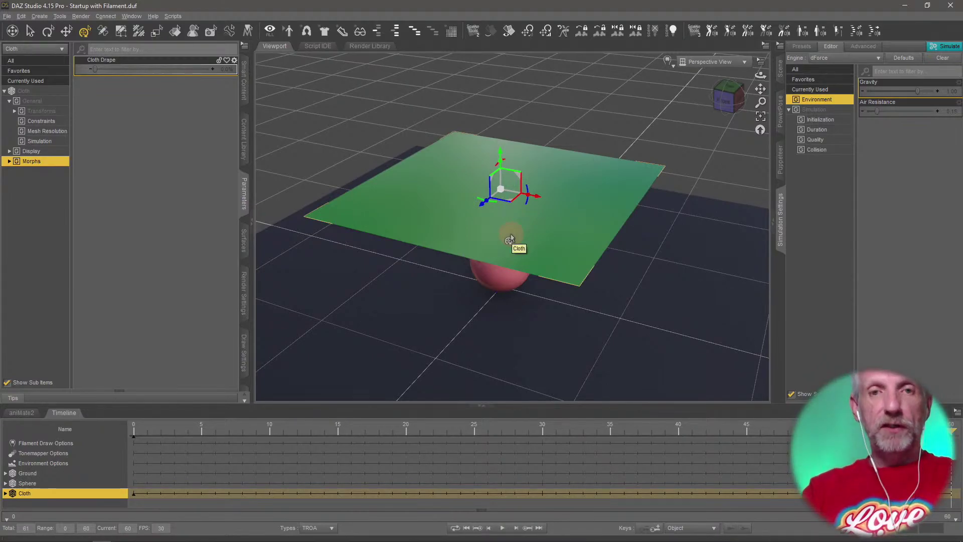
Examine the Cloth's Simulation surface properties, including the Surface, Collision, Structure and Smoothing groups.
{"action": "left_click", "coordinate": [244, 245]}
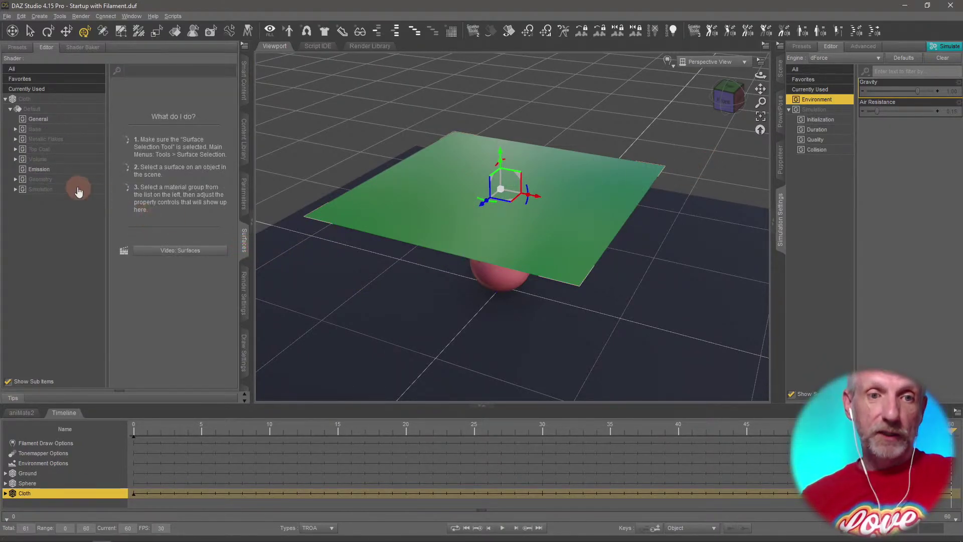
{"action": "left_click", "coordinate": [60, 190]}
{"action": "left_click", "coordinate": [16, 189]}
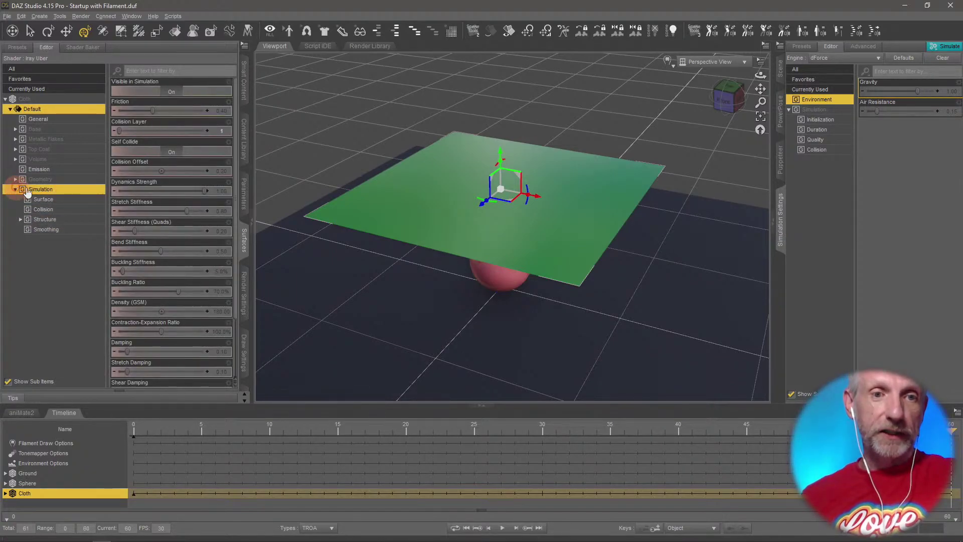
{"action": "left_click", "coordinate": [84, 200]}
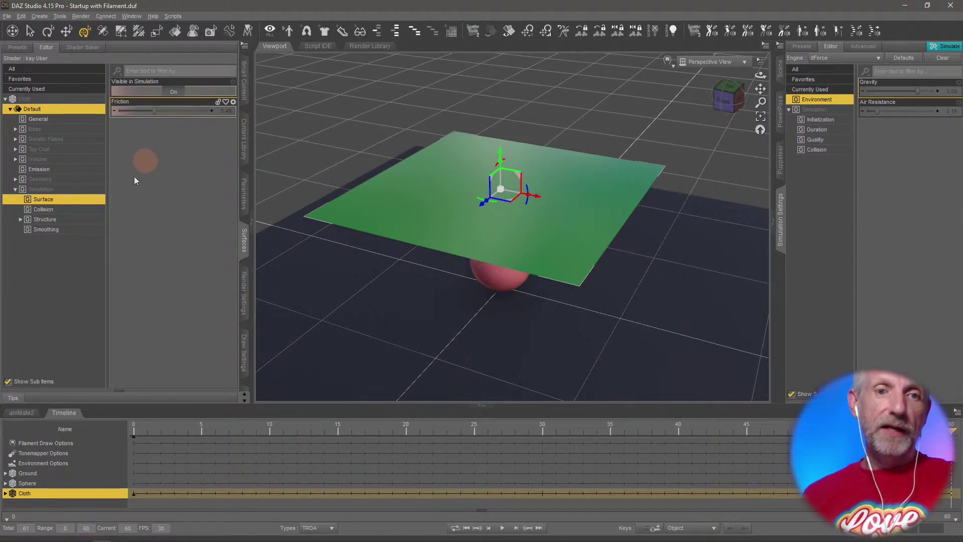
{"action": "left_click", "coordinate": [77, 190]}
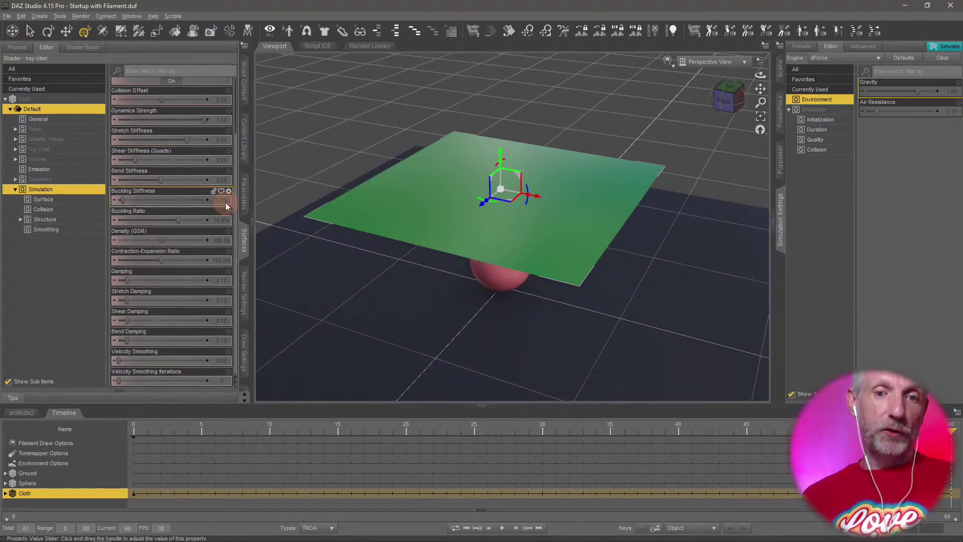
{"action": "scroll", "coordinate": [227, 208], "scroll_direction": "down", "scroll_amount": 3}
{"action": "scroll", "coordinate": [227, 208], "scroll_direction": "up", "scroll_amount": 3}
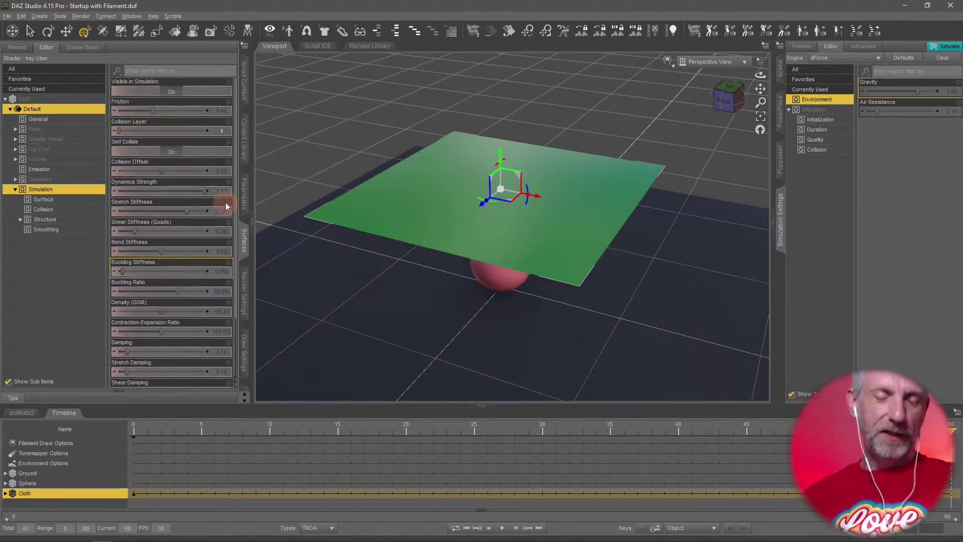
{"action": "left_click", "coordinate": [81, 199]}
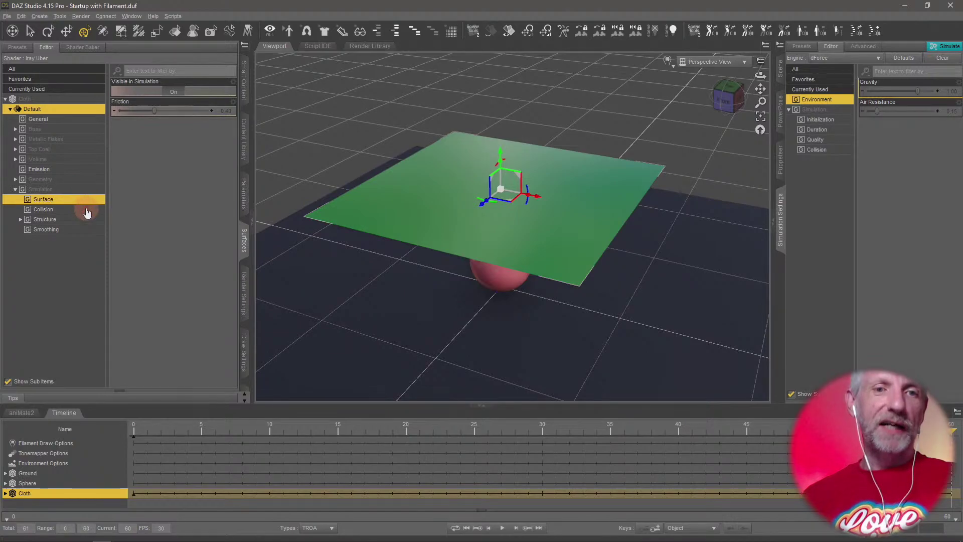
{"action": "left_click", "coordinate": [85, 209]}
{"action": "left_click", "coordinate": [86, 220]}
{"action": "left_click", "coordinate": [86, 230]}
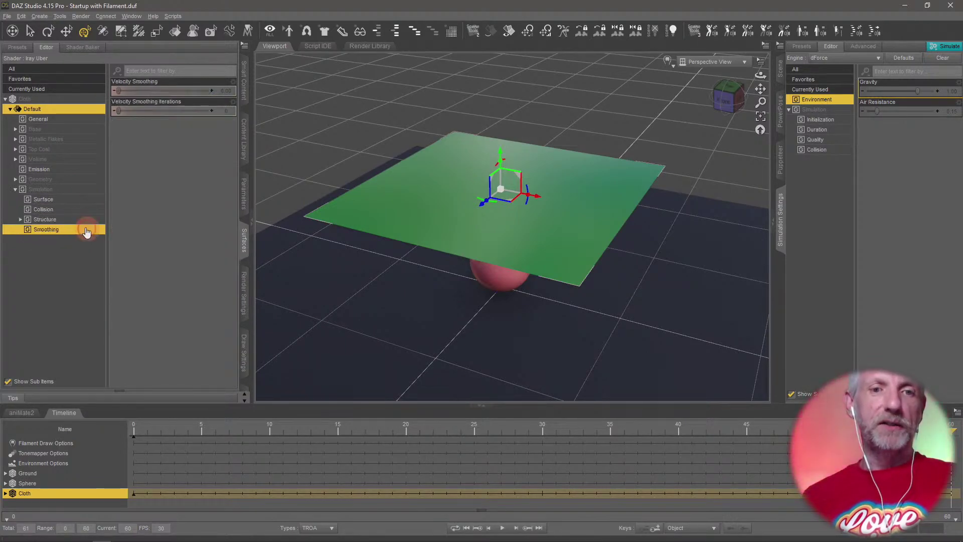
Lower the Friction of the Cloth's simulation surface to about 0.0065.
{"action": "left_click", "coordinate": [87, 201]}
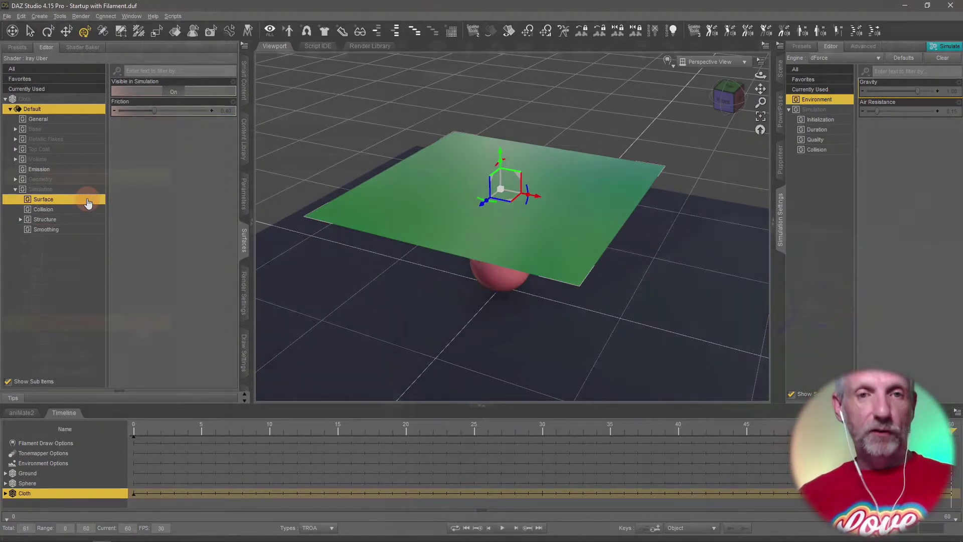
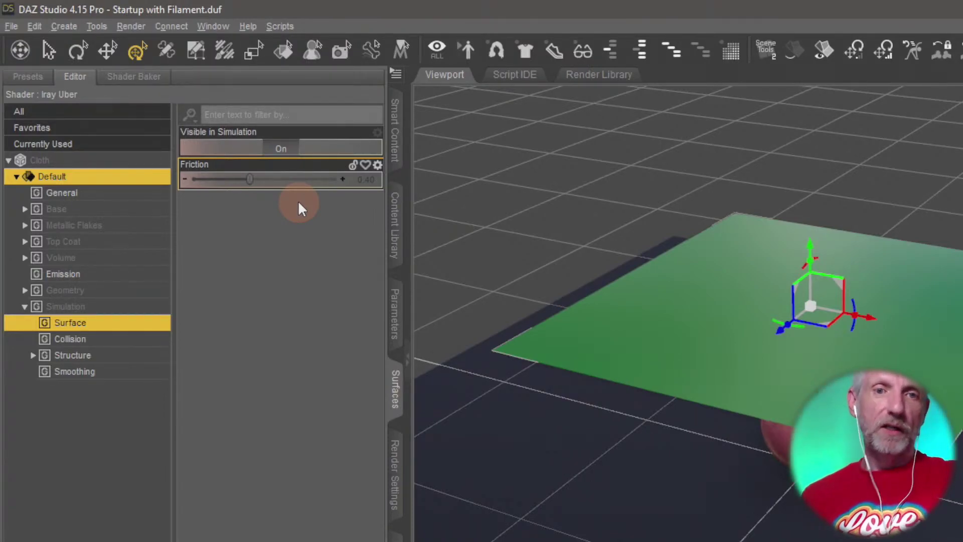
{"action": "left_click_drag", "start_coordinate": [251, 181], "coordinate": [177, 188]}
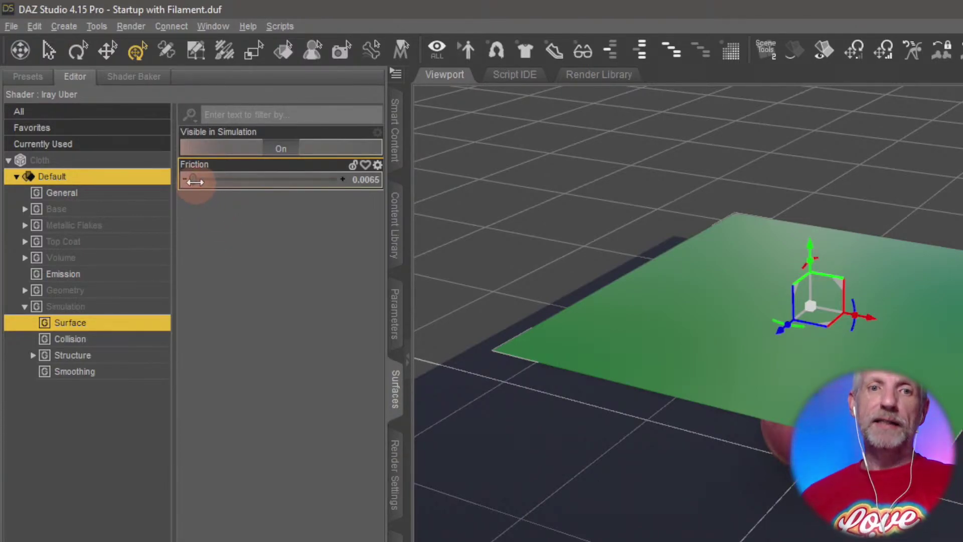
Try a Friction of 0.79 on the Cloth, restore the default 0.40, and review its Collision, Structure and Smoothing simulation properties.
{"action": "left_click_drag", "start_coordinate": [195, 182], "coordinate": [308, 197]}
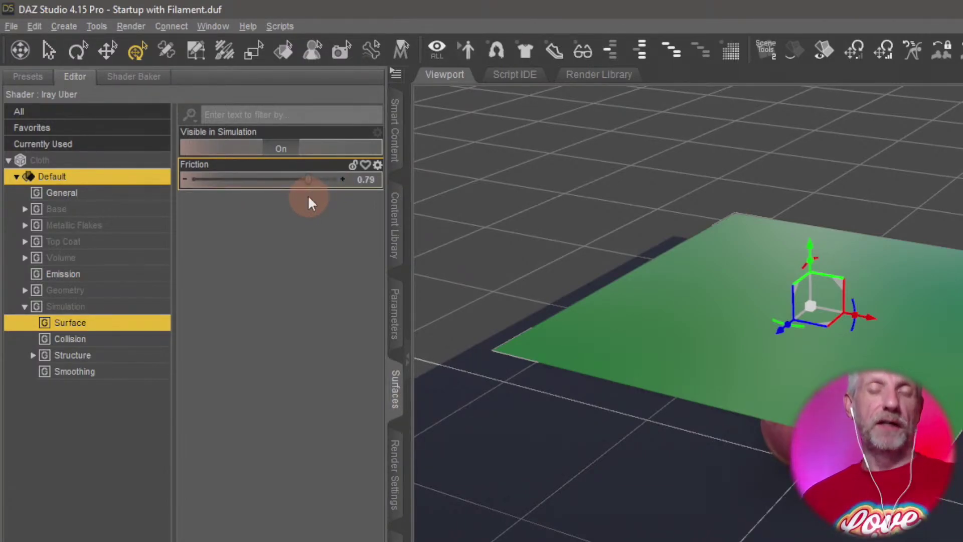
{"action": "left_click", "coordinate": [288, 179], "text": "alt"}
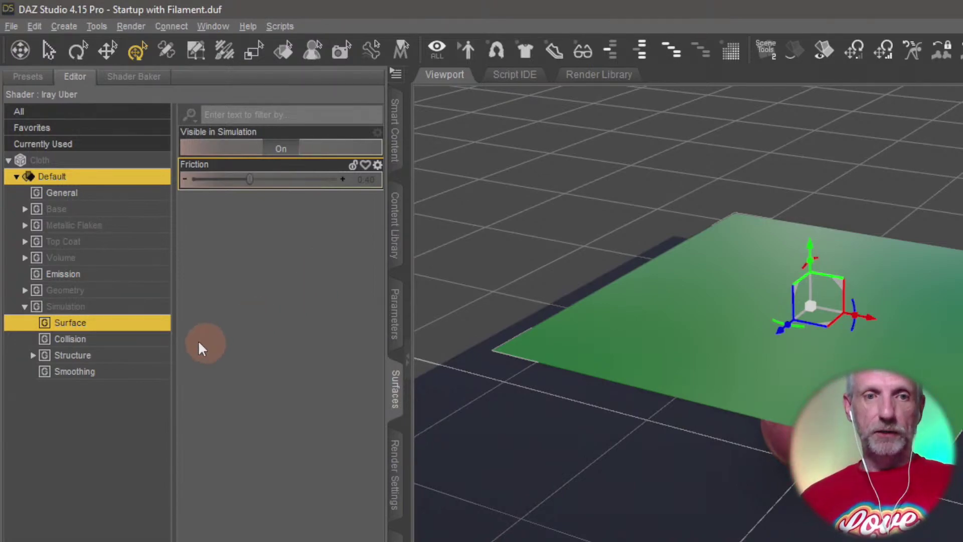
{"action": "left_click", "coordinate": [142, 350]}
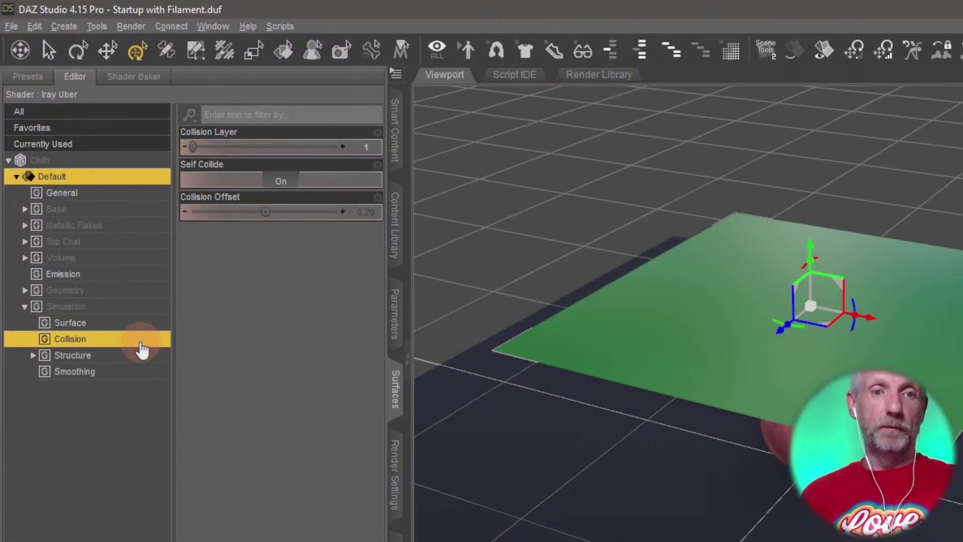
{"action": "left_click", "coordinate": [135, 357]}
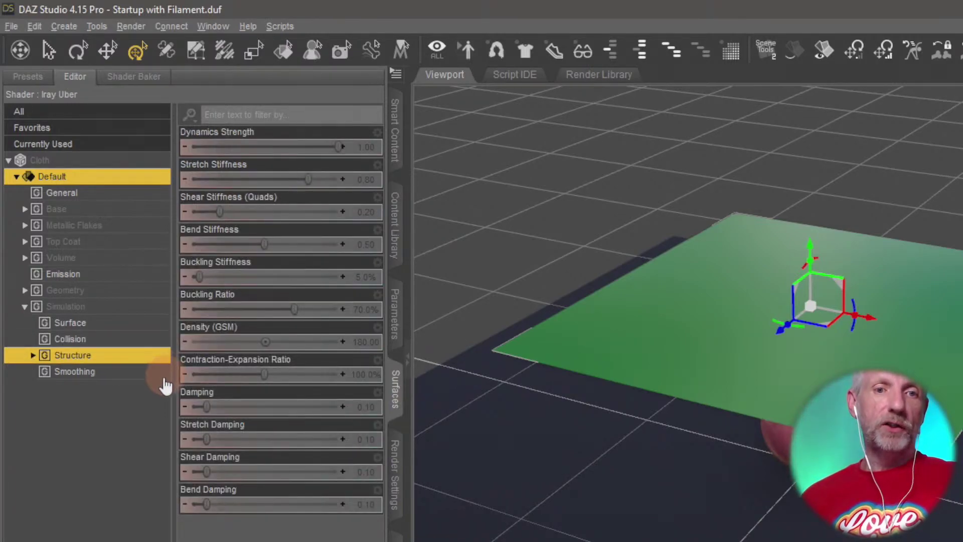
{"action": "left_click", "coordinate": [133, 375]}
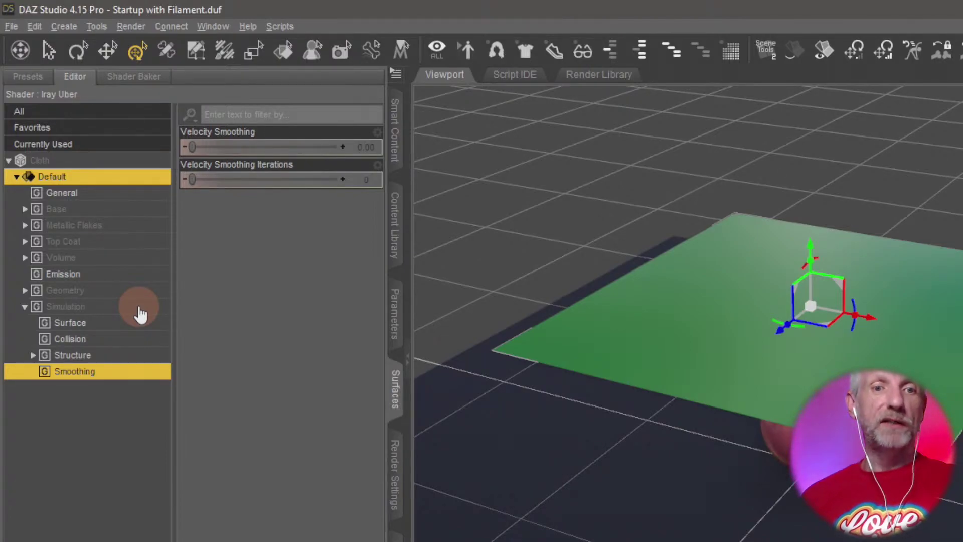
{"action": "left_click", "coordinate": [141, 312]}
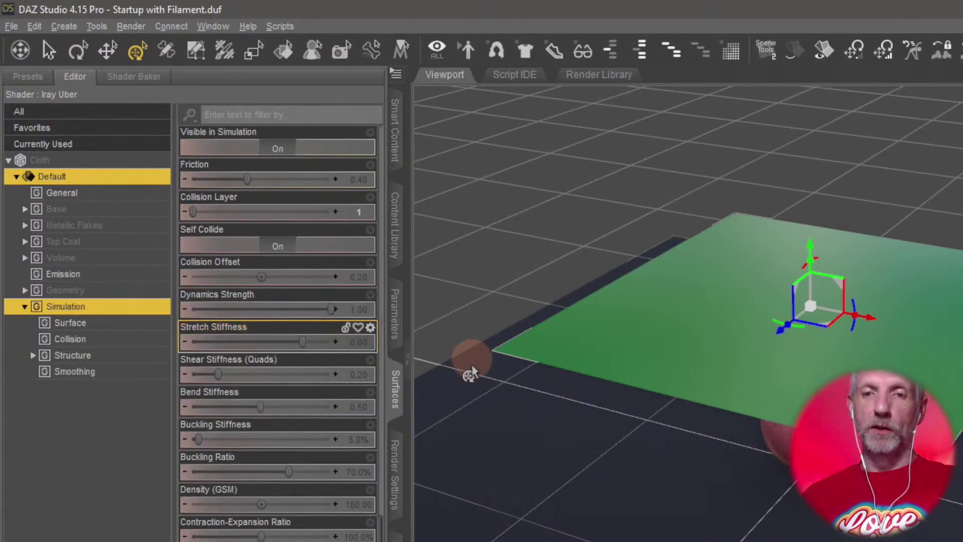
Move the Sphere sideways in the negative X direction, and move the Cloth above it to an X position of about -128.
{"action": "middle_click_drag", "start_coordinate": [847, 541], "coordinate": [808, 502]}
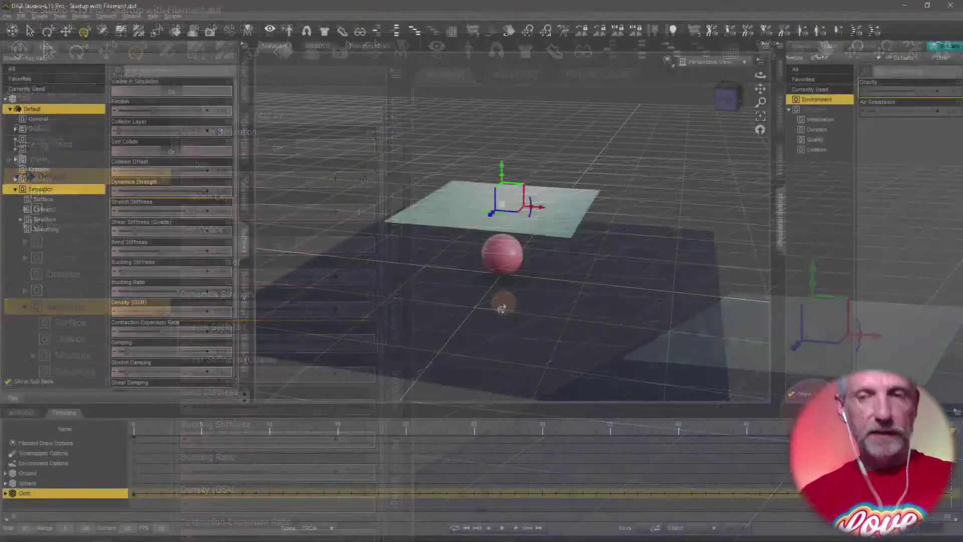
{"action": "middle_click_drag", "start_coordinate": [500, 299], "coordinate": [499, 298]}
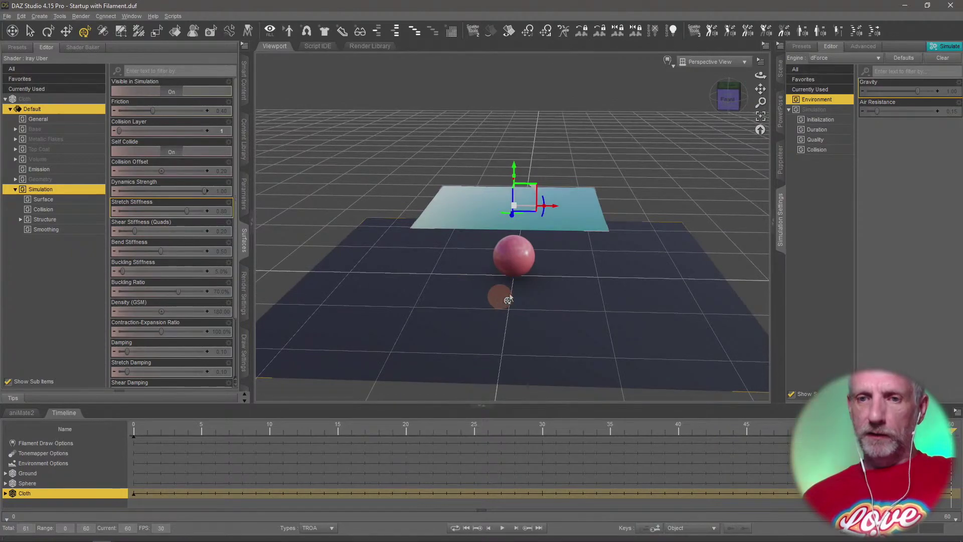
{"action": "left_click", "coordinate": [511, 257]}
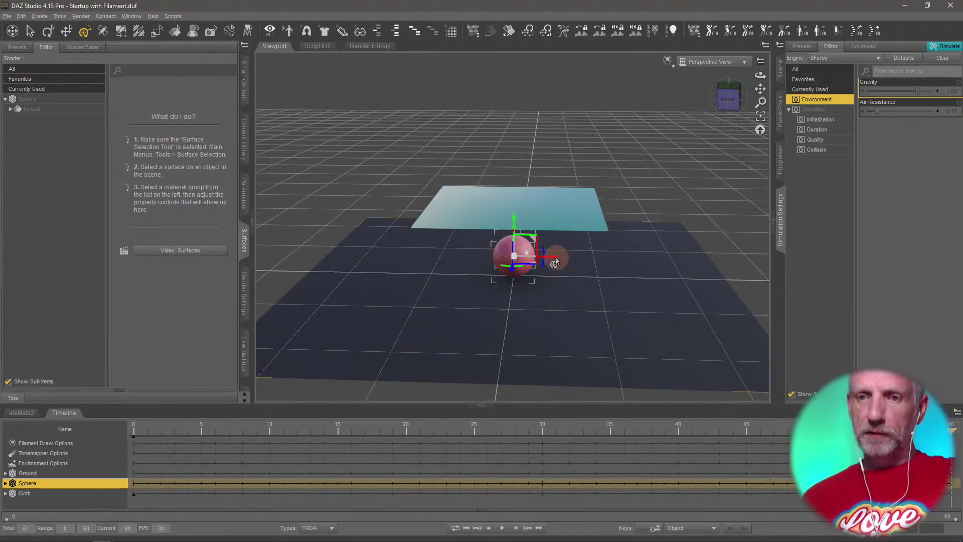
{"action": "left_click_drag", "start_coordinate": [553, 264], "coordinate": [436, 273]}
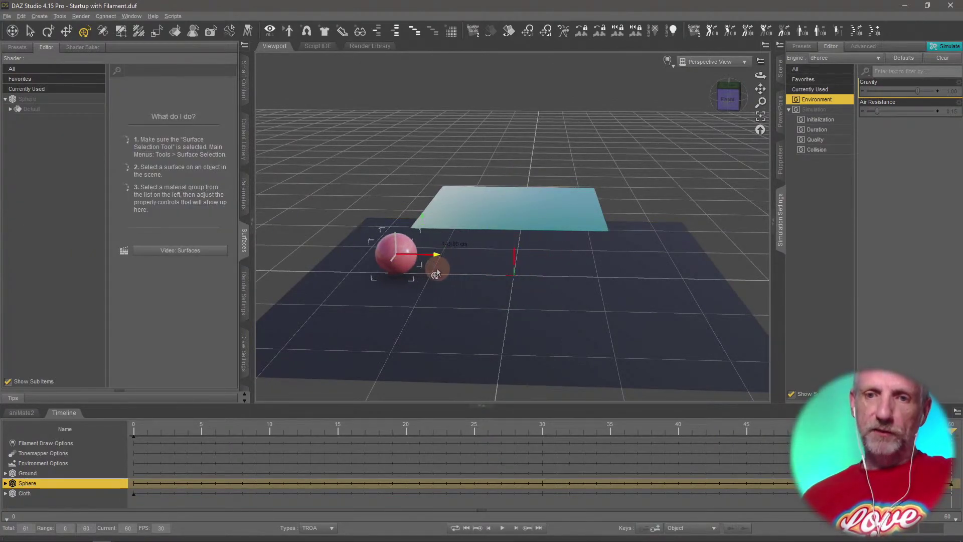
{"action": "left_click", "coordinate": [522, 217]}
{"action": "left_click_drag", "start_coordinate": [527, 213], "coordinate": [446, 211]}
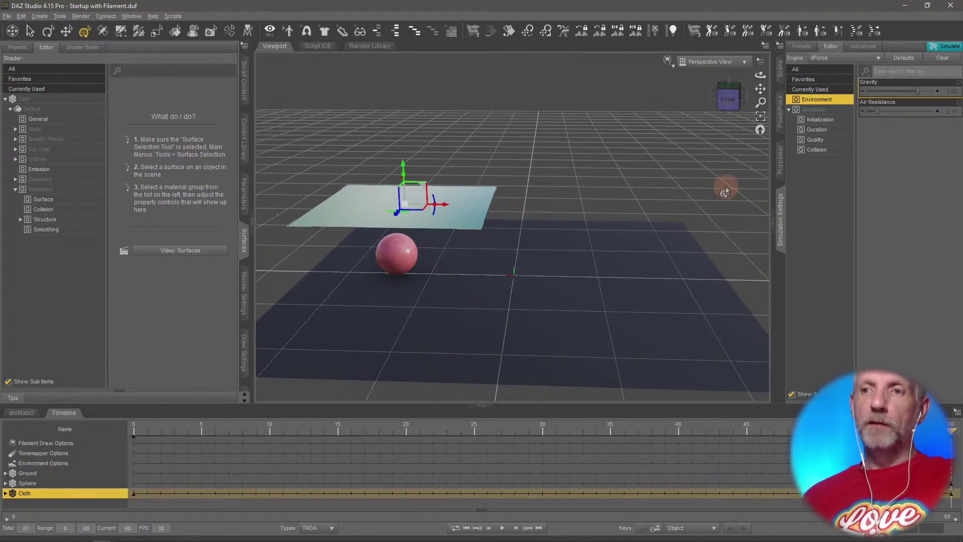
Duplicate the Cloth node and move the copy along X to the opposite side of the Ground.
{"action": "left_click", "coordinate": [781, 68]}
{"action": "left_click_drag", "start_coordinate": [529, 239], "coordinate": [527, 225]}
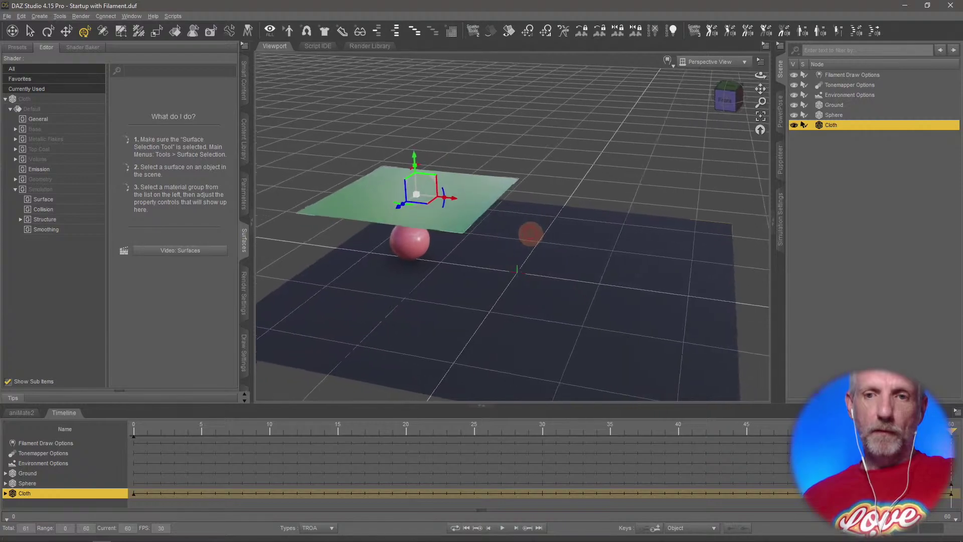
{"action": "left_click", "coordinate": [40, 16]}
{"action": "mouse_move", "coordinate": [21, 16]}
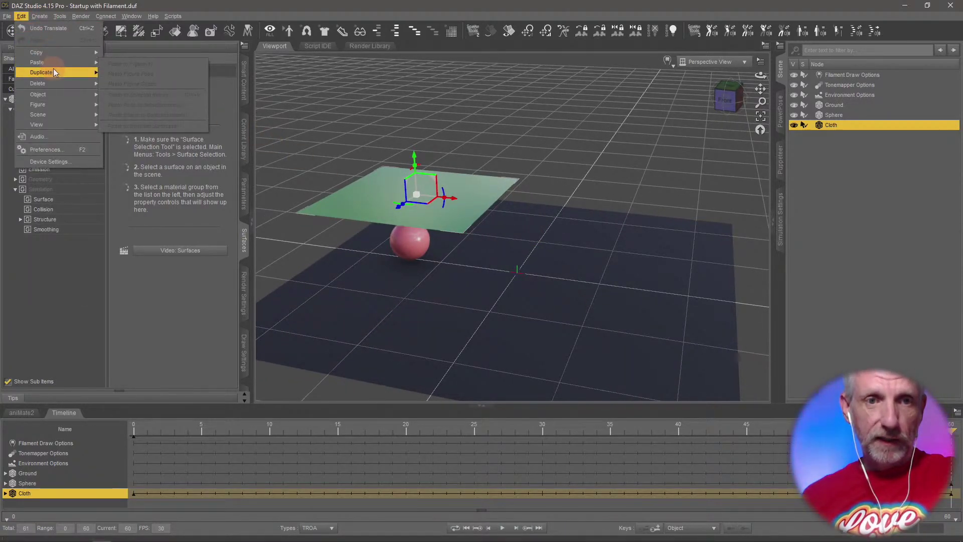
{"action": "mouse_move", "coordinate": [54, 71]}
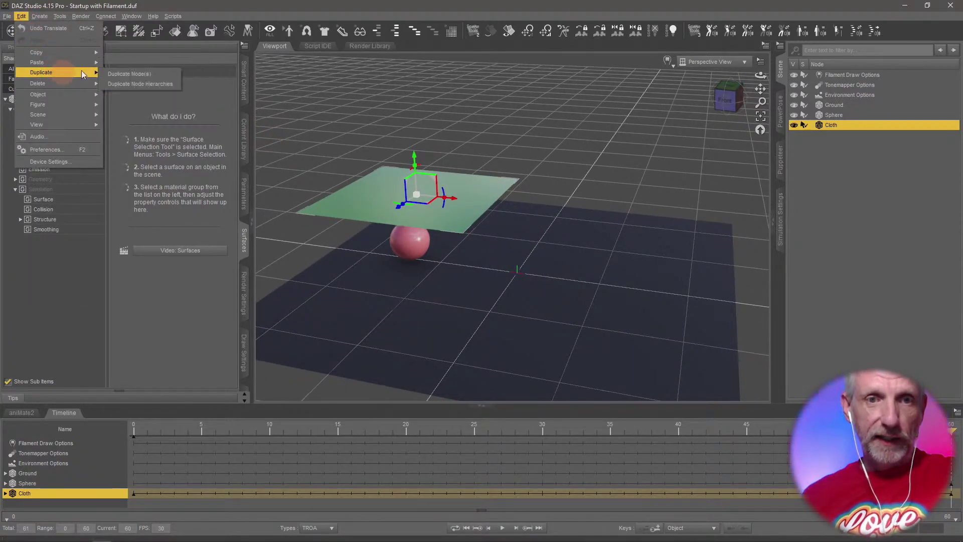
{"action": "left_click", "coordinate": [132, 75]}
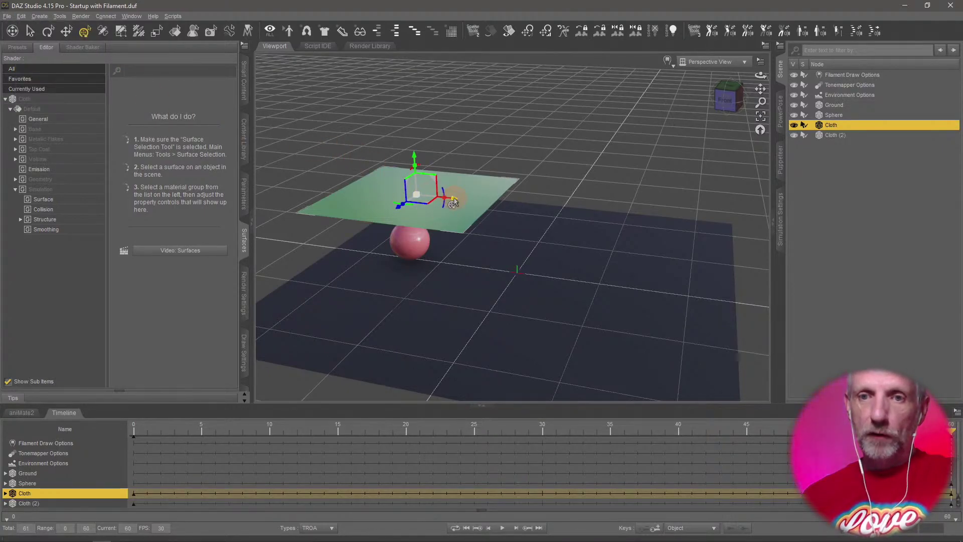
{"action": "left_click", "coordinate": [850, 138]}
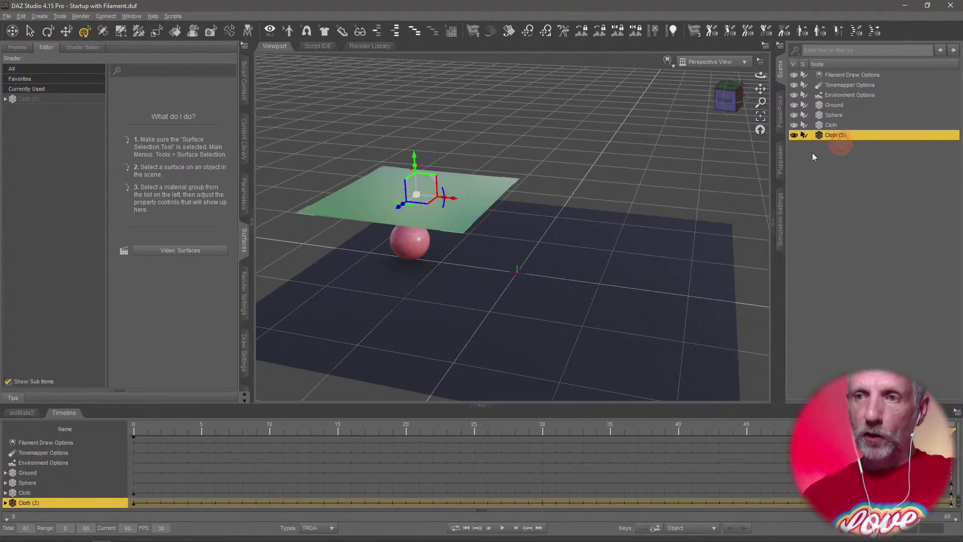
{"action": "left_click_drag", "start_coordinate": [451, 203], "coordinate": [693, 221]}
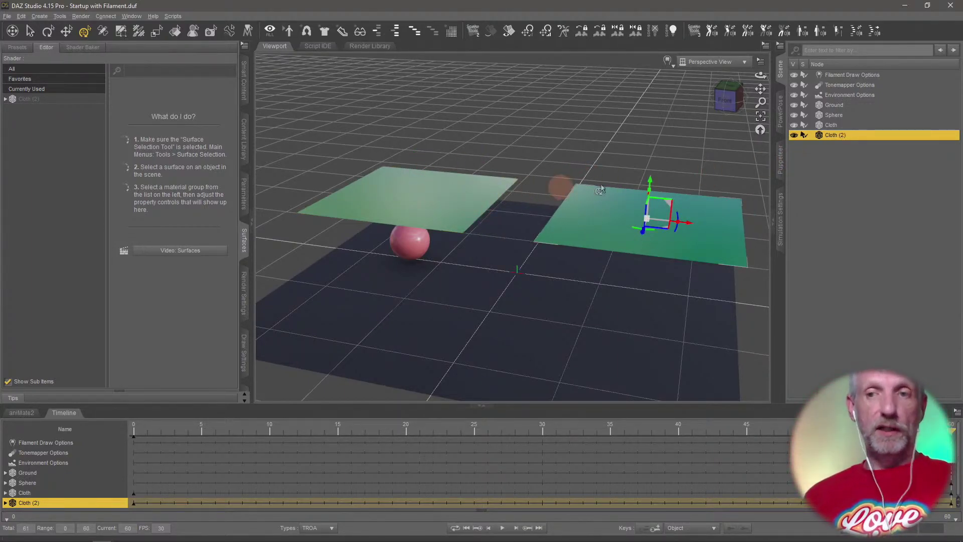
Duplicate the Sphere node and move the copy beneath the second cloth, at an X position of about 147.
{"action": "left_click", "coordinate": [845, 115]}
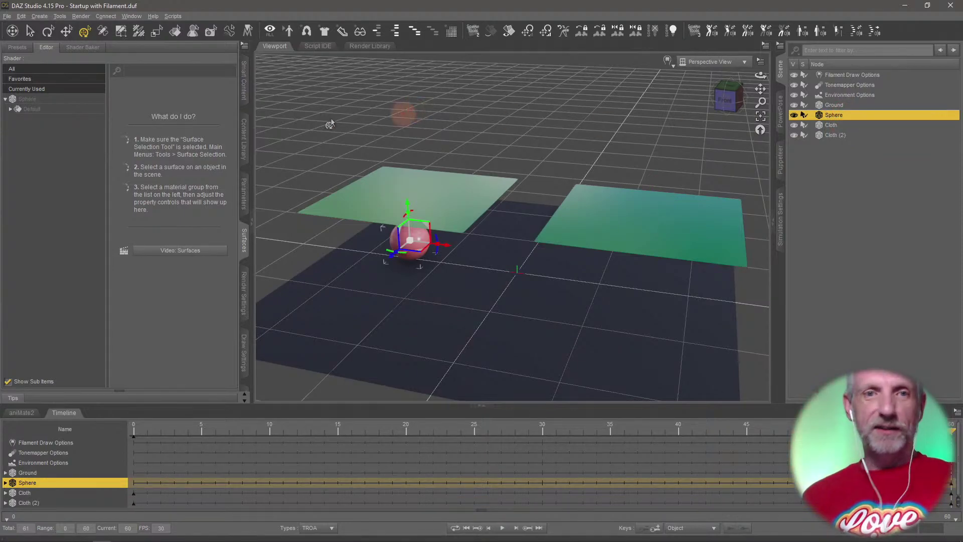
{"action": "left_click", "coordinate": [21, 16]}
{"action": "mouse_move", "coordinate": [61, 73]}
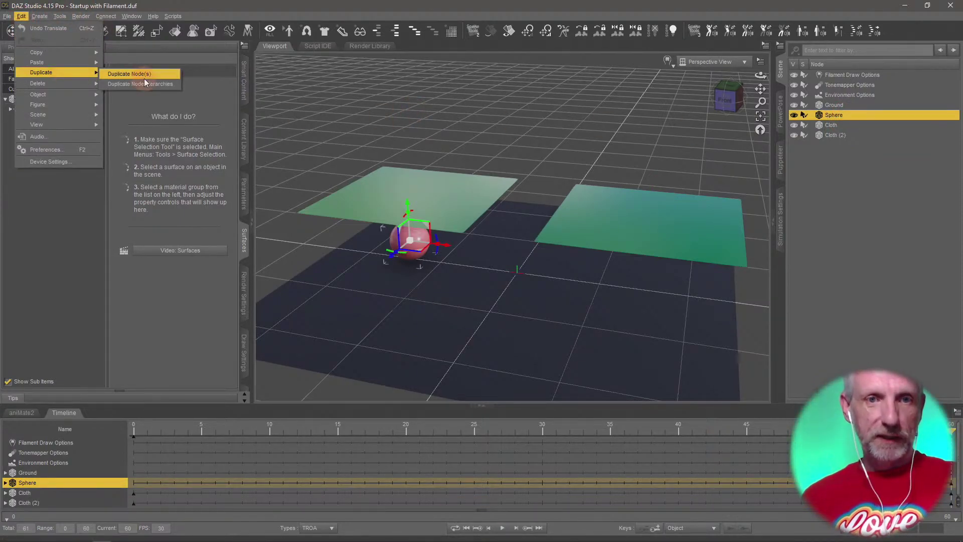
{"action": "left_click", "coordinate": [151, 73]}
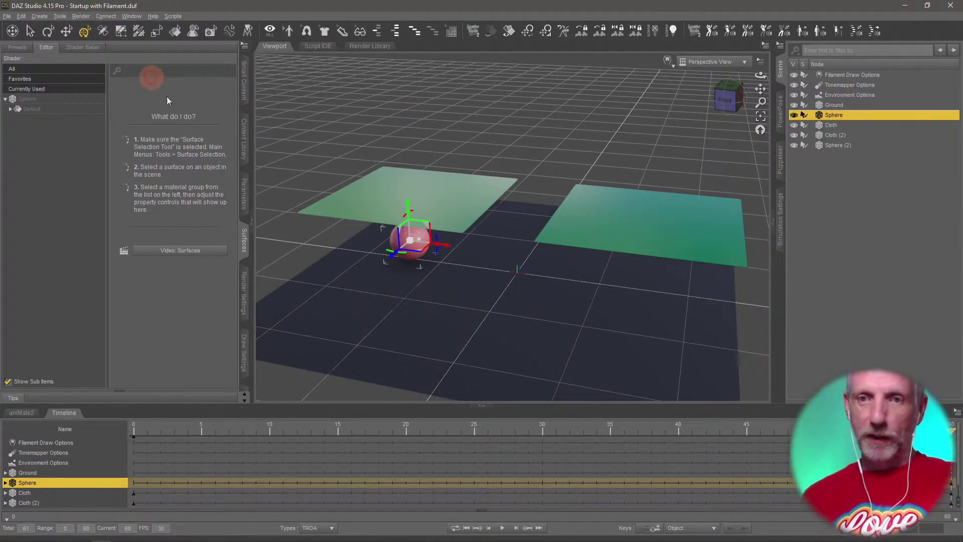
{"action": "left_click", "coordinate": [848, 146]}
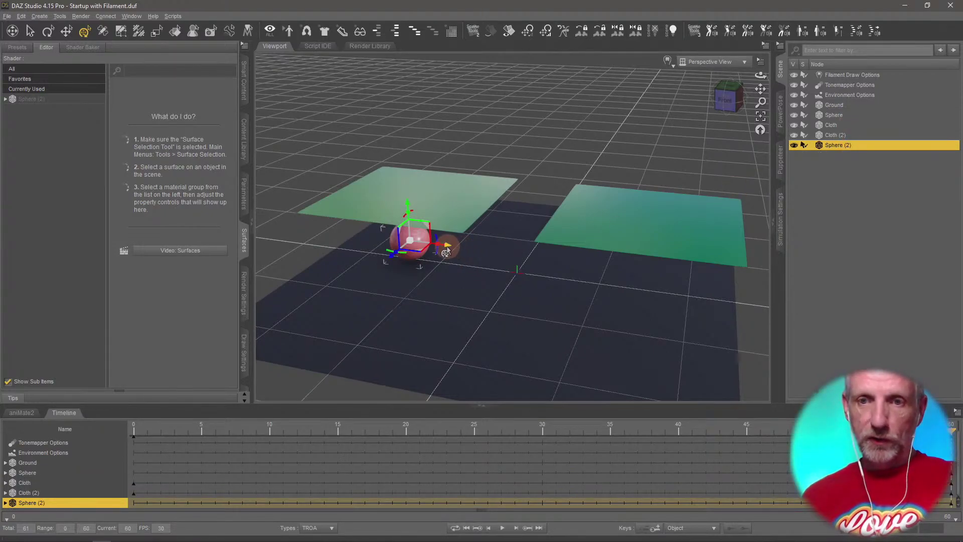
{"action": "left_click_drag", "start_coordinate": [442, 251], "coordinate": [686, 289]}
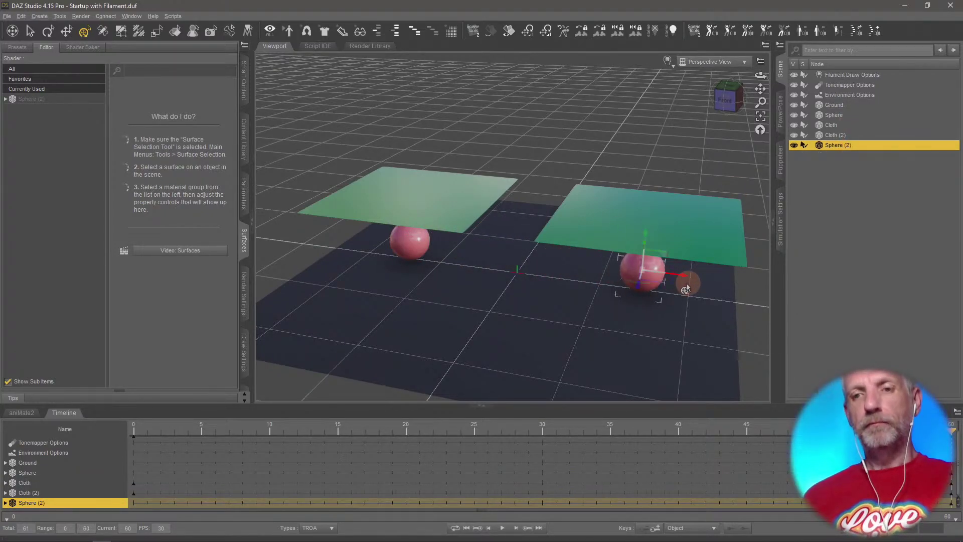
Run the dForce simulation to drape both cloths over their spheres.
{"action": "middle_click_drag", "start_coordinate": [566, 280], "coordinate": [544, 345]}
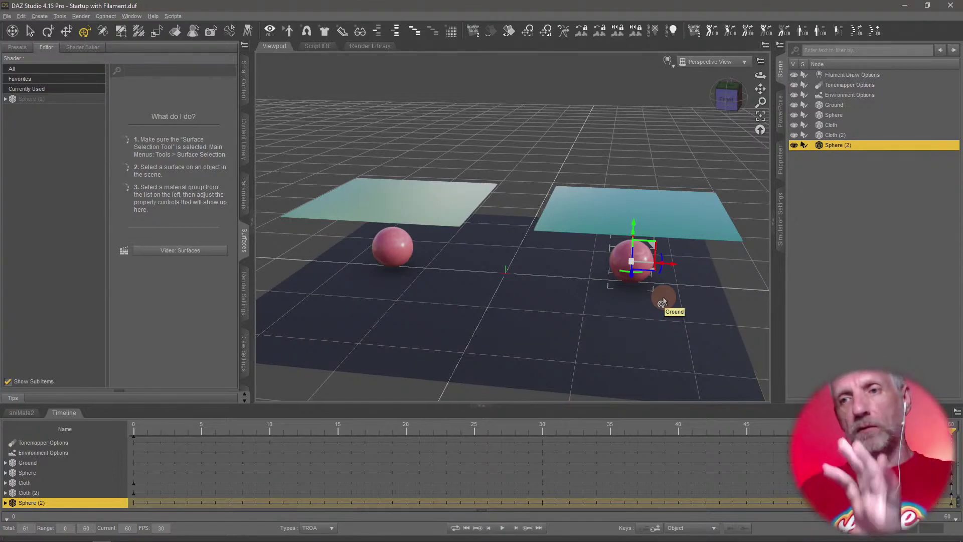
{"action": "left_click", "coordinate": [781, 240]}
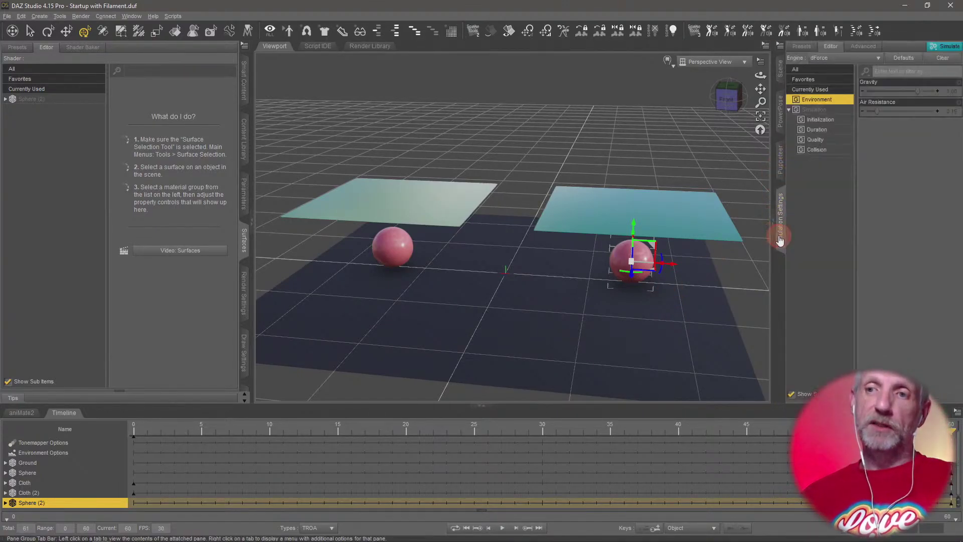
{"action": "left_click", "coordinate": [943, 46]}
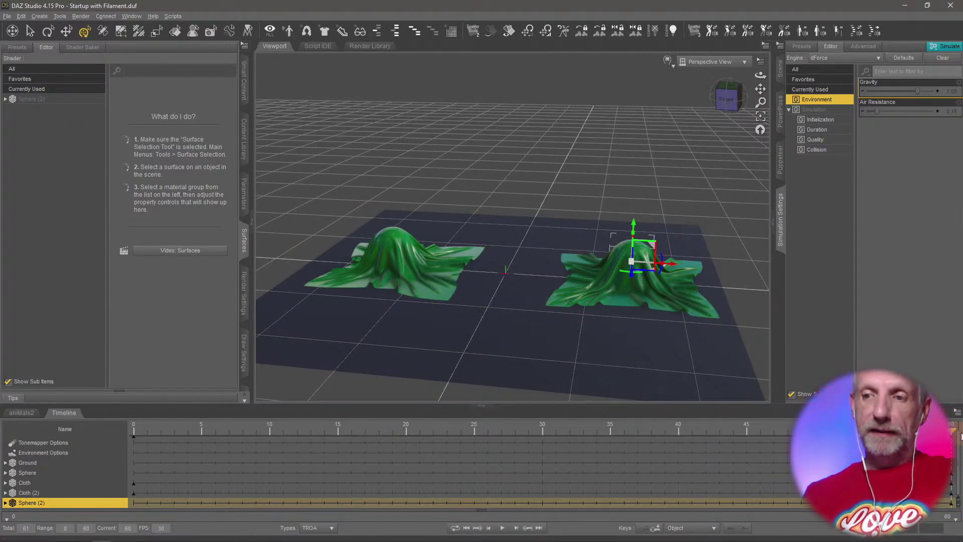
{"action": "mouse_move", "coordinate": [954, 434]}
{"action": "left_mouse_down"}
{"action": "mouse_move", "coordinate": [350, 432]}
{"action": "mouse_move", "coordinate": [529, 450]}
{"action": "mouse_move", "coordinate": [237, 449]}
{"action": "mouse_move", "coordinate": [953, 434]}
{"action": "left_mouse_up"}
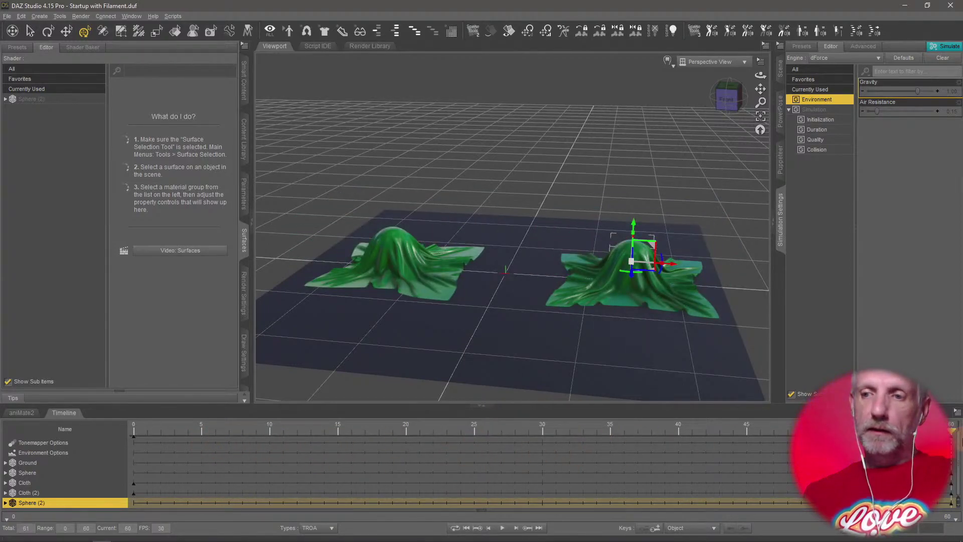
Turn on Freeze Simulation for the original Cloth in its Simulation parameters.
{"action": "left_click", "coordinate": [402, 248]}
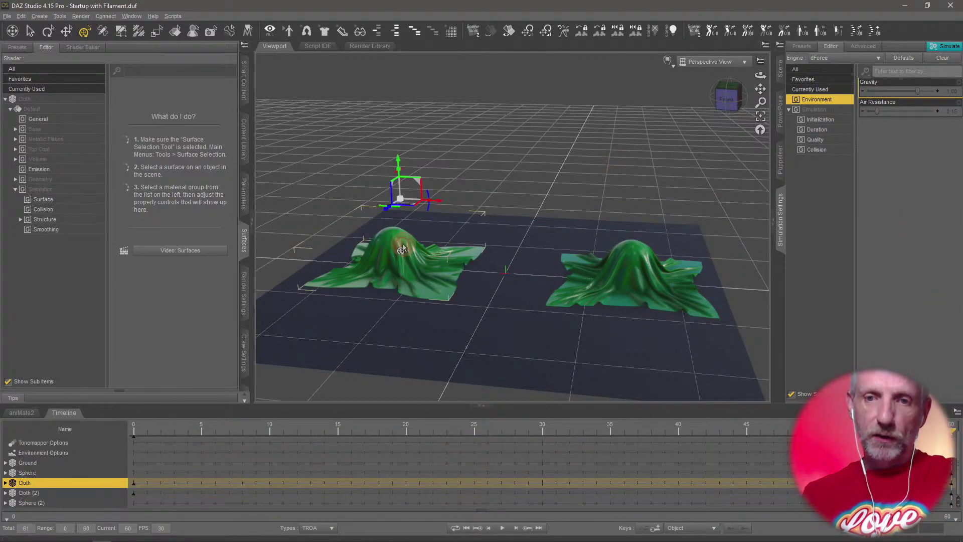
{"action": "left_click", "coordinate": [780, 69]}
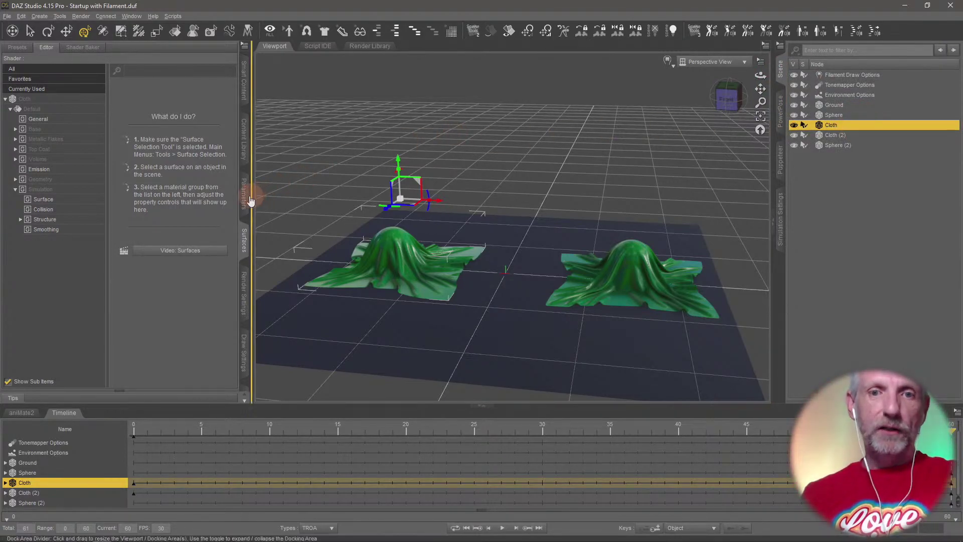
{"action": "left_click", "coordinate": [245, 202]}
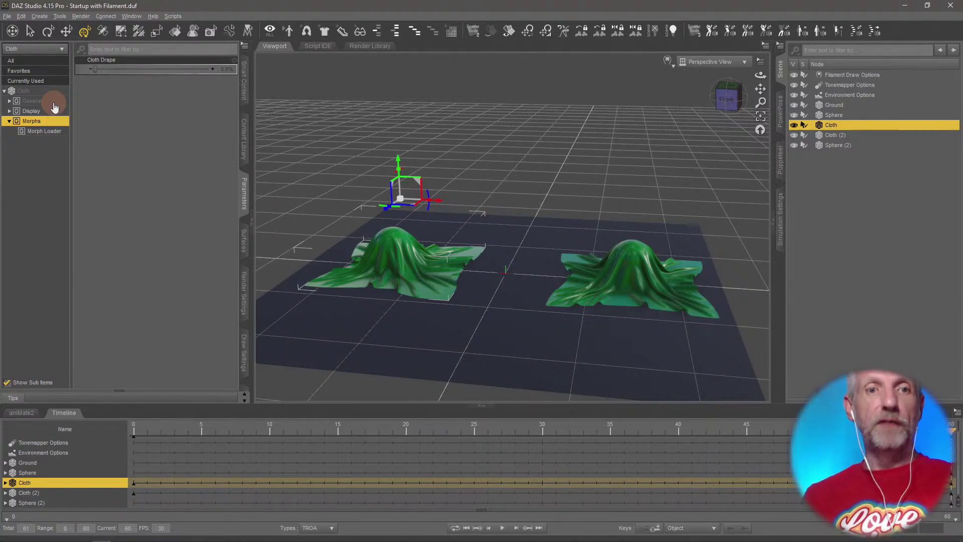
{"action": "left_click", "coordinate": [54, 104]}
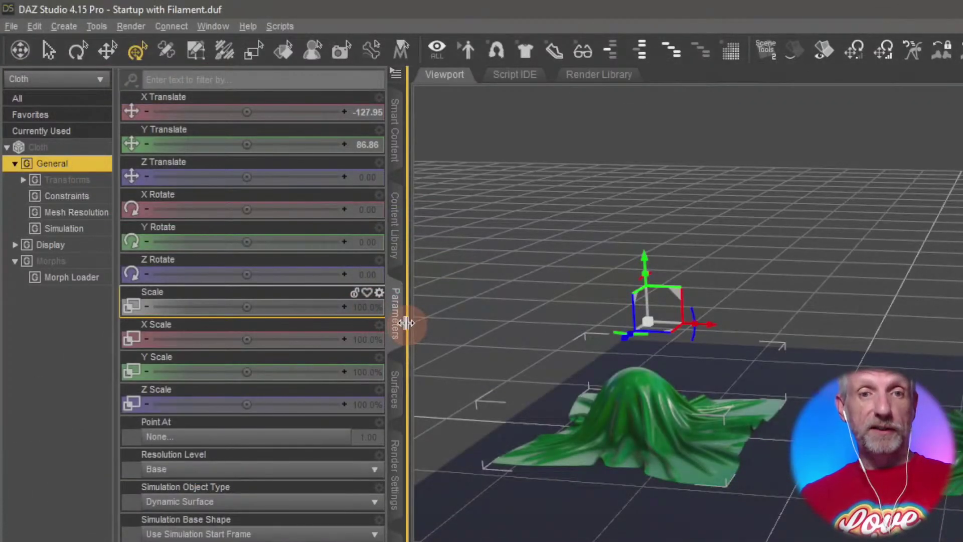
{"action": "left_click", "coordinate": [79, 232]}
{"action": "left_click", "coordinate": [263, 184]}
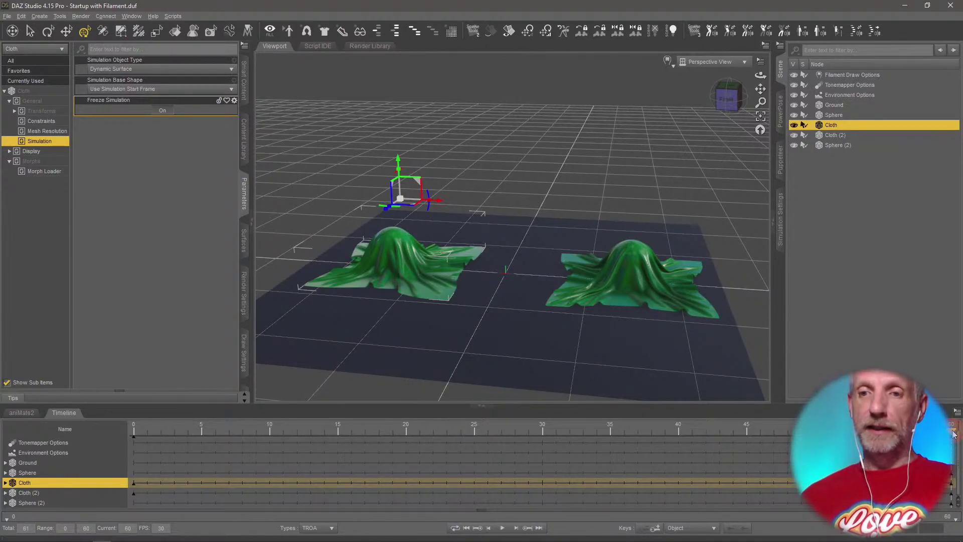
Return the timeline to frame 0 and raise the duplicated sphere along Y until it sits above the second cloth.
{"action": "left_click_drag", "start_coordinate": [953, 434], "coordinate": [2, 439]}
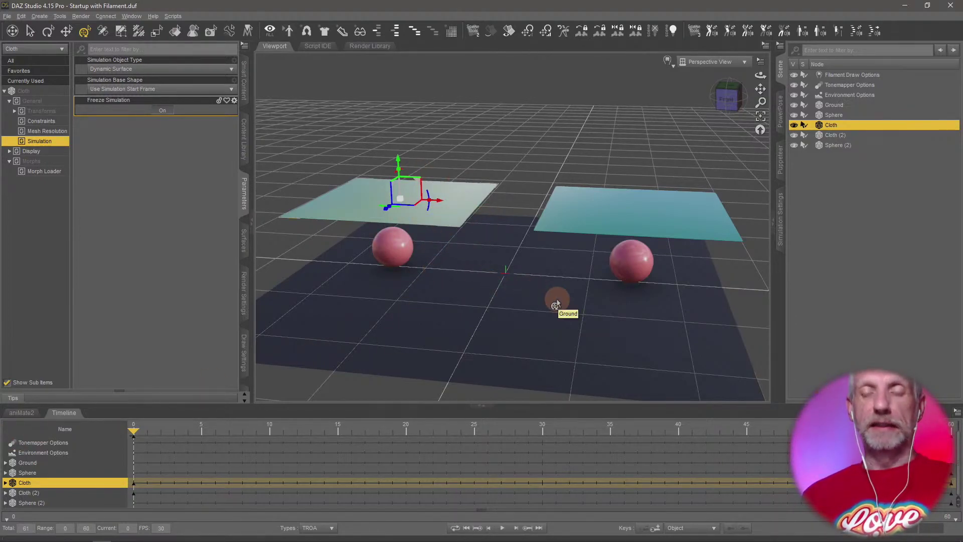
{"action": "middle_click_drag", "start_coordinate": [557, 302], "coordinate": [557, 300]}
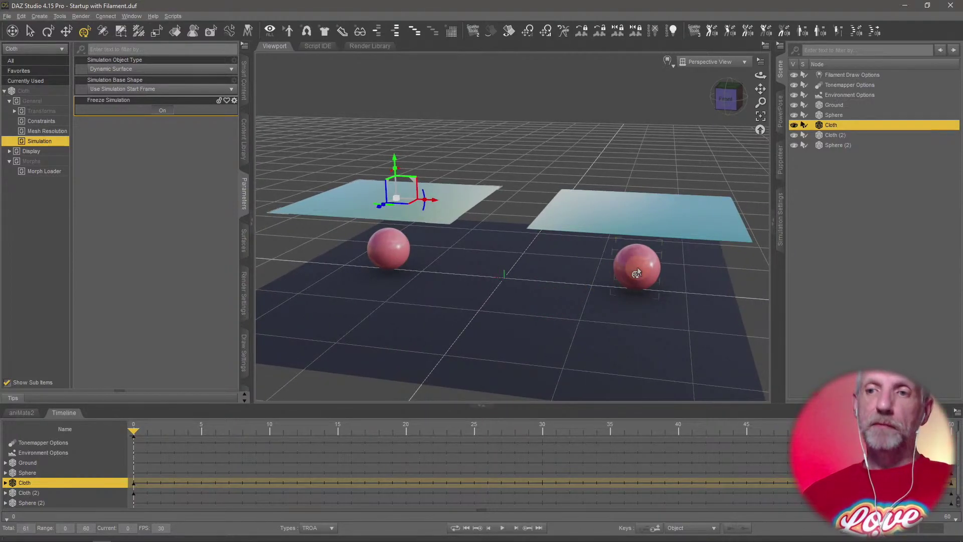
{"action": "left_click", "coordinate": [636, 273]}
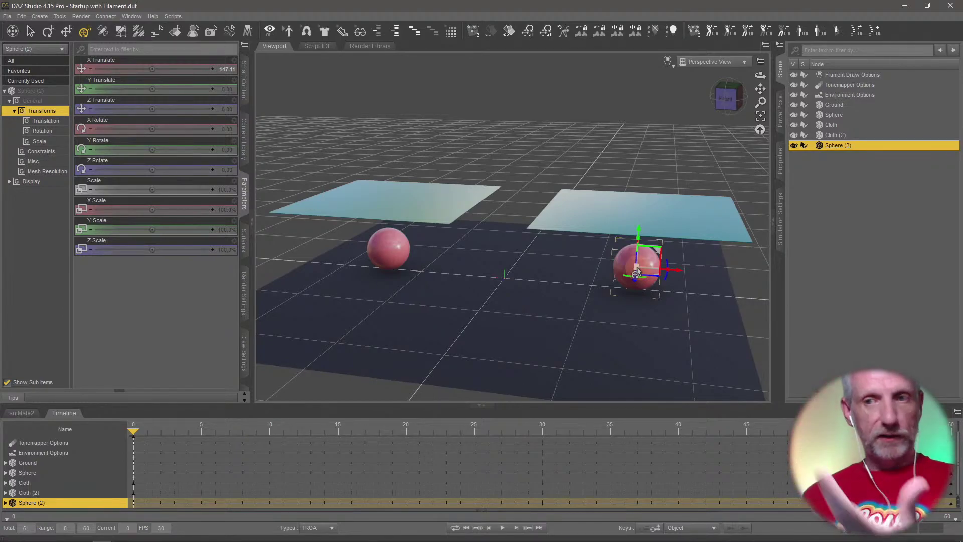
{"action": "left_click_drag", "start_coordinate": [637, 236], "coordinate": [635, 142]}
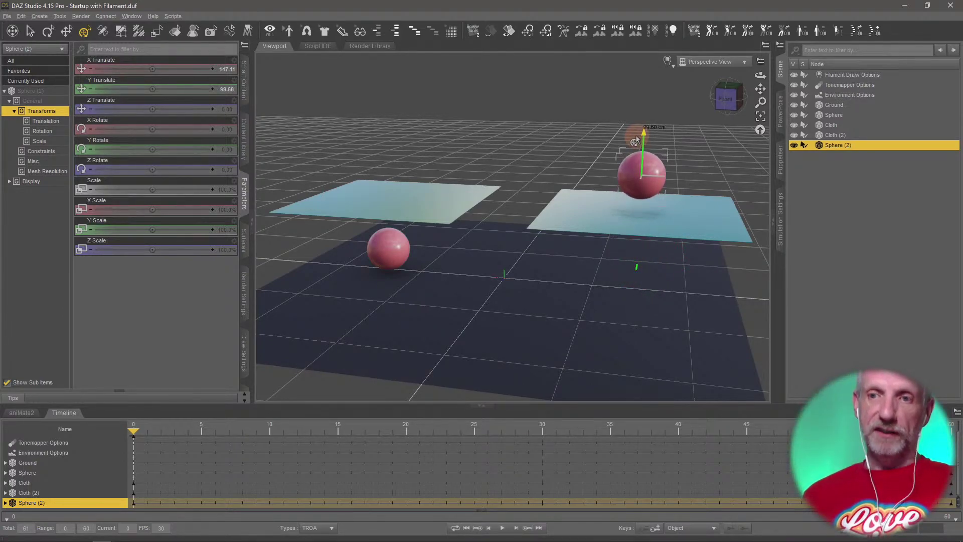
Set the Gravity value in the dForce Environment simulation settings to -1.
{"action": "left_click", "coordinate": [781, 217]}
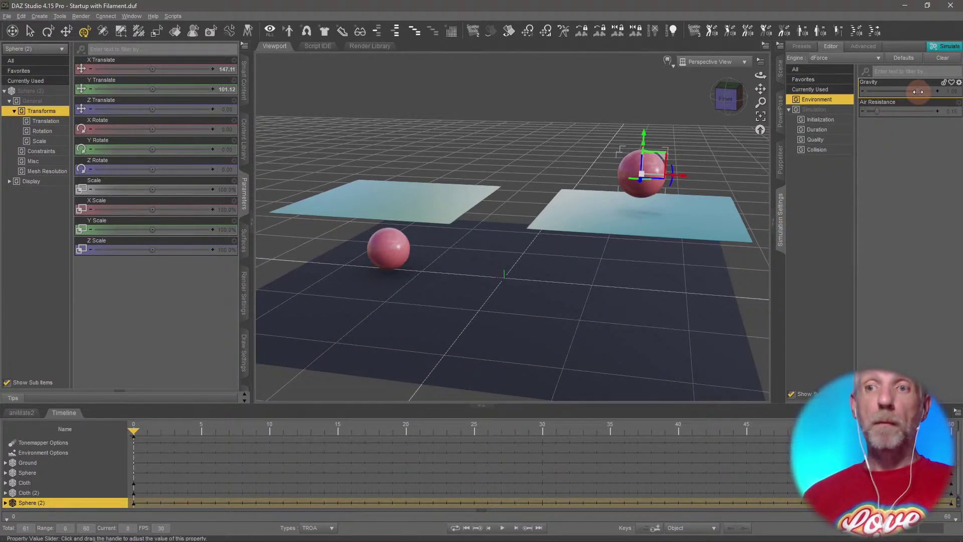
{"action": "left_click_drag", "start_coordinate": [918, 92], "coordinate": [806, 107]}
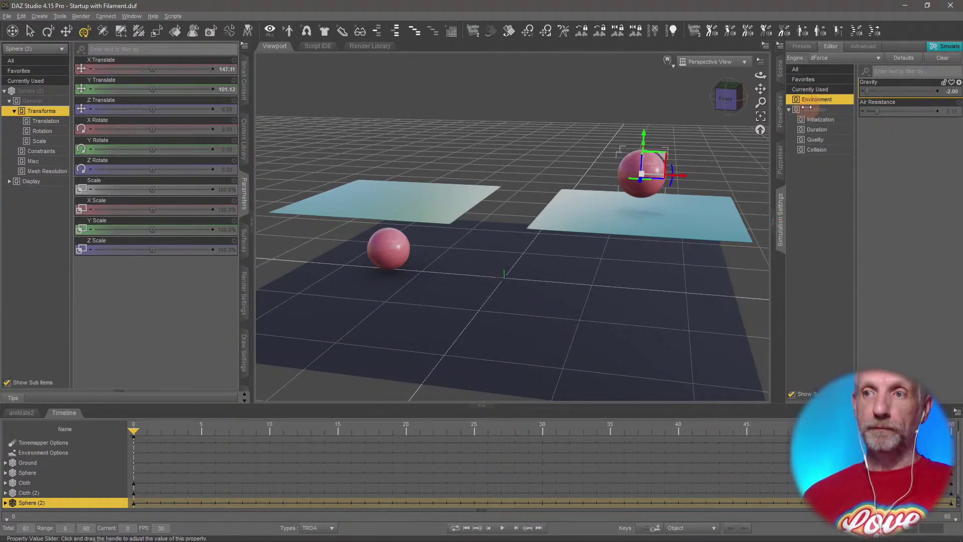
{"action": "left_click", "coordinate": [946, 91]}
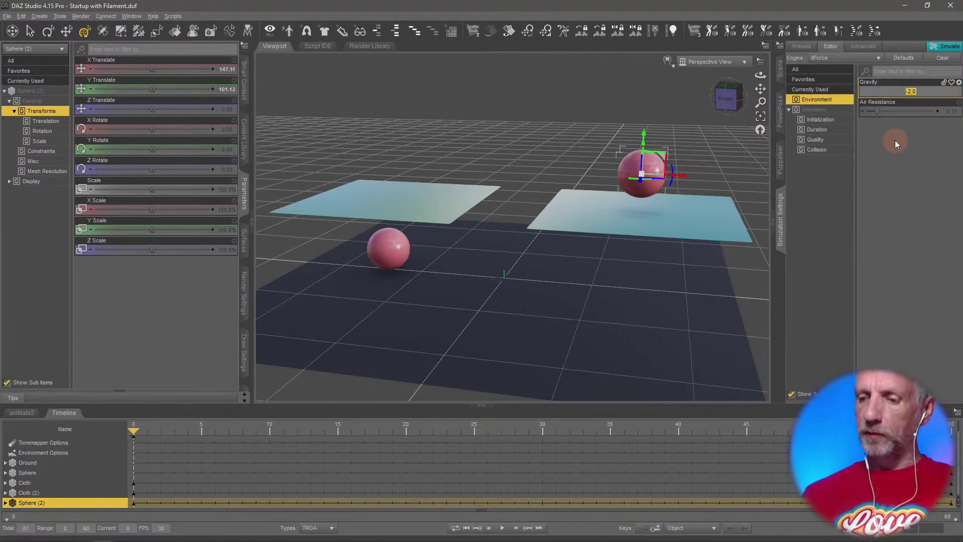
{"action": "type", "text": "1"}
{"action": "key", "text": "Return"}
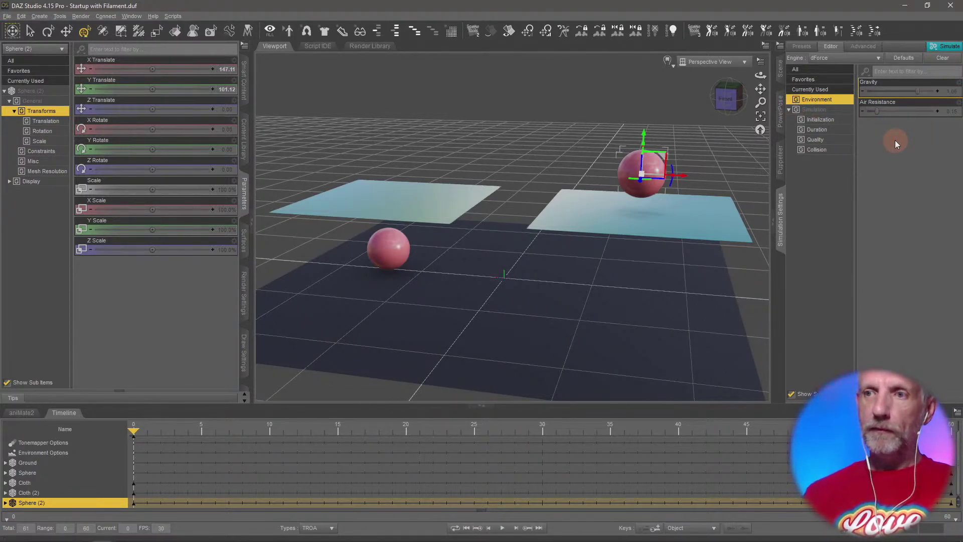
{"action": "left_click", "coordinate": [950, 92]}
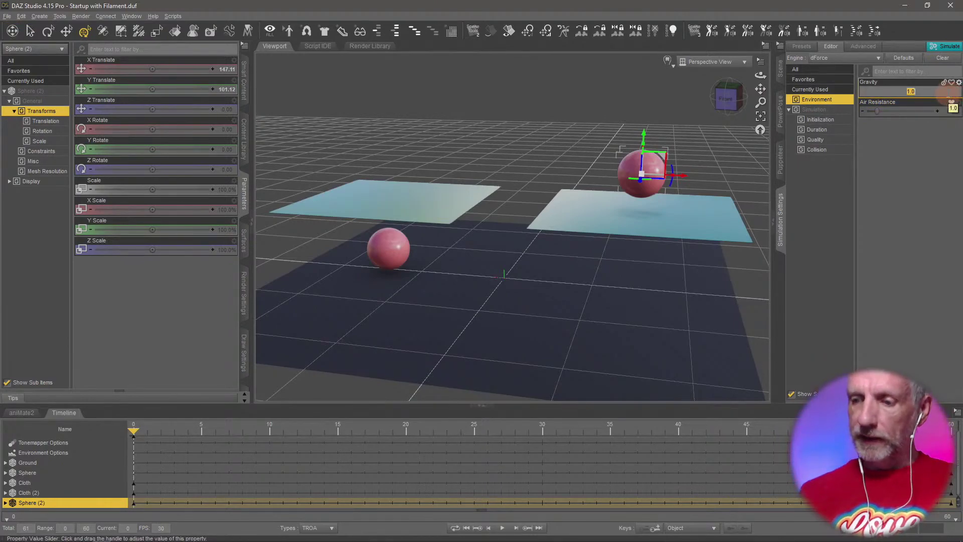
{"action": "type", "text": "-1"}
{"action": "key", "text": "Return"}
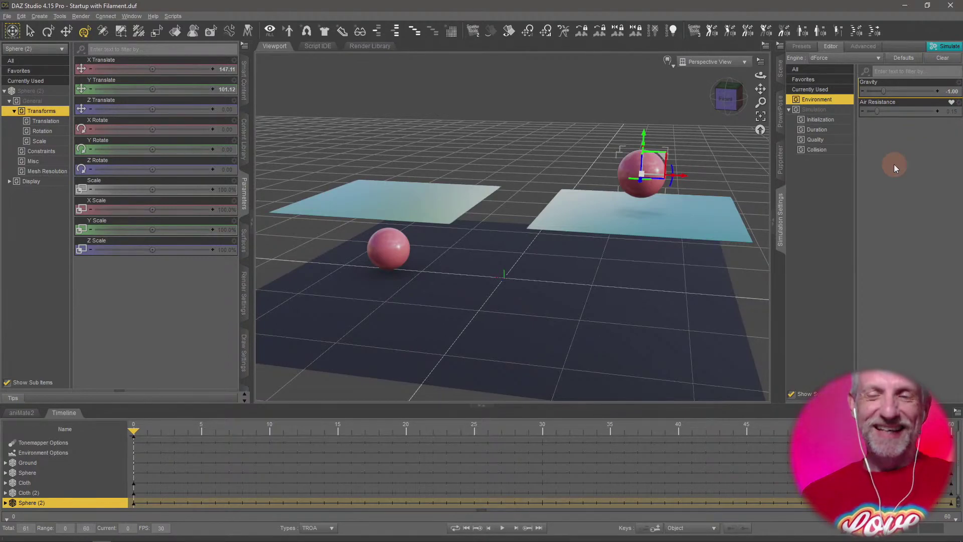
Run the dForce simulation with the inverted gravity and scrub the last frames to review both cloths.
{"action": "left_click", "coordinate": [946, 50]}
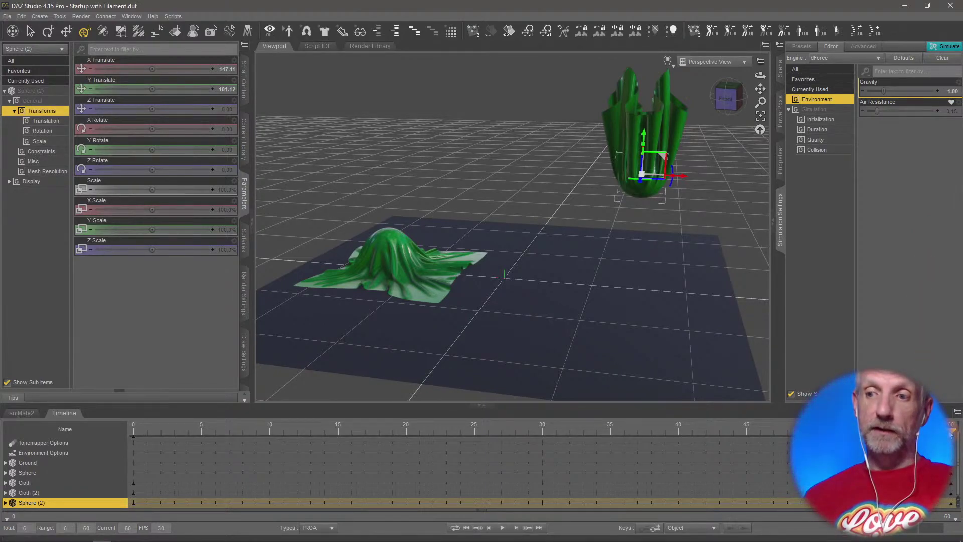
{"action": "left_click_drag", "start_coordinate": [802, 434], "coordinate": [725, 456]}
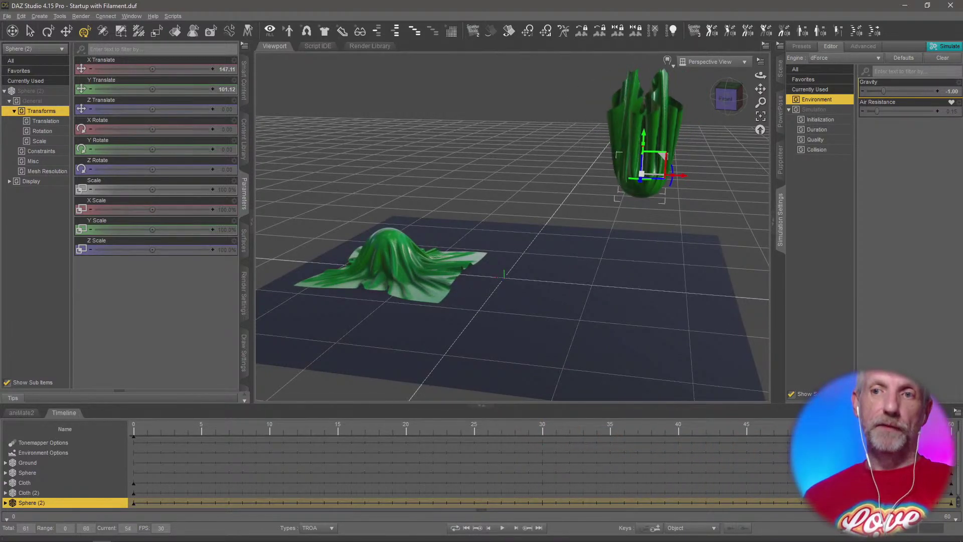
{"action": "left_click_drag", "start_coordinate": [869, 436], "coordinate": [826, 462]}
{"action": "left_click_drag", "start_coordinate": [774, 482], "coordinate": [939, 503]}
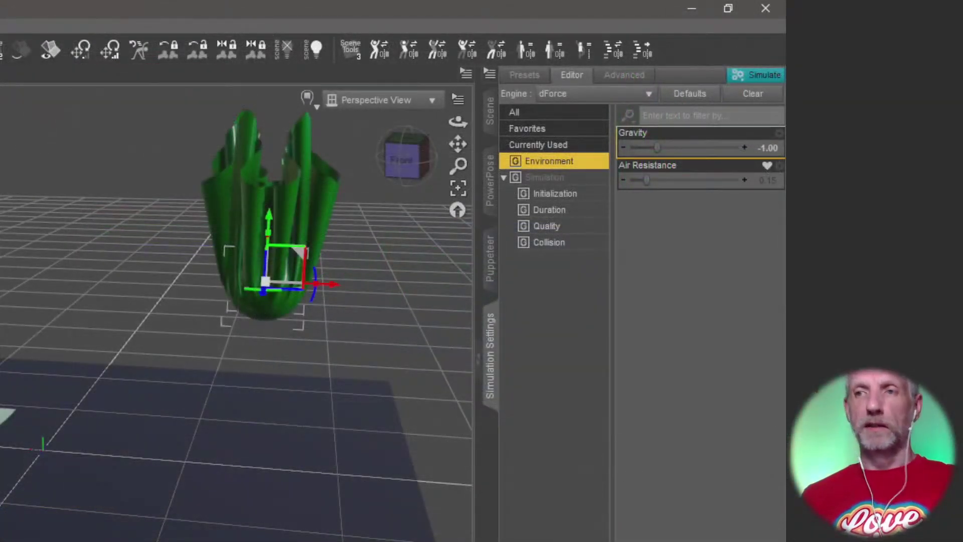
Check which OpenCL devices are offered in the advanced dForce simulation settings, then return to the Environment settings.
{"action": "left_click", "coordinate": [621, 75]}
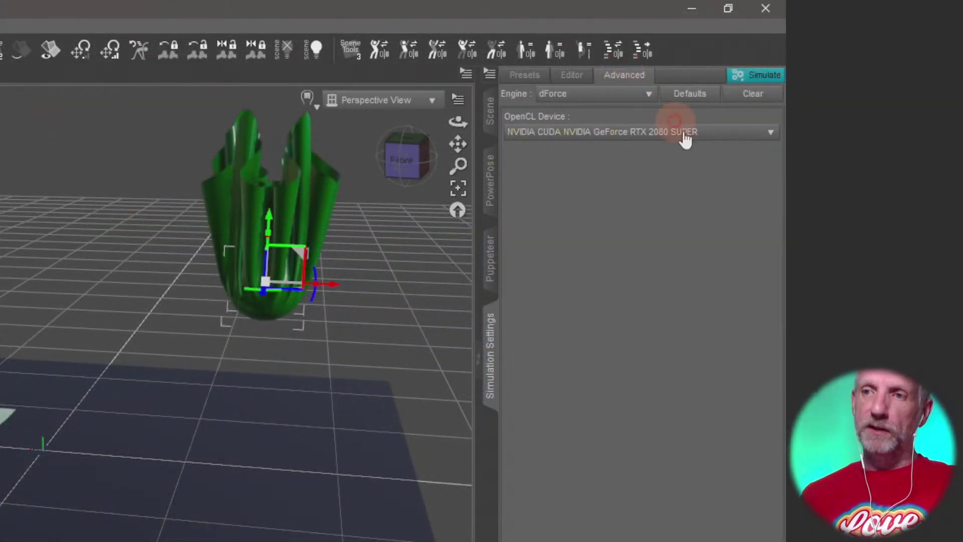
{"action": "left_click", "coordinate": [713, 140]}
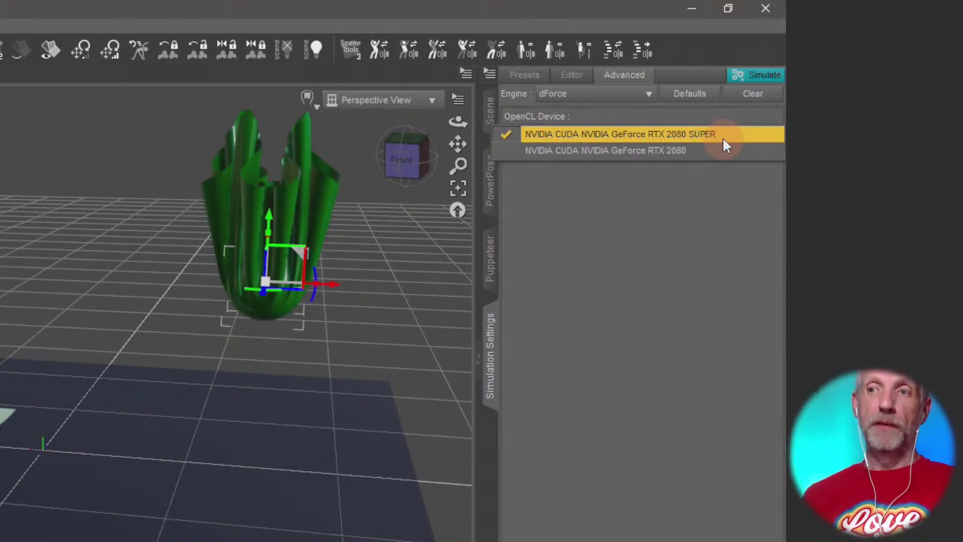
{"action": "left_click", "coordinate": [720, 175]}
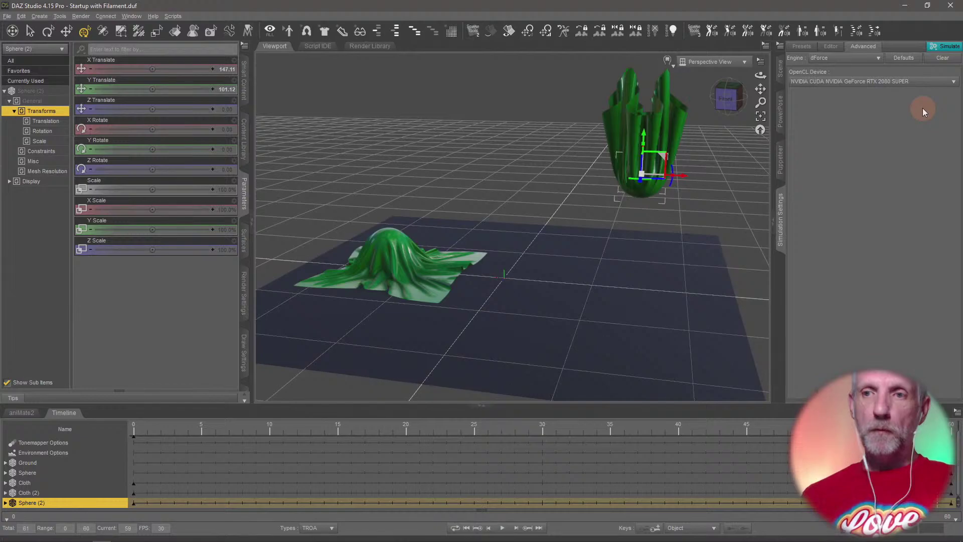
{"action": "left_click", "coordinate": [831, 46]}
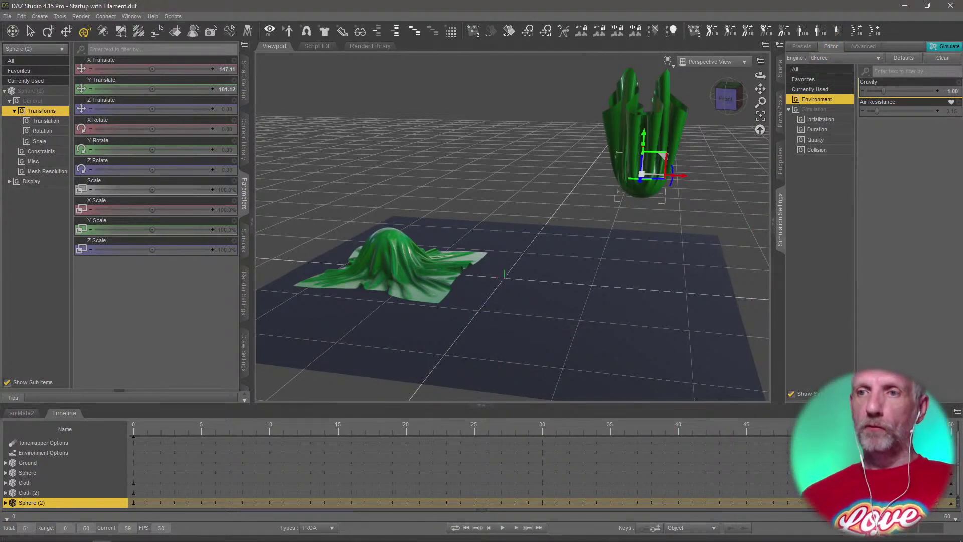
Extend the timeline to 121 total frames, scrub through it to review both cloths' movement, and return to frame 0.
{"action": "left_click_drag", "start_coordinate": [955, 438], "coordinate": [950, 457]}
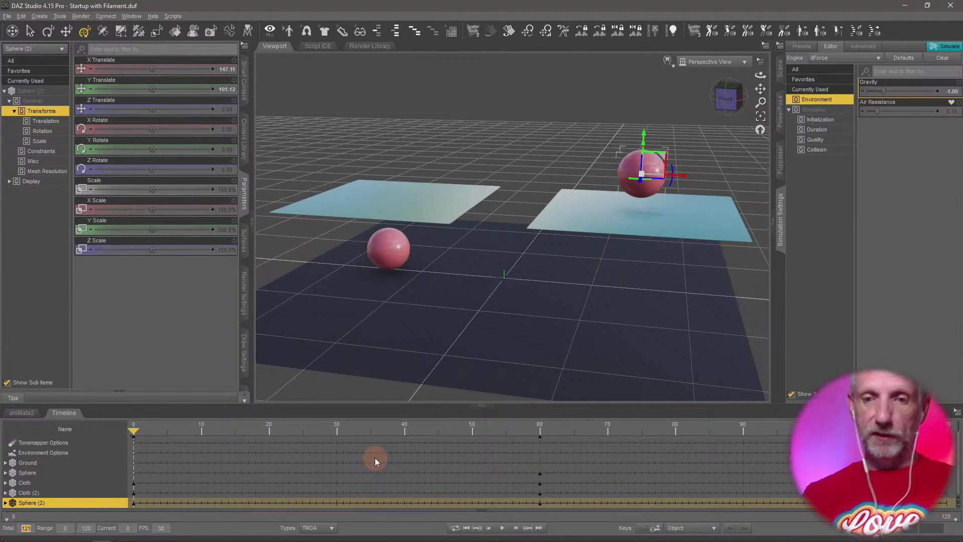
{"action": "left_click_drag", "start_coordinate": [135, 434], "coordinate": [343, 431]}
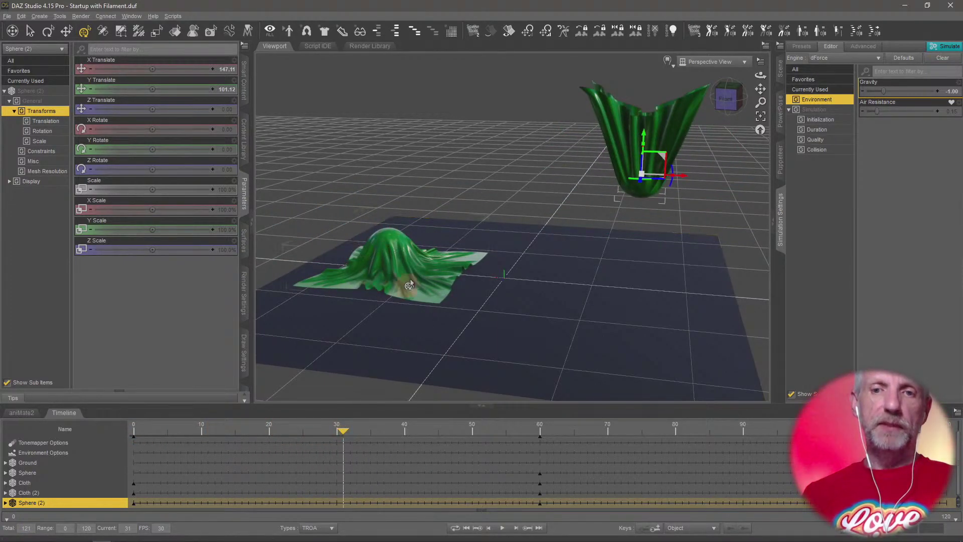
{"action": "mouse_move", "coordinate": [495, 267]}
{"action": "middle_mouse_down"}
{"action": "mouse_move", "coordinate": [460, 271]}
{"action": "mouse_move", "coordinate": [495, 271]}
{"action": "middle_mouse_up"}
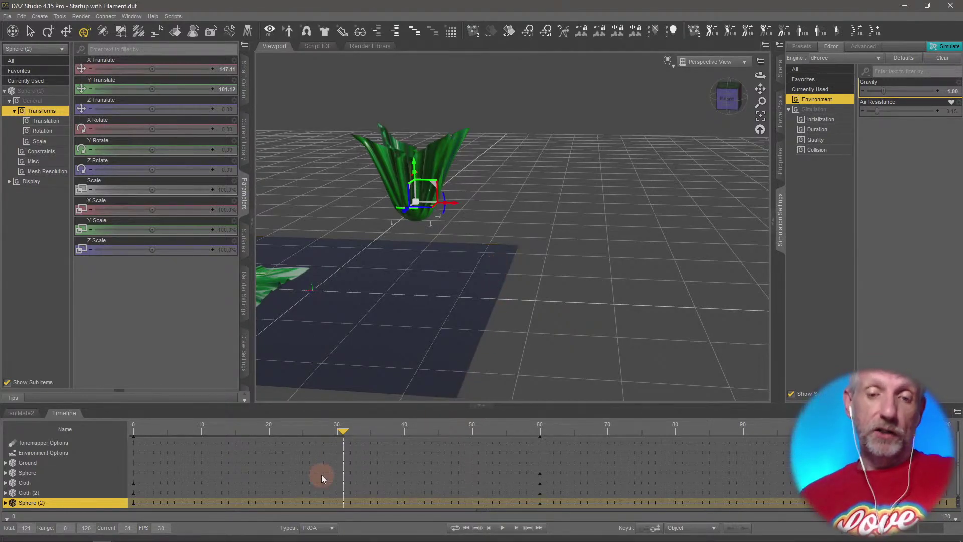
{"action": "left_click_drag", "start_coordinate": [344, 431], "coordinate": [316, 444]}
{"action": "right_click_drag", "start_coordinate": [393, 302], "coordinate": [501, 300]}
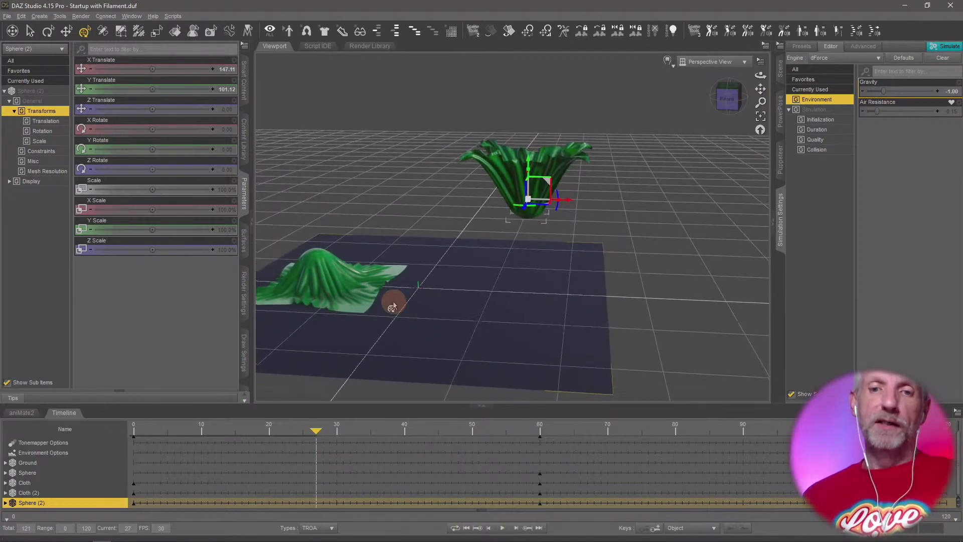
{"action": "left_click_drag", "start_coordinate": [325, 430], "coordinate": [372, 424]}
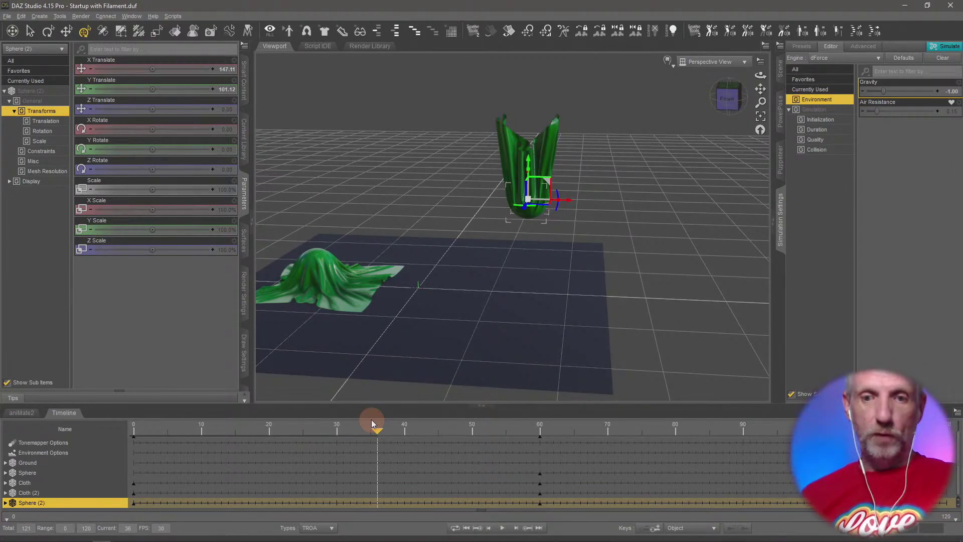
{"action": "left_click_drag", "start_coordinate": [375, 430], "coordinate": [97, 435]}
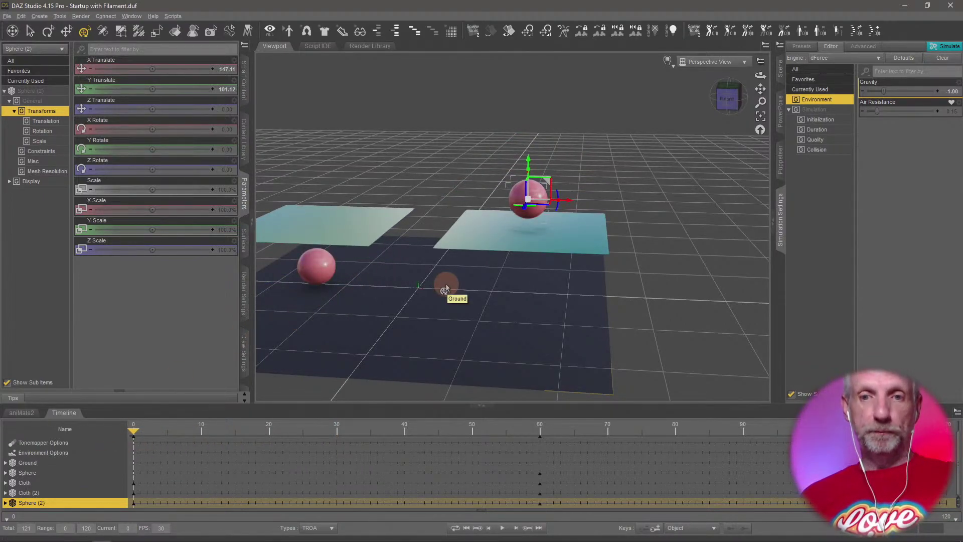
Create a new dForce Wind Node with the Apply Default Settings option.
{"action": "middle_click_drag", "start_coordinate": [446, 288], "coordinate": [435, 294]}
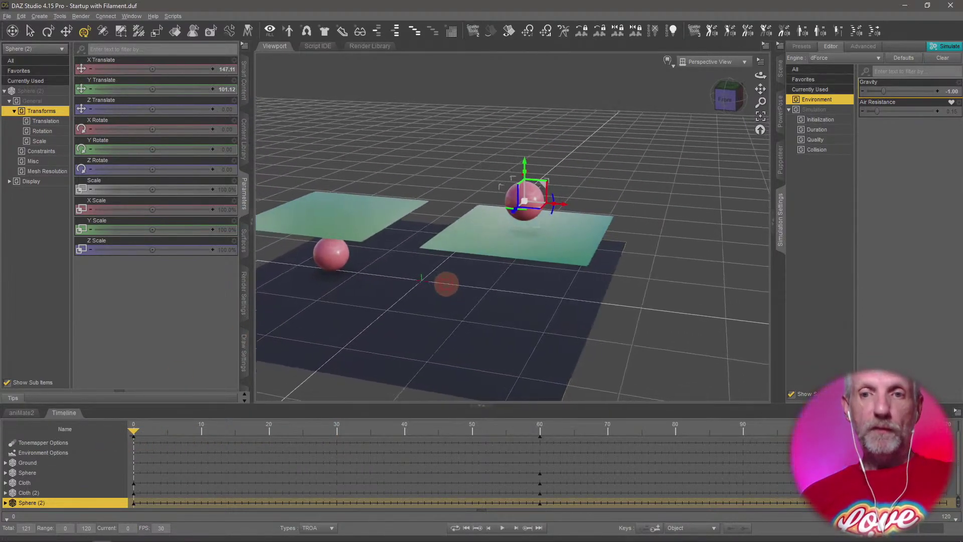
{"action": "left_click", "coordinate": [40, 16]}
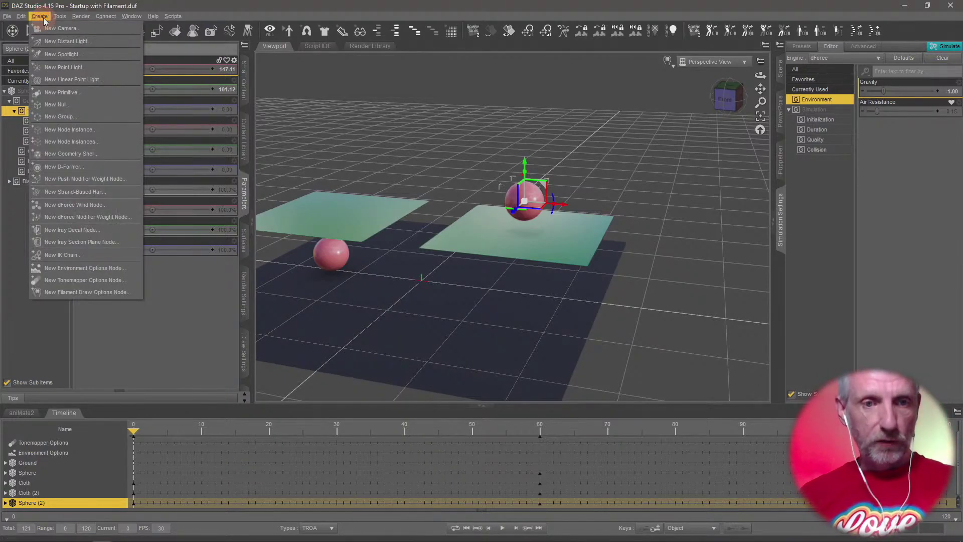
{"action": "left_click", "coordinate": [121, 205]}
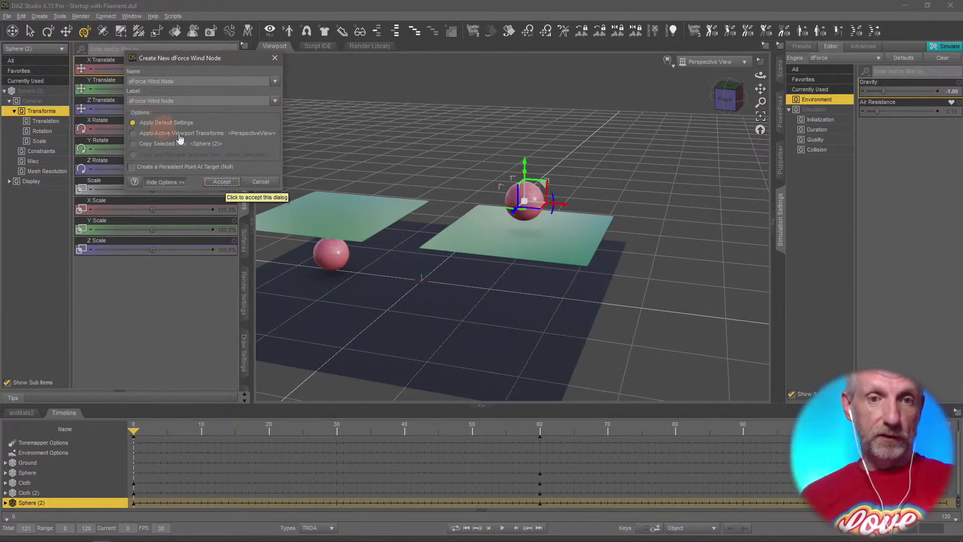
{"action": "left_click", "coordinate": [223, 184]}
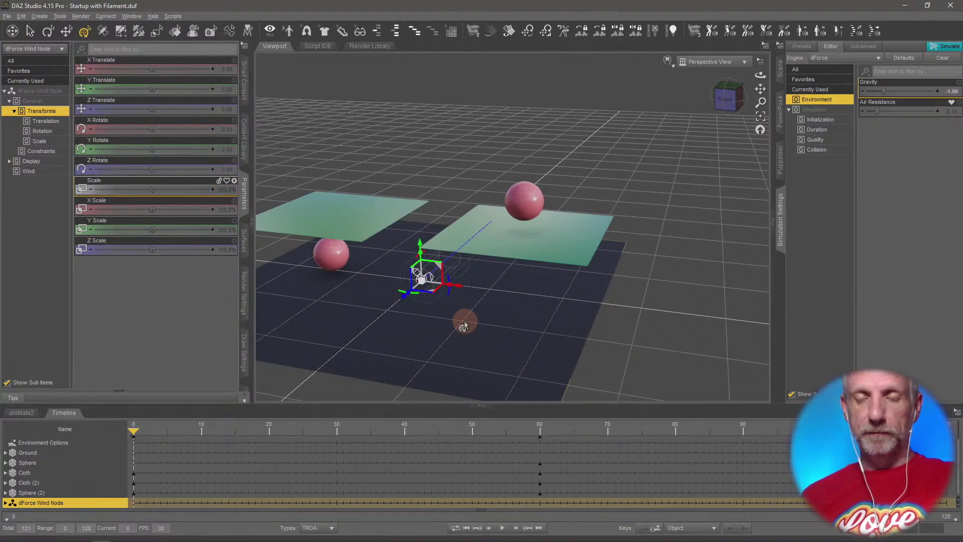
Move the wind node along X past the second cloth, to an X position of about 348.
{"action": "left_click_drag", "start_coordinate": [465, 321], "coordinate": [465, 321], "text": "ctrl+alt"}
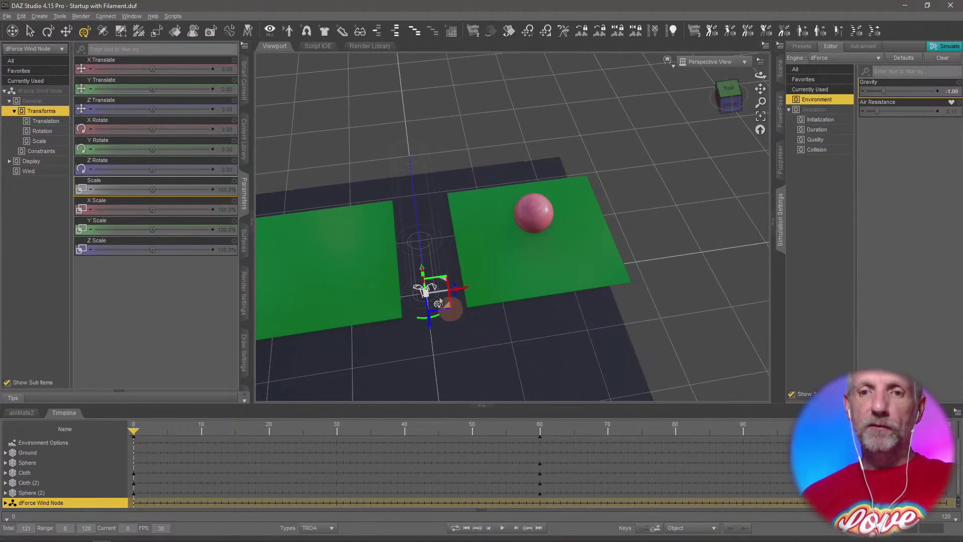
{"action": "left_click_drag", "start_coordinate": [436, 287], "coordinate": [436, 287], "text": "ctrl+alt"}
{"action": "left_click", "coordinate": [781, 69]}
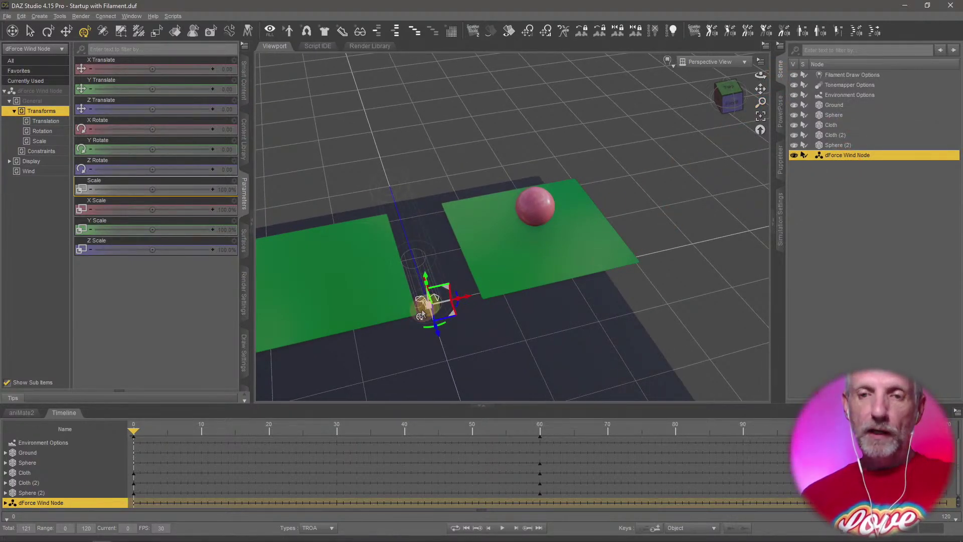
{"action": "left_click_drag", "start_coordinate": [425, 307], "coordinate": [421, 301], "text": "ctrl+alt"}
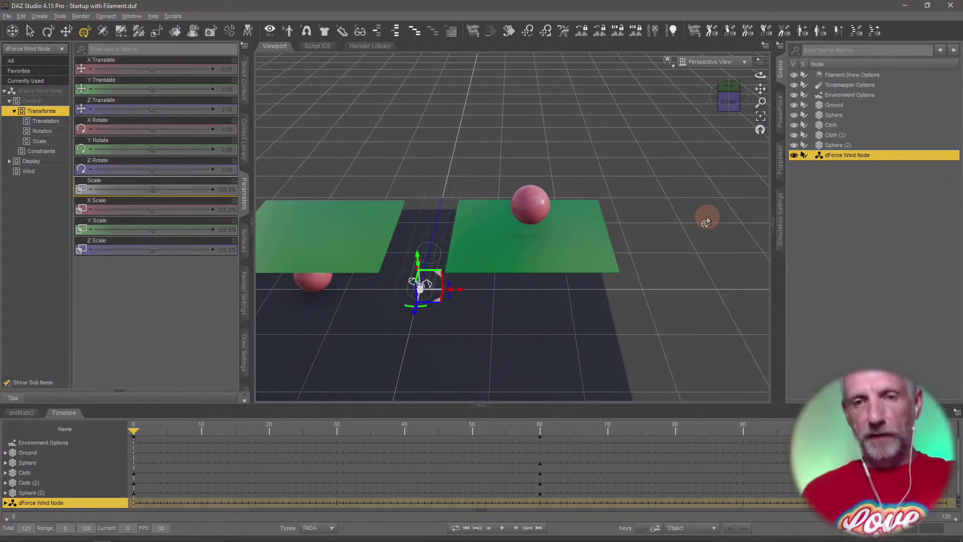
{"action": "middle_click_drag", "start_coordinate": [353, 249], "coordinate": [299, 242]}
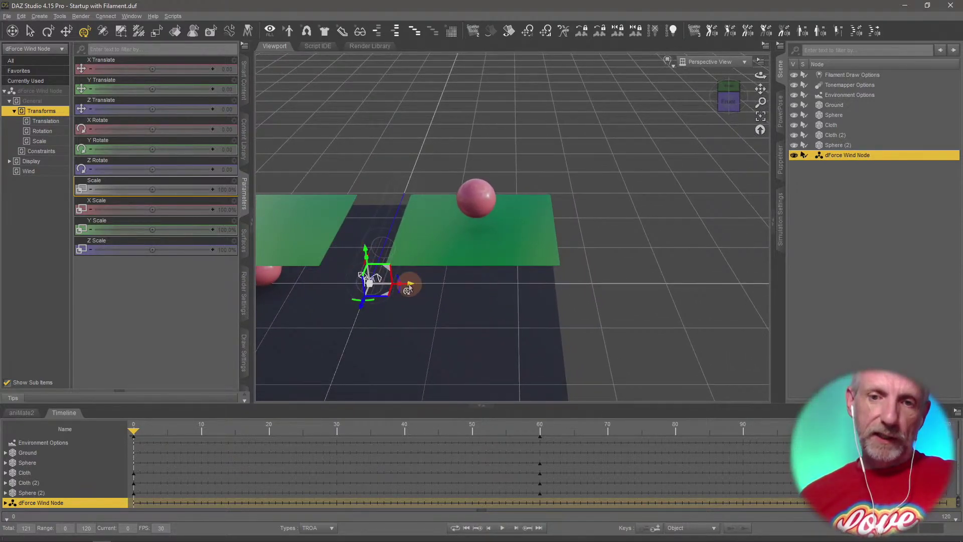
{"action": "left_click_drag", "start_coordinate": [407, 288], "coordinate": [672, 281]}
{"action": "scroll", "coordinate": [664, 286], "scroll_direction": "up", "scroll_amount": 3}
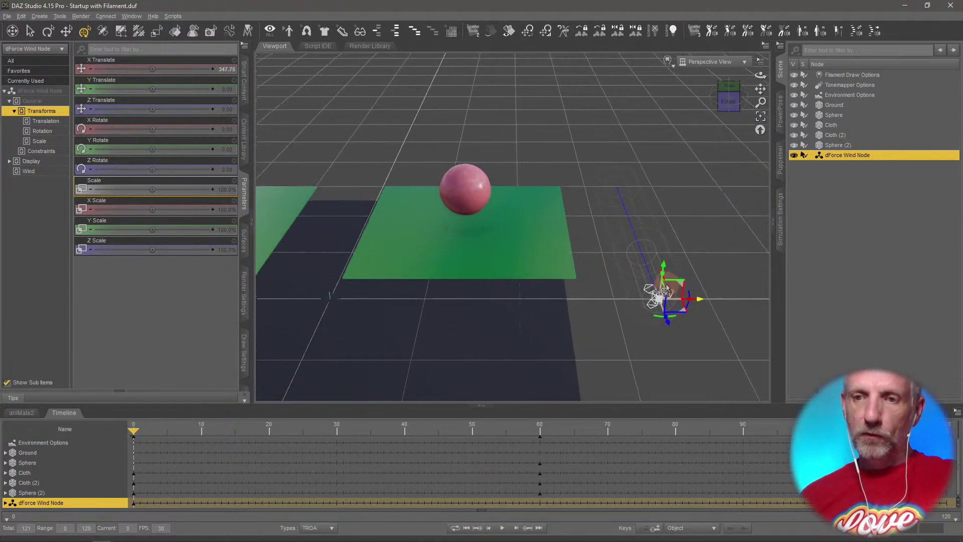
Rotate the wind node 90 degrees about Y to face the second cloth and raise it along Y to about 127.
{"action": "middle_click_drag", "start_coordinate": [666, 289], "coordinate": [664, 282]}
{"action": "left_click_drag", "start_coordinate": [542, 307], "coordinate": [418, 201]}
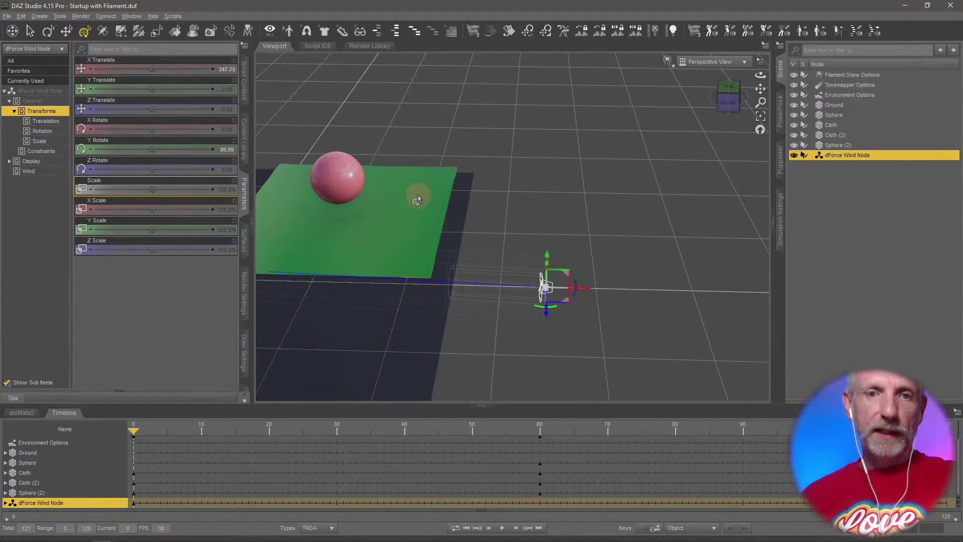
{"action": "left_click", "coordinate": [229, 150]}
{"action": "key", "text": "Return"}
{"action": "left_click", "coordinate": [508, 273]}
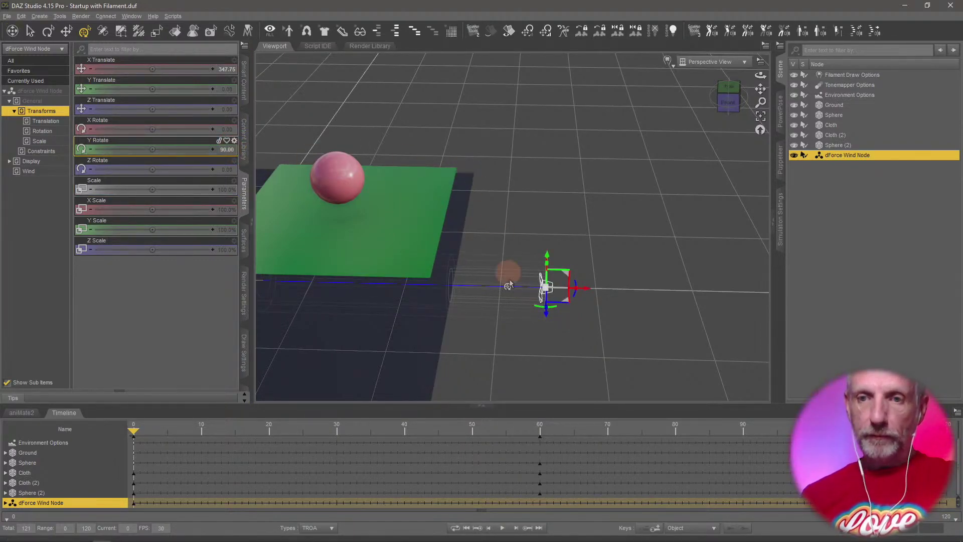
{"action": "left_click_drag", "start_coordinate": [547, 260], "coordinate": [558, 150]}
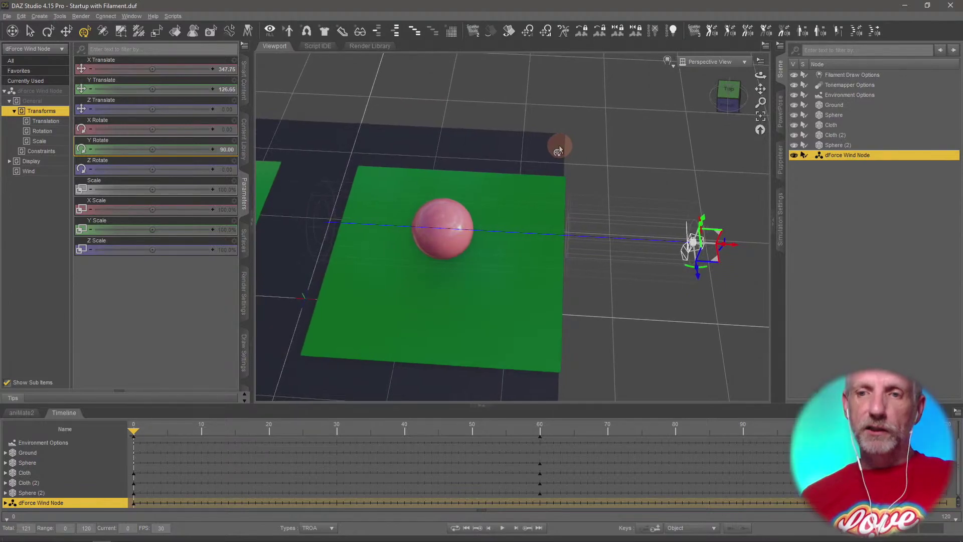
{"action": "left_click_drag", "start_coordinate": [589, 247], "coordinate": [590, 243], "text": "ctrl+alt"}
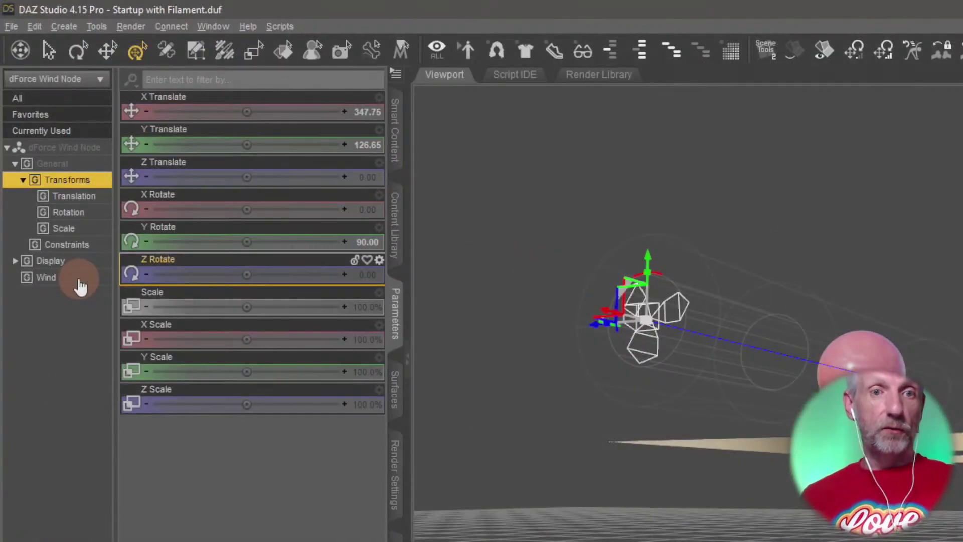
Try a Diameter of about 88 in the wind node's Wind parameters, then reduce it to about 37.
{"action": "left_click", "coordinate": [46, 277]}
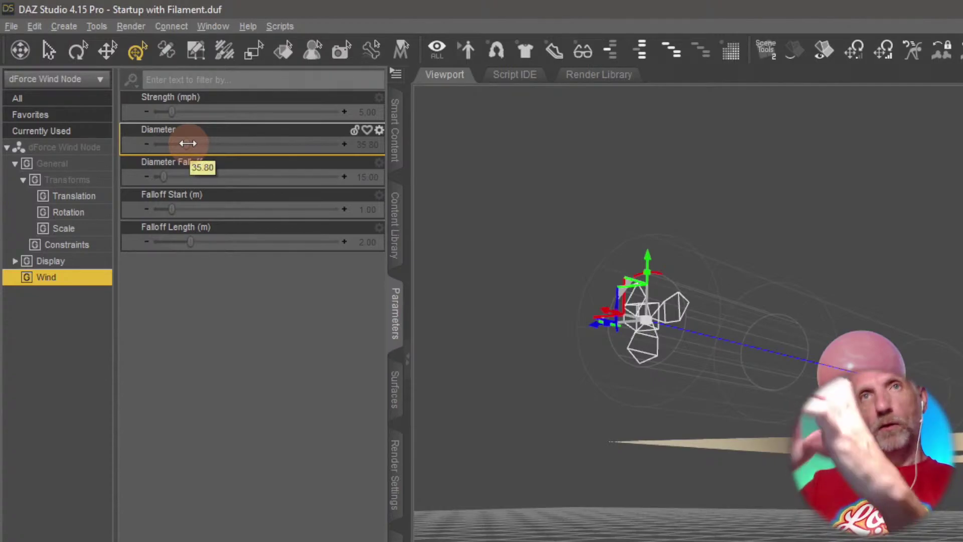
{"action": "left_click_drag", "start_coordinate": [188, 143], "coordinate": [227, 148]}
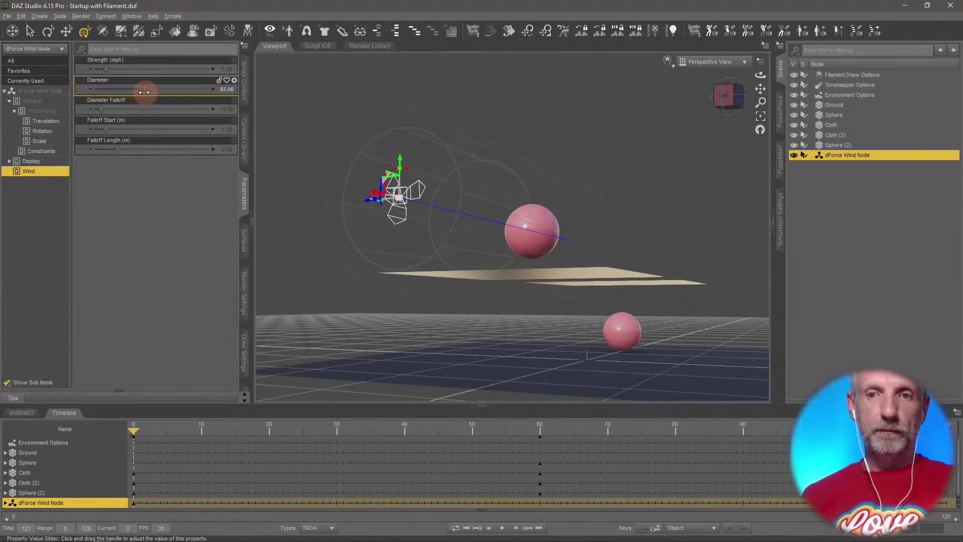
{"action": "left_click_drag", "start_coordinate": [144, 92], "coordinate": [116, 97]}
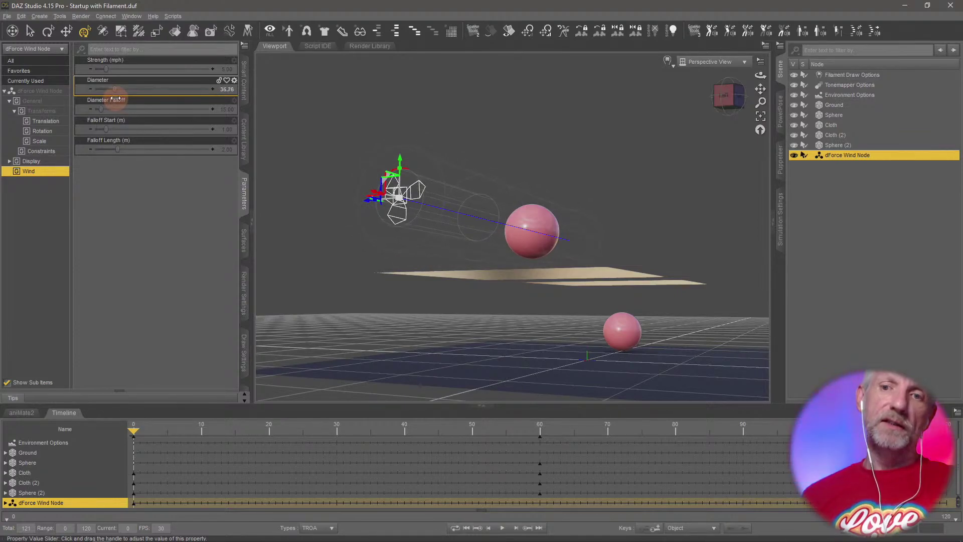
Try larger Diameter values for the wind node, including 80, and settle on 100.
{"action": "left_click_drag", "start_coordinate": [114, 98], "coordinate": [131, 101]}
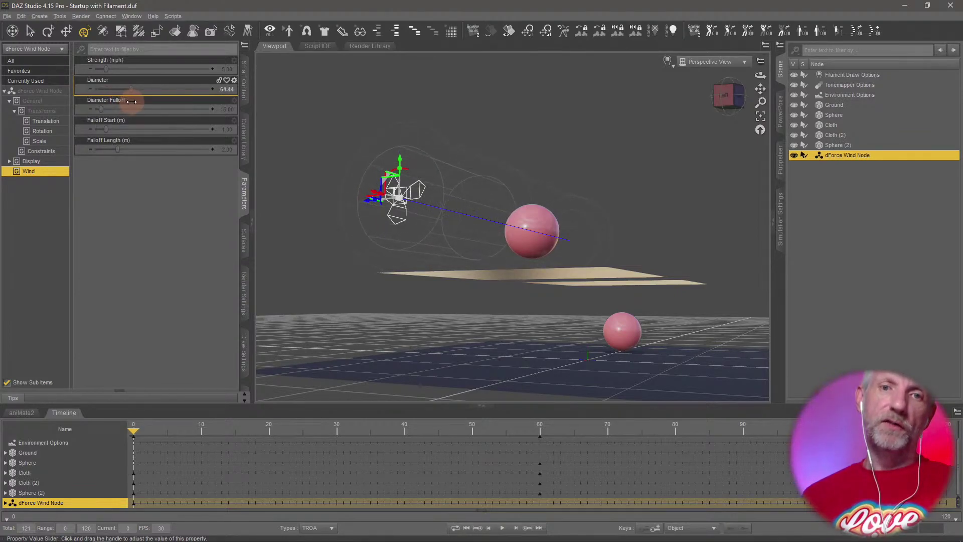
{"action": "left_click", "coordinate": [224, 92]}
{"action": "key", "text": "Return"}
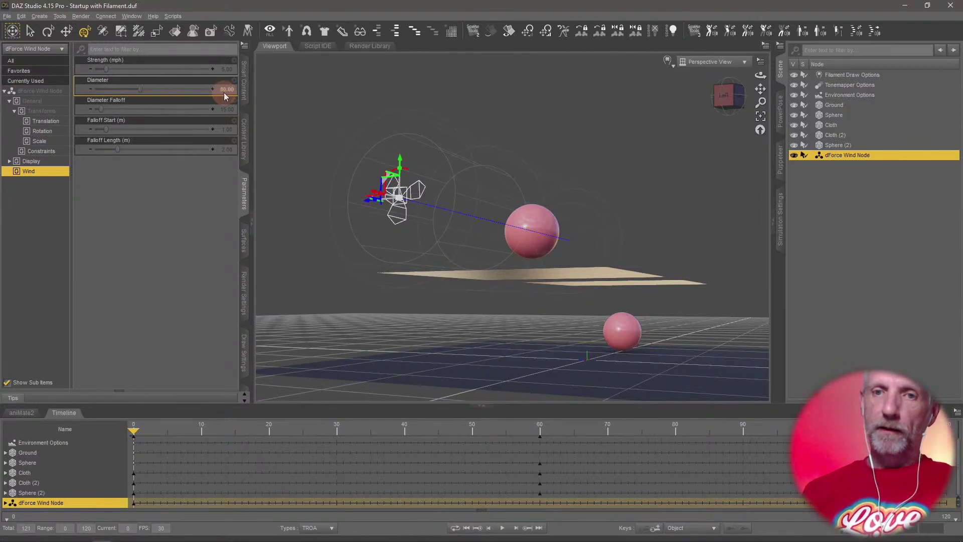
{"action": "middle_click_drag", "start_coordinate": [408, 179], "coordinate": [346, 143]}
{"action": "left_click", "coordinate": [226, 93]}
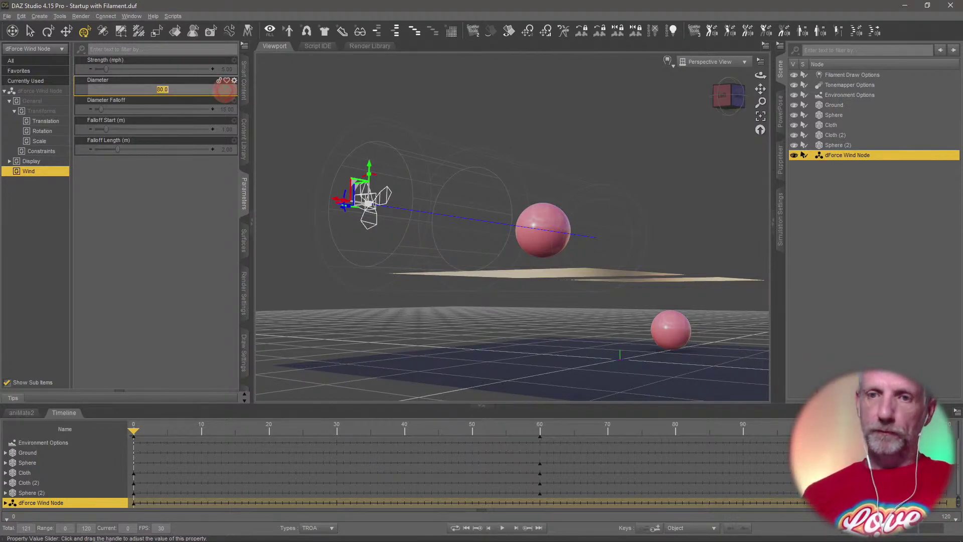
{"action": "type", "text": "100"}
{"action": "key", "text": "Return"}
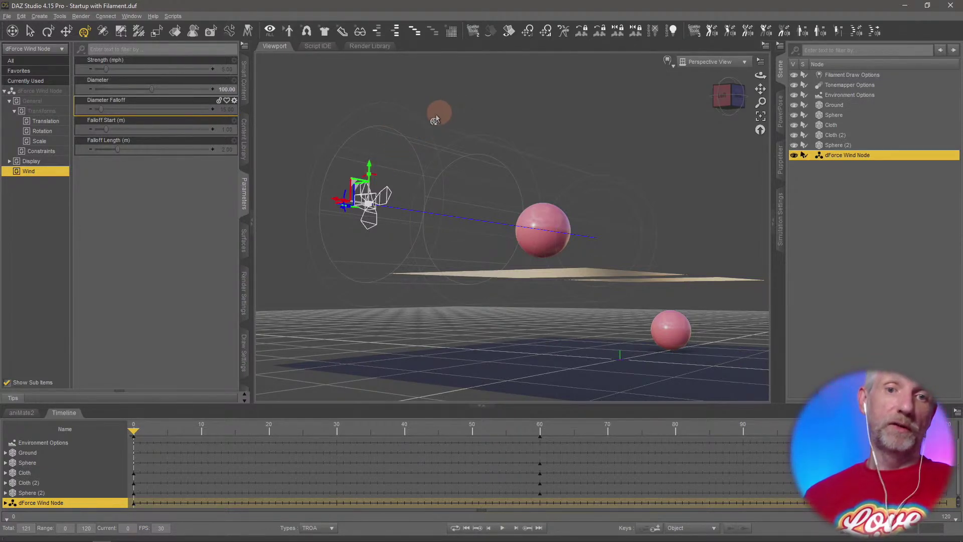
Try a Falloff Start of about 2.53 m for the wind node, then reduce it to about 1 m.
{"action": "left_click_drag", "start_coordinate": [499, 215], "coordinate": [524, 213], "text": "alt"}
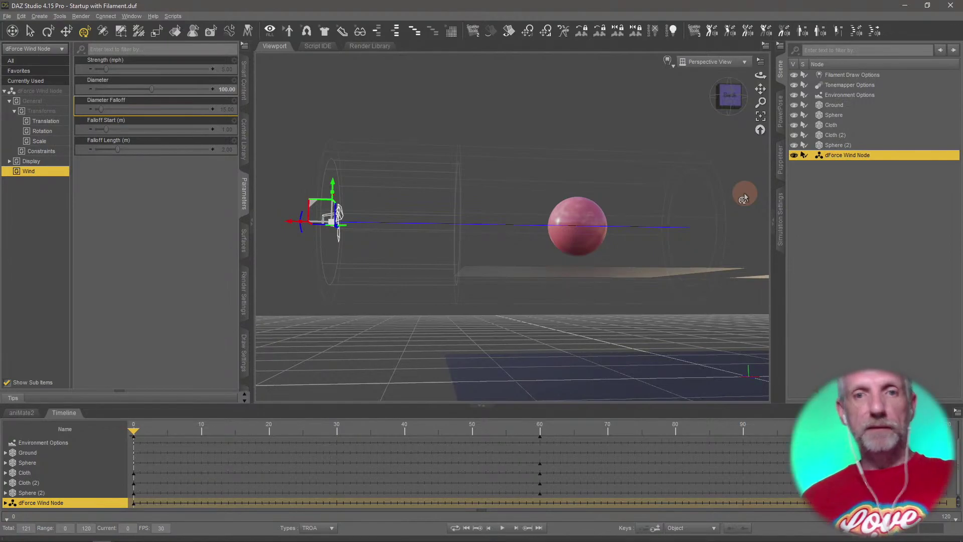
{"action": "left_click_drag", "start_coordinate": [425, 176], "coordinate": [410, 195], "text": "alt"}
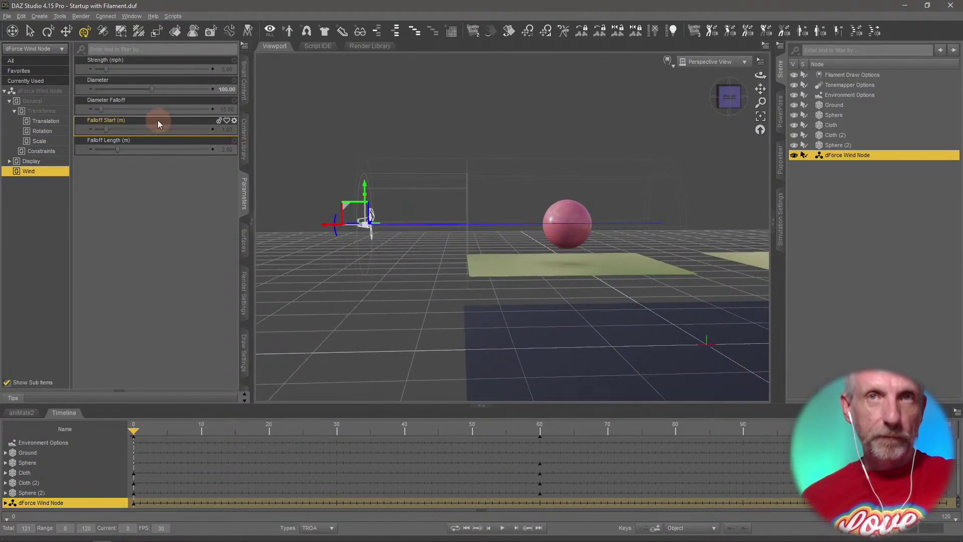
{"action": "left_click", "coordinate": [111, 139]}
{"action": "left_click", "coordinate": [111, 132]}
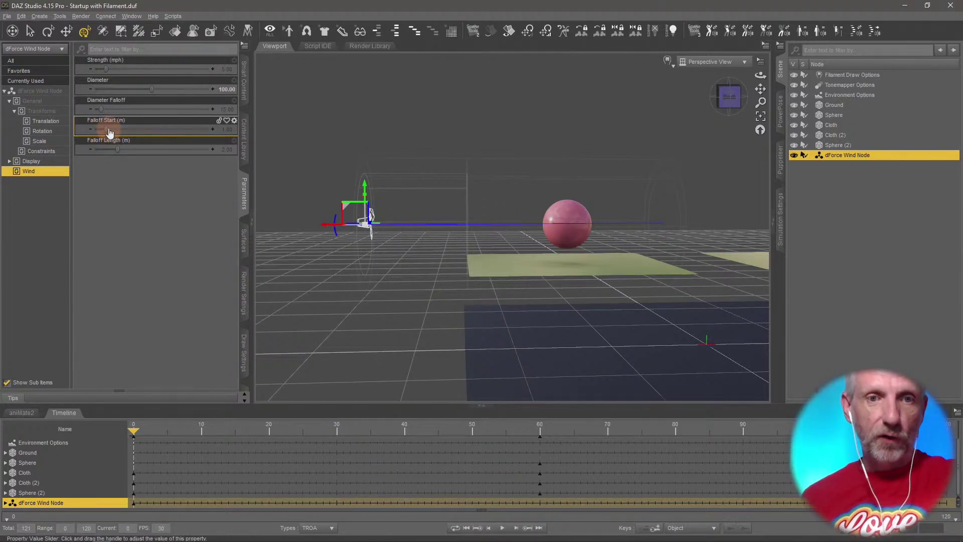
{"action": "mouse_move", "coordinate": [110, 127]}
{"action": "left_mouse_down"}
{"action": "mouse_move", "coordinate": [133, 131]}
{"action": "mouse_move", "coordinate": [111, 130]}
{"action": "mouse_move", "coordinate": [123, 134]}
{"action": "left_mouse_up"}
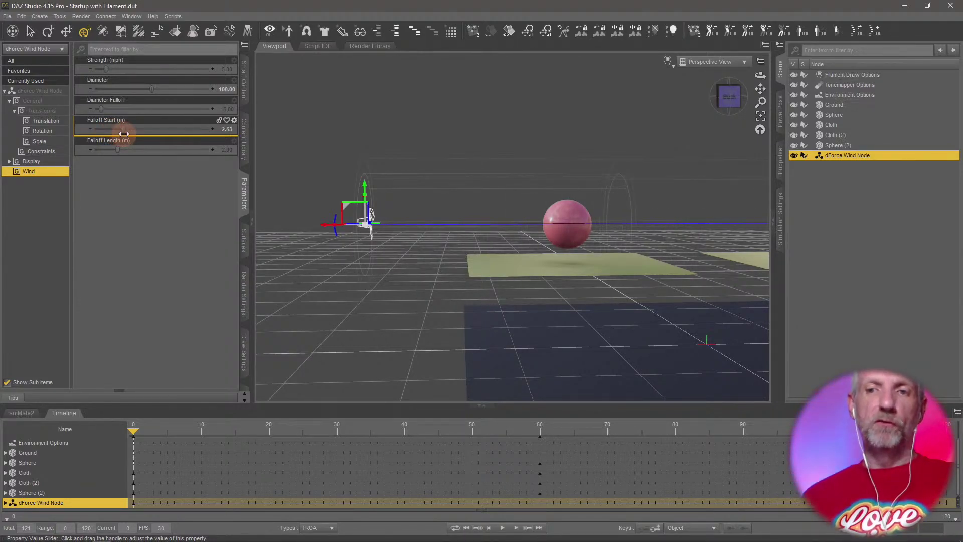
{"action": "left_click_drag", "start_coordinate": [124, 134], "coordinate": [104, 134]}
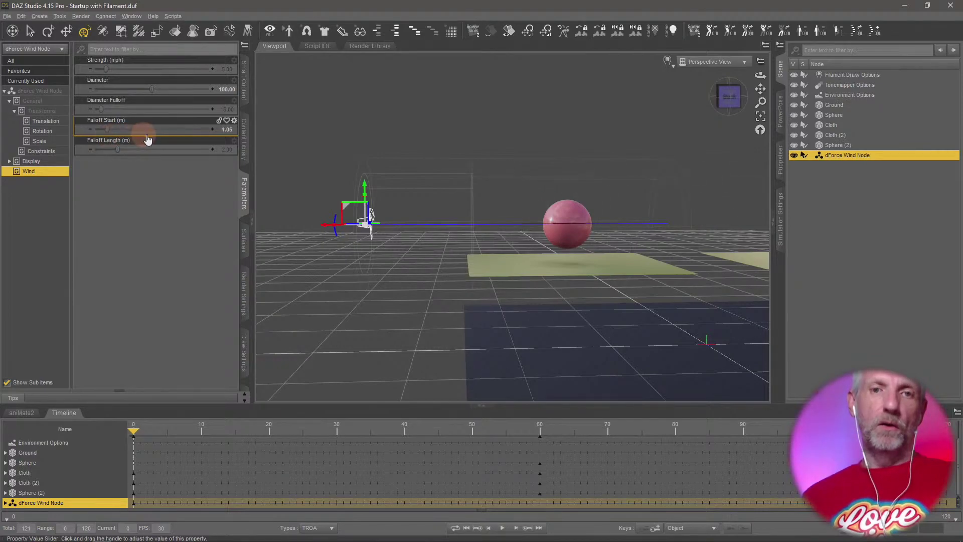
Shorten the wind node's Falloff Length to about 0.39 m and extend its Falloff Start to about 2.93 m.
{"action": "left_click", "coordinate": [118, 143]}
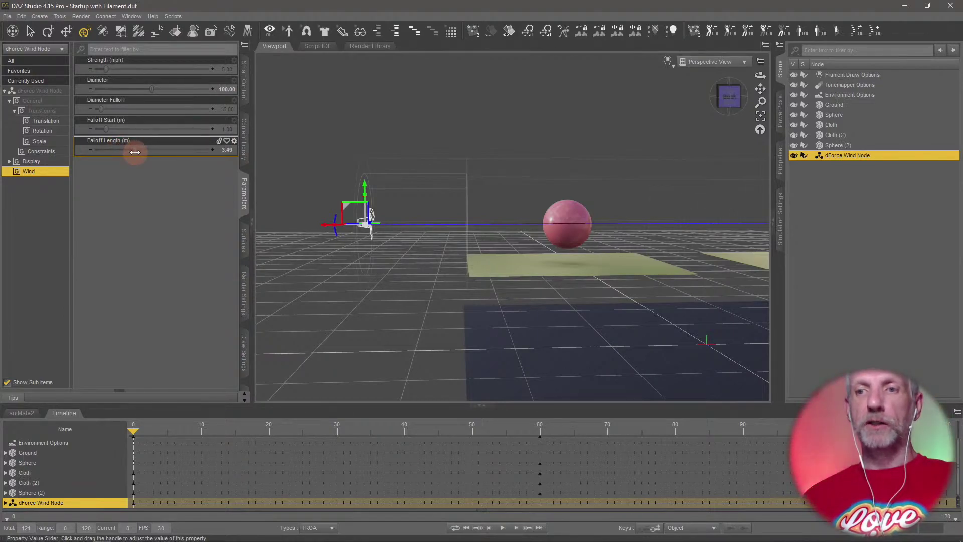
{"action": "left_click_drag", "start_coordinate": [135, 151], "coordinate": [103, 151]}
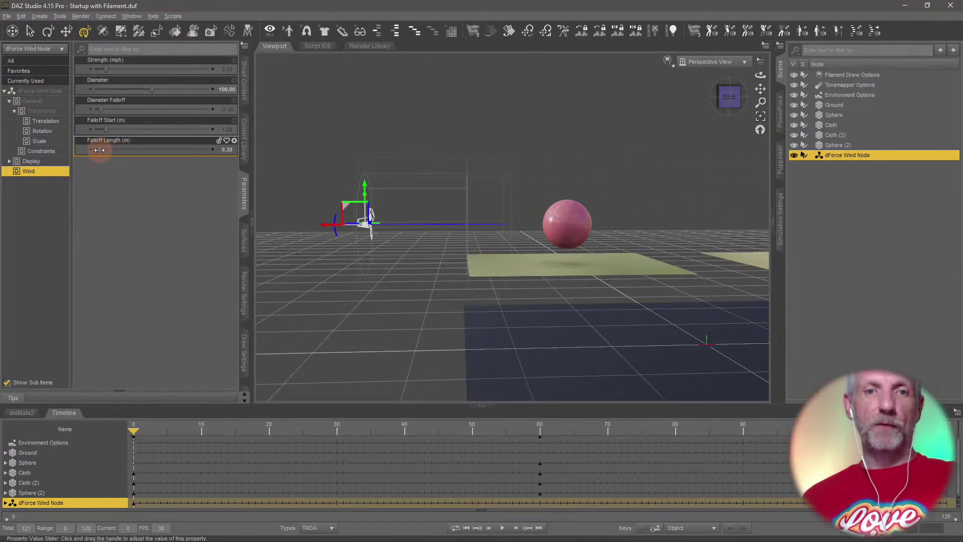
{"action": "left_click", "coordinate": [106, 132]}
{"action": "left_click_drag", "start_coordinate": [106, 131], "coordinate": [129, 136]}
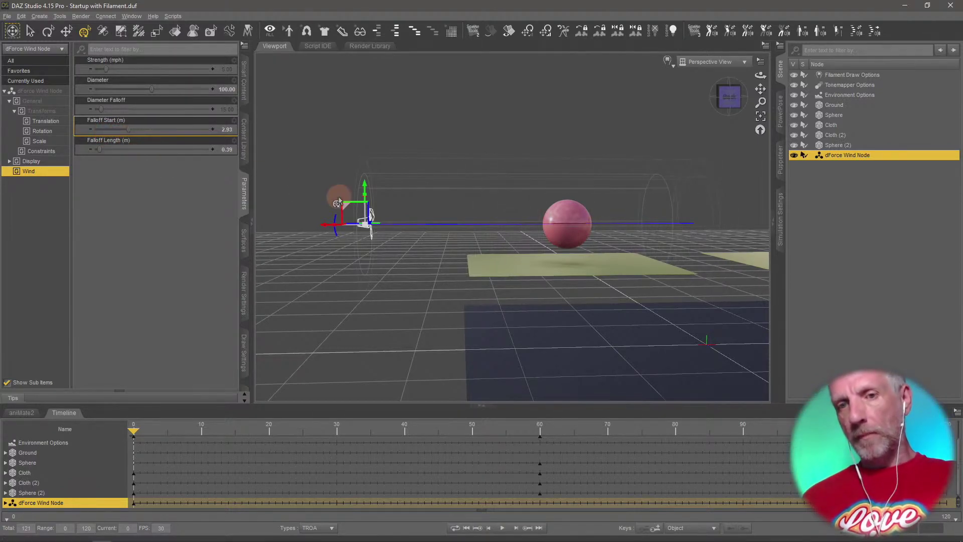
{"action": "middle_click_drag", "start_coordinate": [339, 197], "coordinate": [338, 196]}
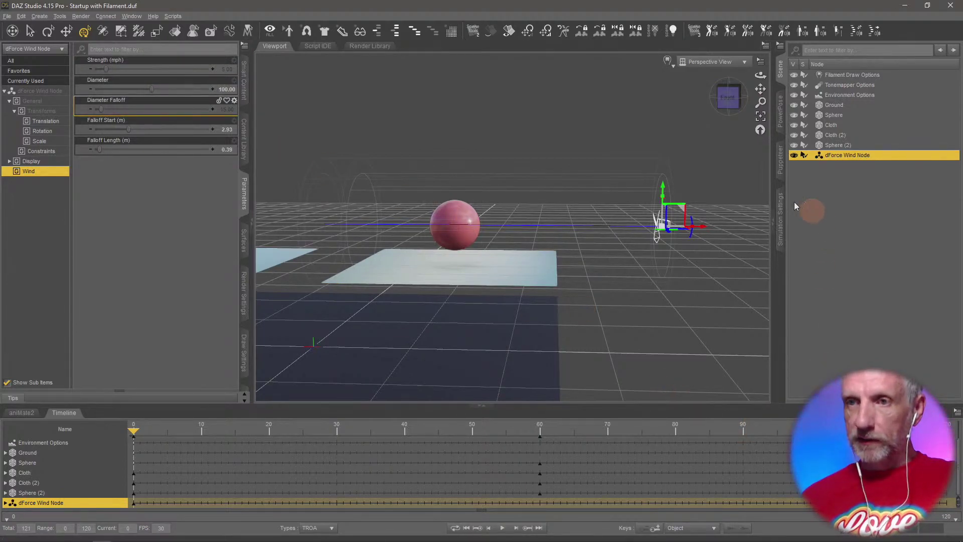
Run the dForce simulation with the wind node, play back the cloth animation and return to the first frame.
{"action": "left_click", "coordinate": [781, 220]}
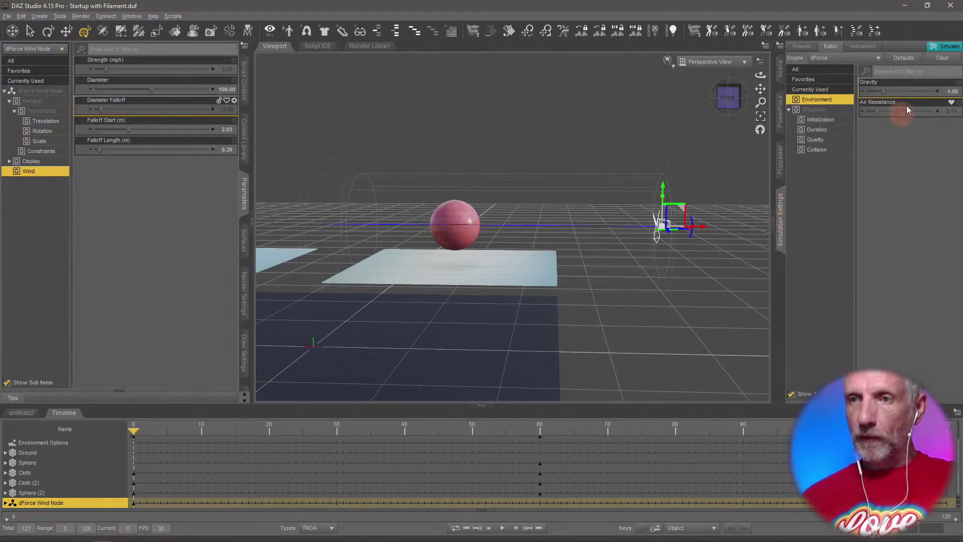
{"action": "left_click", "coordinate": [948, 46]}
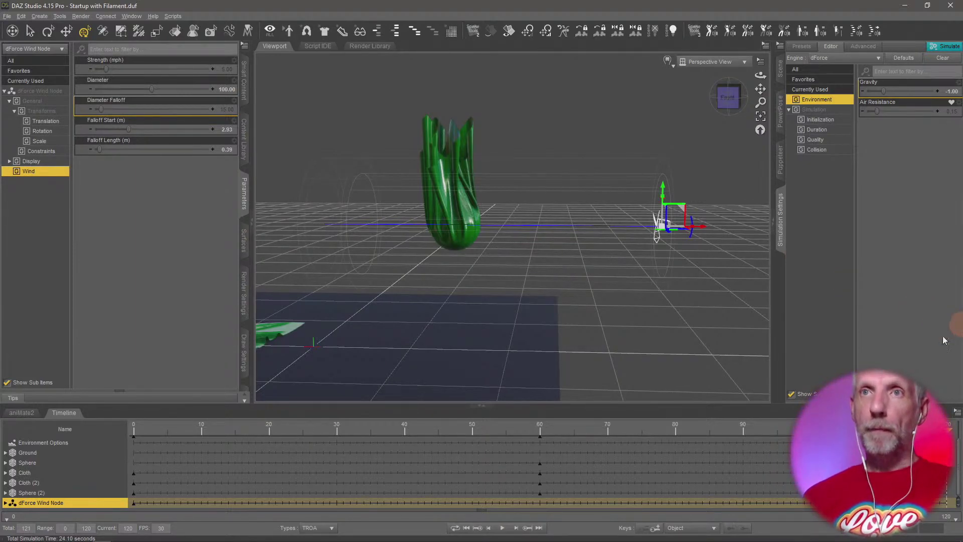
{"action": "left_click_drag", "start_coordinate": [797, 439], "coordinate": [385, 460]}
{"action": "left_click", "coordinate": [502, 528]}
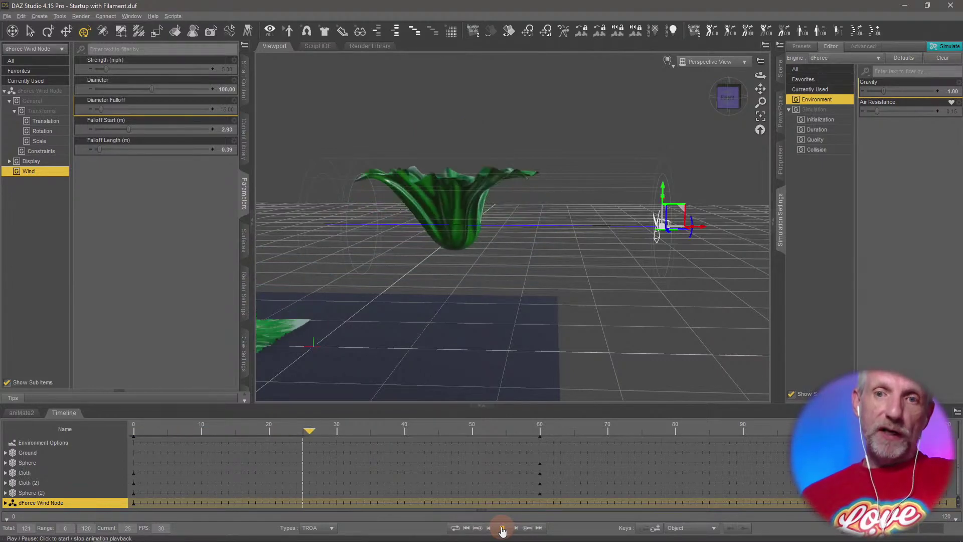
{"action": "left_click", "coordinate": [502, 527]}
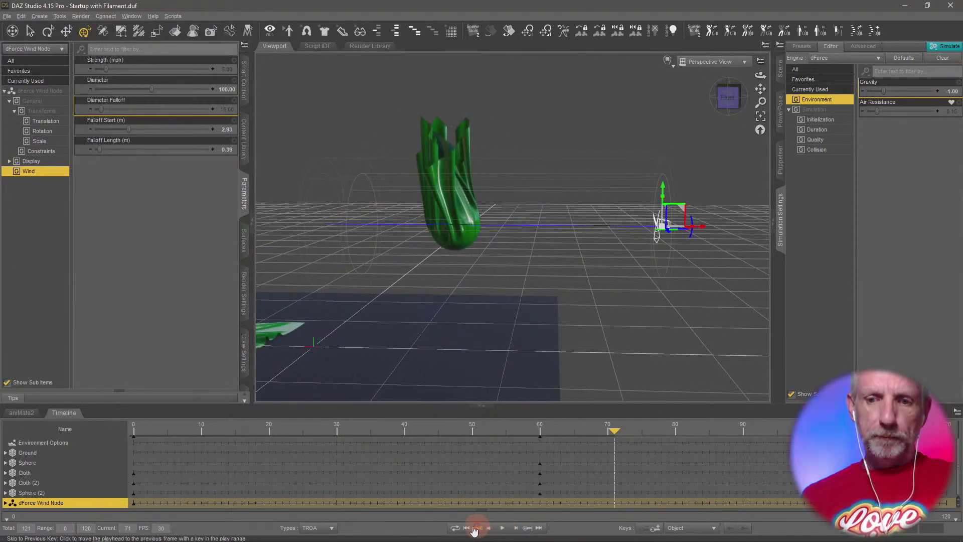
{"action": "left_click", "coordinate": [466, 528]}
Set the wind node's Strength to 10 mph and run the simulation again.
{"action": "left_click", "coordinate": [203, 70]}
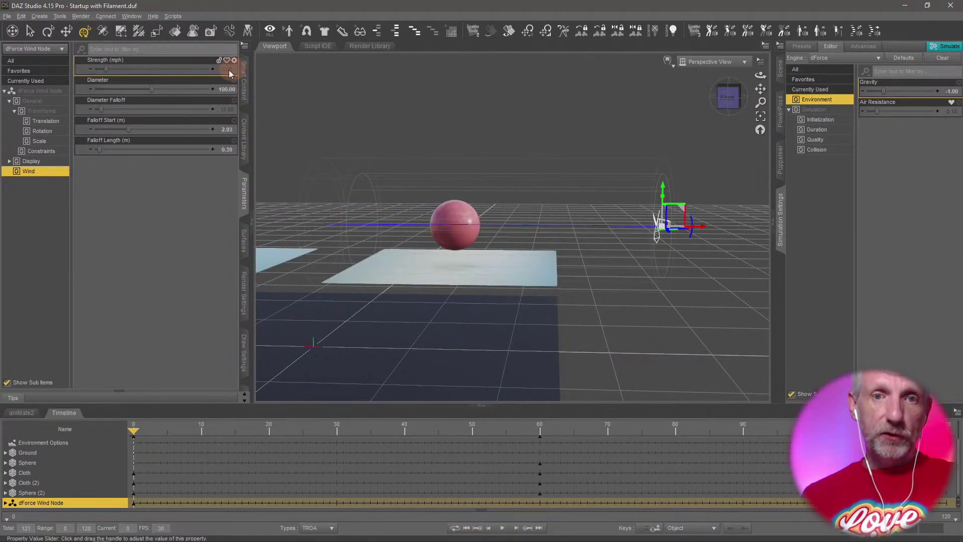
{"action": "type", "text": "10"}
{"action": "left_click", "coordinate": [184, 233]}
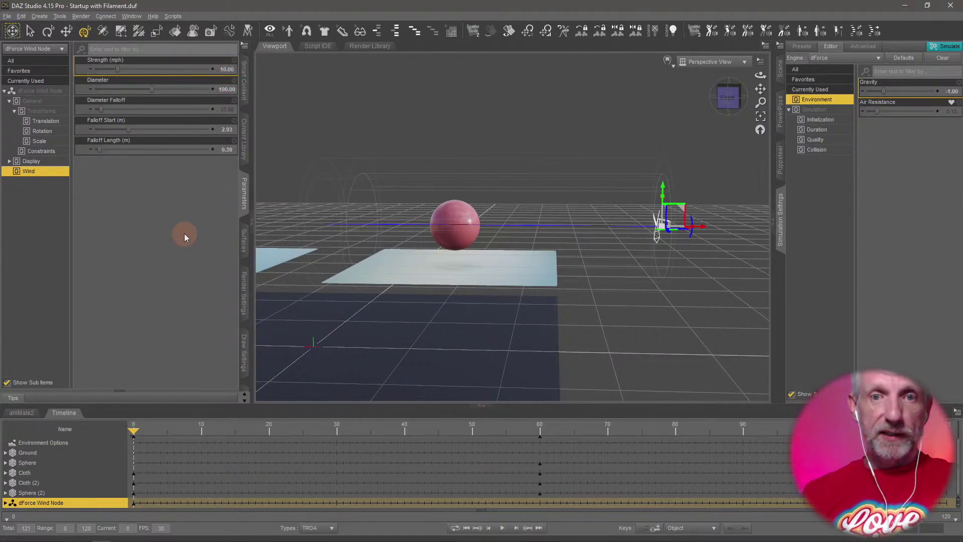
{"action": "left_click", "coordinate": [943, 47]}
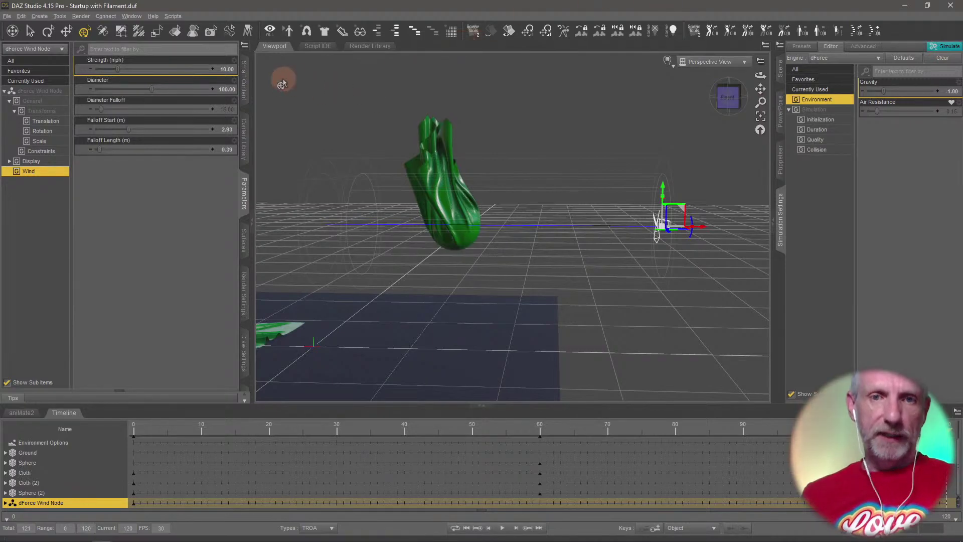
Try another simulation with the wind node's Strength raised to 20 mph.
{"action": "left_click", "coordinate": [229, 71]}
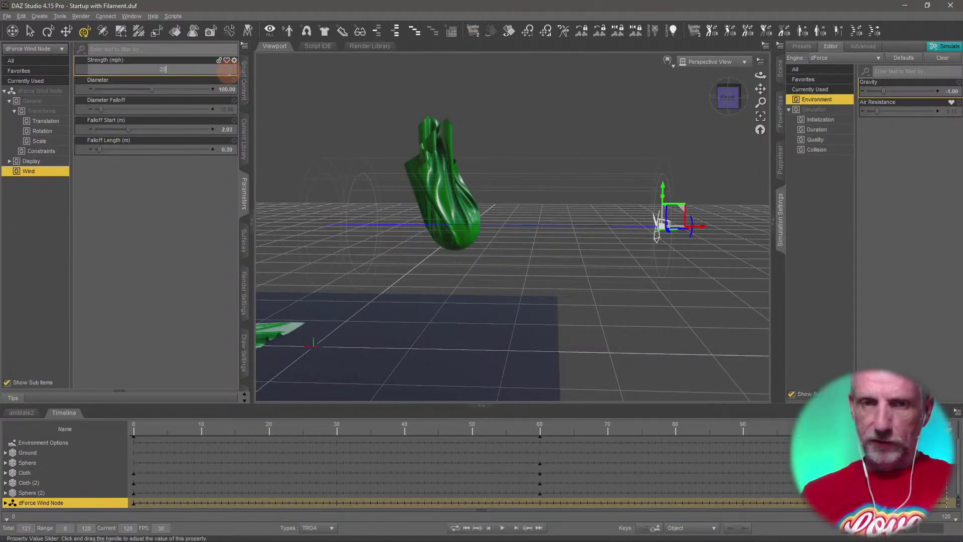
{"action": "type", "text": "20"}
{"action": "key", "text": "Return"}
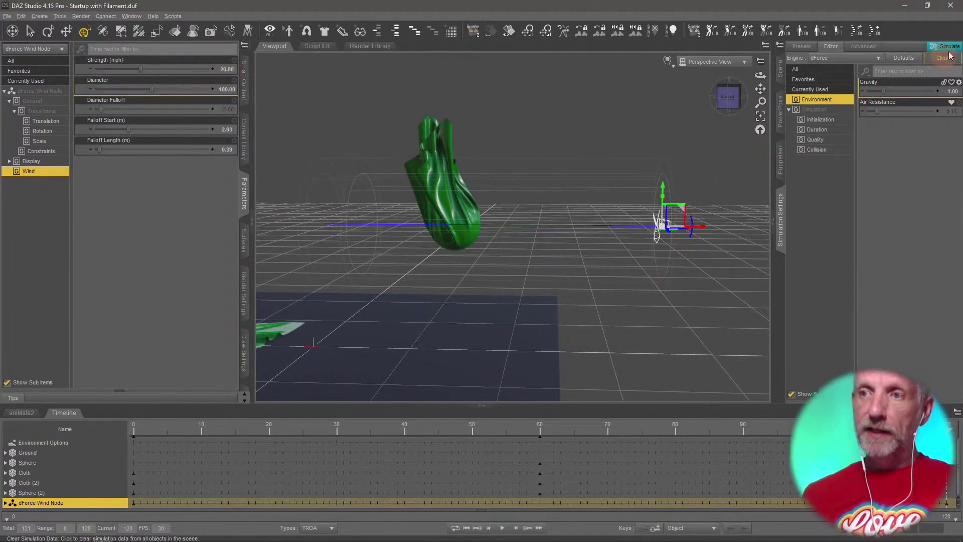
{"action": "left_click", "coordinate": [946, 46]}
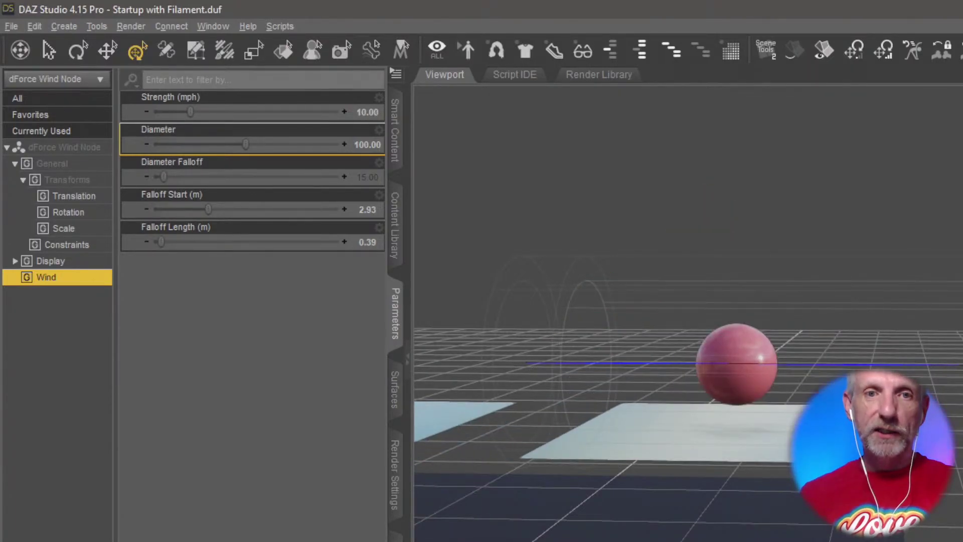
Set the wind node's Strength to 20 mph from the first frame and run the dForce simulation.
{"action": "left_click", "coordinate": [364, 112]}
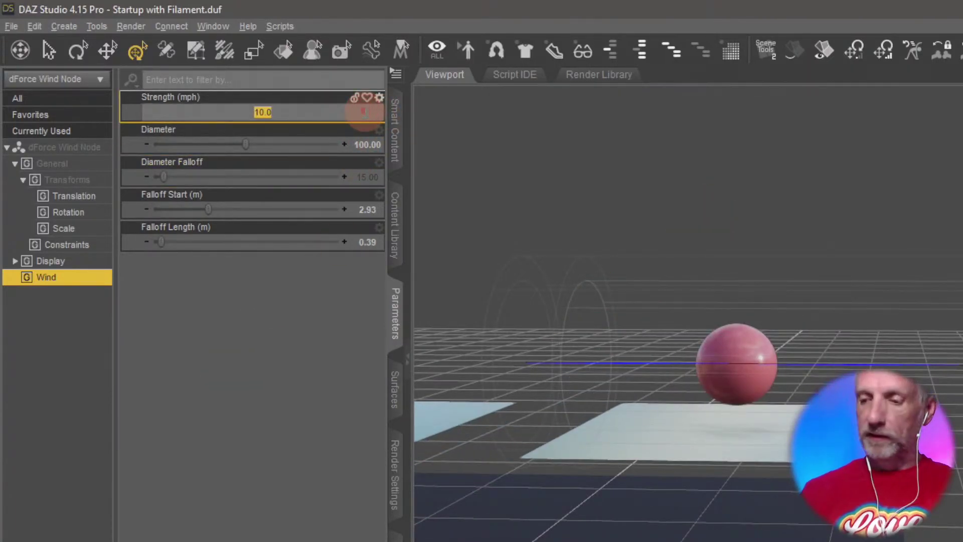
{"action": "type", "text": "20"}
{"action": "key", "text": "Return"}
{"action": "left_click", "coordinate": [373, 482]}
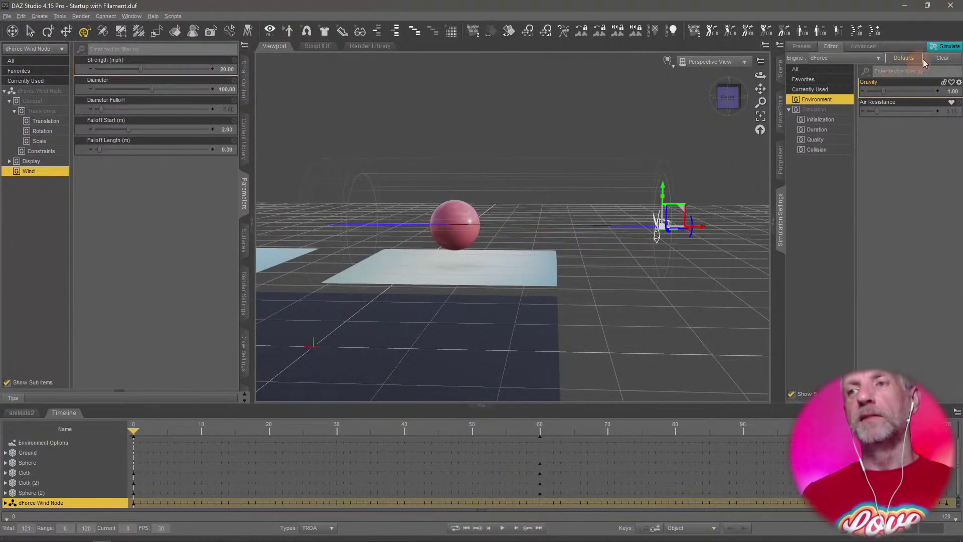
{"action": "left_click", "coordinate": [945, 46]}
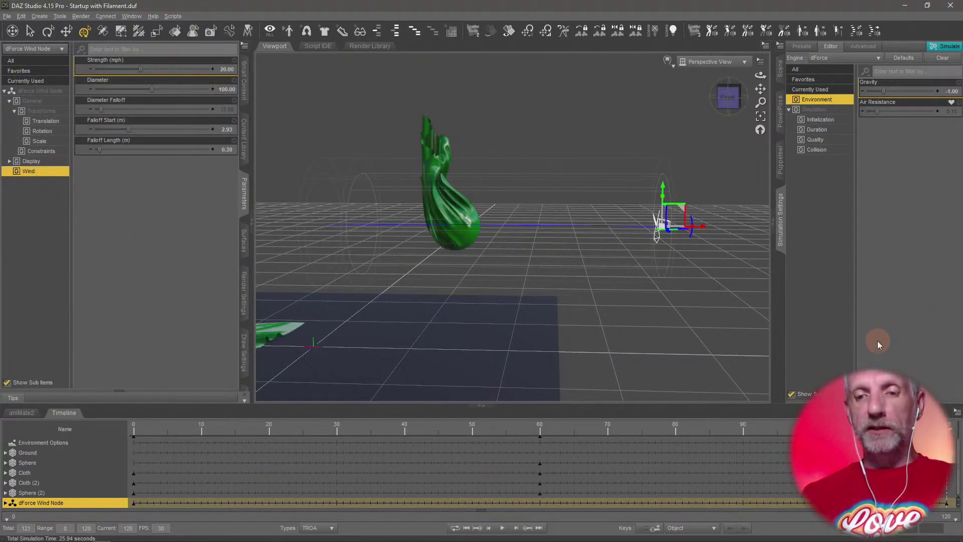
Play back the simulated animation to examine the wind's effect on the cloth, then return to the first frame.
{"action": "left_click", "coordinate": [502, 528]}
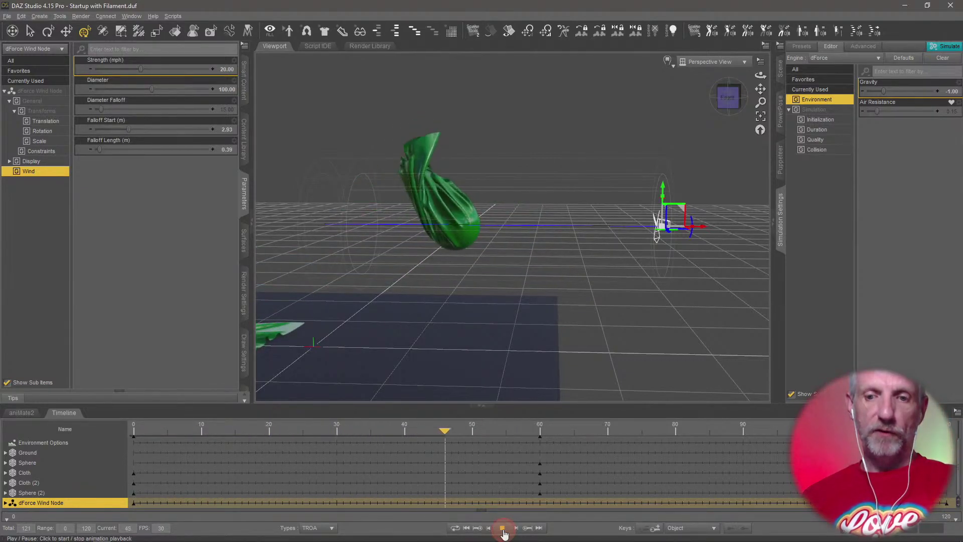
{"action": "left_click", "coordinate": [502, 529]}
{"action": "left_click", "coordinate": [466, 528]}
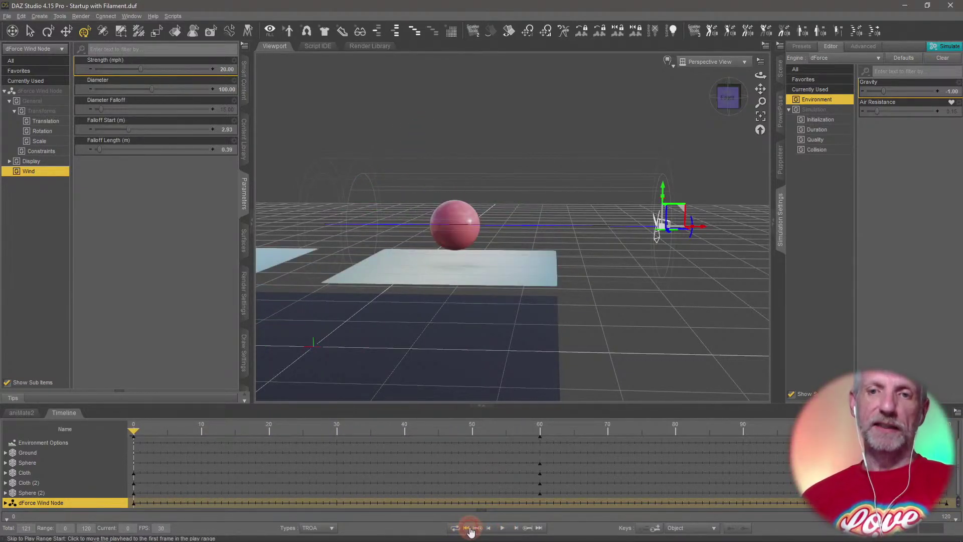
Save the scene as Ball Scene in the dForce Stream folder on the Desktop.
{"action": "left_click", "coordinate": [5, 17]}
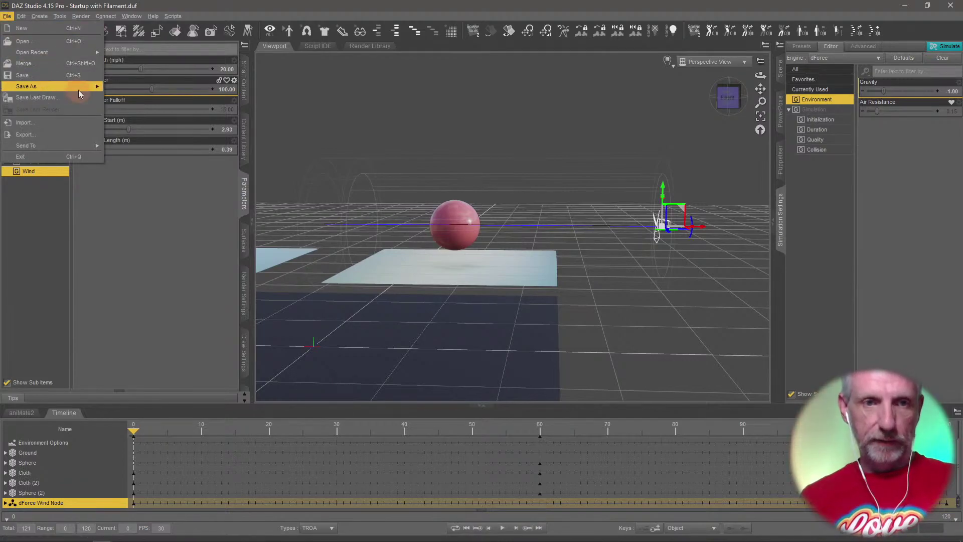
{"action": "mouse_move", "coordinate": [79, 89]}
{"action": "left_click", "coordinate": [141, 88]}
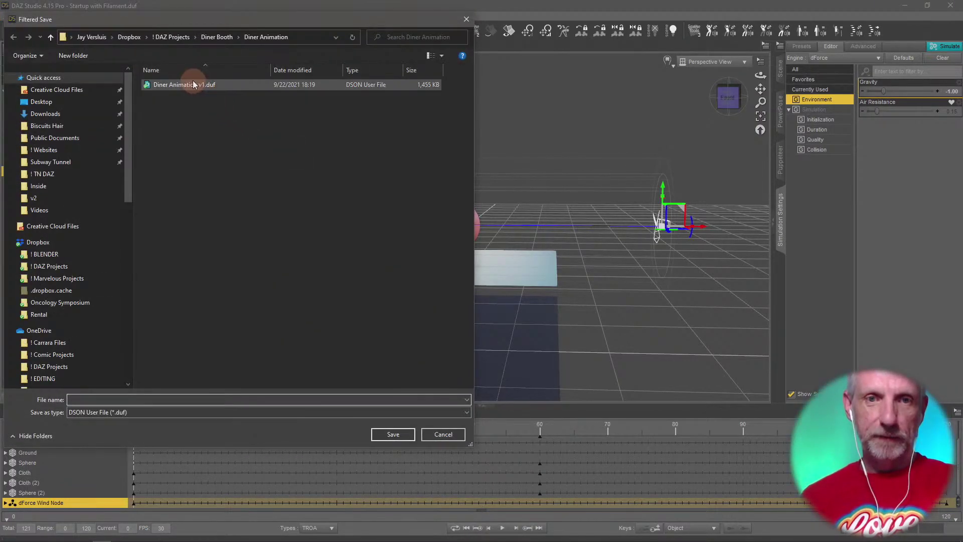
{"action": "left_click", "coordinate": [81, 105]}
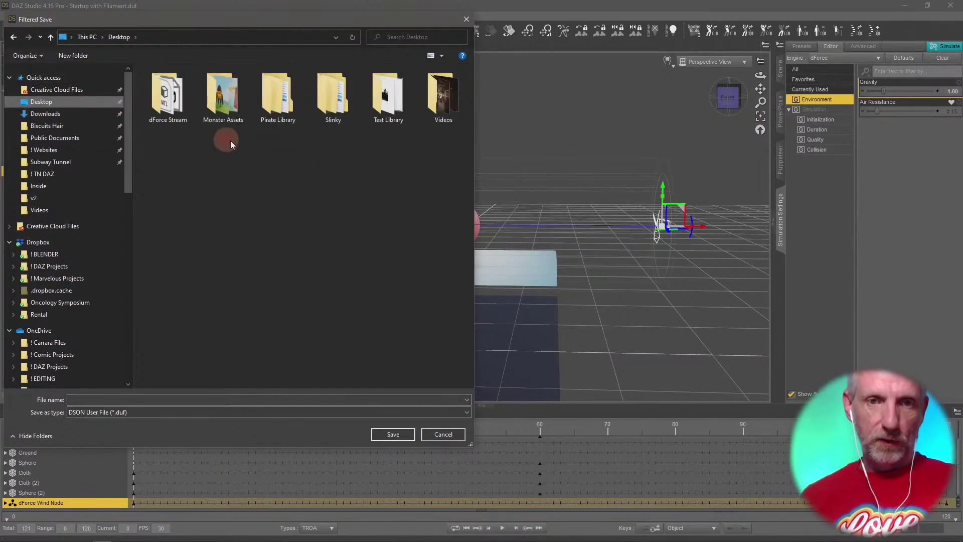
{"action": "double_click", "coordinate": [184, 108]}
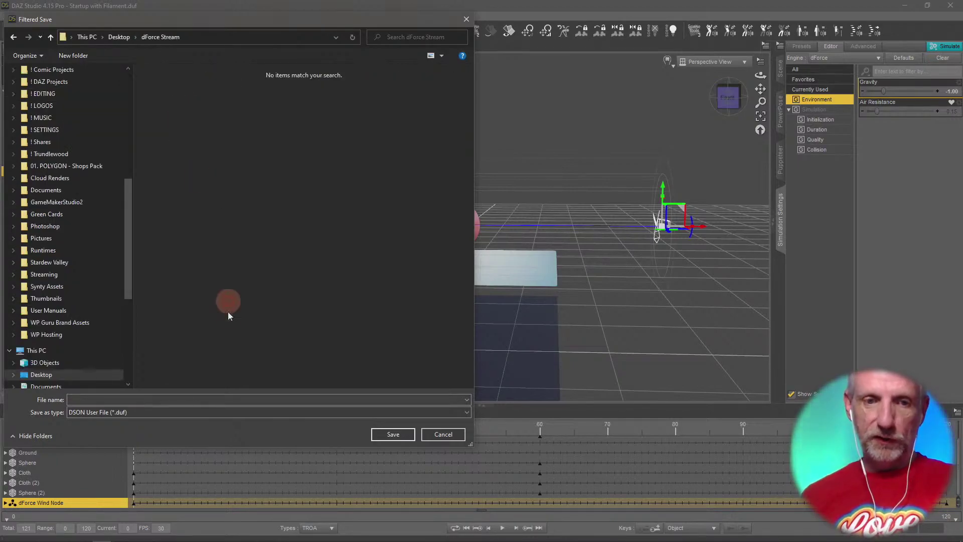
{"action": "left_click", "coordinate": [257, 400]}
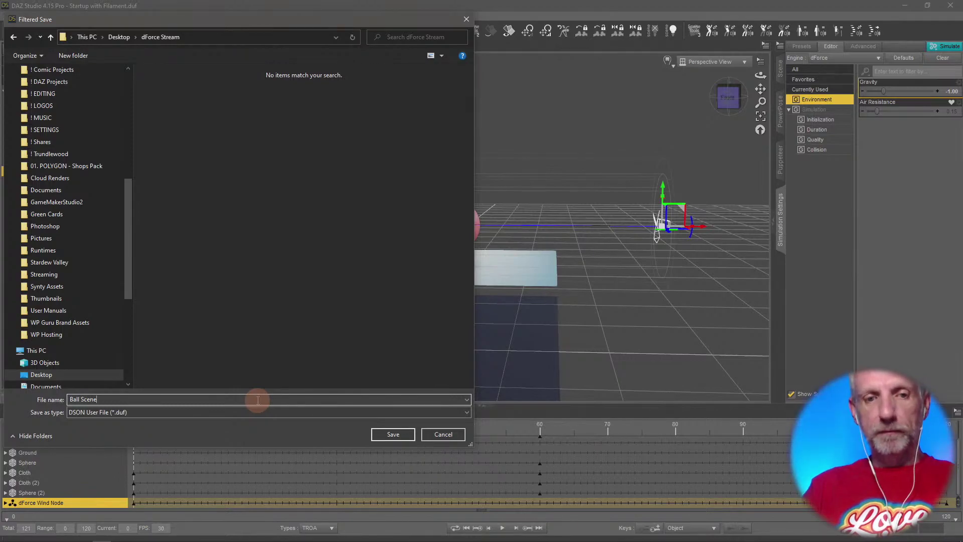
{"action": "key", "text": "Return"}
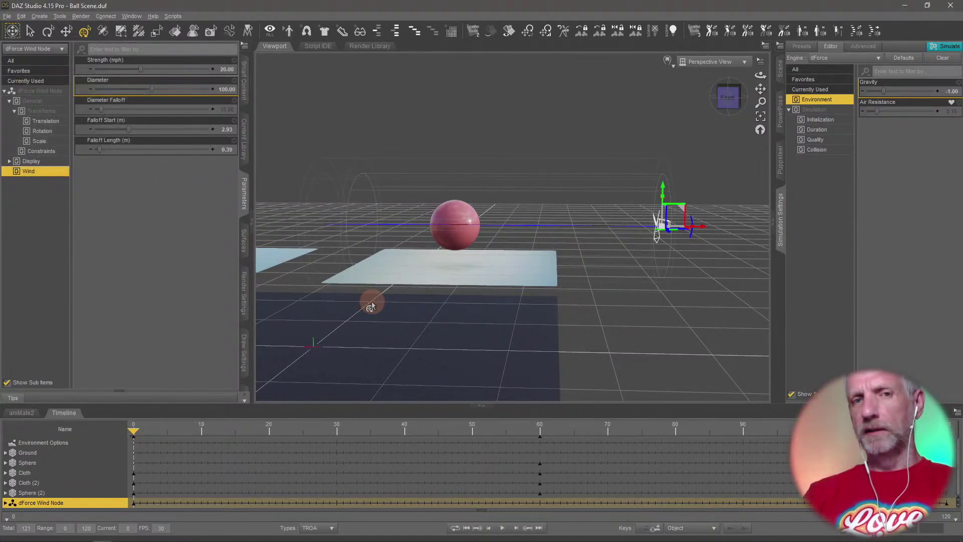
{"action": "left_click_drag", "start_coordinate": [370, 306], "coordinate": [354, 285], "text": "alt"}
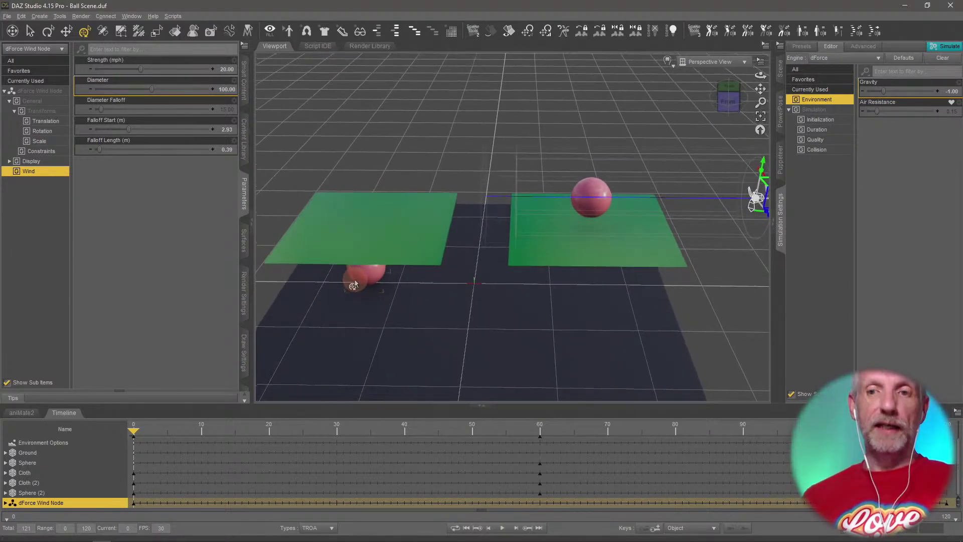
Delete both cloths and both spheres from the scene, keeping the ground plane and the wind node.
{"action": "left_click", "coordinate": [539, 259]}
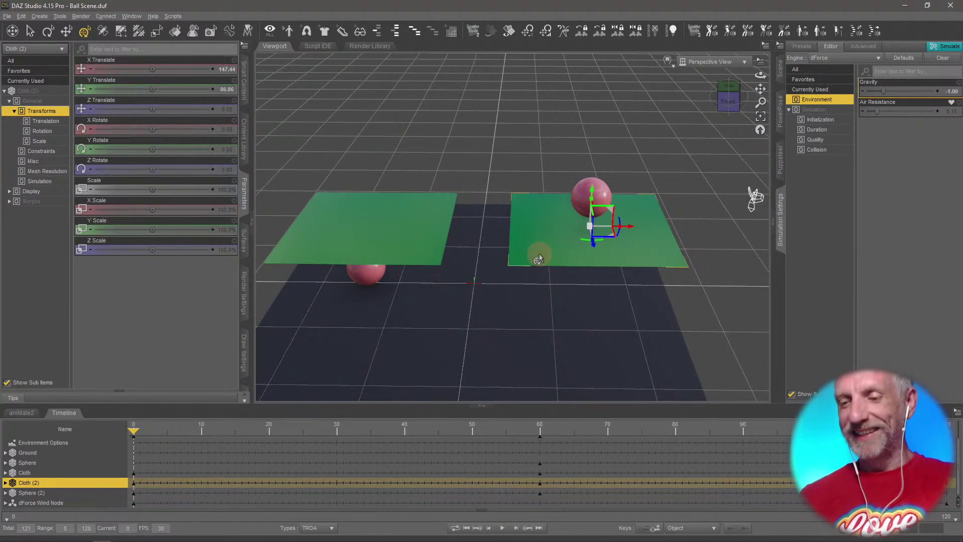
{"action": "key", "text": "Delete"}
{"action": "left_click", "coordinate": [588, 200]}
{"action": "key", "text": "Delete"}
{"action": "left_click", "coordinate": [382, 251]}
{"action": "key", "text": "Delete"}
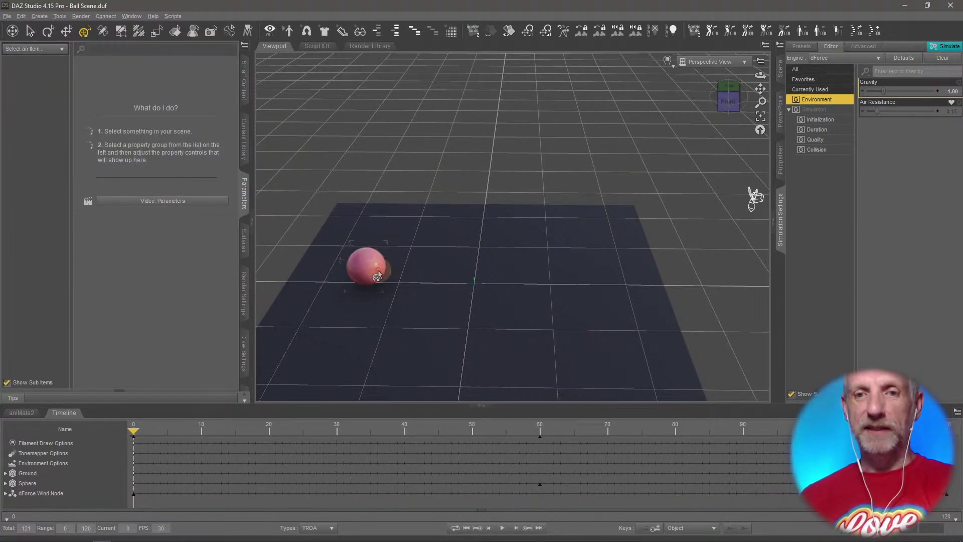
{"action": "left_click", "coordinate": [377, 275]}
{"action": "key", "text": "Delete"}
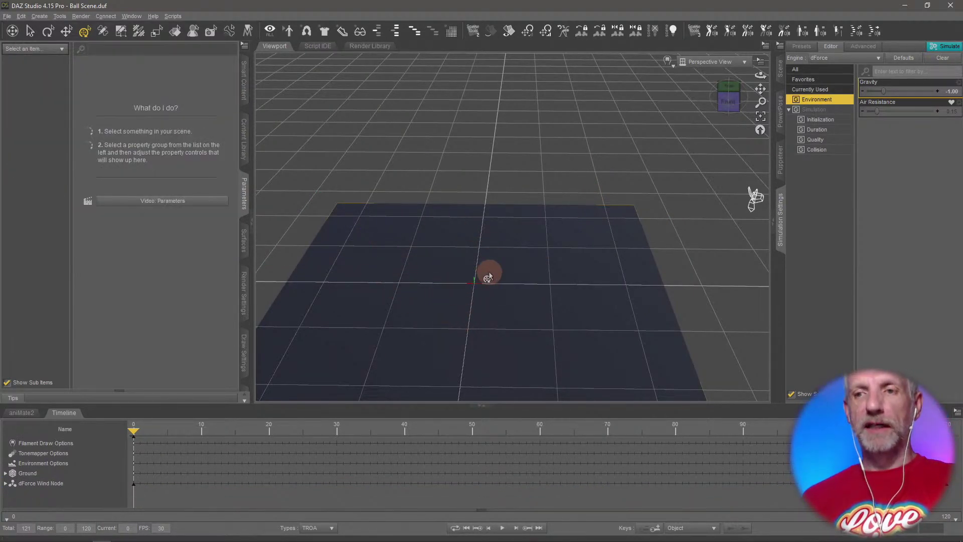
Select the dForce wind node above the ground plane.
{"action": "left_click_drag", "start_coordinate": [490, 273], "coordinate": [546, 264]}
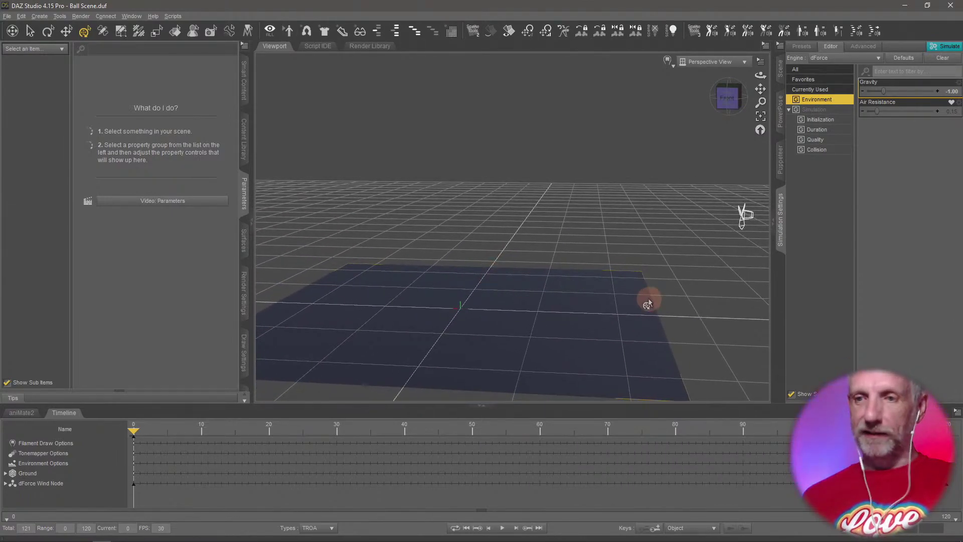
{"action": "left_click", "coordinate": [744, 216]}
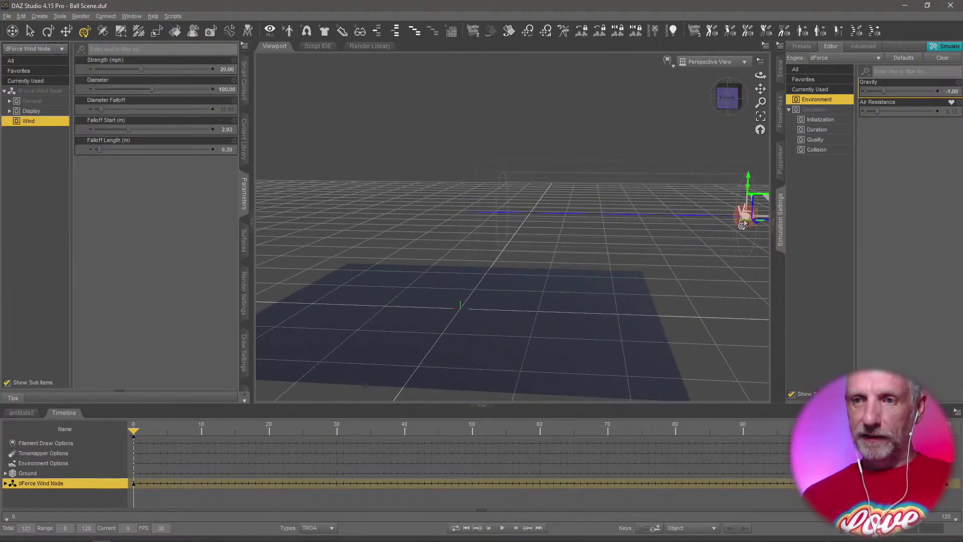
{"action": "left_click_drag", "start_coordinate": [685, 233], "coordinate": [478, 254]}
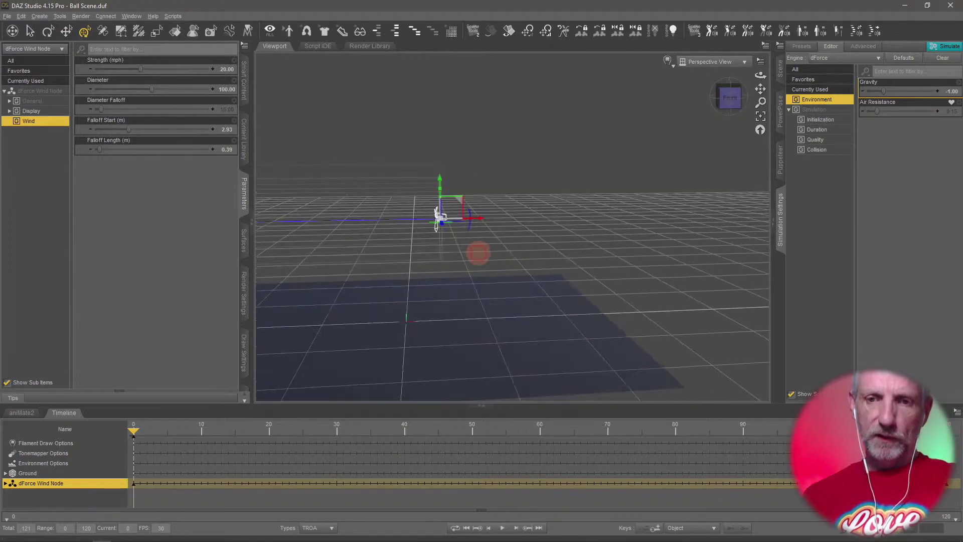
{"action": "mouse_move", "coordinate": [478, 254]}
{"action": "middle_mouse_down"}
{"action": "mouse_move", "coordinate": [490, 254]}
{"action": "mouse_move", "coordinate": [478, 254]}
{"action": "middle_mouse_up"}
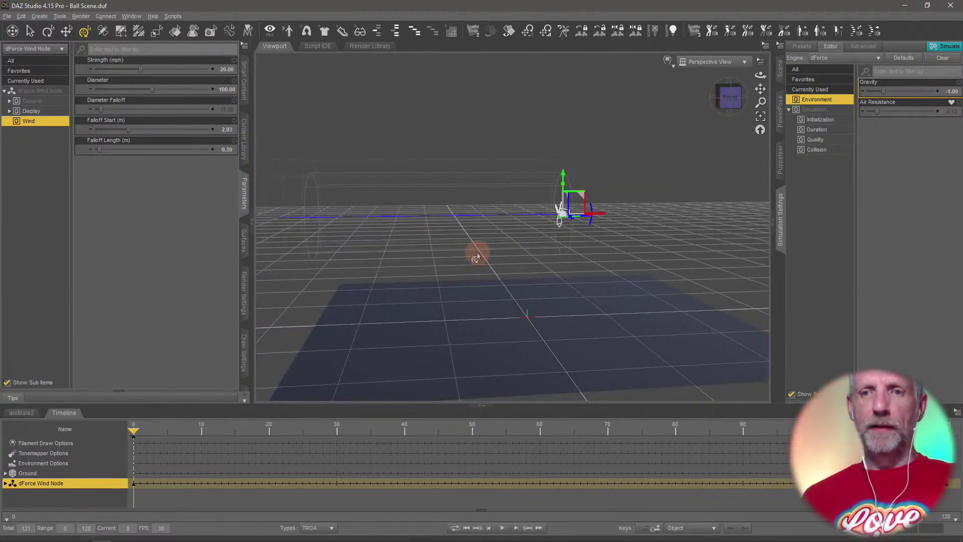
Create a plane primitive with Z Positive as its primary axis, size 2 m and 100 divisions.
{"action": "middle_click_drag", "start_coordinate": [573, 269], "coordinate": [576, 270]}
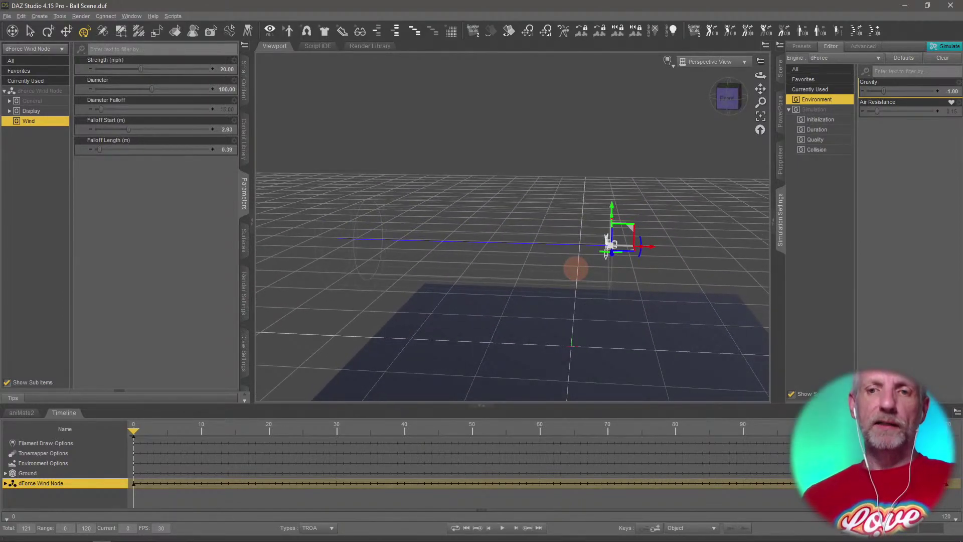
{"action": "left_click", "coordinate": [44, 16]}
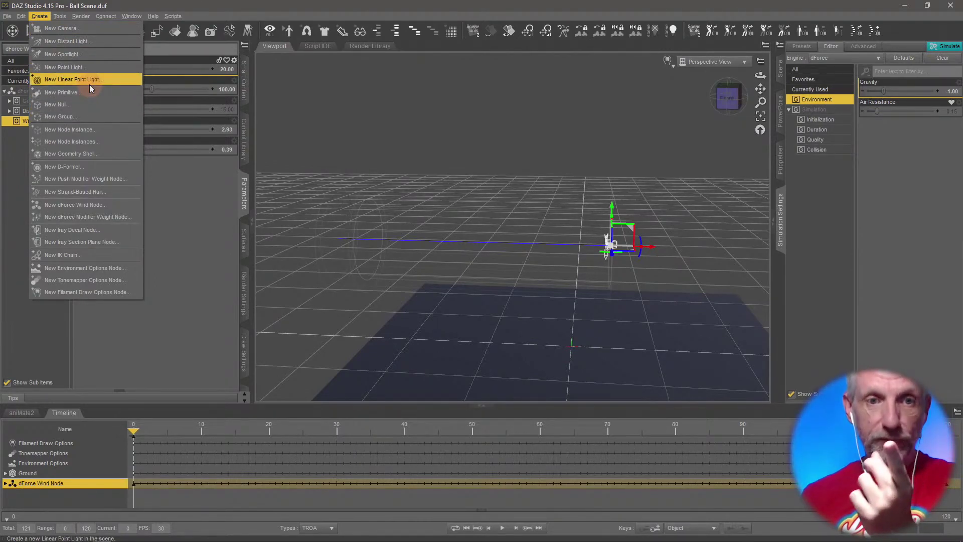
{"action": "left_click", "coordinate": [91, 92]}
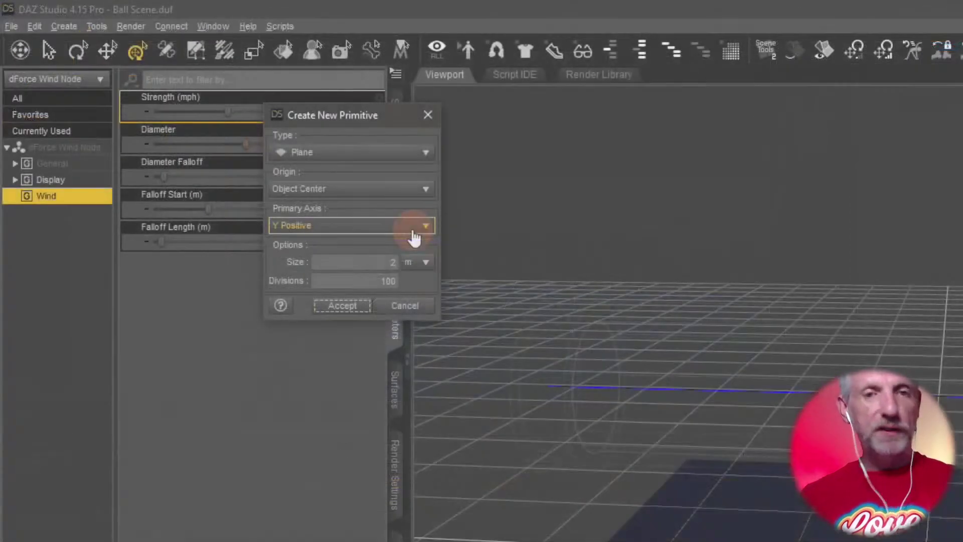
{"action": "left_click", "coordinate": [256, 145]}
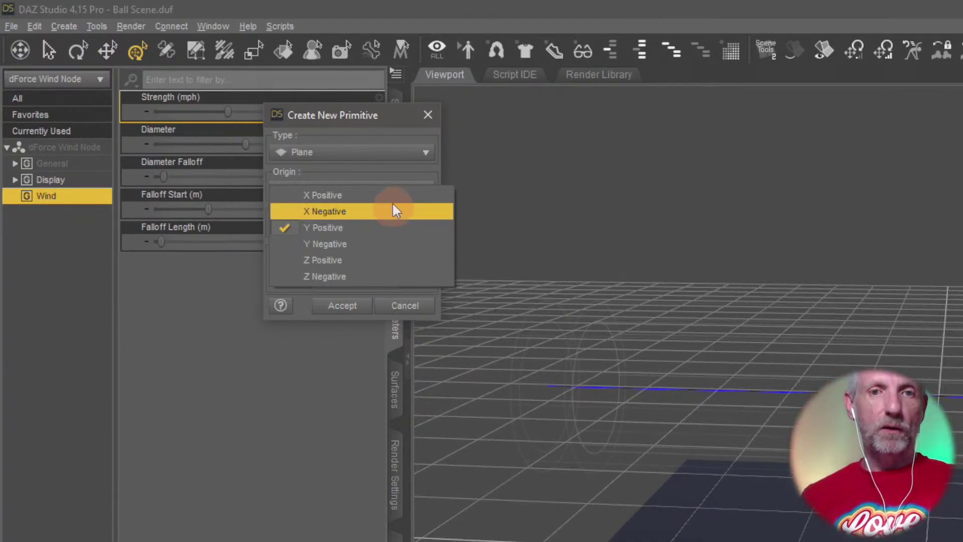
{"action": "left_click", "coordinate": [393, 260]}
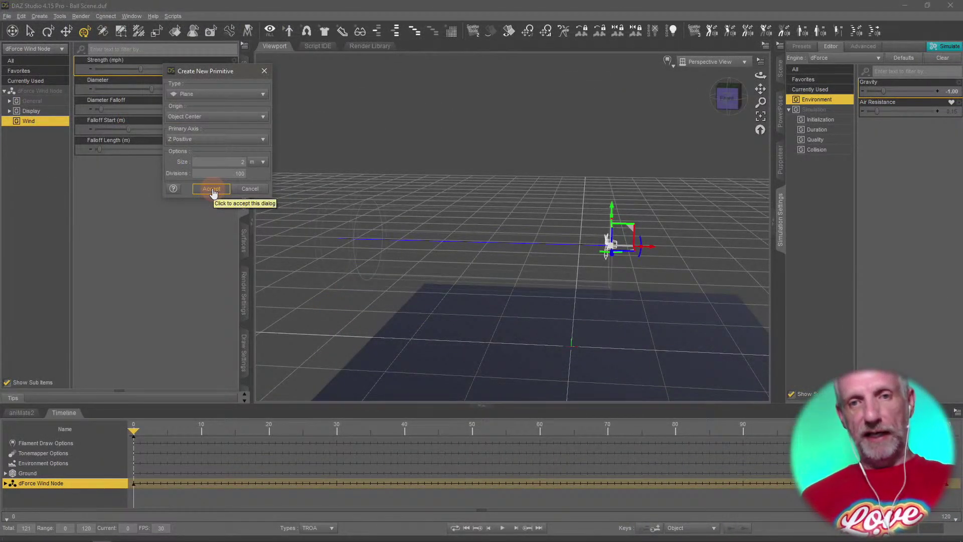
{"action": "left_click", "coordinate": [212, 189]}
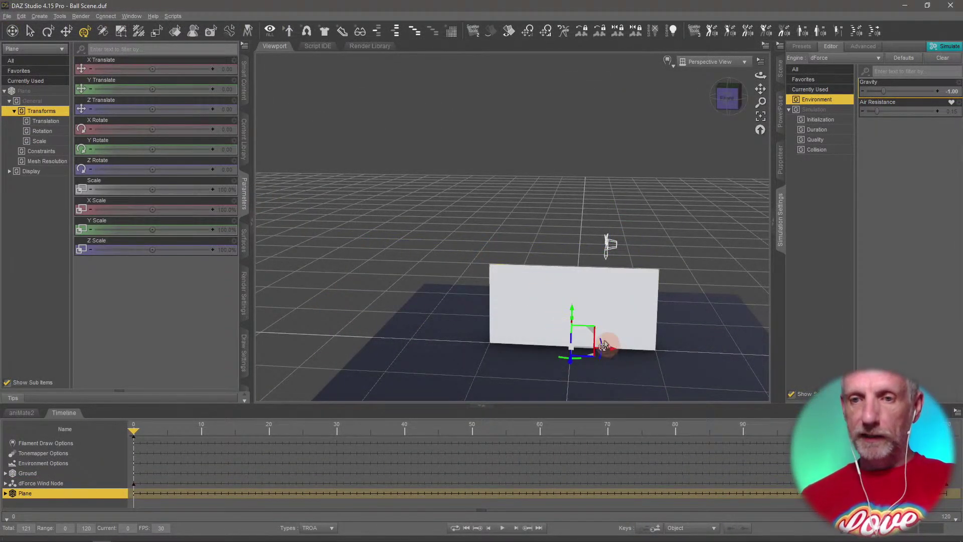
Raise the plane to Y about 130, shift it to X about -95 in front of the wind node, and scale its height to 61%.
{"action": "left_click_drag", "start_coordinate": [572, 315], "coordinate": [566, 204]}
{"action": "left_click_drag", "start_coordinate": [615, 247], "coordinate": [529, 257]}
{"action": "scroll", "coordinate": [532, 257], "scroll_direction": "up", "scroll_amount": 4}
{"action": "mouse_move", "coordinate": [492, 219]}
{"action": "left_mouse_down"}
{"action": "mouse_move", "coordinate": [487, 228]}
{"action": "mouse_move", "coordinate": [491, 216]}
{"action": "left_mouse_up"}
{"action": "mouse_move", "coordinate": [577, 235]}
{"action": "left_mouse_down", "text": "alt"}
{"action": "mouse_move", "coordinate": [581, 246]}
{"action": "mouse_move", "coordinate": [580, 238]}
{"action": "mouse_move", "coordinate": [604, 243]}
{"action": "mouse_move", "coordinate": [581, 236]}
{"action": "mouse_move", "coordinate": [578, 245]}
{"action": "mouse_move", "coordinate": [573, 220]}
{"action": "left_mouse_up", "text": "alt"}
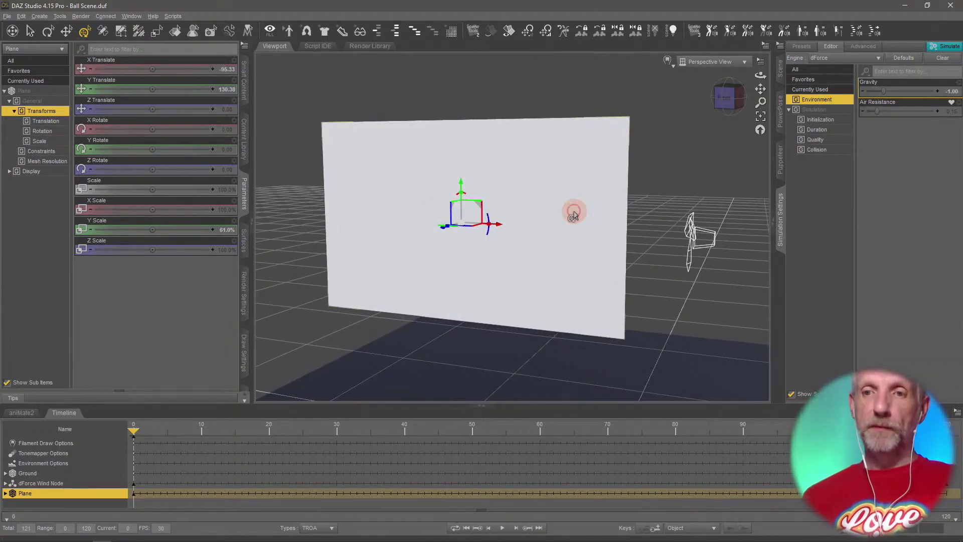
Set the base color of the plane's surface to dark magenta.
{"action": "left_click", "coordinate": [242, 243]}
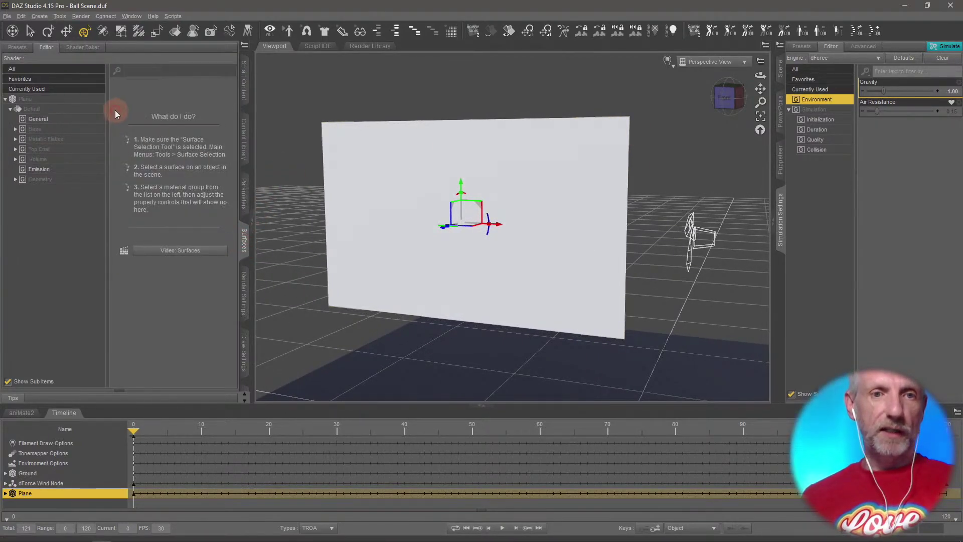
{"action": "left_click", "coordinate": [63, 121]}
{"action": "left_click", "coordinate": [65, 129]}
{"action": "left_click", "coordinate": [158, 133]}
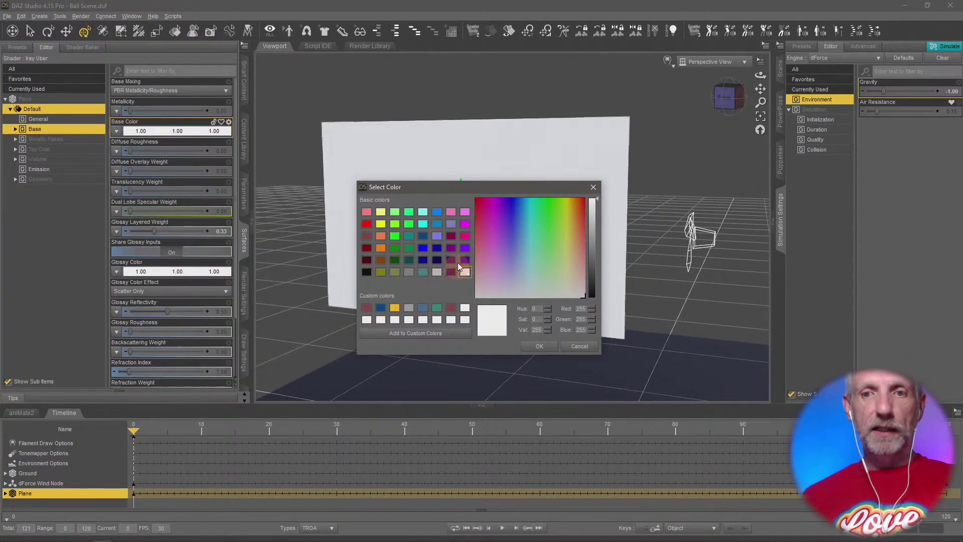
{"action": "left_click", "coordinate": [450, 238]}
{"action": "left_click", "coordinate": [539, 346]}
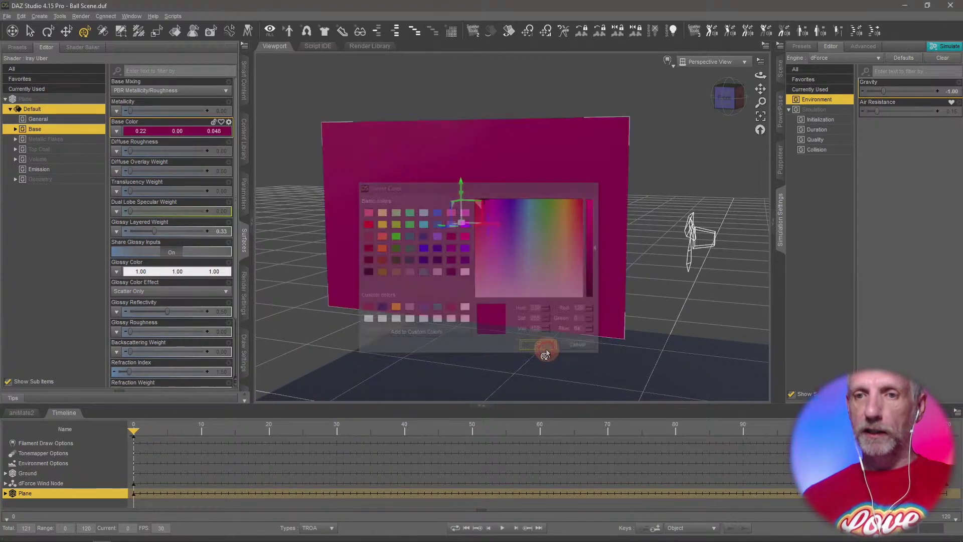
{"action": "left_click", "coordinate": [581, 269]}
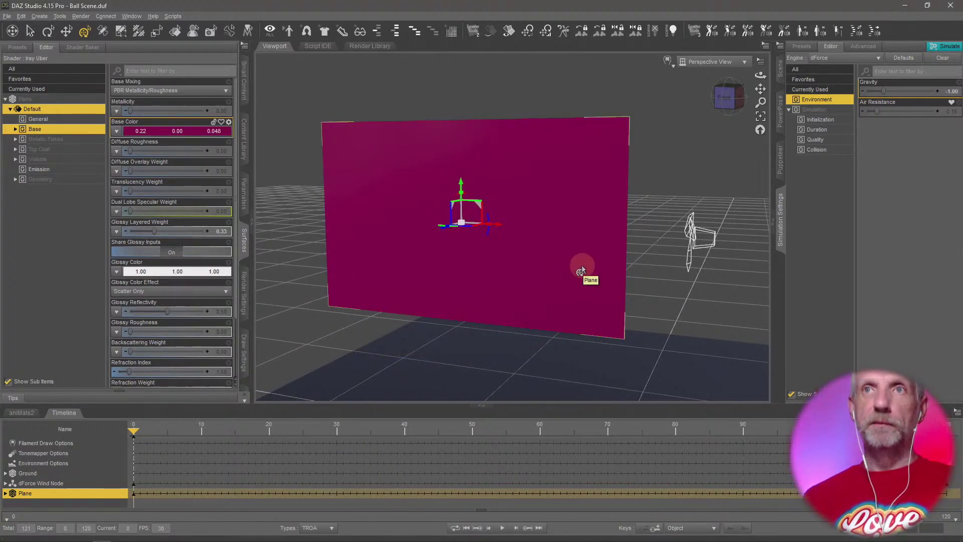
Add a dForce Dynamic Surface modifier to the plane.
{"action": "mouse_move", "coordinate": [581, 271]}
{"action": "left_mouse_down", "text": "alt"}
{"action": "mouse_move", "coordinate": [555, 275]}
{"action": "mouse_move", "coordinate": [596, 264]}
{"action": "mouse_move", "coordinate": [582, 266]}
{"action": "left_mouse_up", "text": "alt"}
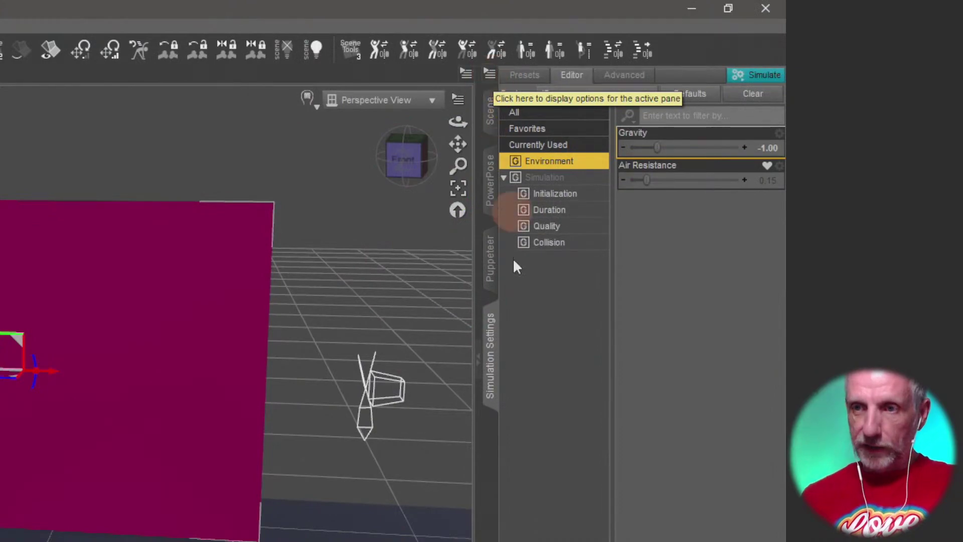
{"action": "left_click", "coordinate": [489, 73]}
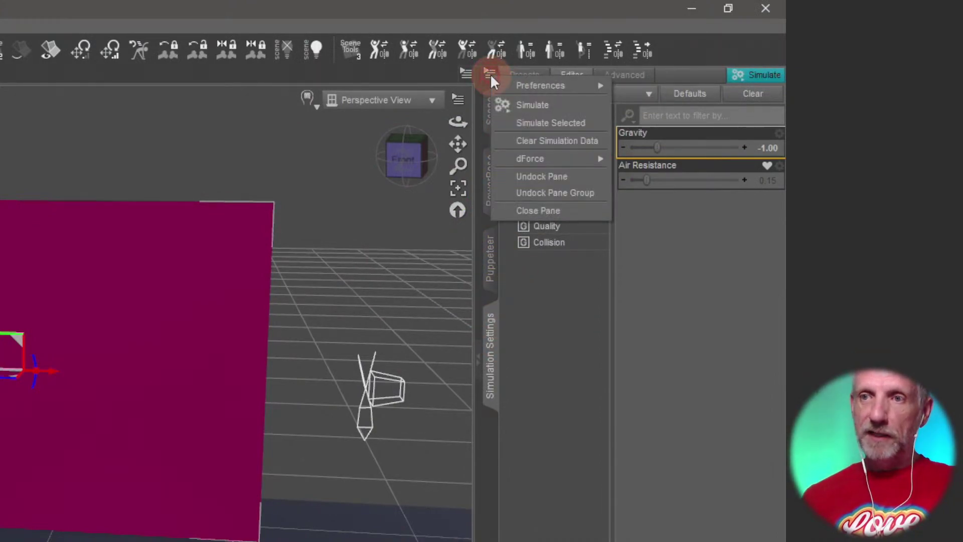
{"action": "mouse_move", "coordinate": [534, 157]}
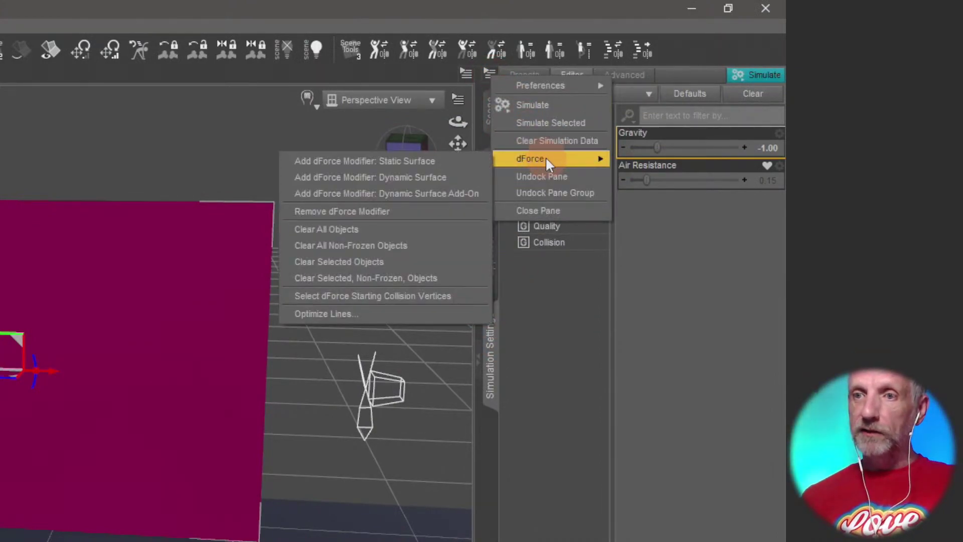
{"action": "left_click", "coordinate": [464, 178]}
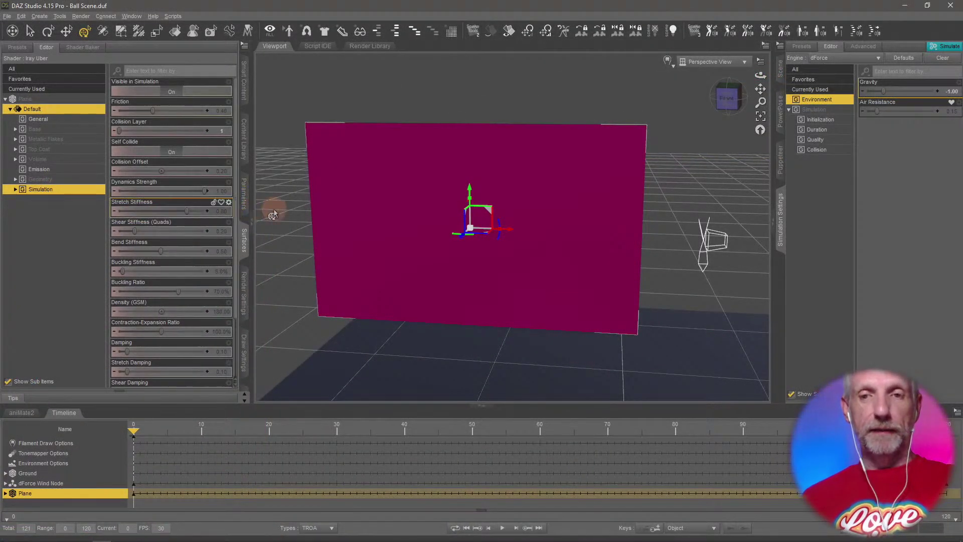
Set the dForce environment gravity to 1.00.
{"action": "middle_click_drag", "start_coordinate": [344, 234], "coordinate": [370, 229]}
{"action": "scroll", "coordinate": [368, 231], "scroll_direction": "down", "scroll_amount": 5}
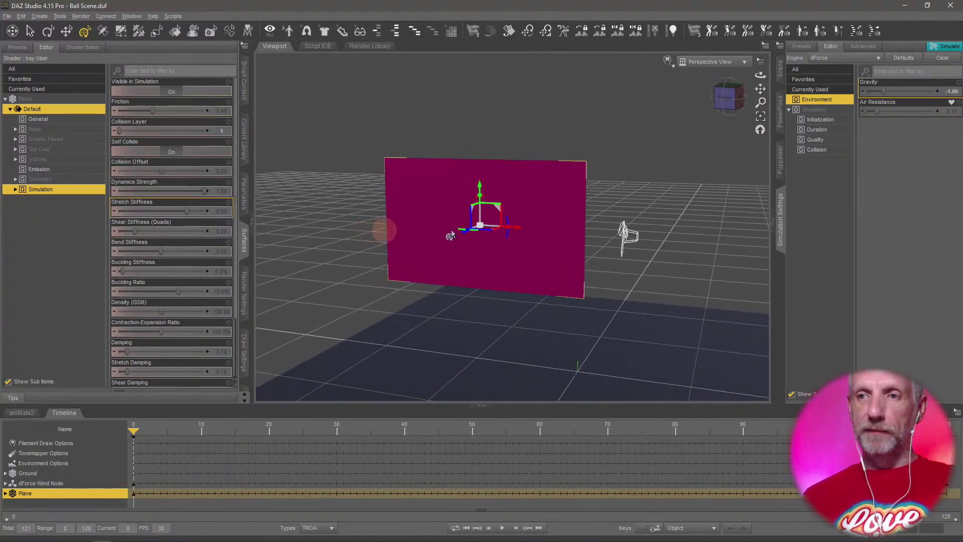
{"action": "left_click", "coordinate": [950, 91]}
{"action": "key", "text": "Return"}
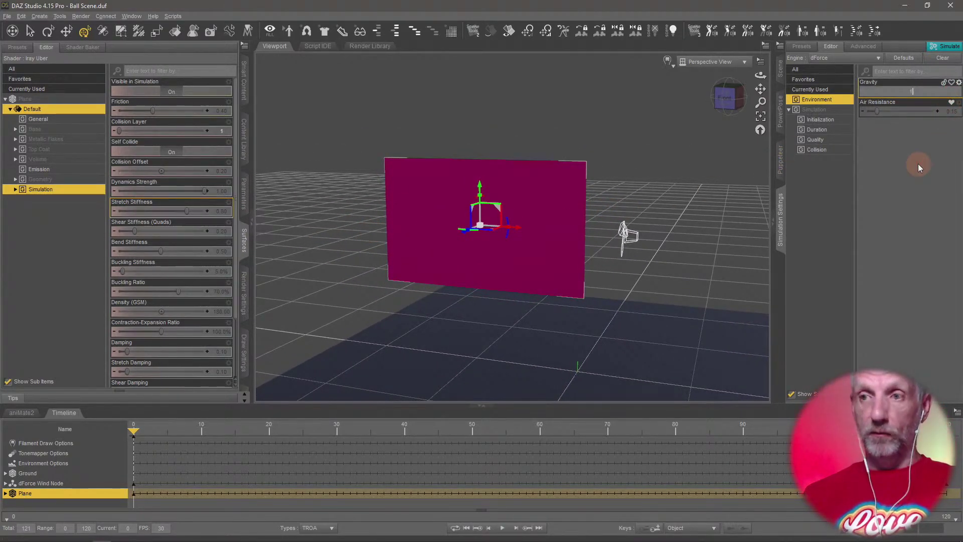
{"action": "left_click_drag", "start_coordinate": [650, 239], "coordinate": [651, 239], "text": "ctrl+alt"}
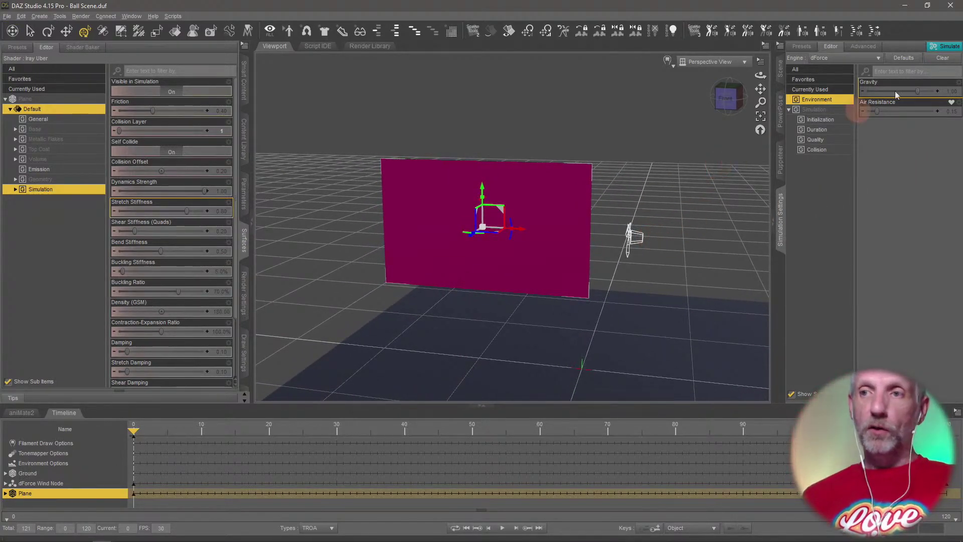
Run the dForce simulation of the plane, stop it partway, and return the timeline to frame 0.
{"action": "left_click", "coordinate": [949, 46]}
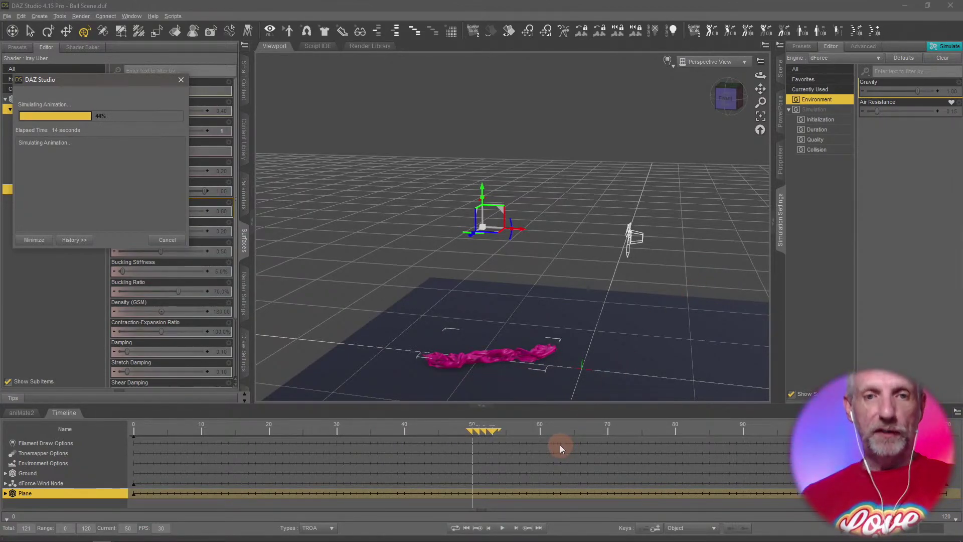
{"action": "key", "text": "Escape"}
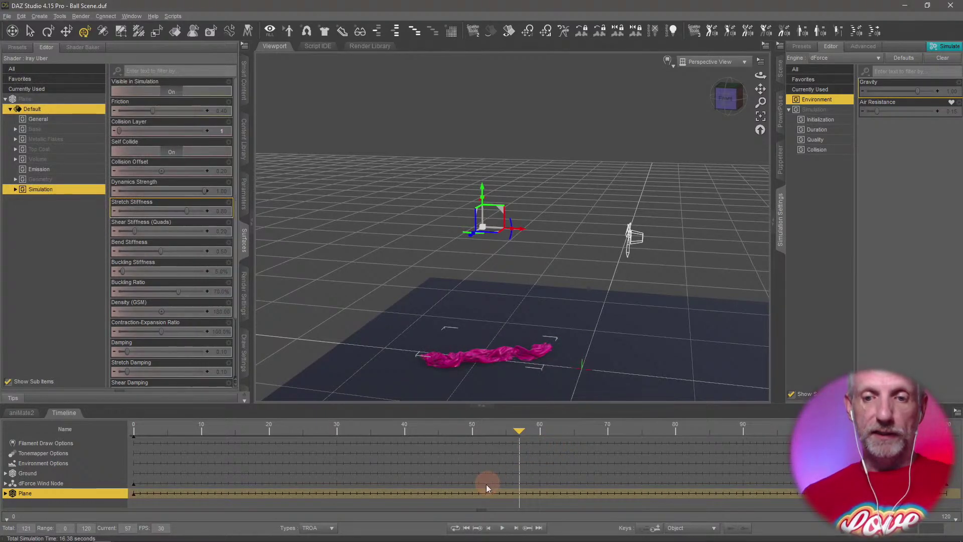
{"action": "left_click", "coordinate": [466, 529]}
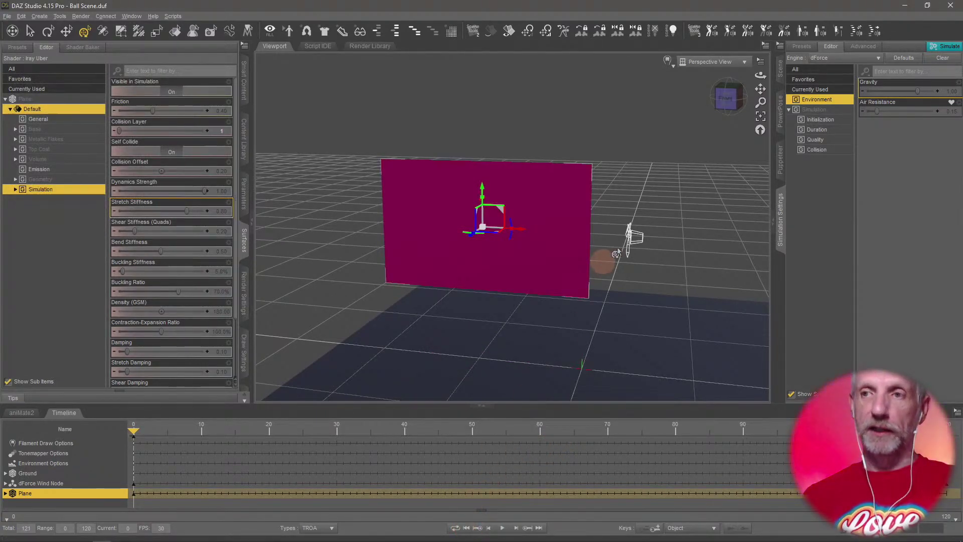
Set the dForce gravity to 0 and simulate the plane again.
{"action": "left_click", "coordinate": [931, 92]}
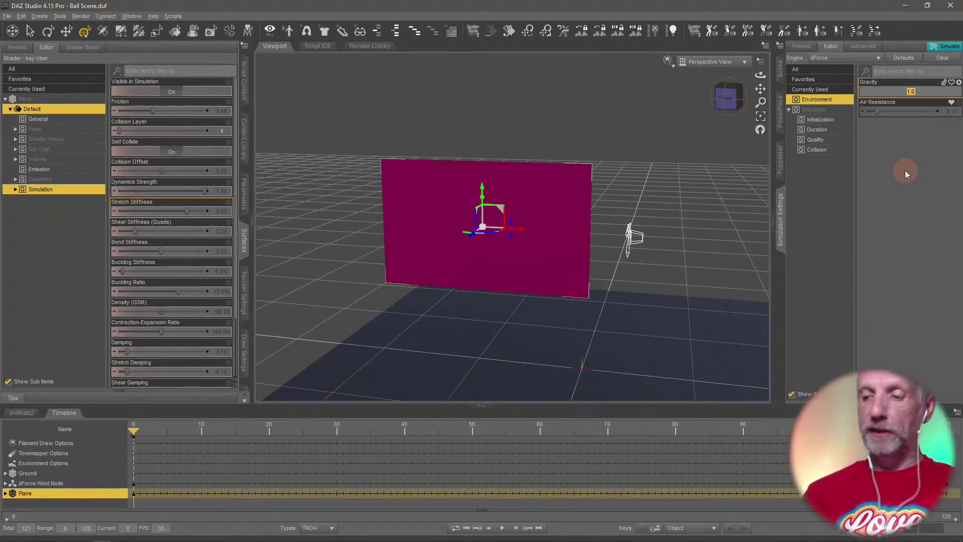
{"action": "type", "text": "0"}
{"action": "key", "text": "Return"}
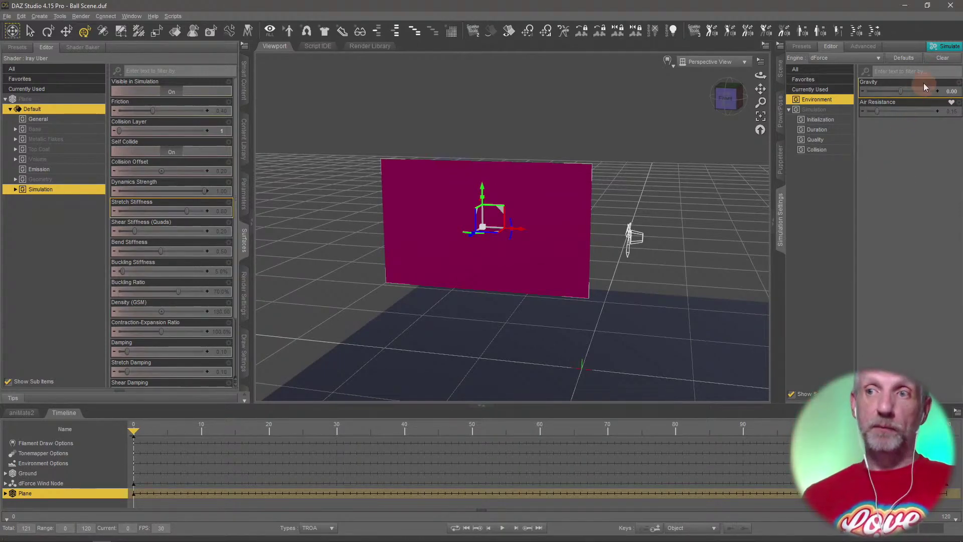
{"action": "left_click", "coordinate": [944, 48]}
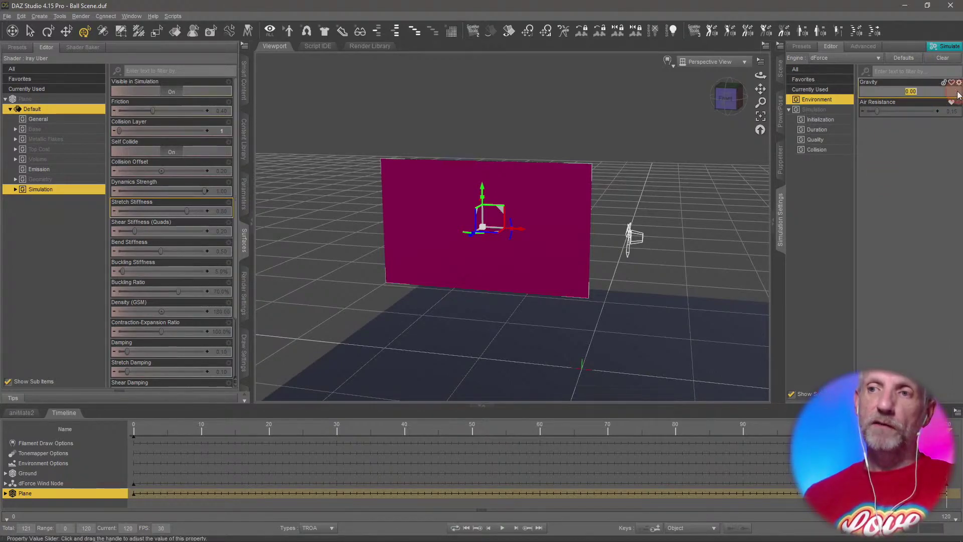
Set the dForce gravity back to 1 and return the timeline to the first frame.
{"action": "type", "text": "1"}
{"action": "key", "text": "Return"}
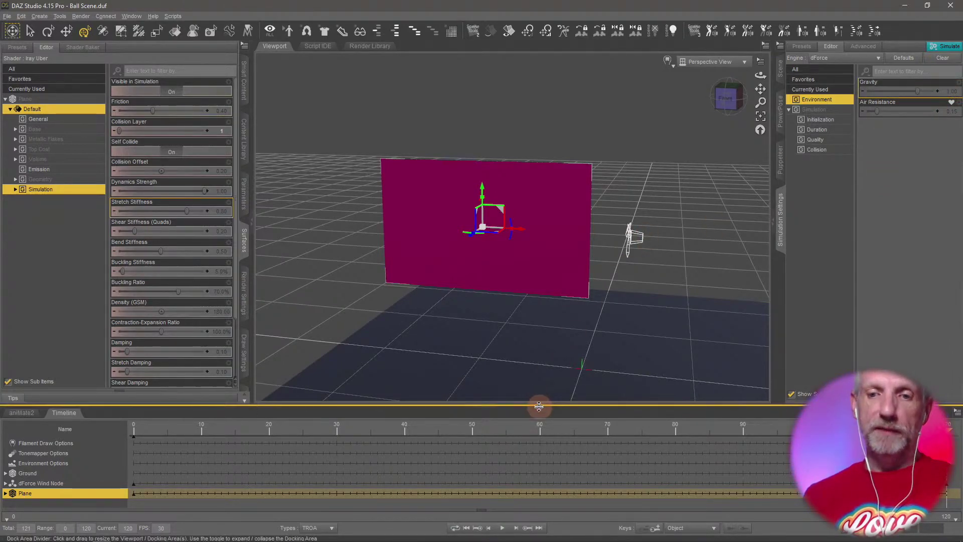
{"action": "left_click", "coordinate": [465, 527]}
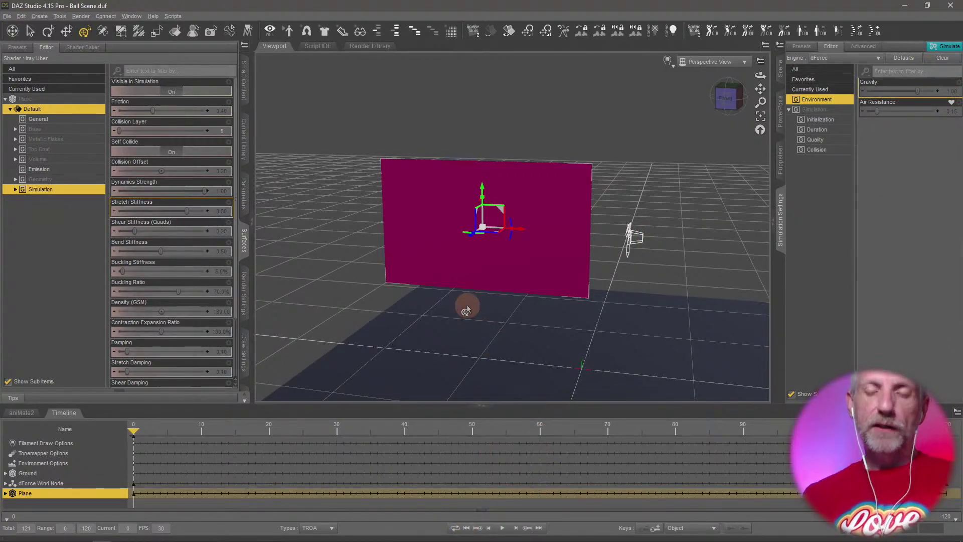
Collapse the Timeline pane to give the viewport more room, and frame the side of the plane nearest the wind node.
{"action": "left_click_drag", "start_coordinate": [521, 319], "coordinate": [522, 314]}
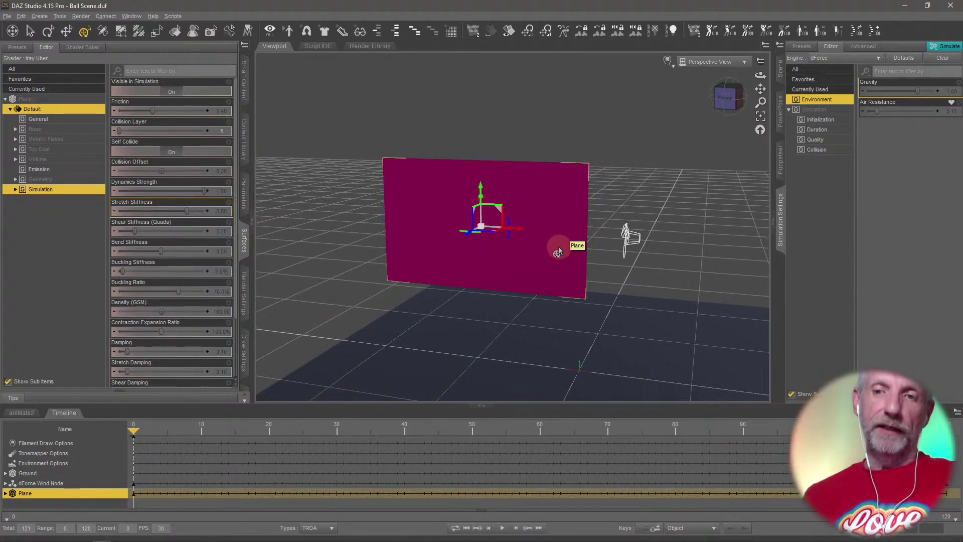
{"action": "scroll", "coordinate": [543, 244], "scroll_direction": "up", "scroll_amount": 3}
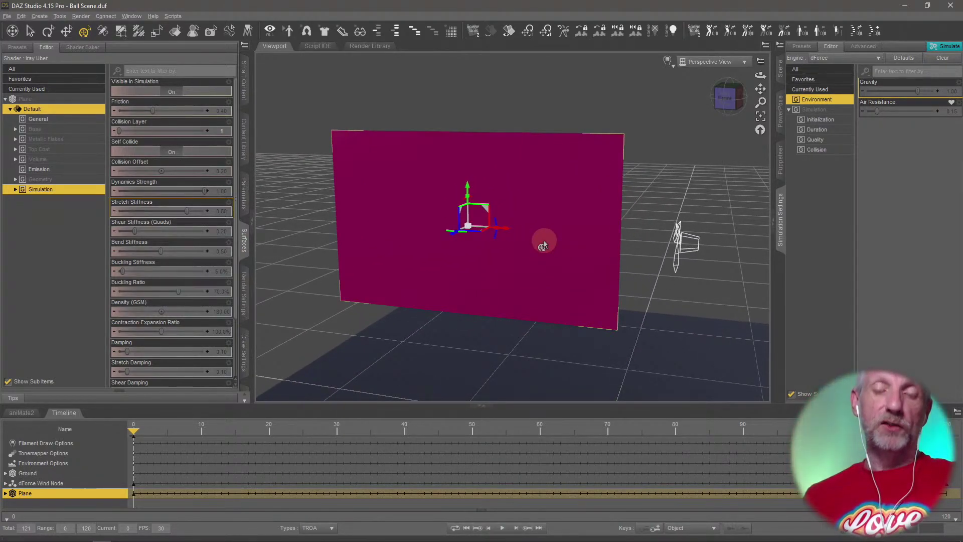
{"action": "middle_click_drag", "start_coordinate": [544, 241], "coordinate": [505, 231]}
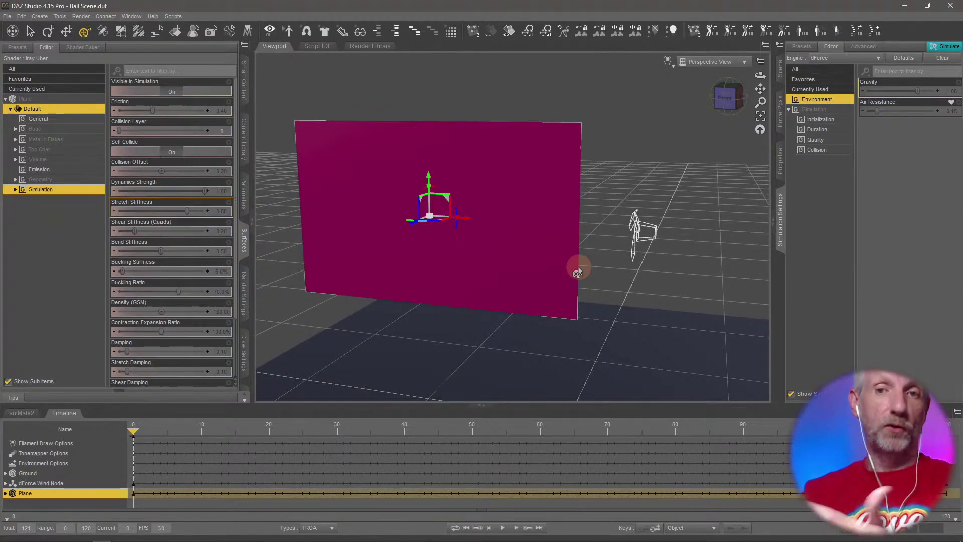
{"action": "left_click_drag", "start_coordinate": [576, 272], "coordinate": [572, 265], "text": "alt"}
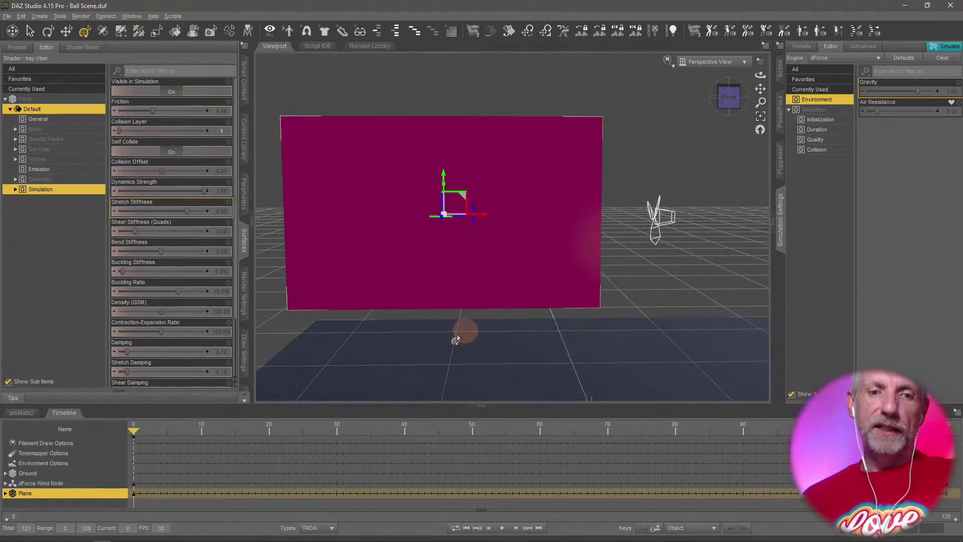
{"action": "scroll", "coordinate": [236, 381], "scroll_direction": "down", "scroll_amount": 1}
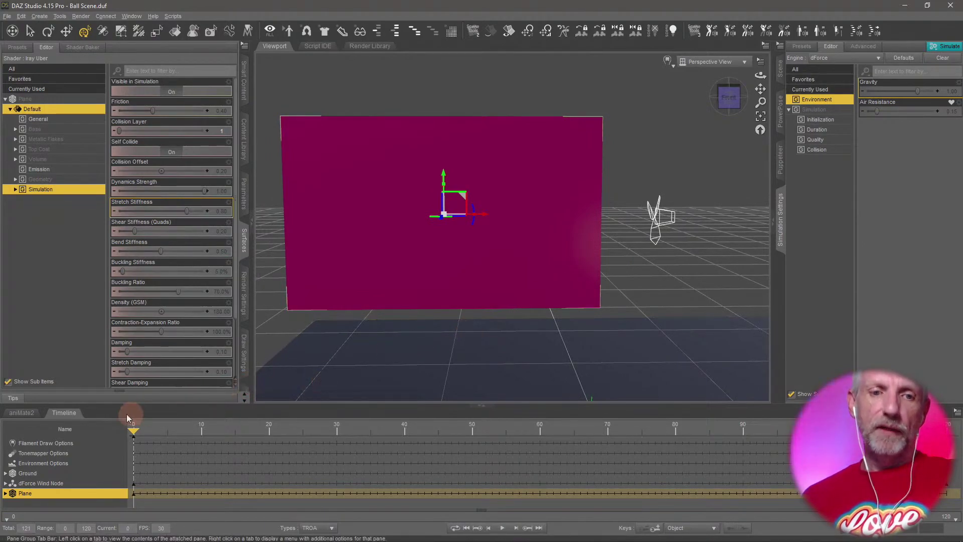
{"action": "left_click", "coordinate": [70, 414]}
{"action": "left_click_drag", "start_coordinate": [479, 383], "coordinate": [479, 381], "text": "alt"}
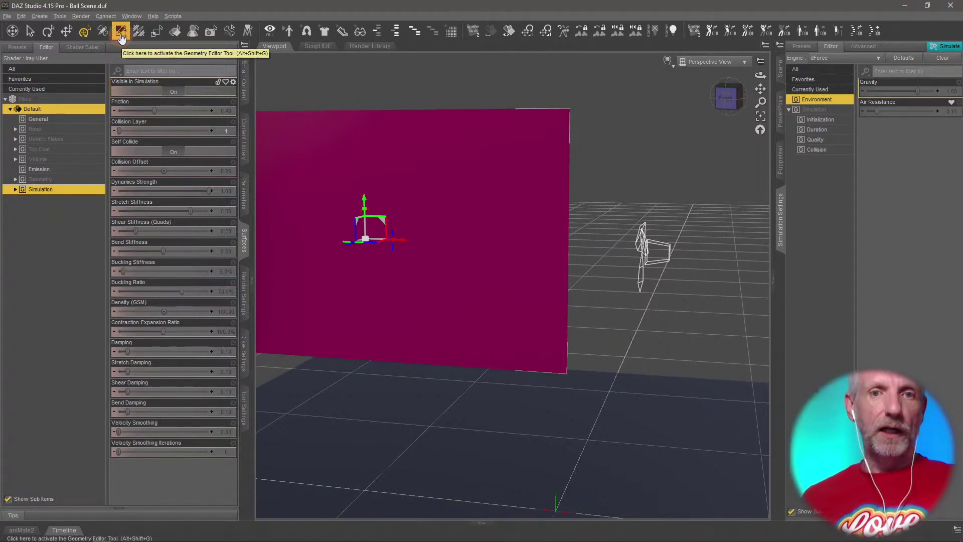
Activate the Geometry Editor tool for the selected plane.
{"action": "left_click", "coordinate": [60, 17]}
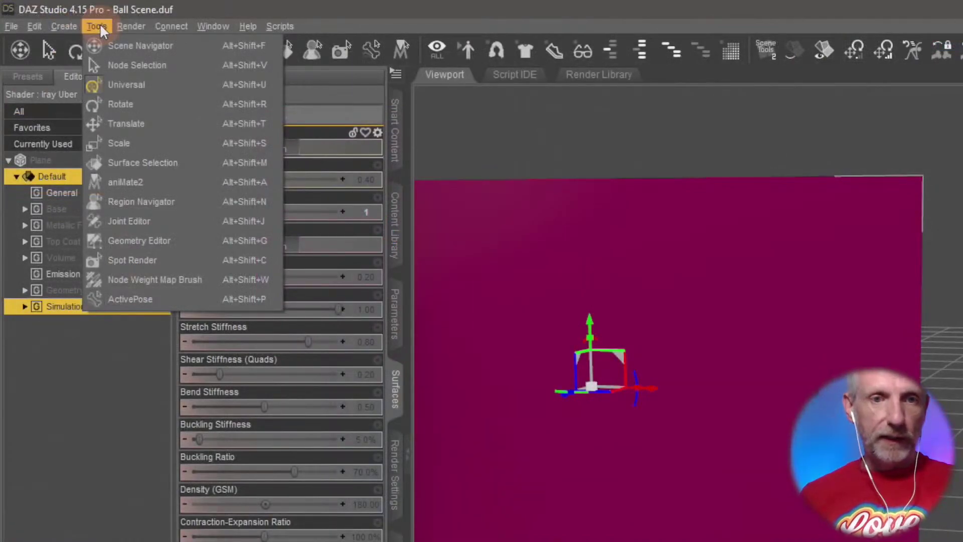
{"action": "left_click", "coordinate": [186, 242]}
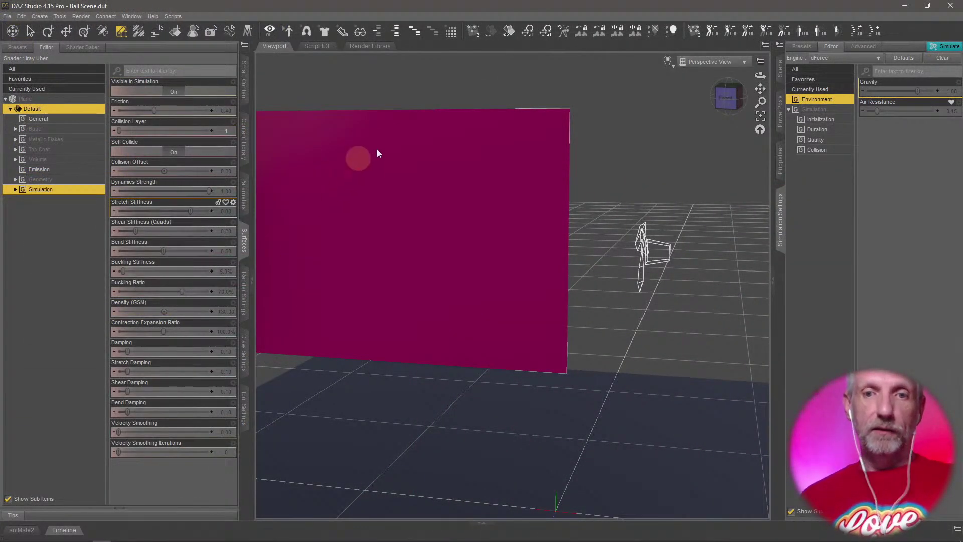
{"action": "middle_click_drag", "start_coordinate": [428, 297], "coordinate": [472, 284]}
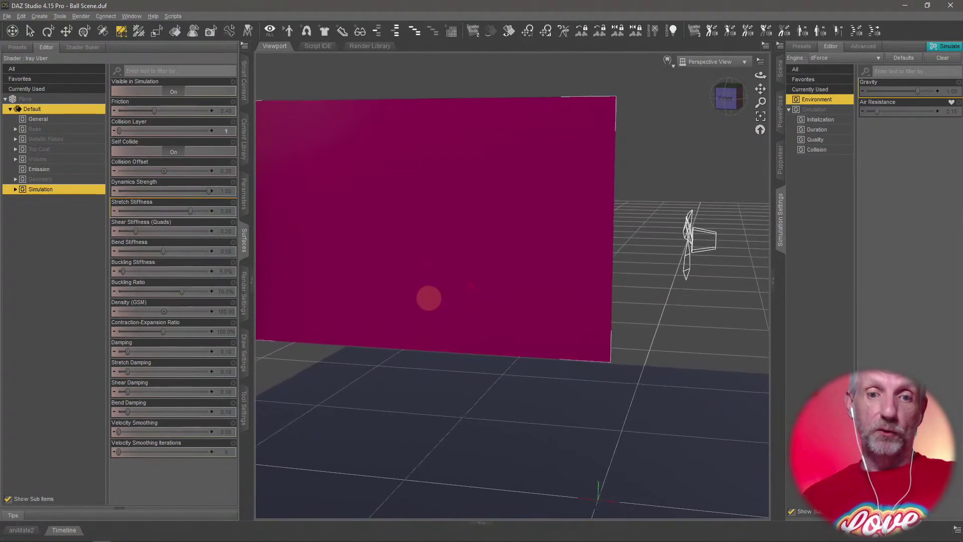
Show the Geometry Editor's tool settings with a wider Group Name column, and set the viewport draw style to Wire Texture Shaded.
{"action": "left_click", "coordinate": [244, 407]}
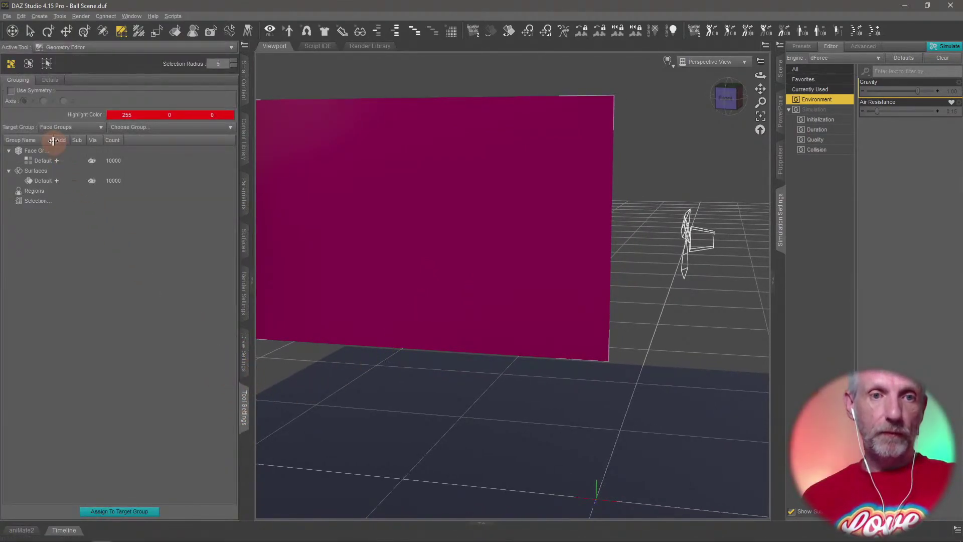
{"action": "left_click_drag", "start_coordinate": [53, 140], "coordinate": [82, 140]}
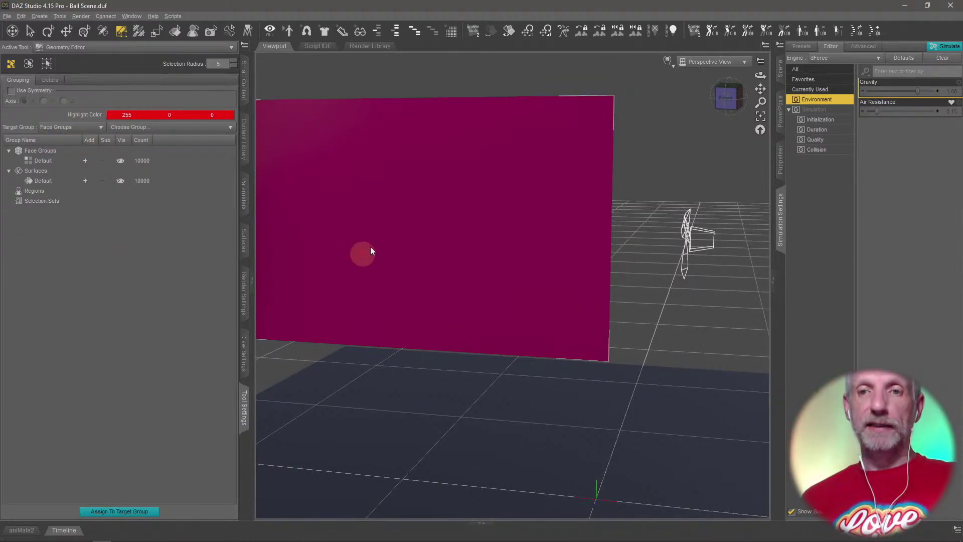
{"action": "left_click", "coordinate": [667, 60]}
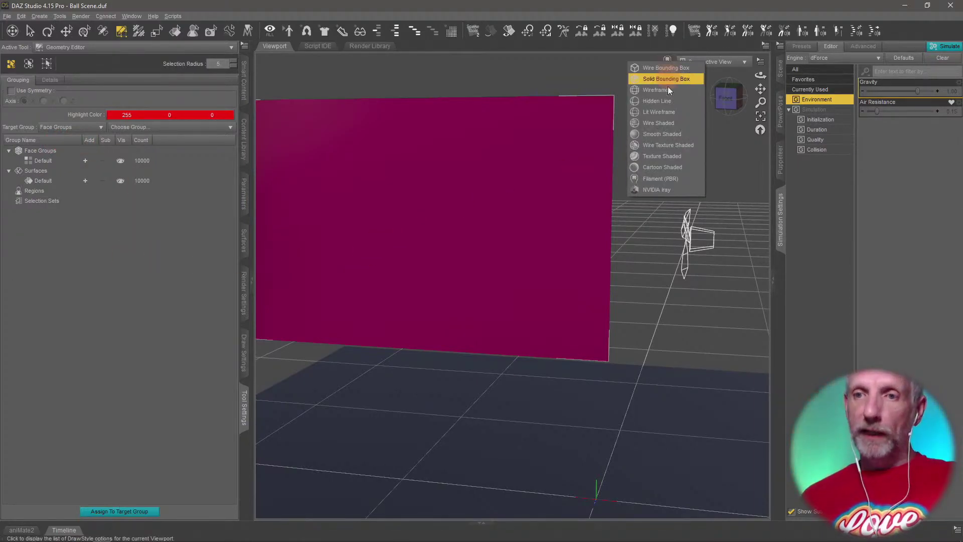
{"action": "left_click", "coordinate": [683, 147]}
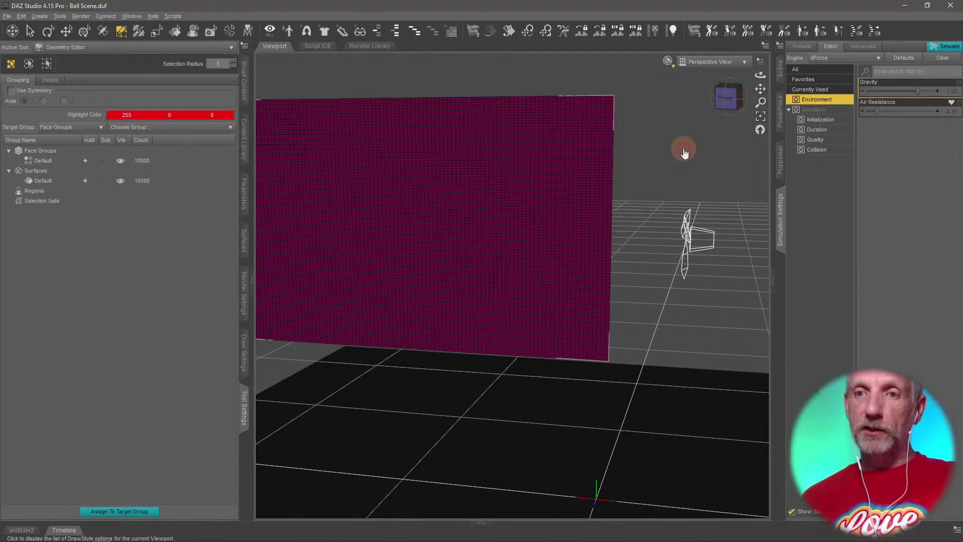
{"action": "scroll", "coordinate": [631, 185], "scroll_direction": "up", "scroll_amount": 4}
{"action": "middle_click_drag", "start_coordinate": [631, 185], "coordinate": [523, 323]}
{"action": "scroll", "coordinate": [632, 187], "scroll_direction": "up", "scroll_amount": 3}
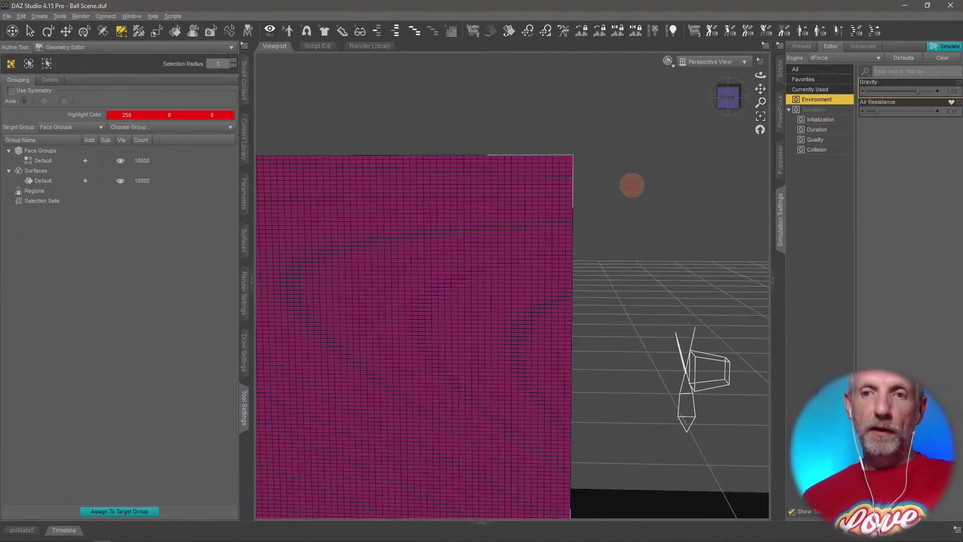
{"action": "middle_click_drag", "start_coordinate": [632, 185], "coordinate": [594, 108]}
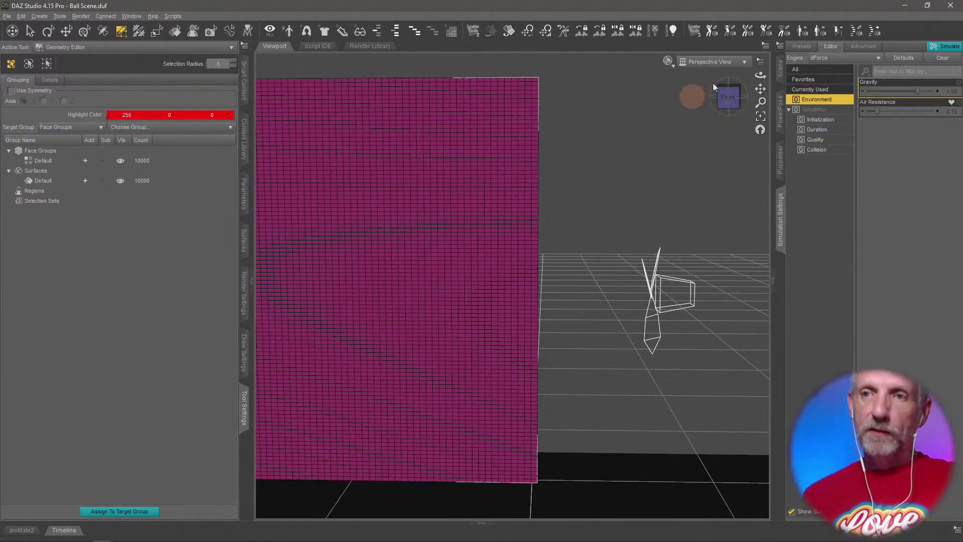
Try Drag Selection by painting a freehand polygon selection down the middle of the plane.
{"action": "right_click", "coordinate": [507, 142]}
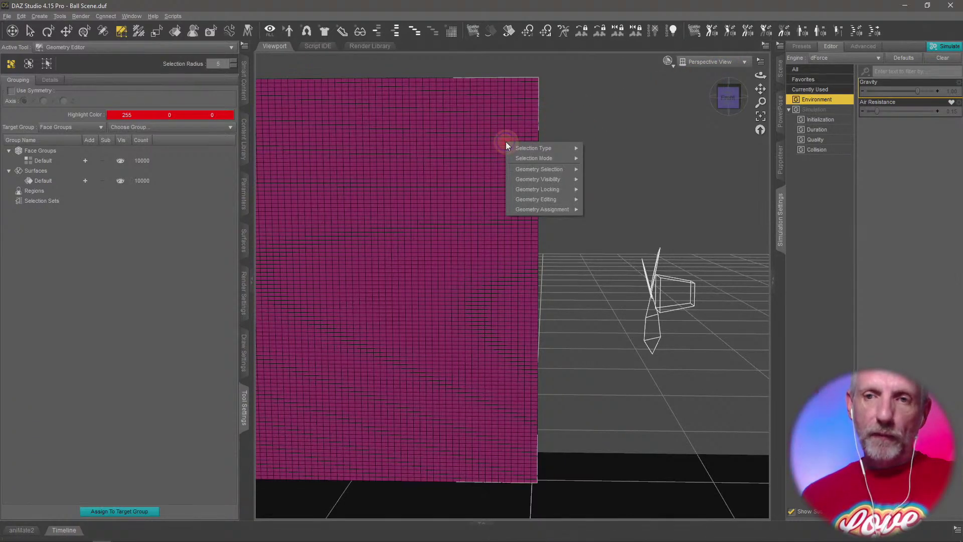
{"action": "mouse_move", "coordinate": [565, 165]}
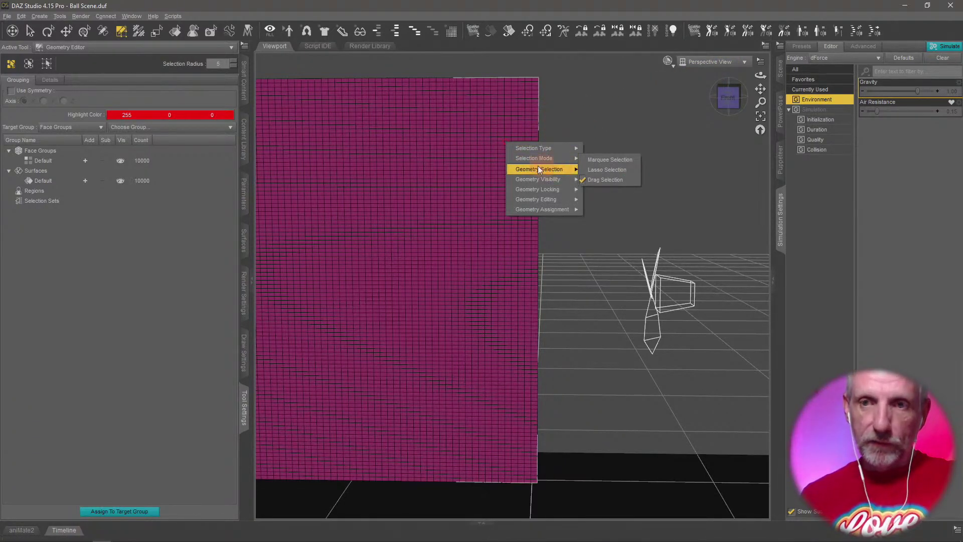
{"action": "right_click", "coordinate": [490, 133]}
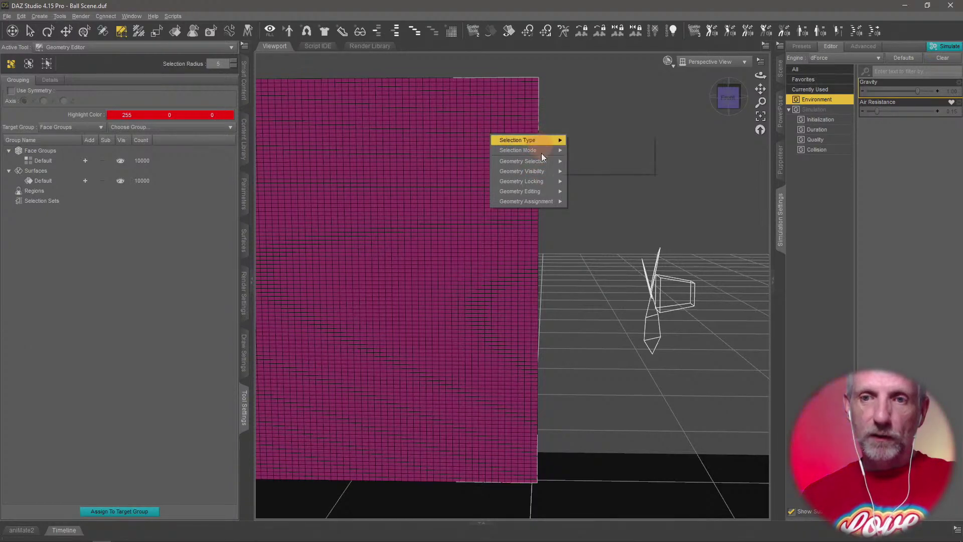
{"action": "mouse_move", "coordinate": [539, 140]}
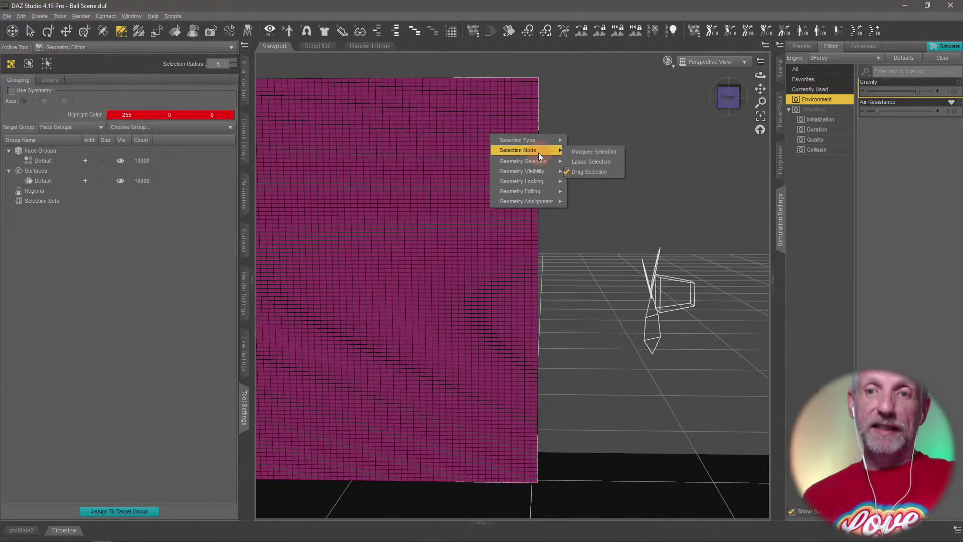
{"action": "left_click", "coordinate": [474, 113]}
{"action": "mouse_move", "coordinate": [475, 113]}
{"action": "left_mouse_down"}
{"action": "mouse_move", "coordinate": [396, 161]}
{"action": "mouse_move", "coordinate": [450, 258]}
{"action": "left_mouse_up"}
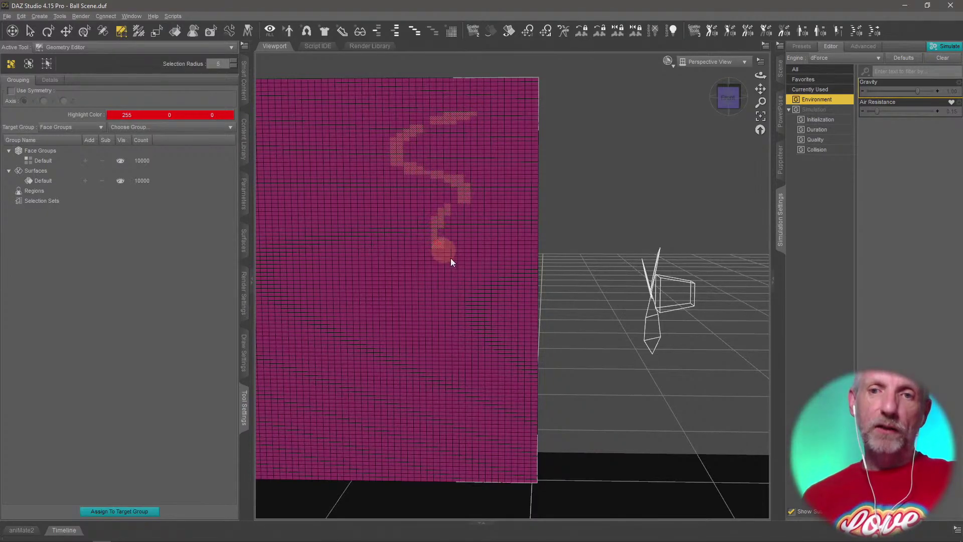
{"action": "mouse_move", "coordinate": [456, 318]}
{"action": "left_mouse_down"}
{"action": "mouse_move", "coordinate": [461, 428]}
{"action": "mouse_move", "coordinate": [483, 317]}
{"action": "mouse_move", "coordinate": [470, 214]}
{"action": "mouse_move", "coordinate": [486, 312]}
{"action": "mouse_move", "coordinate": [469, 170]}
{"action": "mouse_move", "coordinate": [451, 194]}
{"action": "mouse_move", "coordinate": [451, 362]}
{"action": "left_mouse_up"}
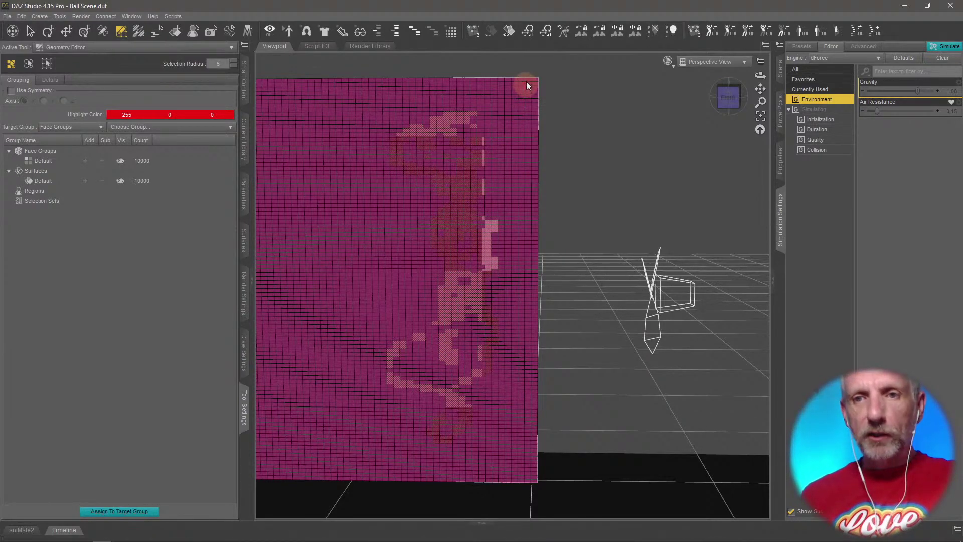
Try to drag-select the polygons along the plane's edge nearest the wind node, and clear the selection.
{"action": "left_click_drag", "start_coordinate": [531, 81], "coordinate": [536, 150]}
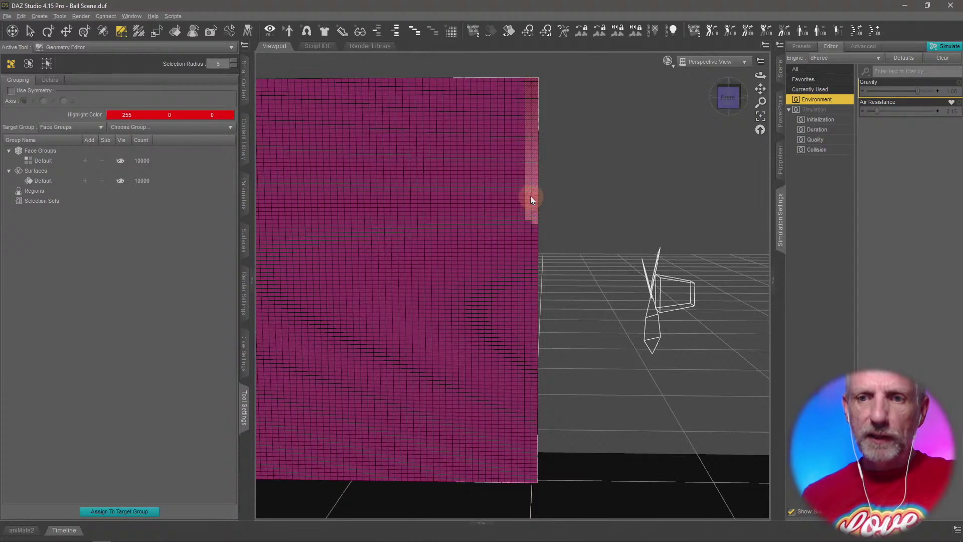
{"action": "mouse_move", "coordinate": [520, 325]}
{"action": "left_mouse_down"}
{"action": "mouse_move", "coordinate": [523, 303]}
{"action": "mouse_move", "coordinate": [531, 404]}
{"action": "left_mouse_up"}
{"action": "mouse_move", "coordinate": [537, 342]}
{"action": "left_mouse_down"}
{"action": "mouse_move", "coordinate": [536, 280]}
{"action": "mouse_move", "coordinate": [530, 323]}
{"action": "left_mouse_up"}
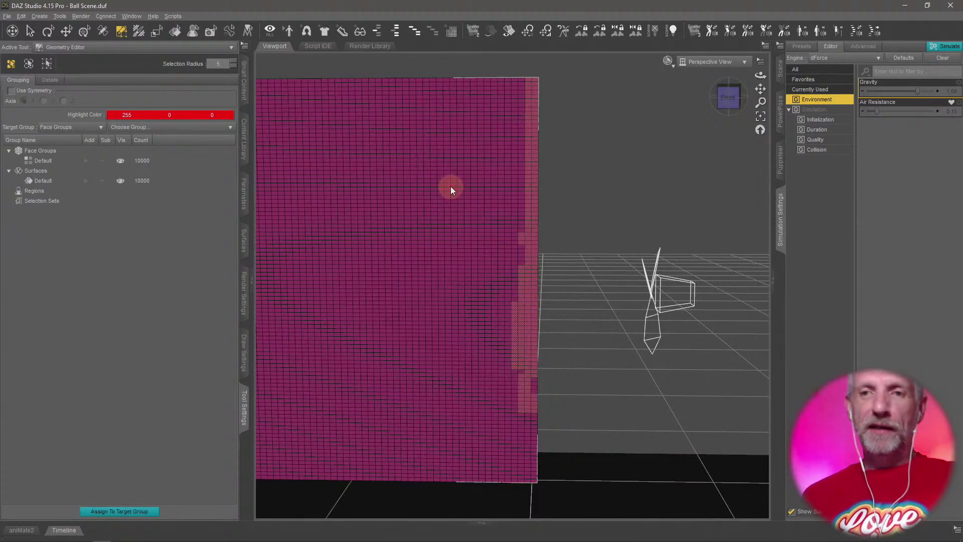
{"action": "right_click", "coordinate": [485, 150]}
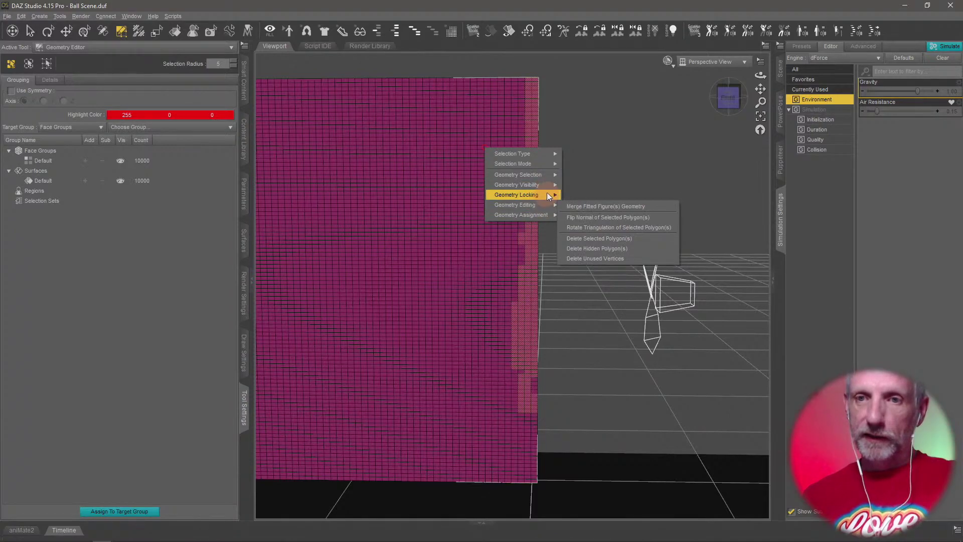
{"action": "mouse_move", "coordinate": [548, 196]}
{"action": "left_click", "coordinate": [608, 195]}
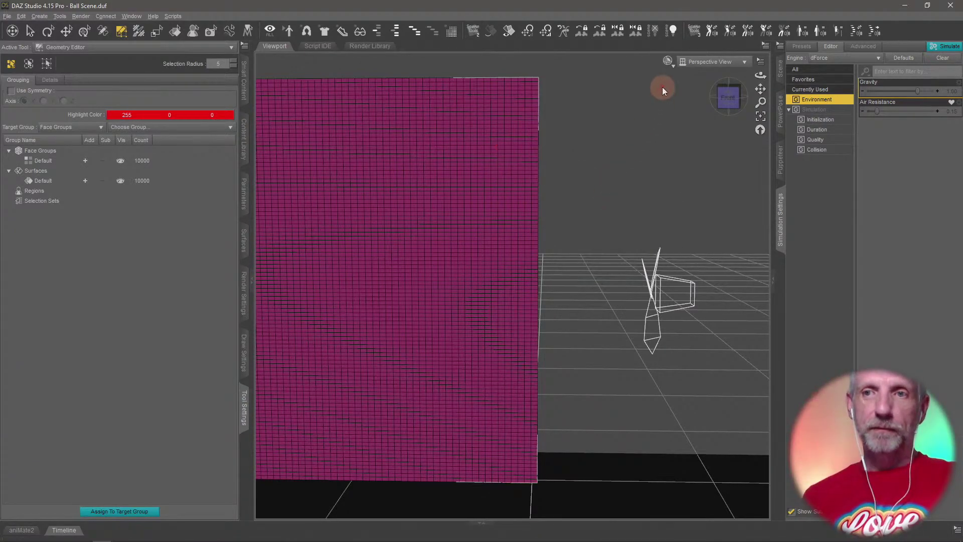
Switch the viewport to the Front View, showing the plane's edge beside the wind node.
{"action": "left_click", "coordinate": [727, 60]}
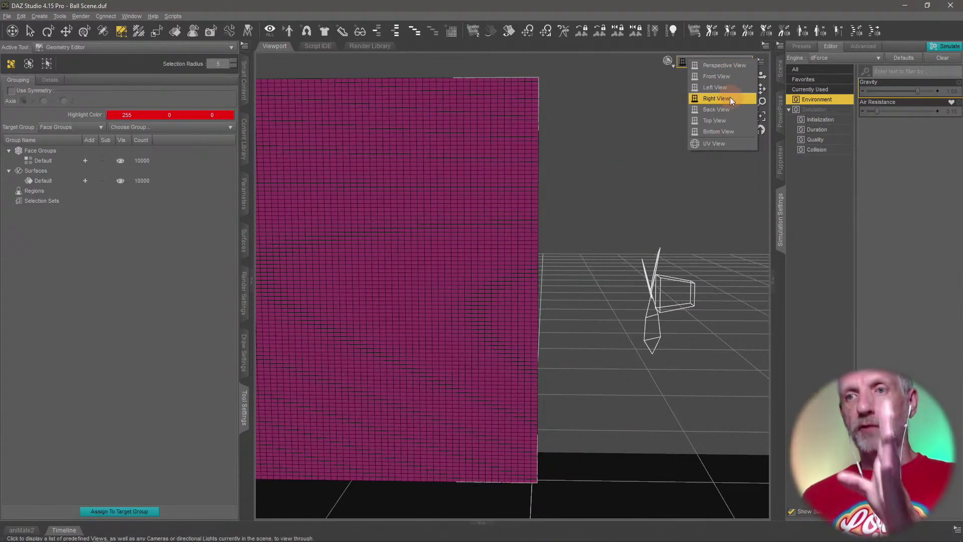
{"action": "left_click", "coordinate": [730, 98]}
{"action": "left_click", "coordinate": [710, 62]}
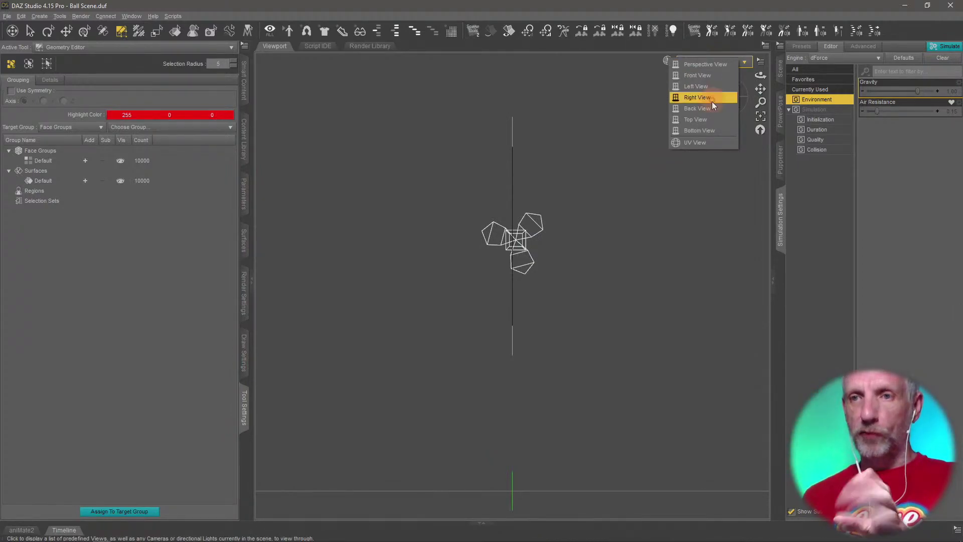
{"action": "left_click", "coordinate": [716, 76]}
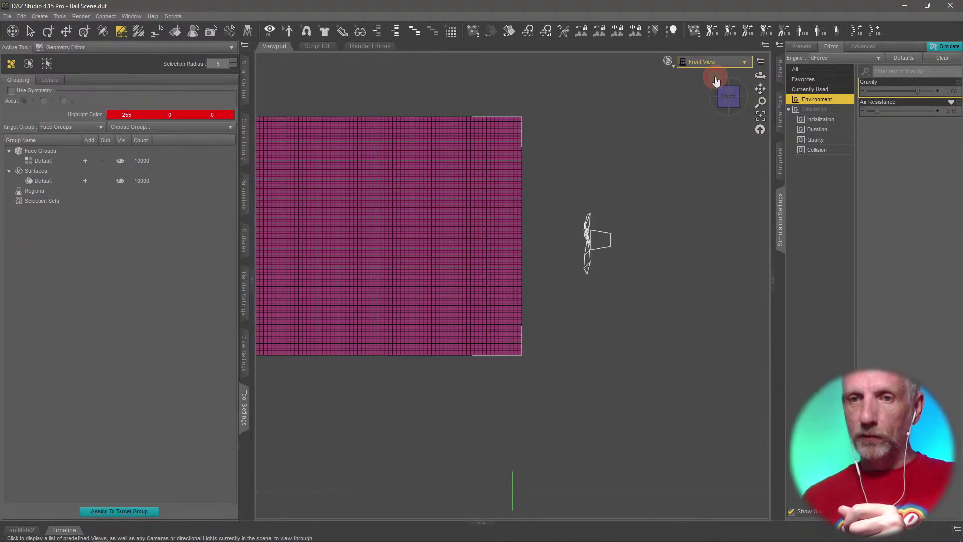
{"action": "scroll", "coordinate": [635, 194], "scroll_direction": "up", "scroll_amount": 5}
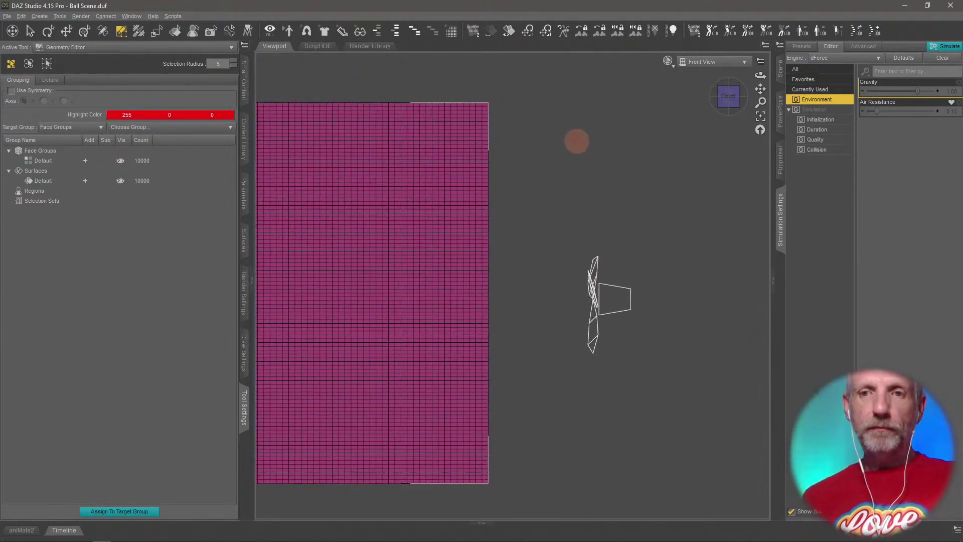
Set the selection mode to Marquee Selection and select a narrow polygon strip along the plane's full edge facing the wind node.
{"action": "right_click", "coordinate": [390, 153]}
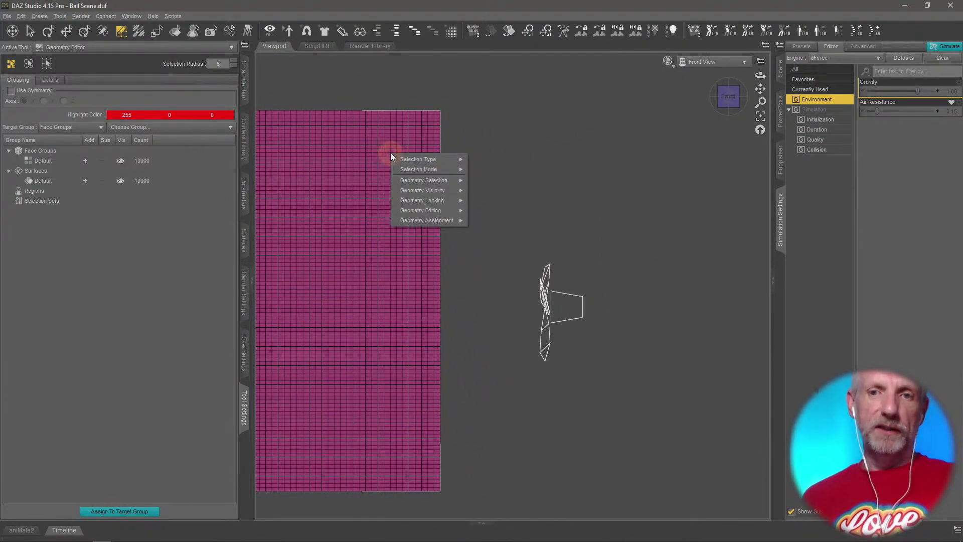
{"action": "mouse_move", "coordinate": [444, 170]}
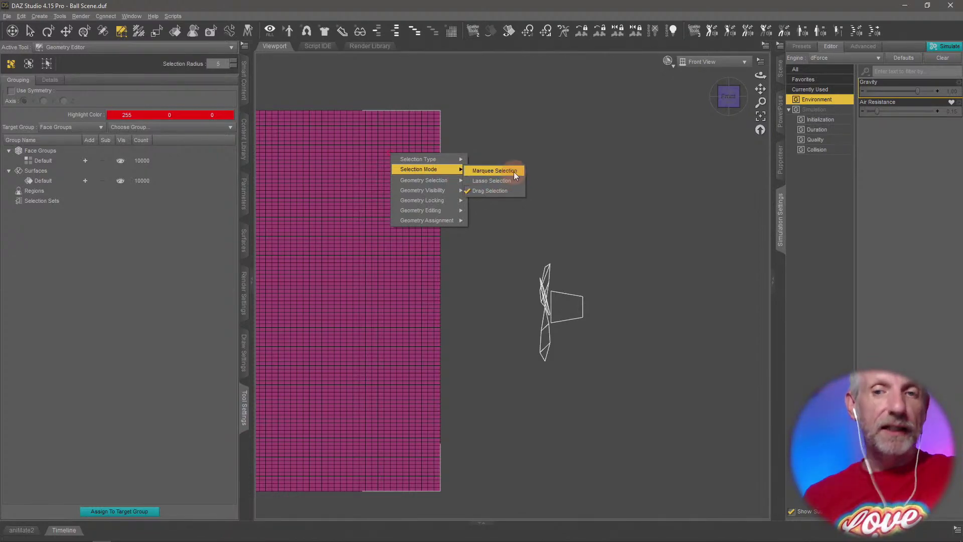
{"action": "left_click", "coordinate": [514, 171]}
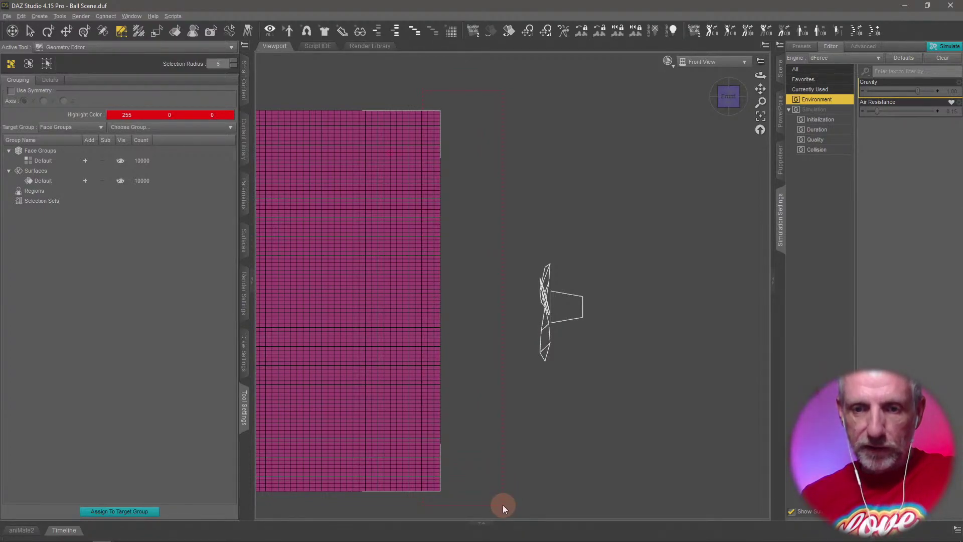
{"action": "left_click_drag", "start_coordinate": [502, 505], "coordinate": [503, 504]}
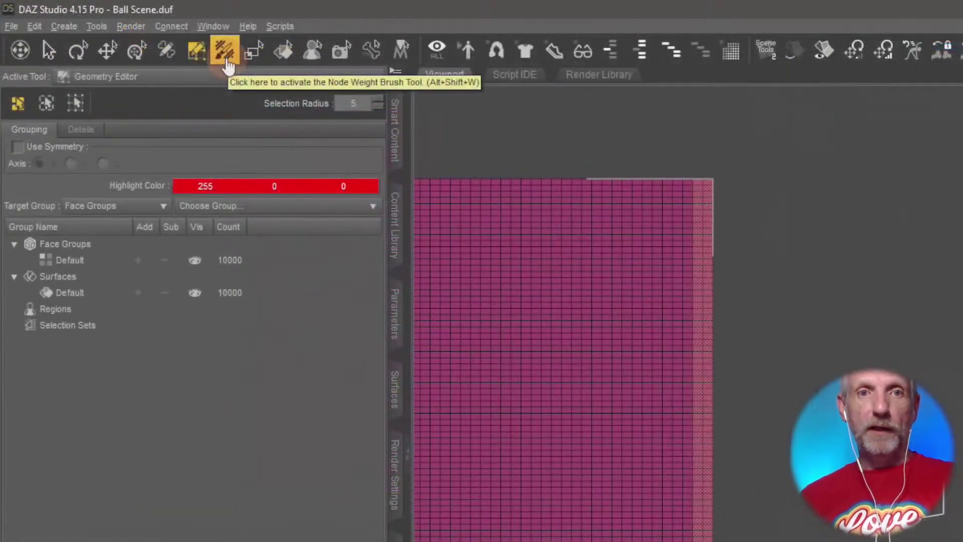
Activate the Node Weight Map Brush tool, keeping the polygon strip selected.
{"action": "left_click", "coordinate": [225, 58]}
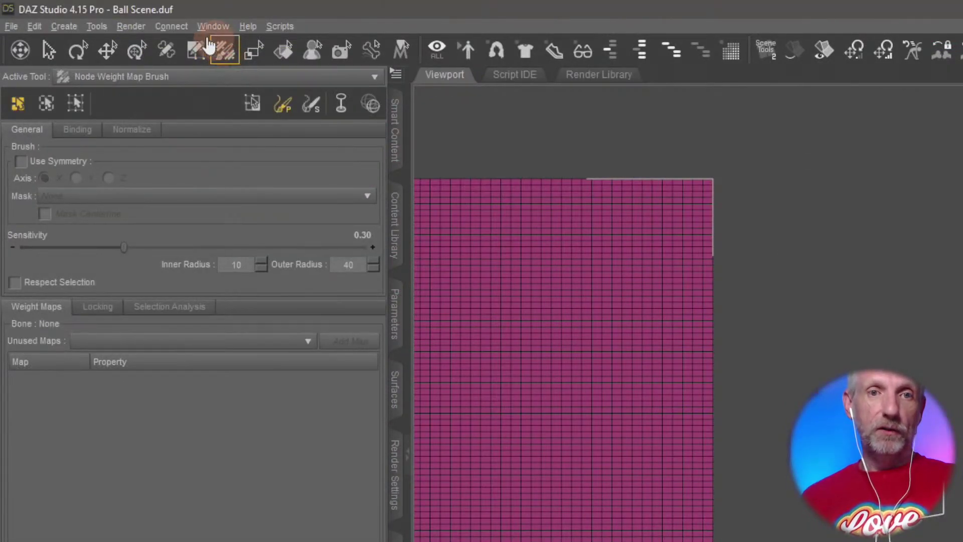
{"action": "left_click", "coordinate": [97, 26]}
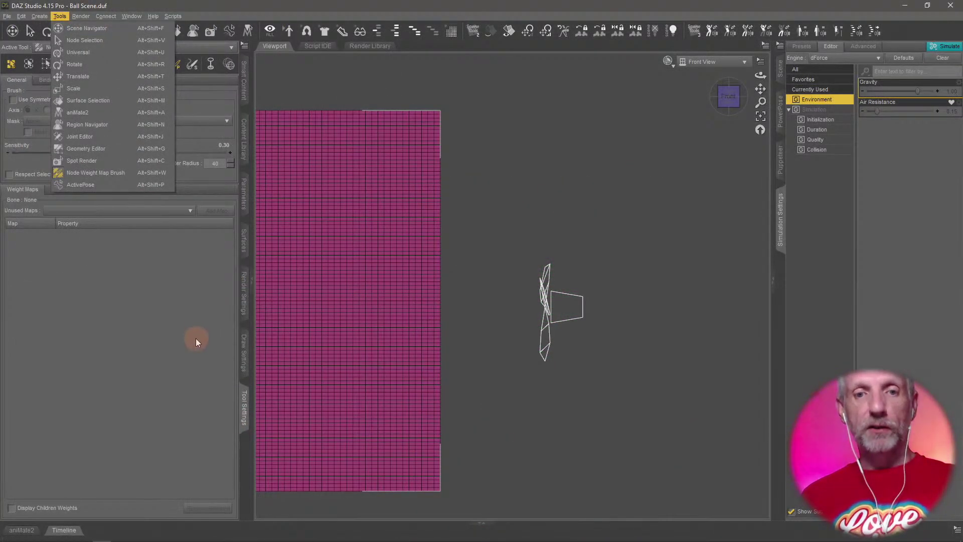
{"action": "left_click", "coordinate": [195, 338]}
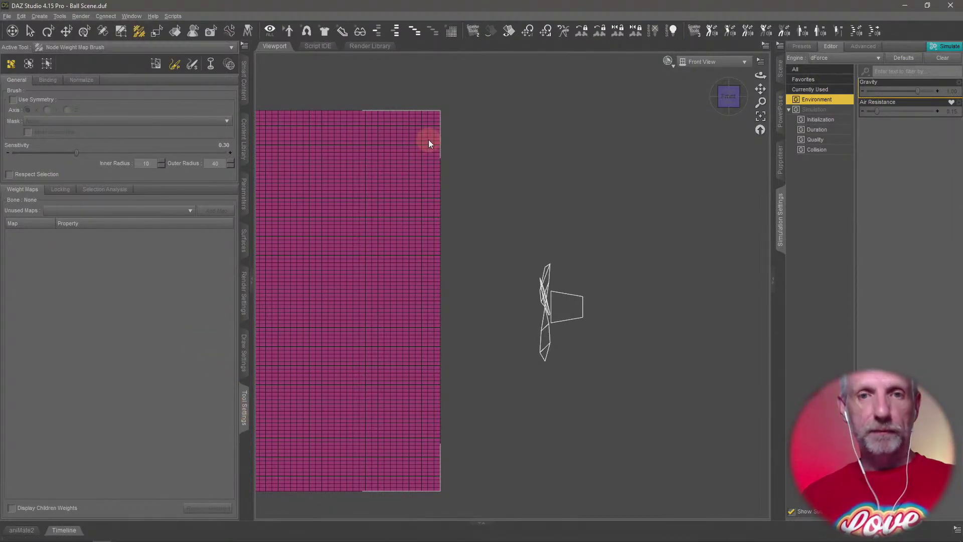
{"action": "left_click", "coordinate": [124, 33]}
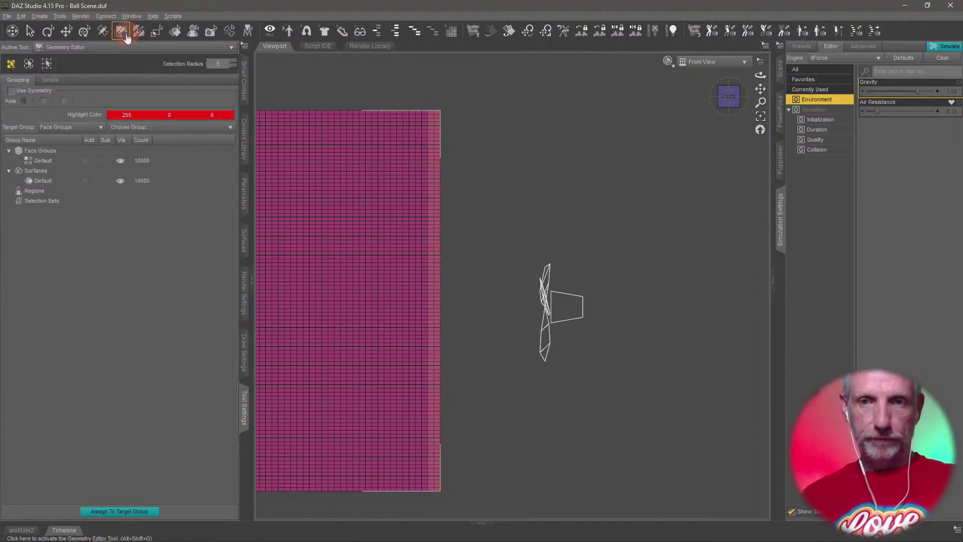
{"action": "left_click", "coordinate": [139, 31]}
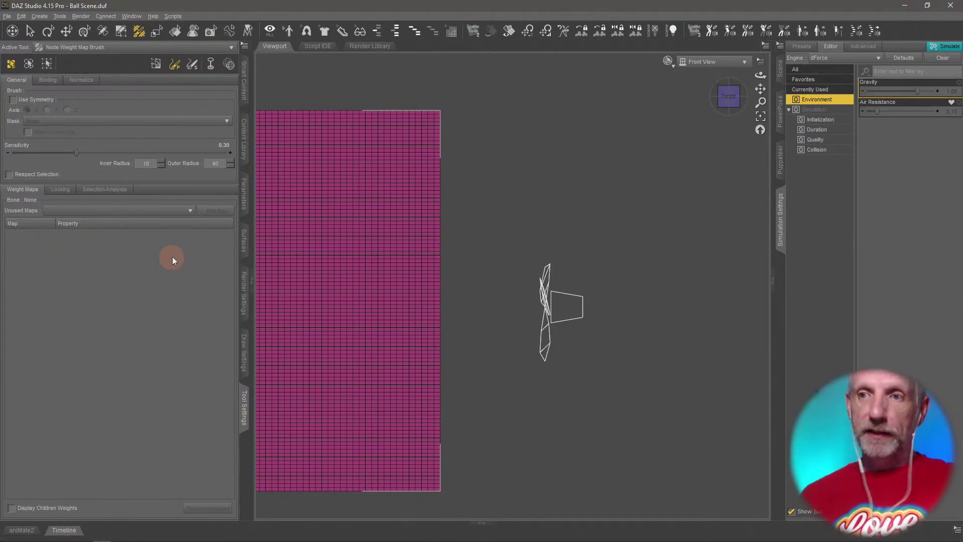
Create a new dForce Modifier Weight Node parented to the selected Plane.
{"action": "left_click", "coordinate": [780, 69]}
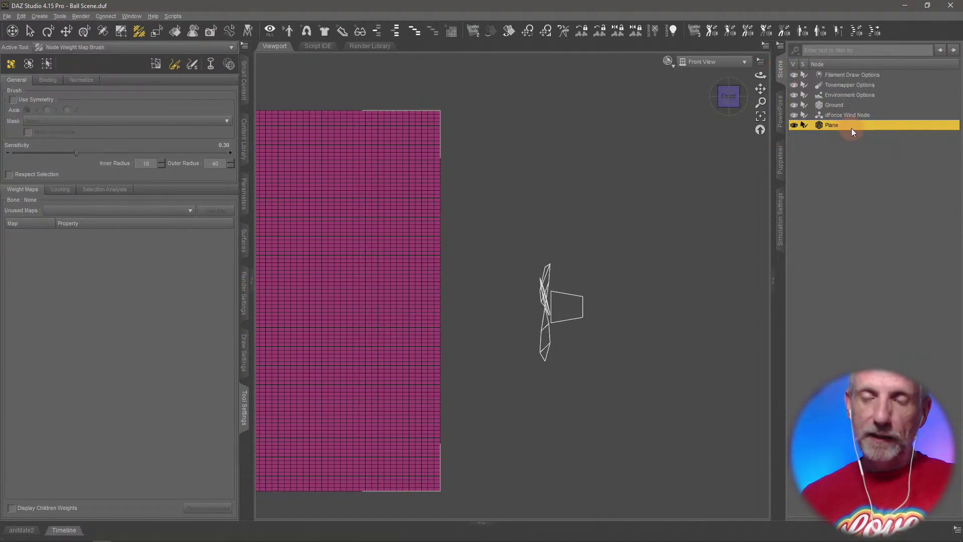
{"action": "left_click", "coordinate": [40, 16]}
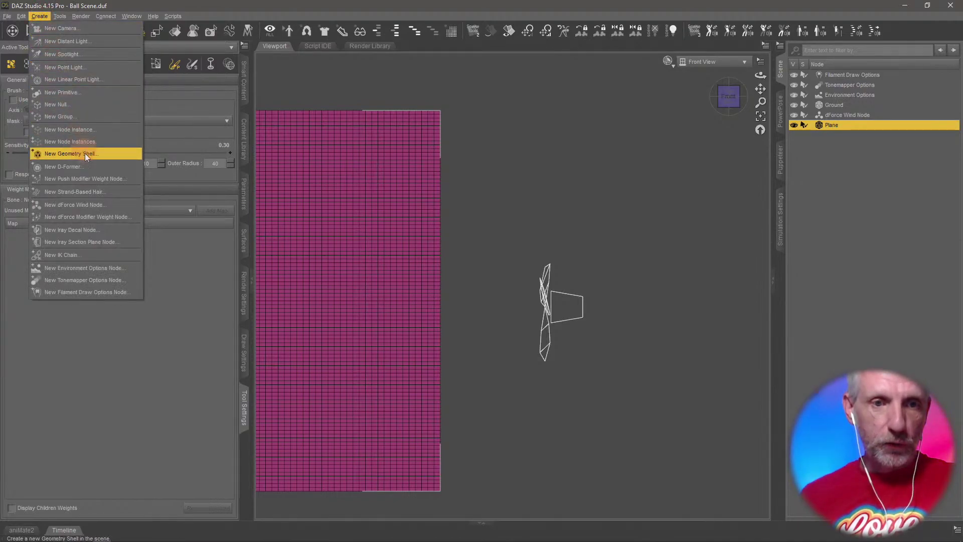
{"action": "left_click", "coordinate": [128, 219]}
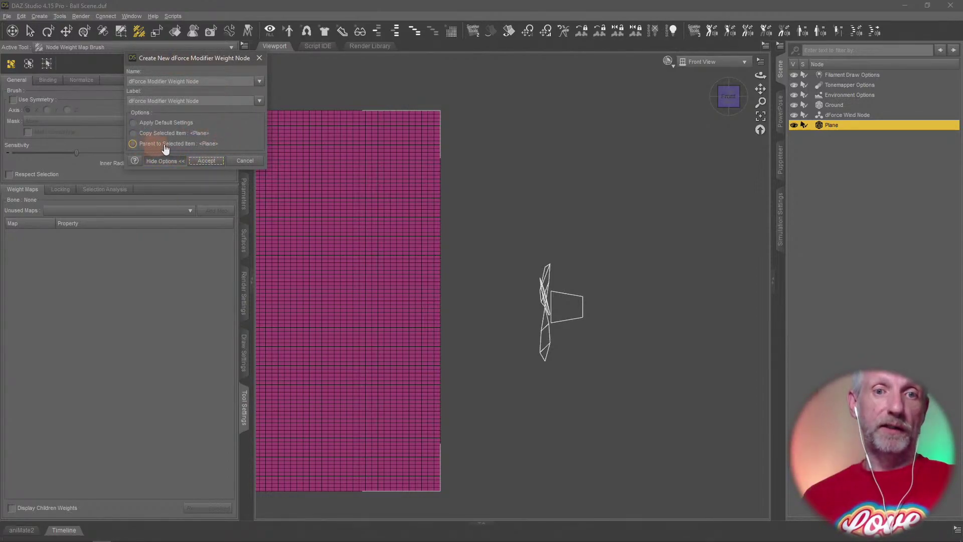
{"action": "left_click", "coordinate": [213, 162]}
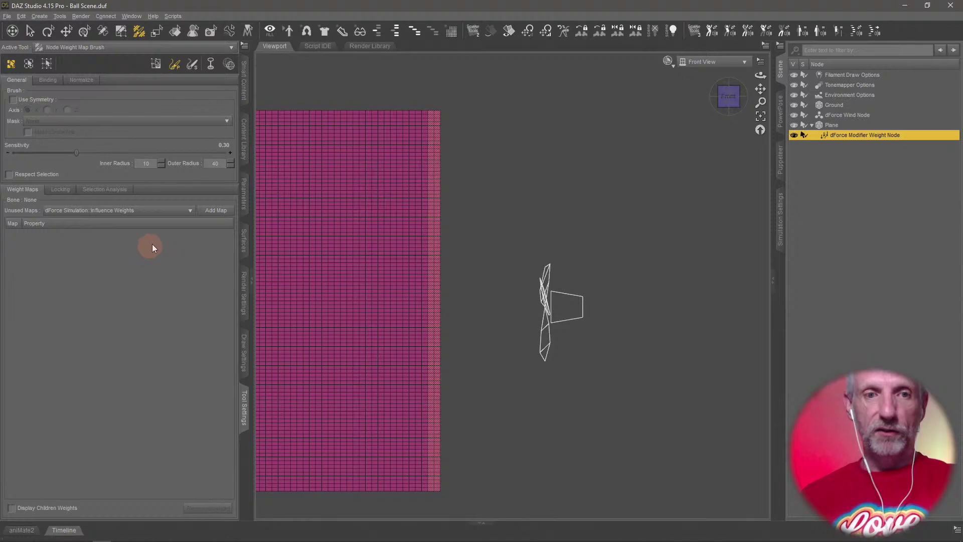
Add the dForce Simulation: Influence Weights map to the modifier weight node.
{"action": "left_click", "coordinate": [158, 210]}
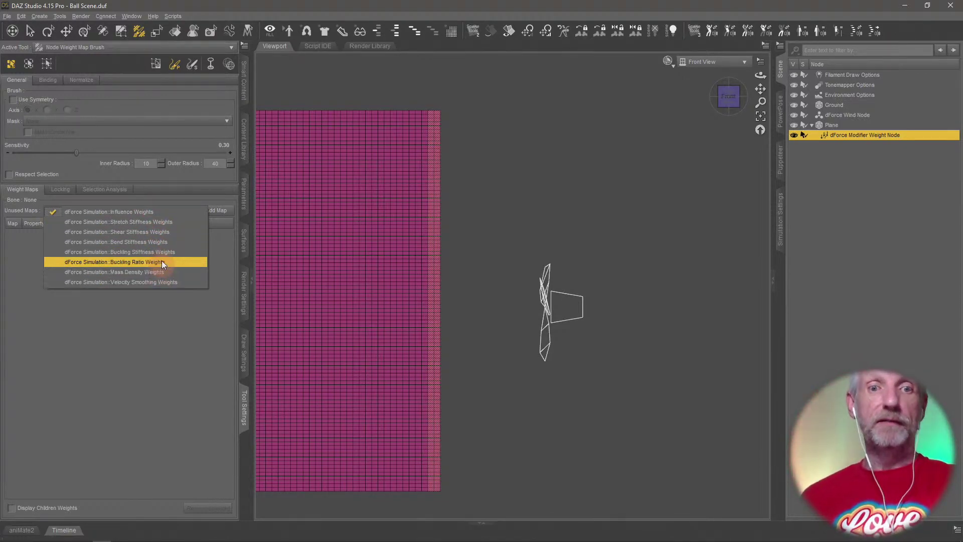
{"action": "left_click", "coordinate": [164, 211]}
{"action": "left_click", "coordinate": [220, 211]}
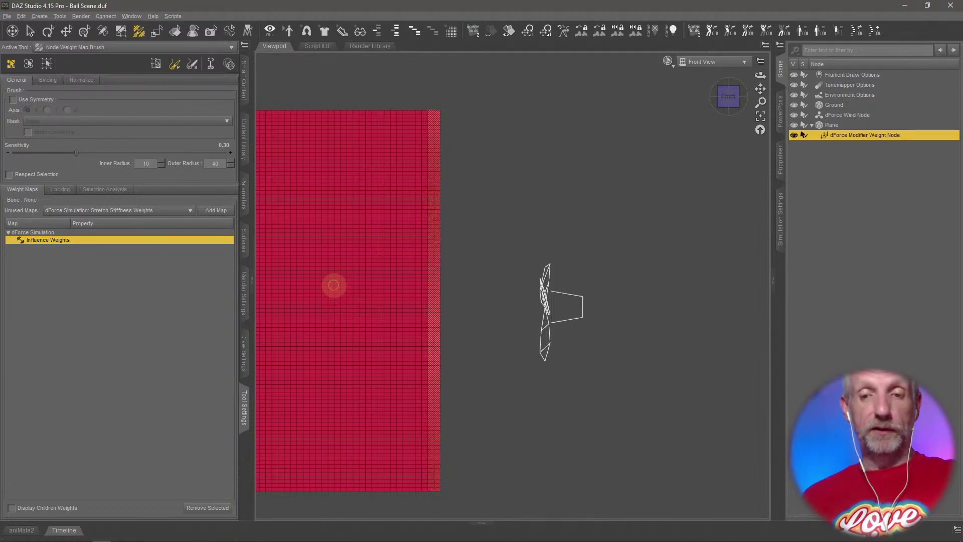
Fill the selected strip of faces along the plane's edge with an influence weight of 0%.
{"action": "mouse_move", "coordinate": [338, 285]}
{"action": "middle_mouse_down"}
{"action": "mouse_move", "coordinate": [426, 286]}
{"action": "mouse_move", "coordinate": [535, 266]}
{"action": "middle_mouse_up"}
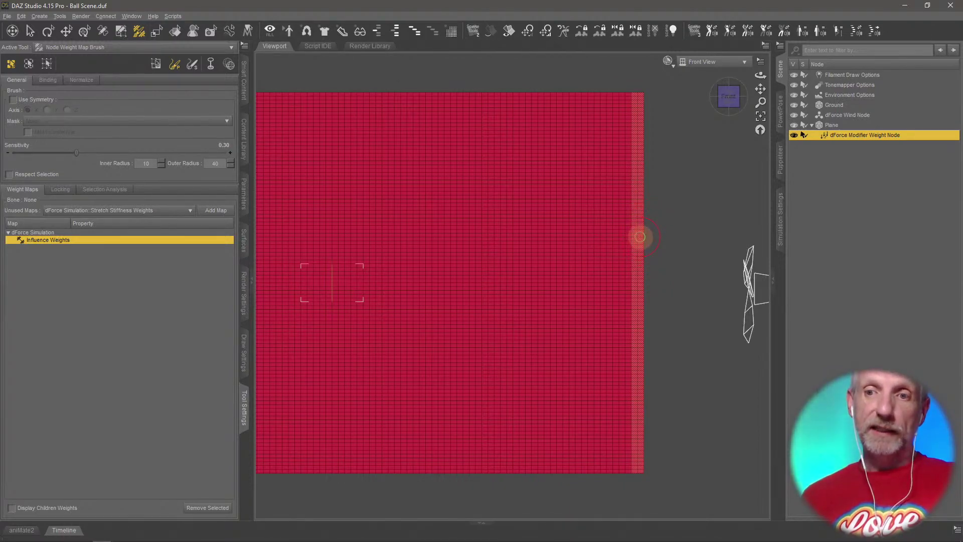
{"action": "right_click", "coordinate": [641, 238]}
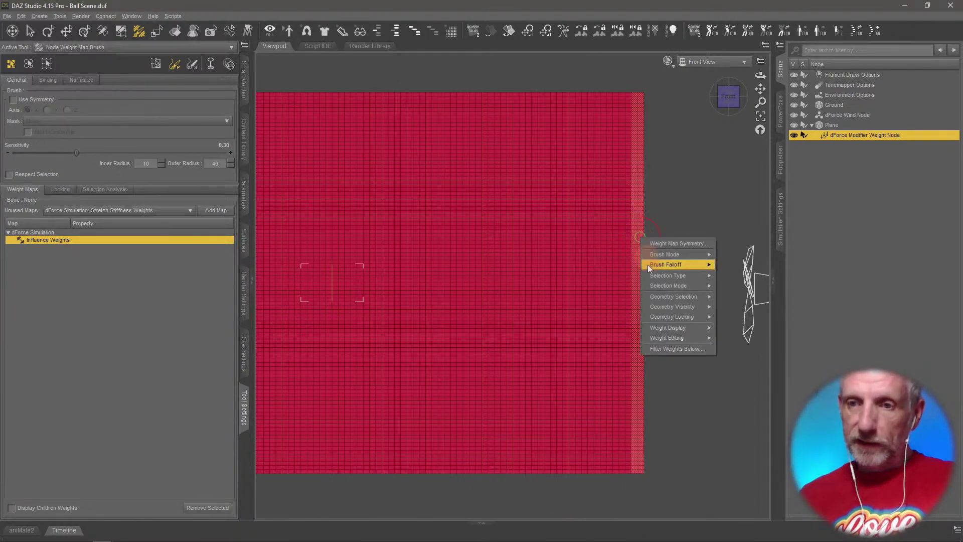
{"action": "mouse_move", "coordinate": [682, 342]}
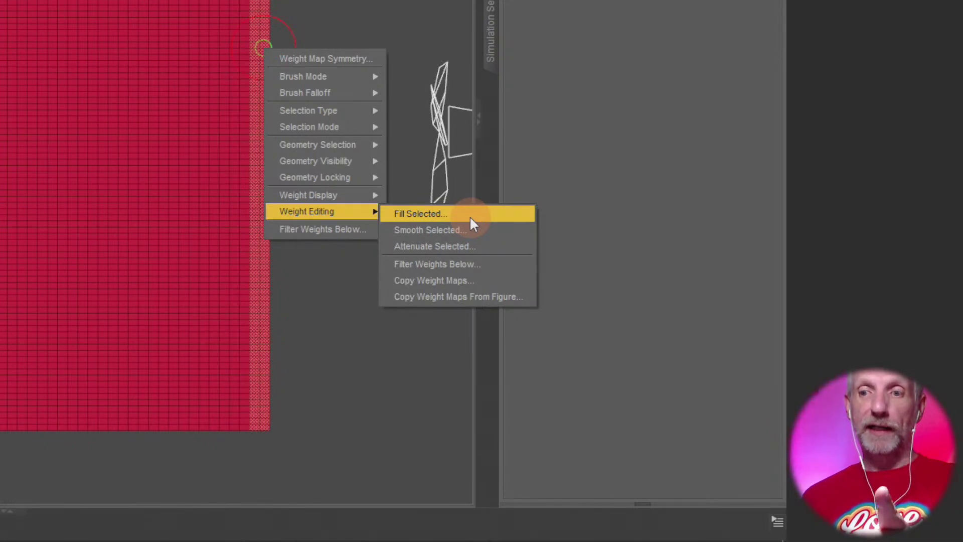
{"action": "left_click", "coordinate": [471, 221]}
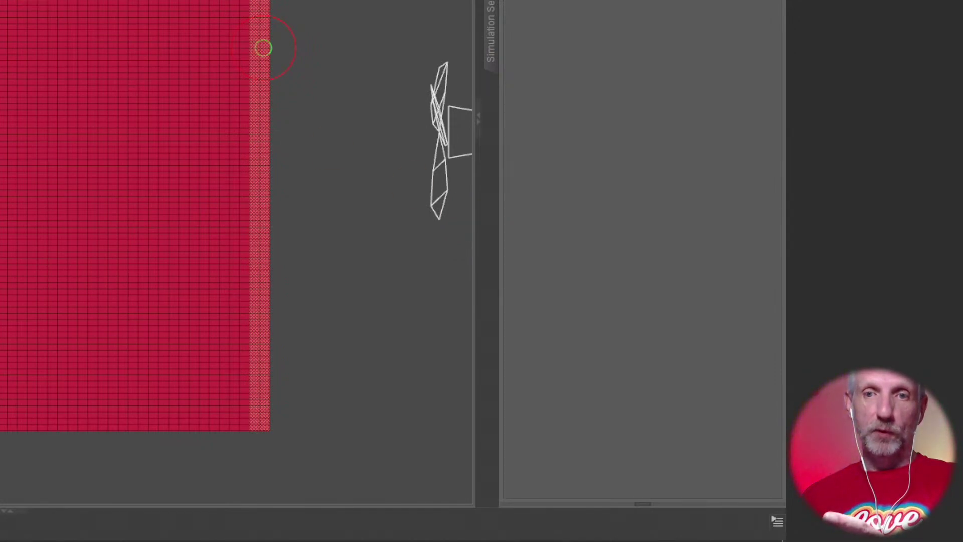
{"action": "left_click_drag", "start_coordinate": [422, 168], "coordinate": [393, 162]}
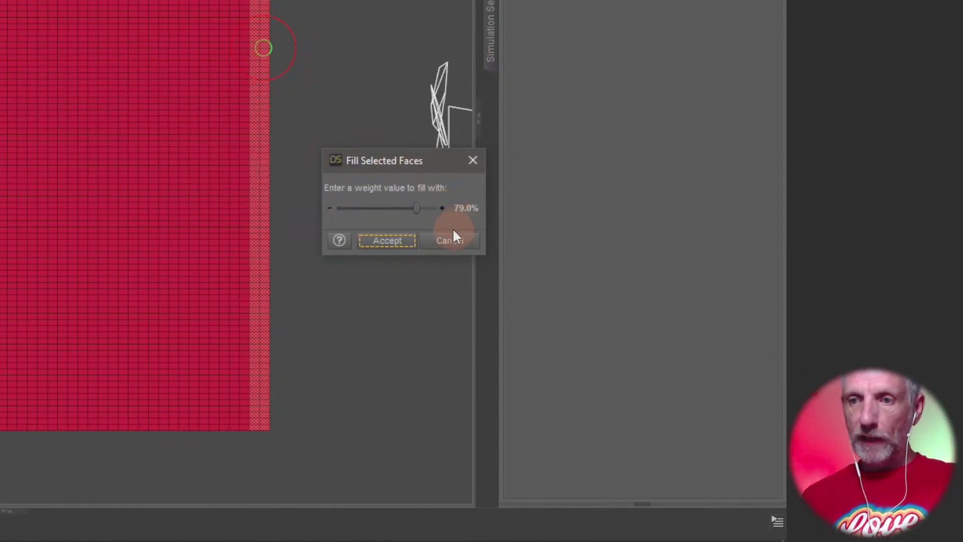
{"action": "left_click", "coordinate": [460, 211]}
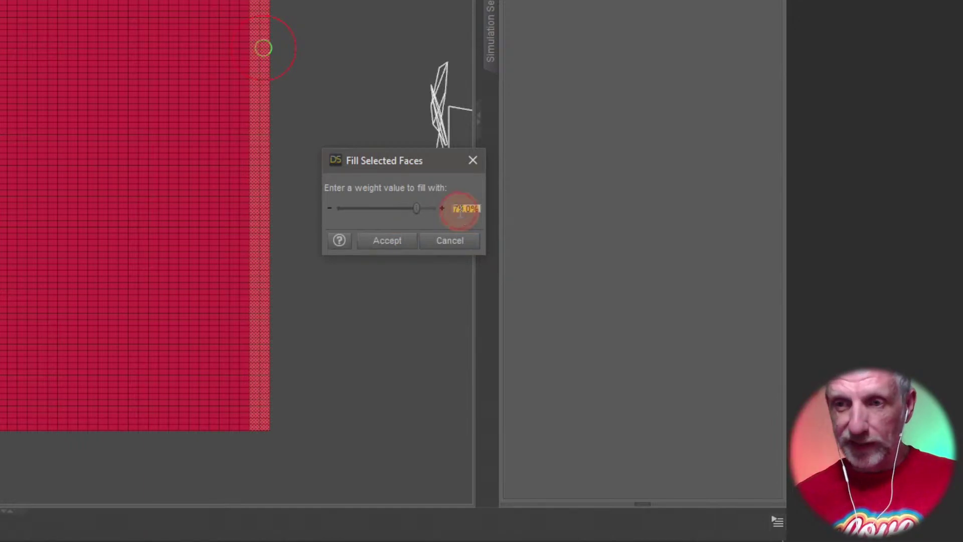
{"action": "type", "text": "0"}
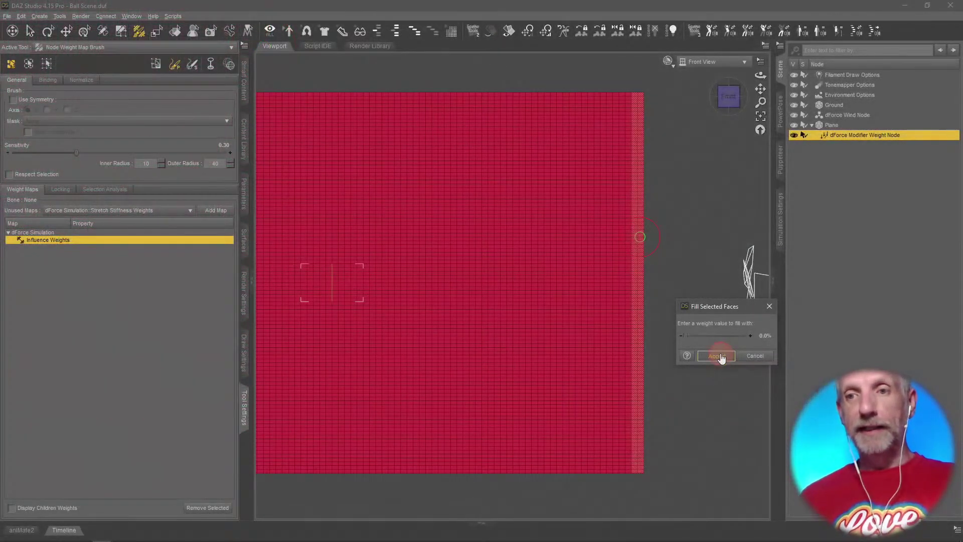
{"action": "left_click", "coordinate": [395, 242]}
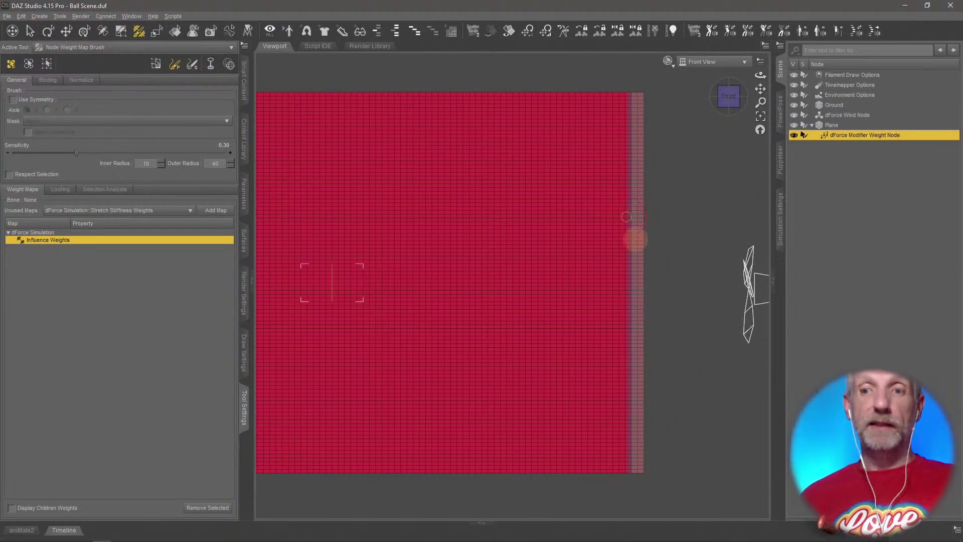
Clear the geometry selection on the plane.
{"action": "right_click", "coordinate": [641, 300]}
{"action": "mouse_move", "coordinate": [698, 363]}
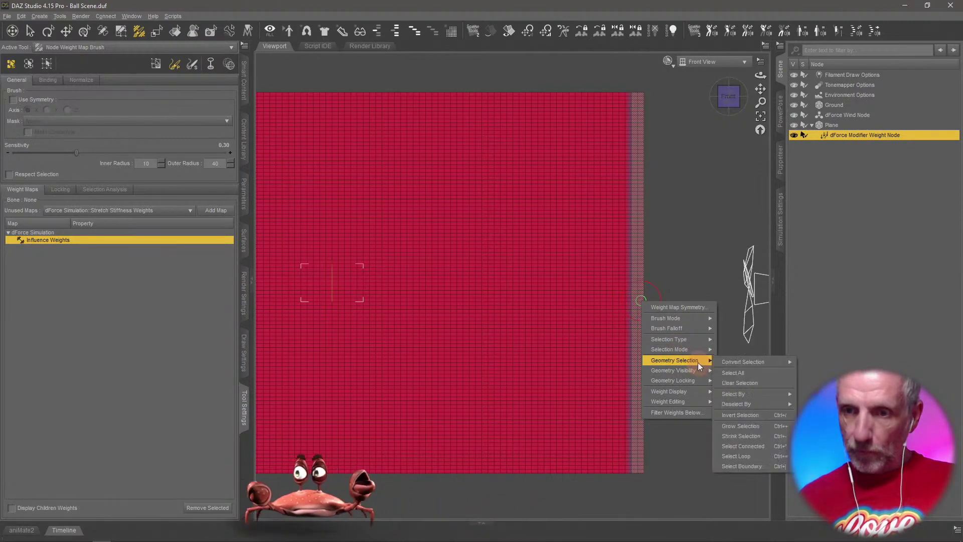
{"action": "left_click", "coordinate": [747, 382]}
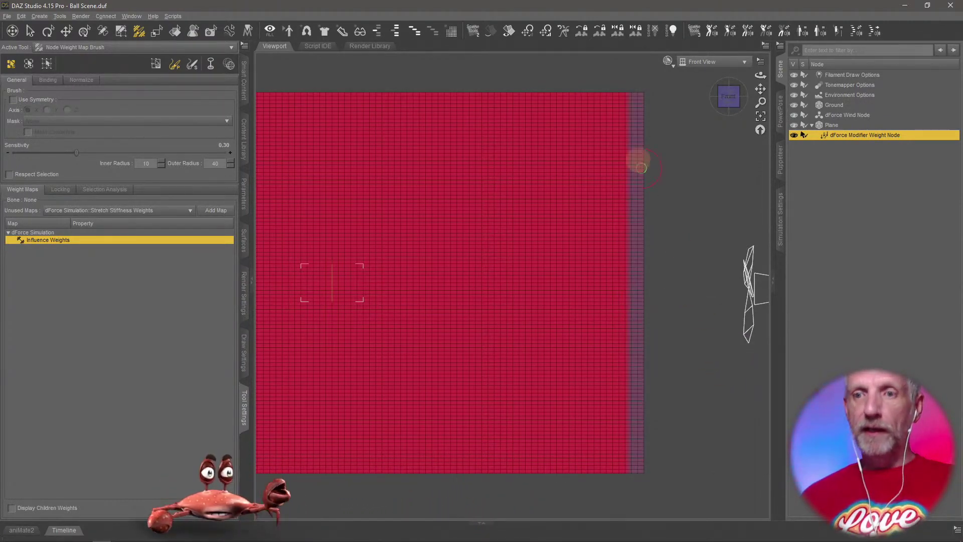
Switch to the Perspective View and compare the weighted plane in the Wire Shaded and Lit Wireframe draw styles.
{"action": "left_click", "coordinate": [718, 63]}
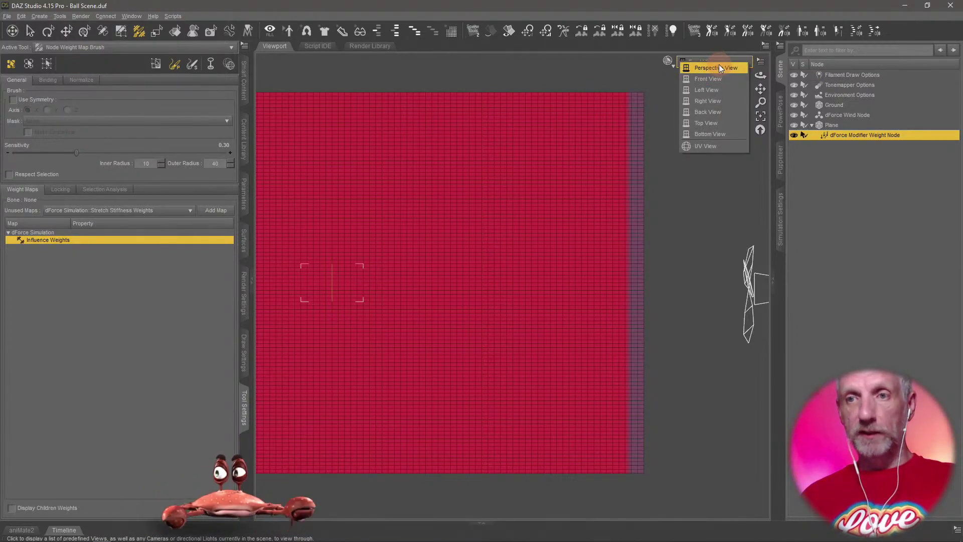
{"action": "left_click", "coordinate": [718, 67]}
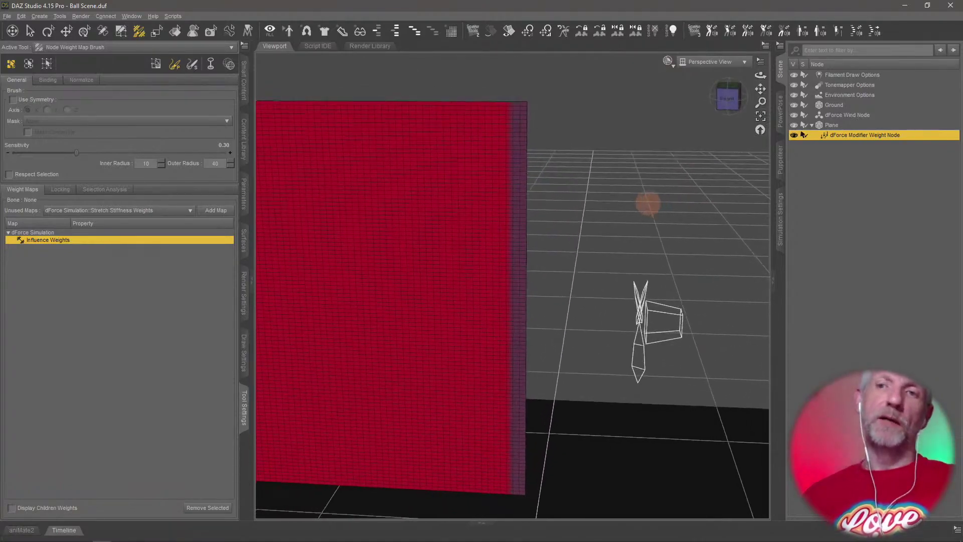
{"action": "left_click", "coordinate": [668, 61]}
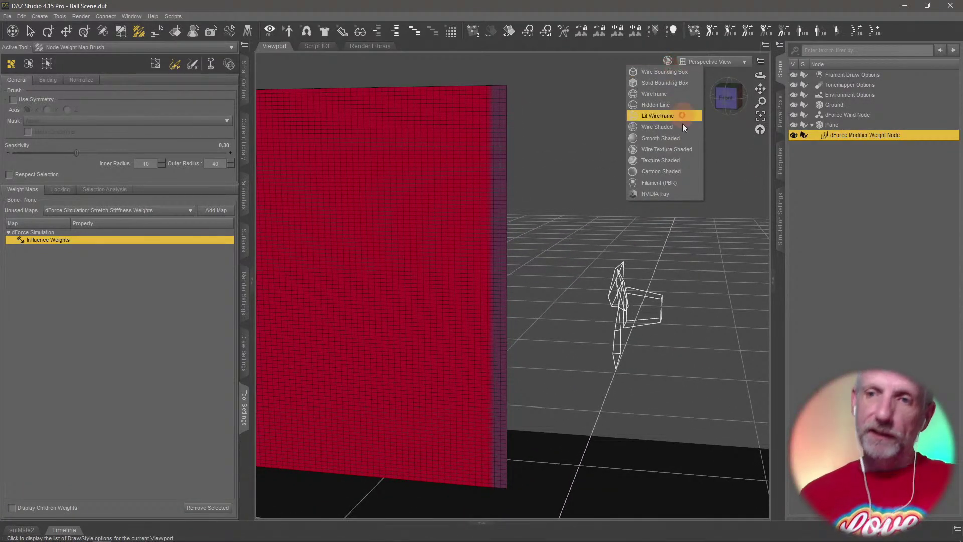
{"action": "left_click", "coordinate": [690, 128]}
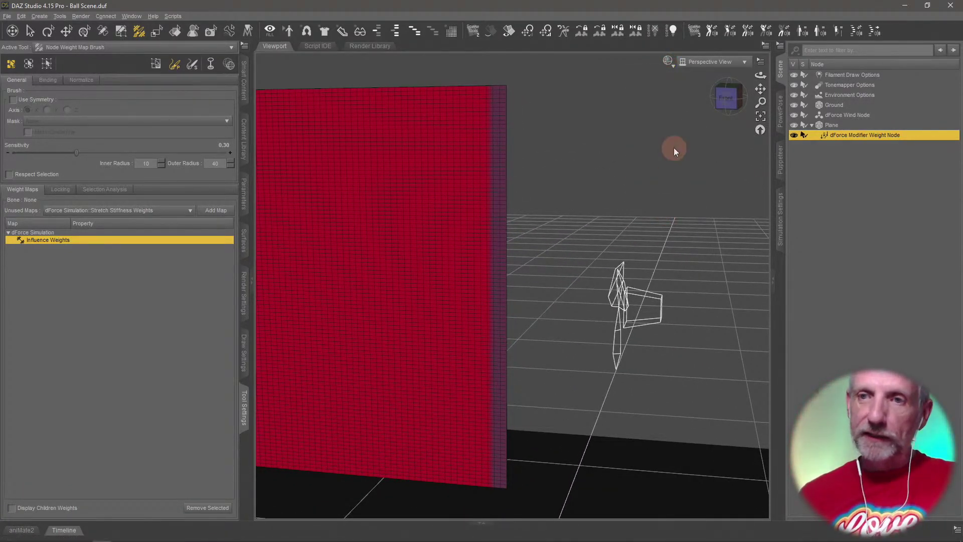
{"action": "left_click", "coordinate": [669, 62]}
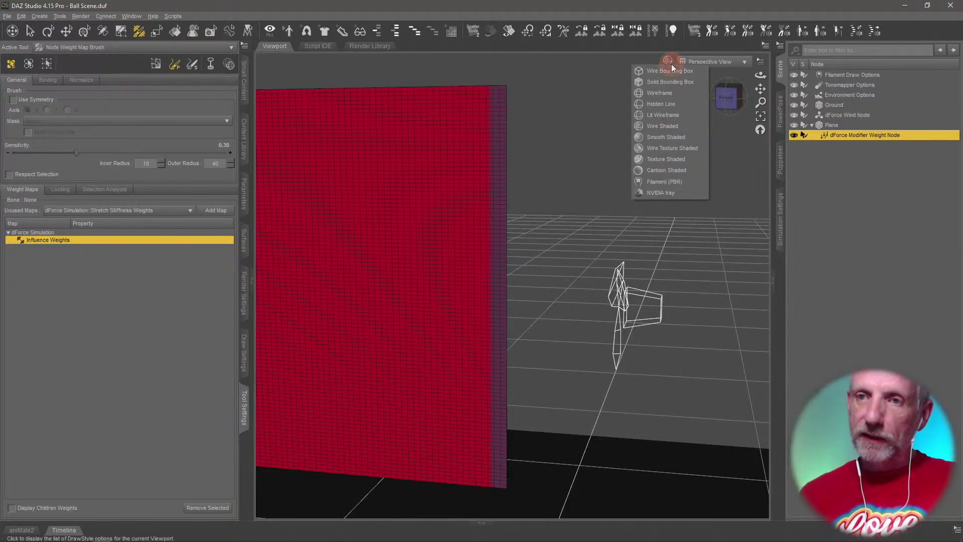
{"action": "left_click", "coordinate": [682, 115]}
{"action": "middle_click_drag", "start_coordinate": [622, 180], "coordinate": [618, 184]}
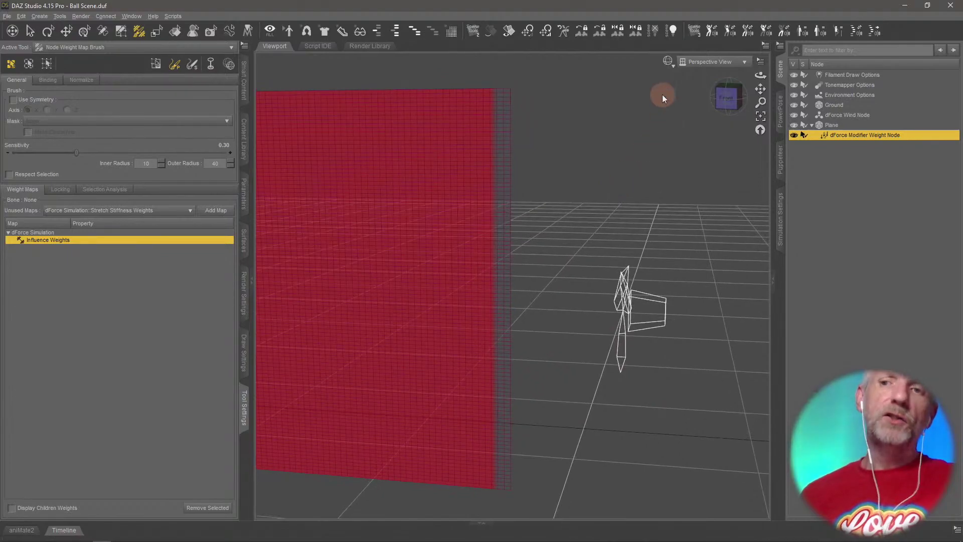
Set the viewport draw style to Filament (PBR).
{"action": "left_click", "coordinate": [667, 61]}
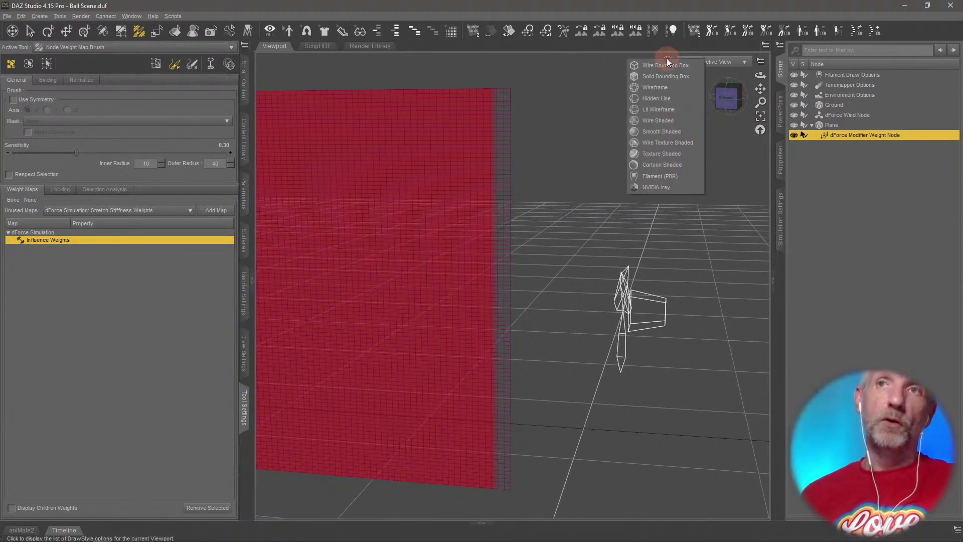
{"action": "left_click", "coordinate": [682, 177]}
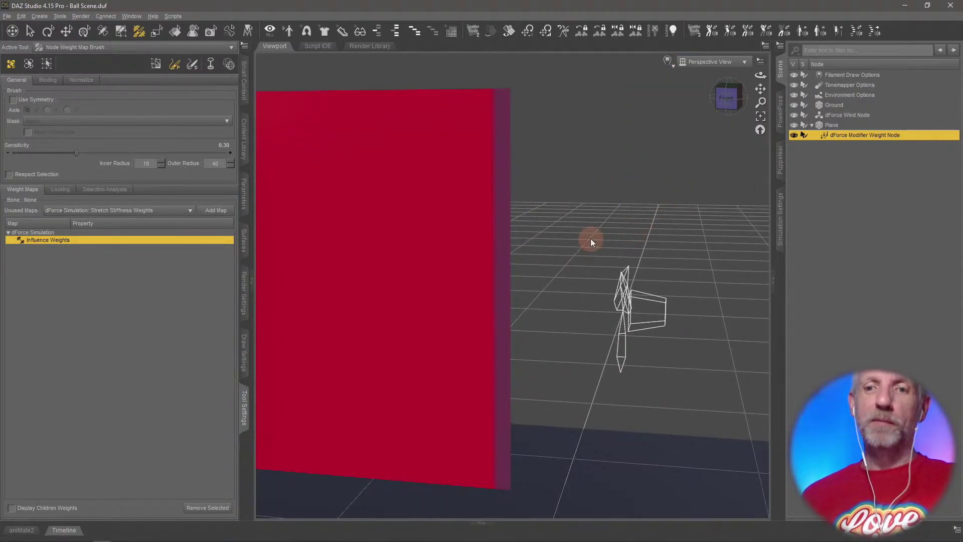
{"action": "middle_click_drag", "start_coordinate": [591, 239], "coordinate": [585, 238]}
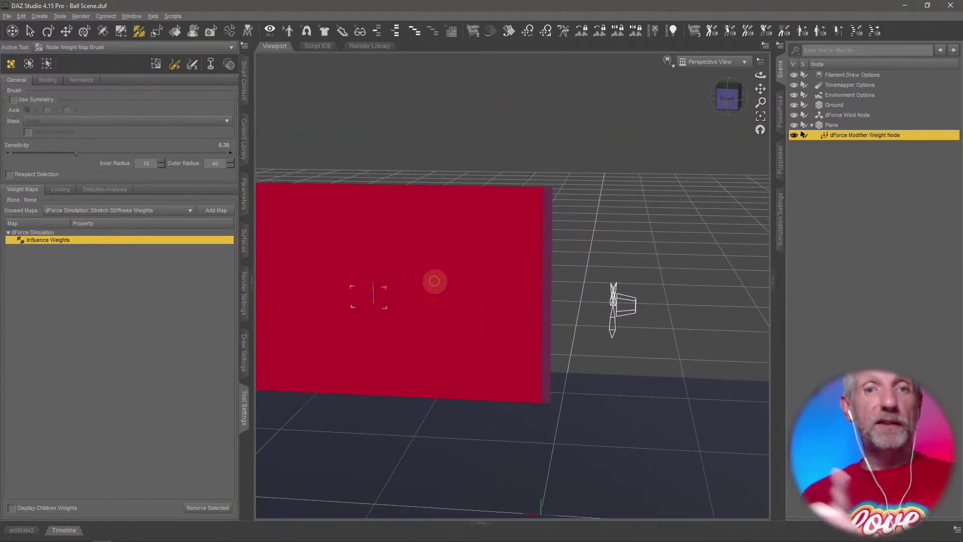
Activate the Universal tool and run the dForce simulation on the edge-pinned plane.
{"action": "left_click", "coordinate": [83, 32]}
{"action": "middle_click_drag", "start_coordinate": [385, 194], "coordinate": [384, 193]}
{"action": "scroll", "coordinate": [385, 194], "scroll_direction": "down", "scroll_amount": 3}
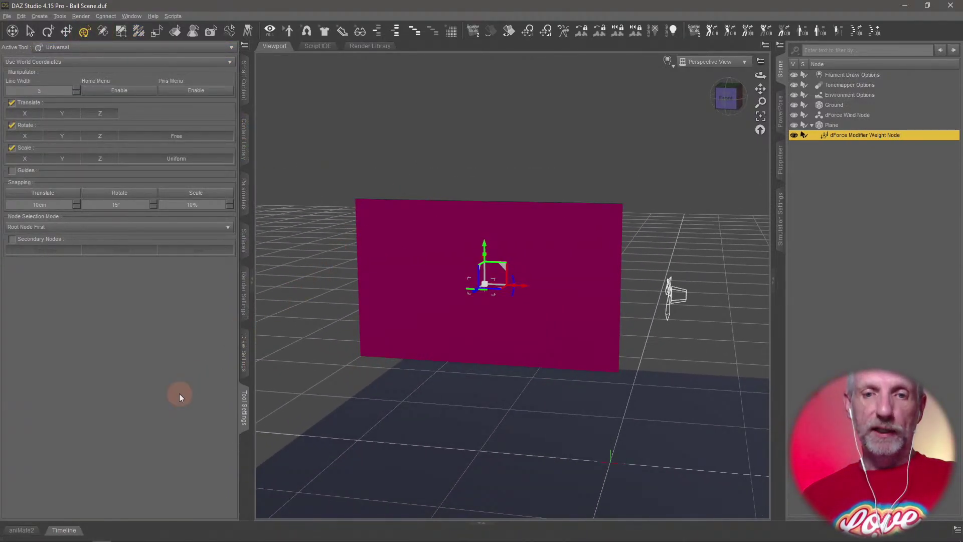
{"action": "left_click", "coordinate": [780, 219]}
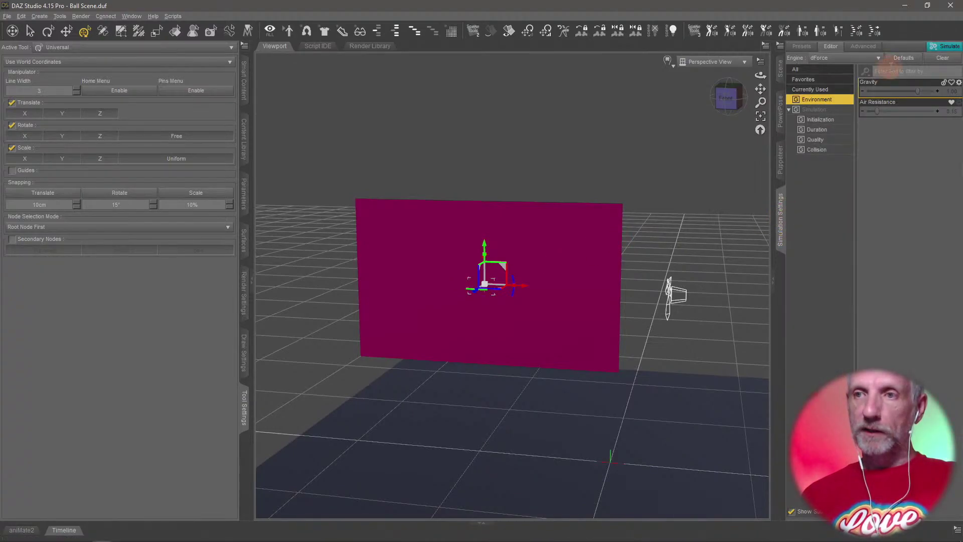
{"action": "left_click", "coordinate": [946, 46]}
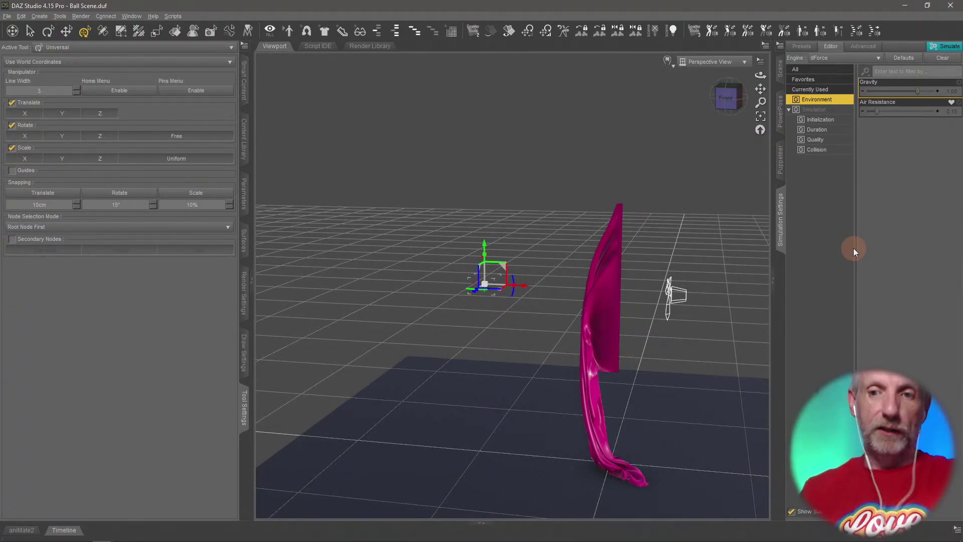
Examine the draped cloth, then return the timeline to frame 0 and collapse it.
{"action": "mouse_move", "coordinate": [646, 362]}
{"action": "middle_mouse_down"}
{"action": "mouse_move", "coordinate": [642, 350]}
{"action": "mouse_move", "coordinate": [645, 367]}
{"action": "middle_mouse_up"}
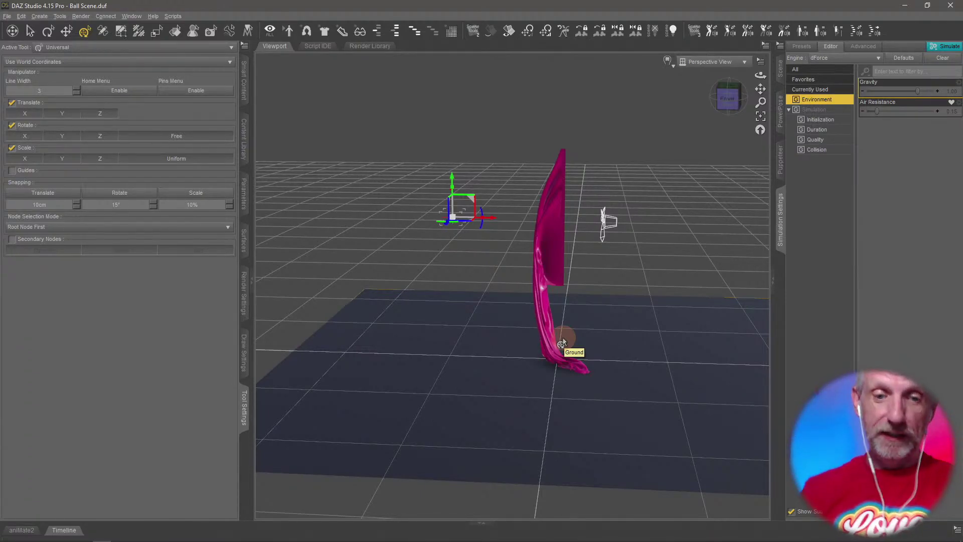
{"action": "left_click", "coordinate": [70, 529]}
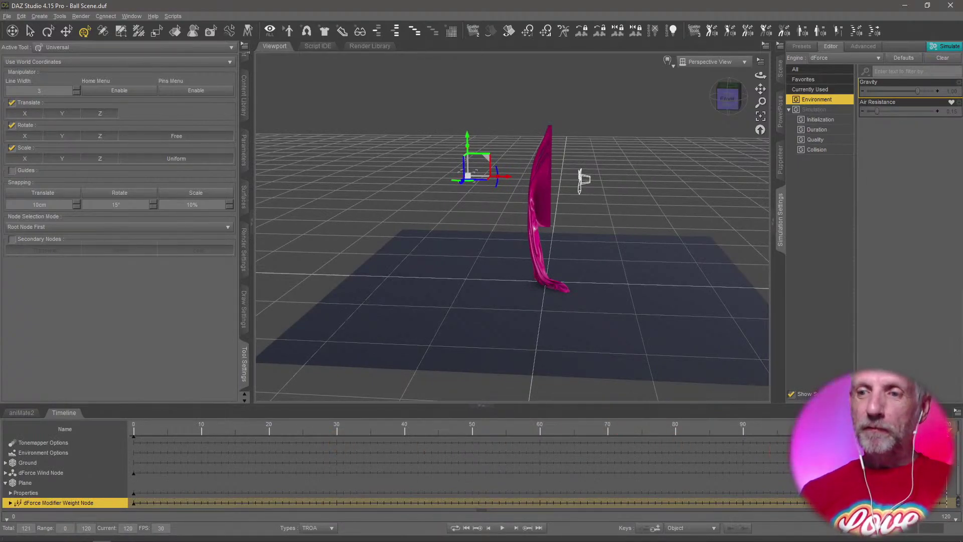
{"action": "left_click_drag", "start_coordinate": [946, 427], "coordinate": [65, 415]}
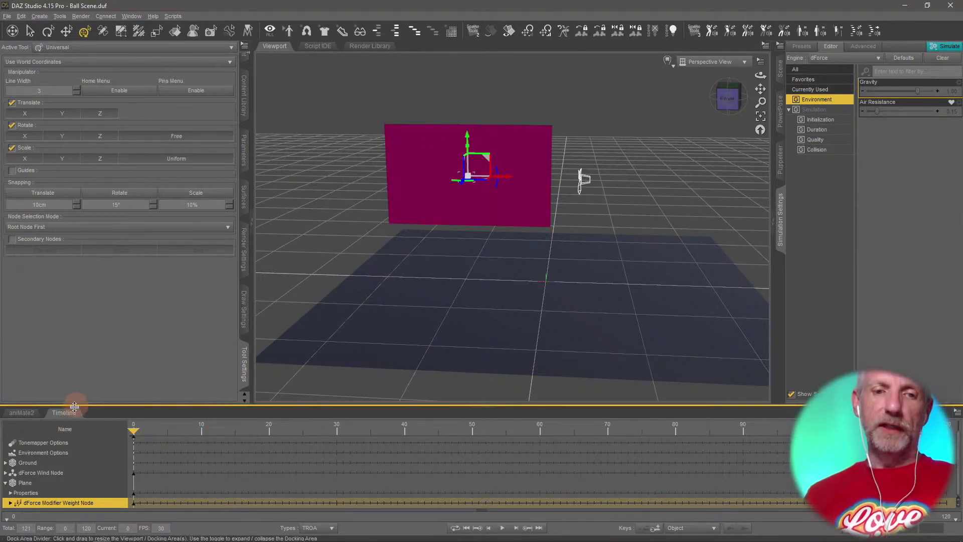
{"action": "left_click", "coordinate": [63, 412]}
Switch the viewport to the Front View with the whole plane framed.
{"action": "scroll", "coordinate": [380, 275], "scroll_direction": "up", "scroll_amount": 3}
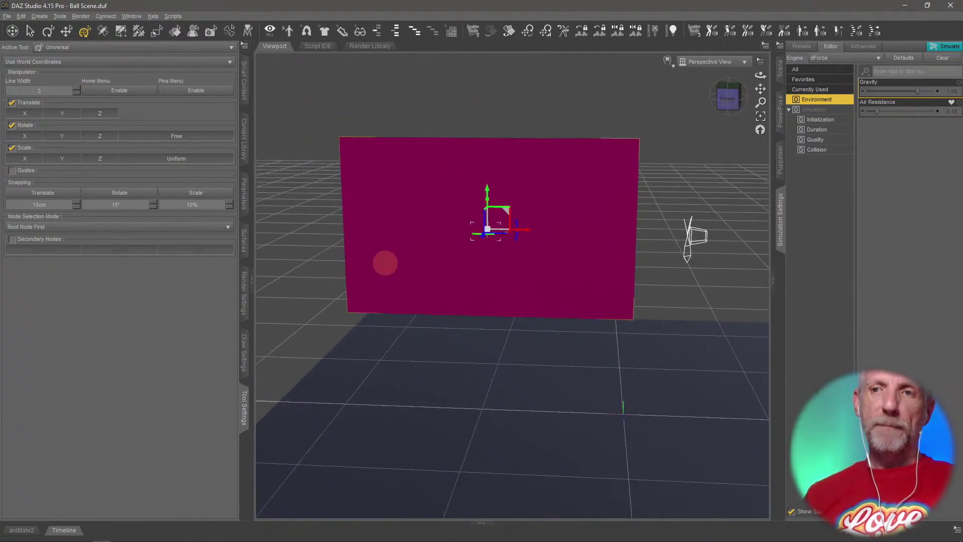
{"action": "left_click", "coordinate": [725, 62]}
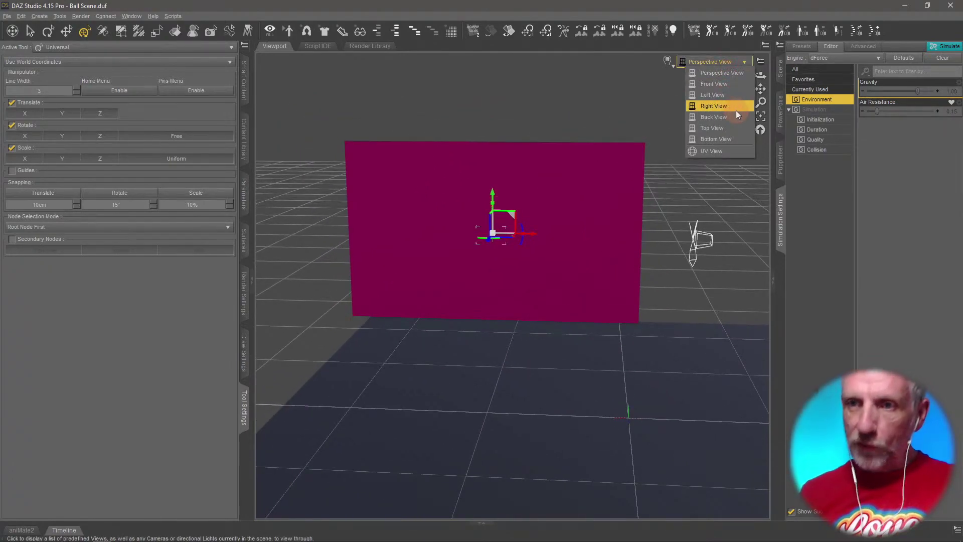
{"action": "left_click", "coordinate": [714, 84]}
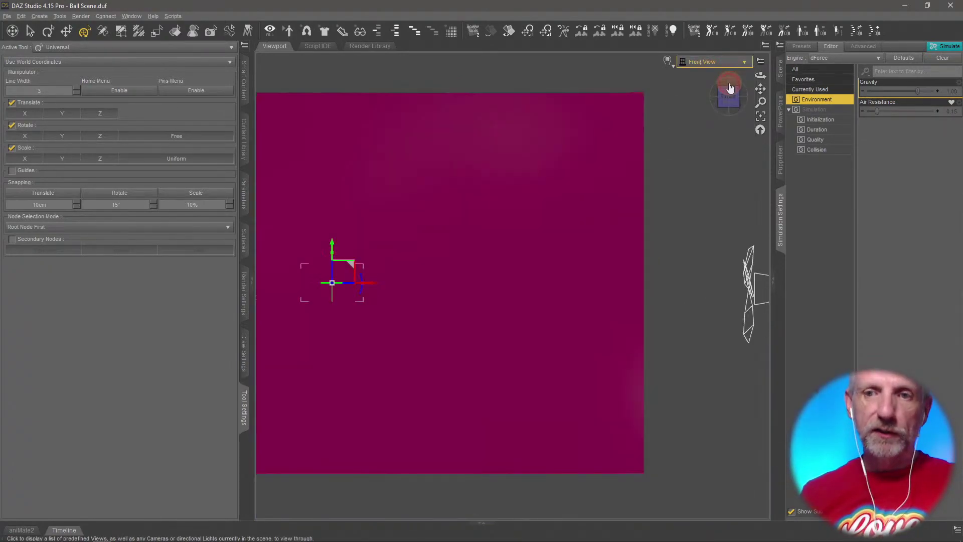
{"action": "scroll", "coordinate": [598, 183], "scroll_direction": "down", "scroll_amount": 3}
{"action": "middle_click_drag", "start_coordinate": [616, 186], "coordinate": [599, 183]}
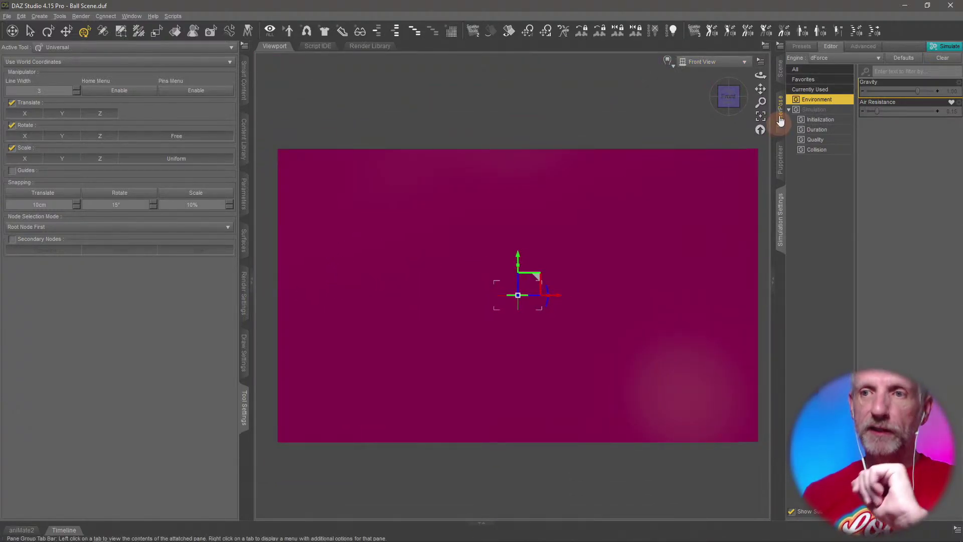
Activate the Geometry Editor for the modifier weight node and set the draw style to Wire Texture Shaded.
{"action": "left_click", "coordinate": [781, 68]}
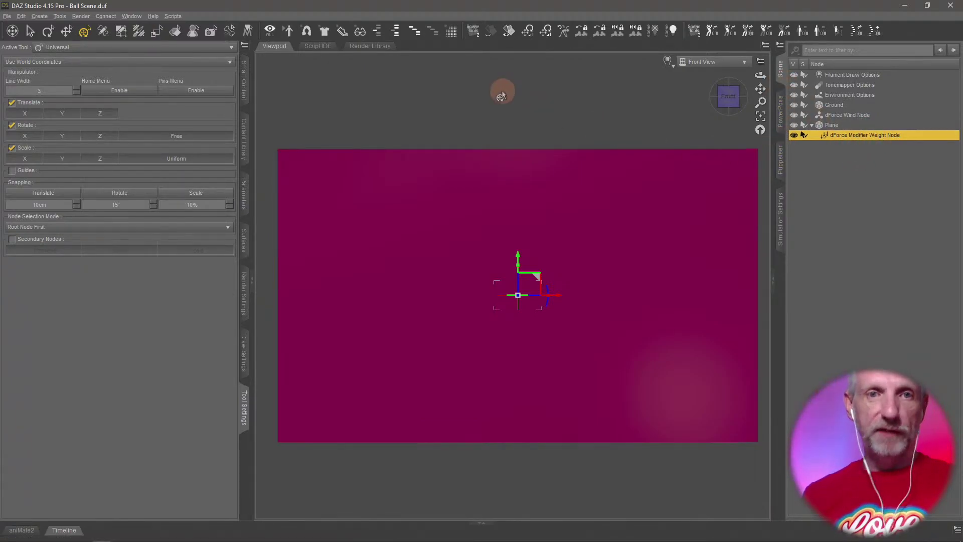
{"action": "left_click", "coordinate": [122, 35]}
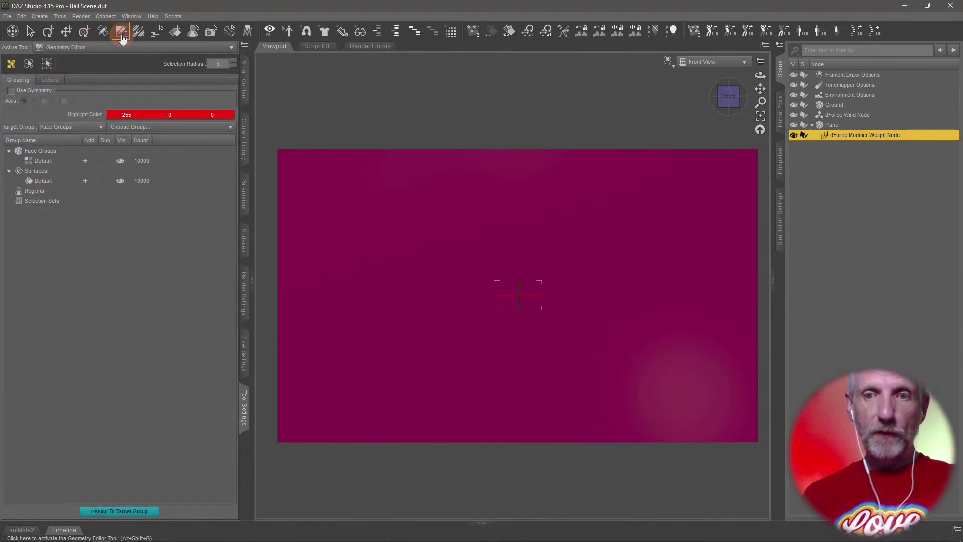
{"action": "left_click", "coordinate": [667, 60]}
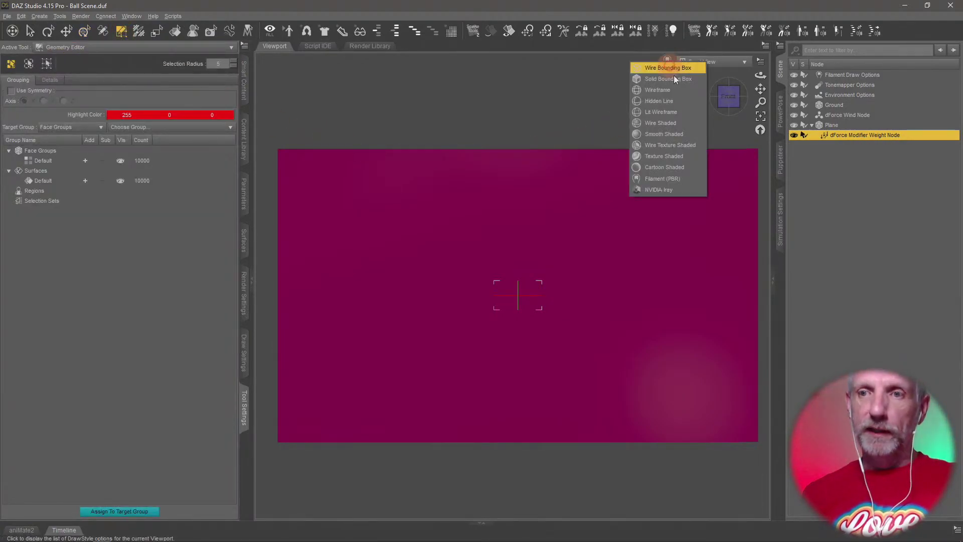
{"action": "left_click", "coordinate": [691, 145]}
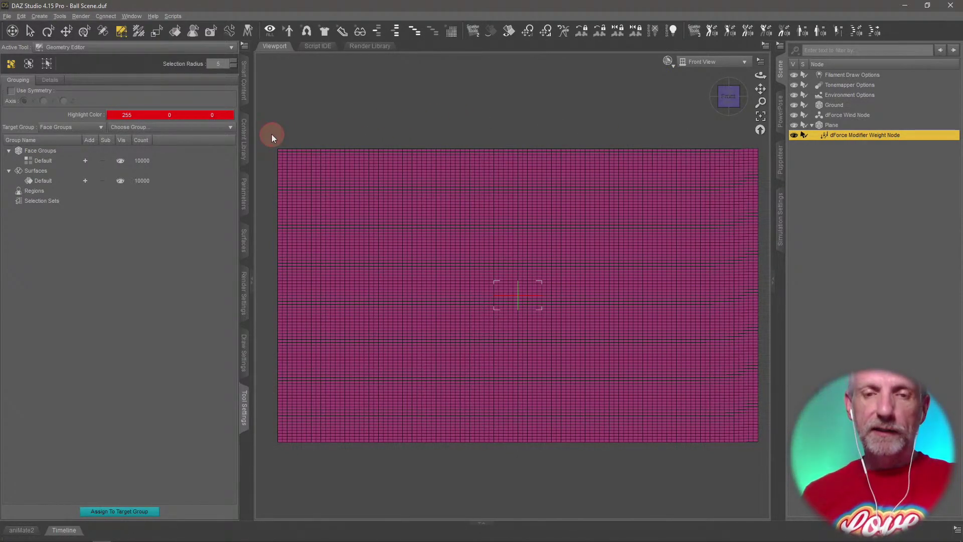
Select a narrow polygon strip along the plane's full upper edge and activate the Node Weight Map Brush.
{"action": "left_click_drag", "start_coordinate": [438, 159], "coordinate": [765, 158]}
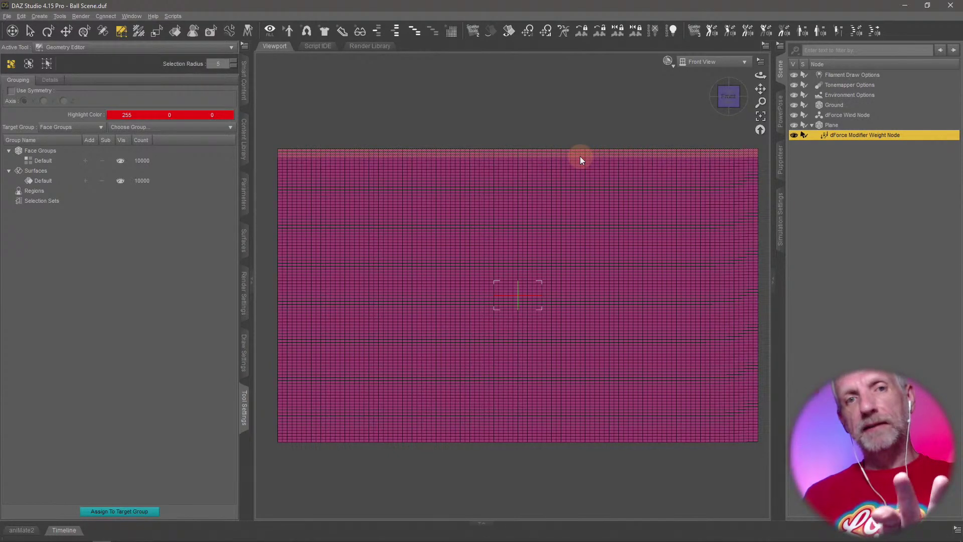
{"action": "left_click", "coordinate": [141, 38]}
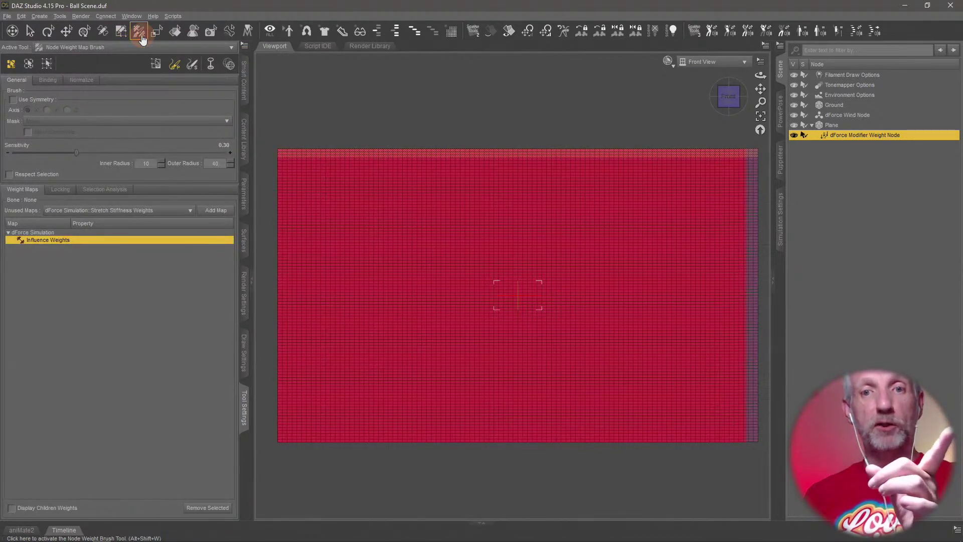
Fill the selected polygons along the plane's upper edge with an 80% influence weight.
{"action": "right_click", "coordinate": [489, 151]}
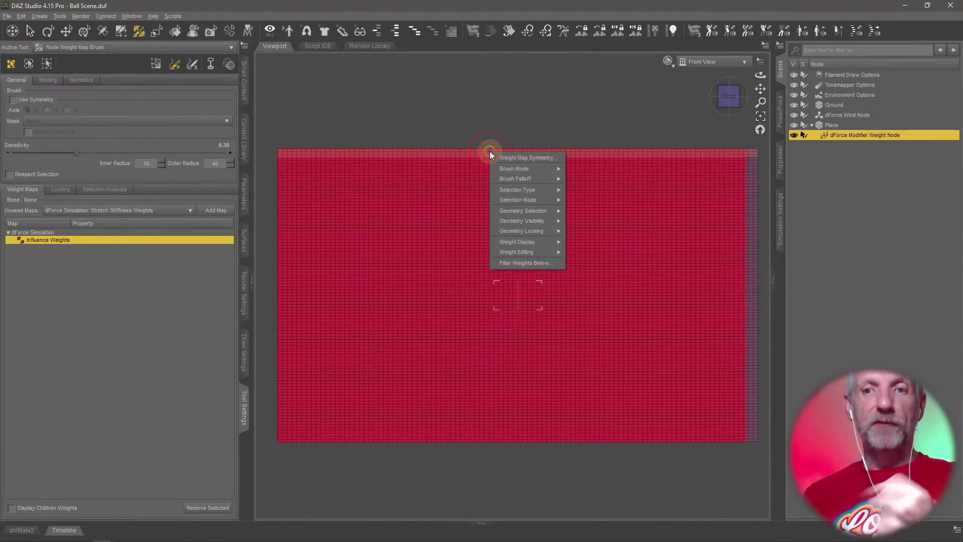
{"action": "mouse_move", "coordinate": [549, 251]}
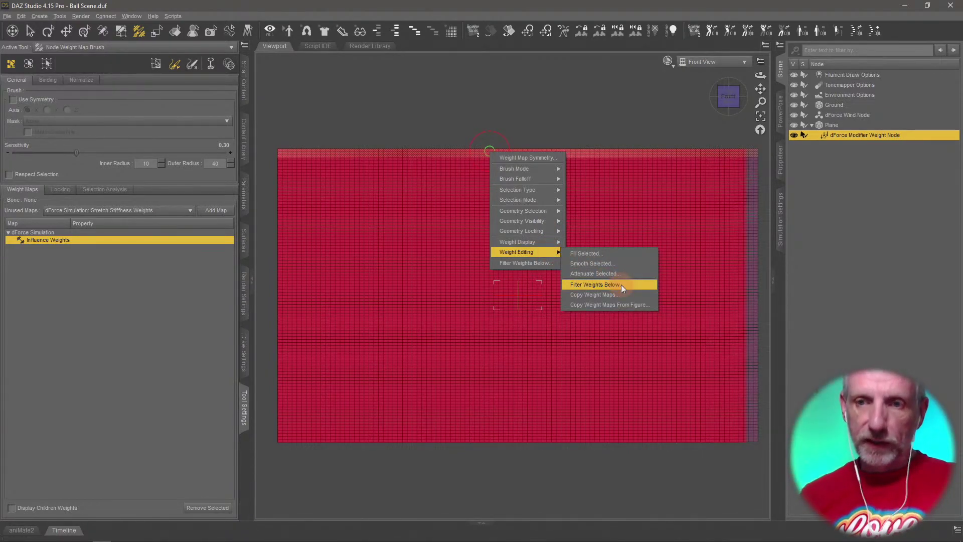
{"action": "left_click", "coordinate": [627, 251]}
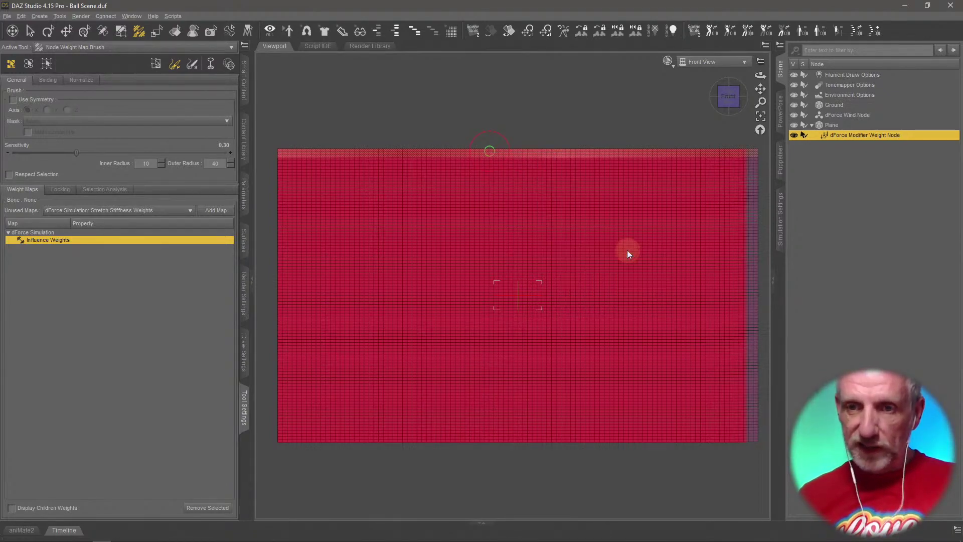
{"action": "left_click_drag", "start_coordinate": [723, 311], "coordinate": [561, 88]}
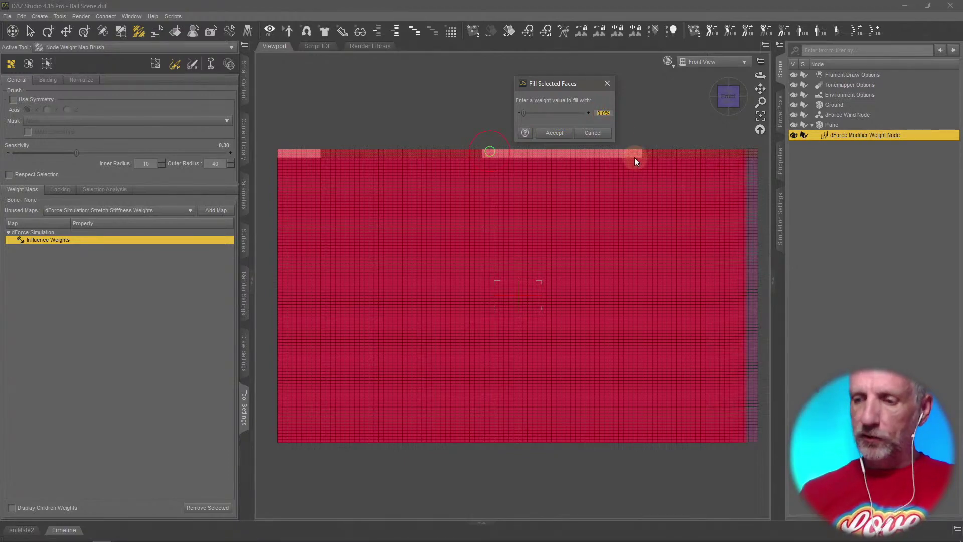
{"action": "type", "text": "80"}
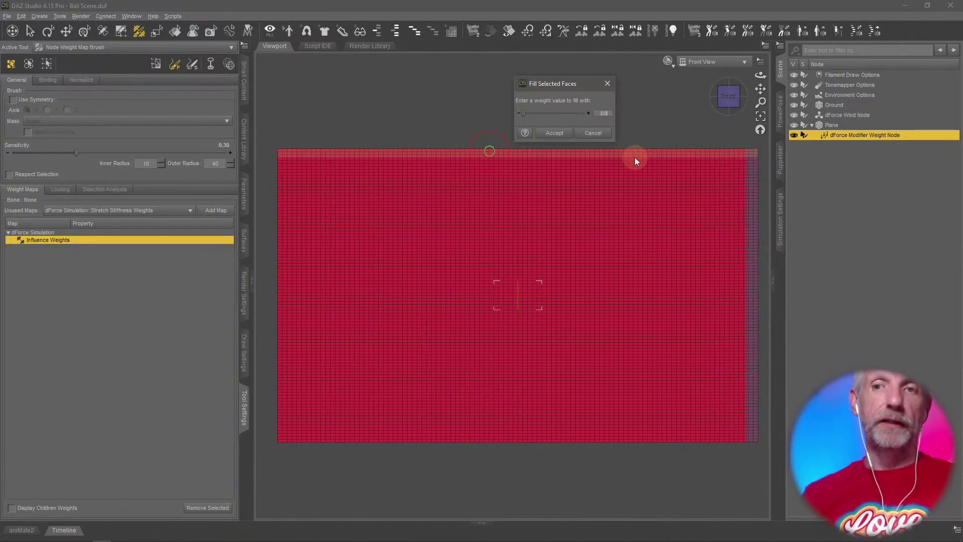
{"action": "key", "text": "Return"}
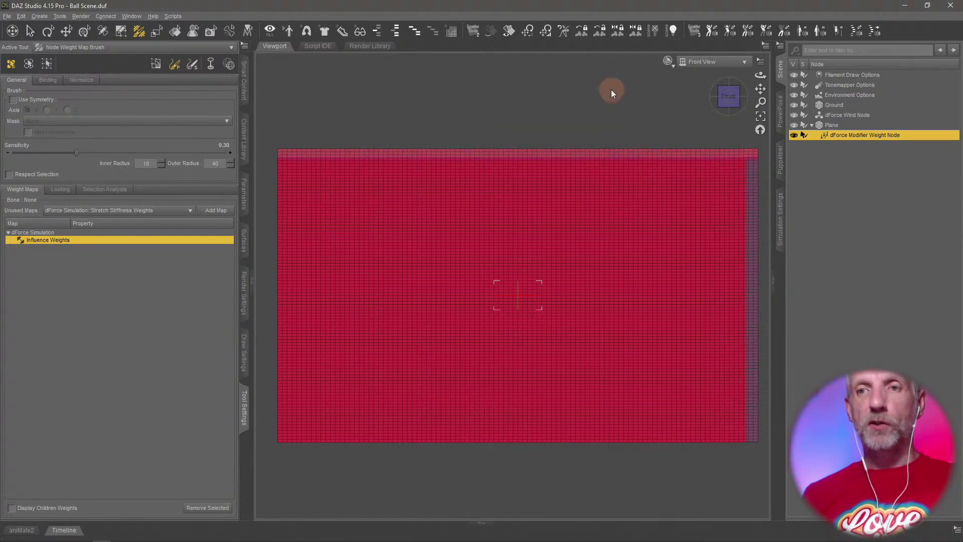
Activate the Universal tool and show the plane and wind node in Perspective View with a shaded draw style without wireframe.
{"action": "left_click", "coordinate": [84, 31]}
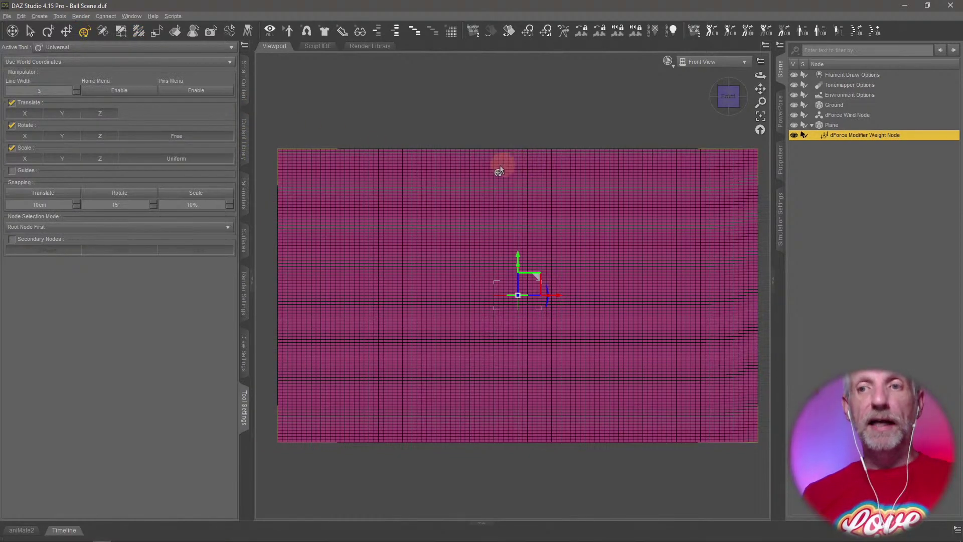
{"action": "left_click", "coordinate": [669, 61]}
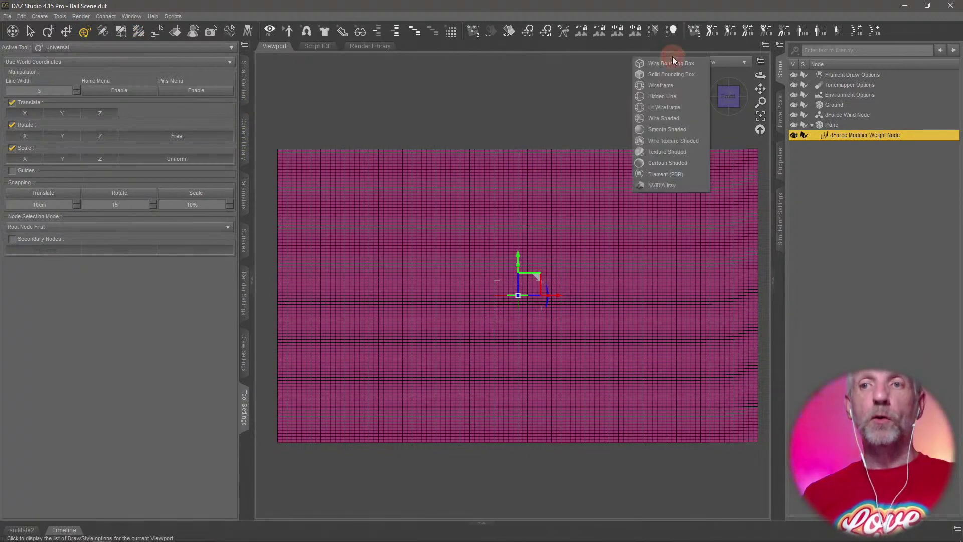
{"action": "left_click", "coordinate": [676, 185]}
{"action": "left_click", "coordinate": [724, 59]}
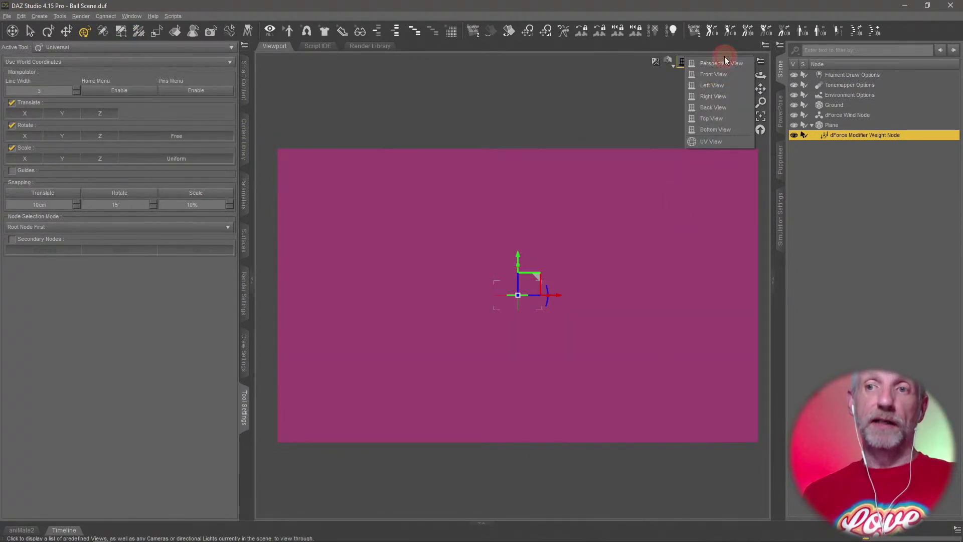
{"action": "left_click", "coordinate": [730, 65]}
{"action": "left_click_drag", "start_coordinate": [617, 266], "coordinate": [624, 266], "text": "alt"}
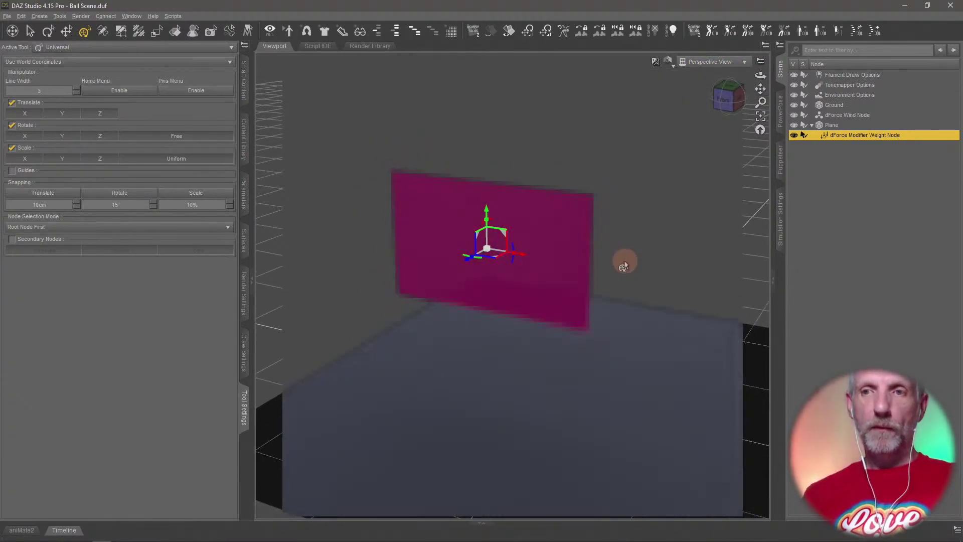
{"action": "left_click", "coordinate": [668, 61]}
{"action": "left_click", "coordinate": [681, 182]}
{"action": "left_click_drag", "start_coordinate": [549, 267], "coordinate": [518, 289], "text": "alt"}
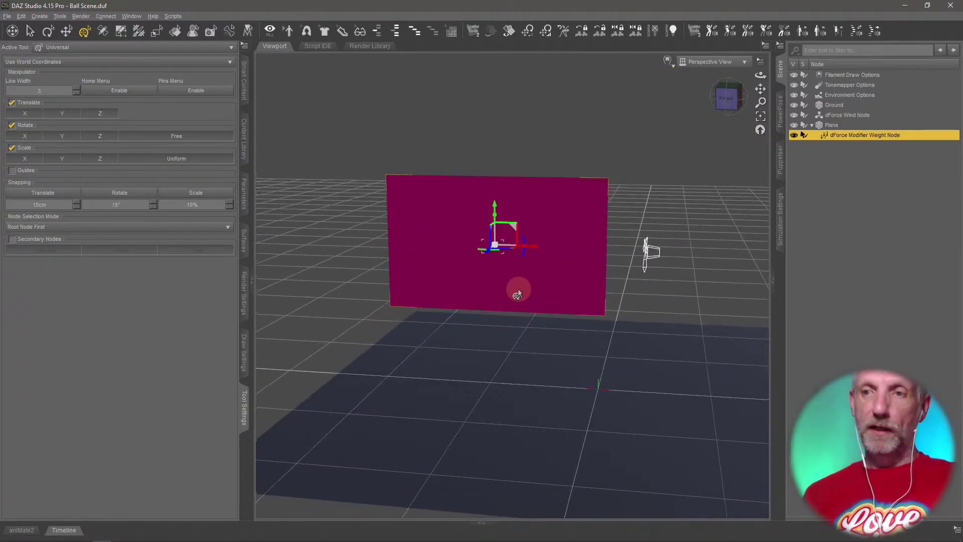
Run the dForce simulation and play the resulting cloth animation in the timeline.
{"action": "left_click", "coordinate": [781, 213]}
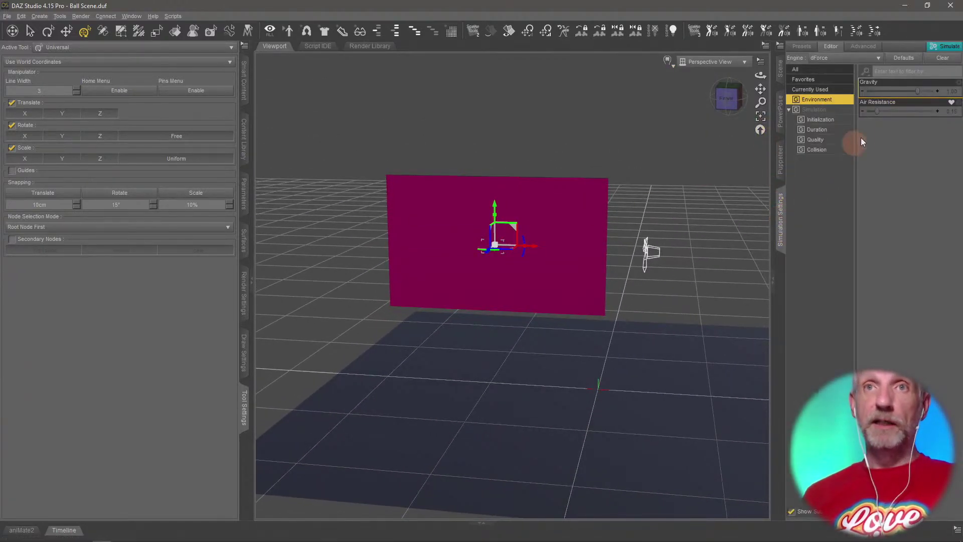
{"action": "left_click", "coordinate": [950, 48]}
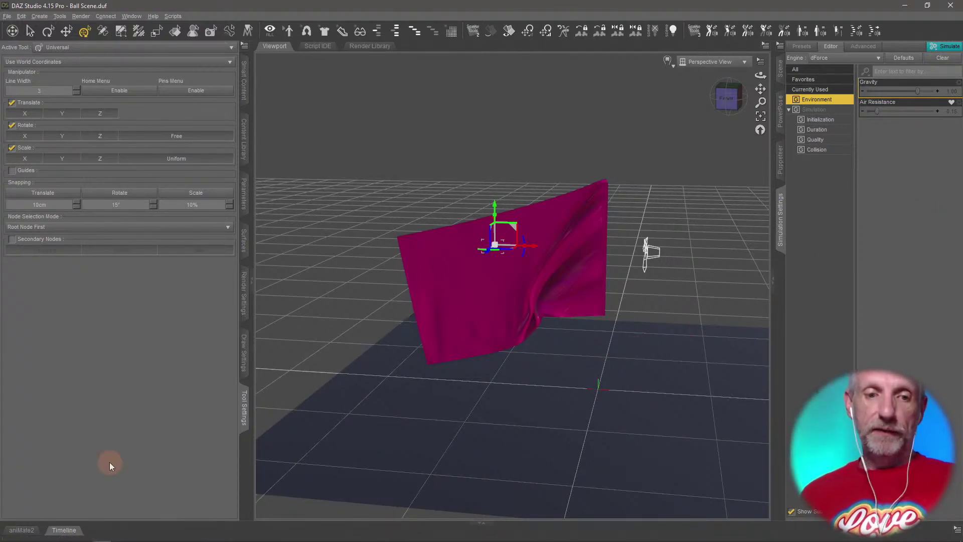
{"action": "left_click", "coordinate": [64, 529]}
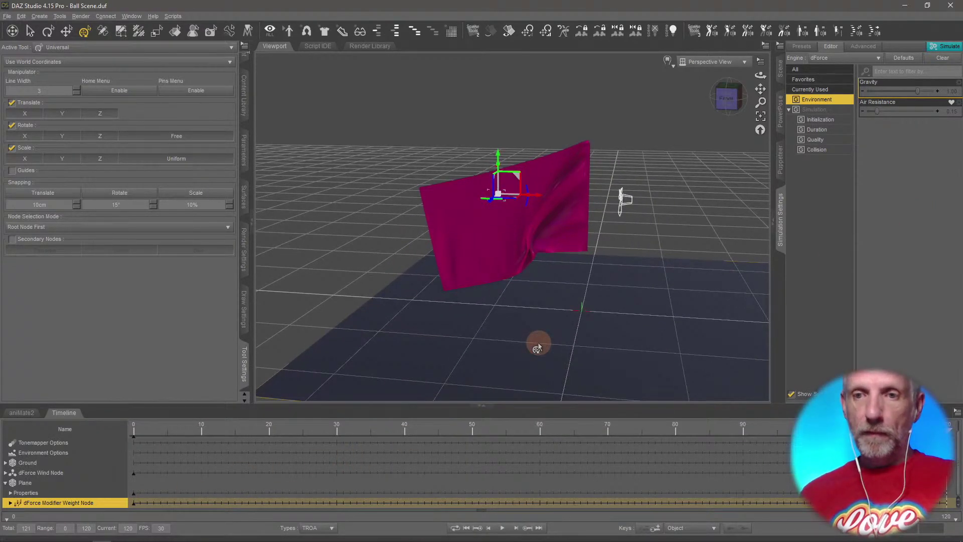
{"action": "scroll", "coordinate": [538, 343], "scroll_direction": "up", "scroll_amount": 5}
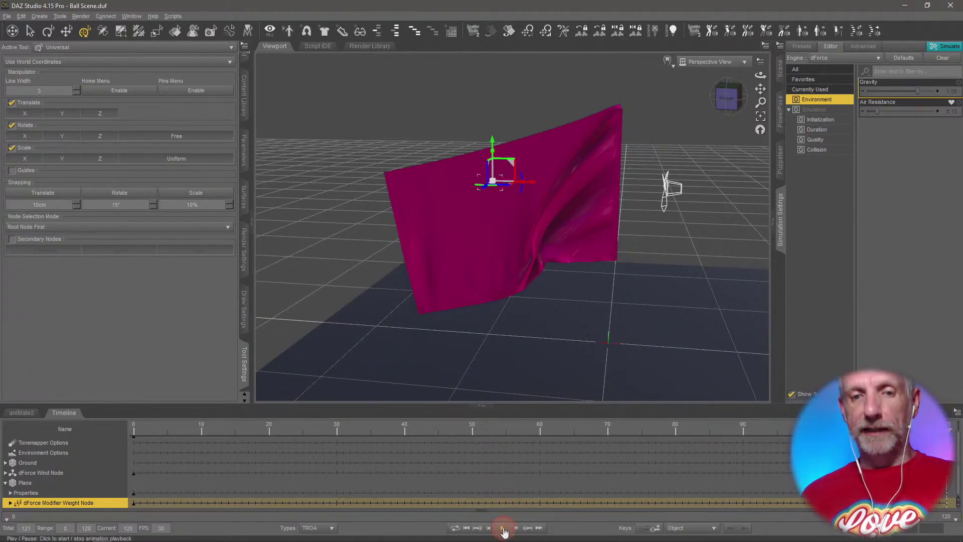
{"action": "left_click", "coordinate": [503, 528]}
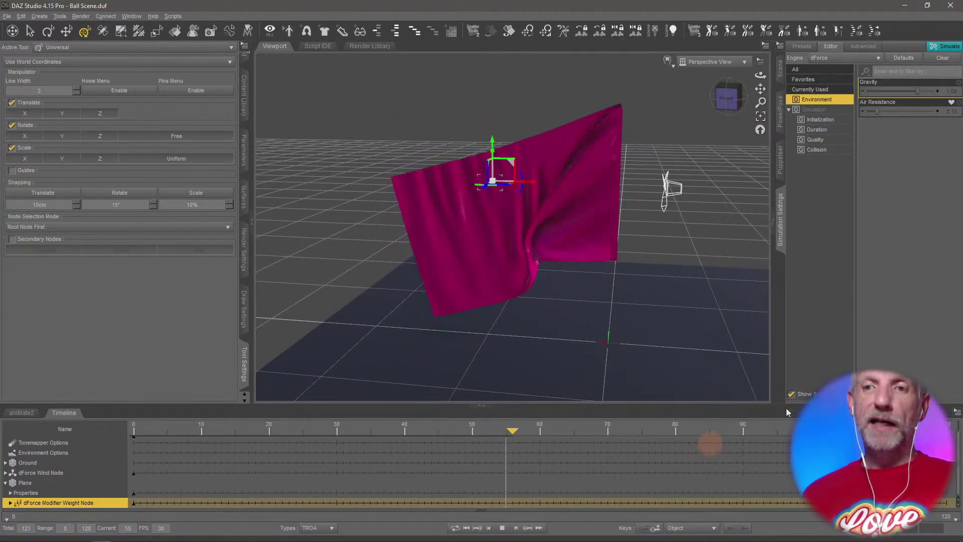
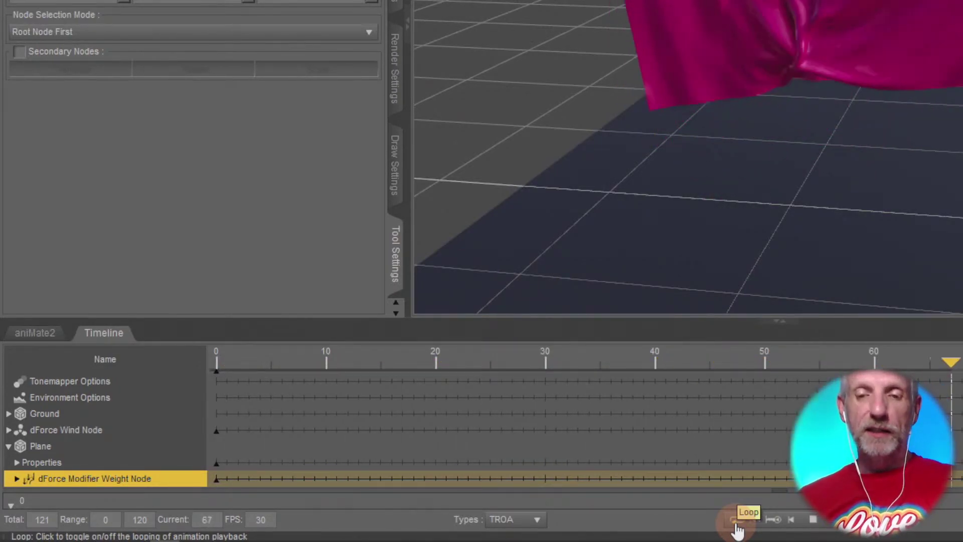
Replay the cloth animation from the first frame and pause it partway through.
{"action": "left_click", "coordinate": [754, 521]}
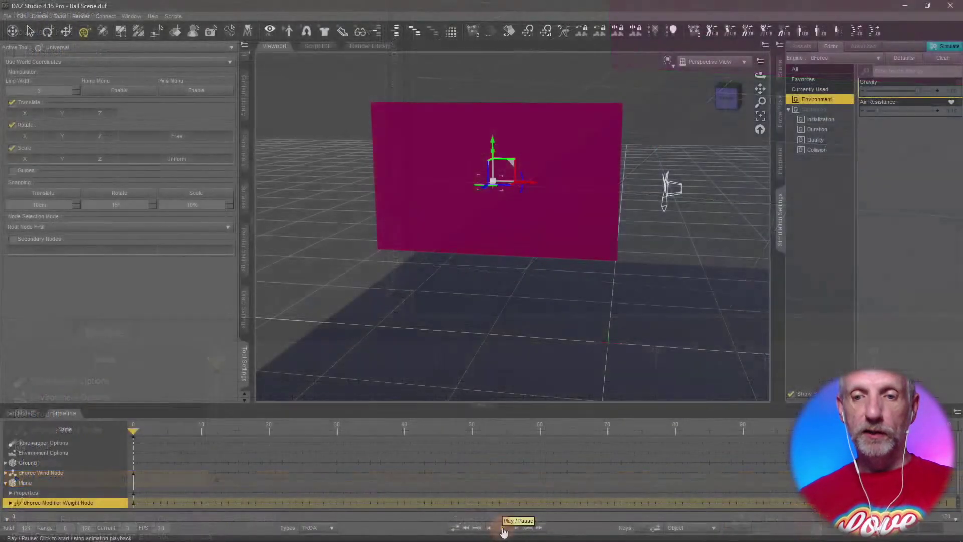
{"action": "left_click", "coordinate": [813, 519]}
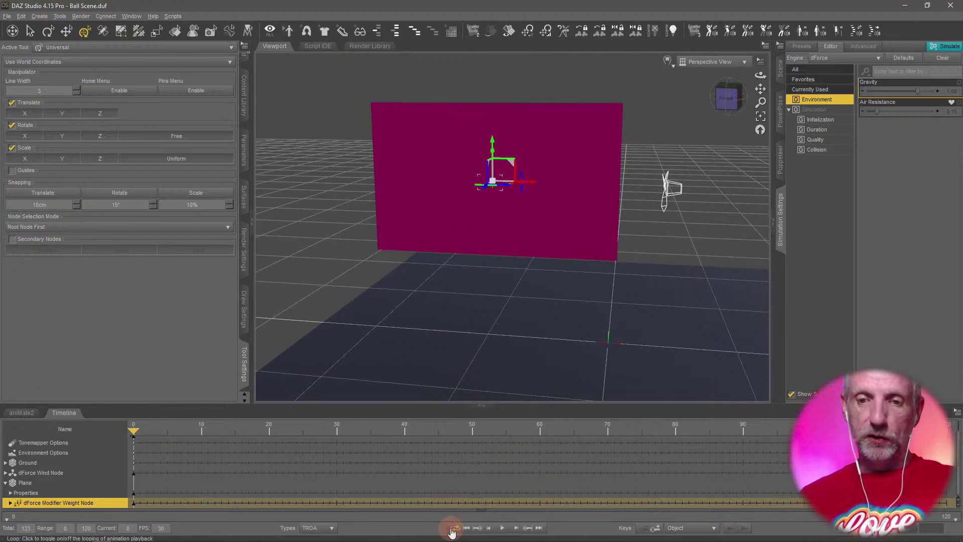
{"action": "left_click", "coordinate": [502, 528]}
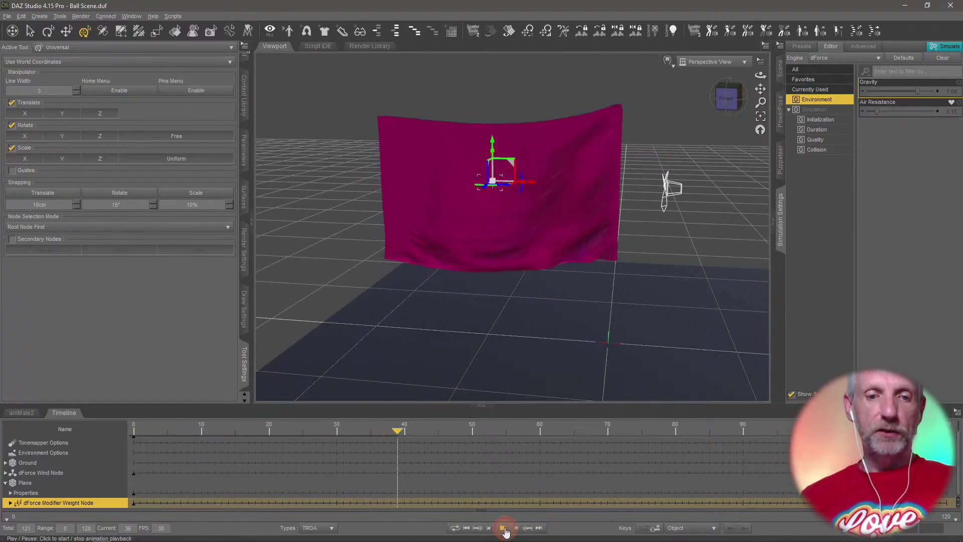
{"action": "left_click", "coordinate": [503, 529]}
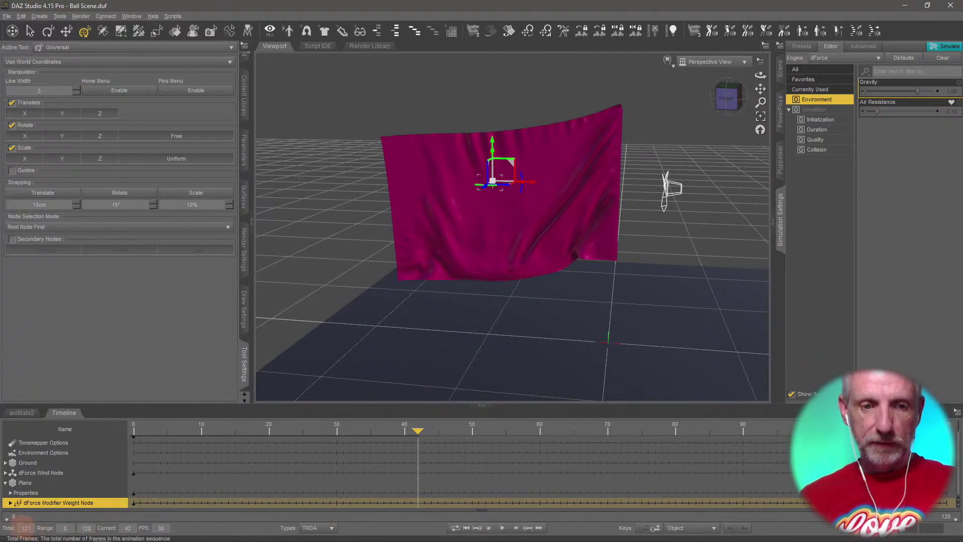
Narrow the timeline's play range, shift it to frames 24–58, and play only that section.
{"action": "left_click_drag", "start_coordinate": [5, 518], "coordinate": [308, 507]}
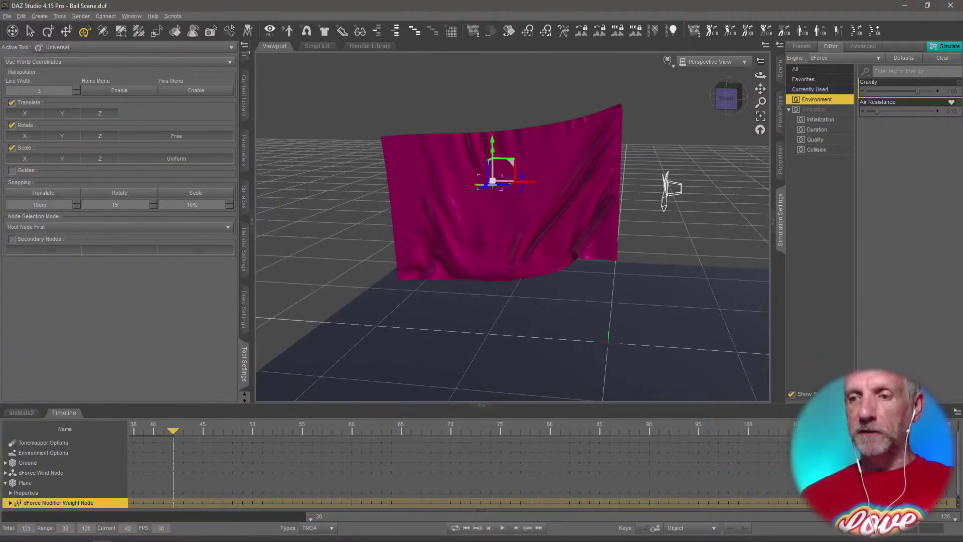
{"action": "left_click_drag", "start_coordinate": [948, 517], "coordinate": [562, 517]}
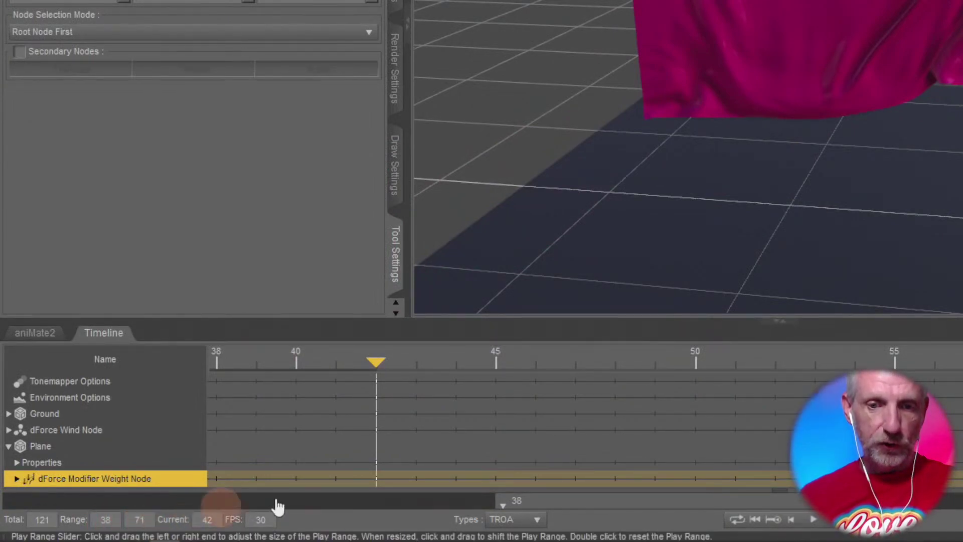
{"action": "mouse_move", "coordinate": [501, 501]}
{"action": "left_mouse_down"}
{"action": "mouse_move", "coordinate": [369, 501]}
{"action": "mouse_move", "coordinate": [490, 495]}
{"action": "left_mouse_up"}
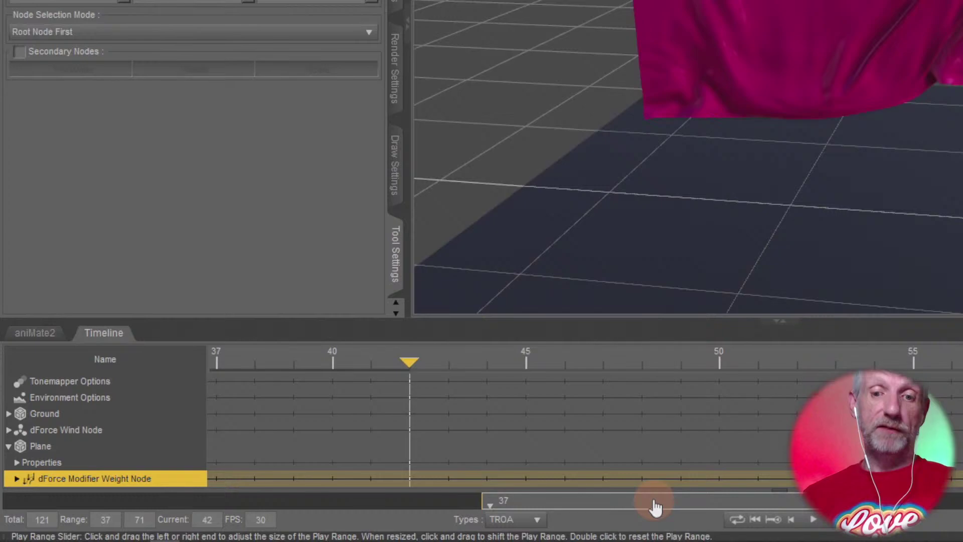
{"action": "left_click_drag", "start_coordinate": [655, 506], "coordinate": [490, 511]}
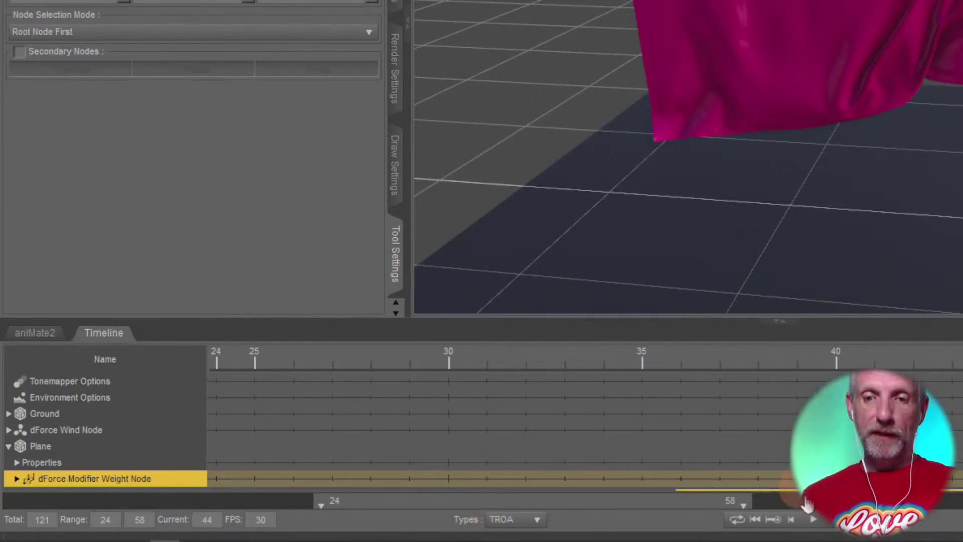
{"action": "left_click", "coordinate": [813, 519]}
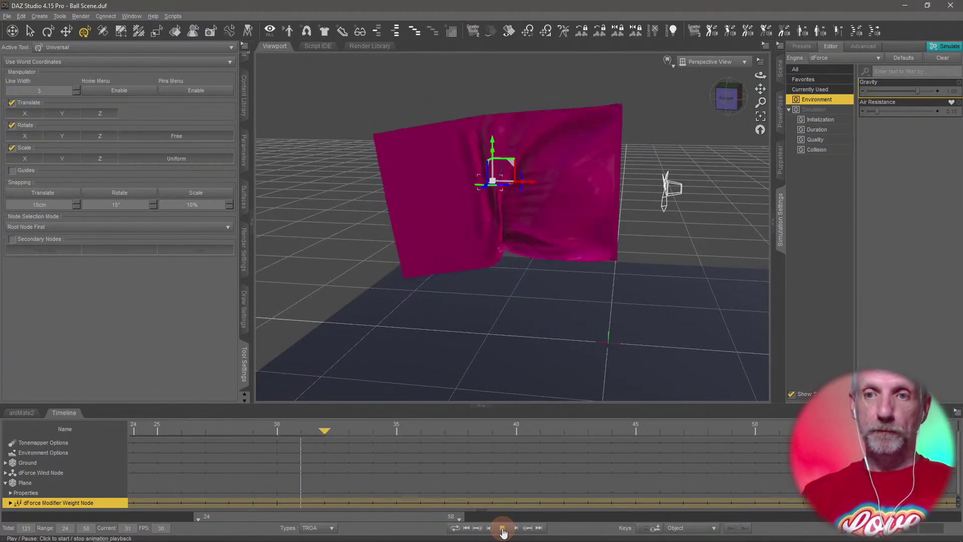
{"action": "left_click", "coordinate": [503, 532]}
Shift the play range to frames 53–87, play it, and extend its start back to frame 23 before stopping playback.
{"action": "left_click_drag", "start_coordinate": [371, 517], "coordinate": [623, 518]}
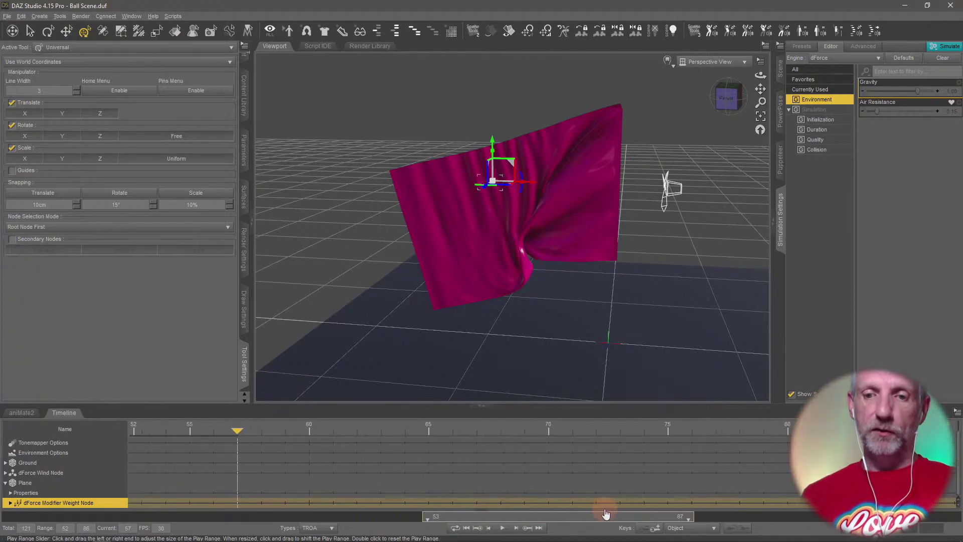
{"action": "left_click", "coordinate": [502, 531]}
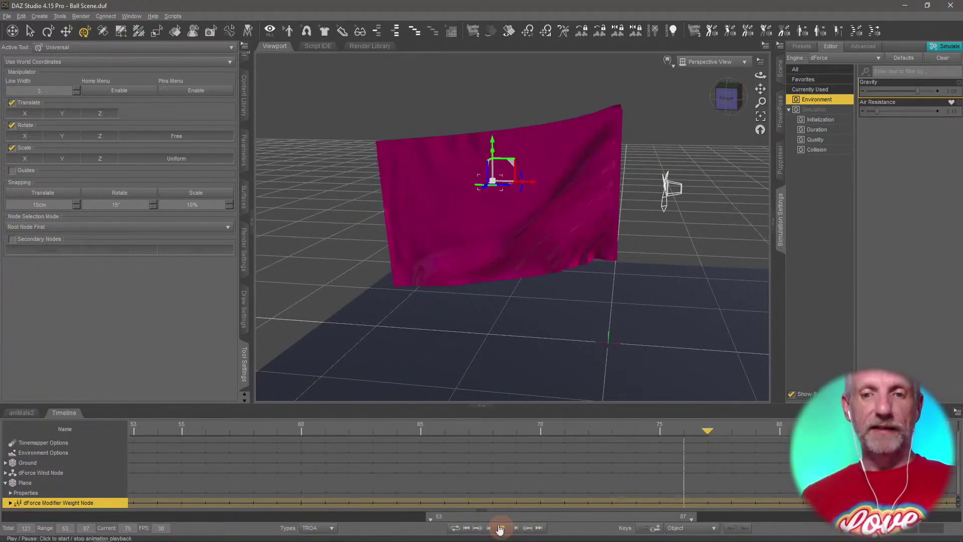
{"action": "left_click_drag", "start_coordinate": [431, 517], "coordinate": [191, 526]}
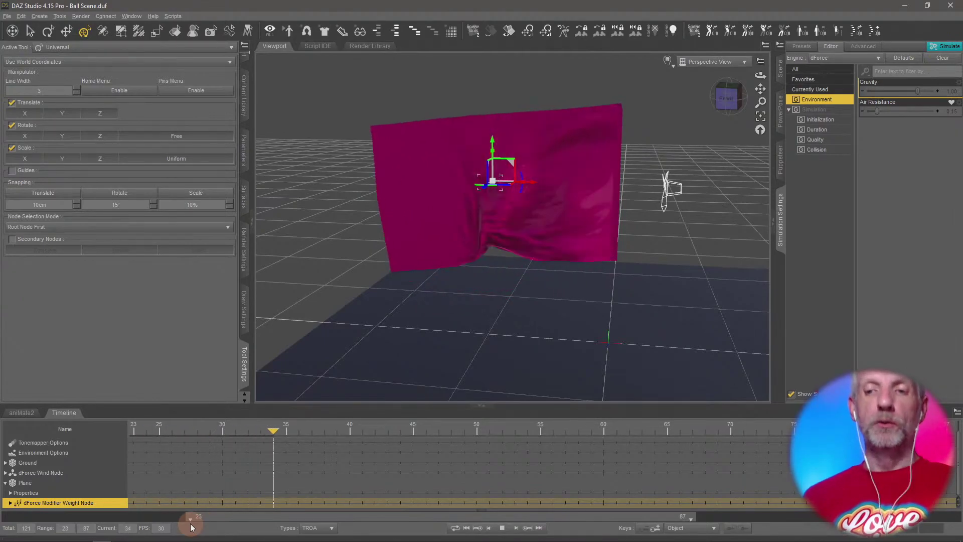
{"action": "left_click", "coordinate": [502, 528]}
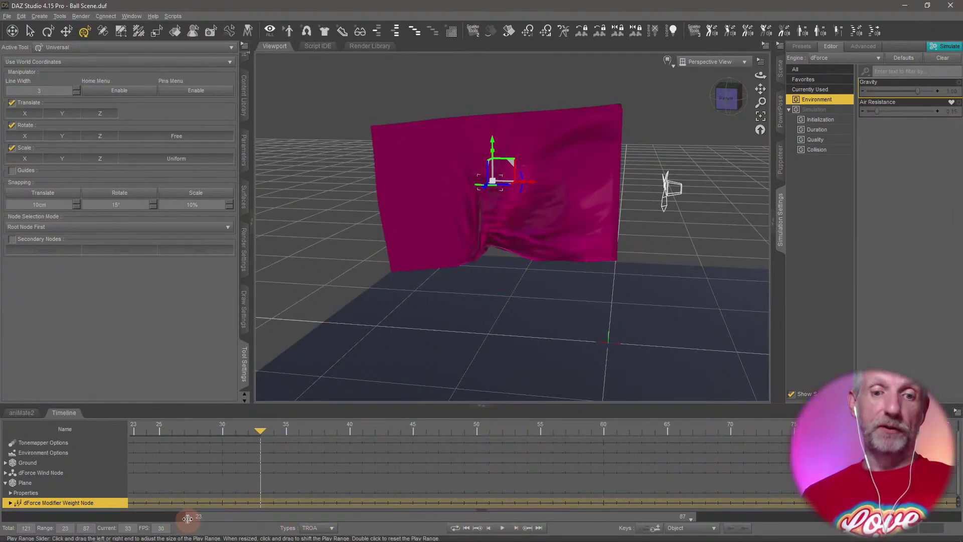
Restore the play range to frames 0–120 and return the playhead to frame 0.
{"action": "left_click_drag", "start_coordinate": [188, 518], "coordinate": [2, 528]}
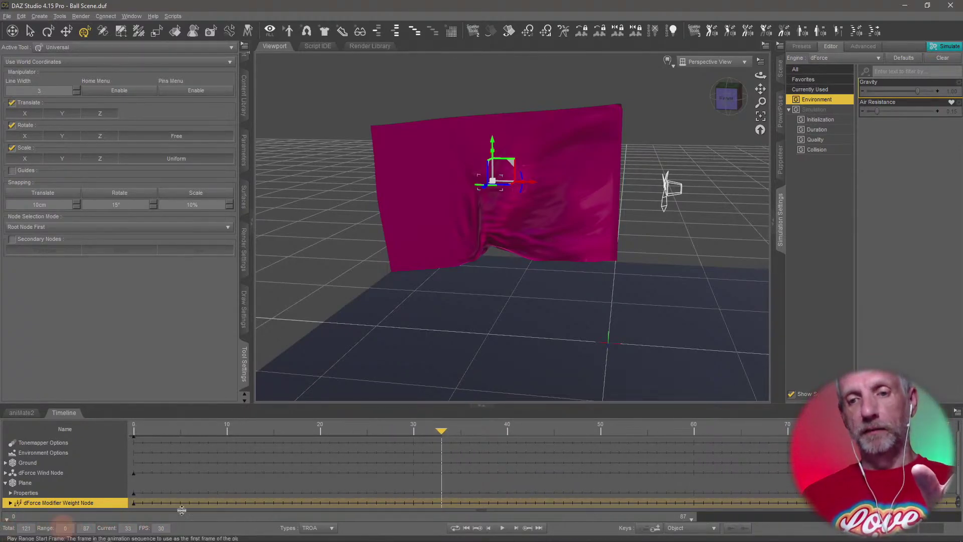
{"action": "left_click_drag", "start_coordinate": [442, 433], "coordinate": [953, 468]}
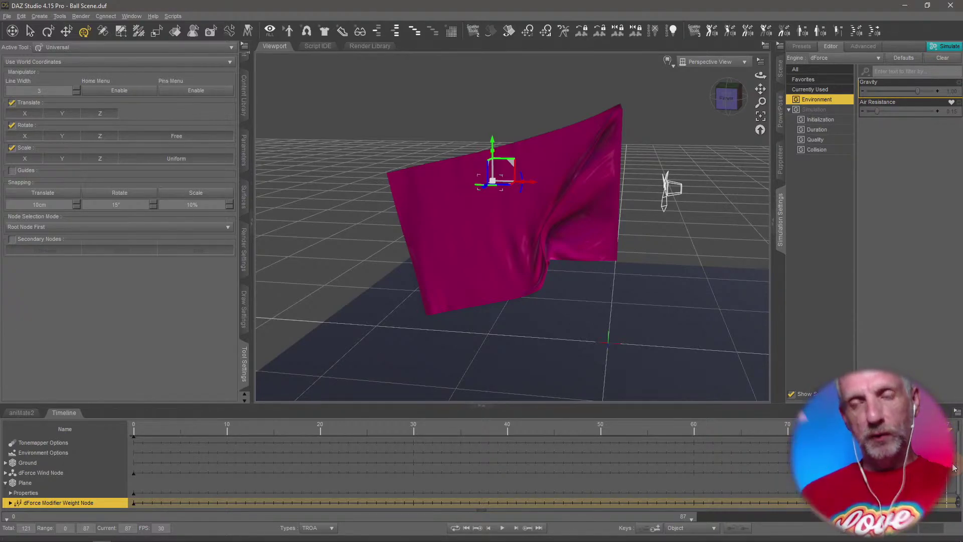
{"action": "mouse_move", "coordinate": [954, 467]}
{"action": "left_mouse_down"}
{"action": "mouse_move", "coordinate": [507, 469]}
{"action": "mouse_move", "coordinate": [319, 453]}
{"action": "mouse_move", "coordinate": [852, 464]}
{"action": "mouse_move", "coordinate": [702, 450]}
{"action": "mouse_move", "coordinate": [382, 462]}
{"action": "mouse_move", "coordinate": [415, 458]}
{"action": "mouse_move", "coordinate": [492, 460]}
{"action": "mouse_move", "coordinate": [384, 477]}
{"action": "mouse_move", "coordinate": [321, 476]}
{"action": "mouse_move", "coordinate": [549, 463]}
{"action": "mouse_move", "coordinate": [945, 464]}
{"action": "left_mouse_up"}
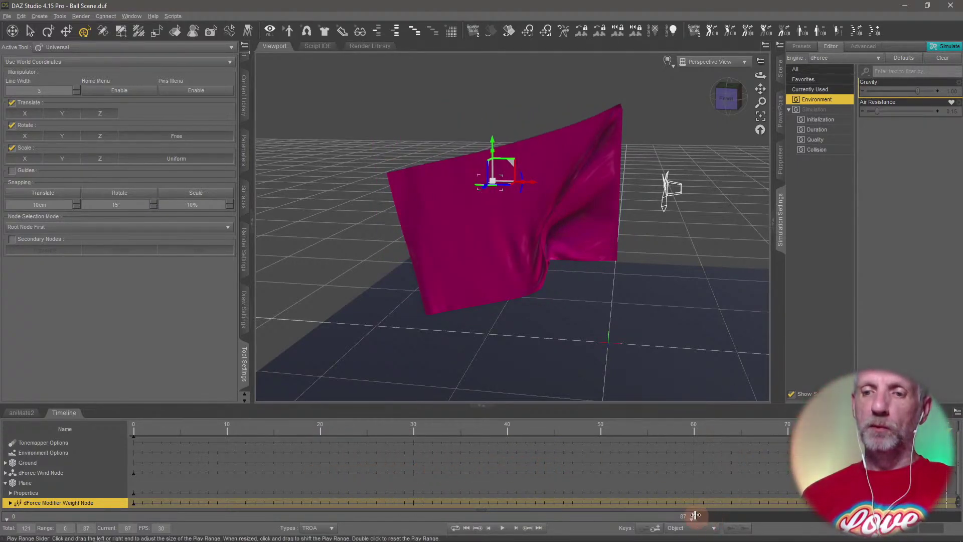
{"action": "left_click_drag", "start_coordinate": [690, 515], "coordinate": [946, 515]}
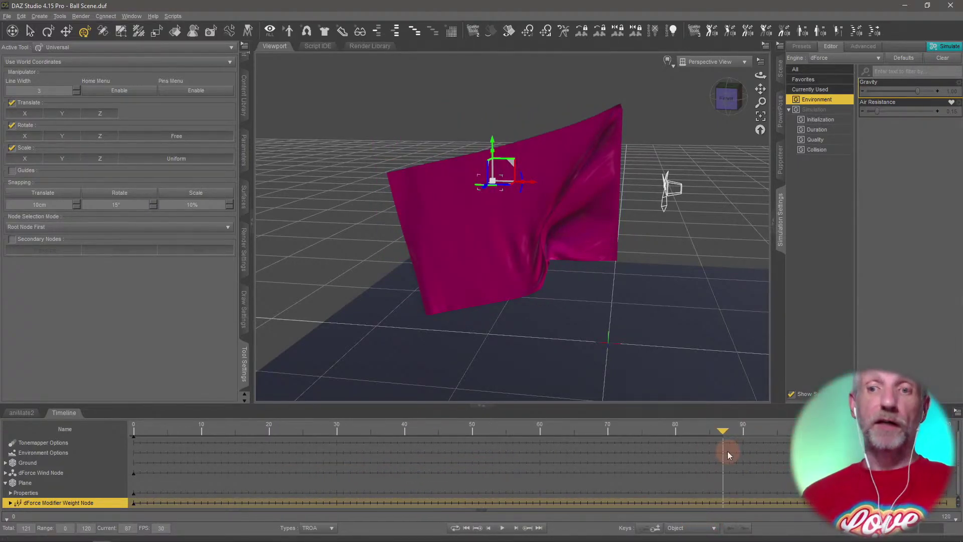
{"action": "left_click_drag", "start_coordinate": [722, 430], "coordinate": [2, 484]}
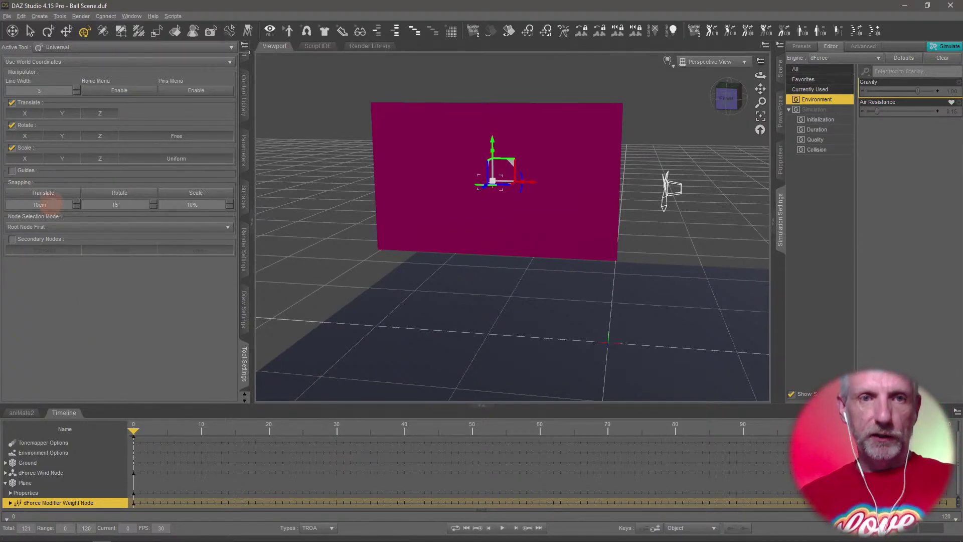
Save the scene under the name Flag Scene in the dForce Stream folder.
{"action": "left_click", "coordinate": [7, 16]}
{"action": "mouse_move", "coordinate": [75, 88]}
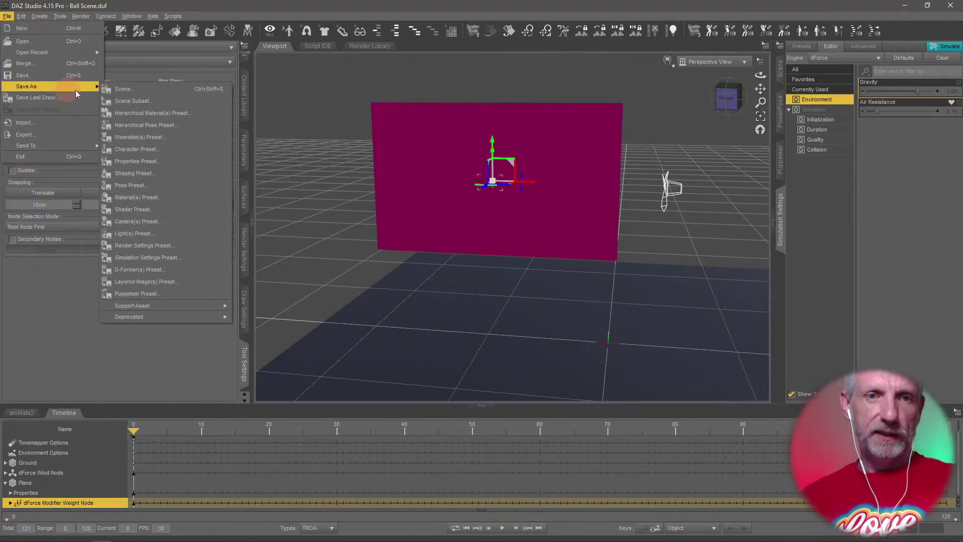
{"action": "left_click", "coordinate": [139, 84]}
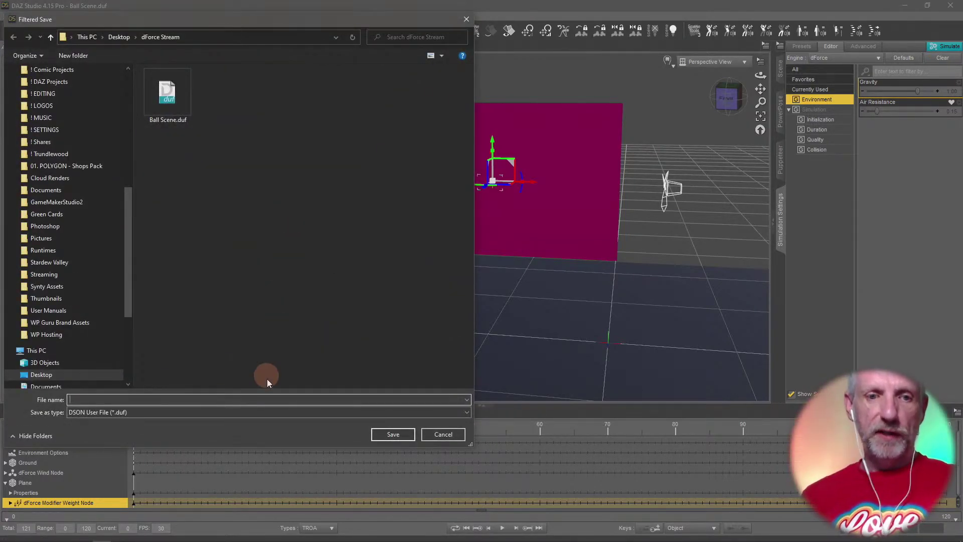
{"action": "type", "text": "Flag Scene"}
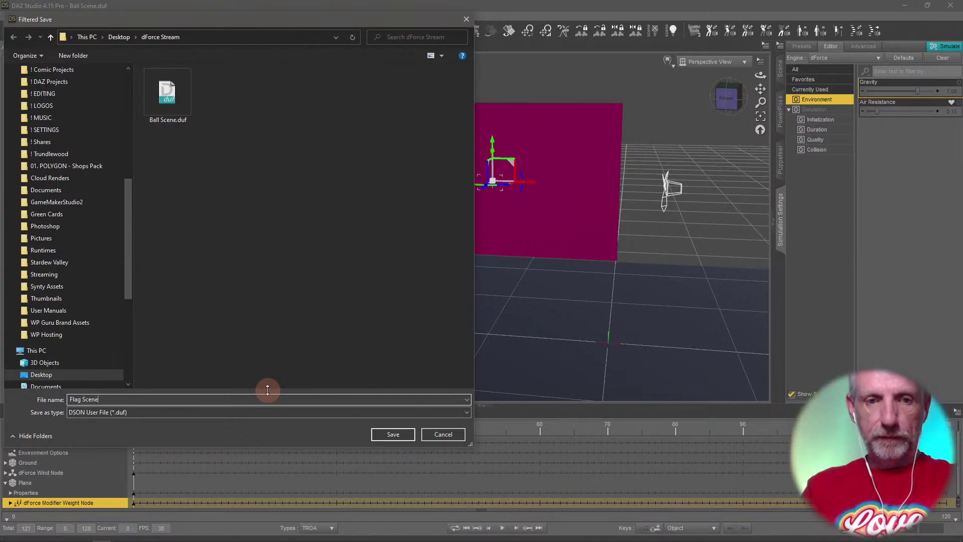
{"action": "key", "text": "Return"}
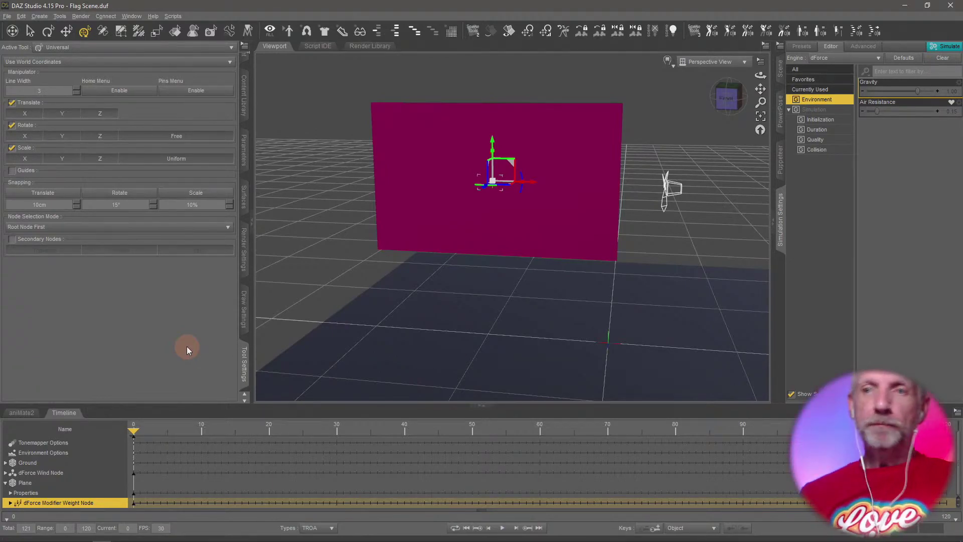
Start a new empty scene and collapse the timeline to enlarge the 3D view.
{"action": "left_click", "coordinate": [21, 16]}
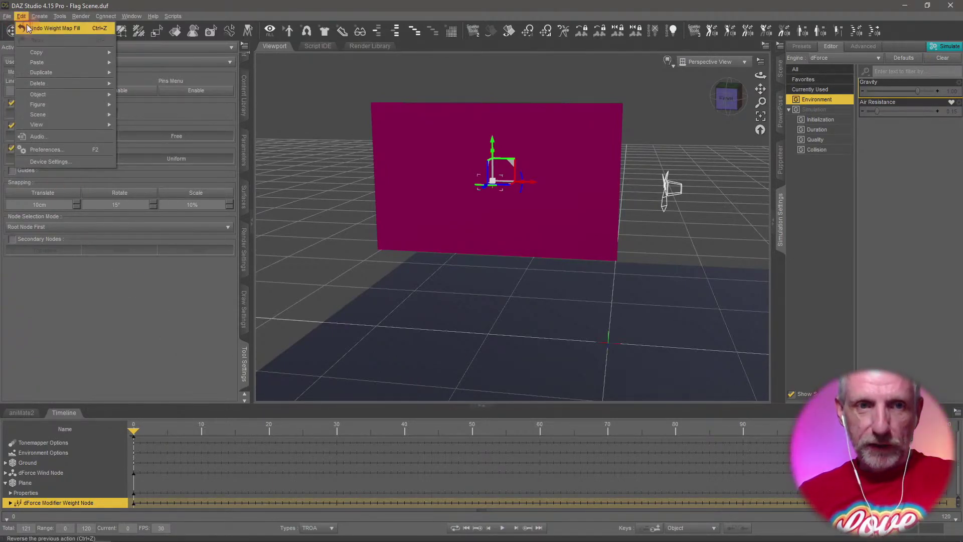
{"action": "left_click", "coordinate": [20, 28]}
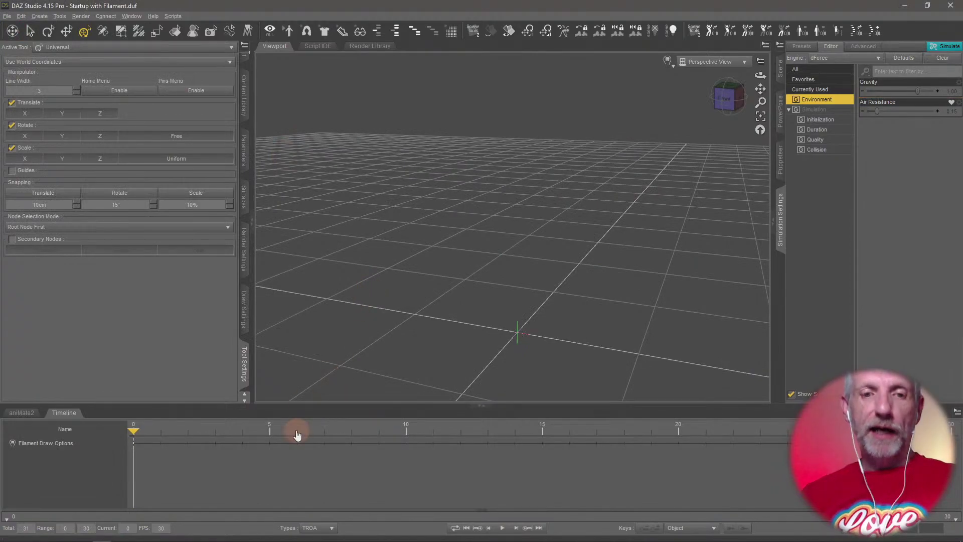
{"action": "left_click", "coordinate": [63, 419]}
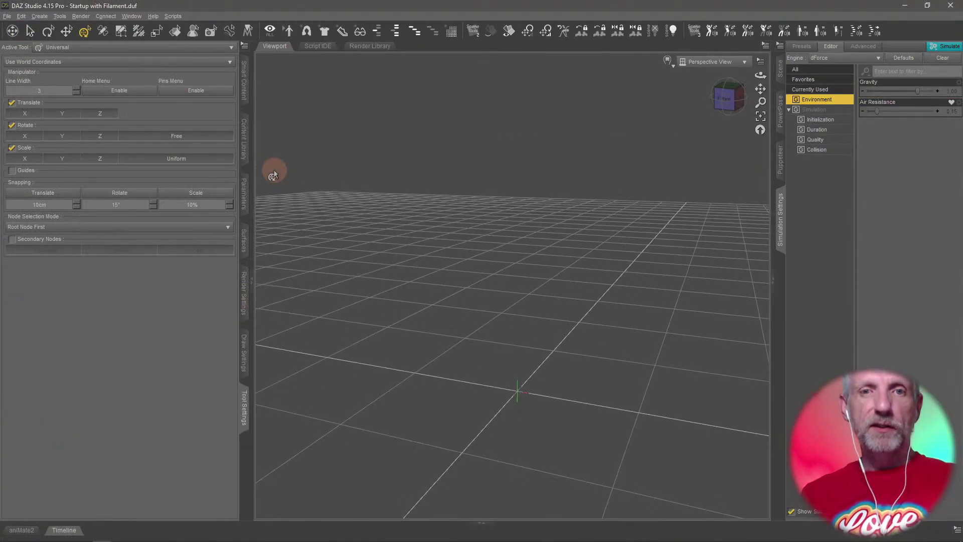
Load the G8.1F Tanned figure from the Stream Safe Textures for Genesis 3, 8, and 8.1 Female product.
{"action": "left_click", "coordinate": [244, 82]}
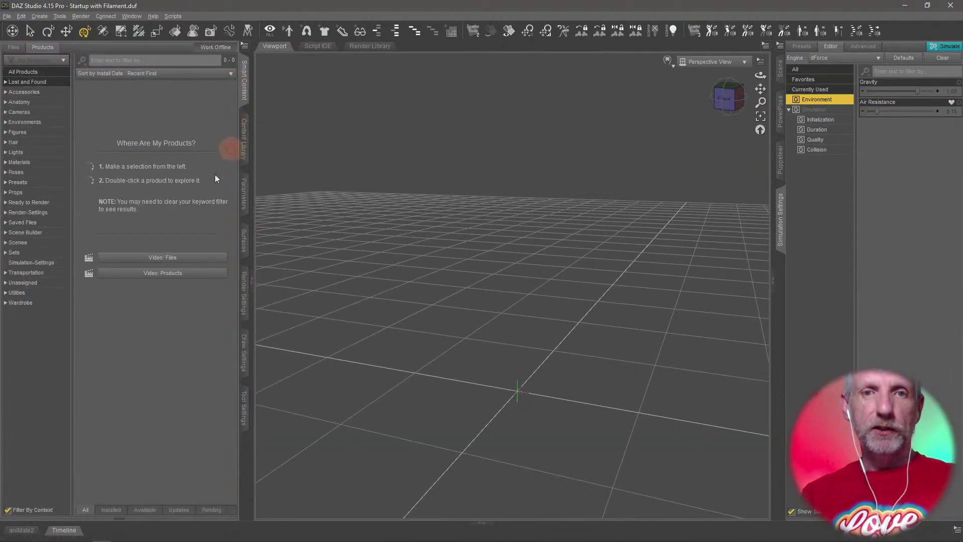
{"action": "left_click", "coordinate": [45, 132]}
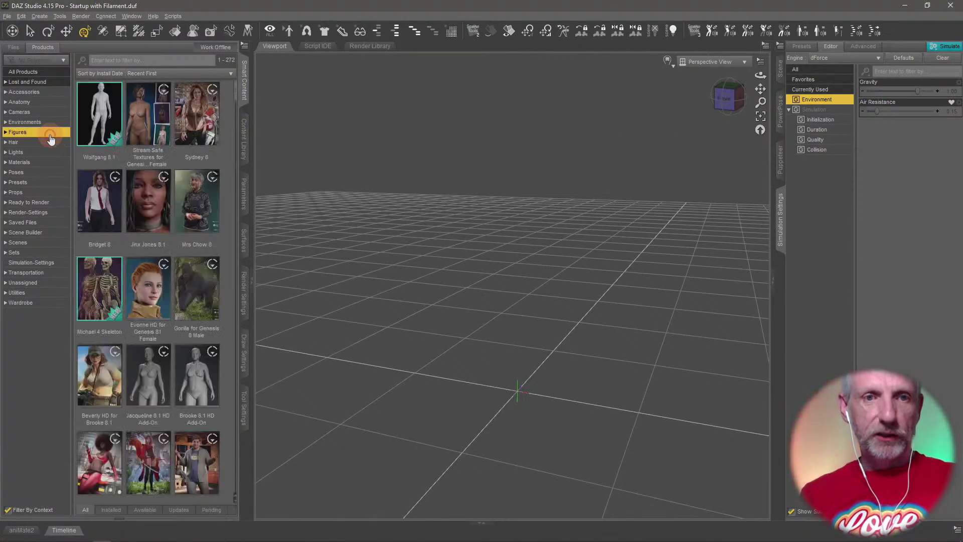
{"action": "double_click", "coordinate": [152, 116]}
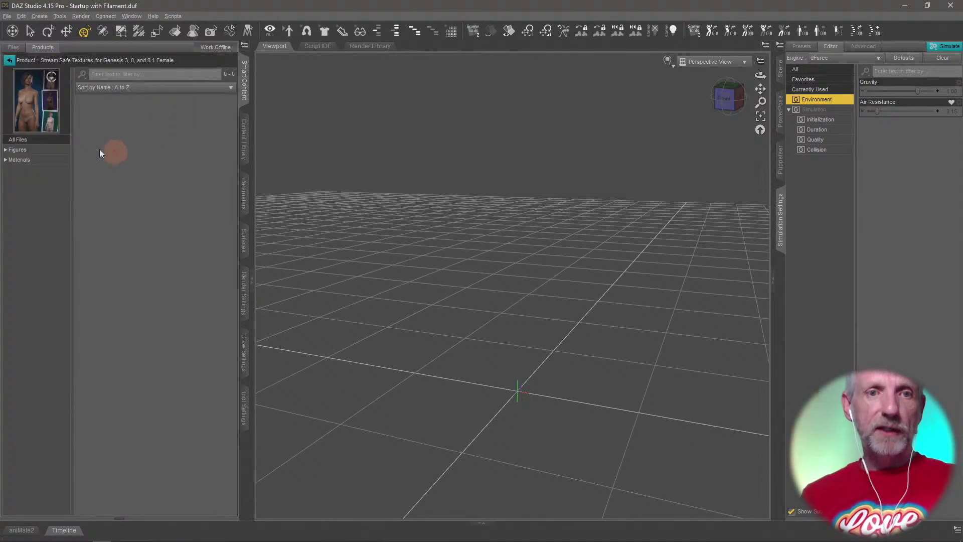
{"action": "left_click", "coordinate": [52, 151]}
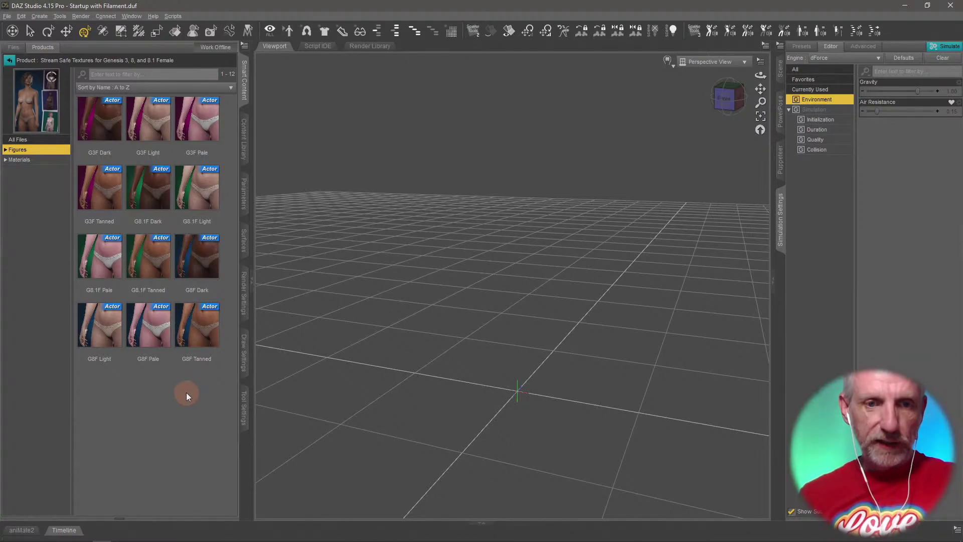
{"action": "double_click", "coordinate": [150, 263]}
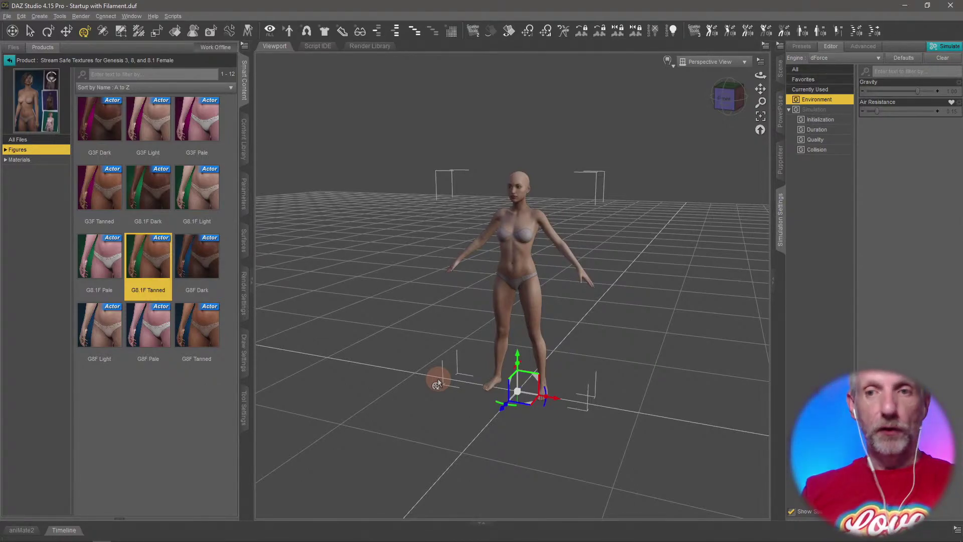
{"action": "scroll", "coordinate": [560, 267], "scroll_direction": "up", "scroll_amount": 8}
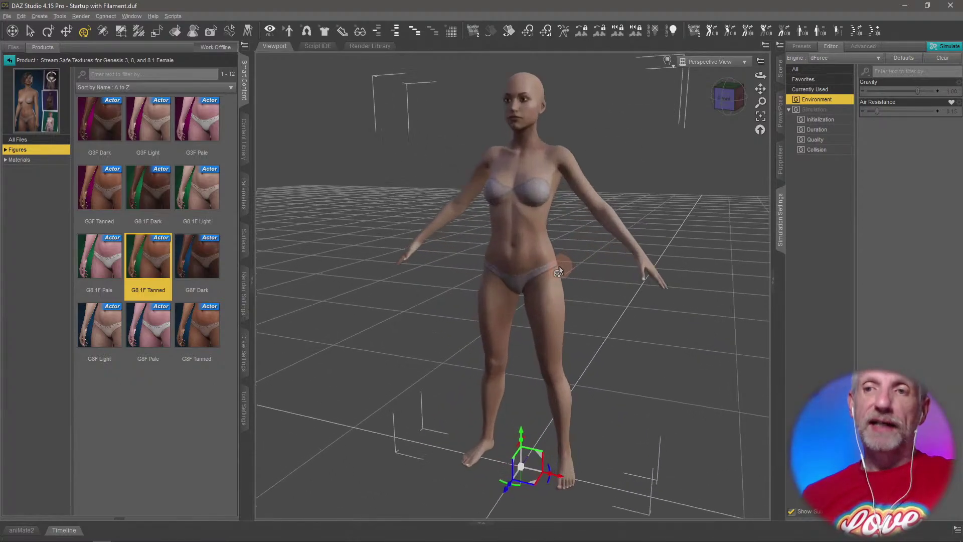
{"action": "scroll", "coordinate": [549, 242], "scroll_direction": "down", "scroll_amount": 6}
{"action": "middle_click_drag", "start_coordinate": [548, 242], "coordinate": [546, 251]}
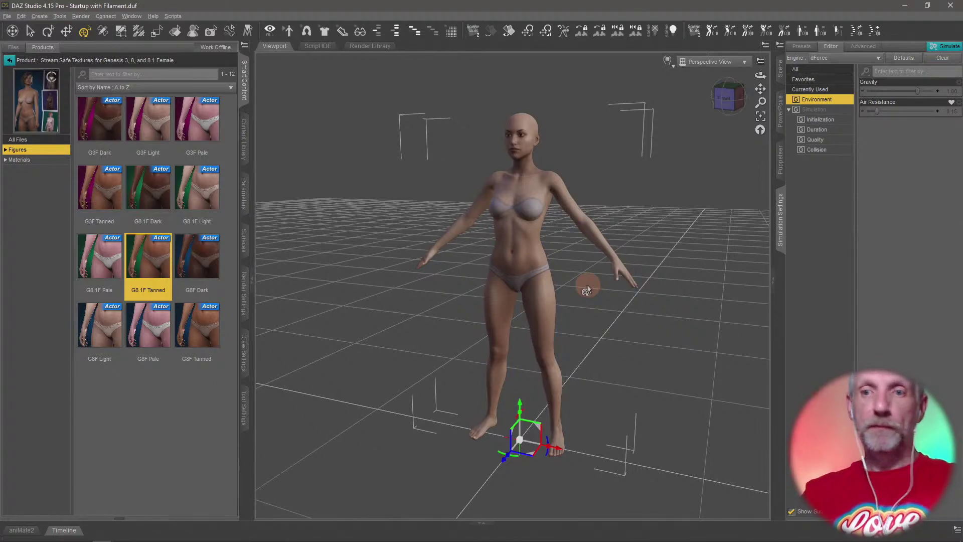
{"action": "scroll", "coordinate": [587, 290], "scroll_direction": "up", "scroll_amount": 5}
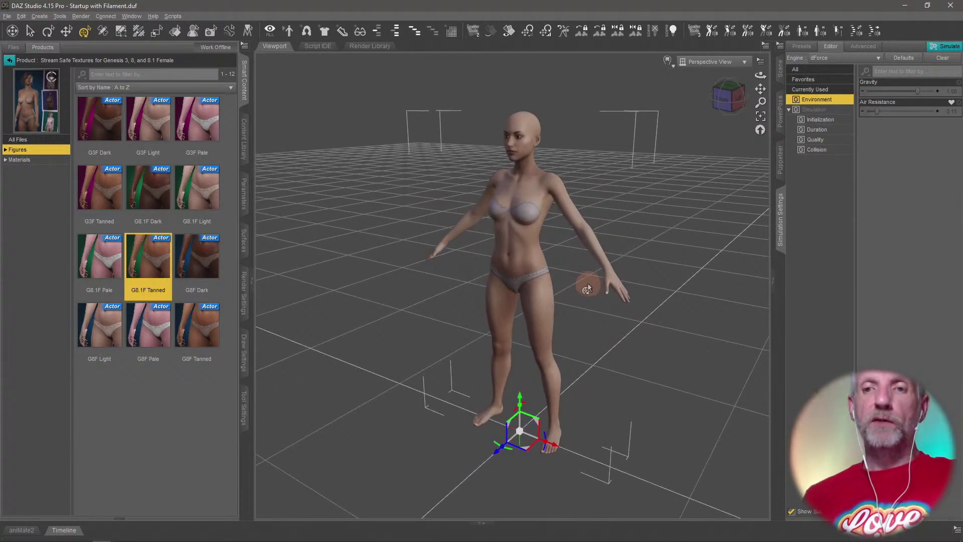
{"action": "scroll", "coordinate": [587, 290], "scroll_direction": "down", "scroll_amount": 2}
{"action": "scroll", "coordinate": [587, 290], "scroll_direction": "down", "scroll_amount": 3}
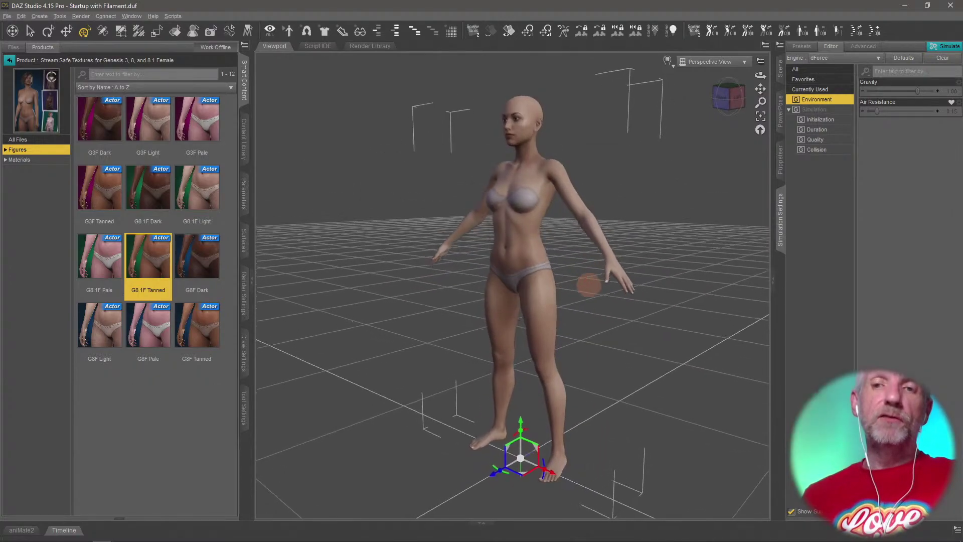
{"action": "middle_click_drag", "start_coordinate": [588, 287], "coordinate": [569, 287]}
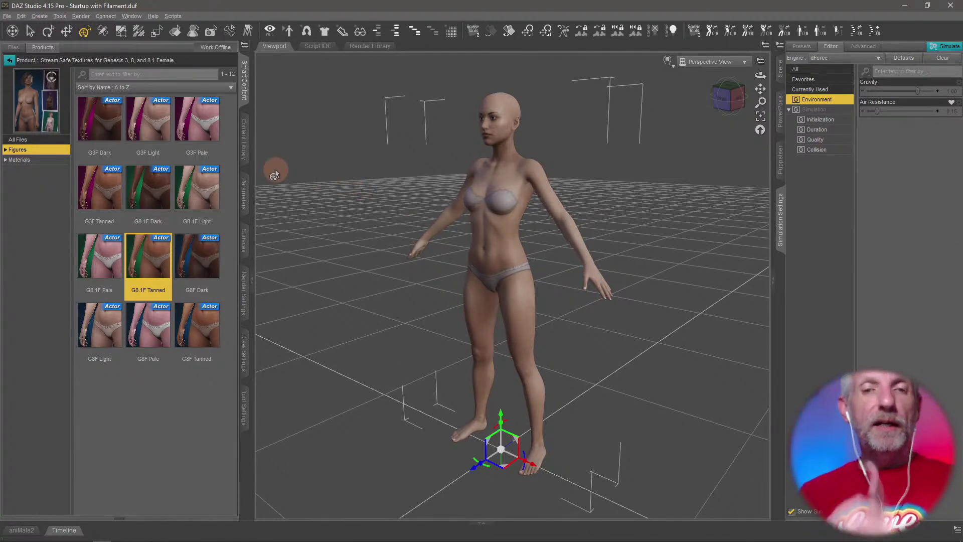
Browse the female wardrobe products and open the dForce CB Rye Croft Clothing Set for Genesis 8 and 8.1 Females.
{"action": "left_click", "coordinate": [10, 65]}
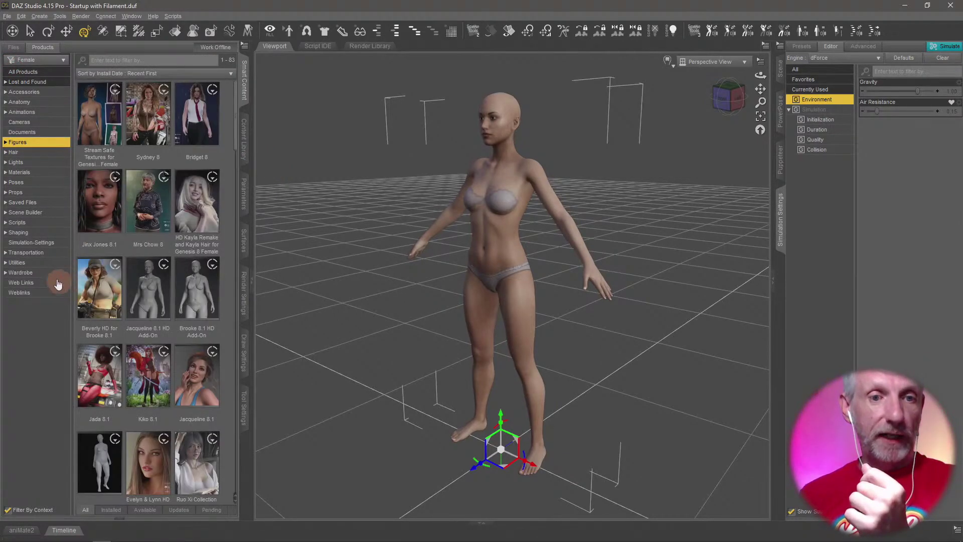
{"action": "left_click", "coordinate": [48, 273]}
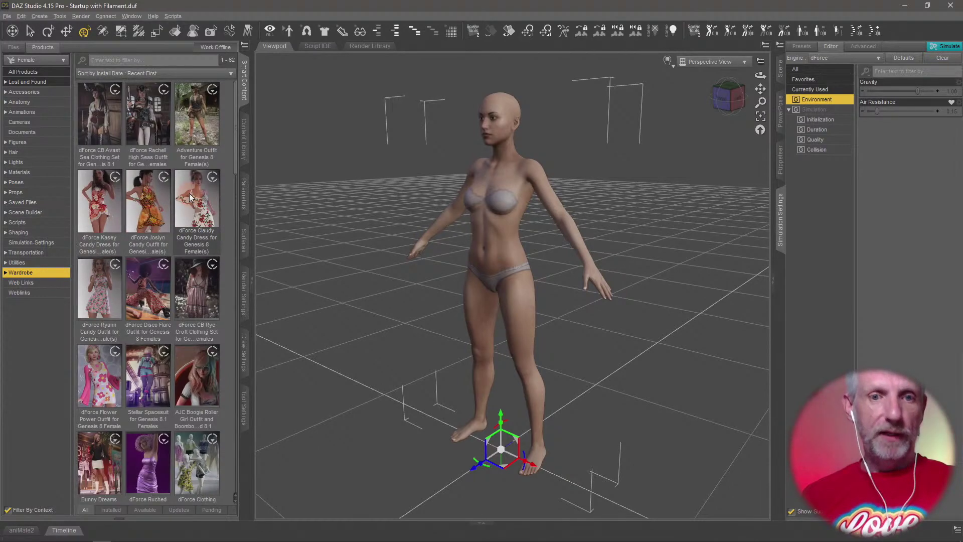
{"action": "mouse_move", "coordinate": [191, 197]}
{"action": "mouse_move", "coordinate": [157, 302]}
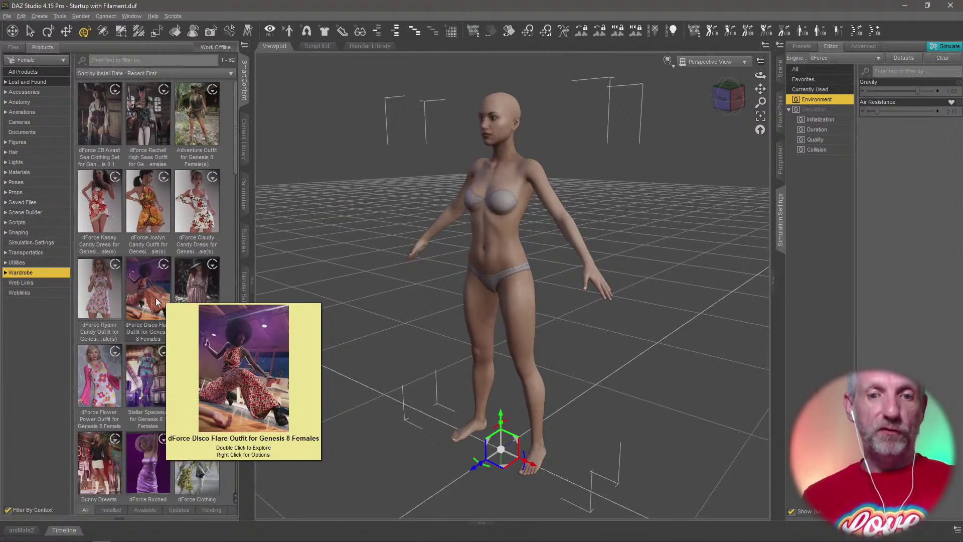
{"action": "left_click", "coordinate": [202, 294]}
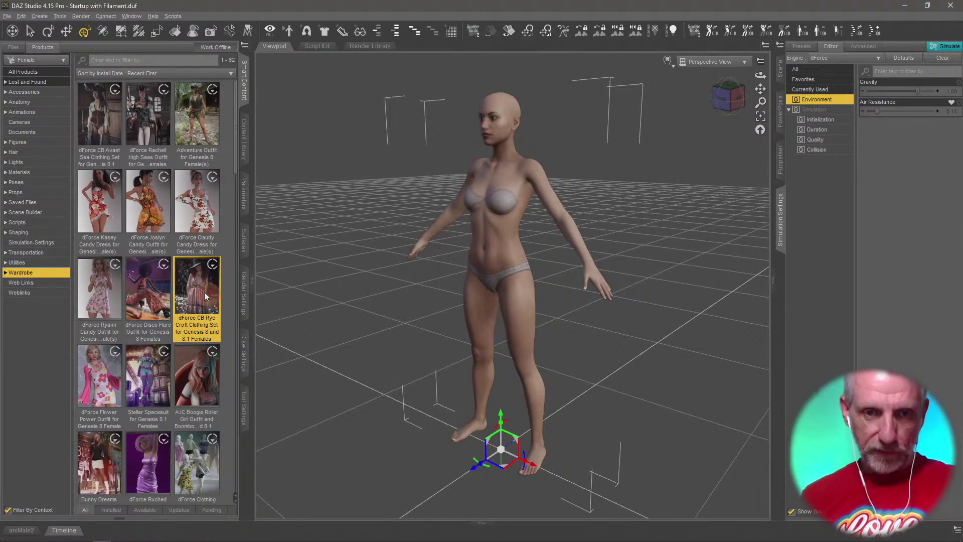
{"action": "mouse_move", "coordinate": [203, 294]}
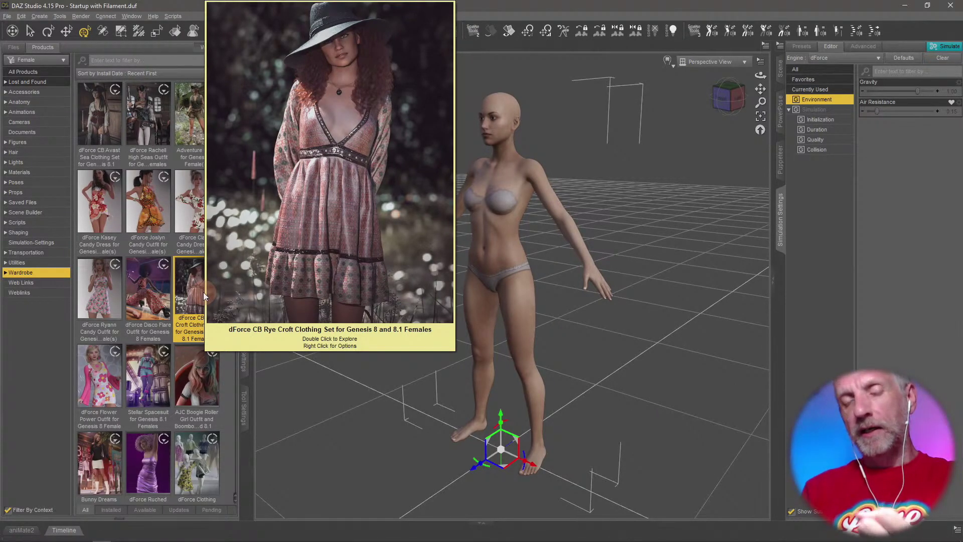
{"action": "double_click", "coordinate": [203, 292]}
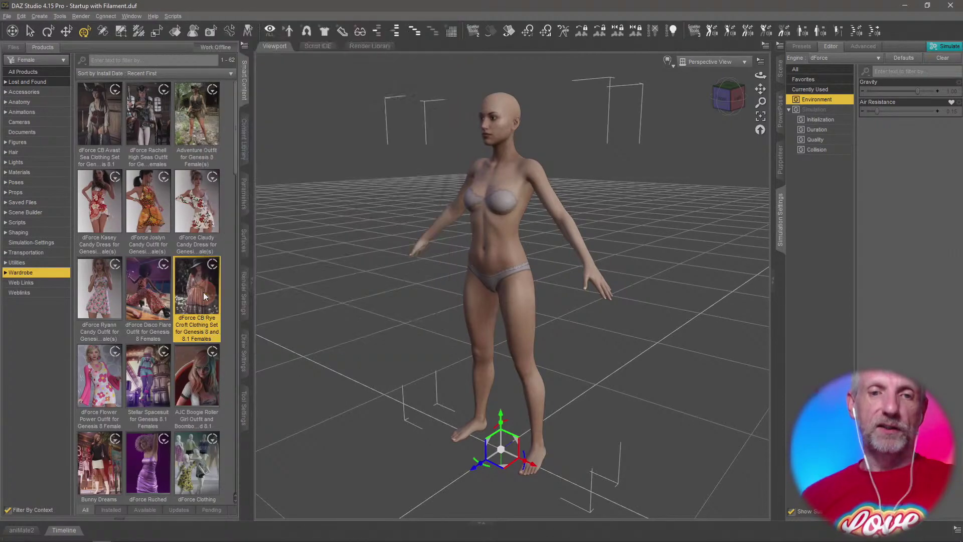
Add the CB Rye Croft Dress to the figure and select the dress in the scene hierarchy.
{"action": "left_click", "coordinate": [781, 68]}
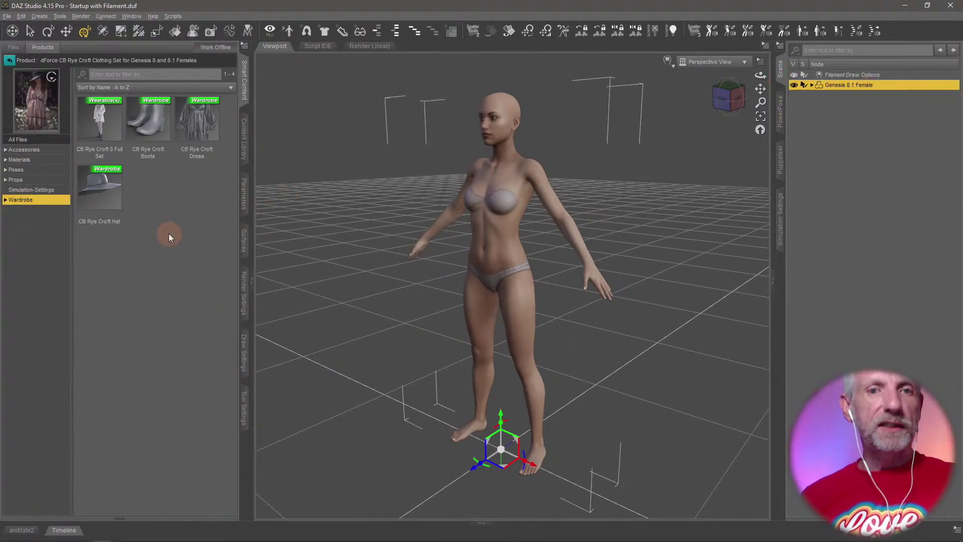
{"action": "double_click", "coordinate": [201, 137]}
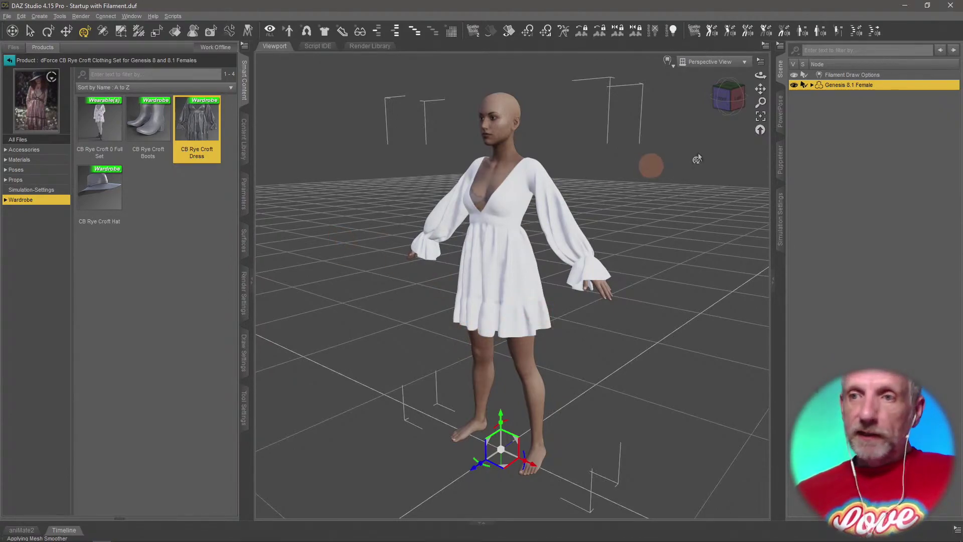
{"action": "left_click", "coordinate": [812, 85]}
{"action": "left_click", "coordinate": [862, 104]}
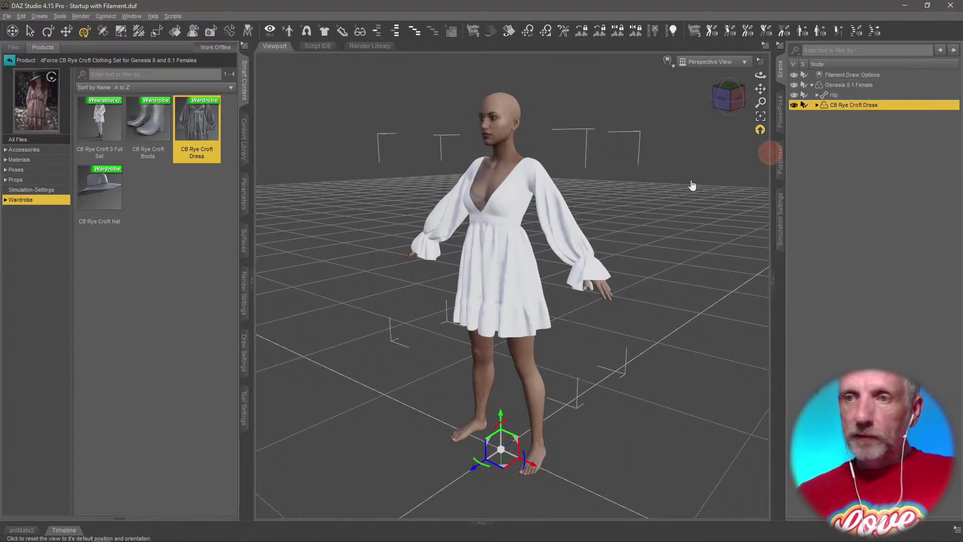
Apply the You're My Everything Dress material from the clothing set to the dress.
{"action": "left_click", "coordinate": [40, 160]}
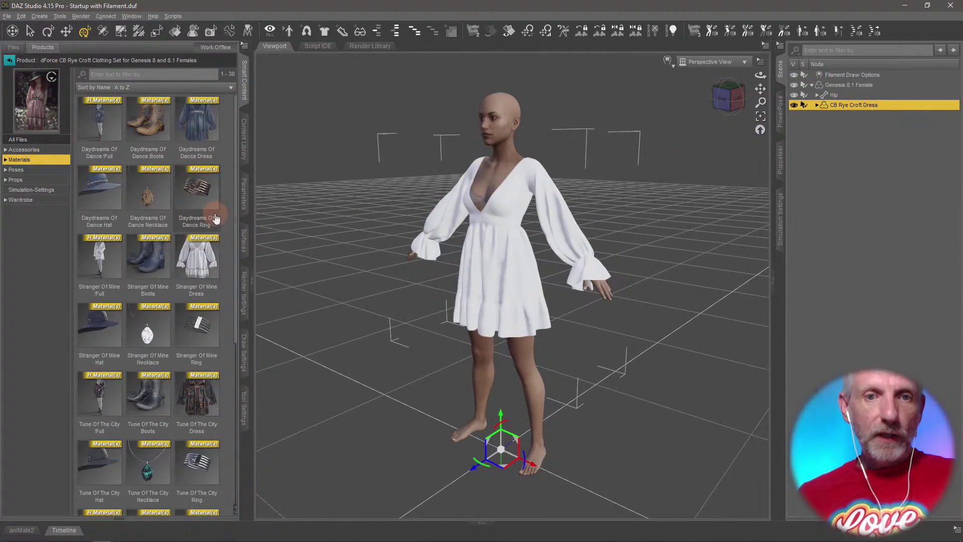
{"action": "scroll", "coordinate": [233, 276], "scroll_direction": "down", "scroll_amount": 3}
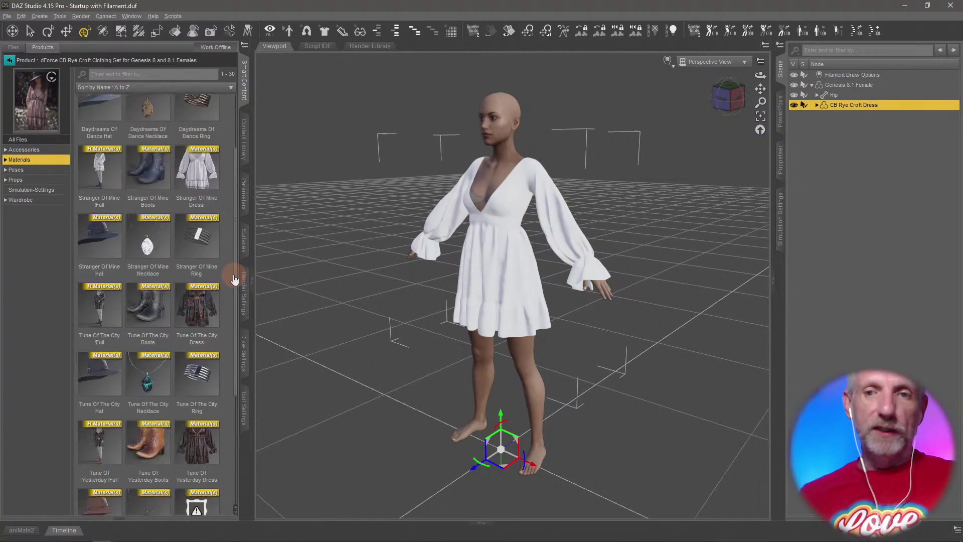
{"action": "scroll", "coordinate": [234, 279], "scroll_direction": "down", "scroll_amount": 1}
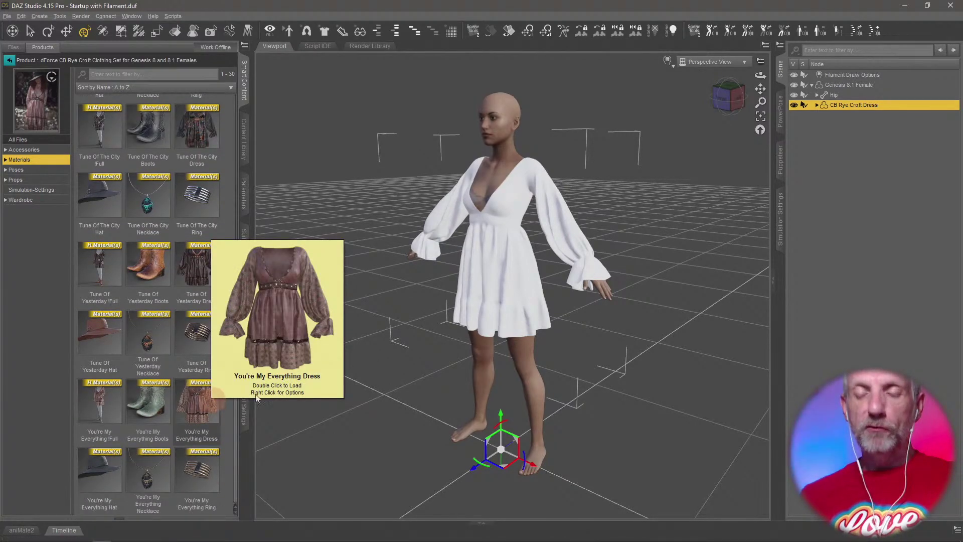
{"action": "scroll", "coordinate": [510, 269], "scroll_direction": "up", "scroll_amount": 5}
{"action": "scroll", "coordinate": [497, 245], "scroll_direction": "down", "scroll_amount": 6}
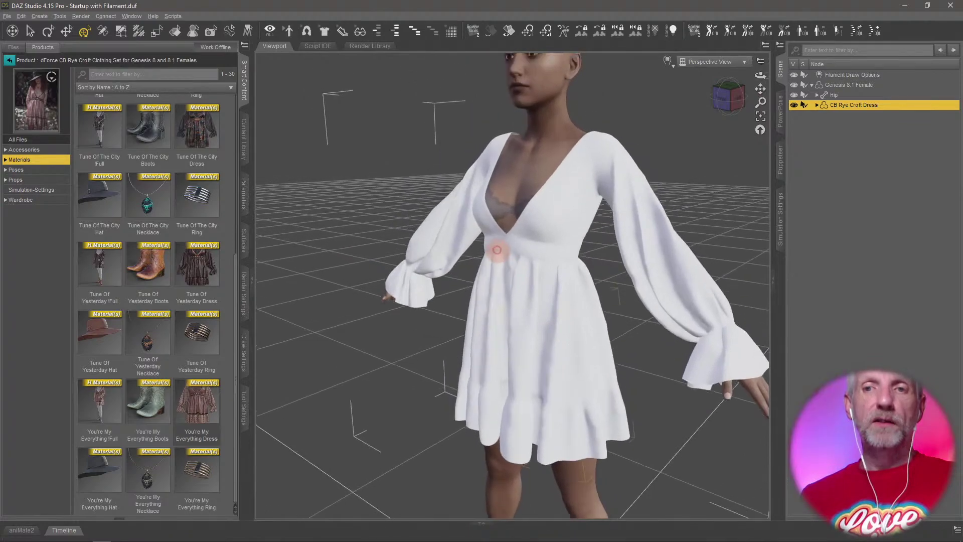
{"action": "scroll", "coordinate": [478, 250], "scroll_direction": "up", "scroll_amount": 1}
{"action": "left_click_drag", "start_coordinate": [477, 251], "coordinate": [498, 258]}
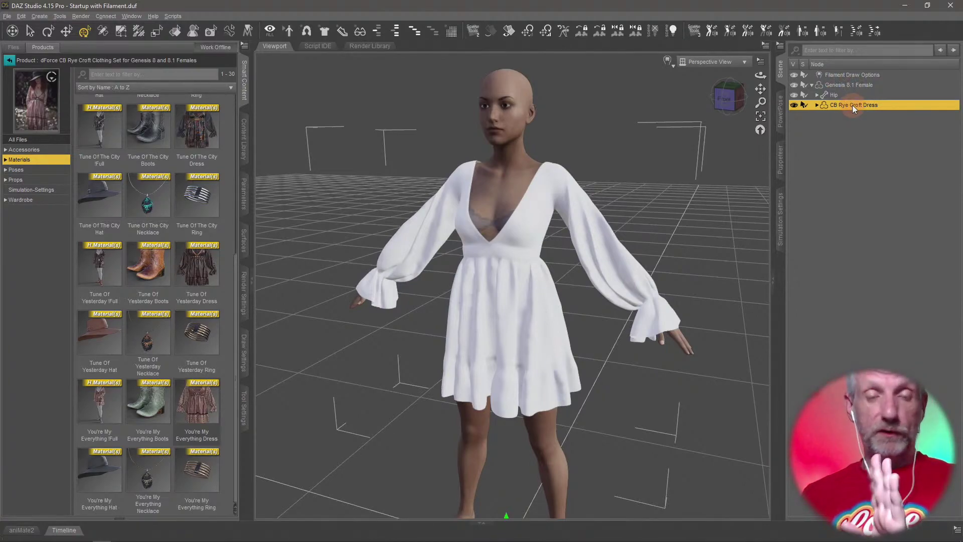
{"action": "double_click", "coordinate": [191, 396]}
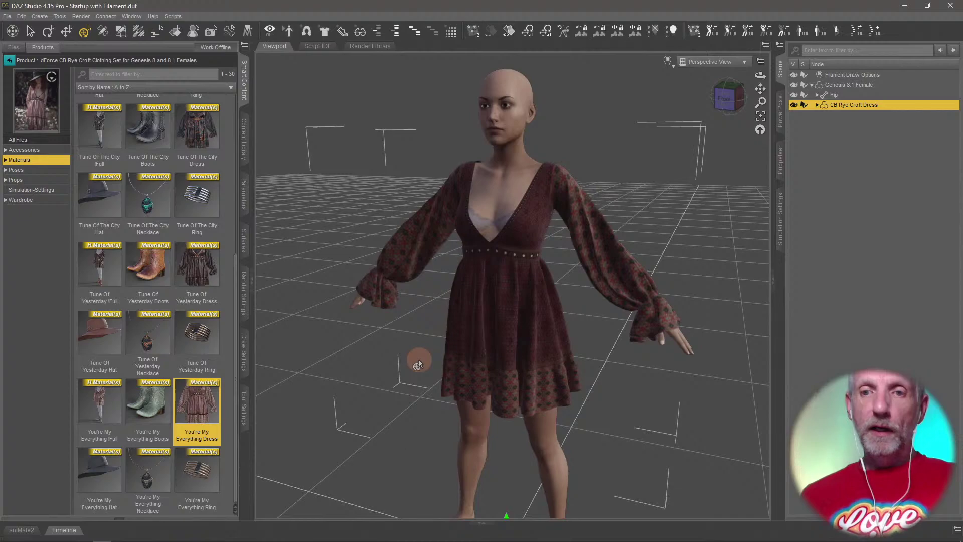
{"action": "left_click_drag", "start_coordinate": [538, 339], "coordinate": [537, 344], "text": "alt"}
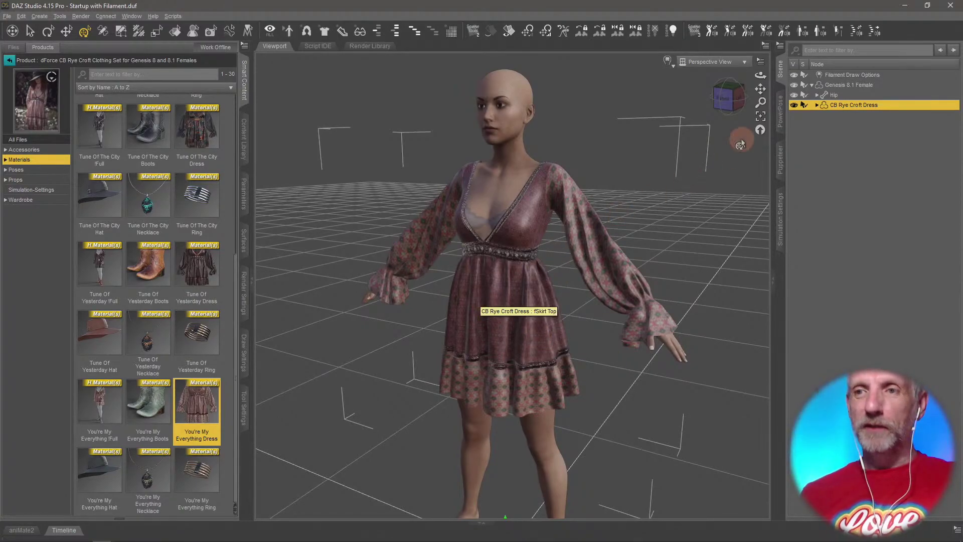
Select the Genesis 8.1 Female figure in the scene hierarchy and view the dressed figure from its side.
{"action": "left_click", "coordinate": [863, 84]}
{"action": "key", "text": "f"}
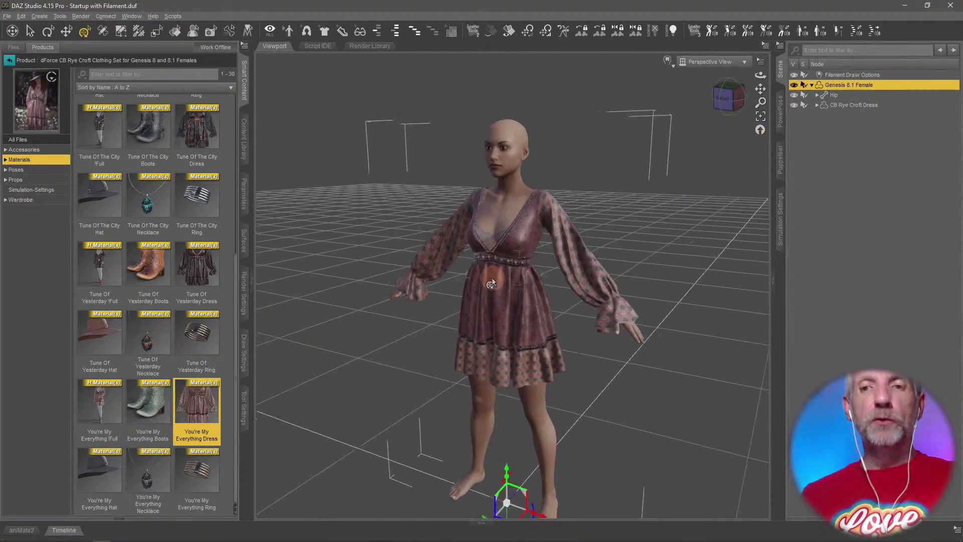
{"action": "scroll", "coordinate": [494, 282], "scroll_direction": "up", "scroll_amount": 2}
{"action": "middle_click_drag", "start_coordinate": [493, 281], "coordinate": [459, 280]}
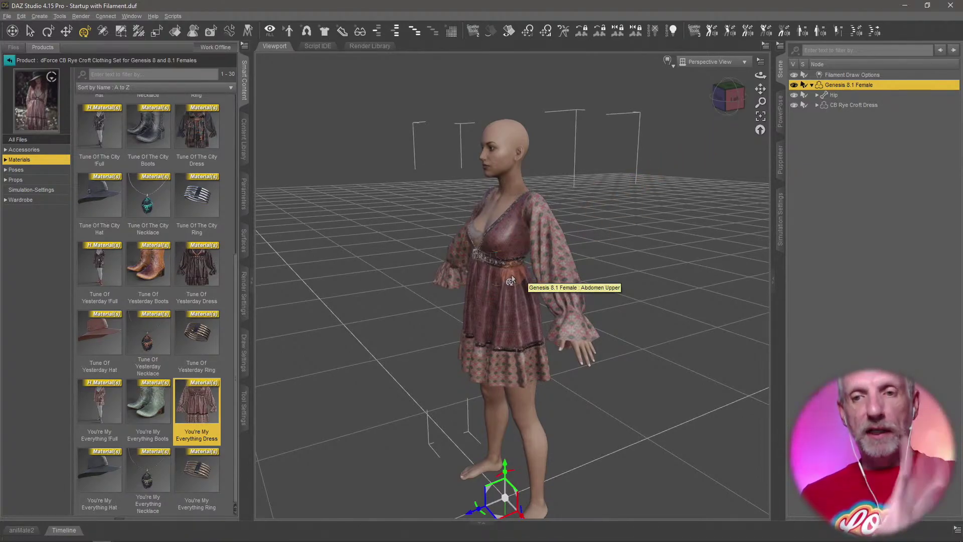
Browse the female pose products and open Z Undercover Rollergirl Poses and Expressions for Jada 8.1.
{"action": "left_click", "coordinate": [9, 61]}
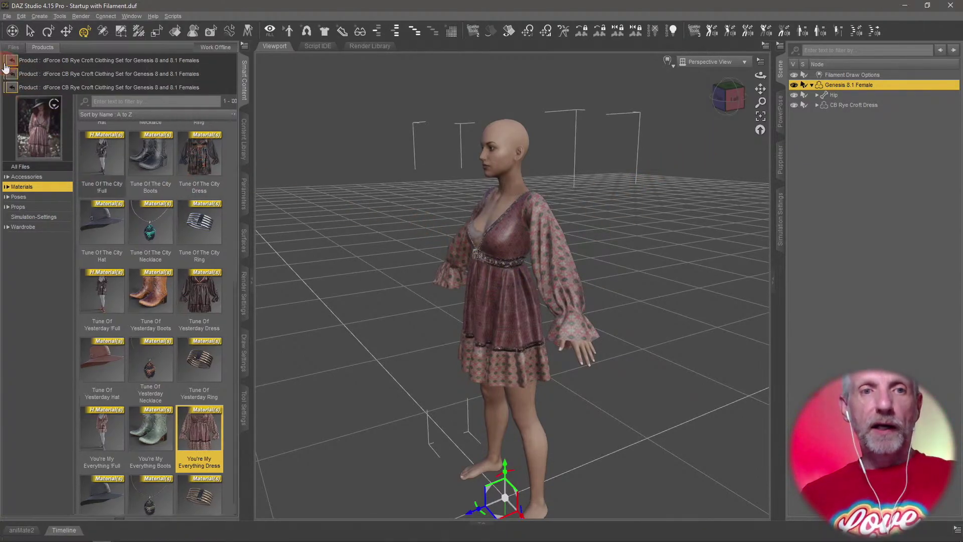
{"action": "left_click", "coordinate": [7, 64]}
{"action": "left_click", "coordinate": [50, 185]}
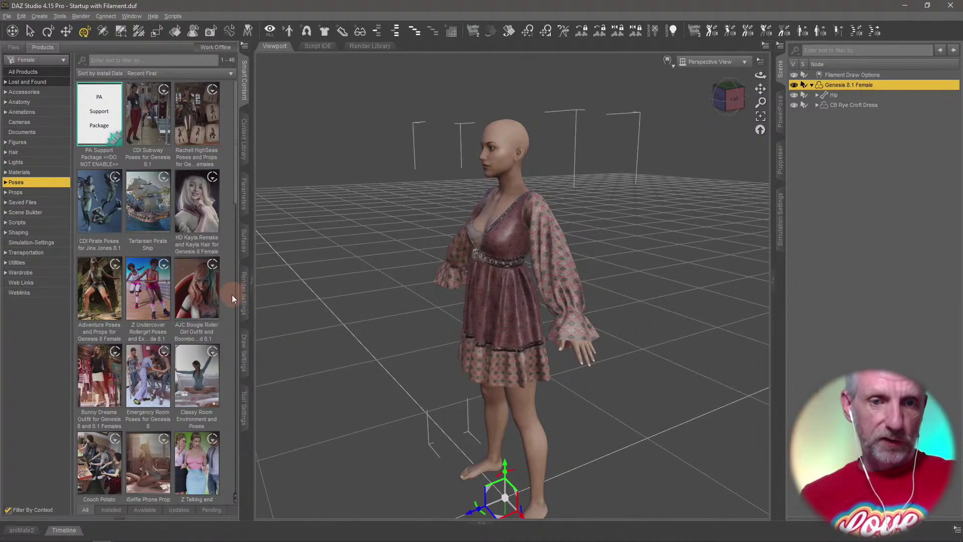
{"action": "scroll", "coordinate": [231, 300], "scroll_direction": "down", "scroll_amount": 3}
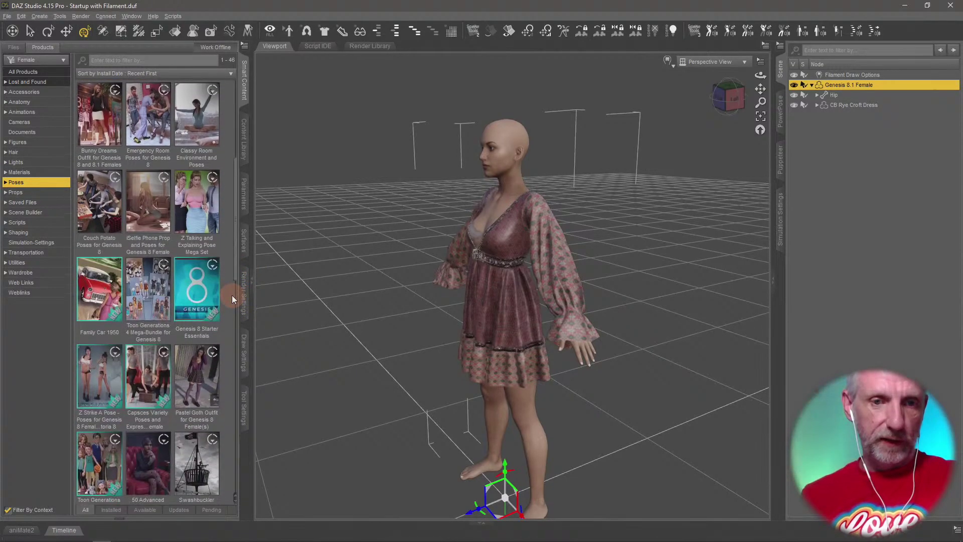
{"action": "scroll", "coordinate": [232, 300], "scroll_direction": "up", "scroll_amount": 3}
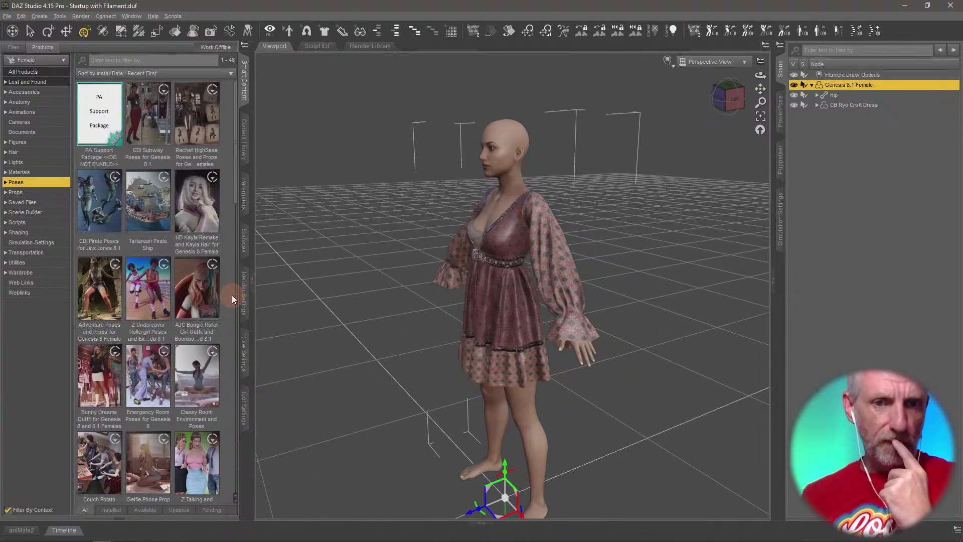
{"action": "left_click", "coordinate": [143, 304]}
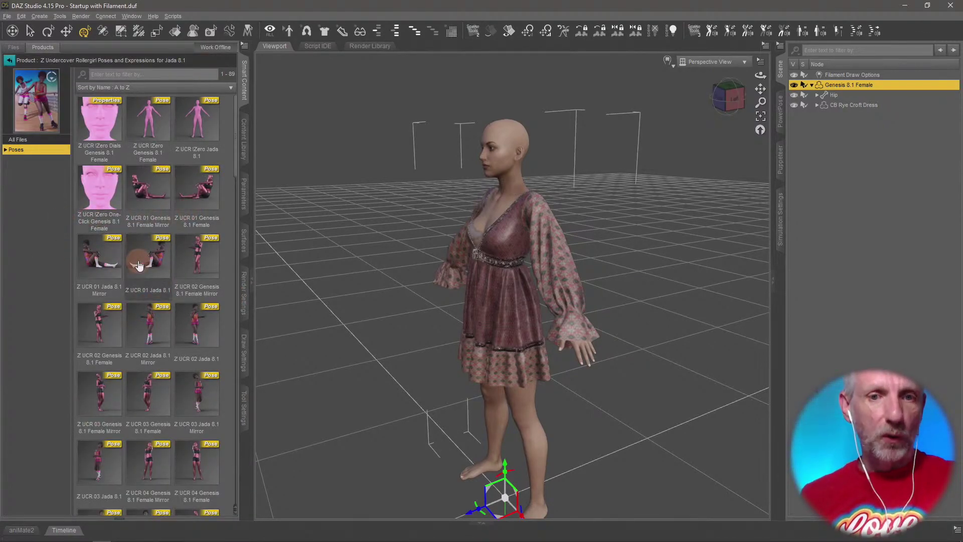
Apply the Z UCR 02 Genesis 8.1 Female Mirror pose to the figure.
{"action": "mouse_move", "coordinate": [210, 260]}
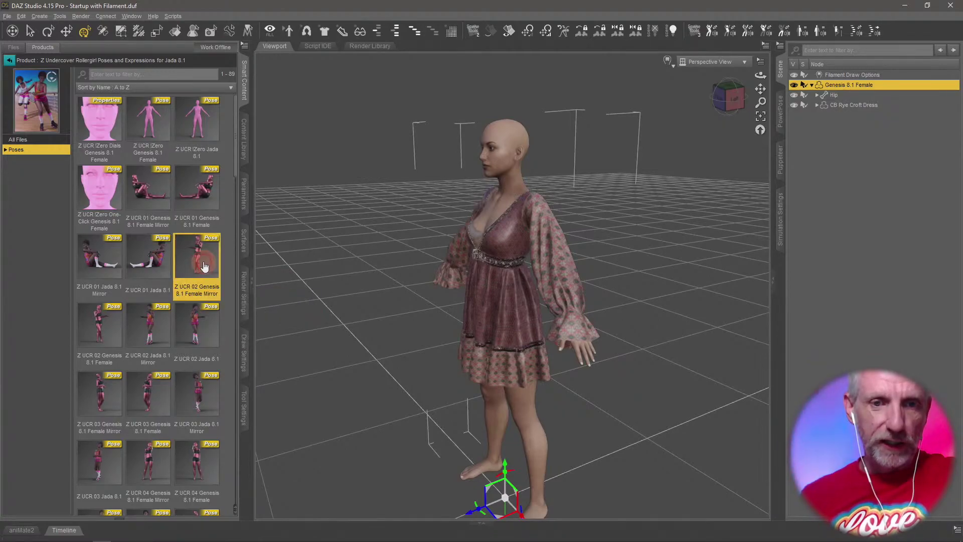
{"action": "left_click", "coordinate": [152, 337]}
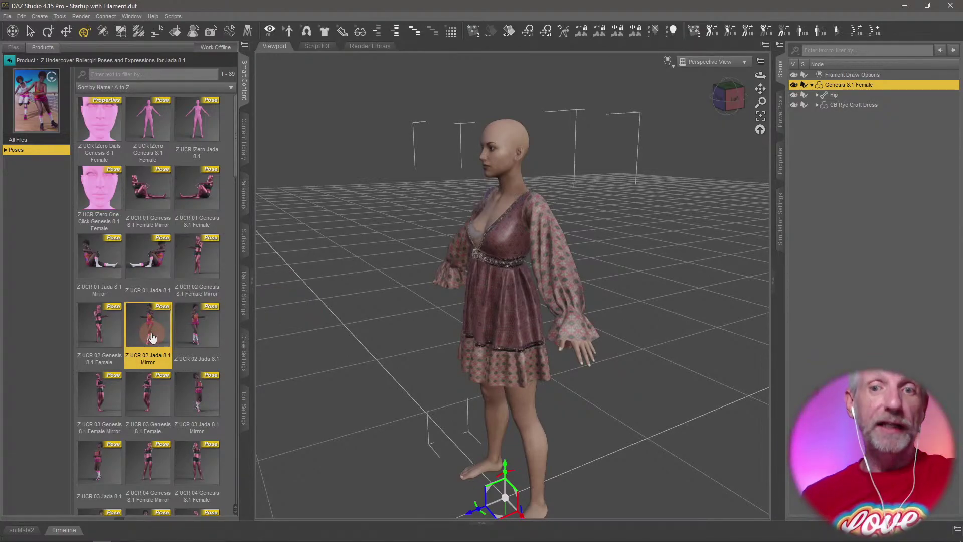
{"action": "left_click", "coordinate": [193, 269]}
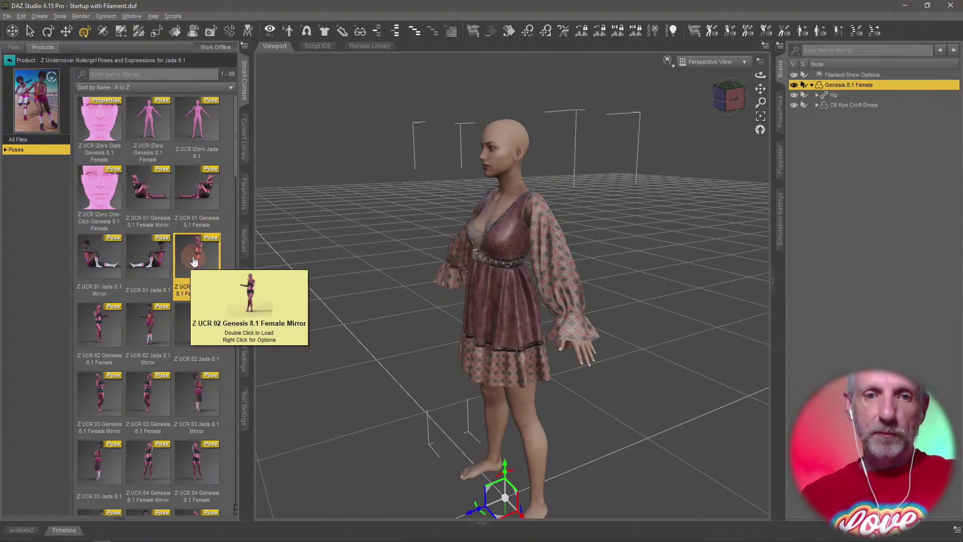
{"action": "double_click", "coordinate": [194, 260]}
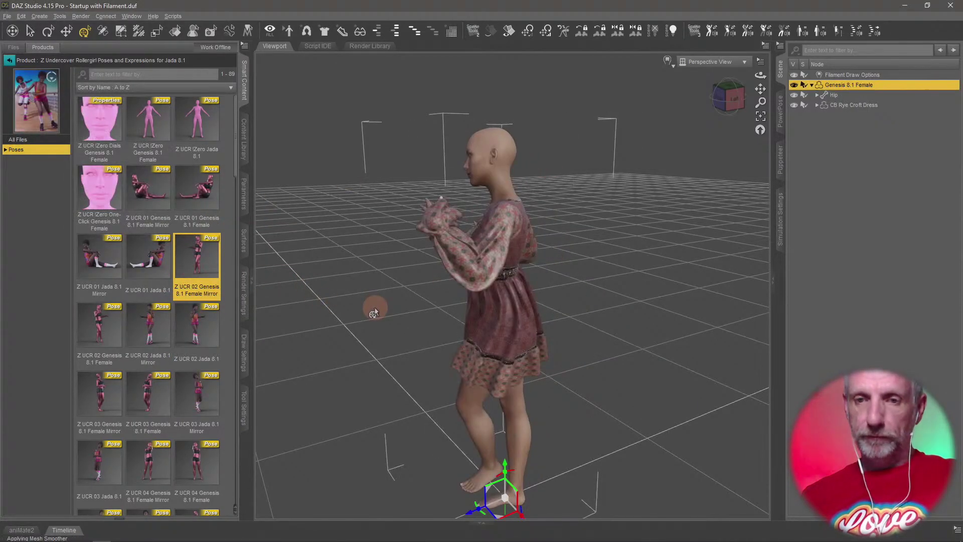
Examine how the dress's skirt and sleeves sit on the posed figure from the back, side and front.
{"action": "mouse_move", "coordinate": [374, 316]}
{"action": "middle_mouse_down"}
{"action": "mouse_move", "coordinate": [383, 316]}
{"action": "mouse_move", "coordinate": [363, 310]}
{"action": "mouse_move", "coordinate": [372, 317]}
{"action": "mouse_move", "coordinate": [378, 302]}
{"action": "mouse_move", "coordinate": [376, 331]}
{"action": "mouse_move", "coordinate": [365, 311]}
{"action": "mouse_move", "coordinate": [399, 318]}
{"action": "mouse_move", "coordinate": [372, 315]}
{"action": "middle_mouse_up"}
{"action": "scroll", "coordinate": [373, 316], "scroll_direction": "up", "scroll_amount": 3}
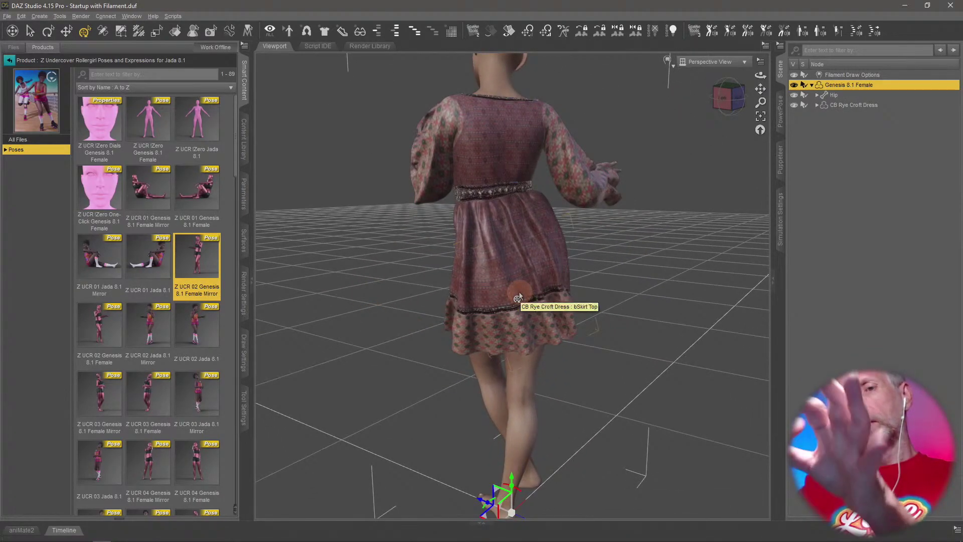
{"action": "middle_click_drag", "start_coordinate": [438, 241], "coordinate": [438, 244]}
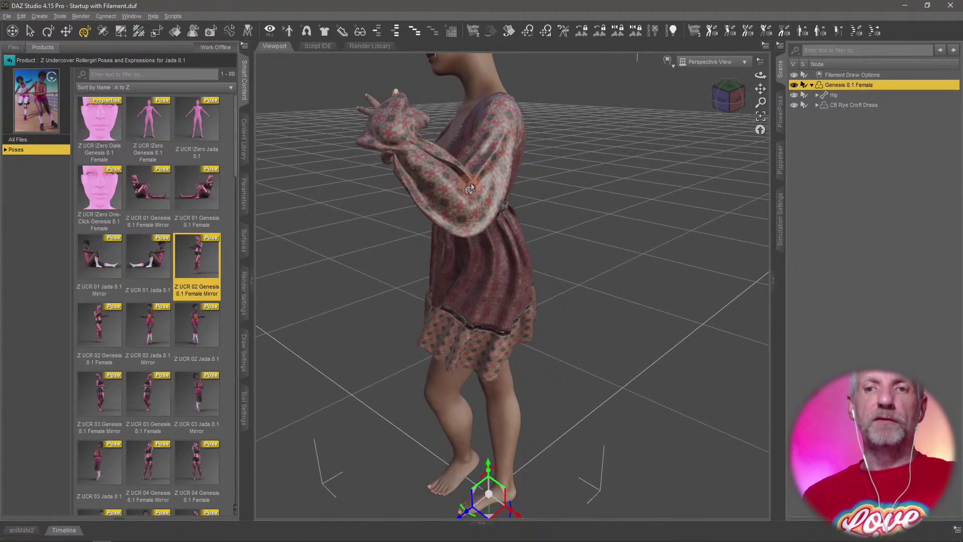
{"action": "scroll", "coordinate": [464, 183], "scroll_direction": "up", "scroll_amount": 5}
{"action": "middle_click_drag", "start_coordinate": [464, 171], "coordinate": [465, 170]}
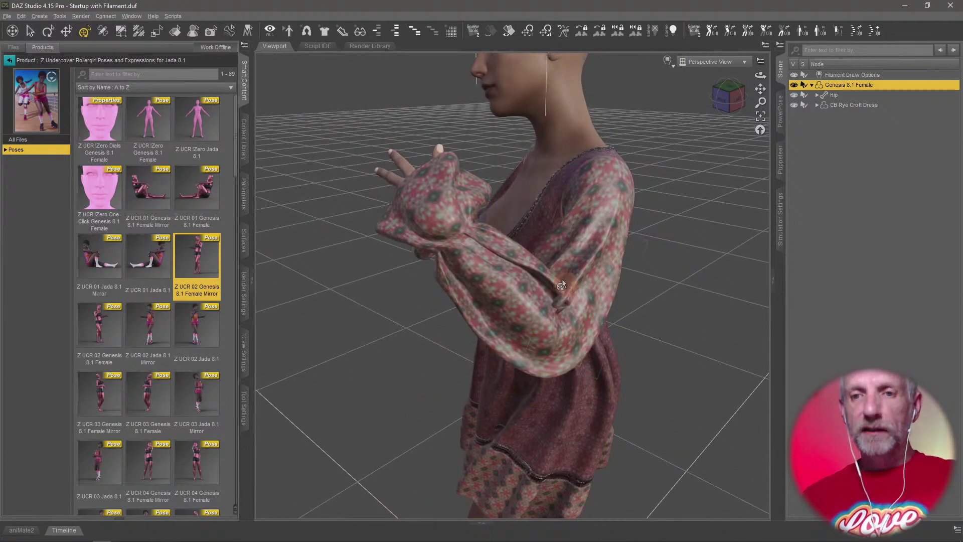
{"action": "middle_click_drag", "start_coordinate": [469, 240], "coordinate": [470, 236]}
{"action": "scroll", "coordinate": [468, 237], "scroll_direction": "down", "scroll_amount": 5}
{"action": "scroll", "coordinate": [468, 236], "scroll_direction": "down", "scroll_amount": 3}
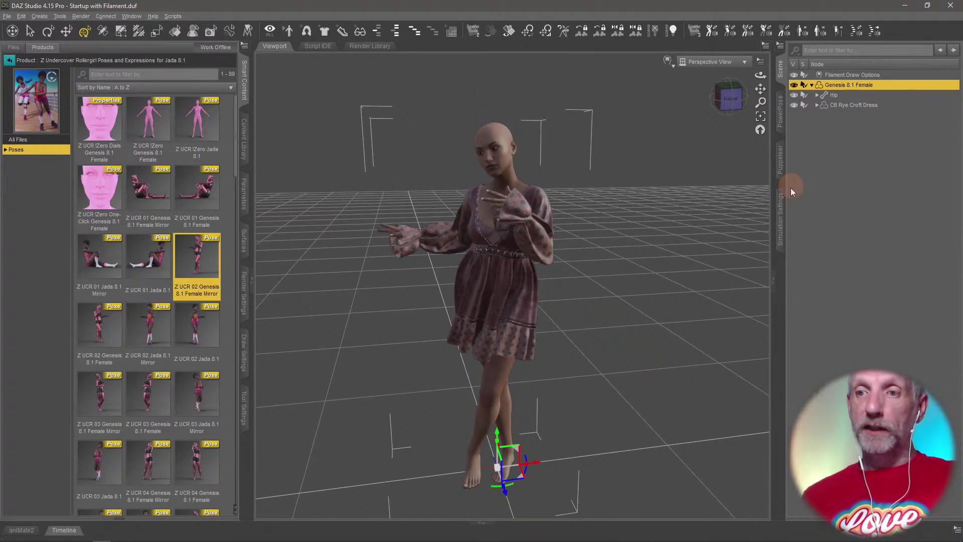
Select the CB Rye Croft Dress and show the simulation properties of its Dress surface.
{"action": "left_click", "coordinate": [781, 216]}
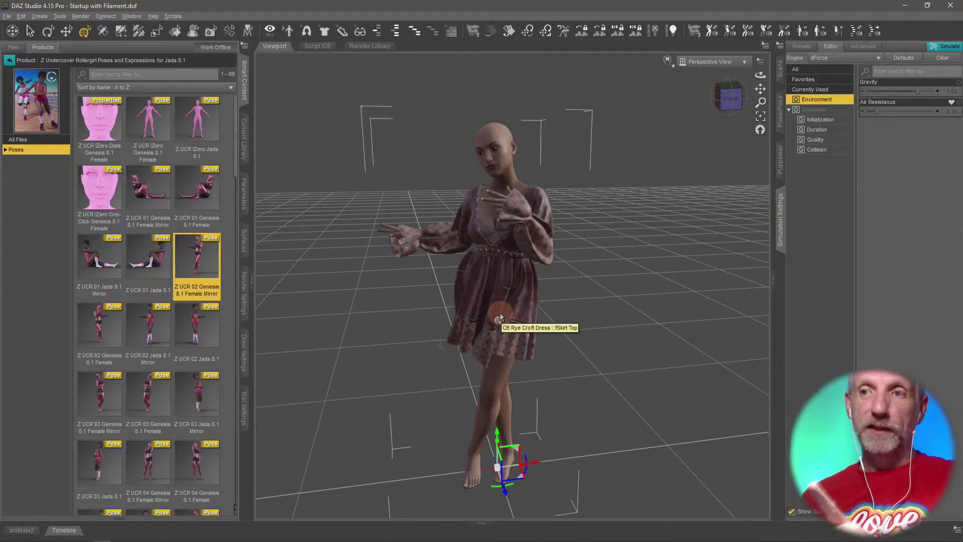
{"action": "left_click", "coordinate": [780, 70]}
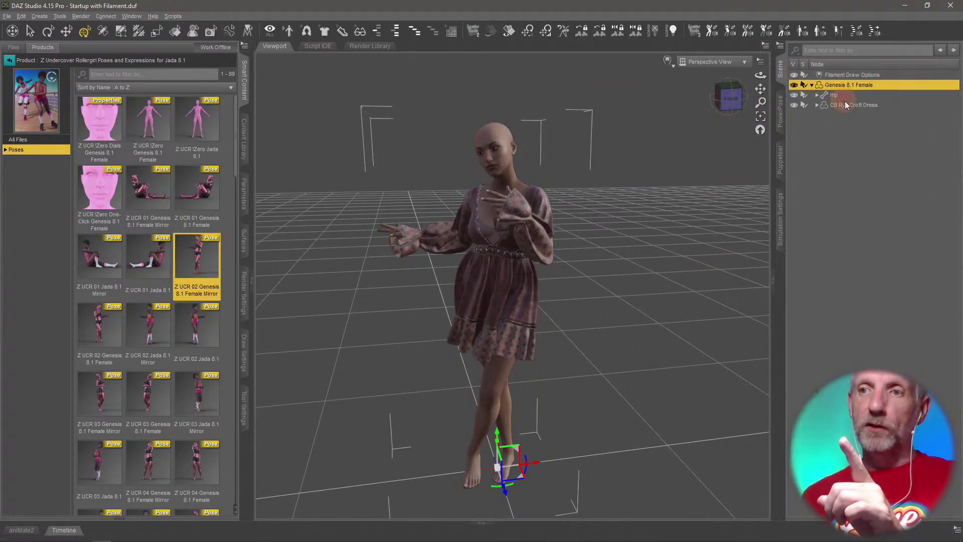
{"action": "left_click", "coordinate": [846, 105]}
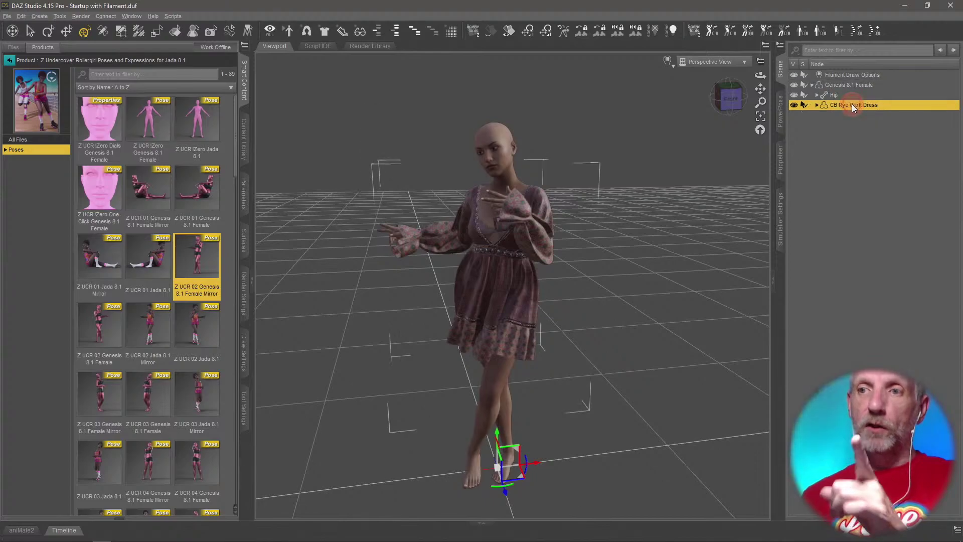
{"action": "left_click", "coordinate": [243, 241]}
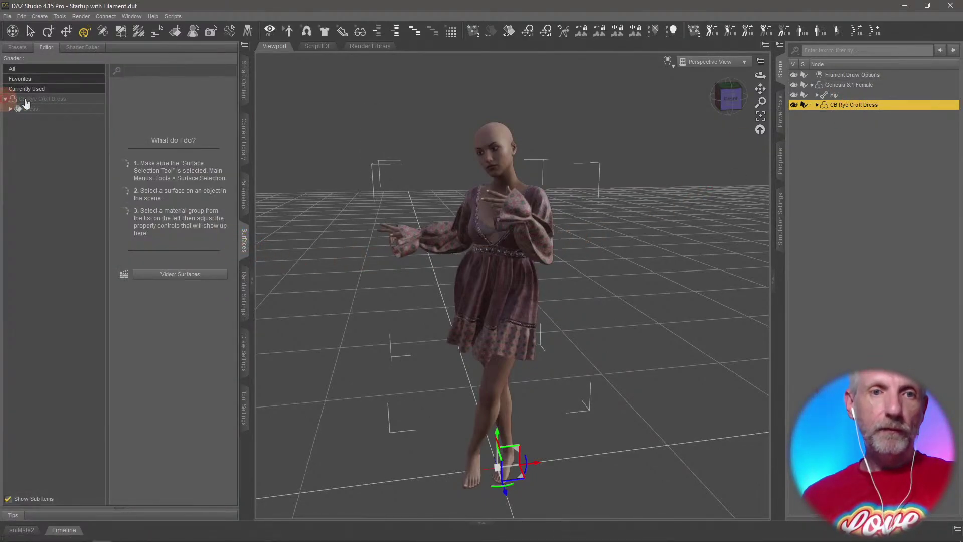
{"action": "left_click", "coordinate": [11, 109]}
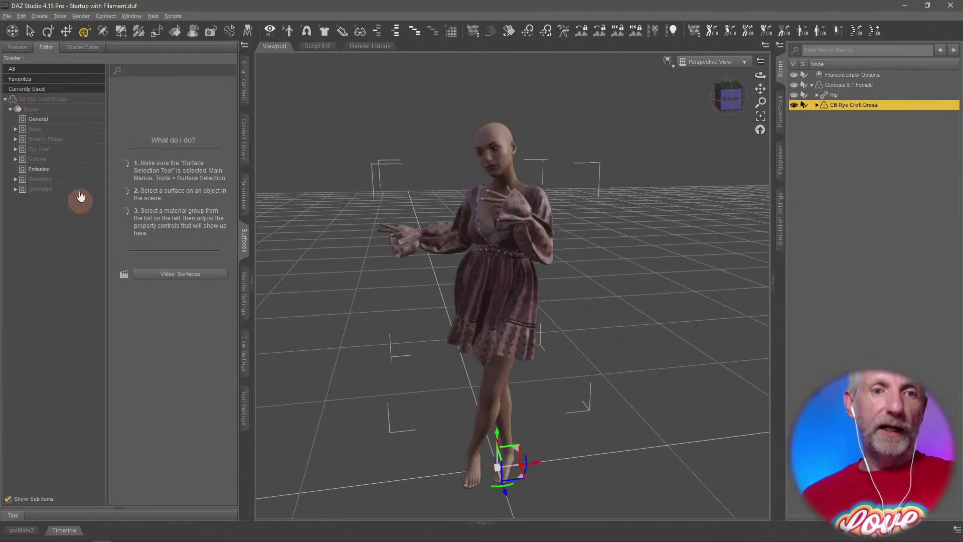
{"action": "left_click", "coordinate": [69, 110]}
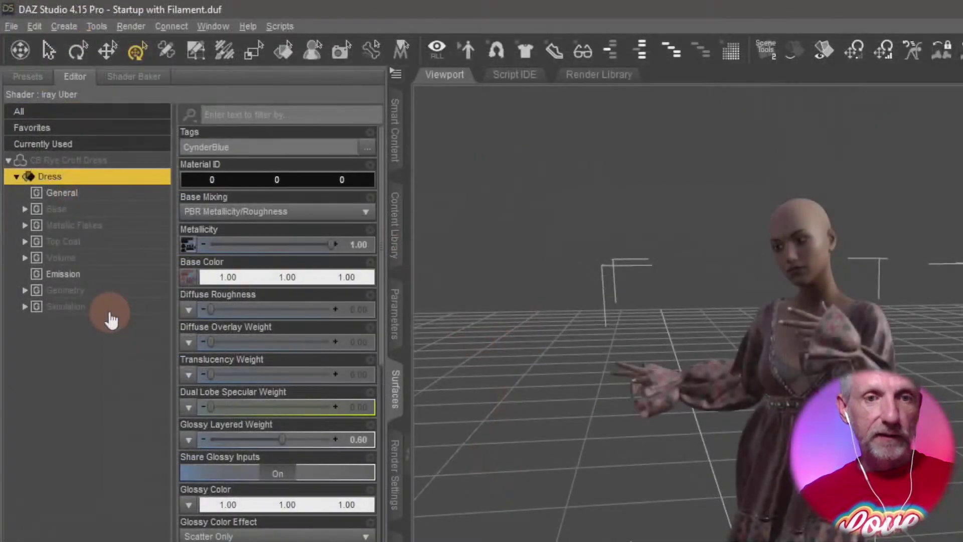
{"action": "left_click", "coordinate": [75, 189]}
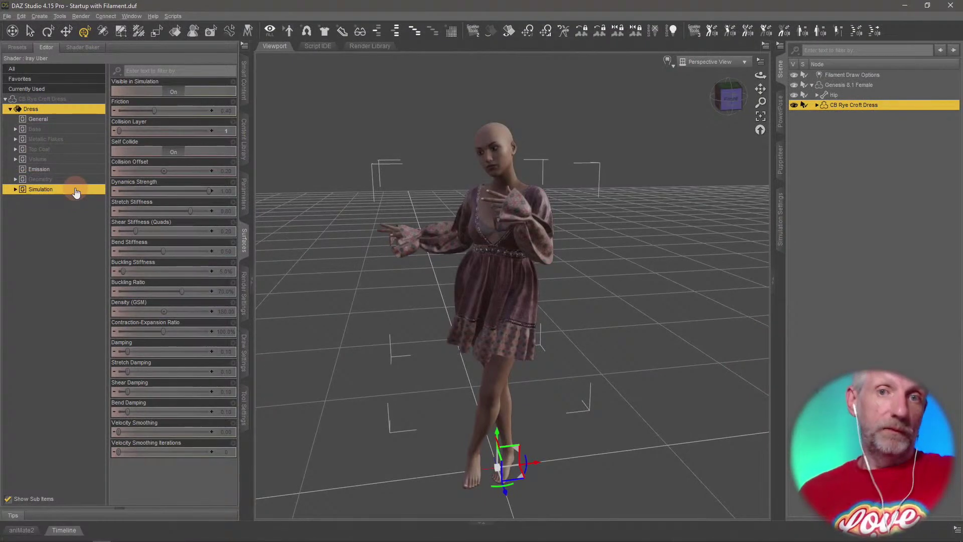
Check the dForce duration settings and run the simulation of the dress for the current frame.
{"action": "left_click", "coordinate": [782, 225]}
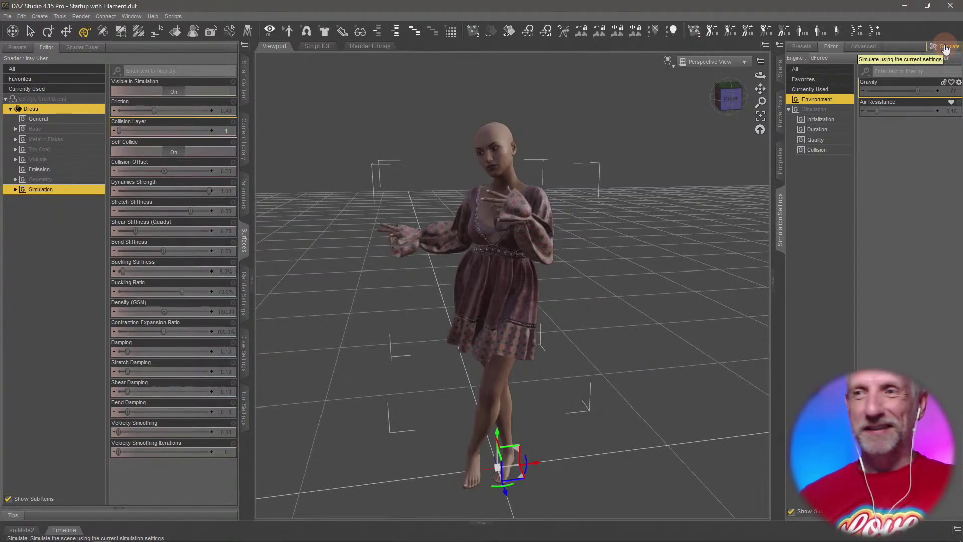
{"action": "left_click", "coordinate": [816, 129]}
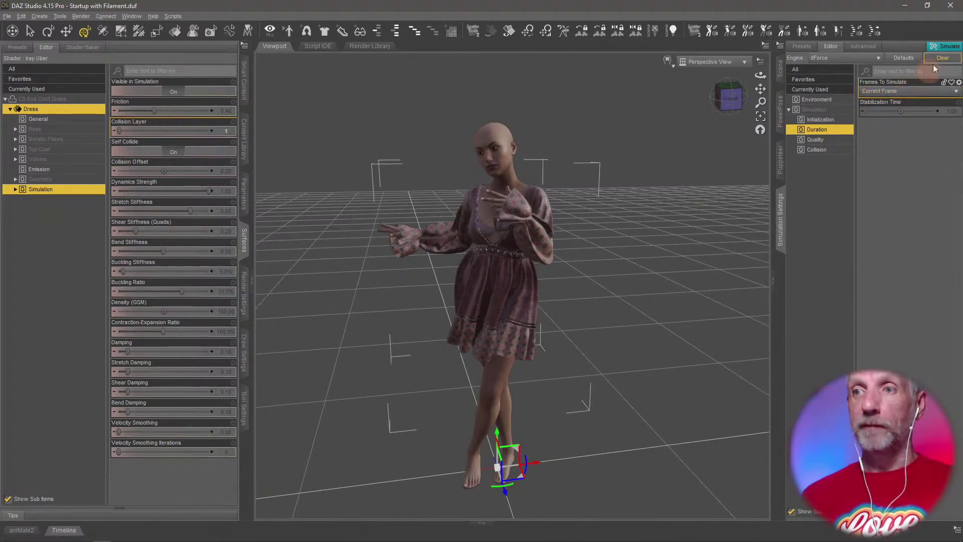
{"action": "left_click", "coordinate": [950, 47]}
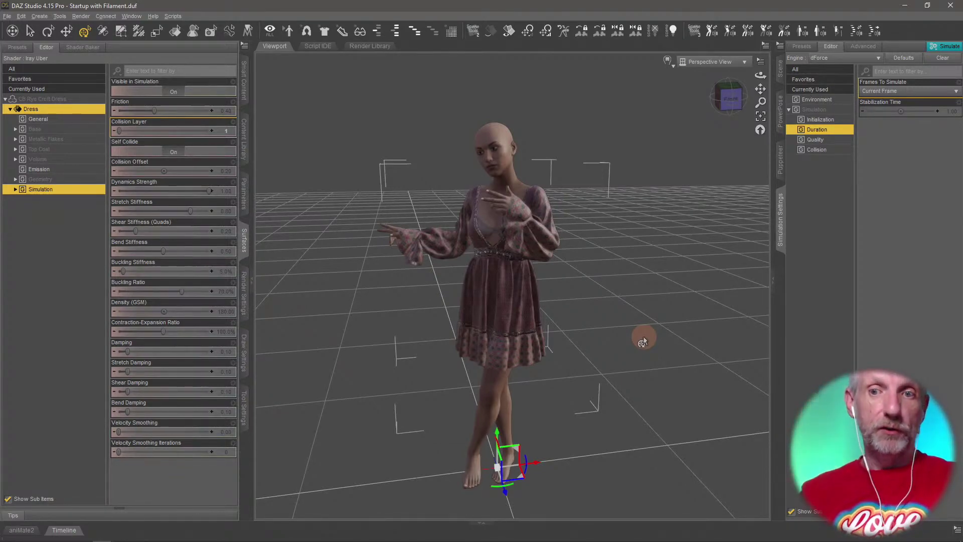
Examine the draping of the simulated dress's skirt and sleeves up close and from several sides.
{"action": "scroll", "coordinate": [550, 297], "scroll_direction": "up", "scroll_amount": 5}
{"action": "middle_click_drag", "start_coordinate": [550, 297], "coordinate": [548, 300]}
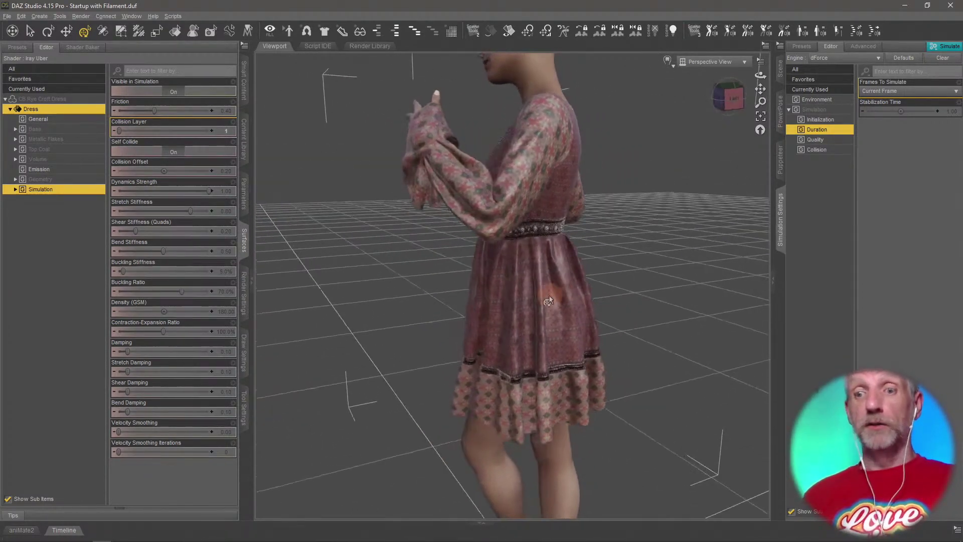
{"action": "middle_click_drag", "start_coordinate": [610, 314], "coordinate": [609, 312]}
{"action": "scroll", "coordinate": [558, 209], "scroll_direction": "up", "scroll_amount": 4}
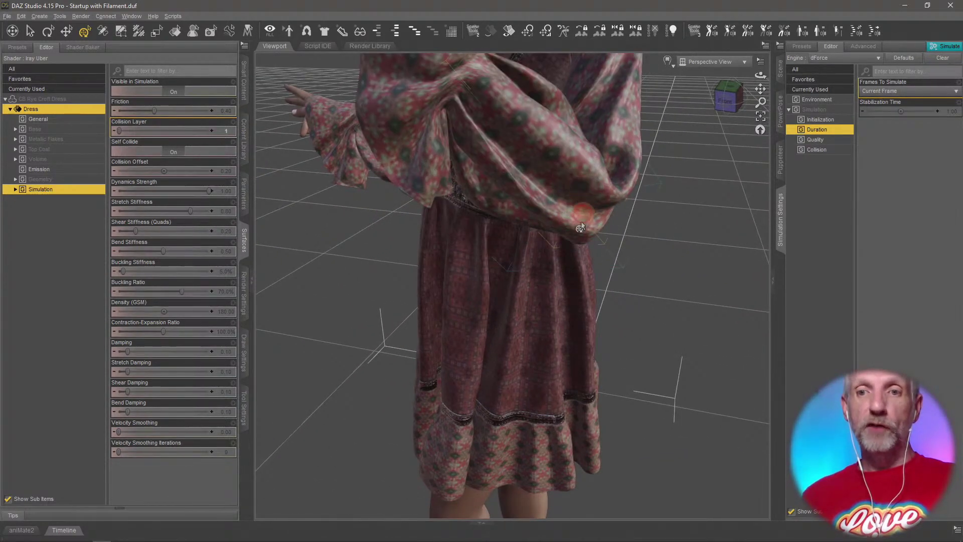
{"action": "middle_click_drag", "start_coordinate": [581, 227], "coordinate": [552, 220]}
{"action": "scroll", "coordinate": [591, 204], "scroll_direction": "down", "scroll_amount": 3}
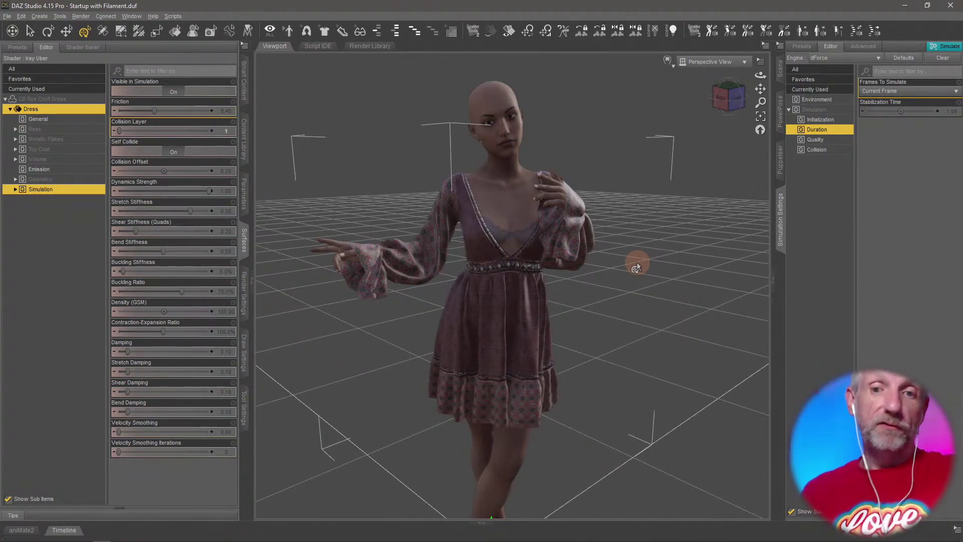
{"action": "middle_click_drag", "start_coordinate": [631, 315], "coordinate": [631, 315]}
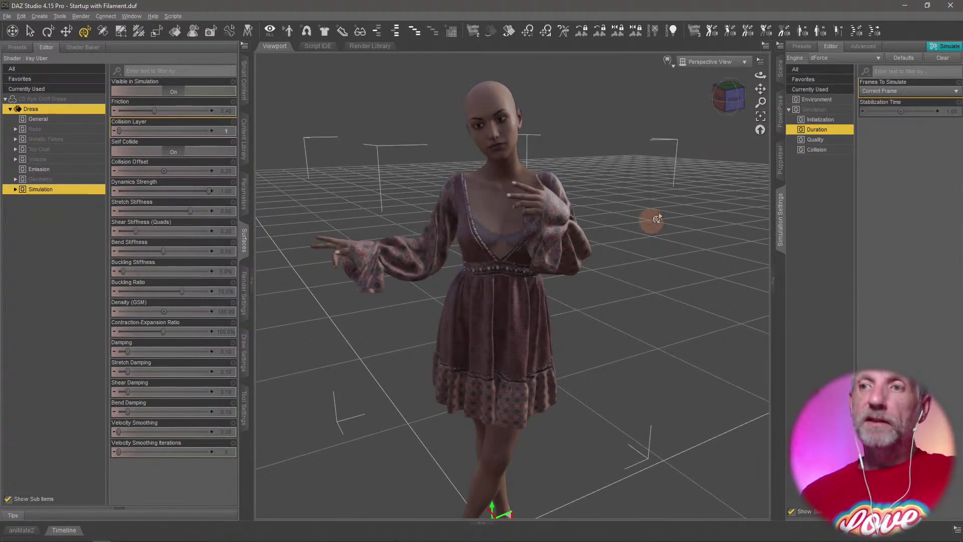
Clear the dress simulation, compare the unsimulated dress, and run the current-frame simulation again.
{"action": "left_click", "coordinate": [943, 58]}
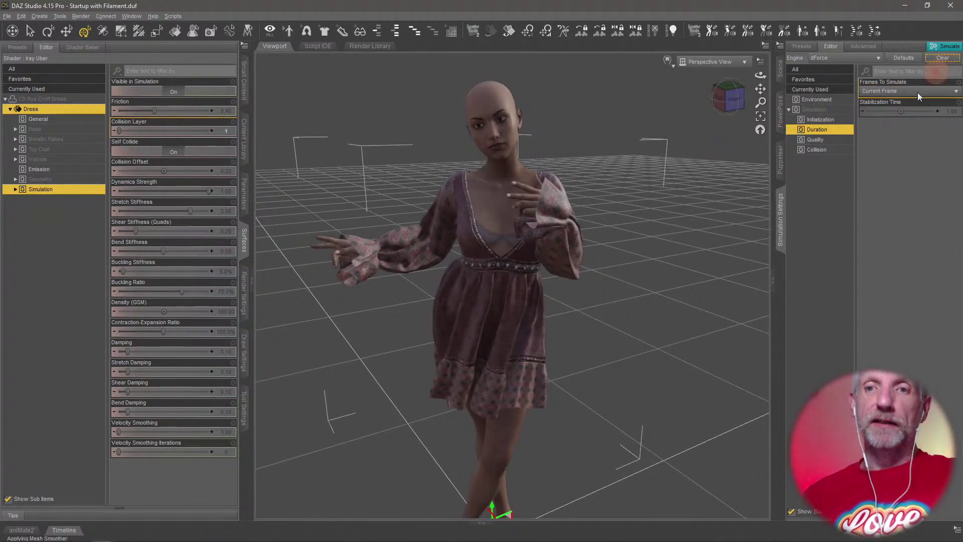
{"action": "middle_click_drag", "start_coordinate": [636, 321], "coordinate": [753, 226]}
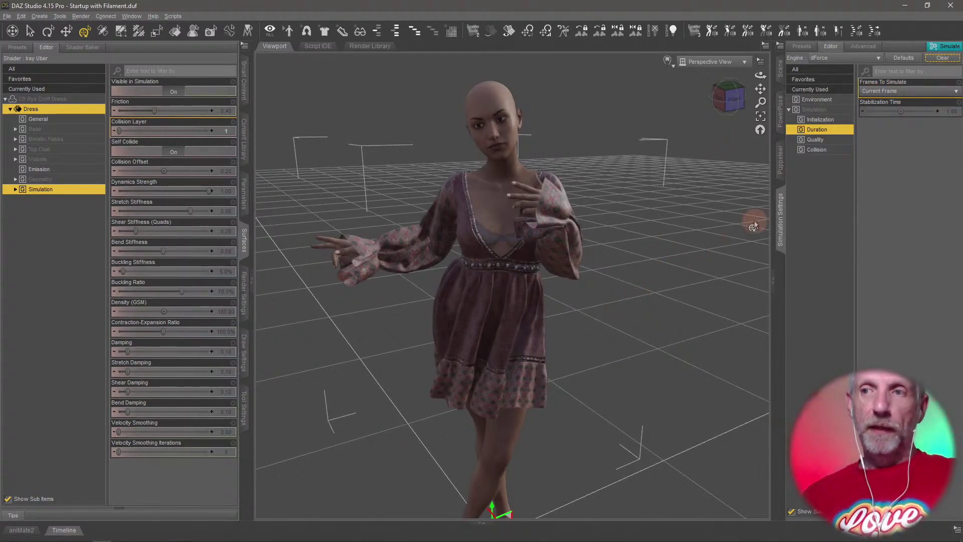
{"action": "left_click", "coordinate": [950, 47]}
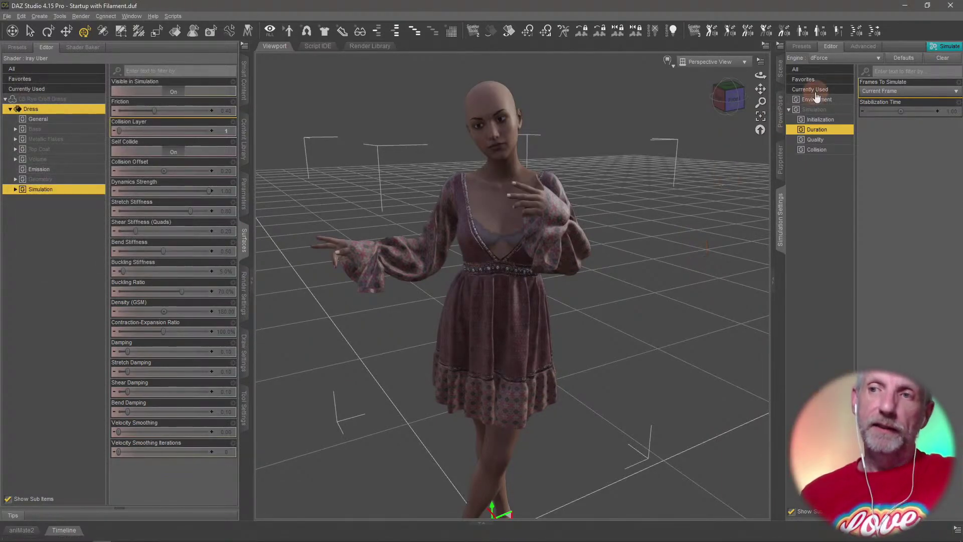
Clear the dress simulation and turn off Start Bones From Memorized Pose in the dForce initialization settings.
{"action": "left_click", "coordinate": [942, 59]}
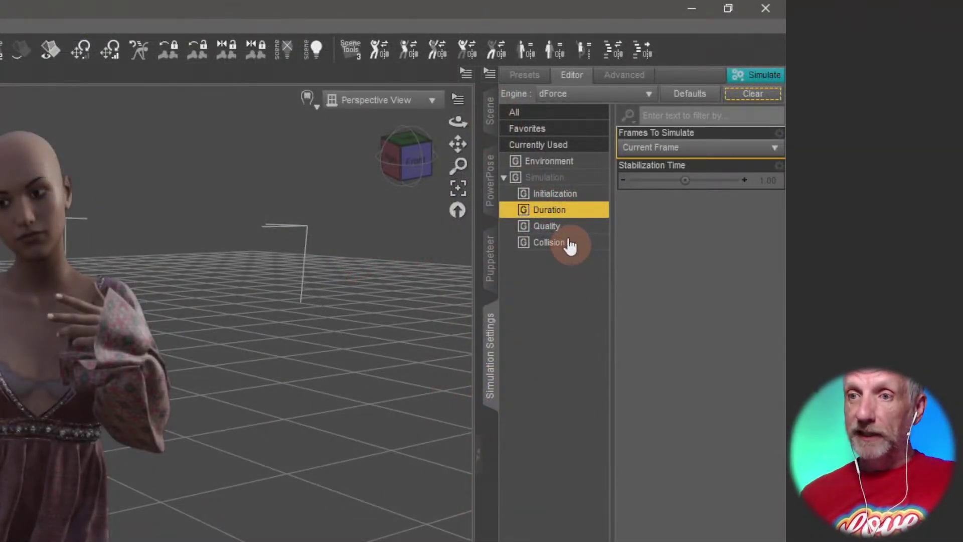
{"action": "left_click", "coordinate": [575, 179]}
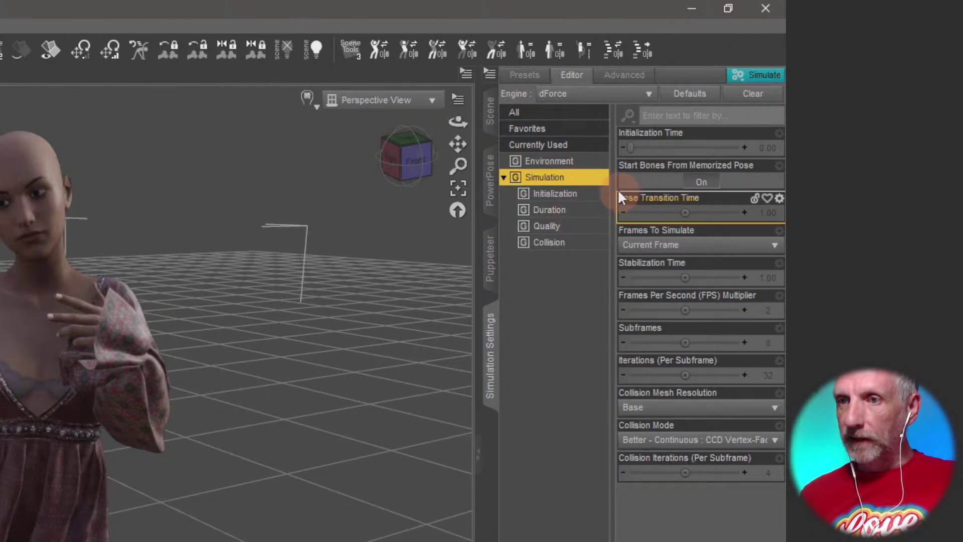
{"action": "left_click", "coordinate": [582, 196]}
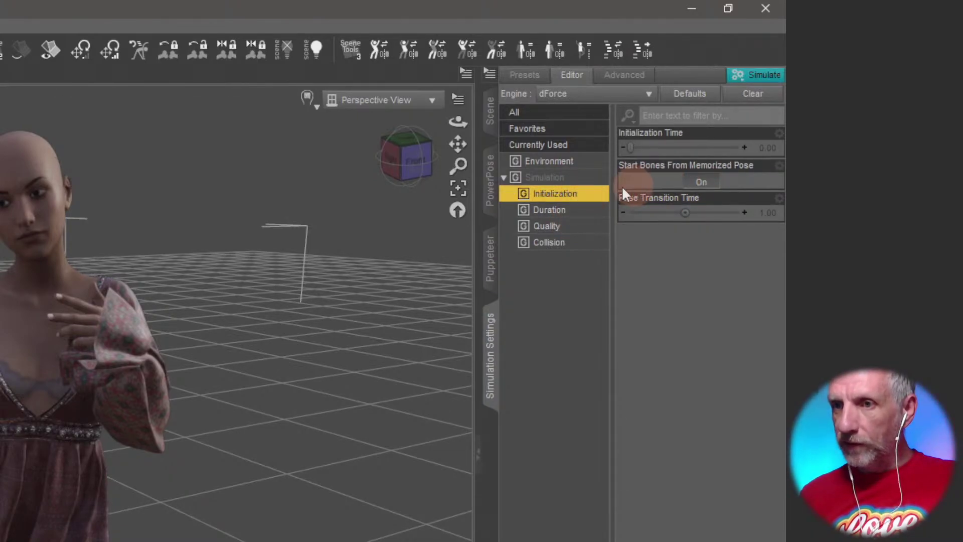
{"action": "left_click", "coordinate": [673, 182]}
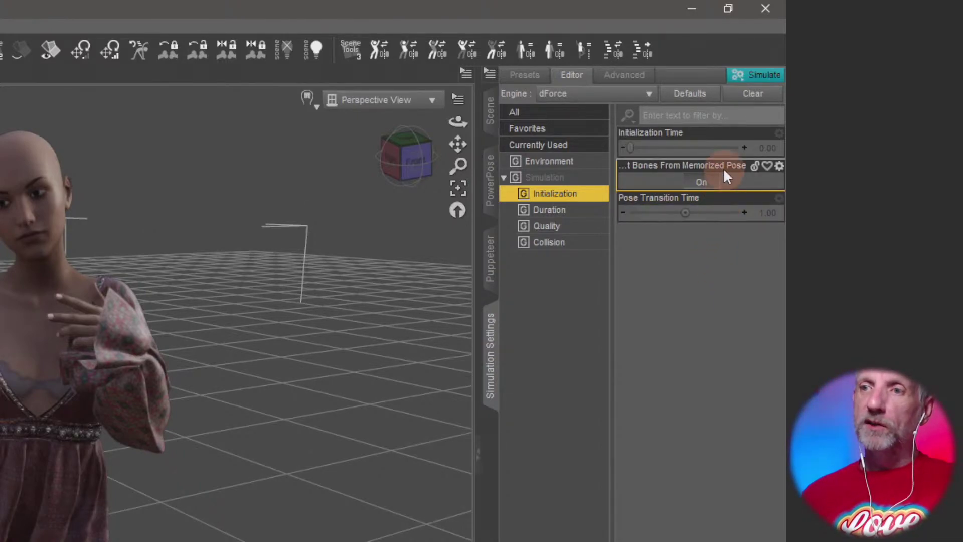
{"action": "left_click", "coordinate": [701, 184]}
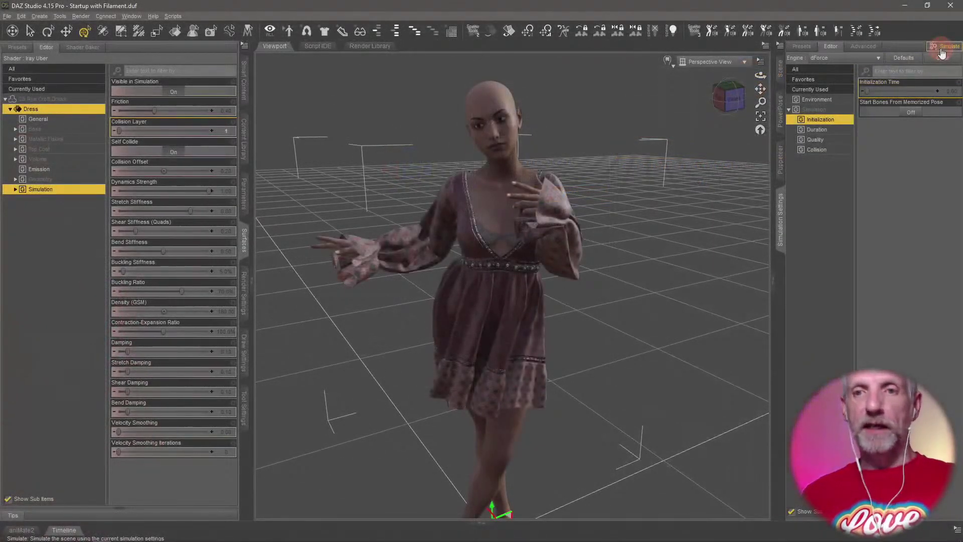
Simulate the dress for the current frame and set the frames to simulate to Animated (Custom) with range 1 to 60.
{"action": "left_click", "coordinate": [943, 47]}
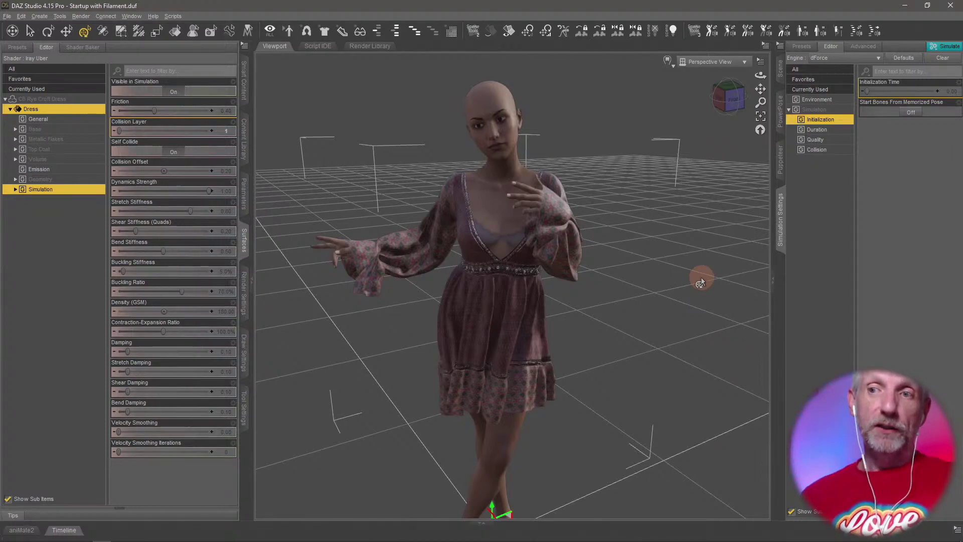
{"action": "left_click", "coordinate": [837, 130]}
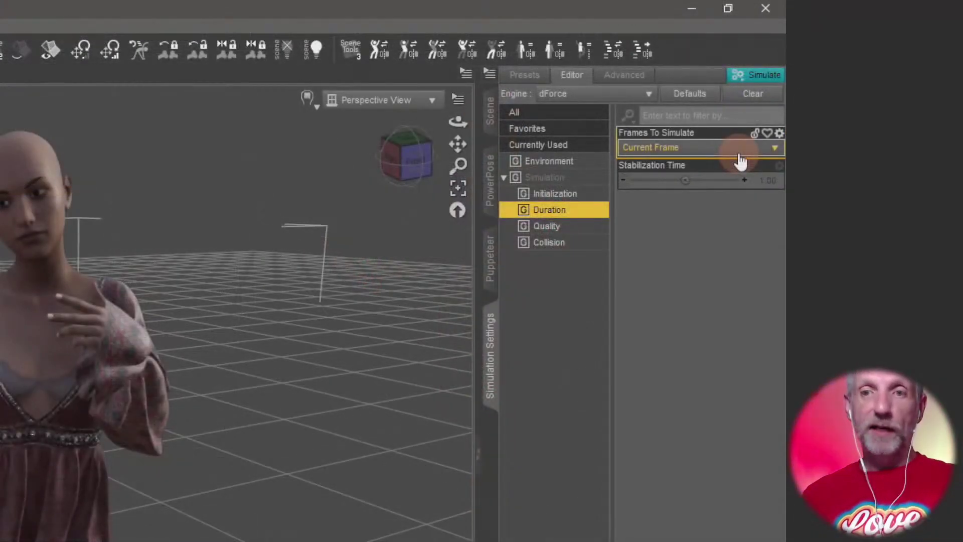
{"action": "left_click", "coordinate": [740, 149]}
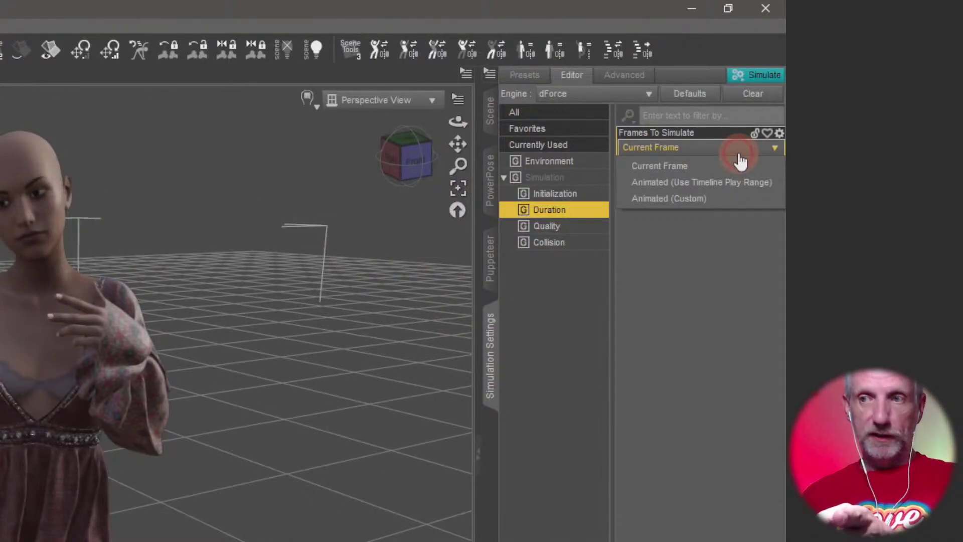
{"action": "left_click", "coordinate": [735, 198]}
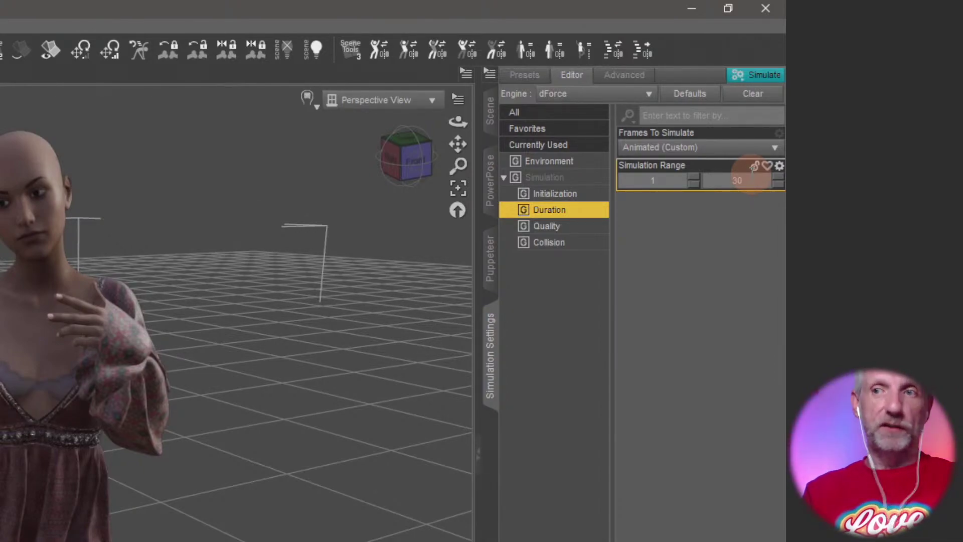
{"action": "left_click", "coordinate": [748, 180]}
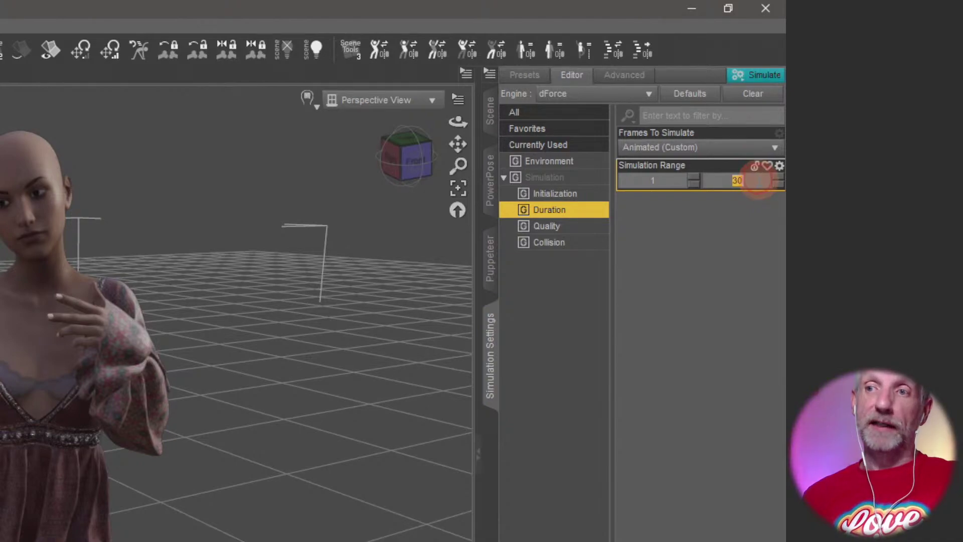
{"action": "type", "text": "60"}
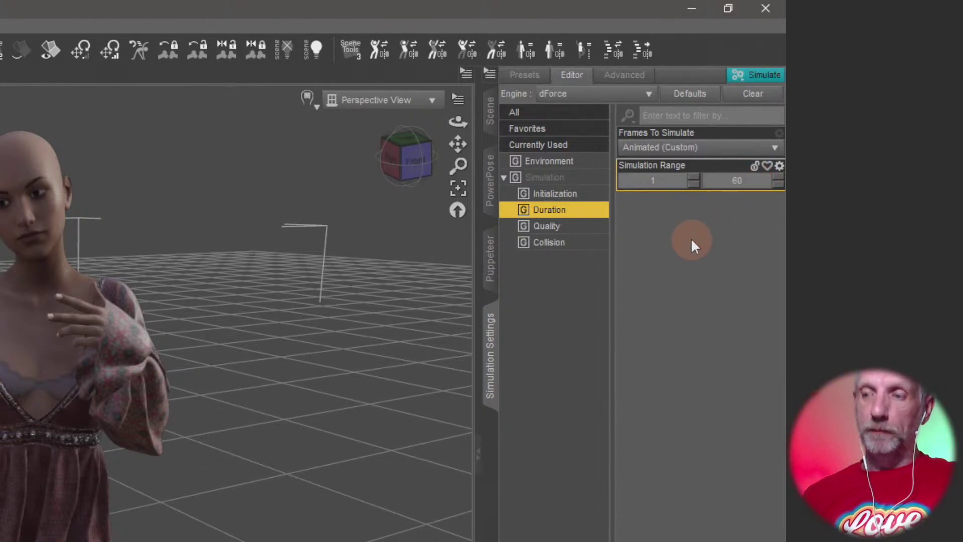
{"action": "key", "text": "Return"}
Clear the dress simulation and run the custom animated simulation.
{"action": "left_click", "coordinate": [743, 94]}
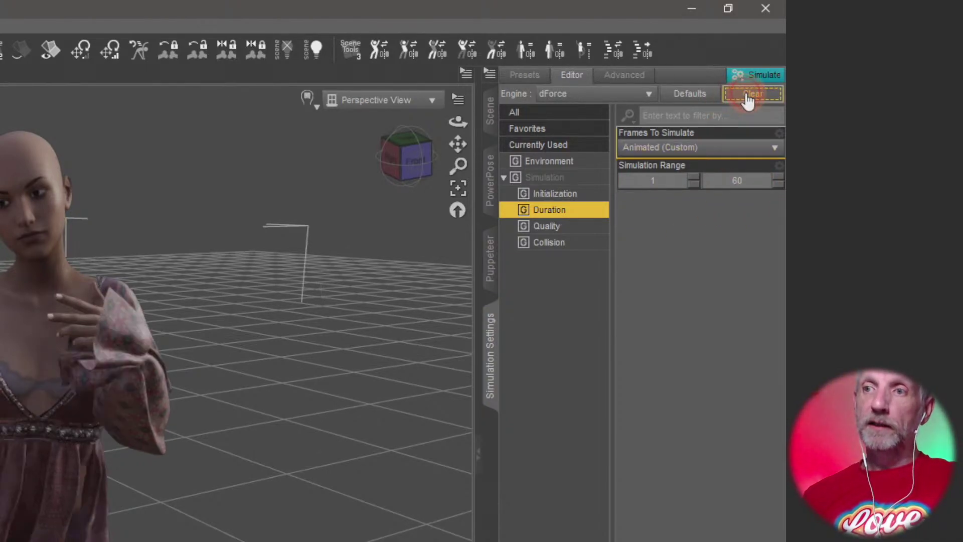
{"action": "left_click", "coordinate": [762, 82]}
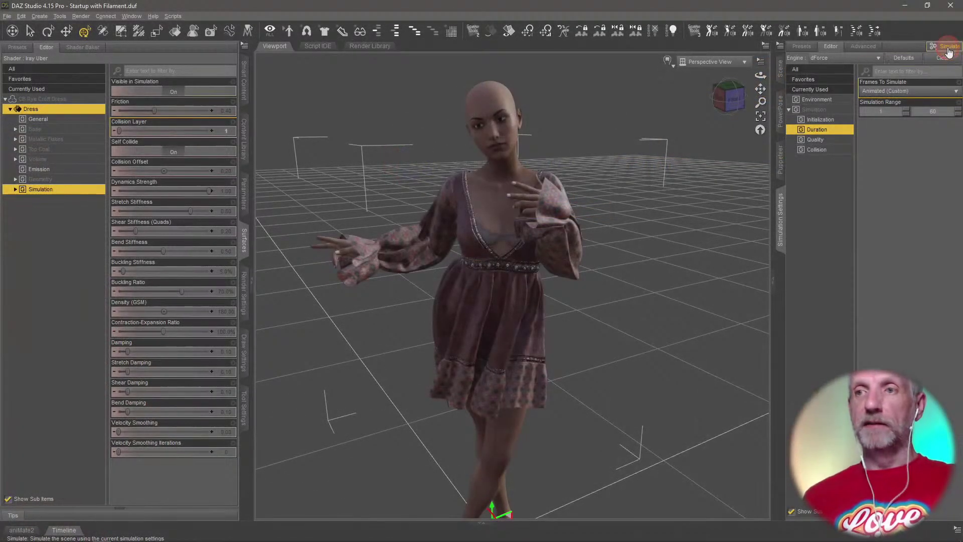
{"action": "left_click", "coordinate": [949, 50]}
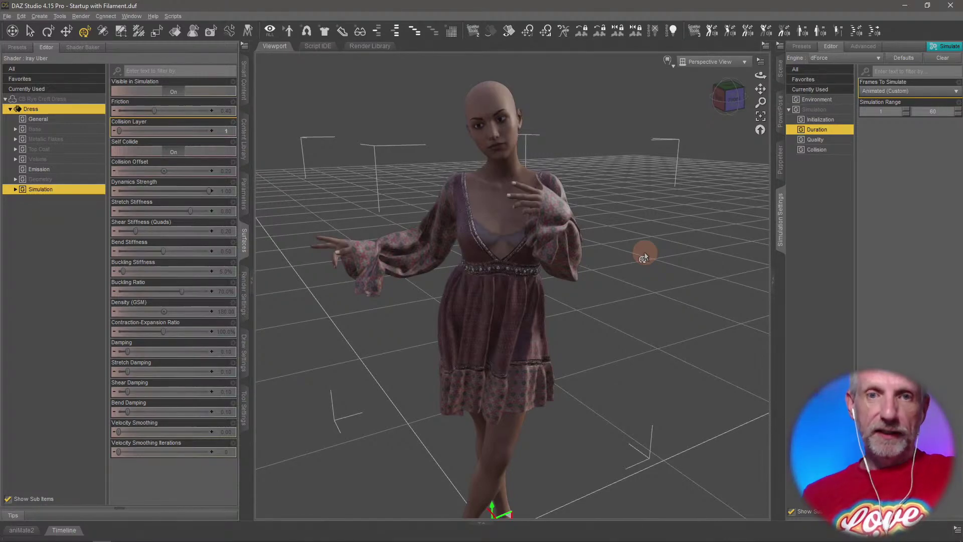
Undo the simulation, the custom duration setting and the figure's pose.
{"action": "key", "text": "ctrl+z"}
{"action": "key", "text": "ctrl+z"}
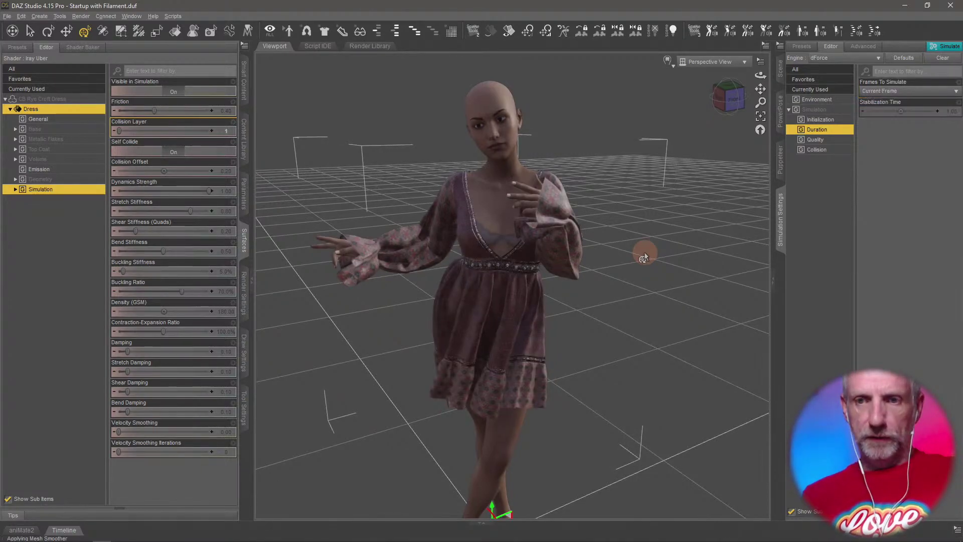
{"action": "key", "text": "ctrl+z"}
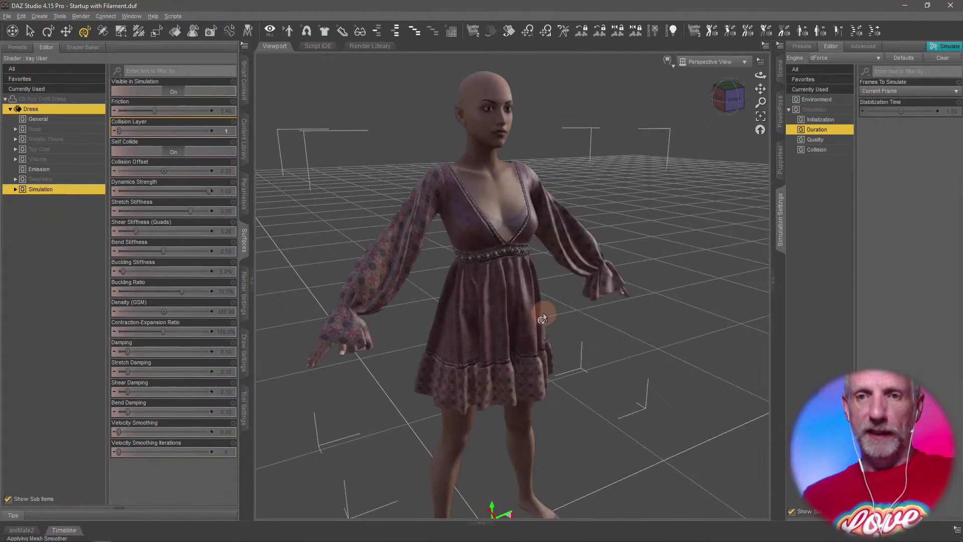
View the figure from the side and set the frames to simulate to Animated (Use Timeline Play Range).
{"action": "middle_click_drag", "start_coordinate": [543, 313], "coordinate": [715, 193]}
{"action": "scroll", "coordinate": [543, 312], "scroll_direction": "down", "scroll_amount": 5}
{"action": "left_click", "coordinate": [918, 92]}
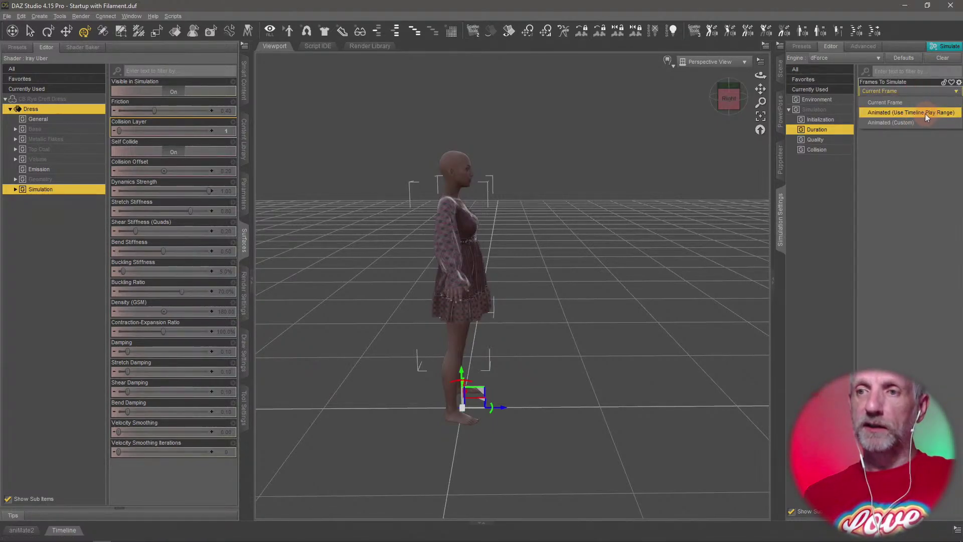
{"action": "left_click", "coordinate": [925, 113]}
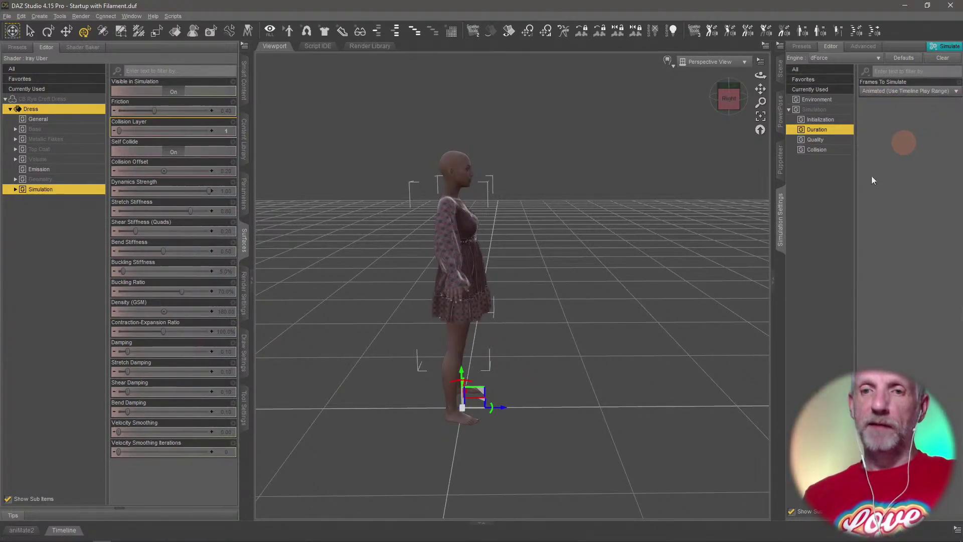
{"action": "left_click_drag", "start_coordinate": [561, 338], "coordinate": [558, 345]}
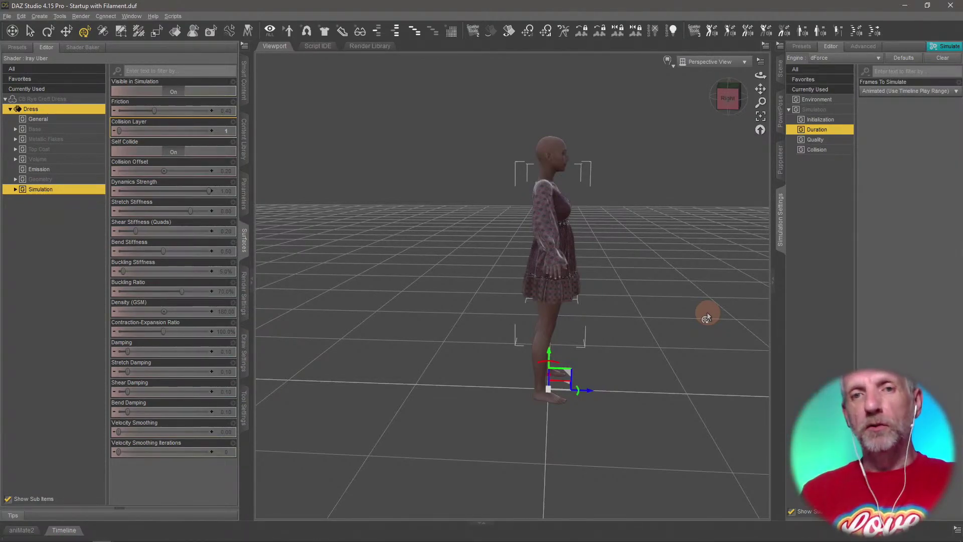
{"action": "scroll", "coordinate": [656, 285], "scroll_direction": "up", "scroll_amount": 5}
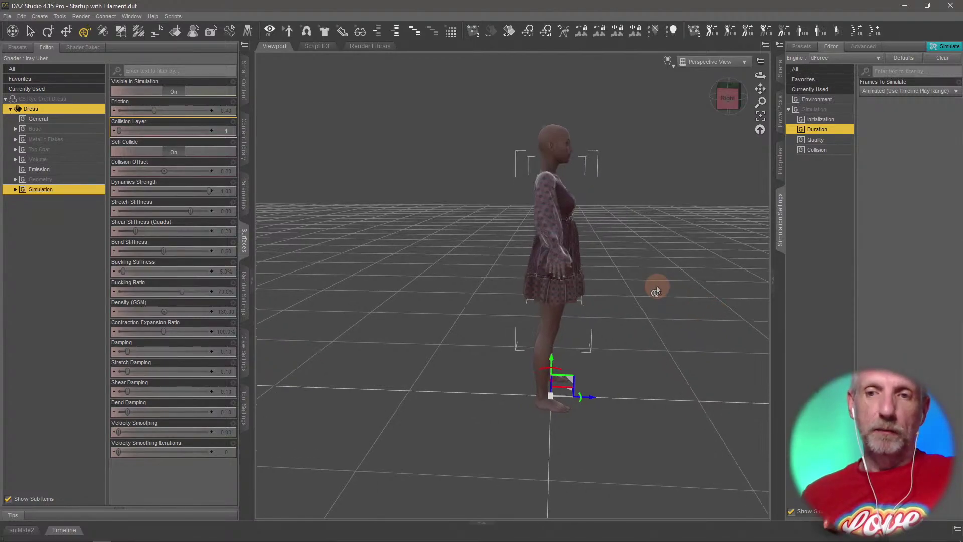
{"action": "scroll", "coordinate": [666, 265], "scroll_direction": "up", "scroll_amount": 2}
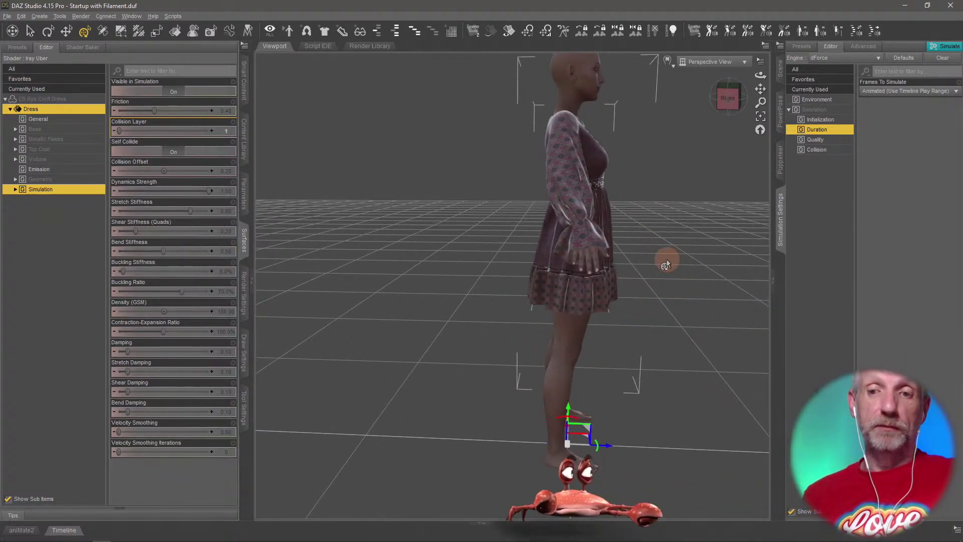
{"action": "scroll", "coordinate": [667, 264], "scroll_direction": "down", "scroll_amount": 3}
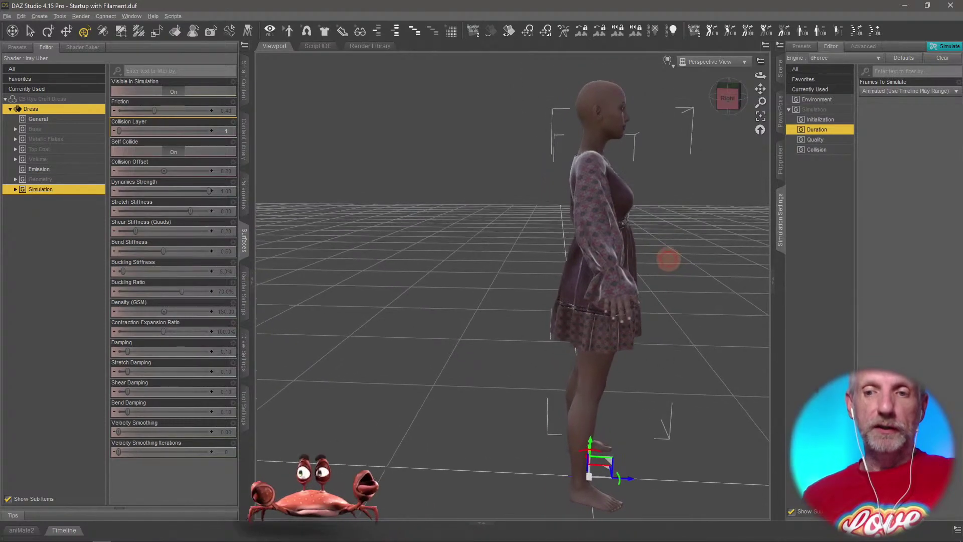
{"action": "mouse_move", "coordinate": [667, 260]}
{"action": "middle_mouse_down"}
{"action": "mouse_move", "coordinate": [694, 248]}
{"action": "mouse_move", "coordinate": [666, 258]}
{"action": "middle_mouse_up"}
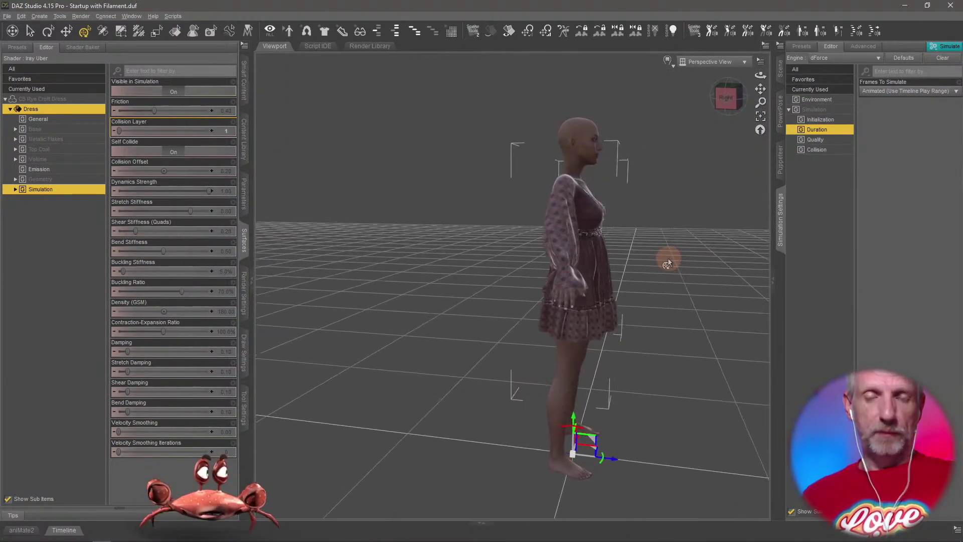
Deselect everything in the scene and open the Double Triangle Diner product among the installed environments.
{"action": "left_click", "coordinate": [247, 145]}
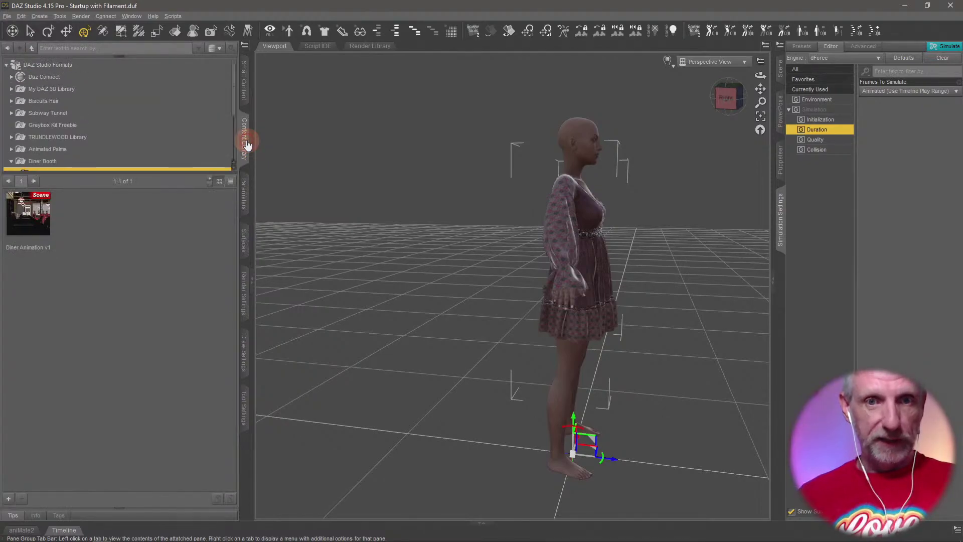
{"action": "left_click", "coordinate": [245, 91]}
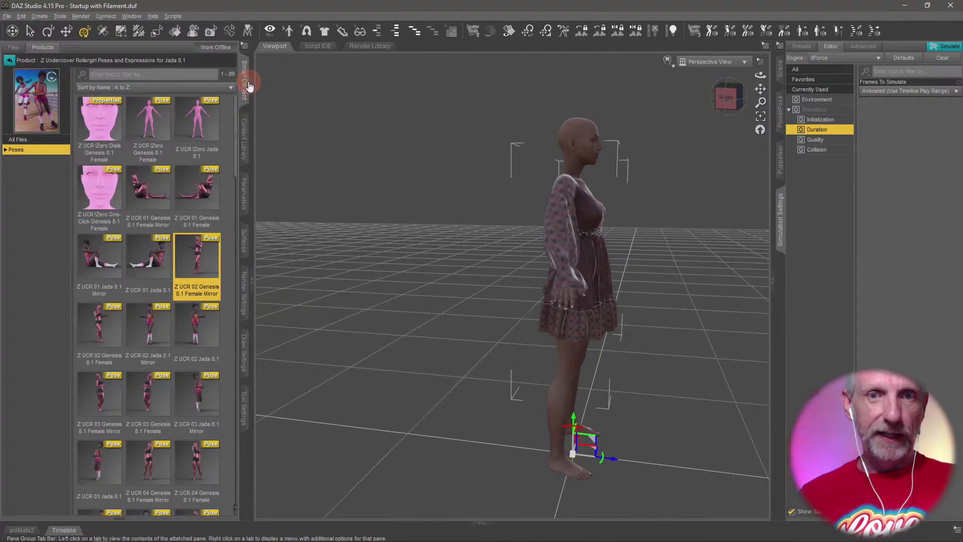
{"action": "left_click", "coordinate": [8, 62]}
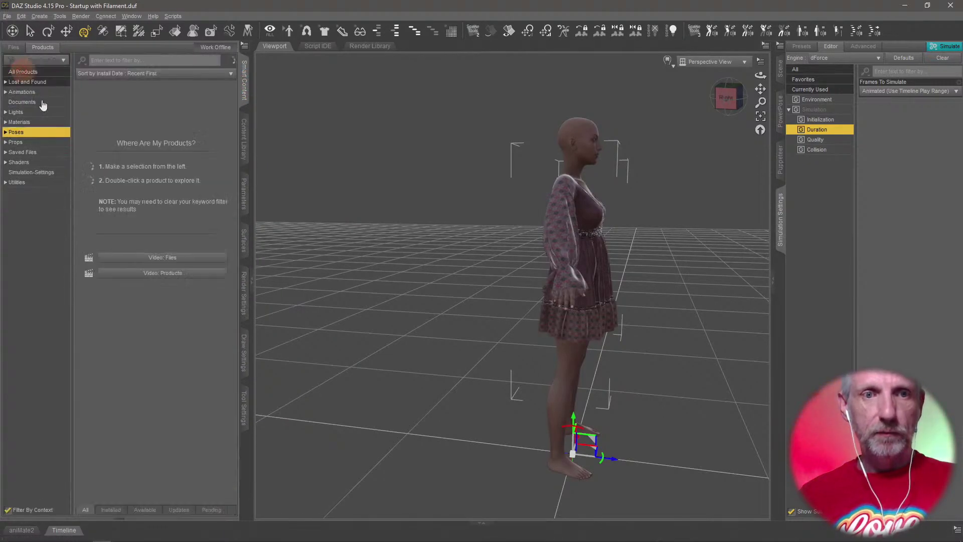
{"action": "left_click", "coordinate": [780, 69]}
{"action": "left_click", "coordinate": [848, 172]}
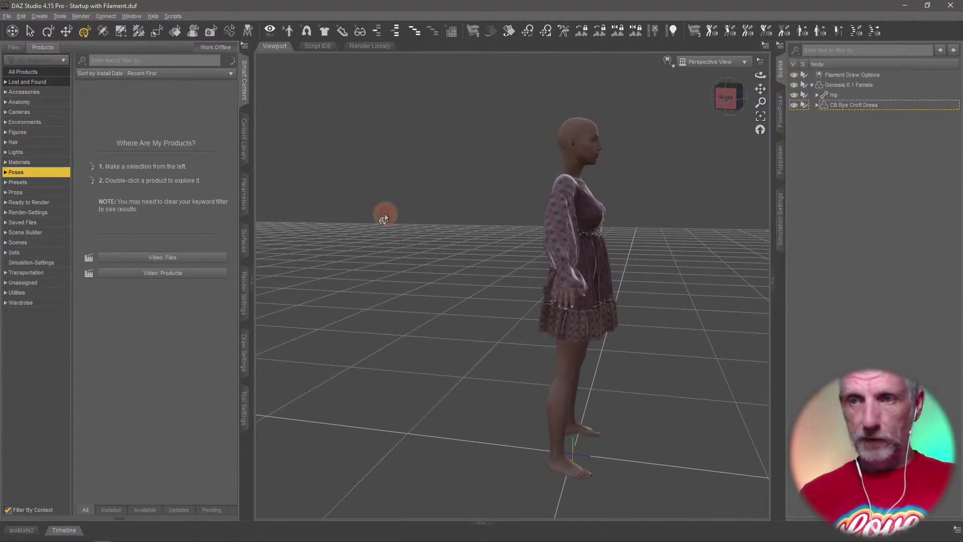
{"action": "left_click", "coordinate": [49, 122]}
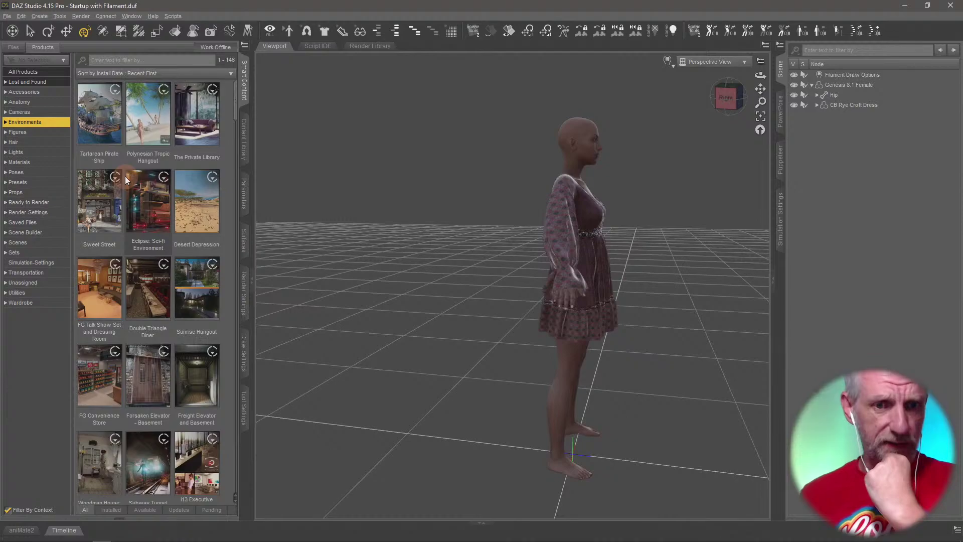
{"action": "mouse_move", "coordinate": [145, 291]}
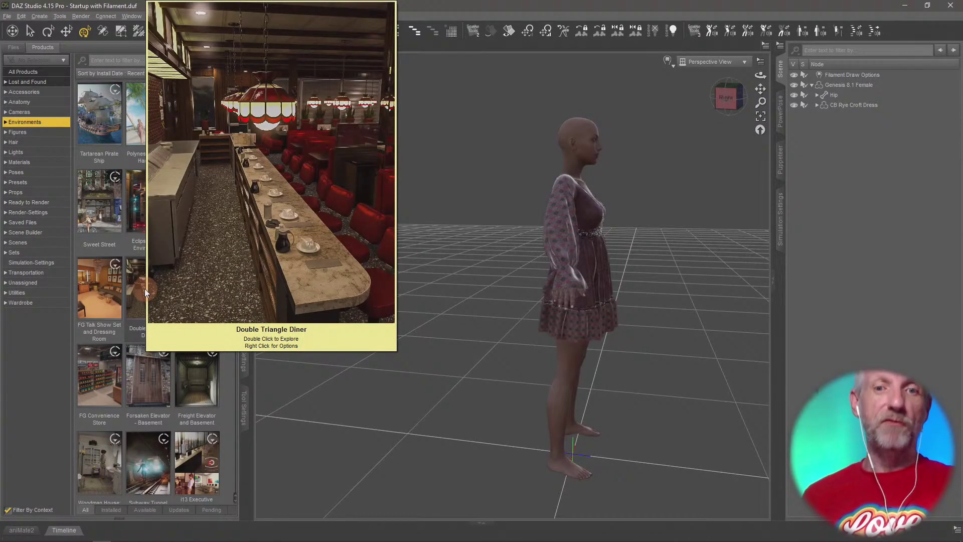
{"action": "double_click", "coordinate": [145, 288]}
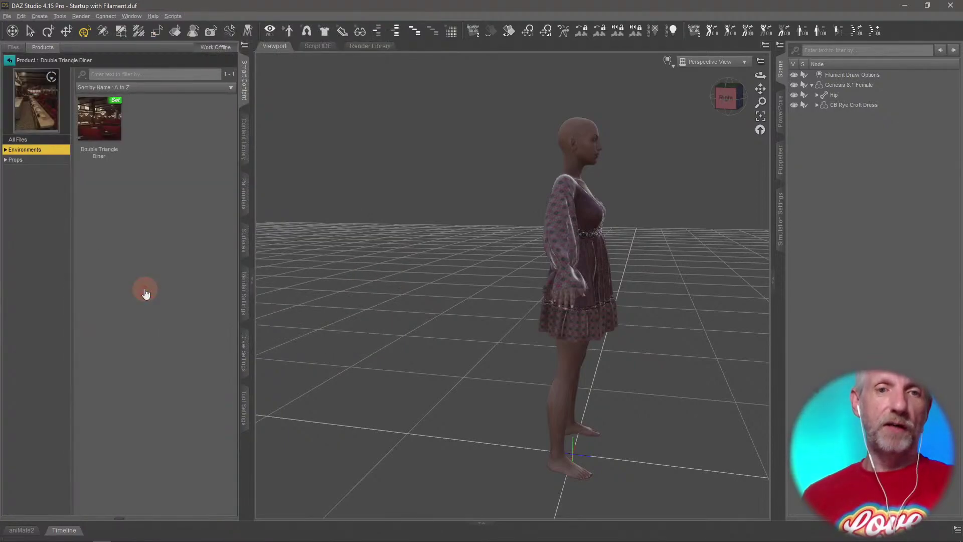
Load the DTD Single Chair prop from the Double Triangle Diner into the scene.
{"action": "left_click", "coordinate": [55, 160]}
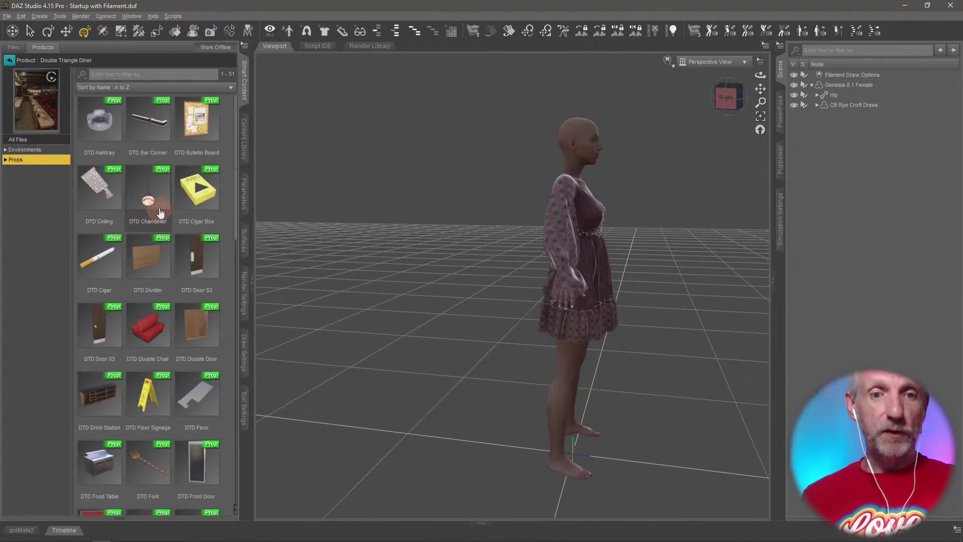
{"action": "scroll", "coordinate": [160, 211], "scroll_direction": "down", "scroll_amount": 3}
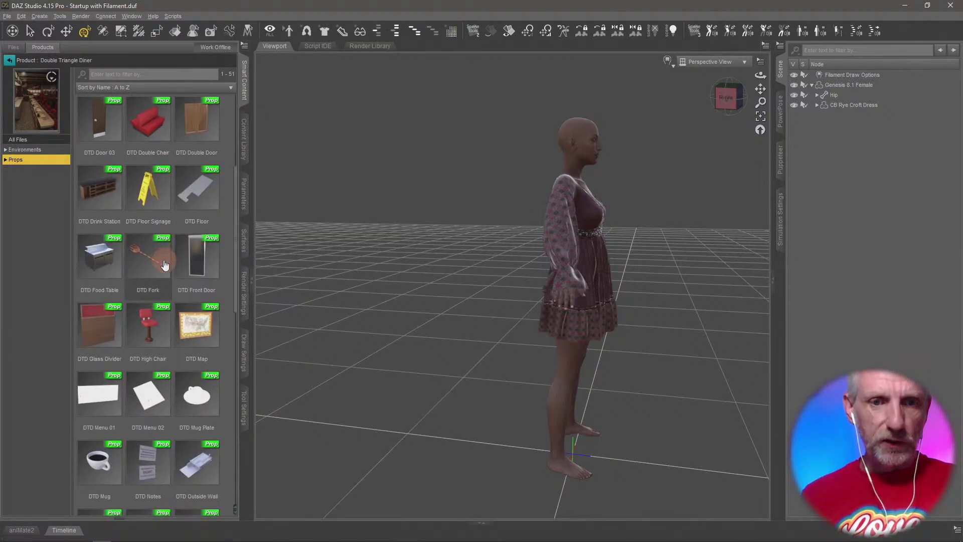
{"action": "mouse_move", "coordinate": [156, 139]}
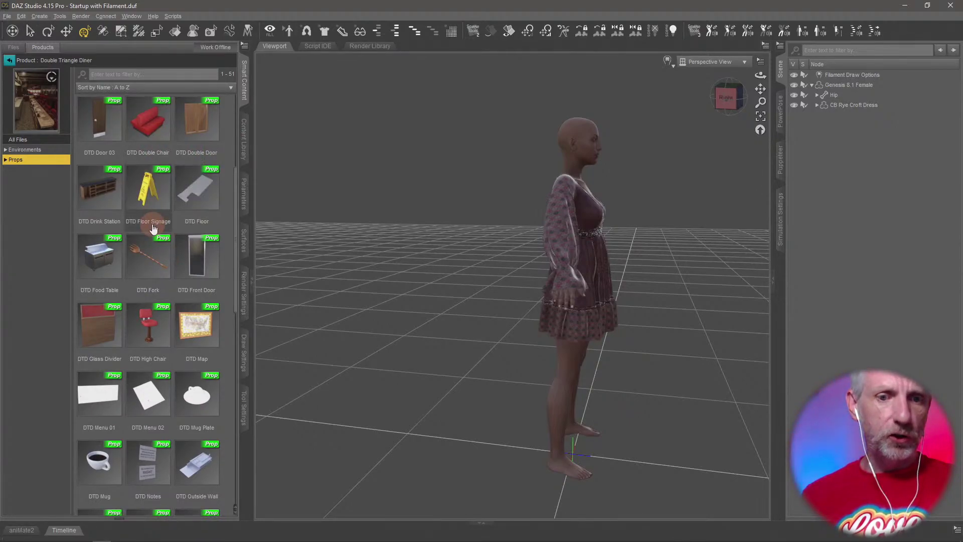
{"action": "scroll", "coordinate": [153, 228], "scroll_direction": "down", "scroll_amount": 6}
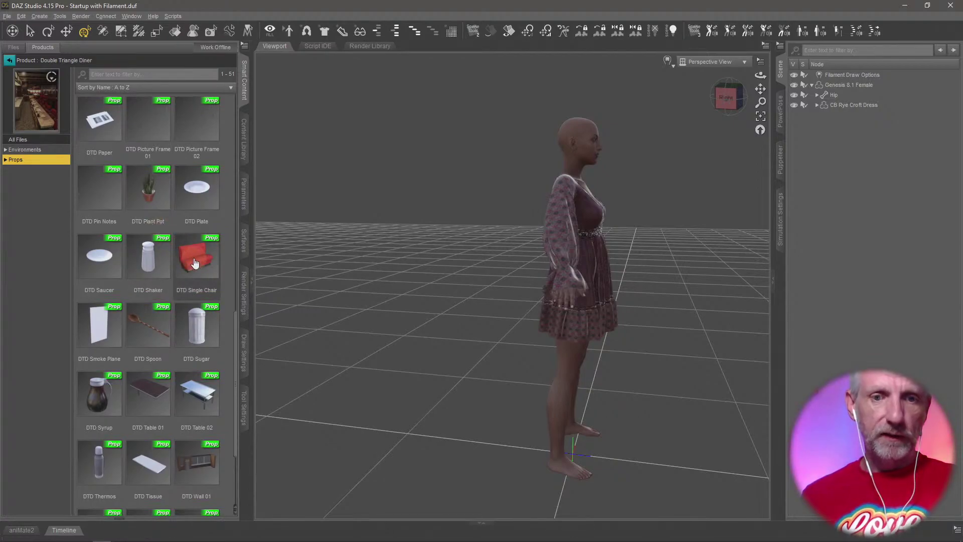
{"action": "double_click", "coordinate": [194, 263]}
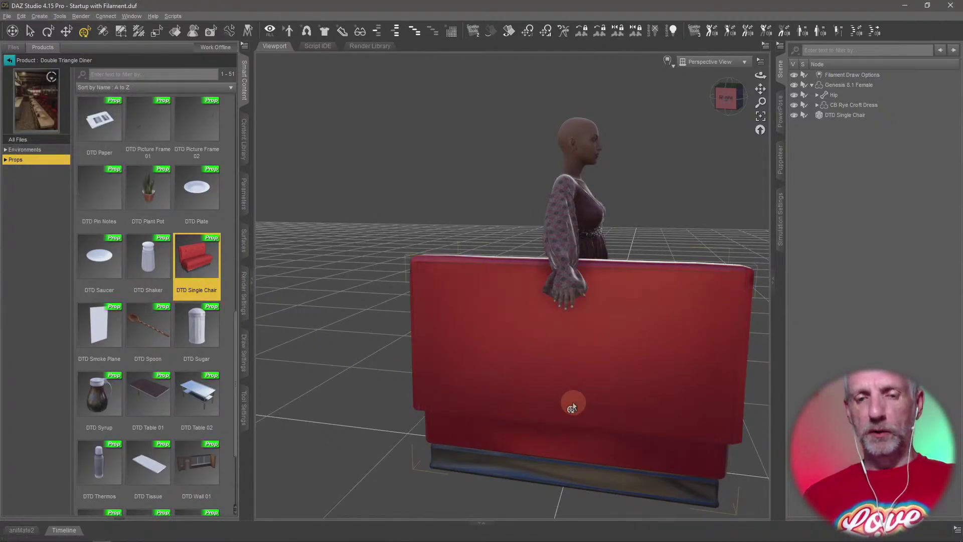
Show the timeline at a reduced height and look at the figure and chair from above.
{"action": "left_click", "coordinate": [67, 531]}
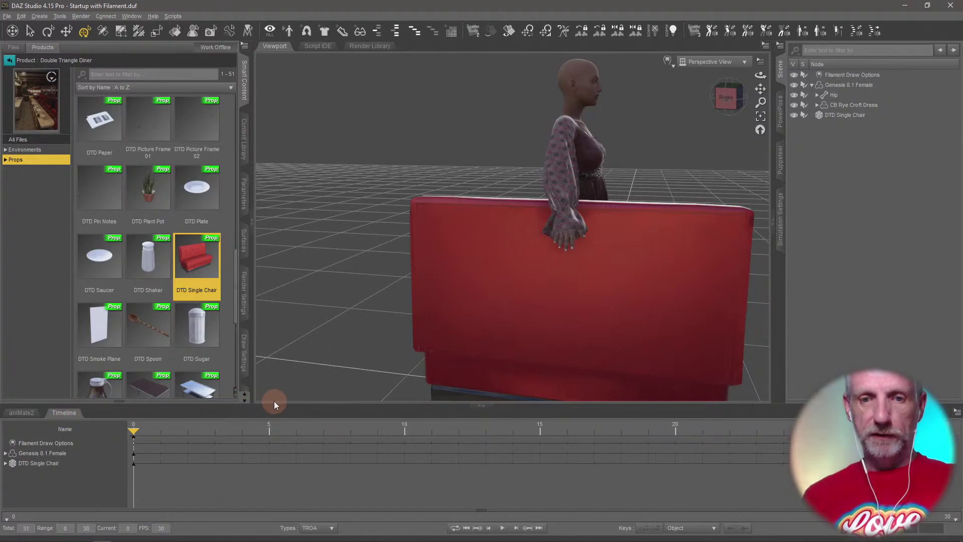
{"action": "left_click_drag", "start_coordinate": [275, 404], "coordinate": [275, 446]}
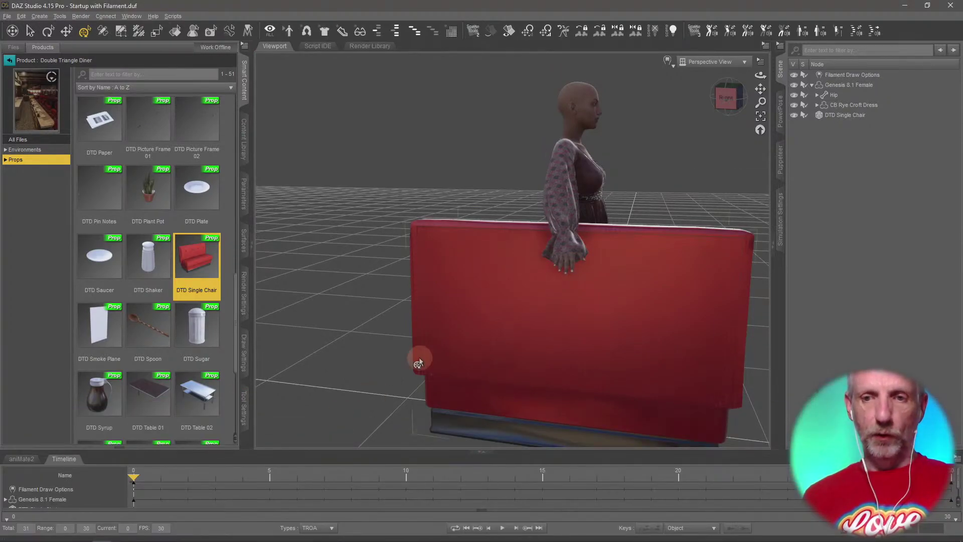
{"action": "middle_click_drag", "start_coordinate": [410, 331], "coordinate": [413, 352]}
{"action": "middle_click_drag", "start_coordinate": [413, 233], "coordinate": [421, 311]}
Rotate the DTD Single Chair about -84 degrees around the Y axis so its back is behind the figure.
{"action": "left_click", "coordinate": [497, 320]}
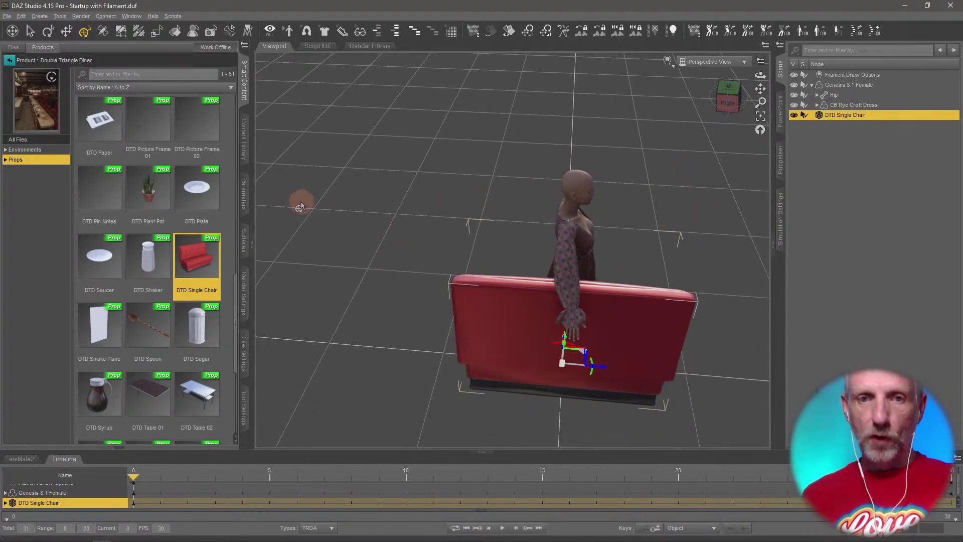
{"action": "left_click", "coordinate": [243, 194]}
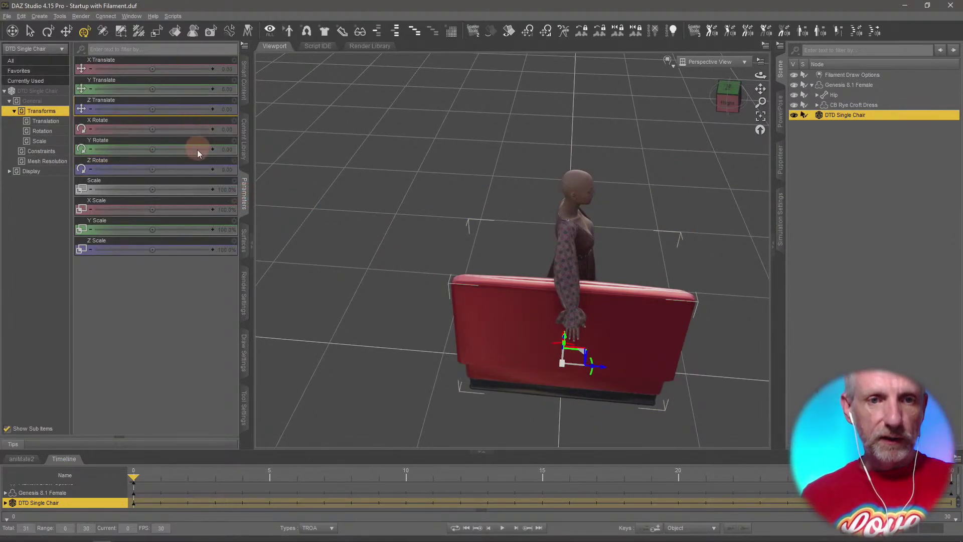
{"action": "left_click_drag", "start_coordinate": [152, 149], "coordinate": [213, 151]}
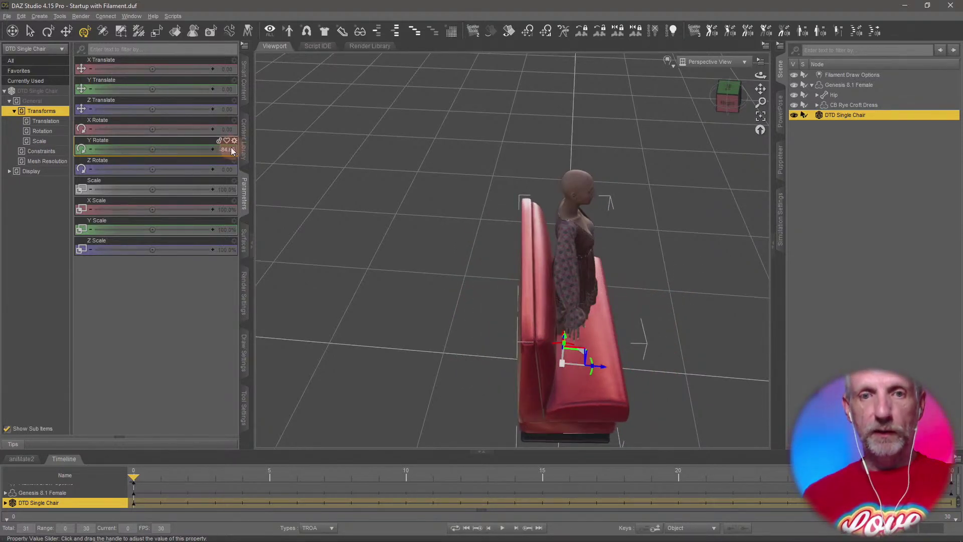
Set the DTD Single Chair's Y rotation to -90 degrees.
{"action": "left_click", "coordinate": [229, 149]}
{"action": "type", "text": "-90"}
{"action": "key", "text": "Return"}
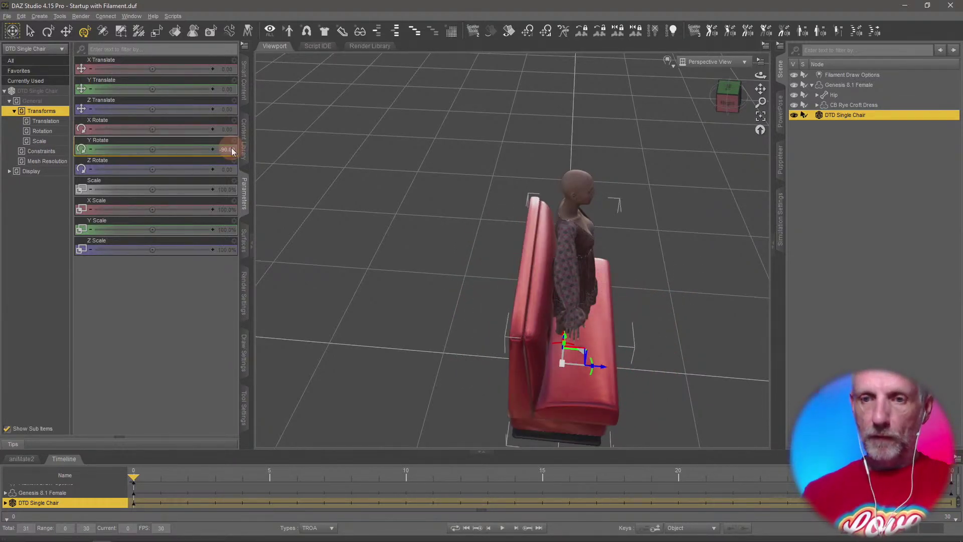
{"action": "left_click", "coordinate": [405, 242]}
{"action": "left_click_drag", "start_coordinate": [422, 240], "coordinate": [521, 275], "text": "alt"}
{"action": "left_click", "coordinate": [522, 275]}
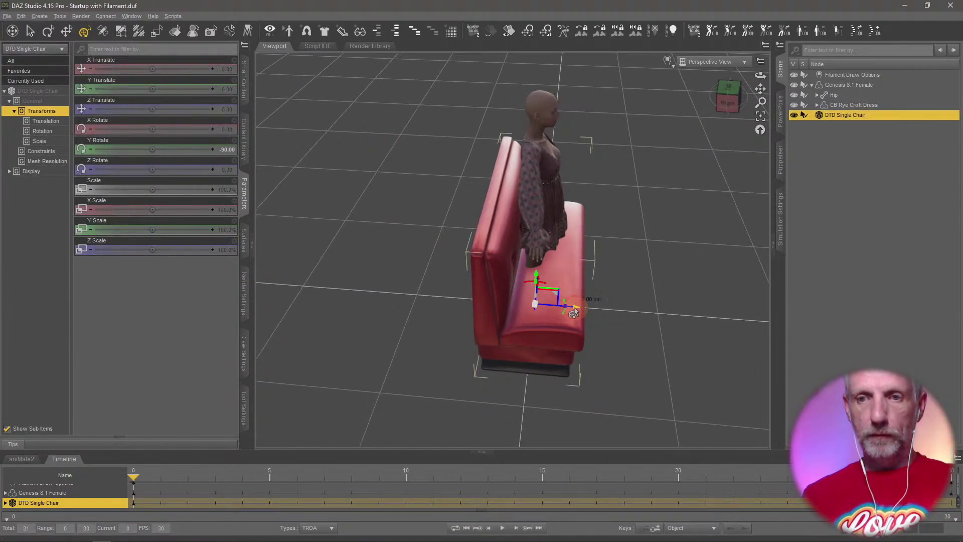
{"action": "left_click_drag", "start_coordinate": [574, 313], "coordinate": [485, 309]}
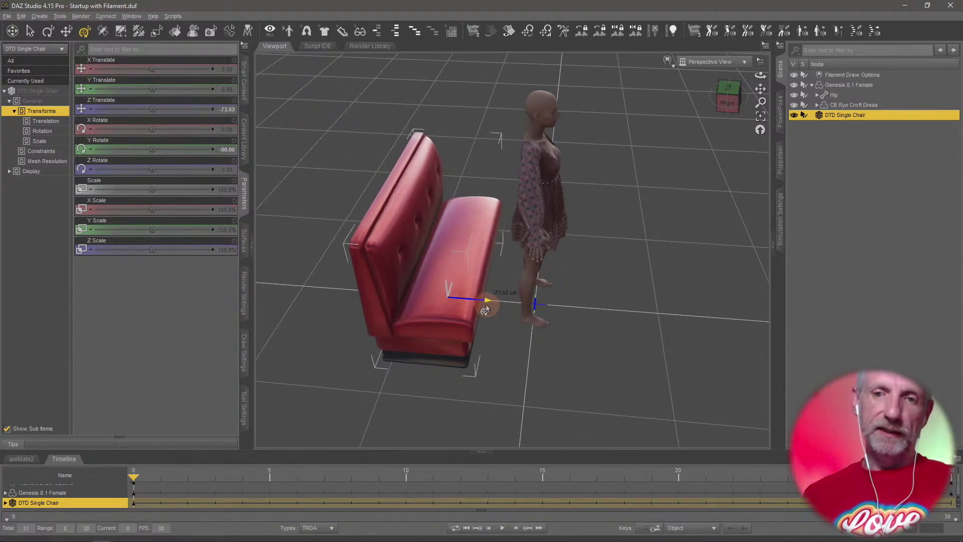
{"action": "key", "text": "ctrl+z"}
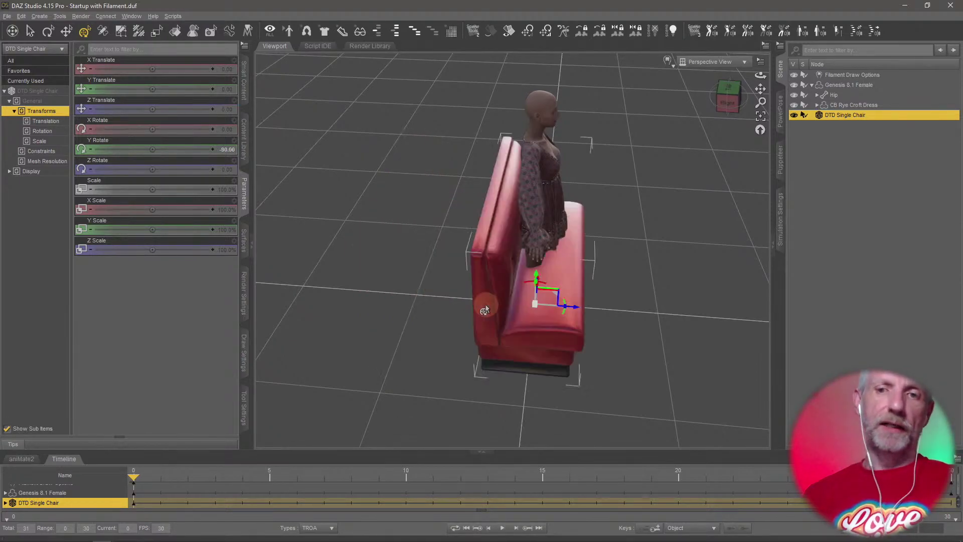
Move the DTD Single Chair back along the Z axis to about -91.6, clear of the standing figure.
{"action": "left_click_drag", "start_coordinate": [590, 289], "coordinate": [581, 288], "text": "alt"}
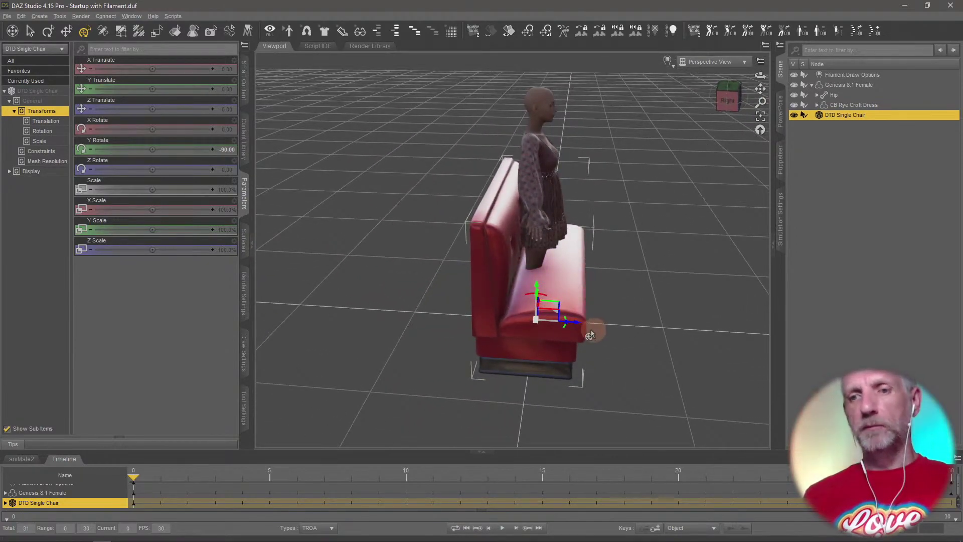
{"action": "left_click_drag", "start_coordinate": [577, 328], "coordinate": [462, 332]}
{"action": "mouse_move", "coordinate": [481, 300]}
{"action": "left_mouse_down", "text": "alt"}
{"action": "mouse_move", "coordinate": [474, 295]}
{"action": "mouse_move", "coordinate": [478, 304]}
{"action": "left_mouse_up", "text": "alt"}
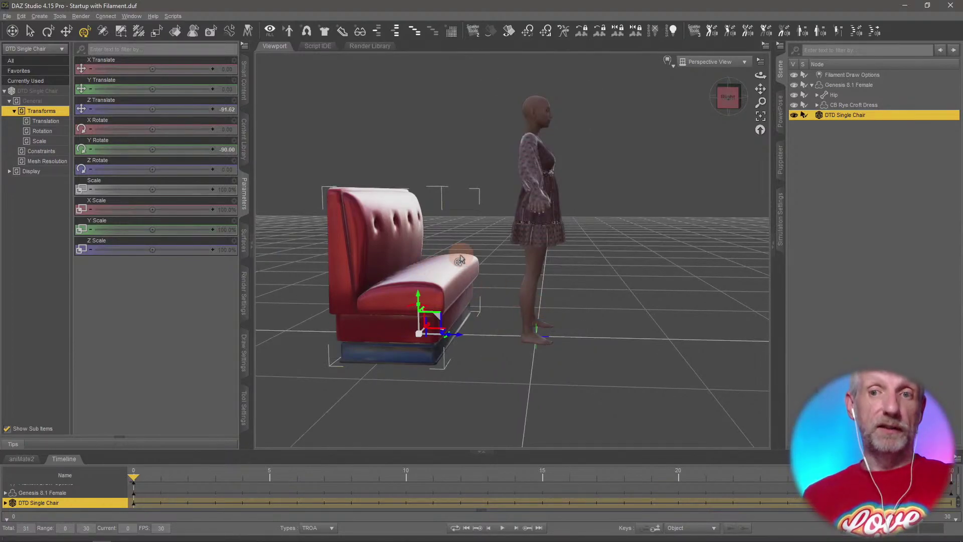
{"action": "left_click_drag", "start_coordinate": [461, 256], "coordinate": [462, 255], "text": "alt"}
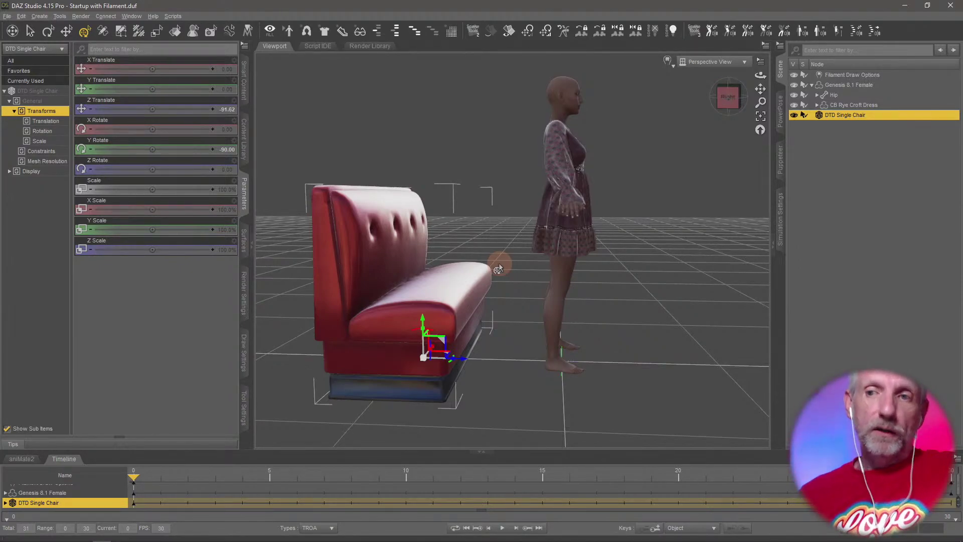
Select Genesis 8.1 Female at frame 0 and clear the existing dForce simulation.
{"action": "left_click", "coordinate": [856, 86]}
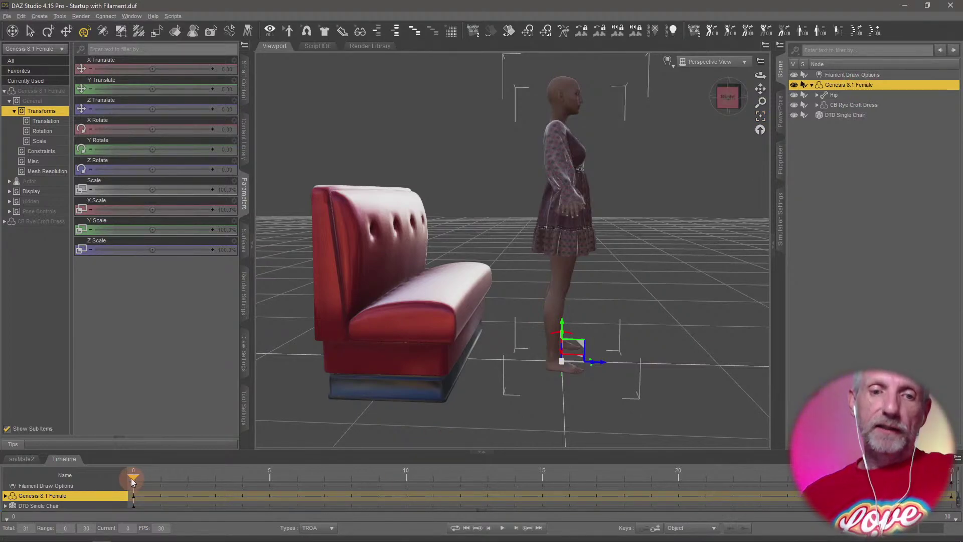
{"action": "mouse_move", "coordinate": [133, 482]}
{"action": "left_mouse_down"}
{"action": "mouse_move", "coordinate": [753, 474]}
{"action": "mouse_move", "coordinate": [135, 479]}
{"action": "left_mouse_up"}
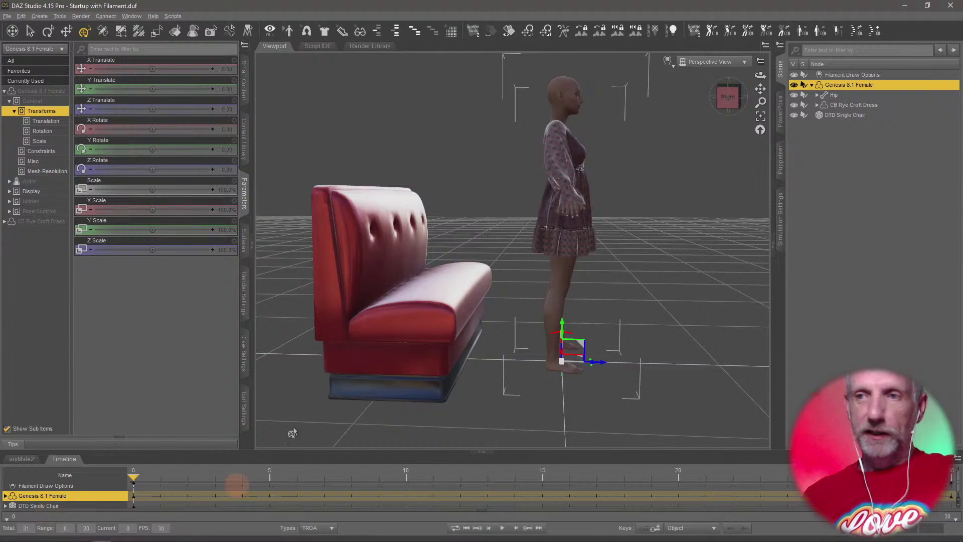
{"action": "left_click", "coordinate": [781, 226]}
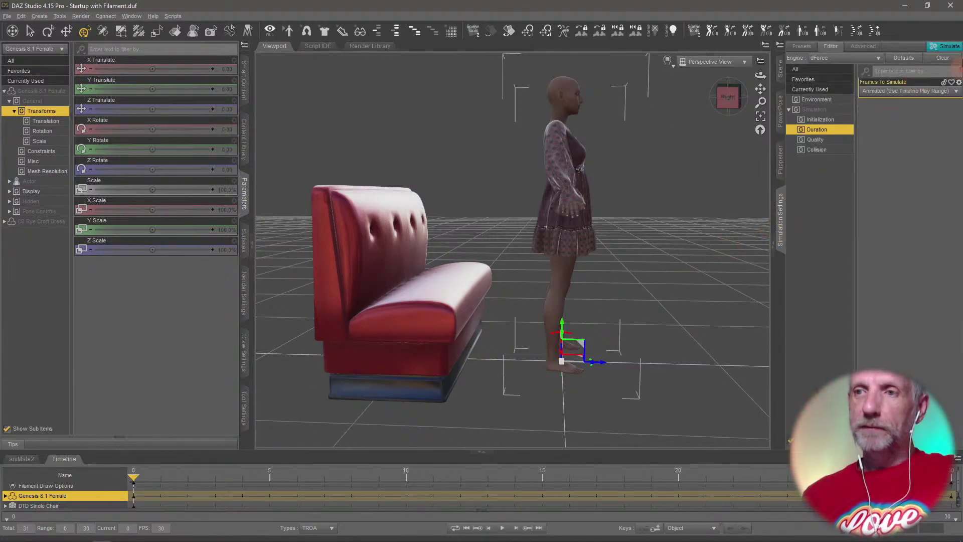
{"action": "left_click", "coordinate": [943, 58]}
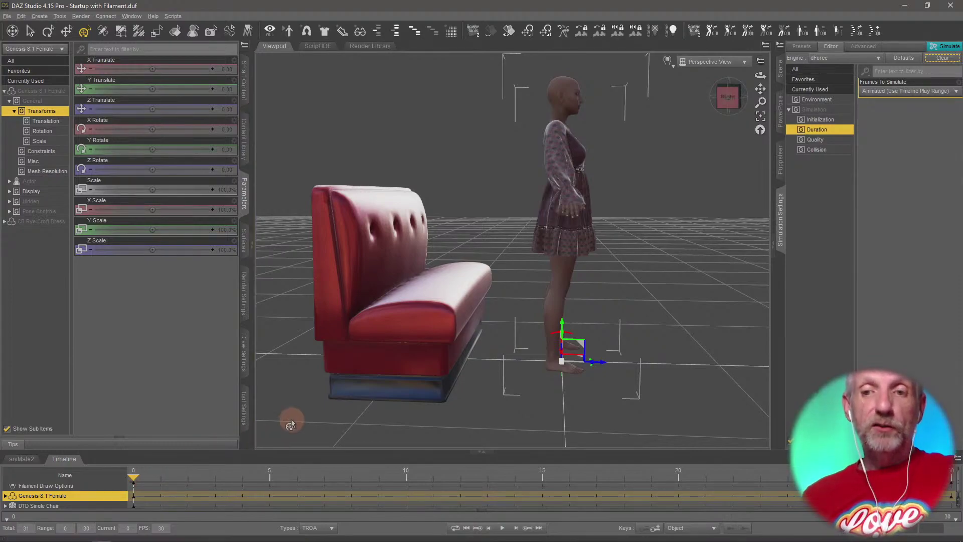
{"action": "left_click", "coordinate": [781, 70]}
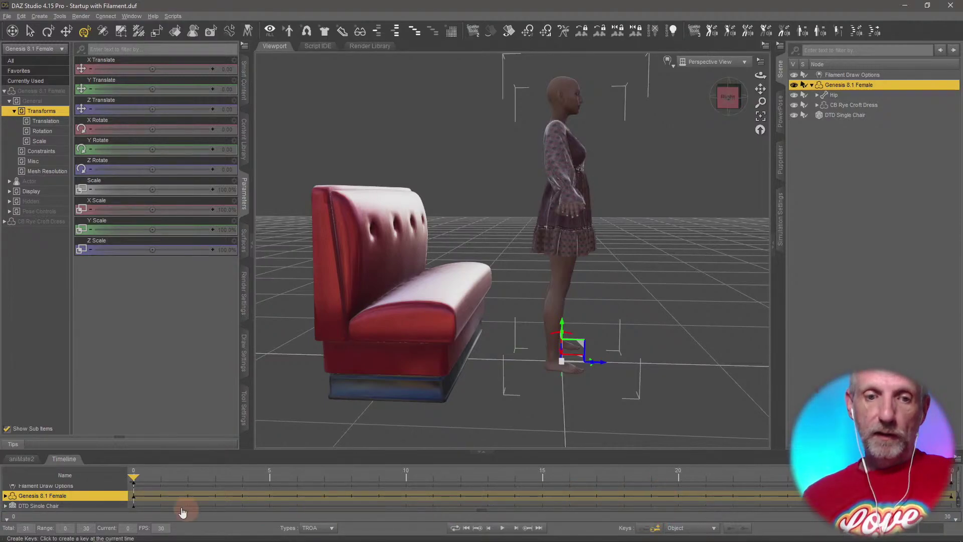
Go to the timeline's last frame, 30, and open the Z Undercover Rollergirl Poses and Expressions product among the installed poses.
{"action": "left_click_drag", "start_coordinate": [140, 480], "coordinate": [958, 468]}
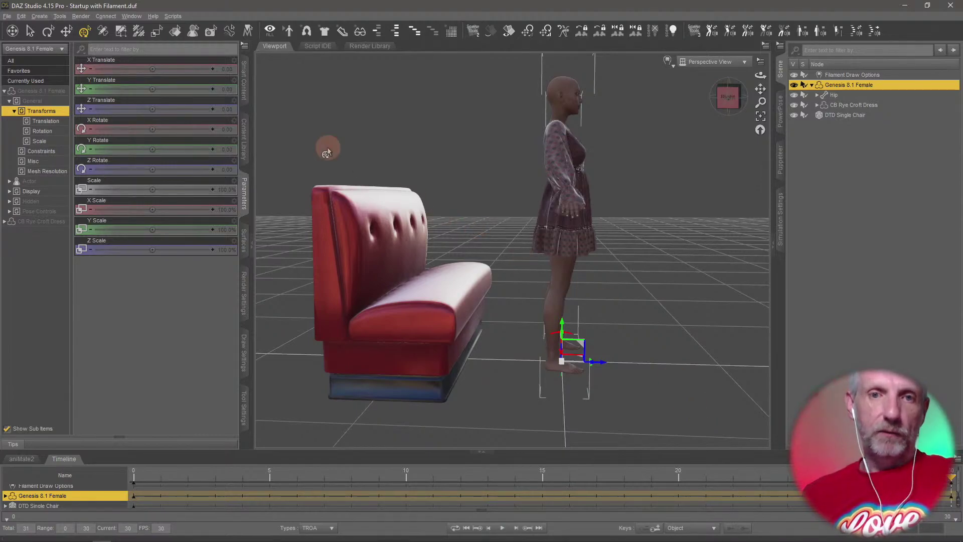
{"action": "left_click", "coordinate": [244, 91]}
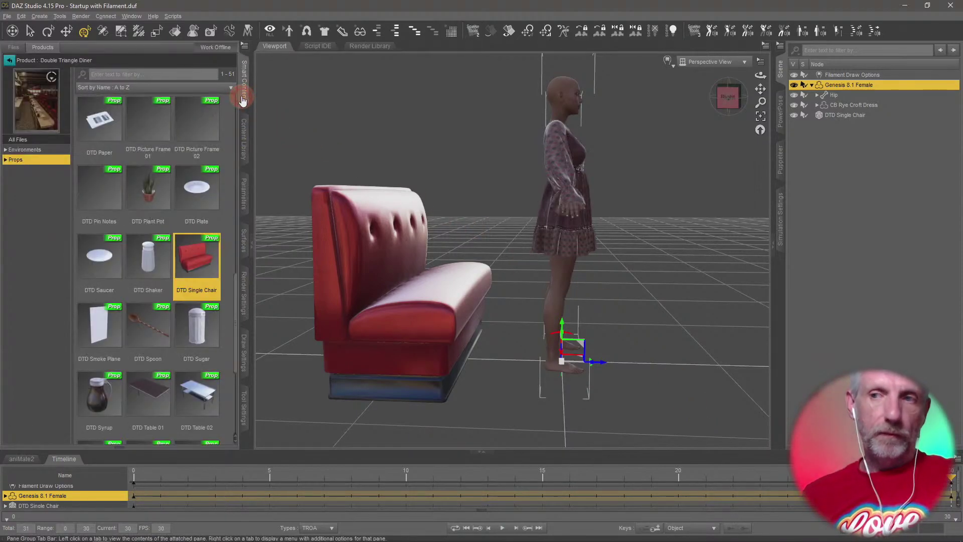
{"action": "left_click", "coordinate": [9, 60]}
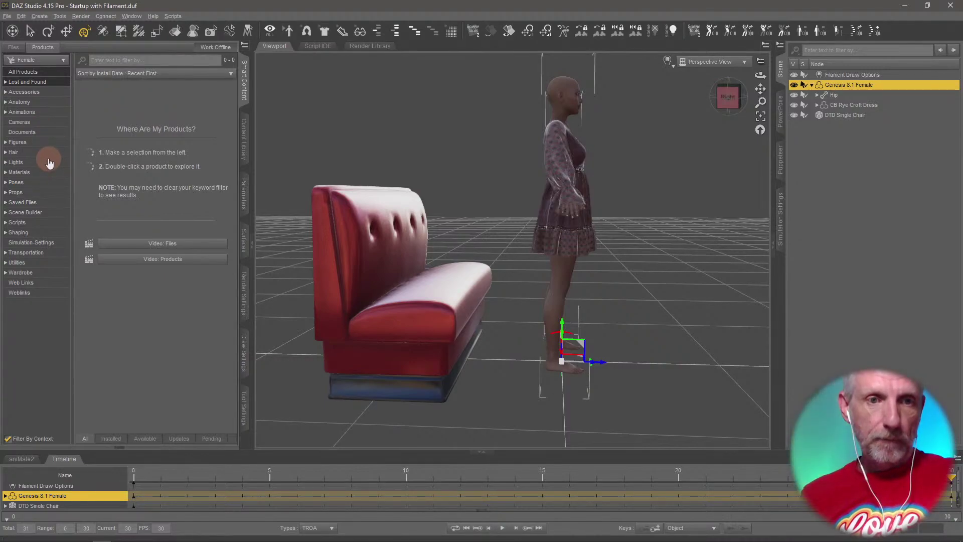
{"action": "left_click", "coordinate": [51, 183]}
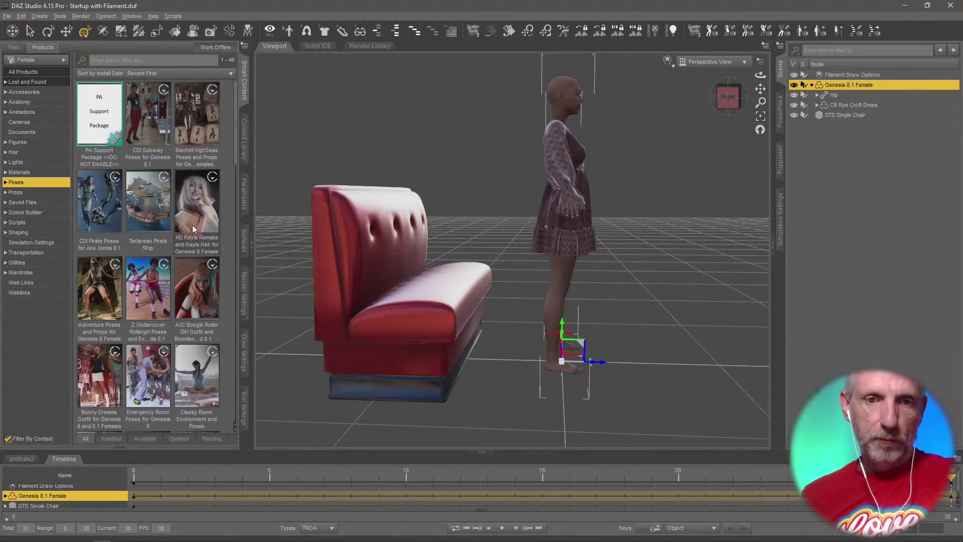
{"action": "double_click", "coordinate": [150, 296]}
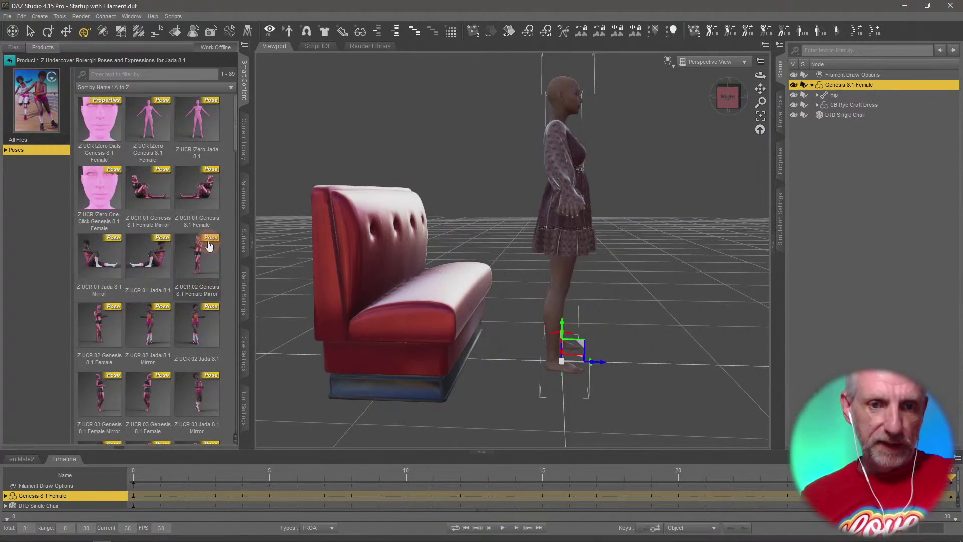
Apply the seated pose Z UCR 20 Genesis 8.1 Female Mirror to the figure at frame 30.
{"action": "scroll", "coordinate": [216, 254], "scroll_direction": "down", "scroll_amount": 6}
{"action": "scroll", "coordinate": [209, 246], "scroll_direction": "down", "scroll_amount": 6}
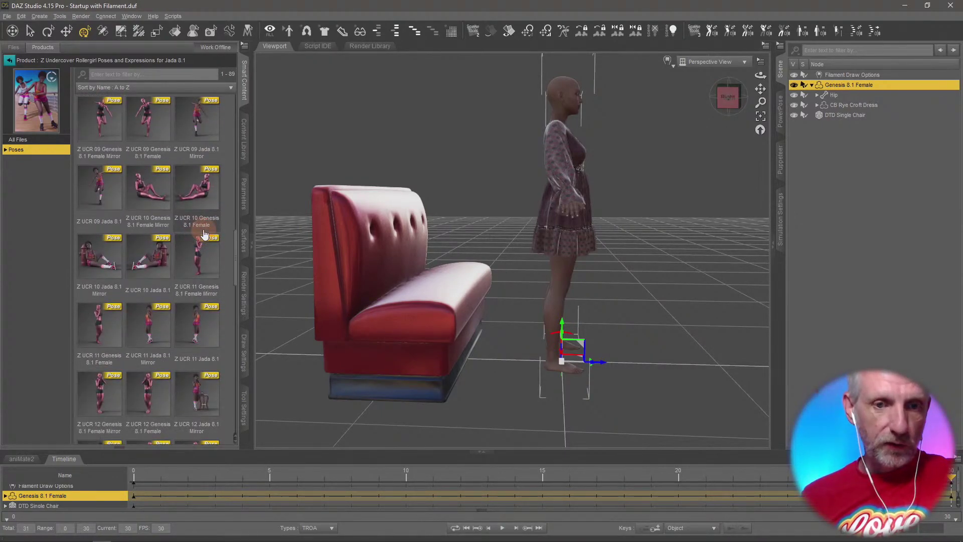
{"action": "scroll", "coordinate": [204, 234], "scroll_direction": "down", "scroll_amount": 6}
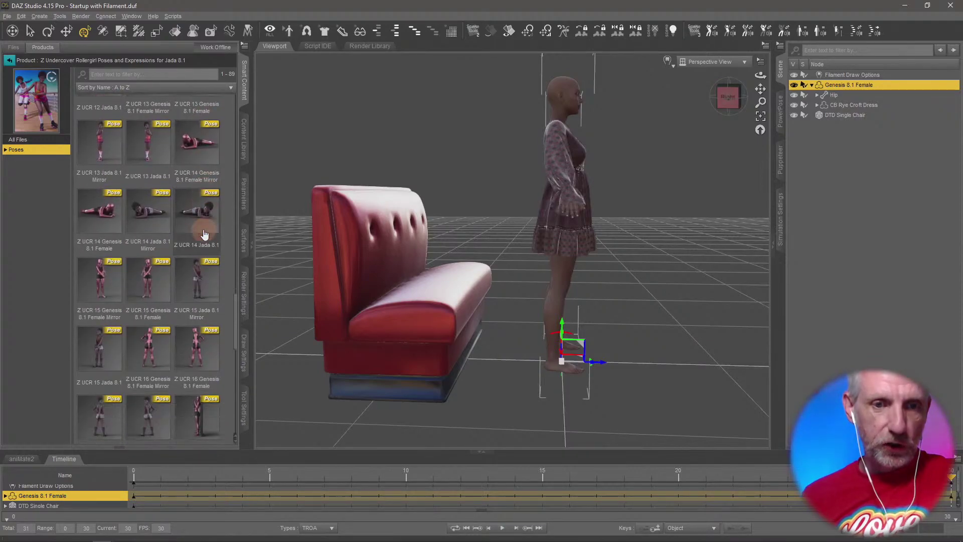
{"action": "scroll", "coordinate": [204, 235], "scroll_direction": "down", "scroll_amount": 6}
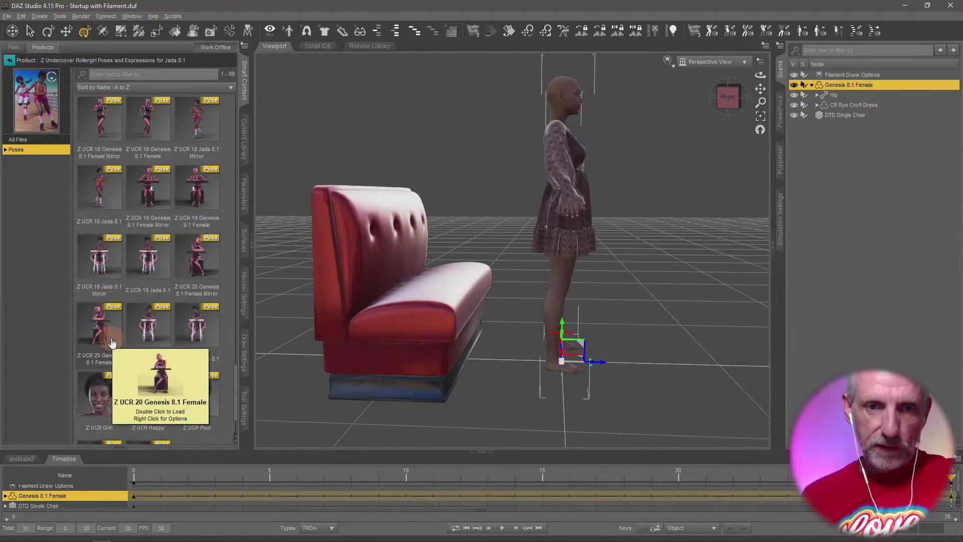
{"action": "mouse_move", "coordinate": [207, 265]}
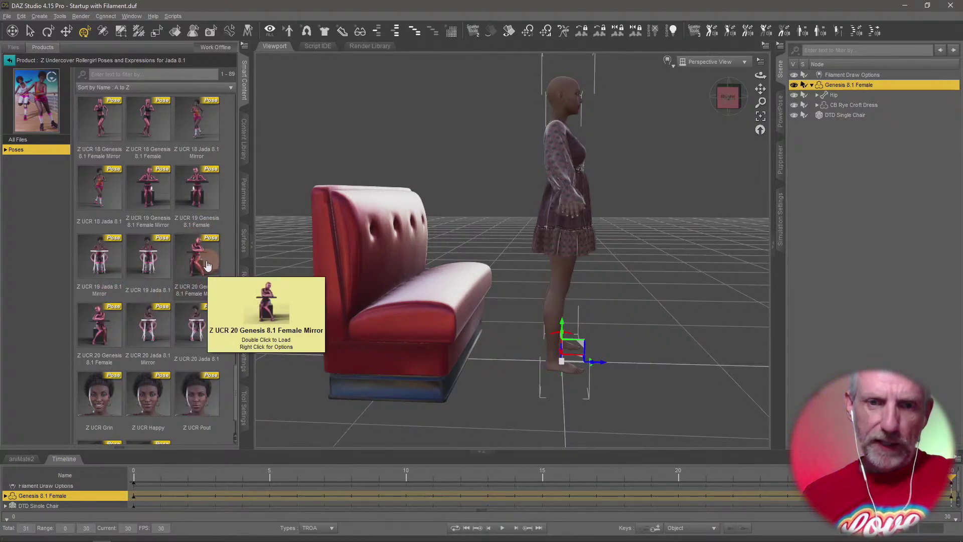
{"action": "scroll", "coordinate": [208, 269], "scroll_direction": "down", "scroll_amount": 1}
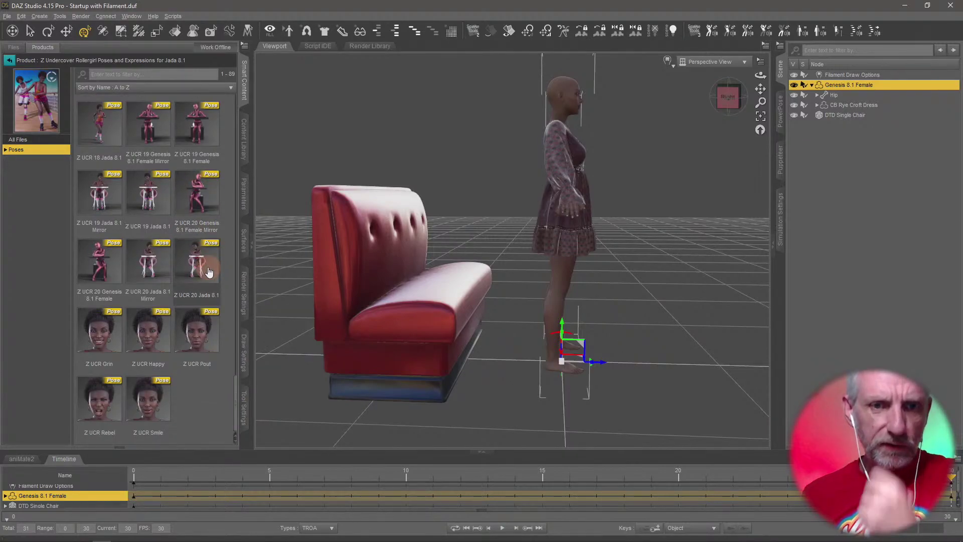
{"action": "scroll", "coordinate": [209, 271], "scroll_direction": "up", "scroll_amount": 4}
{"action": "scroll", "coordinate": [209, 271], "scroll_direction": "up", "scroll_amount": 6}
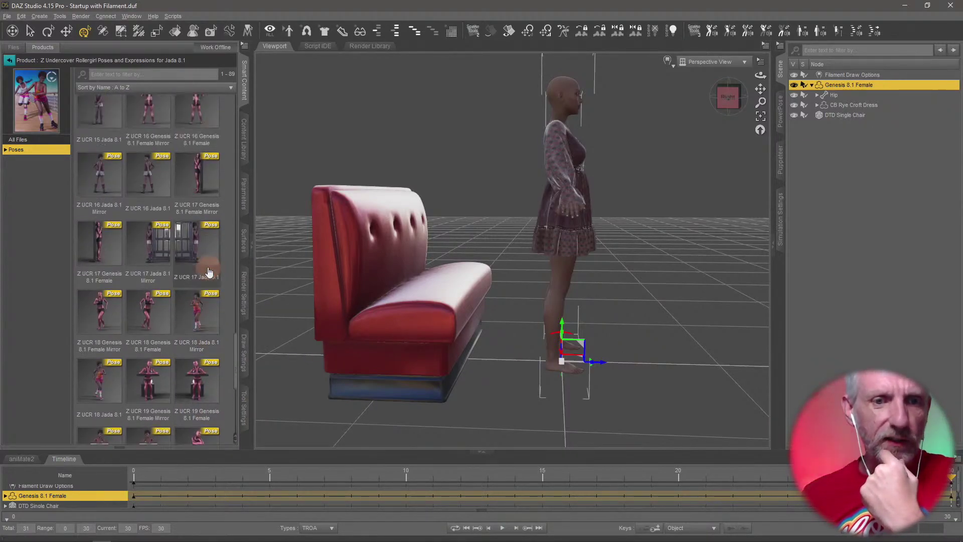
{"action": "scroll", "coordinate": [209, 271], "scroll_direction": "up", "scroll_amount": 9}
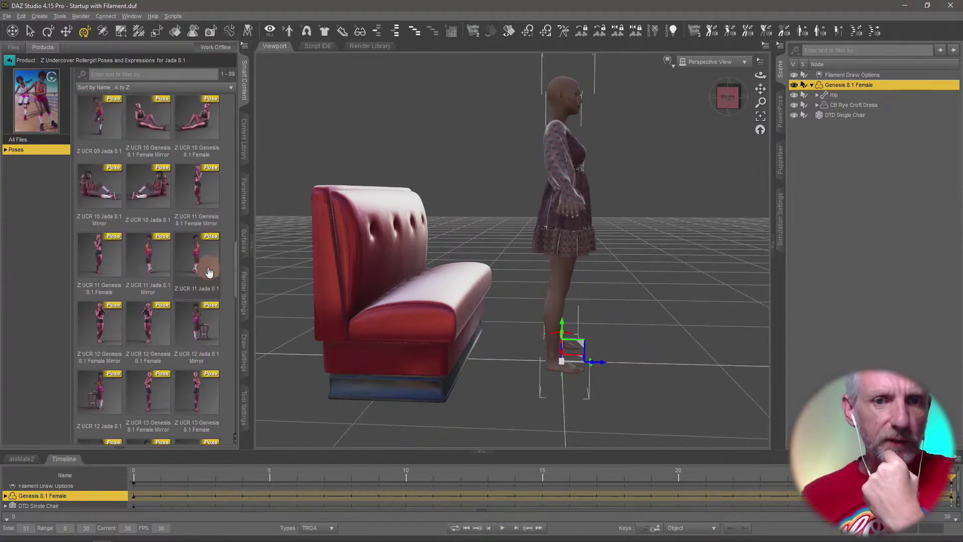
{"action": "scroll", "coordinate": [209, 271], "scroll_direction": "down", "scroll_amount": 15}
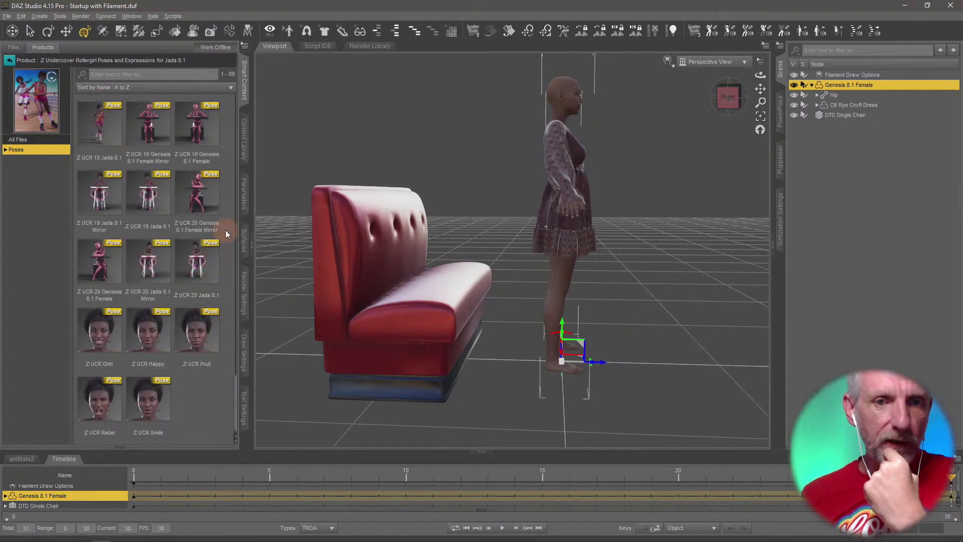
{"action": "mouse_move", "coordinate": [193, 205]}
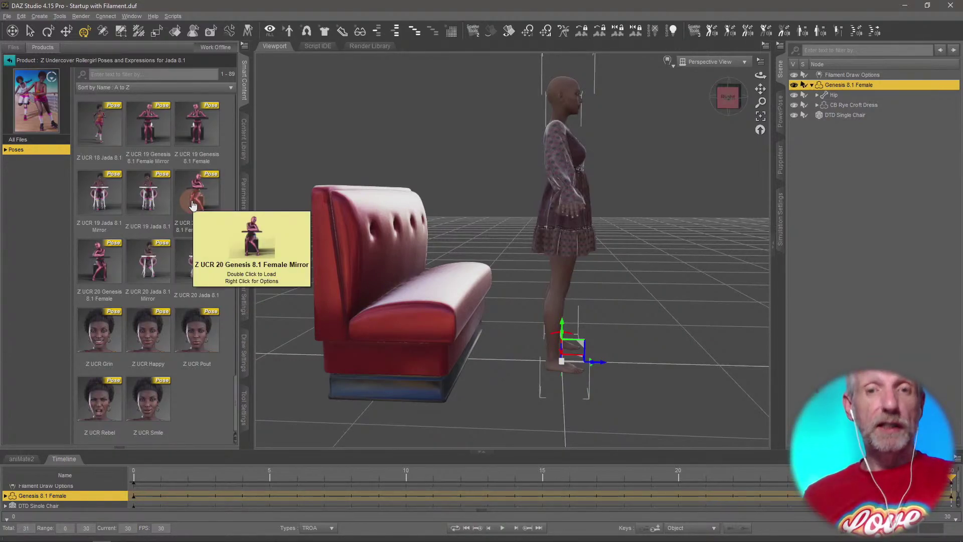
{"action": "double_click", "coordinate": [193, 204]}
{"action": "double_click", "coordinate": [193, 204]}
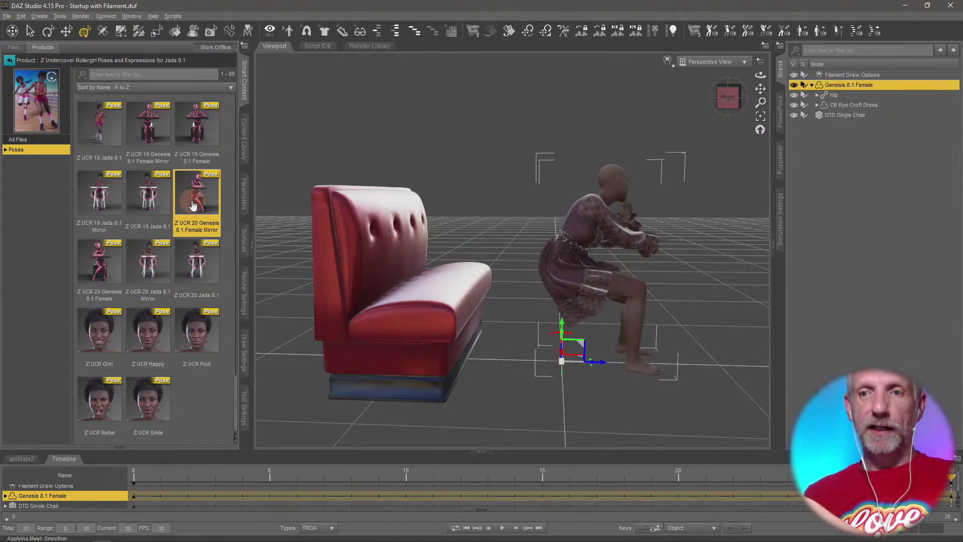
Move the posed figure back along the Z axis until it sits on the chair's seat.
{"action": "mouse_move", "coordinate": [689, 314]}
{"action": "left_mouse_down", "text": "alt"}
{"action": "mouse_move", "coordinate": [684, 301]}
{"action": "mouse_move", "coordinate": [690, 310]}
{"action": "mouse_move", "coordinate": [673, 308]}
{"action": "mouse_move", "coordinate": [697, 303]}
{"action": "mouse_move", "coordinate": [672, 318]}
{"action": "left_mouse_up", "text": "alt"}
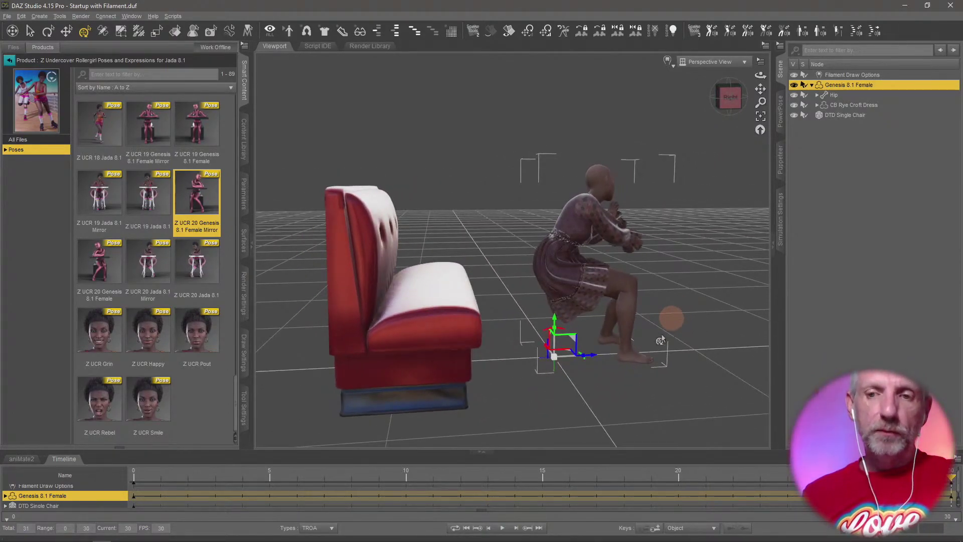
{"action": "left_click_drag", "start_coordinate": [594, 360], "coordinate": [468, 368]}
{"action": "scroll", "coordinate": [522, 315], "scroll_direction": "up", "scroll_amount": 5}
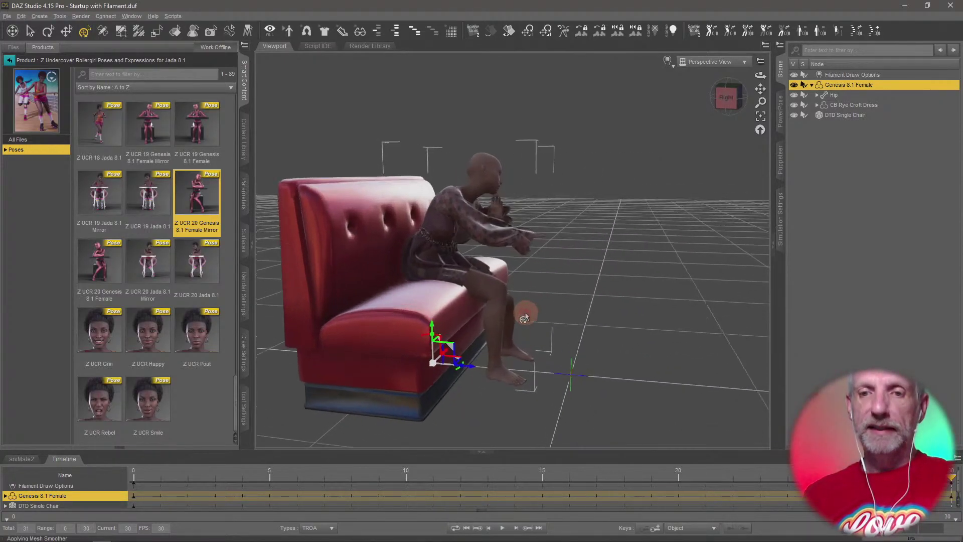
Raise Genesis 8.1 Female along the Y axis until its hips and thighs lift out of the chair's seat cushion.
{"action": "middle_click_drag", "start_coordinate": [525, 314], "coordinate": [525, 312]}
{"action": "scroll", "coordinate": [526, 313], "scroll_direction": "up", "scroll_amount": 4}
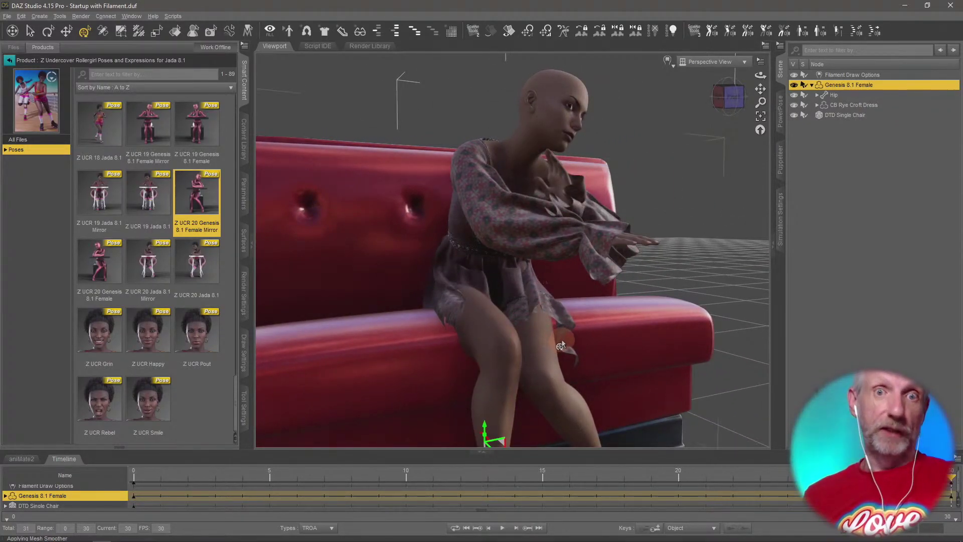
{"action": "middle_click_drag", "start_coordinate": [590, 362], "coordinate": [540, 349]}
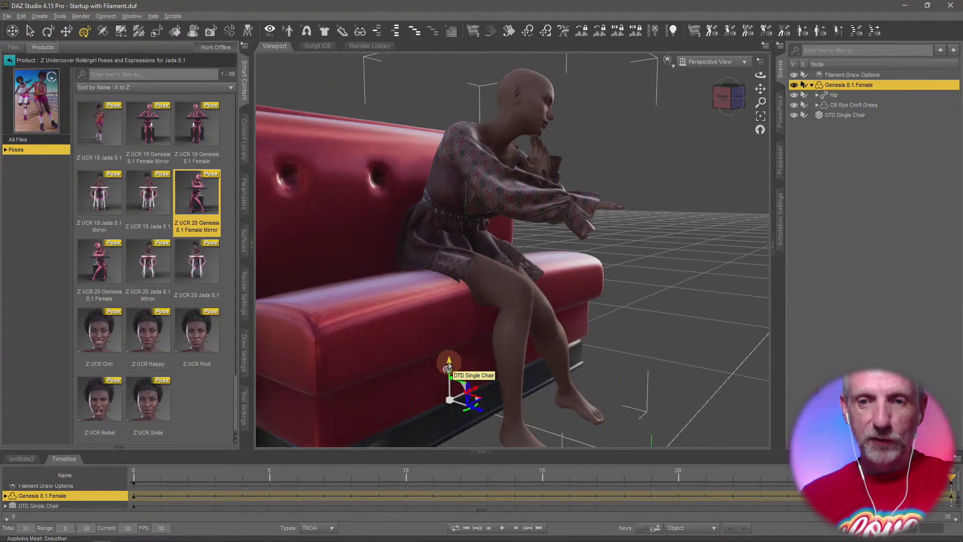
{"action": "mouse_move", "coordinate": [447, 369]}
{"action": "left_mouse_down"}
{"action": "mouse_move", "coordinate": [443, 335]}
{"action": "mouse_move", "coordinate": [449, 353]}
{"action": "left_mouse_up"}
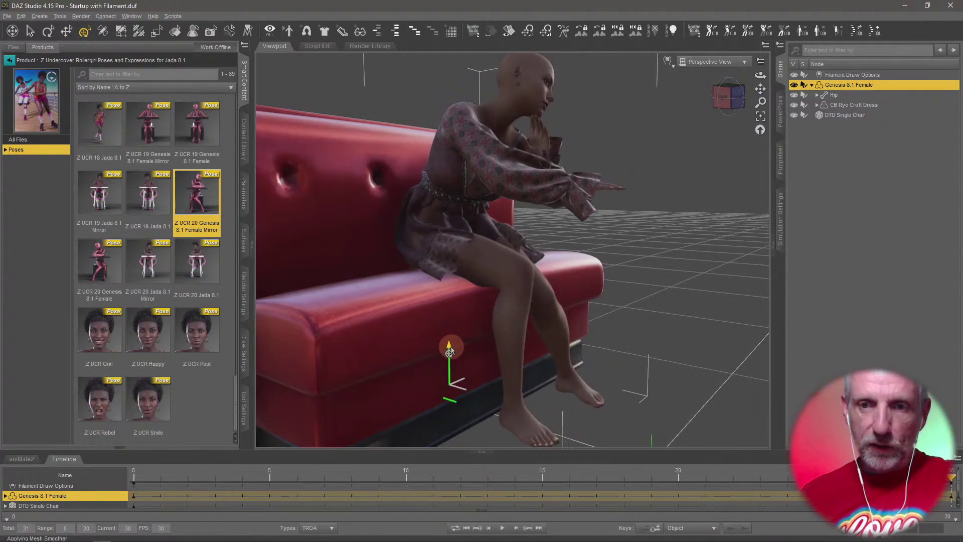
{"action": "scroll", "coordinate": [449, 345], "scroll_direction": "up", "scroll_amount": 6}
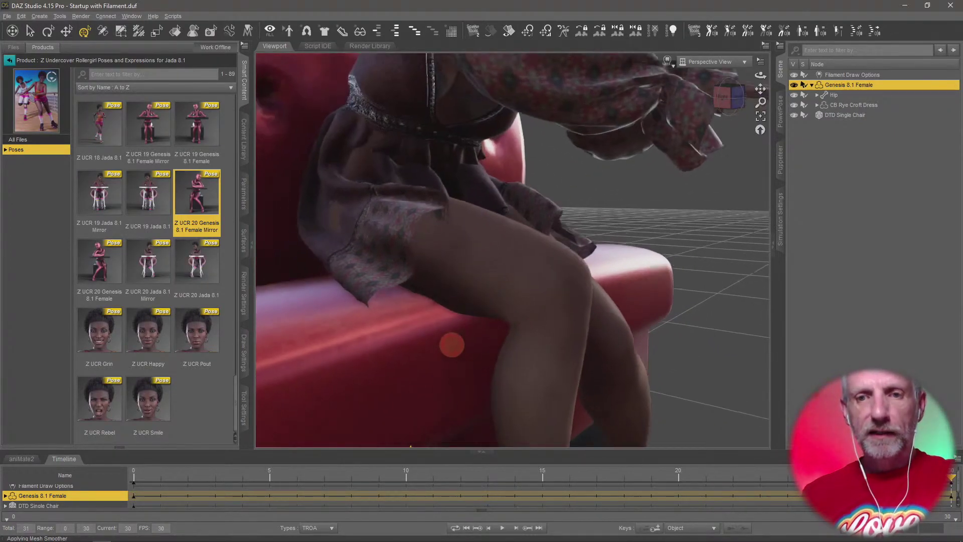
{"action": "scroll", "coordinate": [450, 345], "scroll_direction": "up", "scroll_amount": 4}
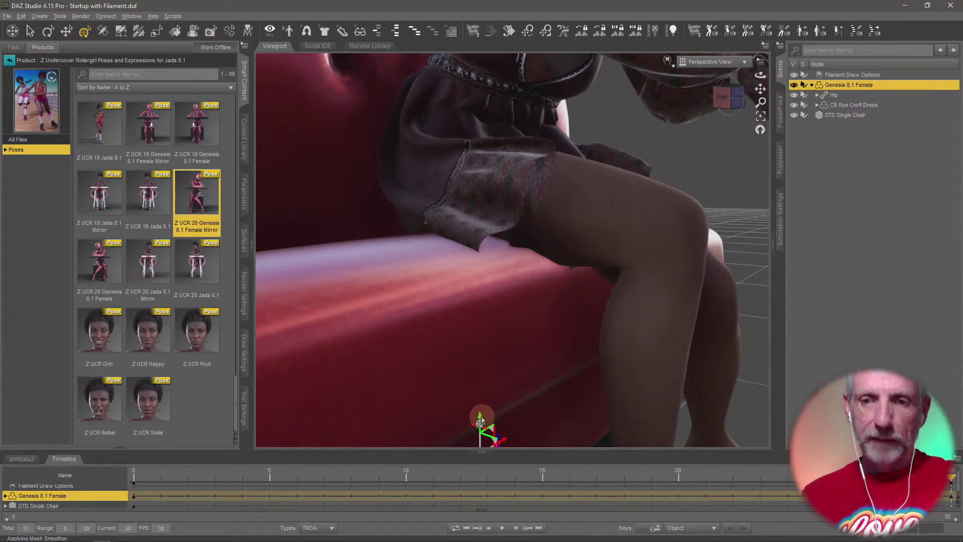
{"action": "left_click", "coordinate": [483, 406]}
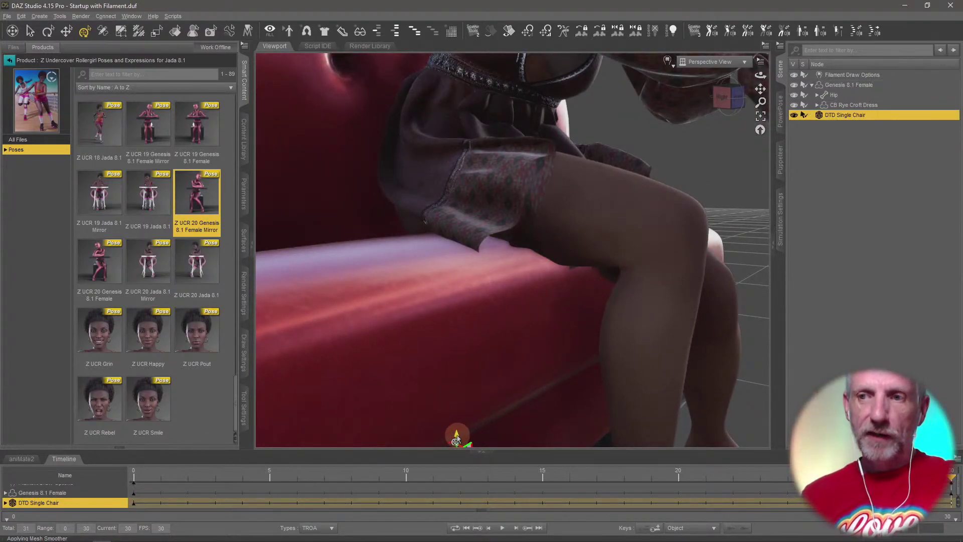
{"action": "left_click", "coordinate": [846, 85]}
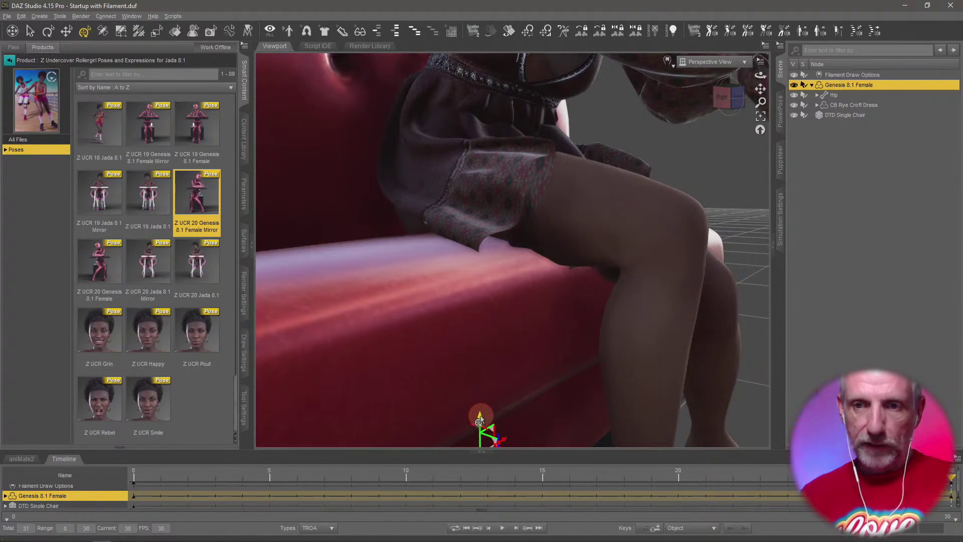
{"action": "left_click_drag", "start_coordinate": [480, 419], "coordinate": [475, 402]}
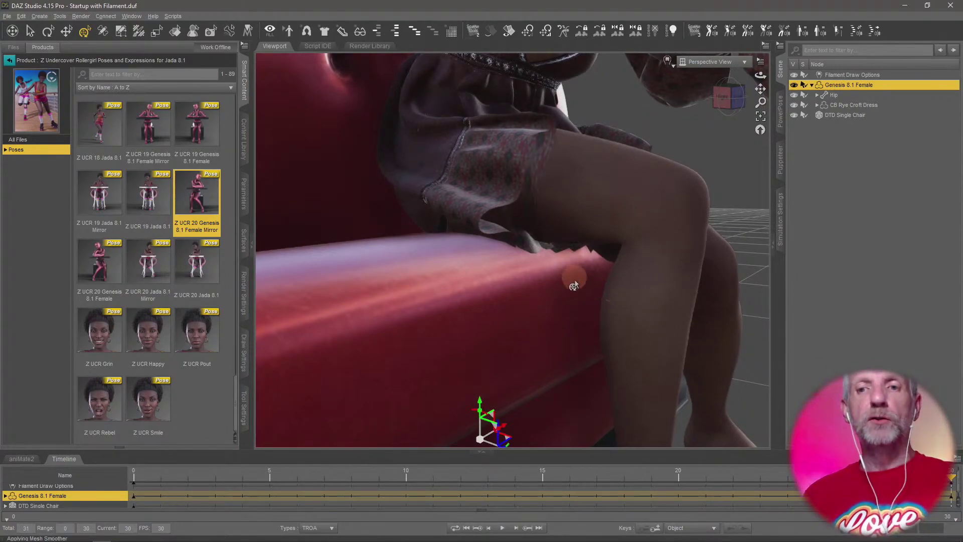
Raise the figure a little further at frame 30 so its legs and the dress hem clear the seat, checking from both sides.
{"action": "middle_click_drag", "start_coordinate": [574, 277], "coordinate": [593, 235]}
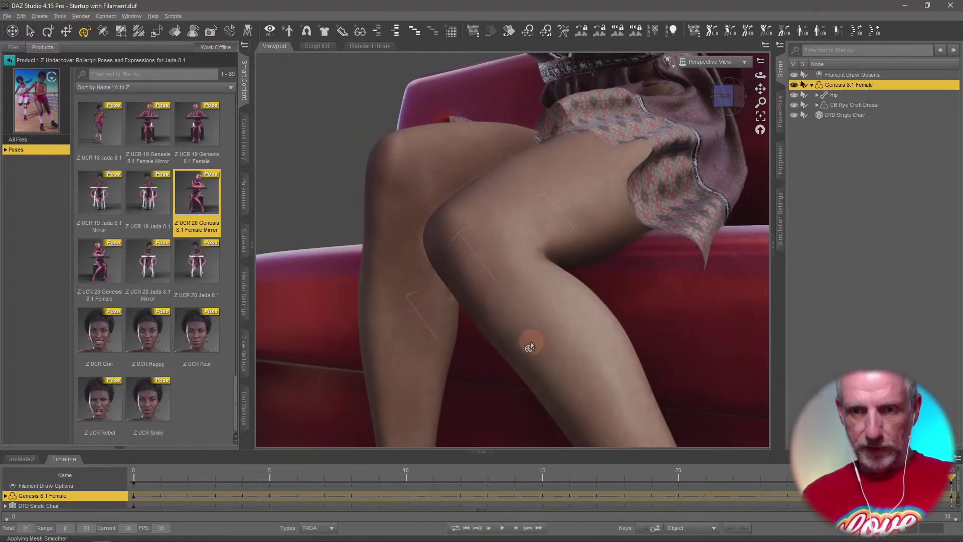
{"action": "scroll", "coordinate": [531, 344], "scroll_direction": "down", "scroll_amount": 6}
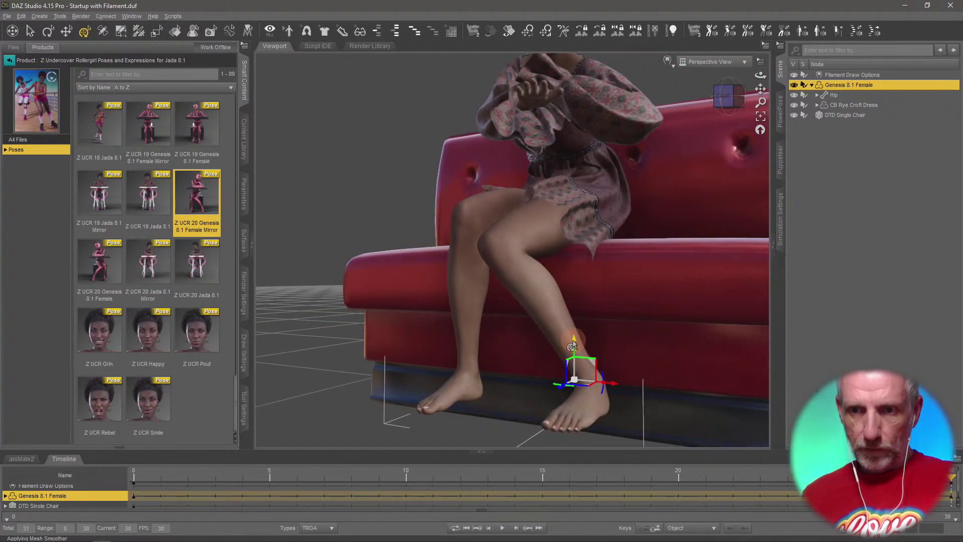
{"action": "left_click_drag", "start_coordinate": [574, 342], "coordinate": [572, 333]}
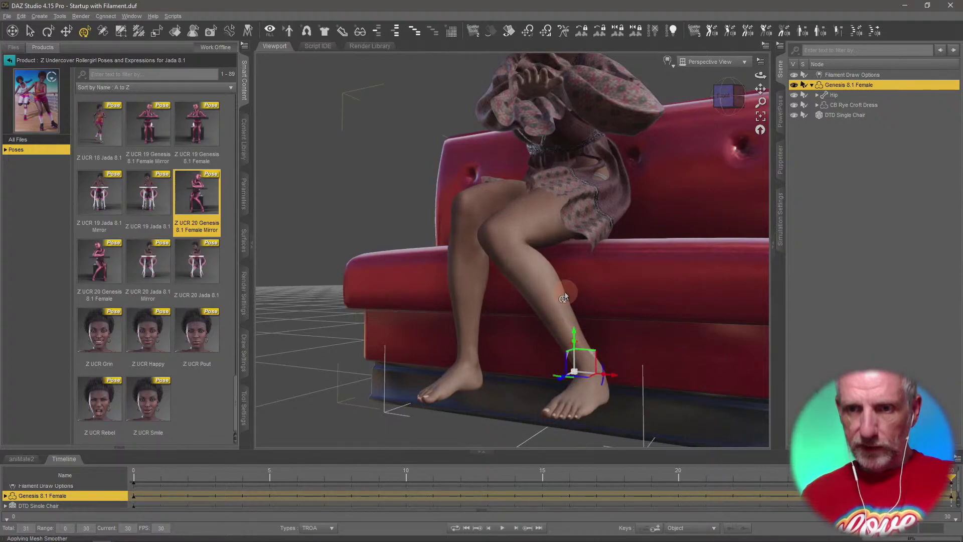
{"action": "middle_click_drag", "start_coordinate": [564, 291], "coordinate": [557, 291]}
{"action": "scroll", "coordinate": [564, 291], "scroll_direction": "up", "scroll_amount": 8}
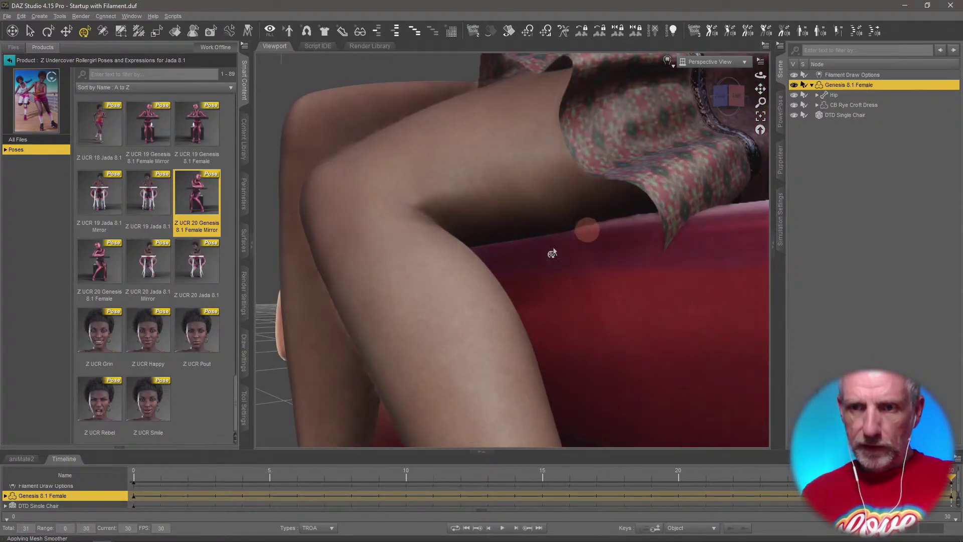
{"action": "scroll", "coordinate": [531, 355], "scroll_direction": "down", "scroll_amount": 8}
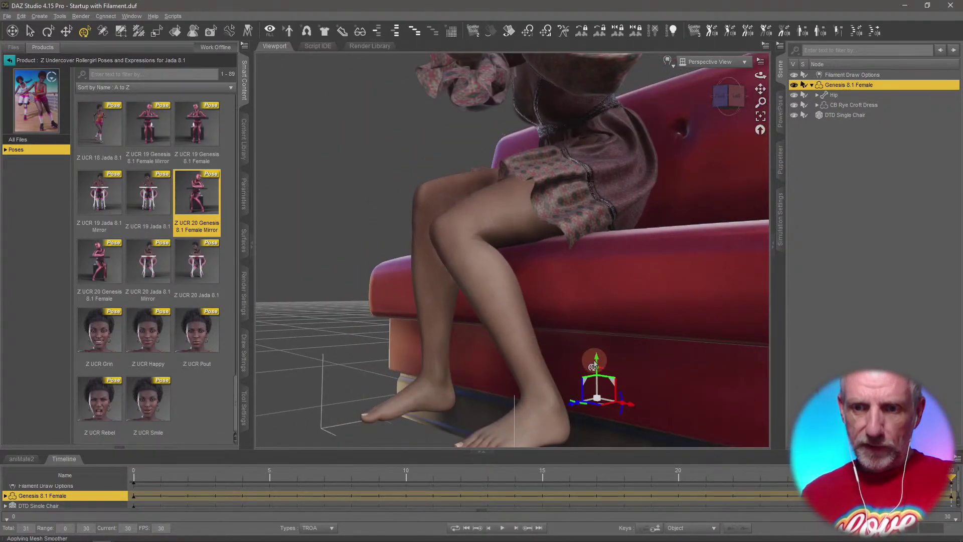
{"action": "left_click_drag", "start_coordinate": [596, 361], "coordinate": [595, 355]}
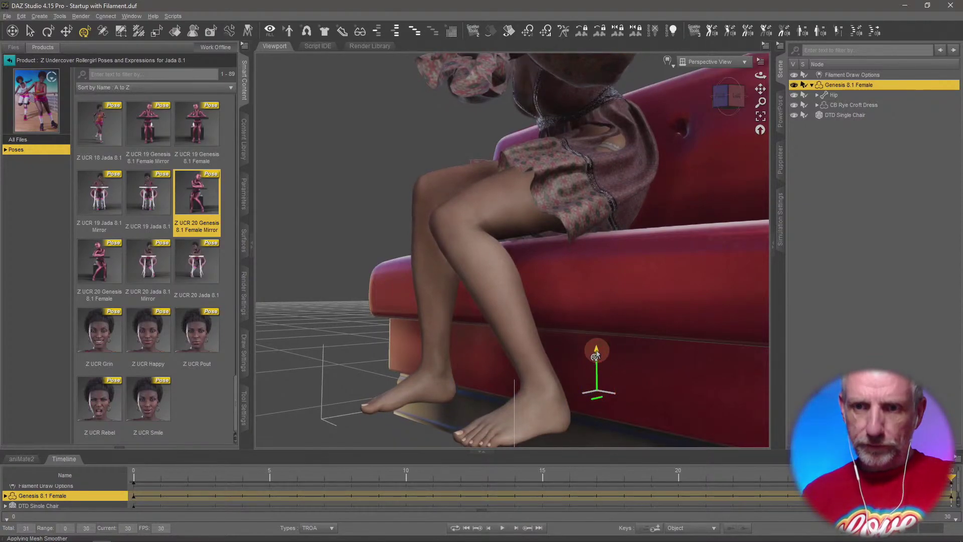
{"action": "scroll", "coordinate": [580, 258], "scroll_direction": "up", "scroll_amount": 5}
{"action": "scroll", "coordinate": [596, 234], "scroll_direction": "up", "scroll_amount": 4}
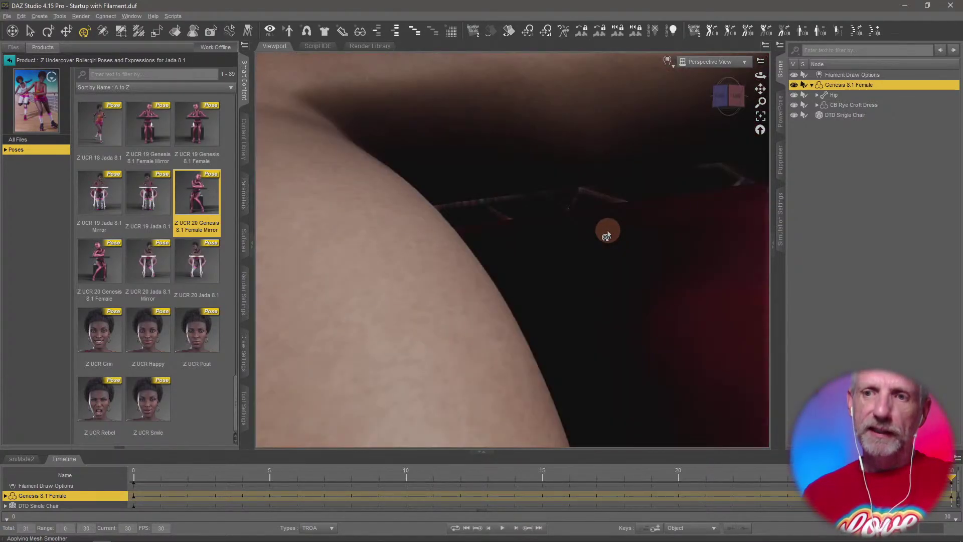
{"action": "scroll", "coordinate": [608, 231], "scroll_direction": "down", "scroll_amount": 4}
{"action": "mouse_move", "coordinate": [608, 231]}
{"action": "middle_mouse_down"}
{"action": "mouse_move", "coordinate": [628, 231]}
{"action": "mouse_move", "coordinate": [604, 231]}
{"action": "middle_mouse_up"}
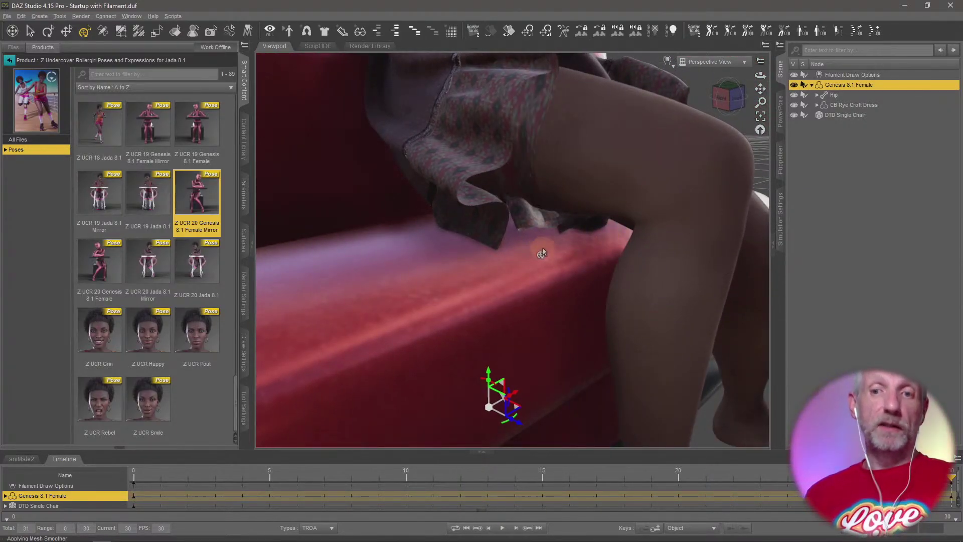
{"action": "scroll", "coordinate": [564, 203], "scroll_direction": "down", "scroll_amount": 10}
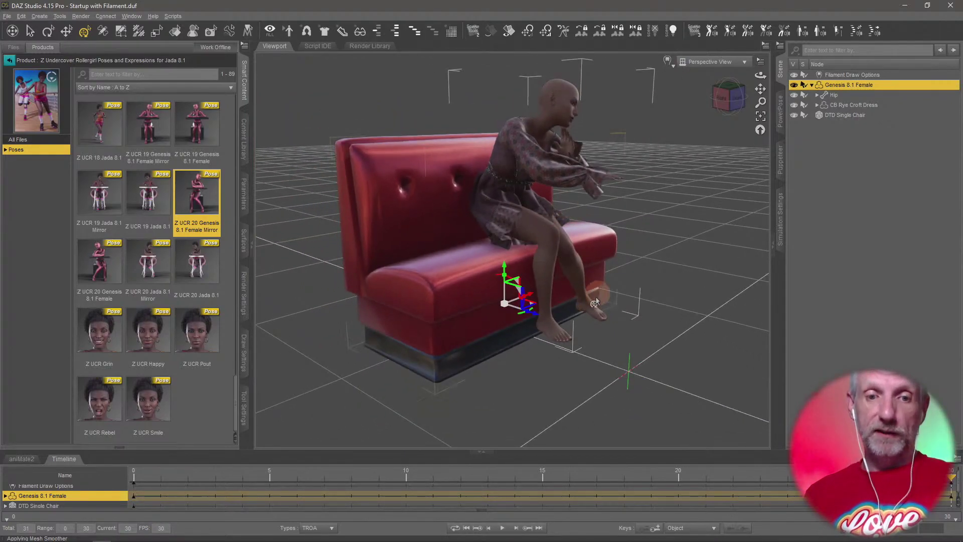
Turn off Start Bones From Memorized Pose and run the dForce simulation with Frames To Simulate set to Animated (Use Timeline Play Range).
{"action": "middle_click_drag", "start_coordinate": [659, 377], "coordinate": [591, 340]}
{"action": "left_click", "coordinate": [781, 240]}
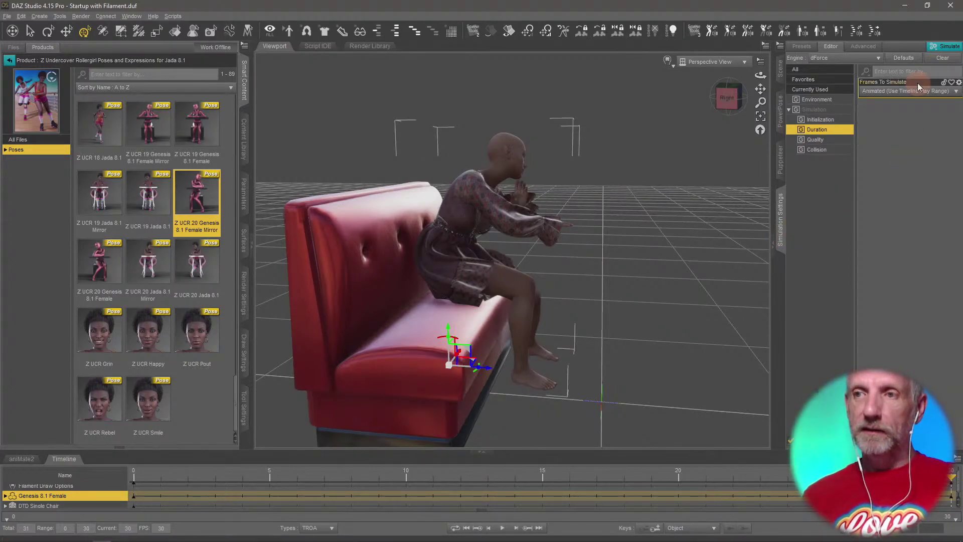
{"action": "left_click", "coordinate": [823, 120]}
{"action": "left_click", "coordinate": [900, 113]}
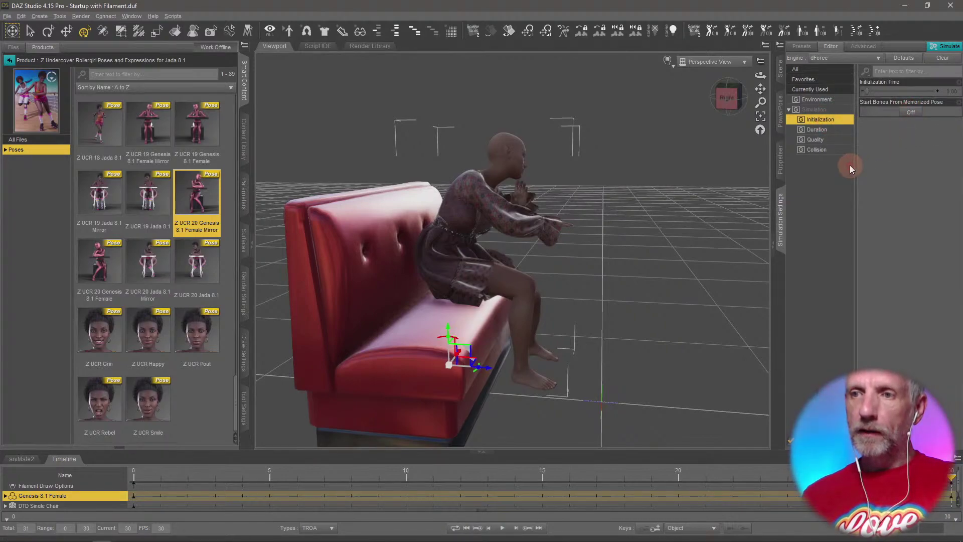
{"action": "left_click", "coordinate": [835, 130]}
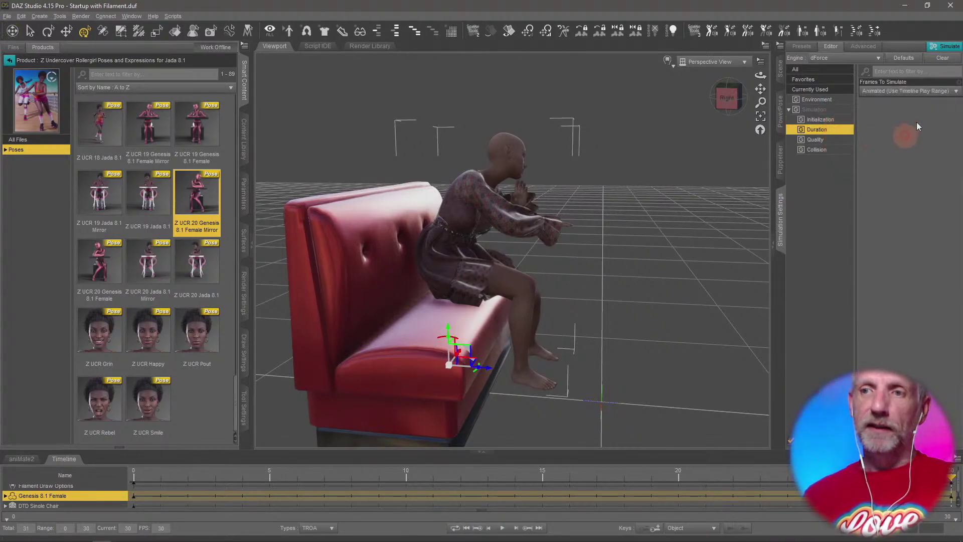
{"action": "left_click", "coordinate": [946, 49]}
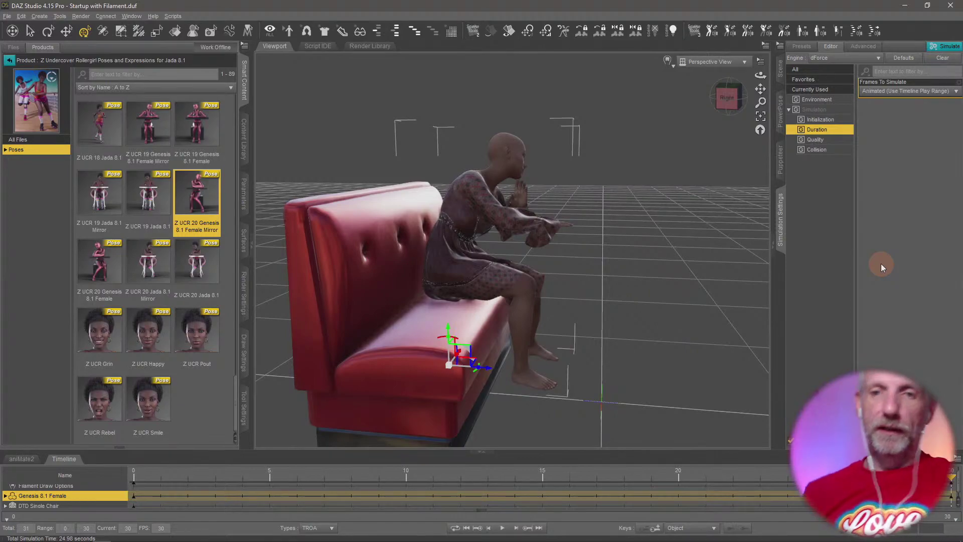
{"action": "left_click_drag", "start_coordinate": [697, 287], "coordinate": [656, 272]}
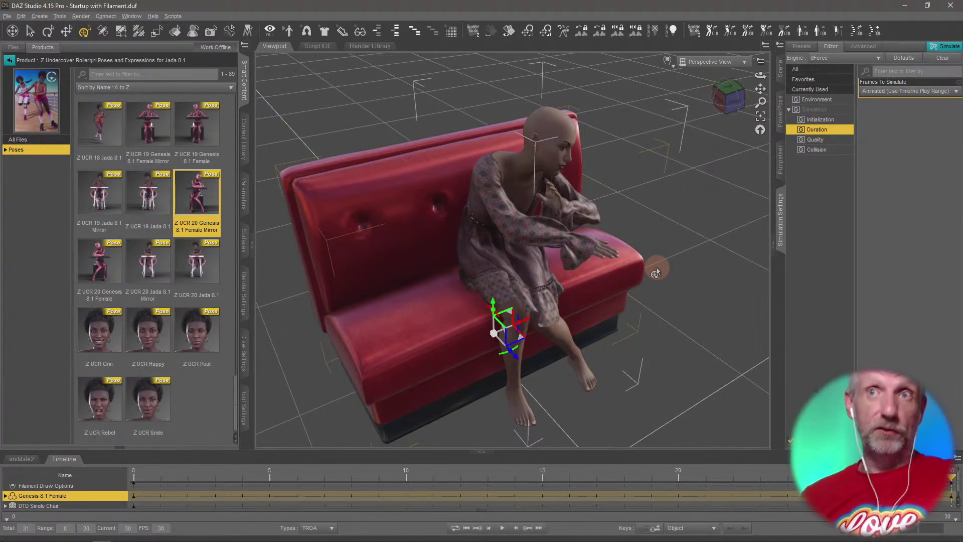
{"action": "left_click_drag", "start_coordinate": [657, 272], "coordinate": [610, 296], "text": "alt"}
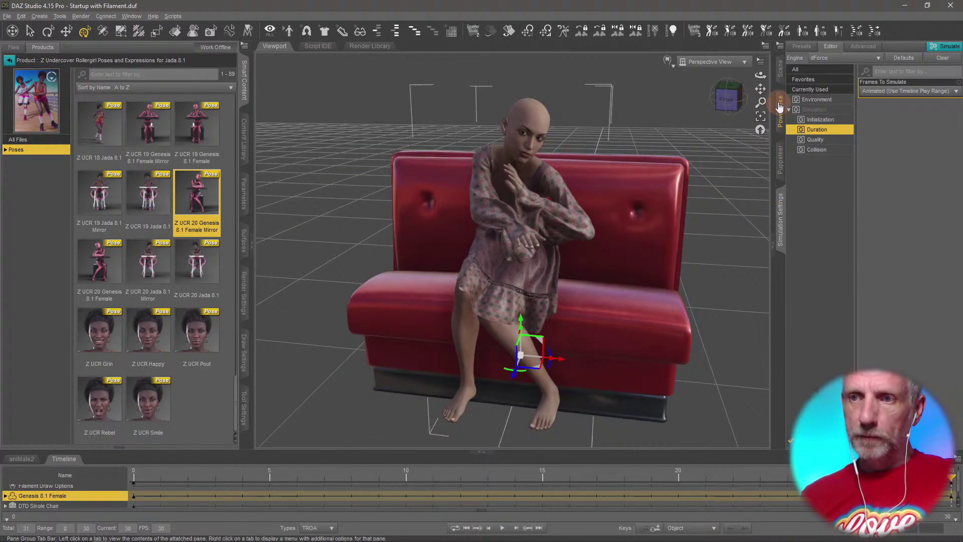
Move Genesis 8.1 Female down along the Y axis so it sits closer to the chair's seat at frame 30.
{"action": "left_click", "coordinate": [780, 70]}
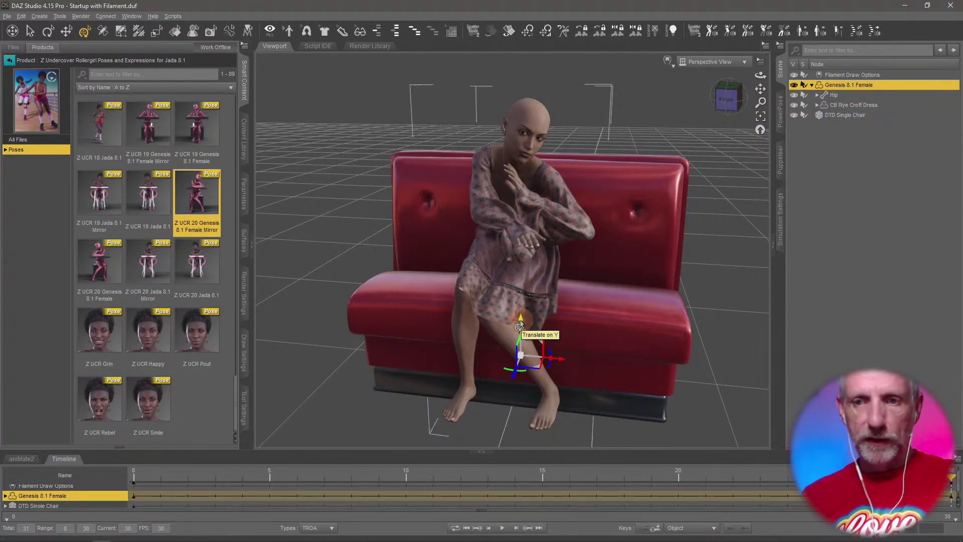
{"action": "left_click_drag", "start_coordinate": [520, 327], "coordinate": [532, 296]}
{"action": "left_click_drag", "start_coordinate": [511, 251], "coordinate": [351, 251]}
{"action": "left_click_drag", "start_coordinate": [510, 296], "coordinate": [505, 294]}
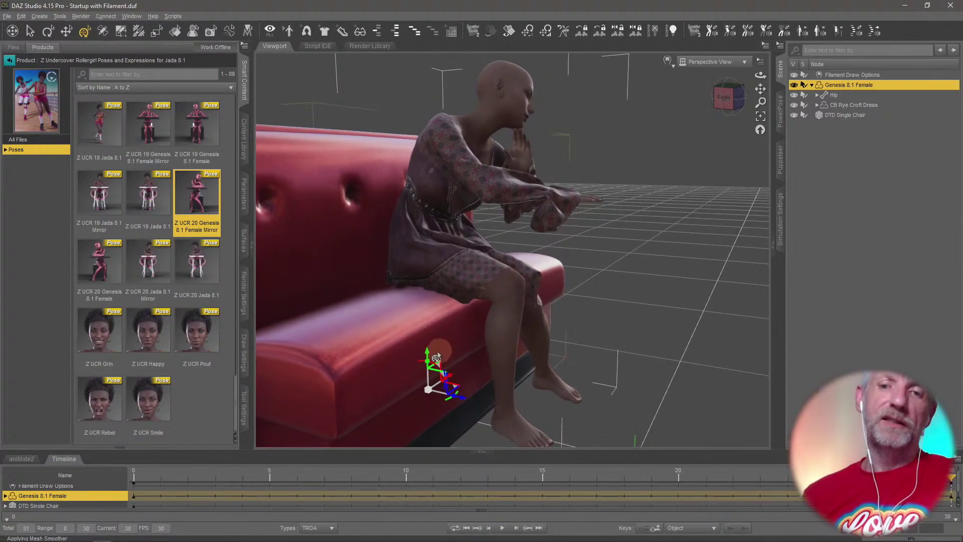
{"action": "mouse_move", "coordinate": [425, 353]}
{"action": "left_mouse_down"}
{"action": "mouse_move", "coordinate": [433, 327]}
{"action": "mouse_move", "coordinate": [434, 362]}
{"action": "left_mouse_up"}
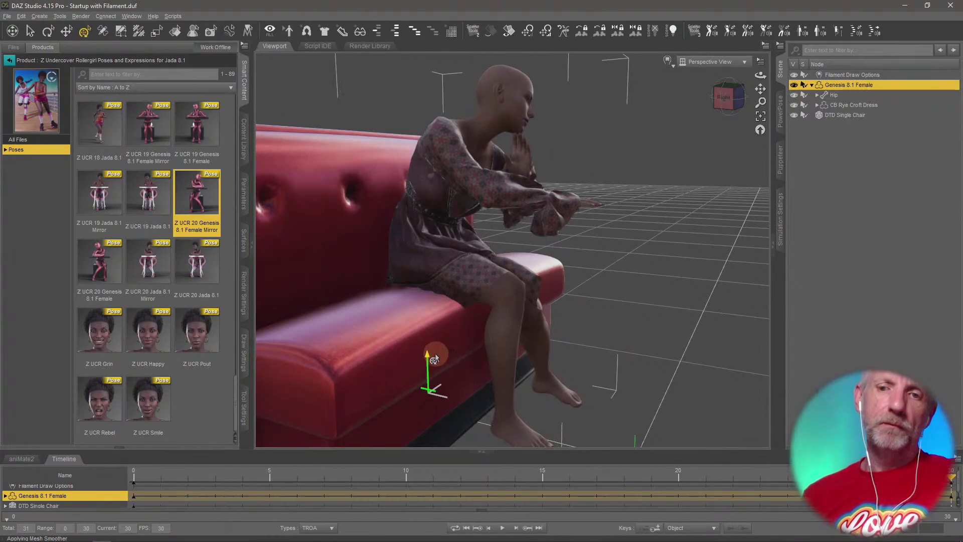
Check the gap between the dress and the cushion from several sides and lower the figure slightly more.
{"action": "left_click", "coordinate": [717, 98]}
{"action": "left_click_drag", "start_coordinate": [451, 301], "coordinate": [541, 310]}
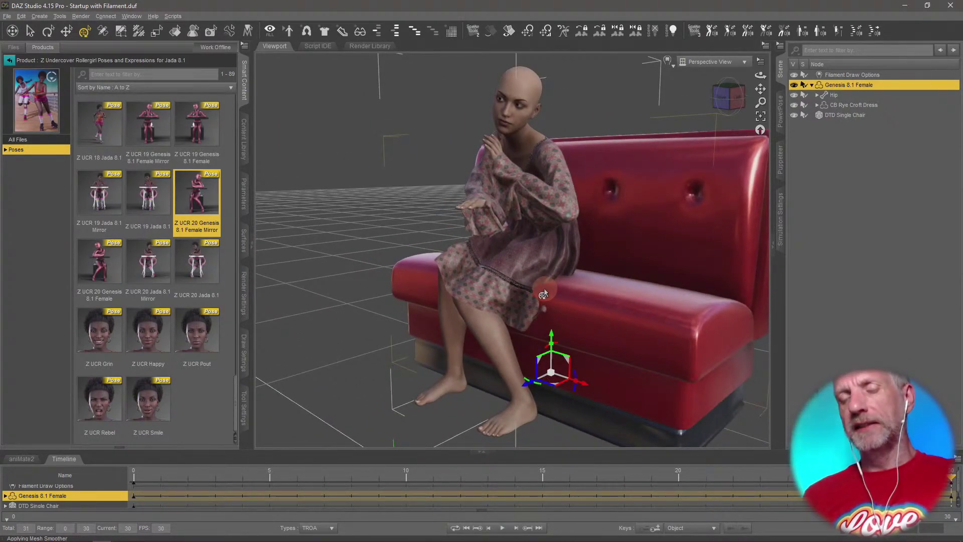
{"action": "scroll", "coordinate": [543, 294], "scroll_direction": "up", "scroll_amount": 10}
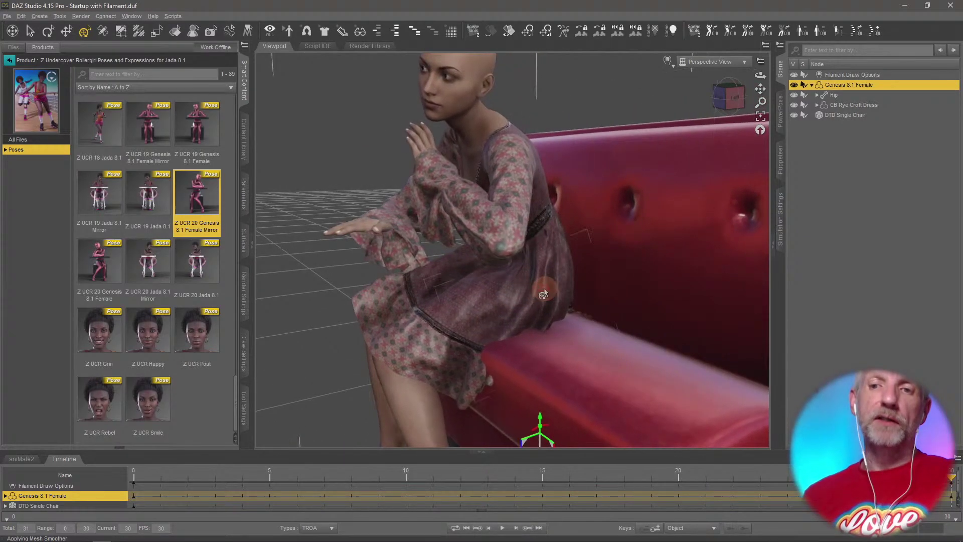
{"action": "left_click_drag", "start_coordinate": [544, 294], "coordinate": [527, 301]}
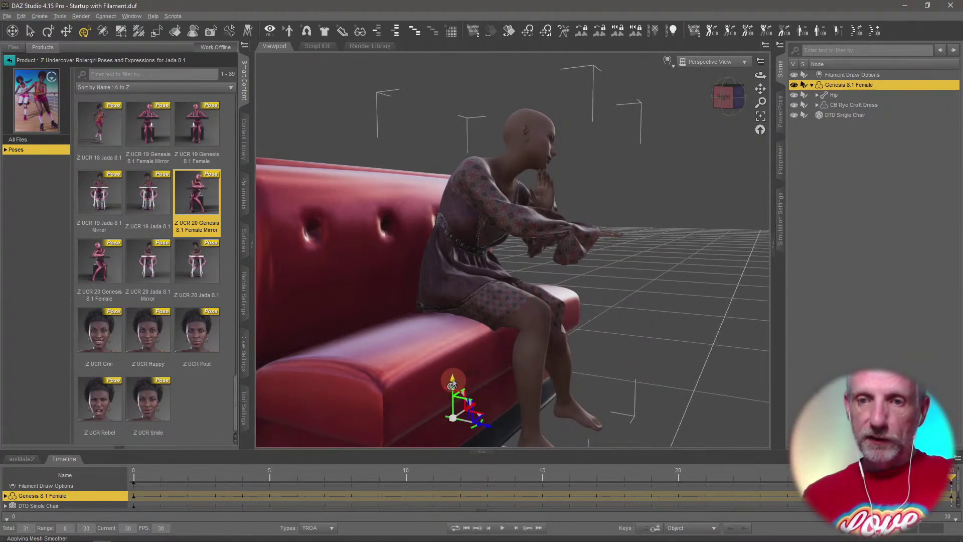
{"action": "mouse_move", "coordinate": [453, 382]}
{"action": "left_mouse_down"}
{"action": "mouse_move", "coordinate": [452, 373]}
{"action": "mouse_move", "coordinate": [452, 385]}
{"action": "left_mouse_up"}
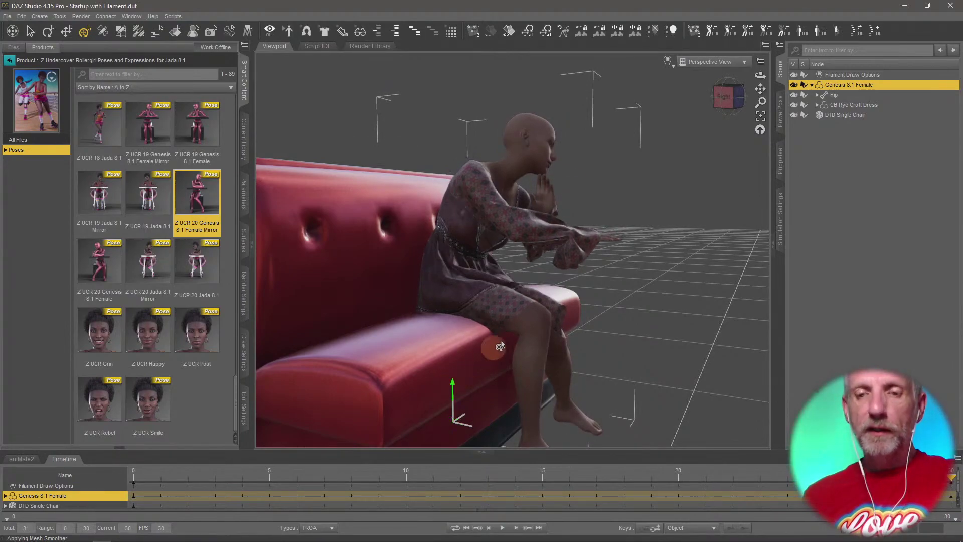
{"action": "mouse_move", "coordinate": [522, 331]}
{"action": "middle_mouse_down"}
{"action": "mouse_move", "coordinate": [486, 334]}
{"action": "mouse_move", "coordinate": [507, 333]}
{"action": "middle_mouse_up"}
{"action": "scroll", "coordinate": [511, 333], "scroll_direction": "up", "scroll_amount": 5}
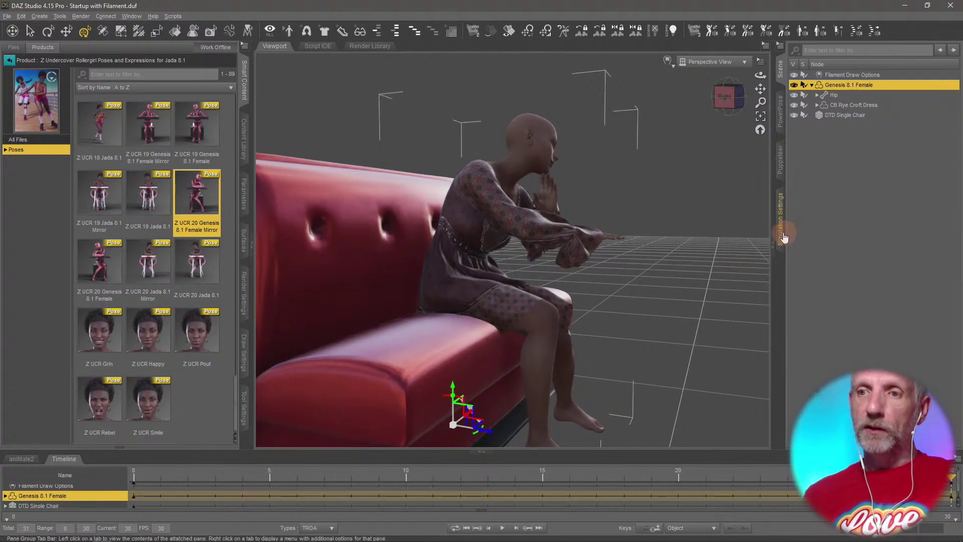
Clear the existing dForce simulation, simulate the dress again over the timeline play range, and inspect the drape around the legs and seat.
{"action": "left_click", "coordinate": [783, 235]}
{"action": "left_click", "coordinate": [942, 59]}
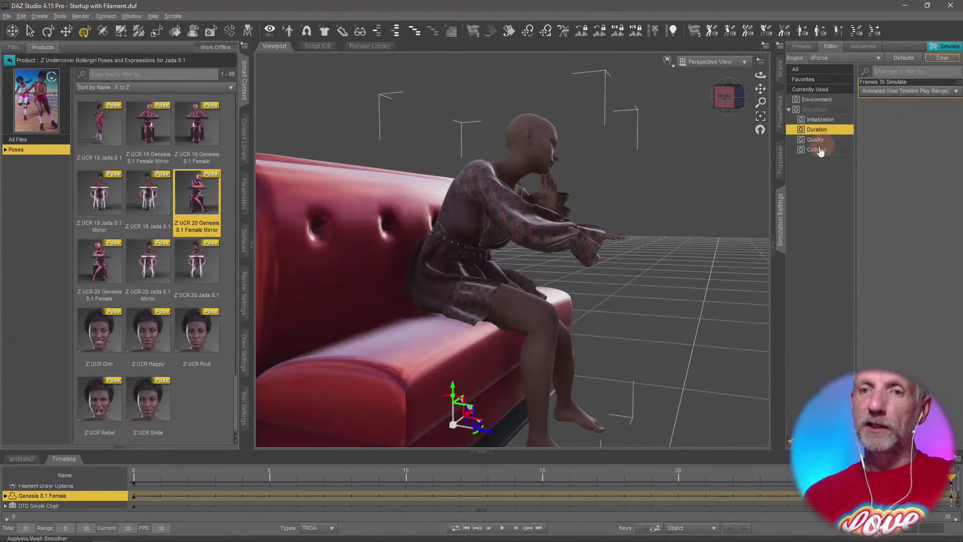
{"action": "middle_click_drag", "start_coordinate": [672, 140], "coordinate": [672, 140]}
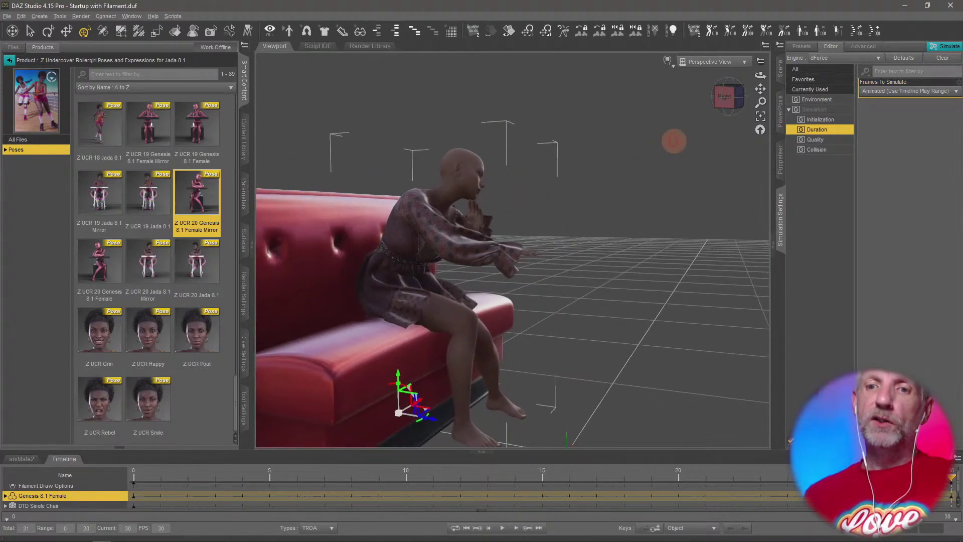
{"action": "left_click", "coordinate": [948, 50]}
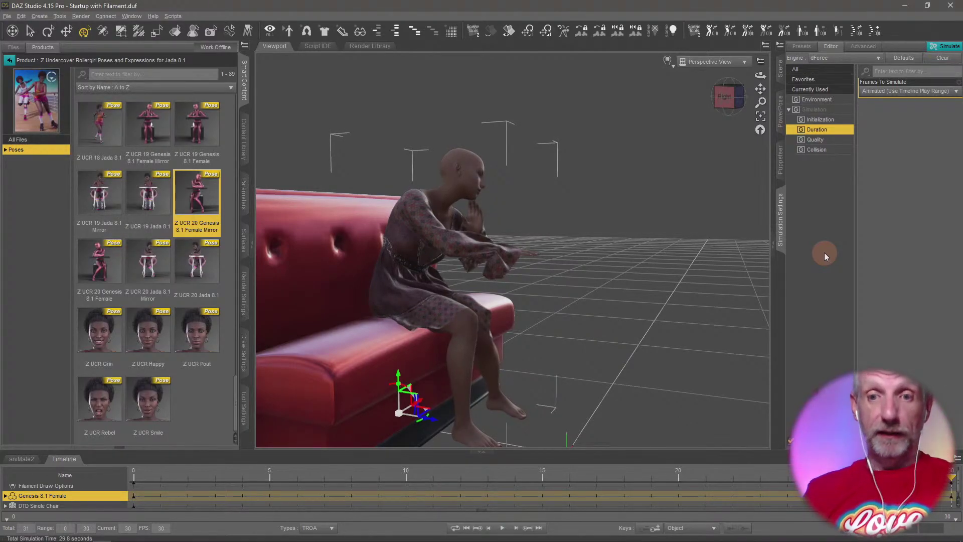
{"action": "scroll", "coordinate": [470, 303], "scroll_direction": "up", "scroll_amount": 5}
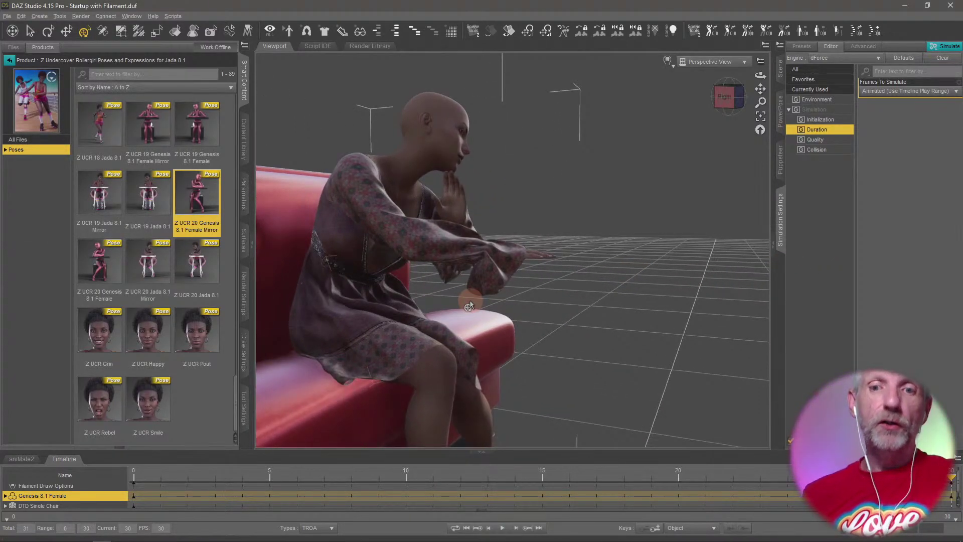
{"action": "middle_click_drag", "start_coordinate": [471, 302], "coordinate": [558, 313]}
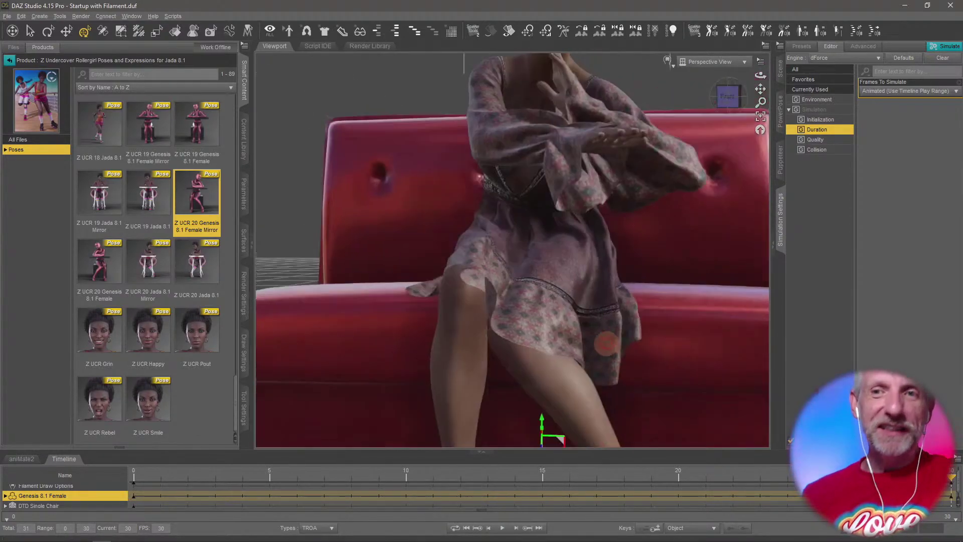
{"action": "middle_click_drag", "start_coordinate": [606, 343], "coordinate": [605, 345]}
{"action": "scroll", "coordinate": [605, 345], "scroll_direction": "down", "scroll_amount": 3}
{"action": "middle_click_drag", "start_coordinate": [621, 304], "coordinate": [615, 281]}
{"action": "scroll", "coordinate": [614, 285], "scroll_direction": "down", "scroll_amount": 3}
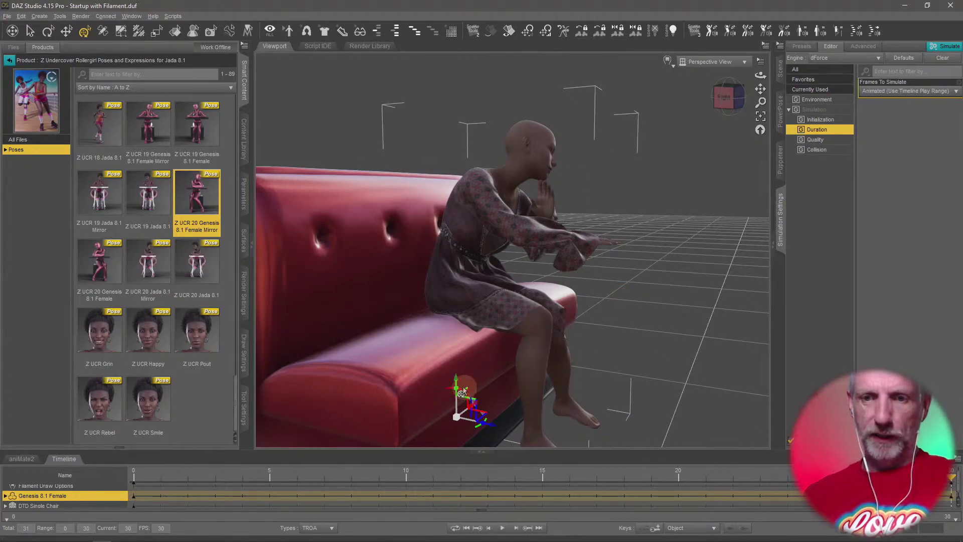
Lower the figure further onto the seat and rerun the dForce simulation of the dress over the timeline.
{"action": "left_click_drag", "start_coordinate": [455, 381], "coordinate": [456, 391]}
{"action": "middle_click_drag", "start_coordinate": [569, 343], "coordinate": [607, 342]}
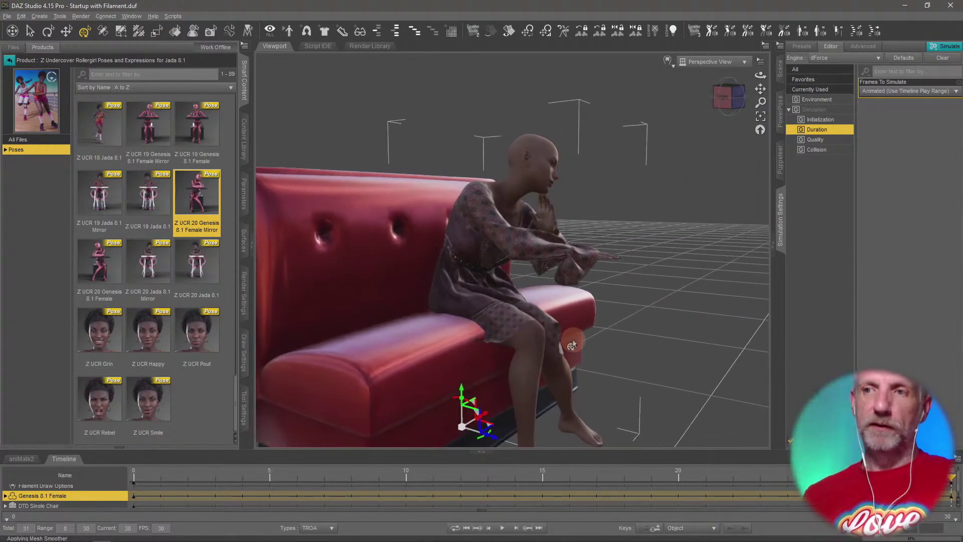
{"action": "left_click", "coordinate": [958, 47]}
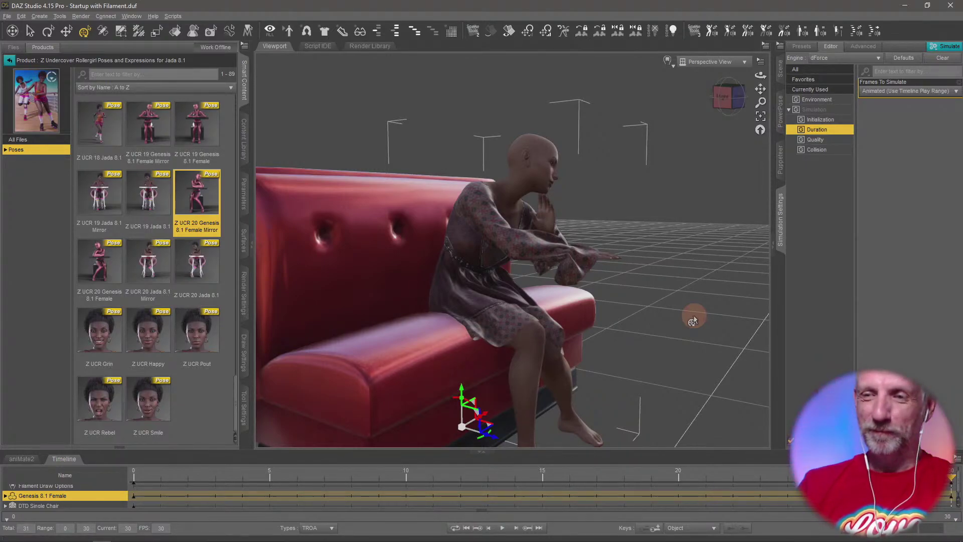
{"action": "left_click_drag", "start_coordinate": [693, 320], "coordinate": [625, 321], "text": "alt"}
{"action": "middle_click_drag", "start_coordinate": [625, 321], "coordinate": [626, 321]}
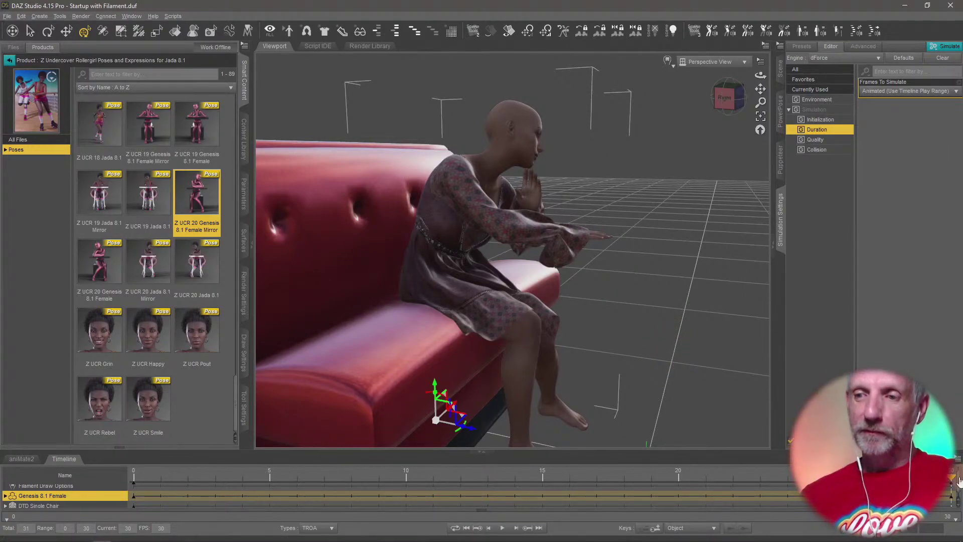
Scrub the timeline between frames 0 and 30 to review the figure's movement from standing to sitting on the bench.
{"action": "left_click_drag", "start_coordinate": [951, 478], "coordinate": [76, 495]}
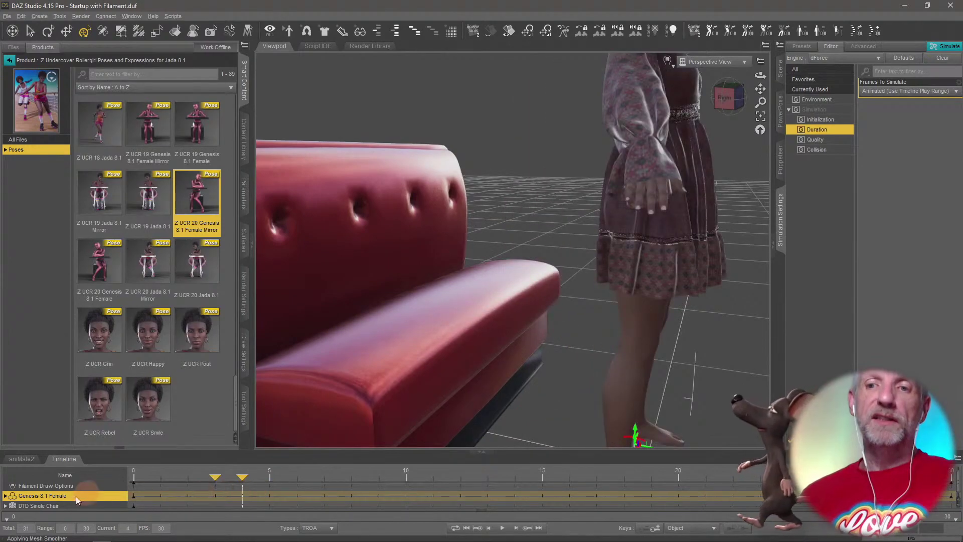
{"action": "scroll", "coordinate": [322, 351], "scroll_direction": "down", "scroll_amount": 6}
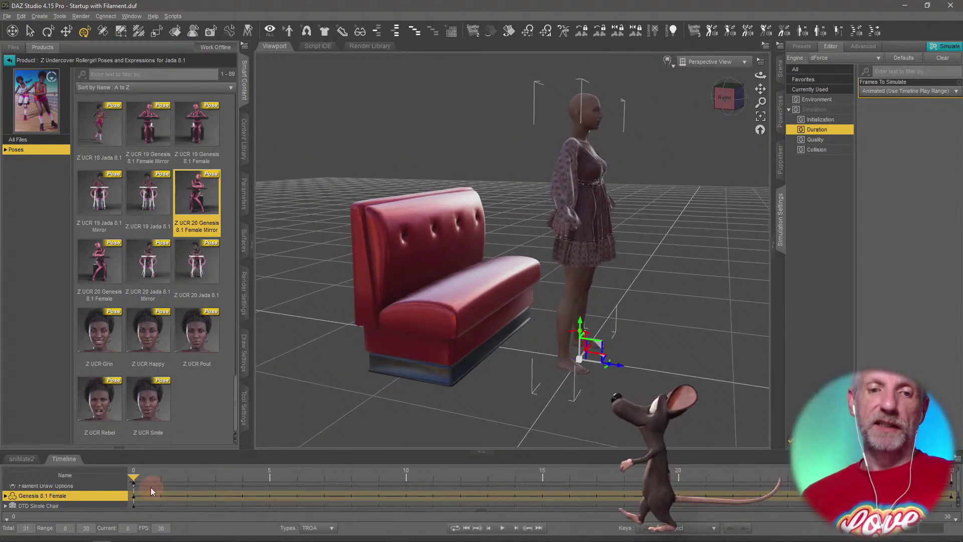
{"action": "left_click_drag", "start_coordinate": [134, 481], "coordinate": [951, 518]}
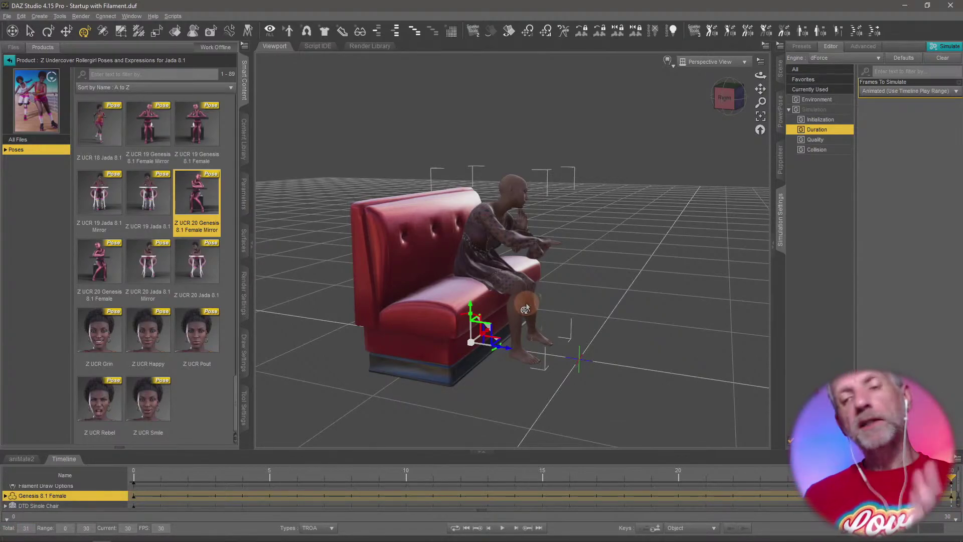
Raise the seated Genesis 8.1 Female slightly along the vertical axis at frame 30 to adjust her height on the bench.
{"action": "scroll", "coordinate": [491, 300], "scroll_direction": "down", "scroll_amount": 1}
{"action": "scroll", "coordinate": [491, 300], "scroll_direction": "up", "scroll_amount": 3}
{"action": "scroll", "coordinate": [492, 296], "scroll_direction": "up", "scroll_amount": 4}
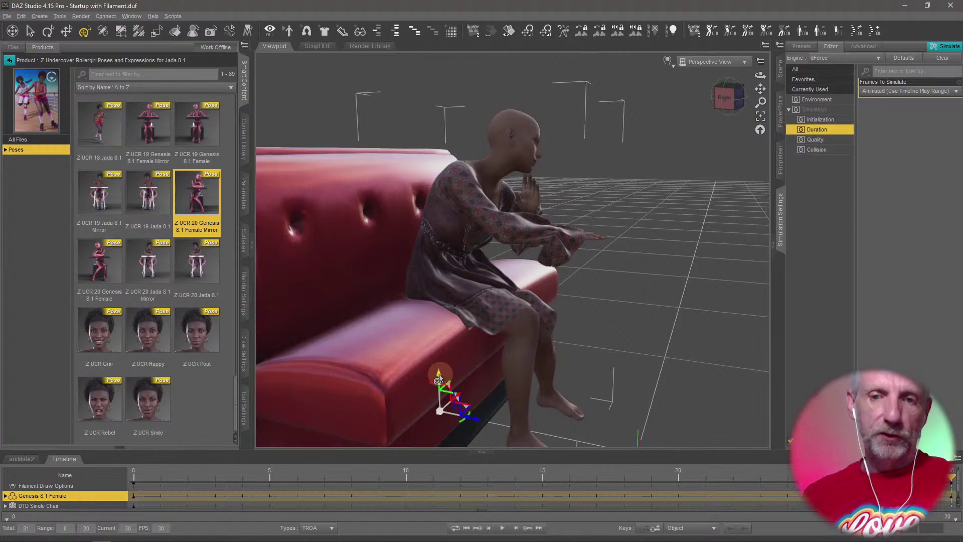
{"action": "left_click_drag", "start_coordinate": [440, 379], "coordinate": [434, 369]}
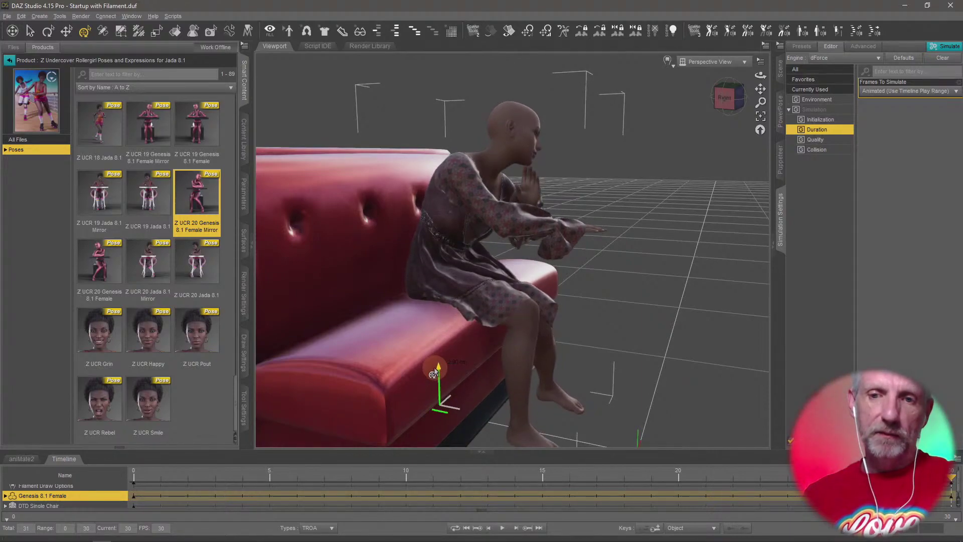
Make the timeline area taller and extend the animation to 61 total frames.
{"action": "middle_click_drag", "start_coordinate": [490, 331], "coordinate": [586, 330]}
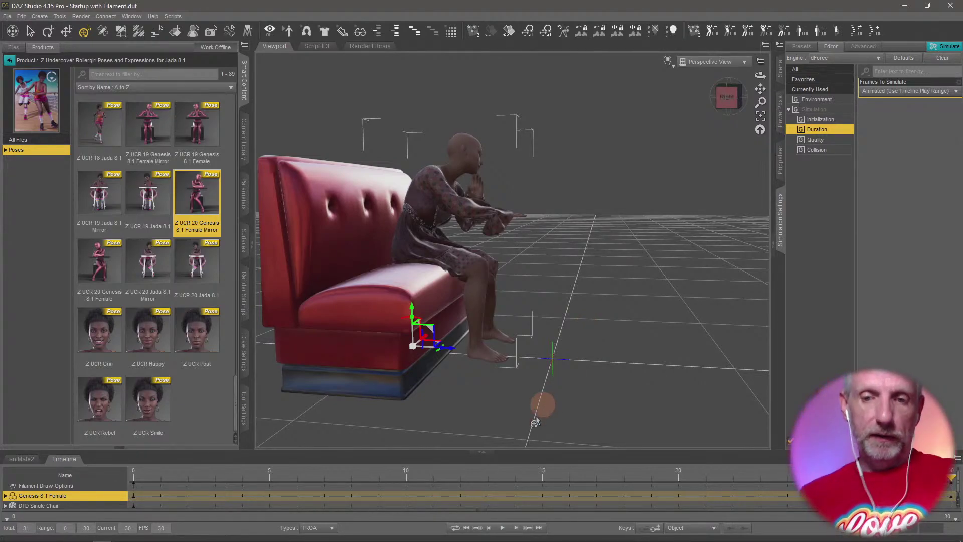
{"action": "left_click_drag", "start_coordinate": [522, 451], "coordinate": [514, 389]}
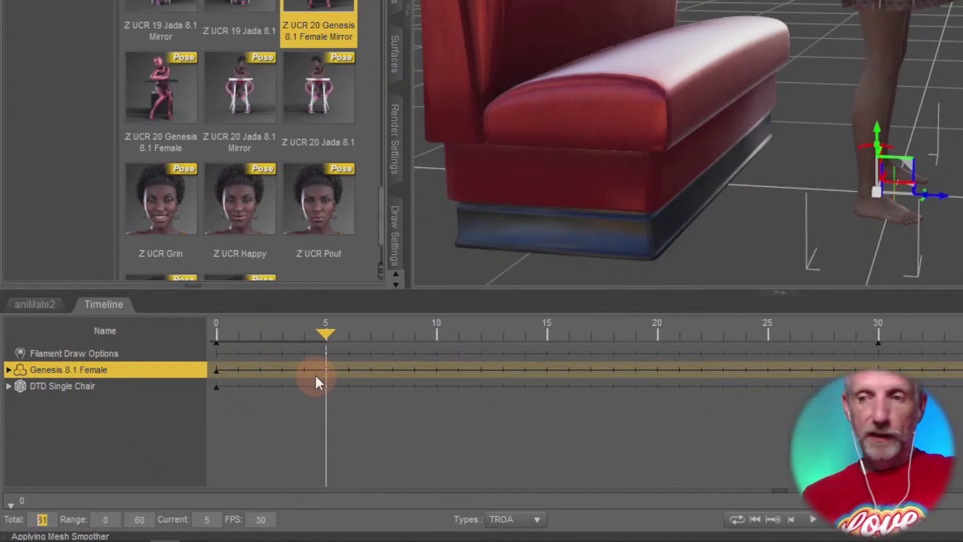
Copy the Genesis 8.1 Female's seated-pose keys from frame 30 and paste them at frame 60.
{"action": "left_click_drag", "start_coordinate": [325, 338], "coordinate": [871, 336]}
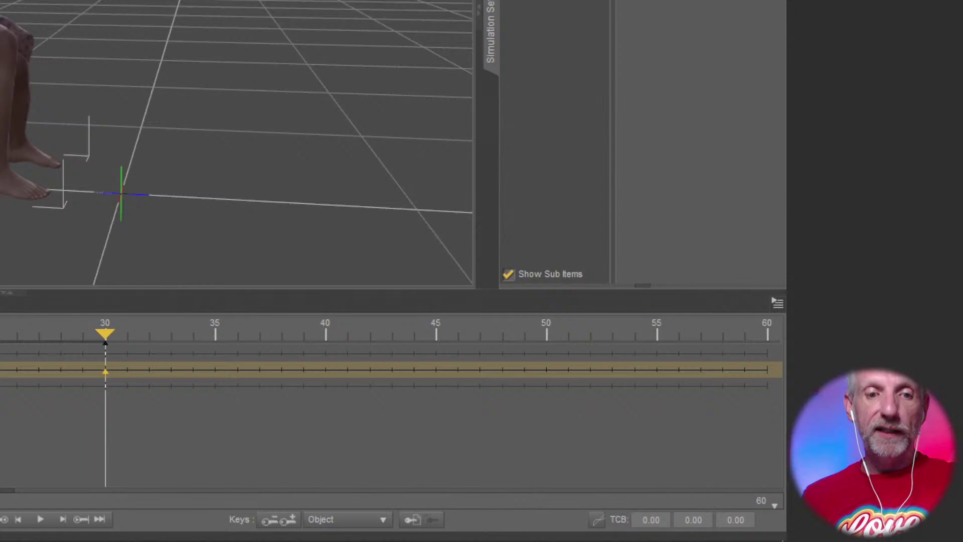
{"action": "right_click", "coordinate": [107, 379]}
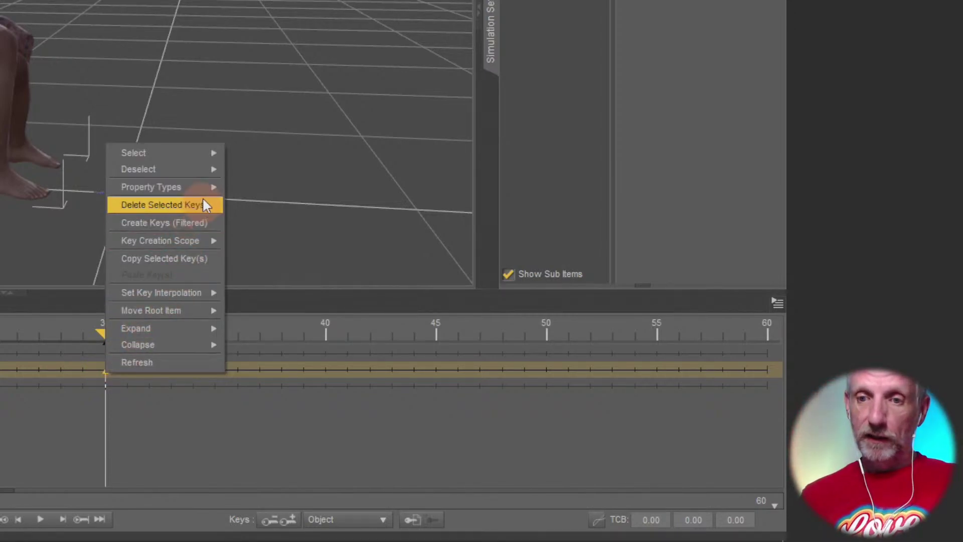
{"action": "left_click", "coordinate": [204, 259]}
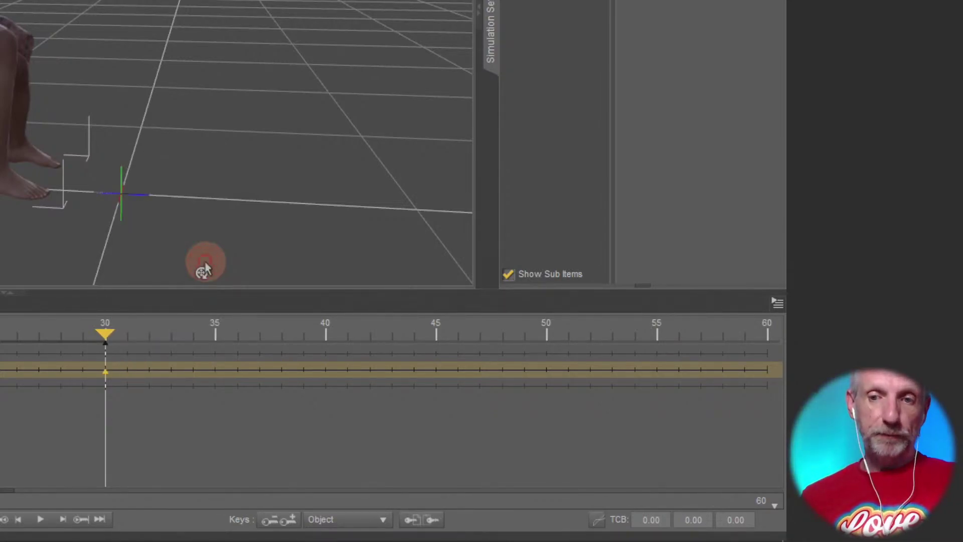
{"action": "left_click_drag", "start_coordinate": [106, 342], "coordinate": [768, 348]}
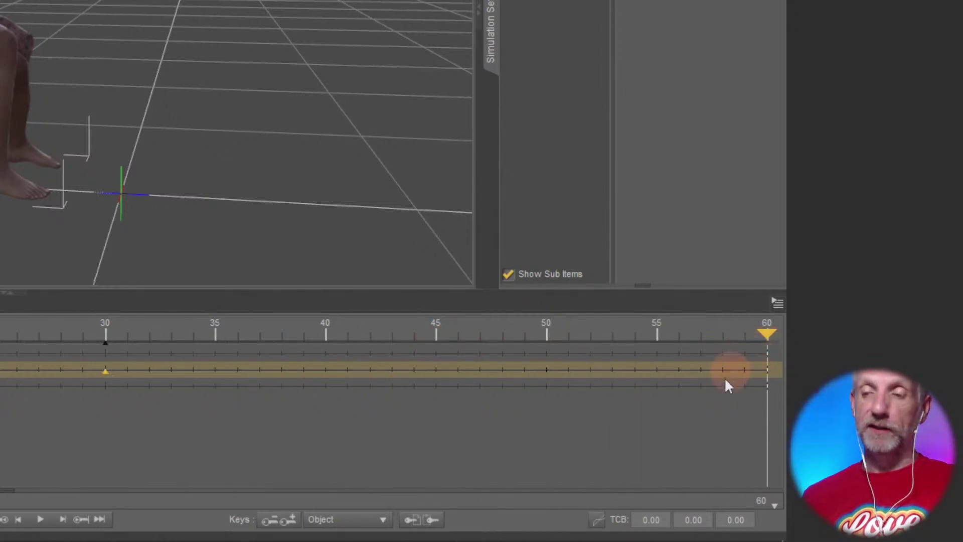
{"action": "right_click", "coordinate": [749, 405]}
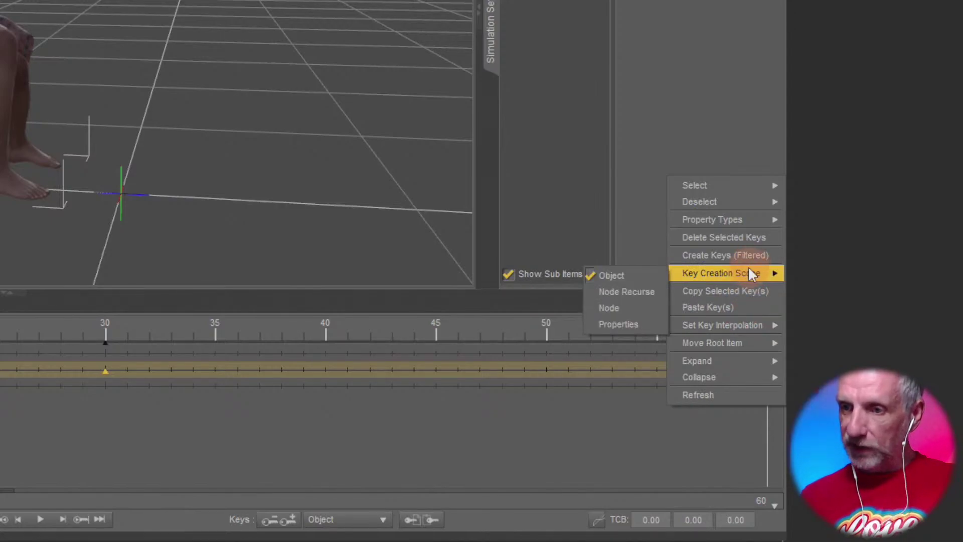
{"action": "left_click", "coordinate": [748, 305]}
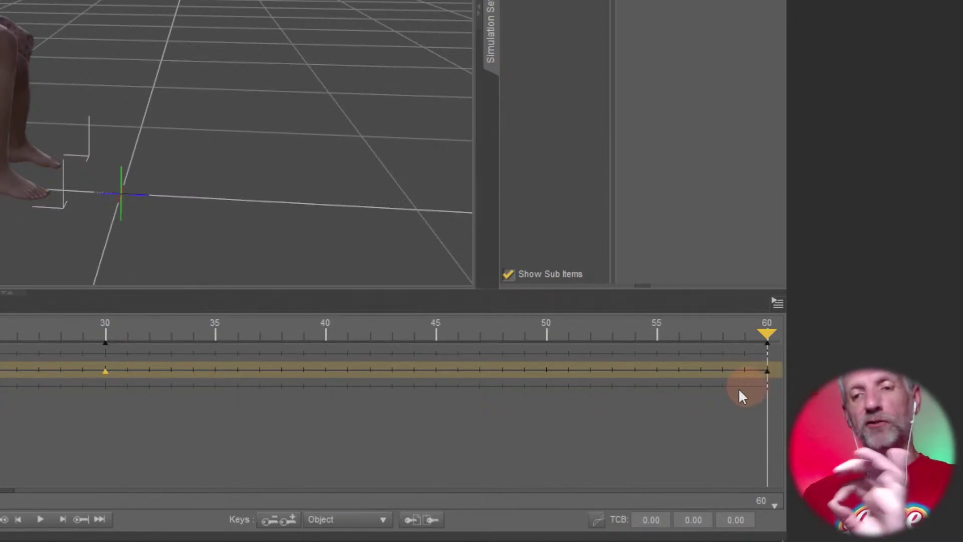
{"action": "left_click", "coordinate": [149, 403]}
{"action": "left_click_drag", "start_coordinate": [117, 380], "coordinate": [90, 357]}
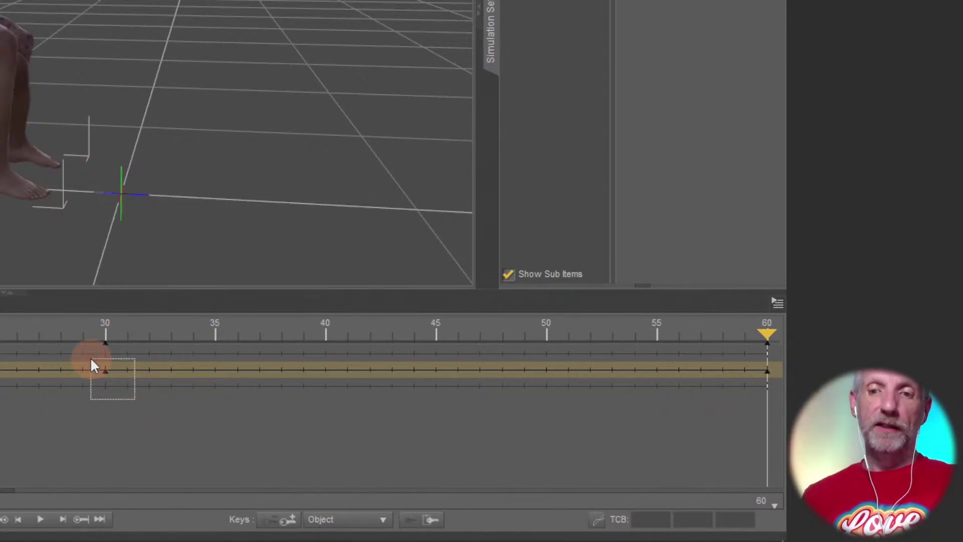
{"action": "left_click", "coordinate": [105, 374]}
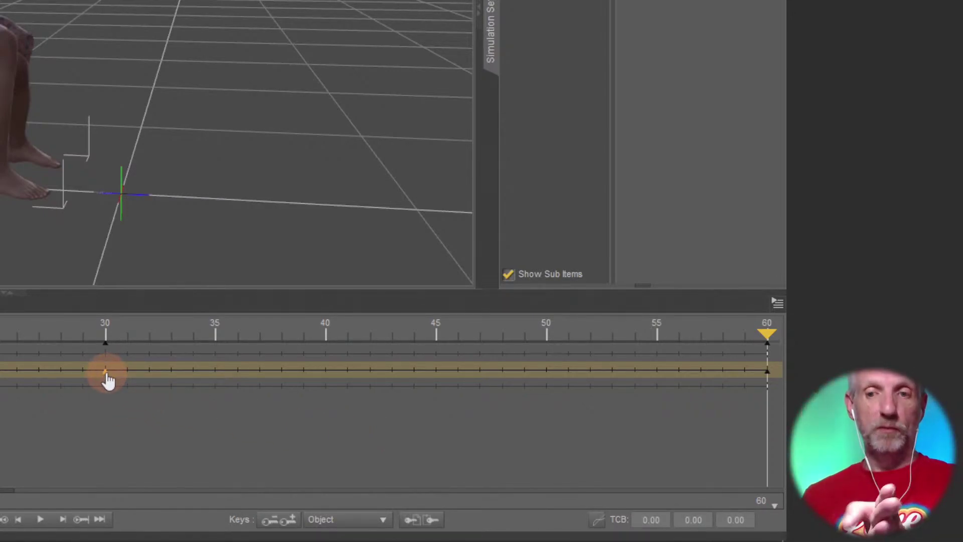
{"action": "right_click", "coordinate": [107, 377]}
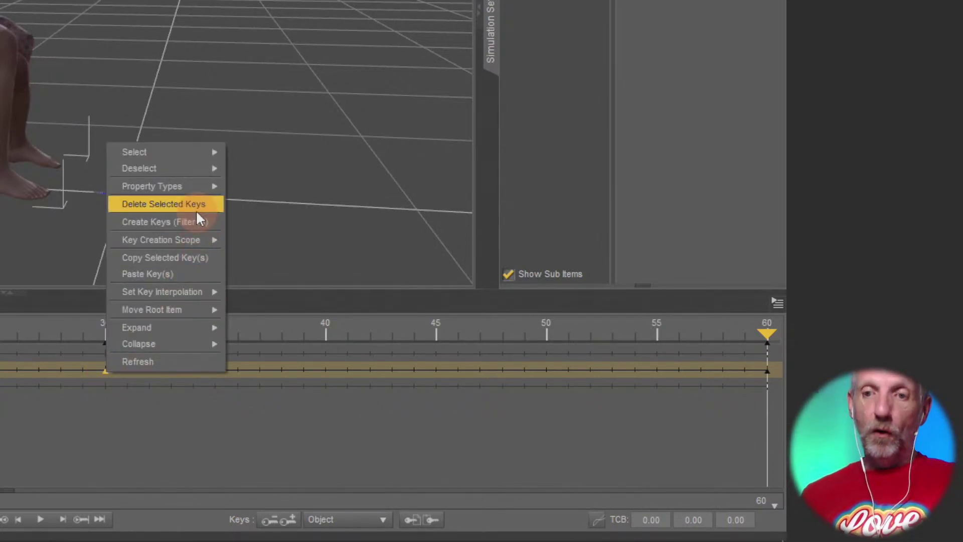
{"action": "left_click", "coordinate": [180, 434]}
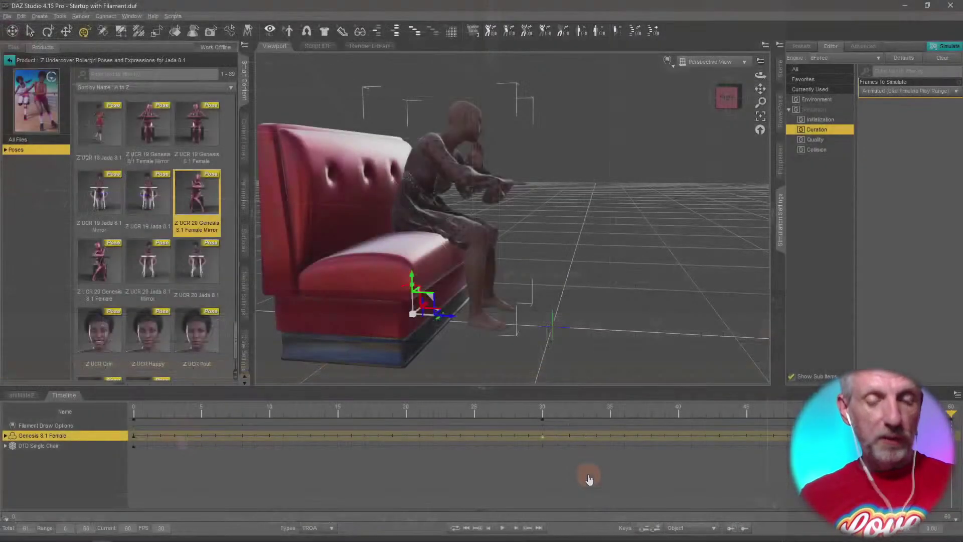
Expand the Genesis 8.1 Female's properties down to Translation, examine the individual keys at frame 30, and collapse the figure again.
{"action": "left_click", "coordinate": [5, 435]}
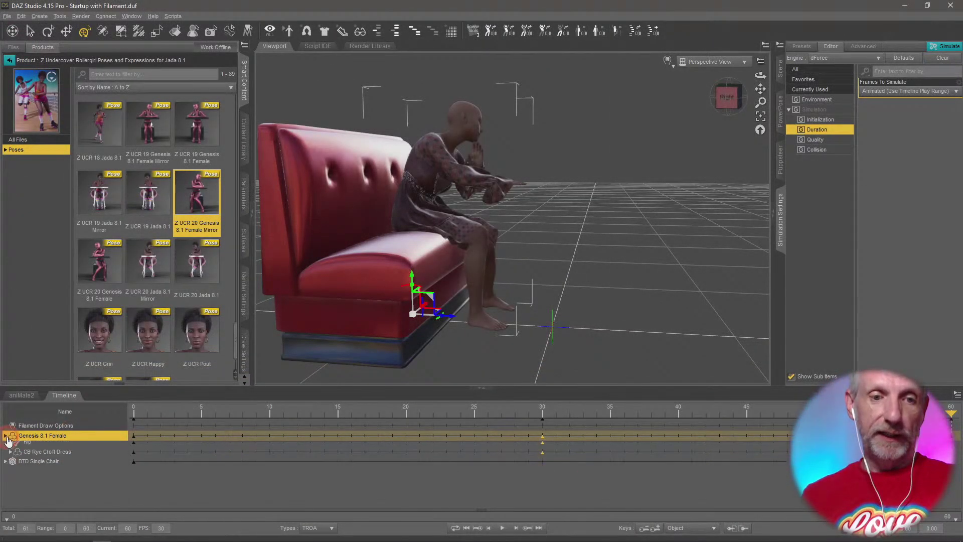
{"action": "left_click_drag", "start_coordinate": [343, 388], "coordinate": [364, 184]}
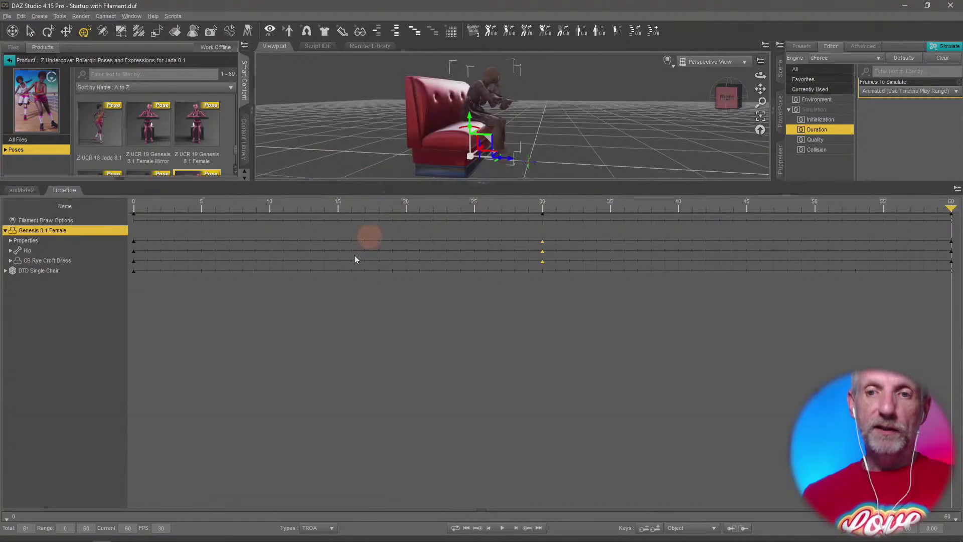
{"action": "left_click", "coordinate": [10, 241]}
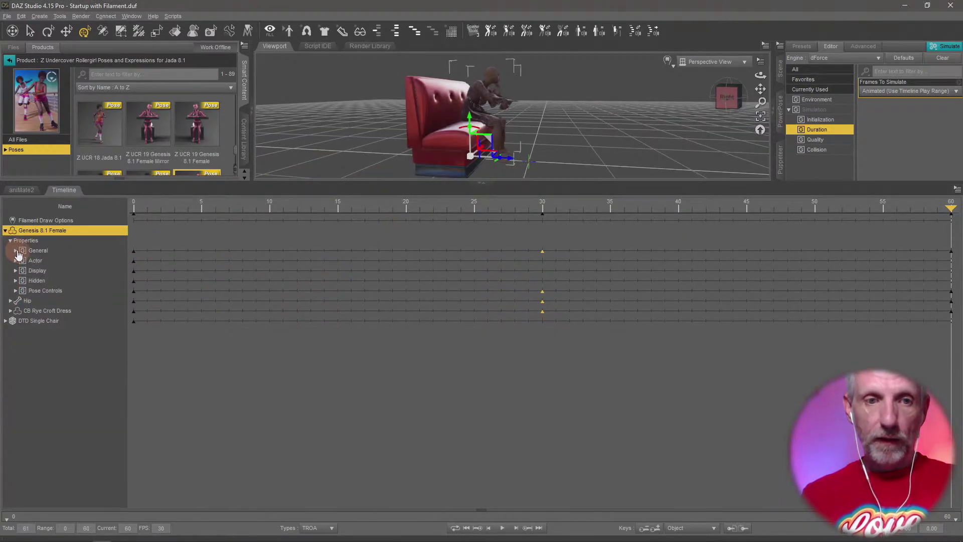
{"action": "left_click", "coordinate": [16, 251]}
{"action": "left_click", "coordinate": [21, 261]}
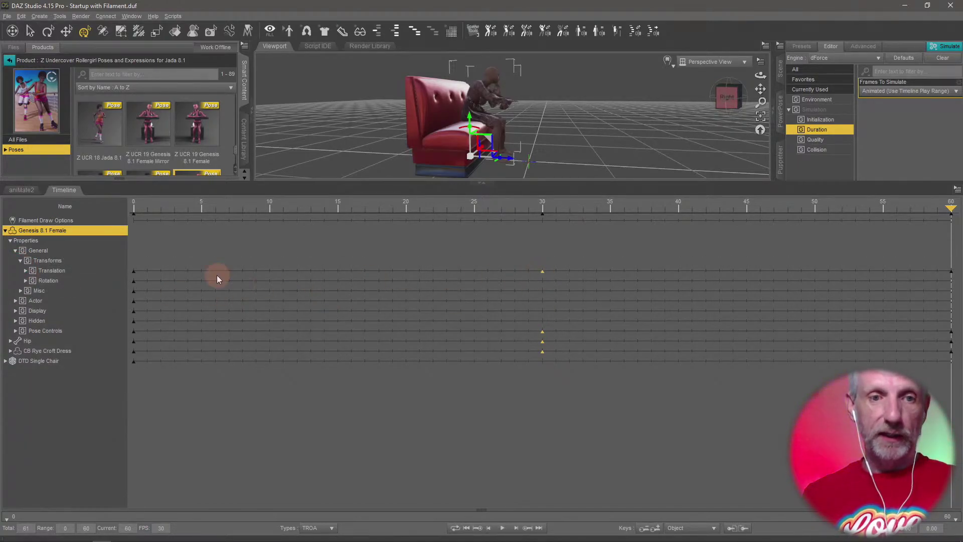
{"action": "left_click", "coordinate": [25, 271]}
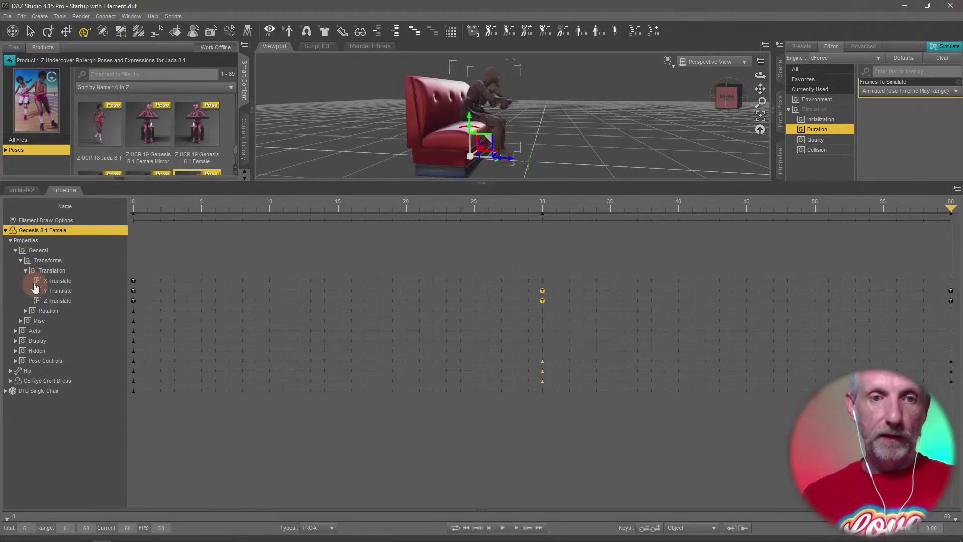
{"action": "left_click_drag", "start_coordinate": [558, 278], "coordinate": [518, 316]}
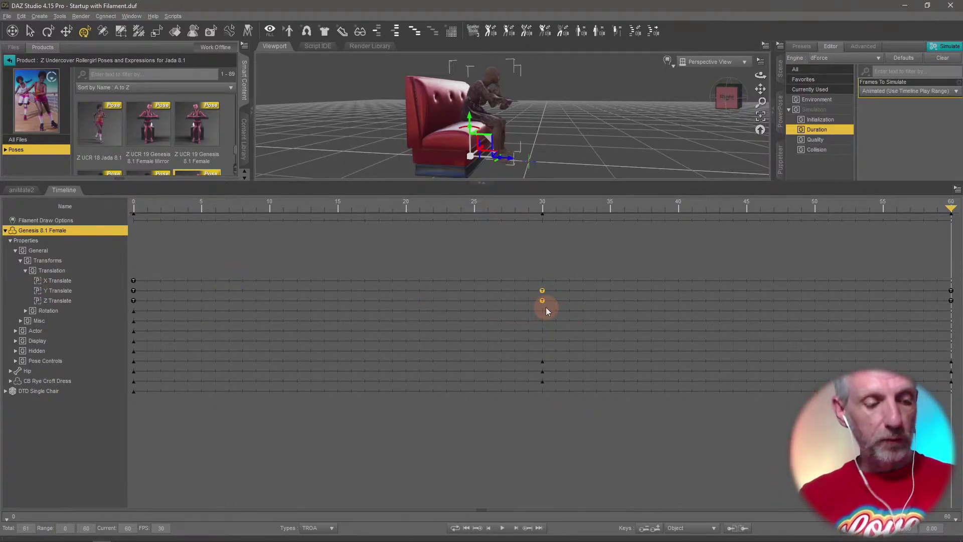
{"action": "left_click_drag", "start_coordinate": [571, 183], "coordinate": [580, 323]}
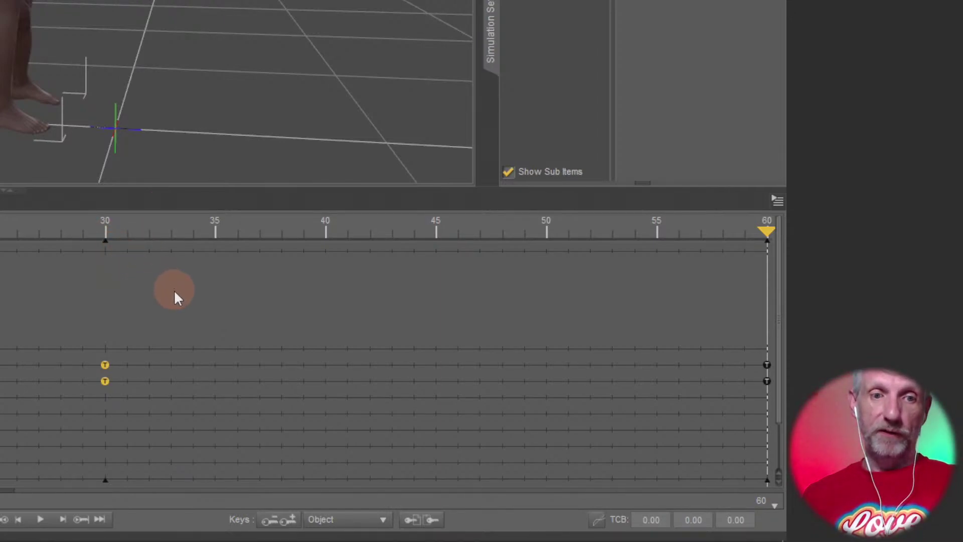
{"action": "left_click", "coordinate": [0, 267]}
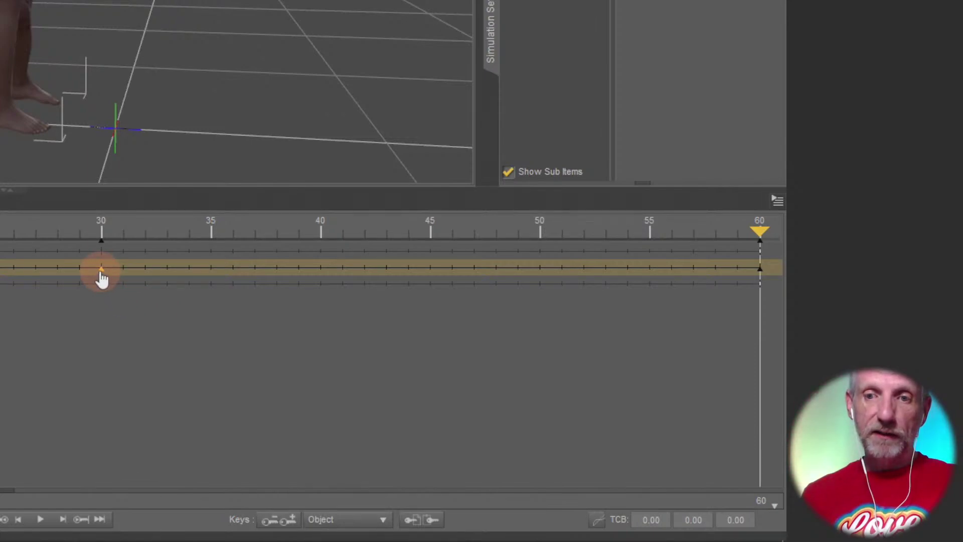
Delete all of the Genesis 8.1 Female's keys at frame 30, including those left after the first deletion.
{"action": "right_click", "coordinate": [100, 271]}
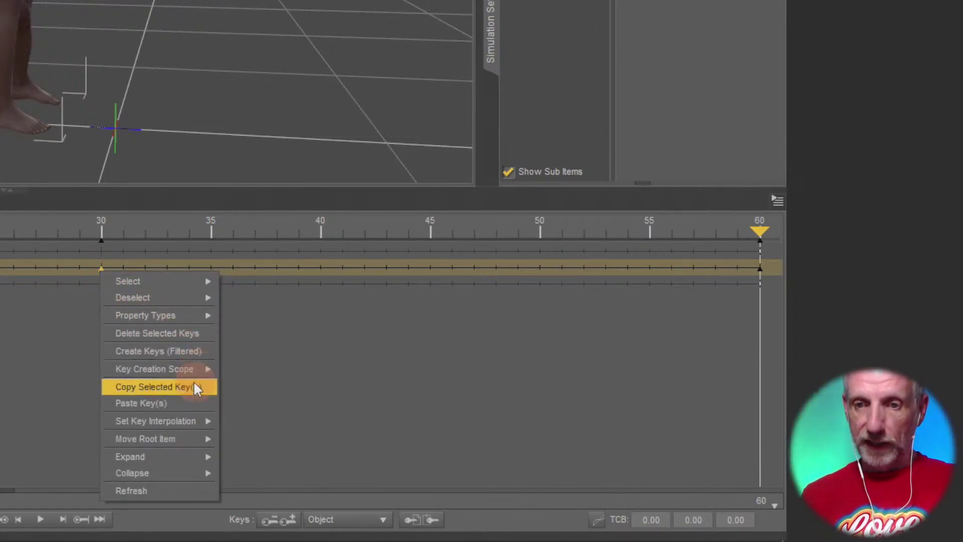
{"action": "left_click", "coordinate": [192, 335]}
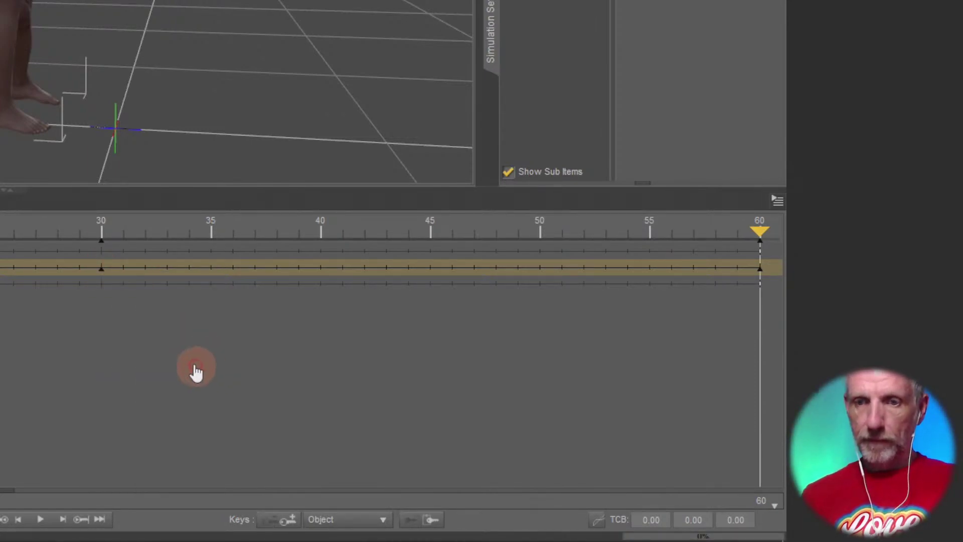
{"action": "left_click_drag", "start_coordinate": [82, 259], "coordinate": [97, 269]}
{"action": "left_click", "coordinate": [136, 300]}
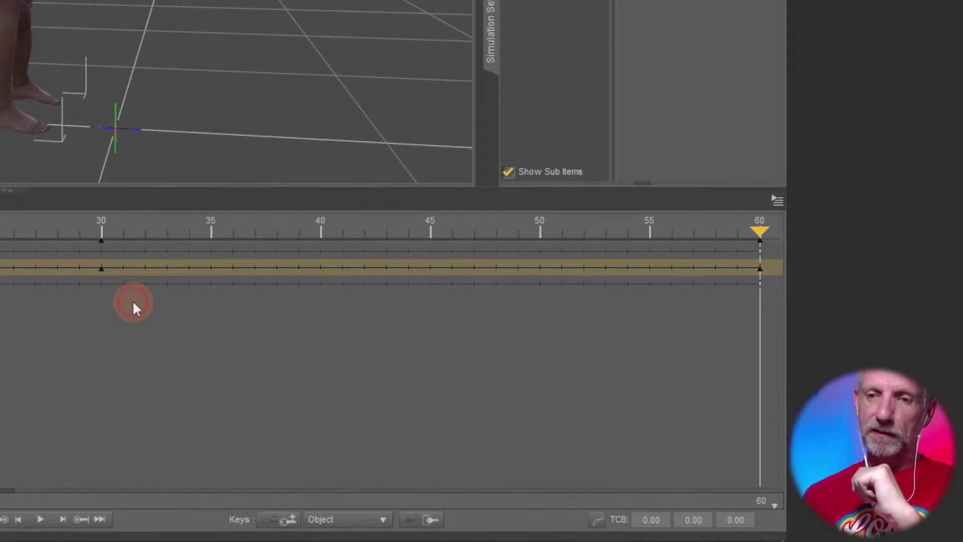
{"action": "left_click", "coordinate": [326, 232]}
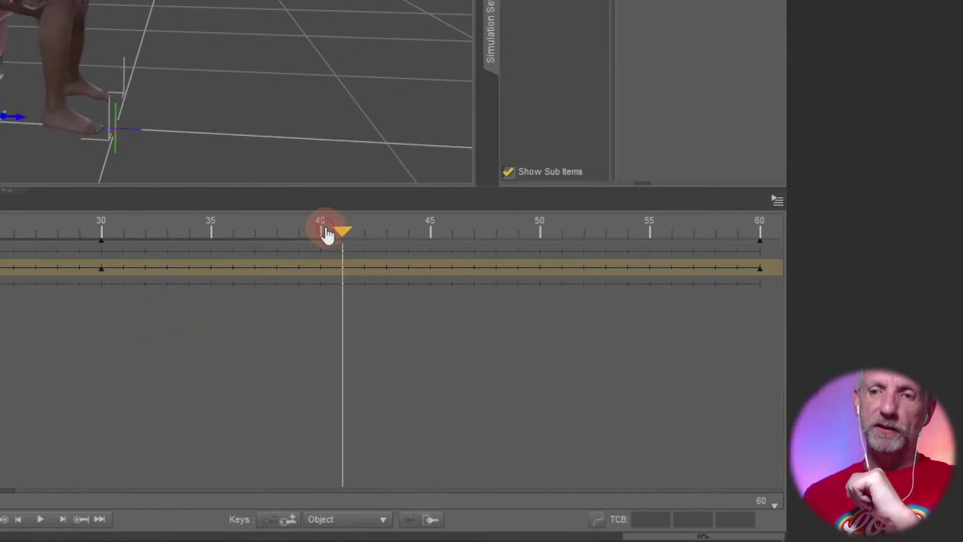
{"action": "left_click_drag", "start_coordinate": [164, 269], "coordinate": [45, 302]}
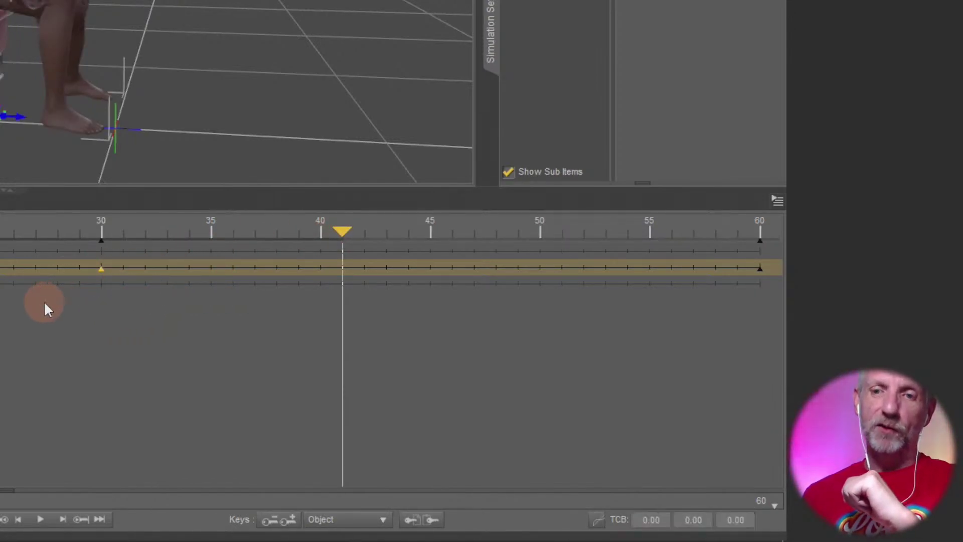
{"action": "right_click", "coordinate": [100, 271]}
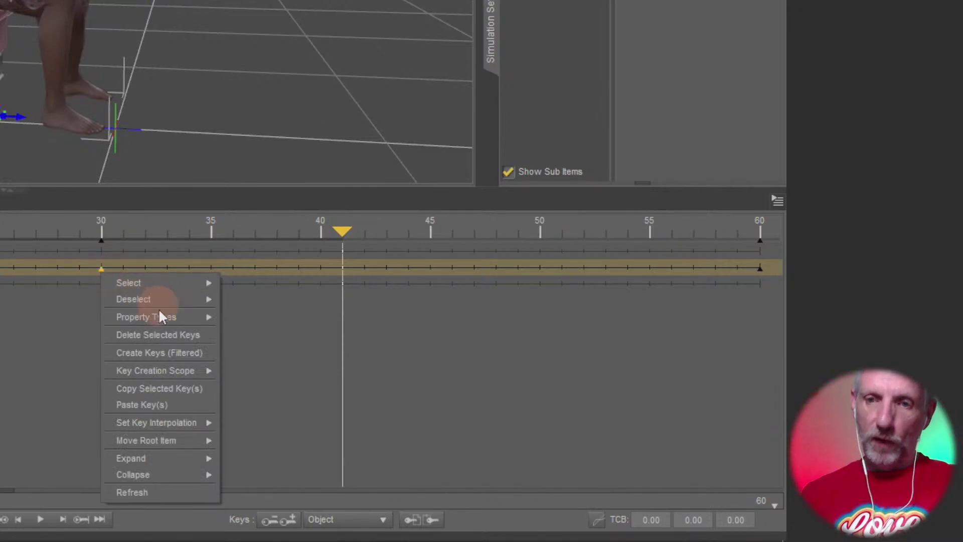
{"action": "left_click", "coordinate": [199, 336]}
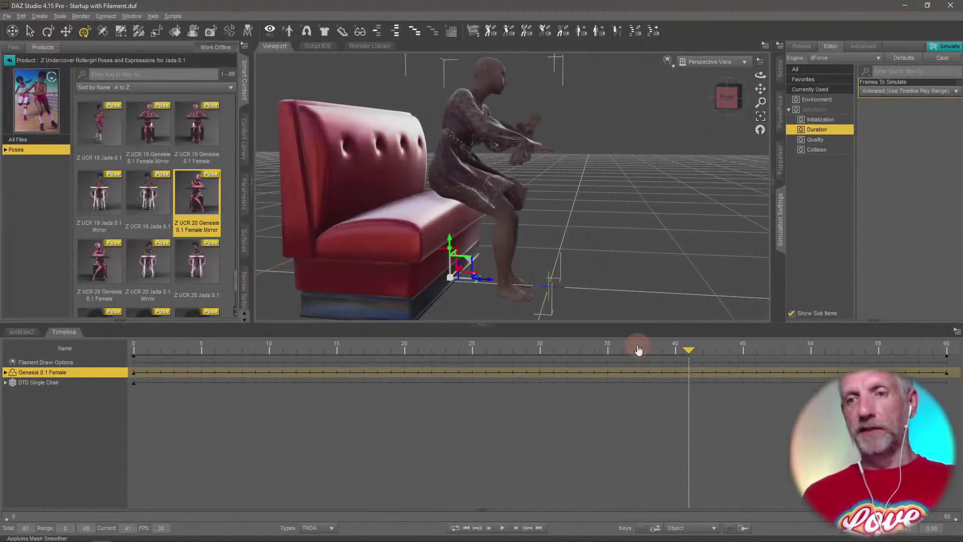
Return the playhead to frame 0 and run the dForce simulation over the animated timeline range.
{"action": "left_click_drag", "start_coordinate": [645, 327], "coordinate": [17, 441]}
{"action": "middle_click_drag", "start_coordinate": [400, 330], "coordinate": [401, 332]}
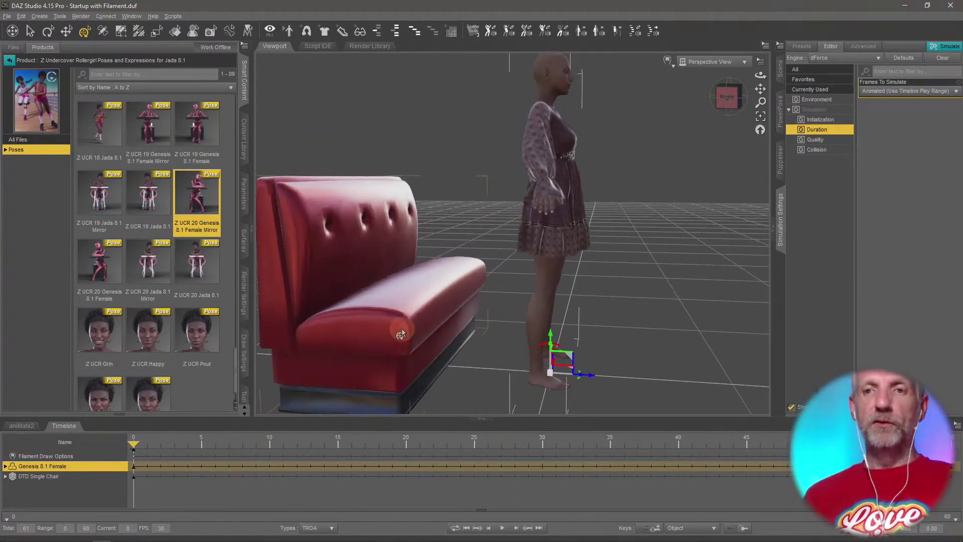
{"action": "scroll", "coordinate": [400, 331], "scroll_direction": "down", "scroll_amount": 3}
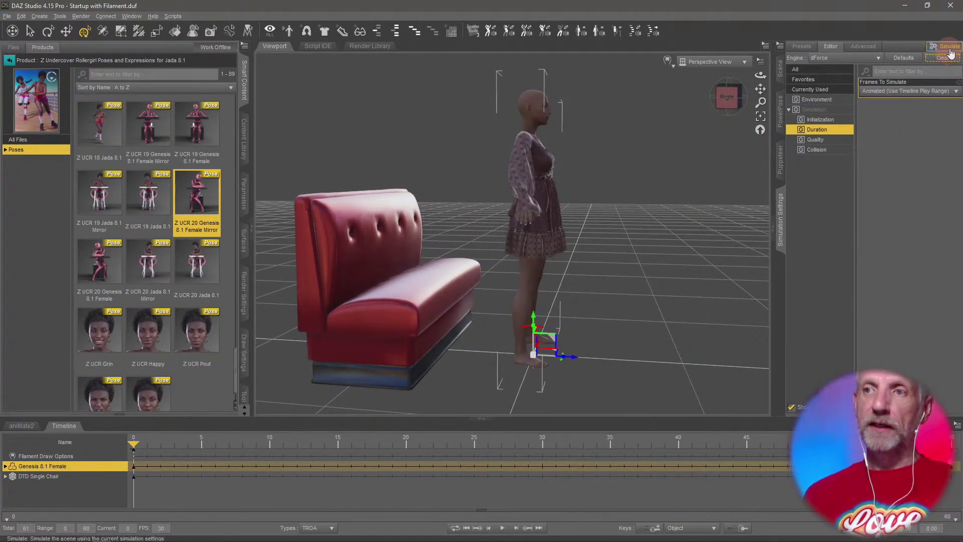
{"action": "left_click", "coordinate": [951, 50]}
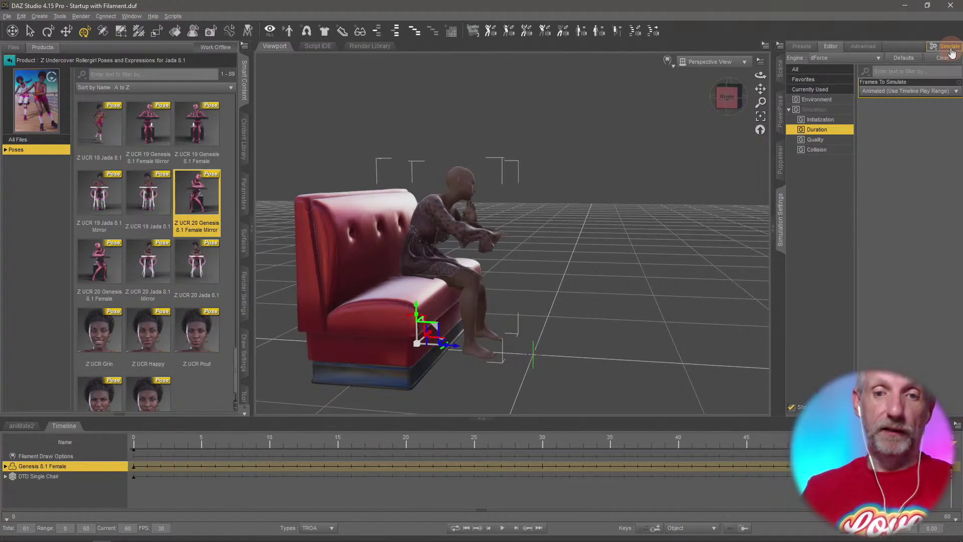
Examine the simulated dress on the seated Genesis 8.1 Female up close from the side and front.
{"action": "scroll", "coordinate": [495, 245], "scroll_direction": "up", "scroll_amount": 5}
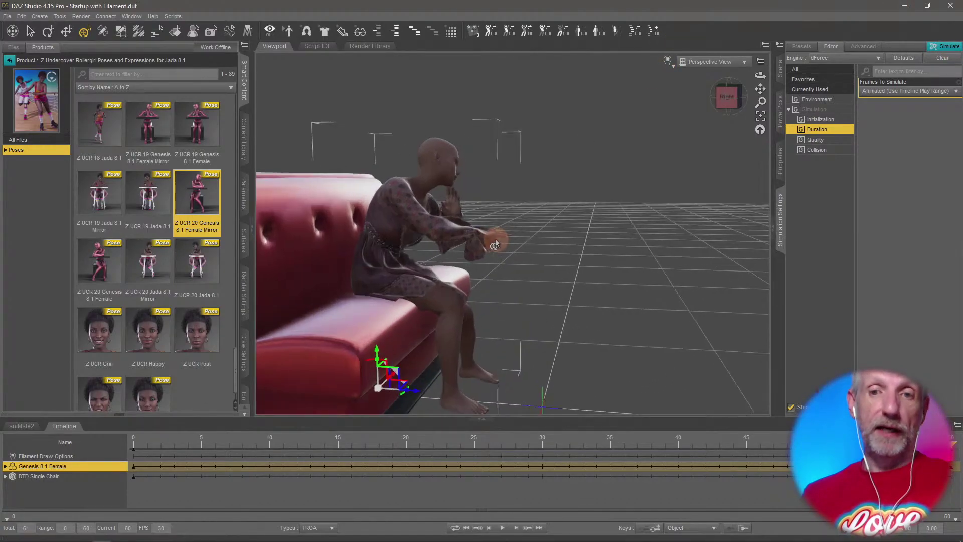
{"action": "scroll", "coordinate": [494, 246], "scroll_direction": "up", "scroll_amount": 5}
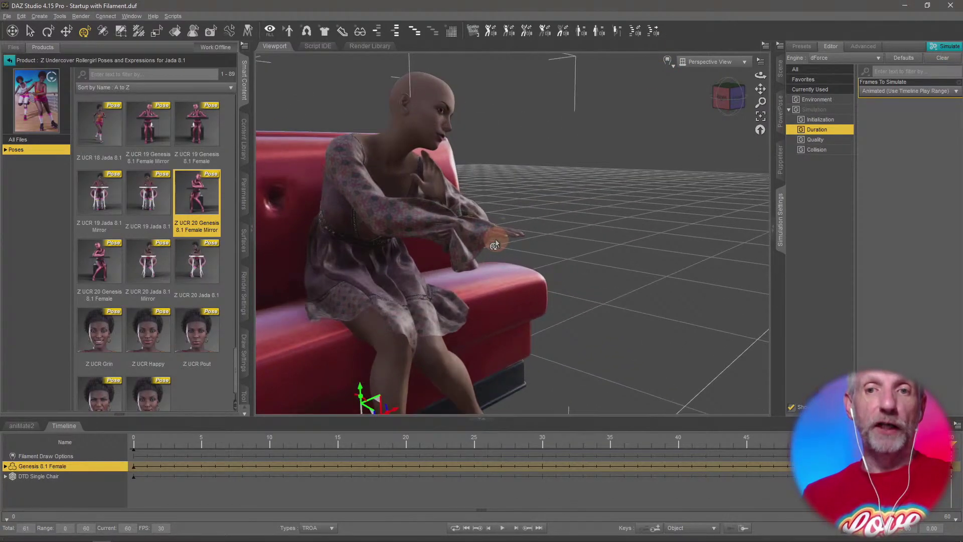
{"action": "left_click_drag", "start_coordinate": [495, 245], "coordinate": [516, 259], "text": "alt"}
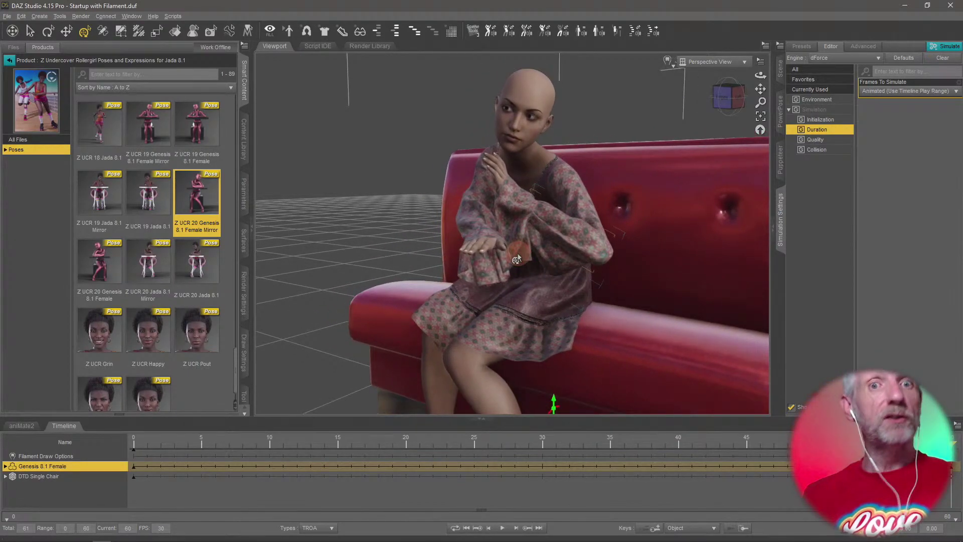
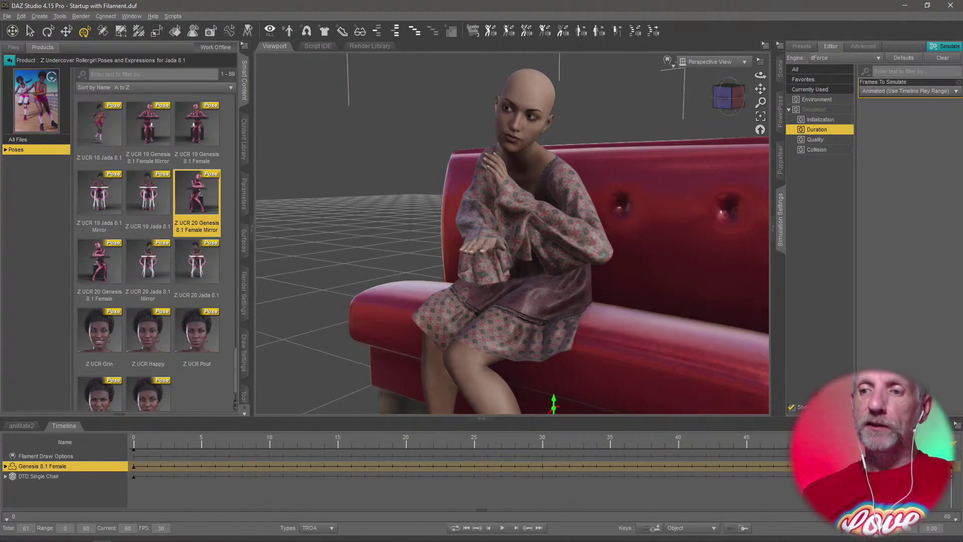
Return the playhead to frame 0, hide the CB Rye Croft Dress, and enlarge the viewport.
{"action": "left_click_drag", "start_coordinate": [951, 441], "coordinate": [39, 426]}
{"action": "middle_click_drag", "start_coordinate": [371, 317], "coordinate": [372, 276]}
{"action": "scroll", "coordinate": [371, 314], "scroll_direction": "down", "scroll_amount": 5}
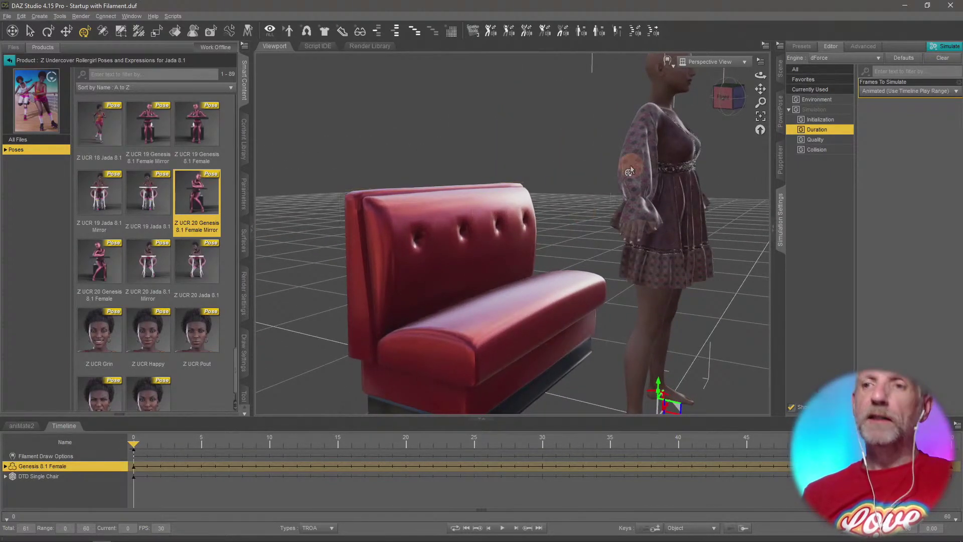
{"action": "left_click", "coordinate": [780, 69]}
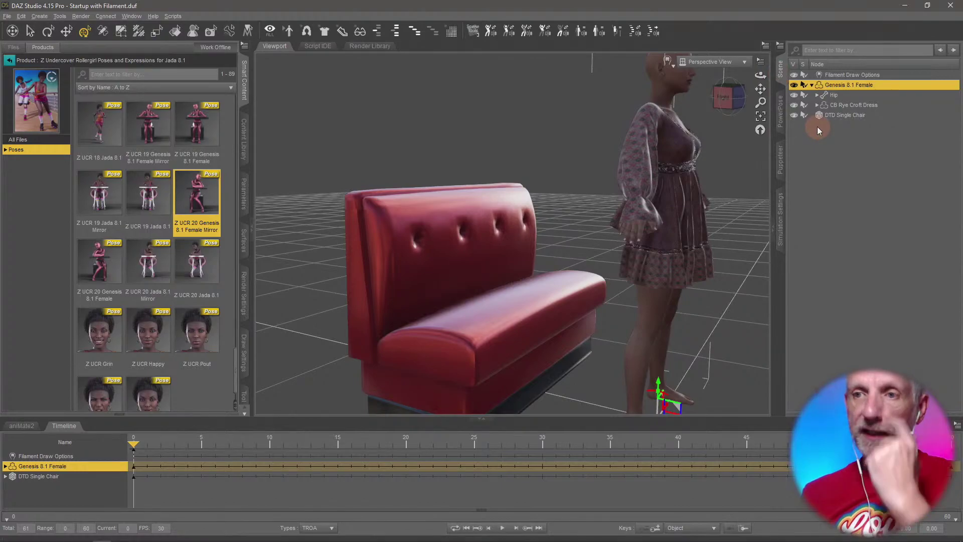
{"action": "left_click", "coordinate": [794, 105]}
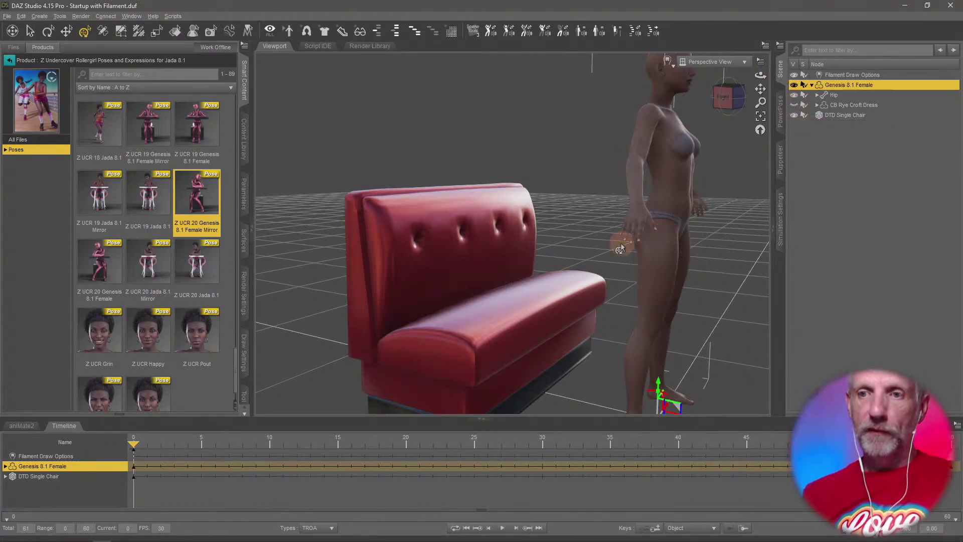
{"action": "mouse_move", "coordinate": [622, 244]}
{"action": "middle_mouse_down"}
{"action": "mouse_move", "coordinate": [564, 243]}
{"action": "mouse_move", "coordinate": [625, 243]}
{"action": "middle_mouse_up"}
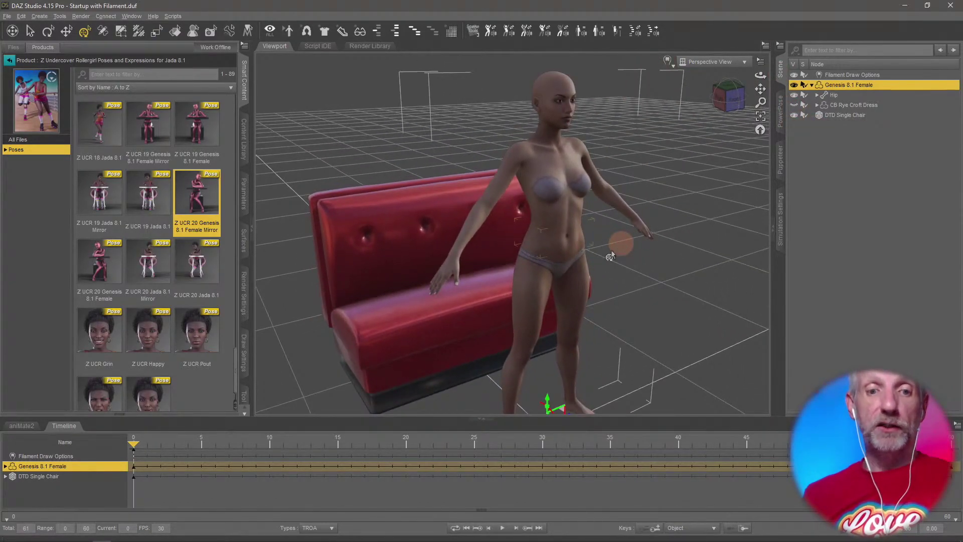
{"action": "left_click_drag", "start_coordinate": [423, 414], "coordinate": [421, 454]}
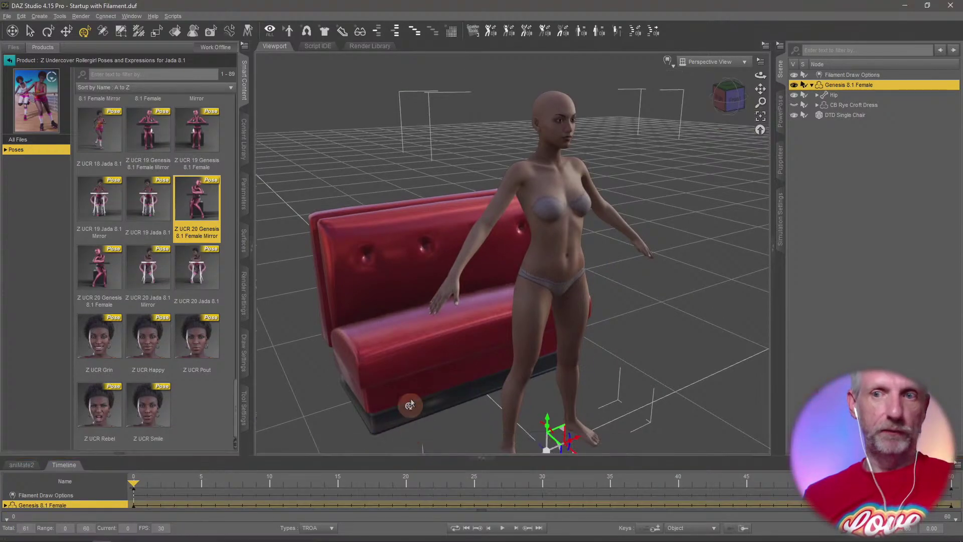
Add a smoothing modifier to the DTD Single Chair's geometry.
{"action": "scroll", "coordinate": [417, 396], "scroll_direction": "up", "scroll_amount": 3}
{"action": "scroll", "coordinate": [459, 321], "scroll_direction": "up", "scroll_amount": 4}
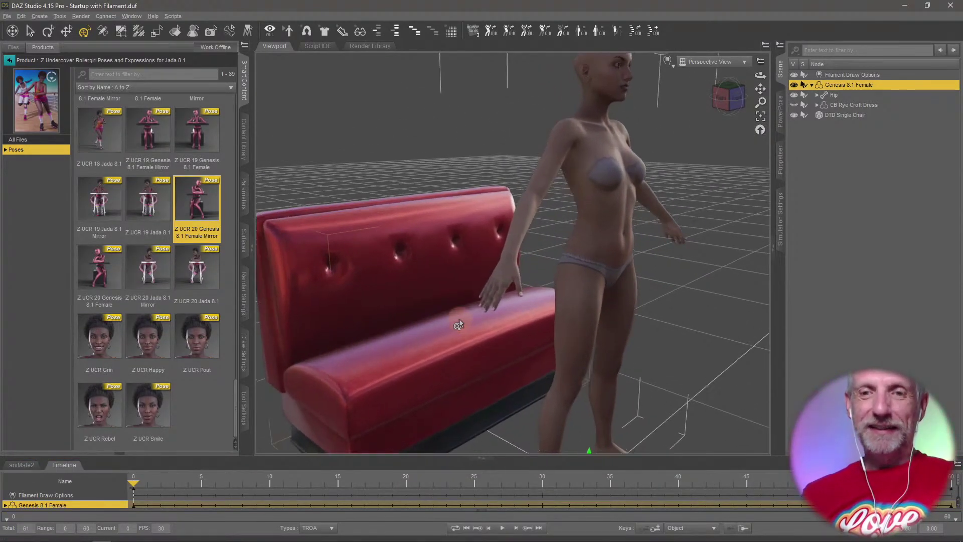
{"action": "scroll", "coordinate": [459, 321], "scroll_direction": "down", "scroll_amount": 4}
{"action": "middle_click_drag", "start_coordinate": [459, 321], "coordinate": [483, 308]}
{"action": "scroll", "coordinate": [459, 321], "scroll_direction": "up", "scroll_amount": 4}
{"action": "scroll", "coordinate": [458, 319], "scroll_direction": "down", "scroll_amount": 4}
{"action": "scroll", "coordinate": [482, 307], "scroll_direction": "up", "scroll_amount": 4}
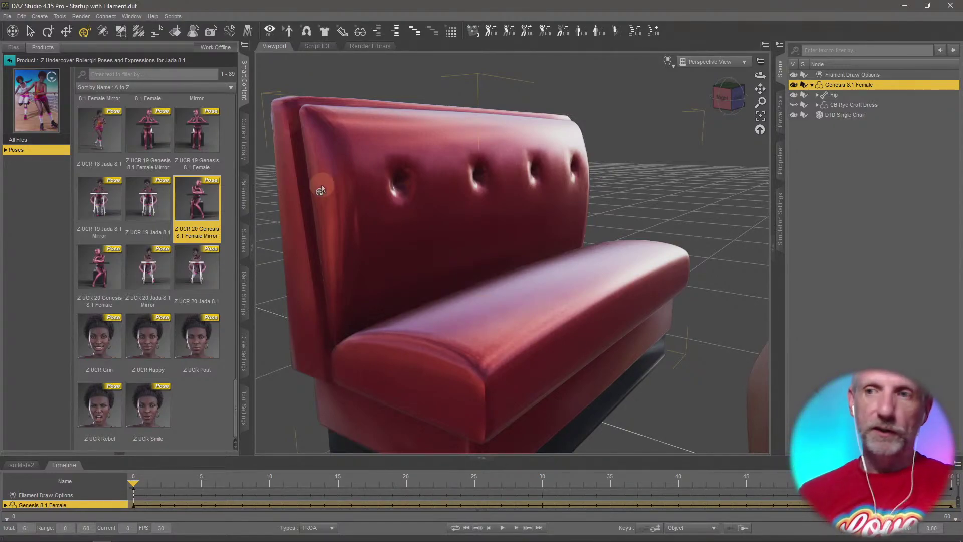
{"action": "left_click", "coordinate": [845, 116]}
{"action": "left_click", "coordinate": [26, 16]}
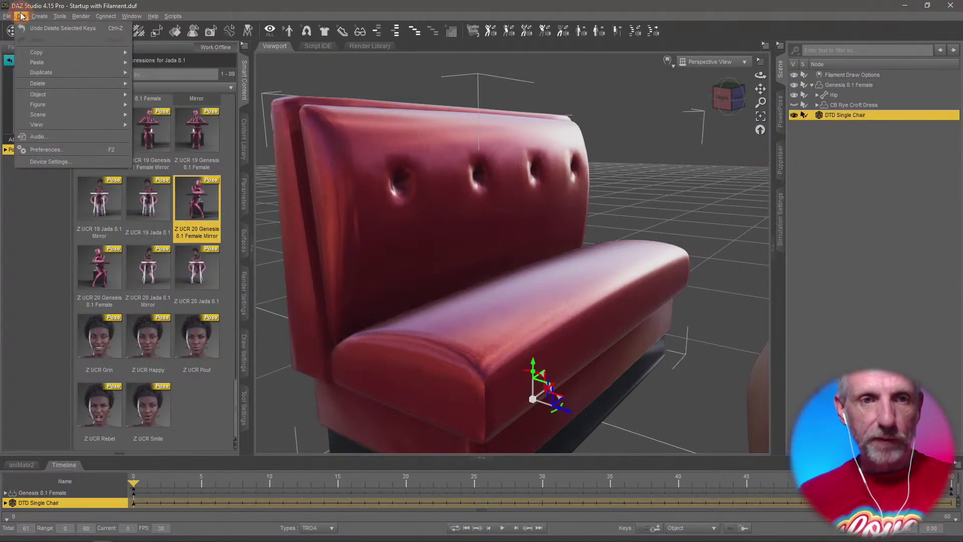
{"action": "mouse_move", "coordinate": [70, 94]}
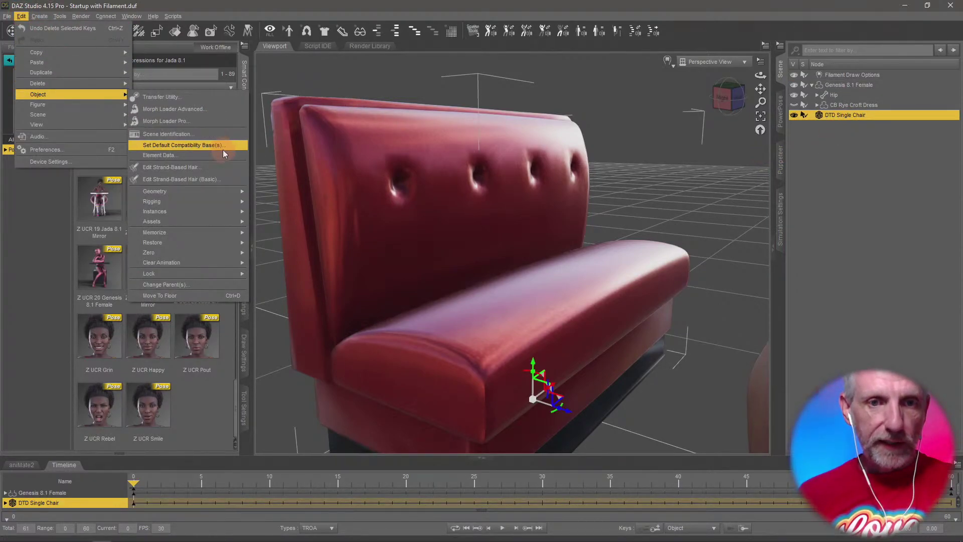
{"action": "mouse_move", "coordinate": [223, 191]}
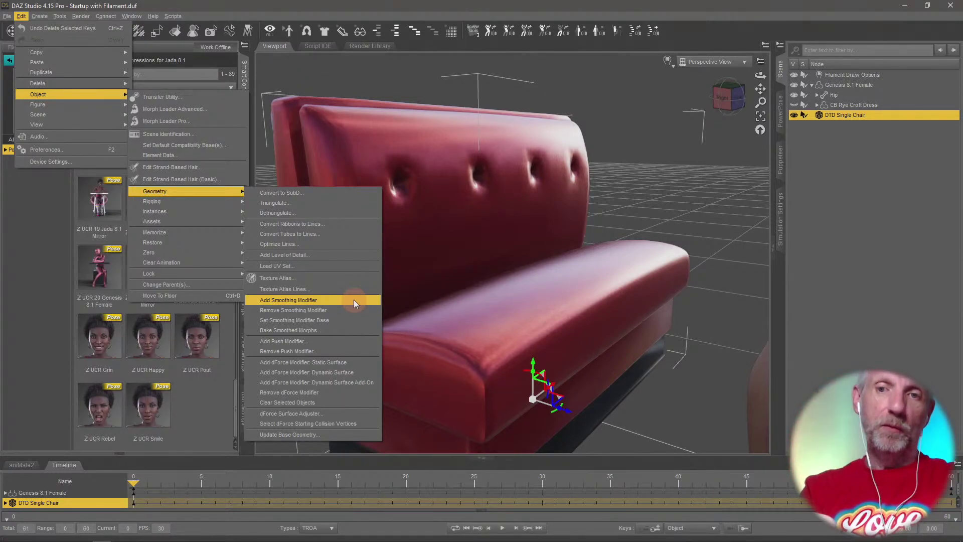
{"action": "left_click", "coordinate": [353, 299]}
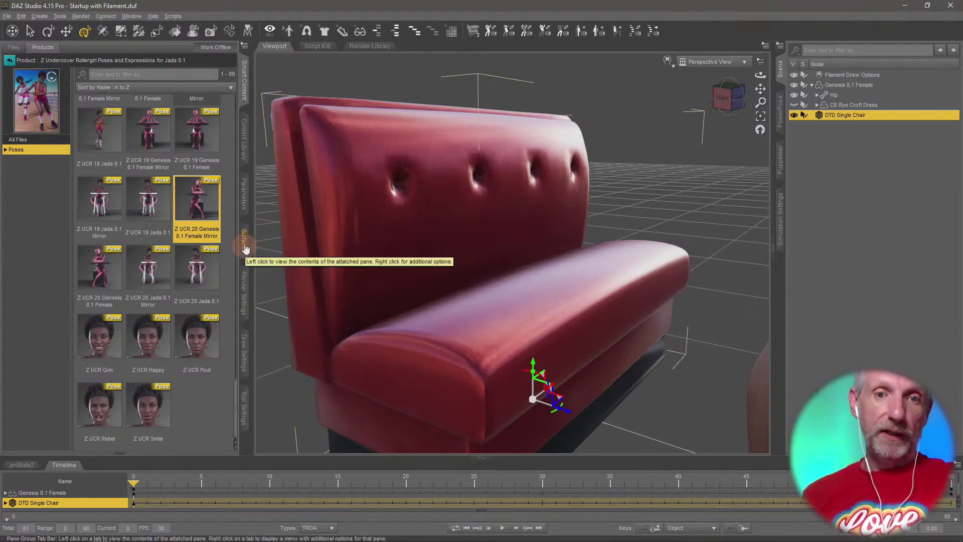
Set the DTD Single Chair's mesh smoothing collision item to Genesis 8.1 Female.
{"action": "left_click", "coordinate": [245, 201]}
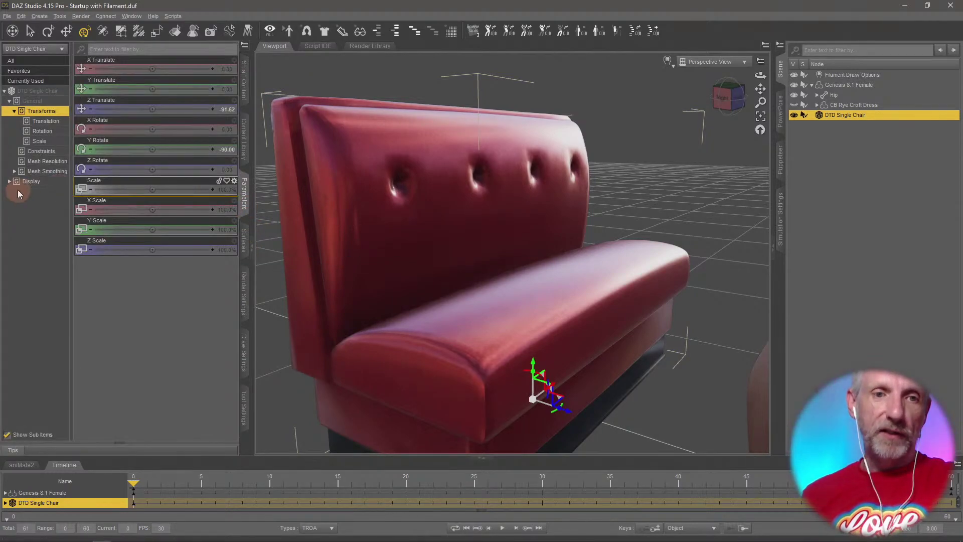
{"action": "left_click", "coordinate": [50, 172]}
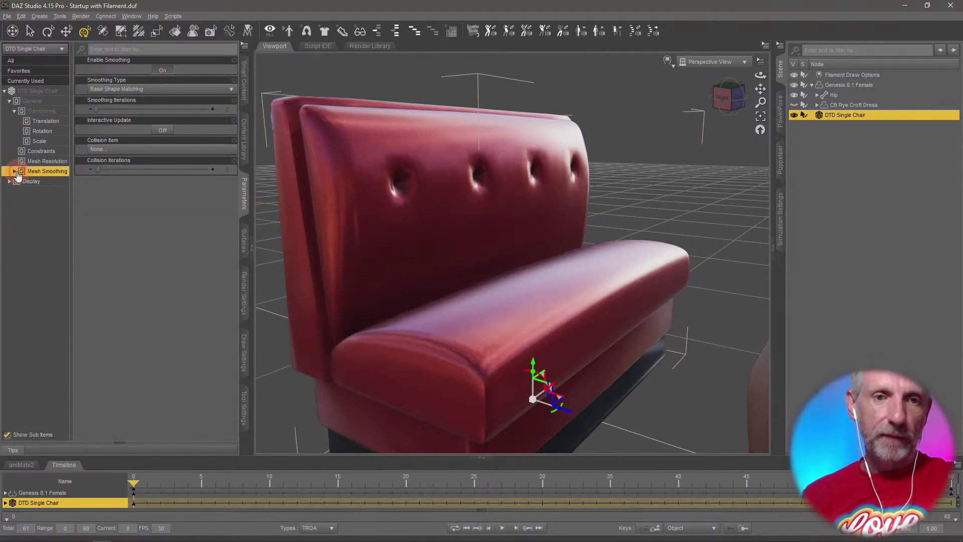
{"action": "left_click", "coordinate": [14, 111]}
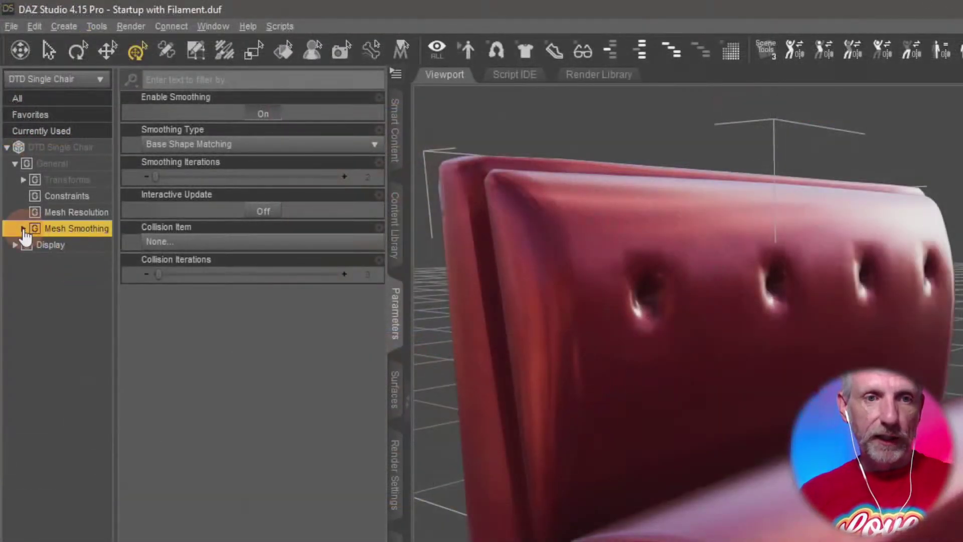
{"action": "left_click", "coordinate": [14, 141]}
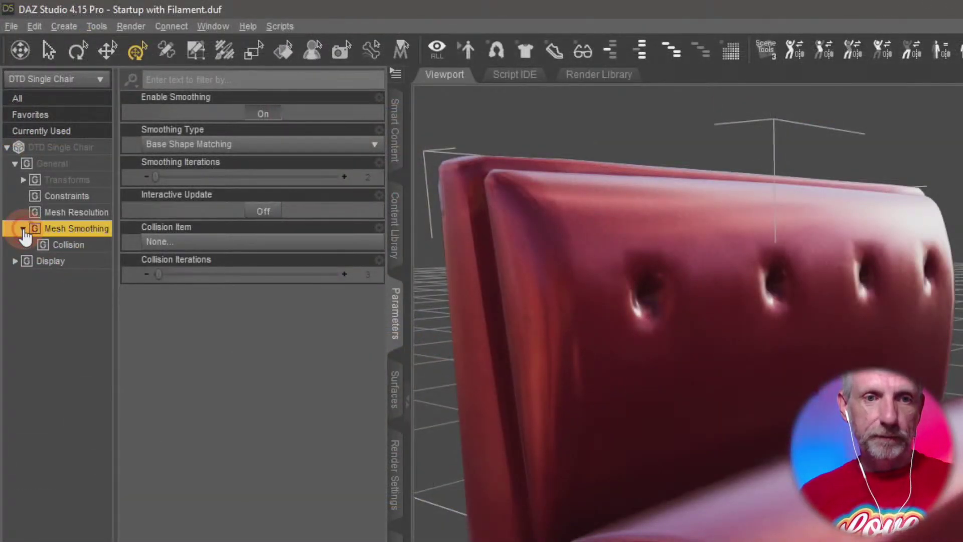
{"action": "left_click", "coordinate": [95, 249]}
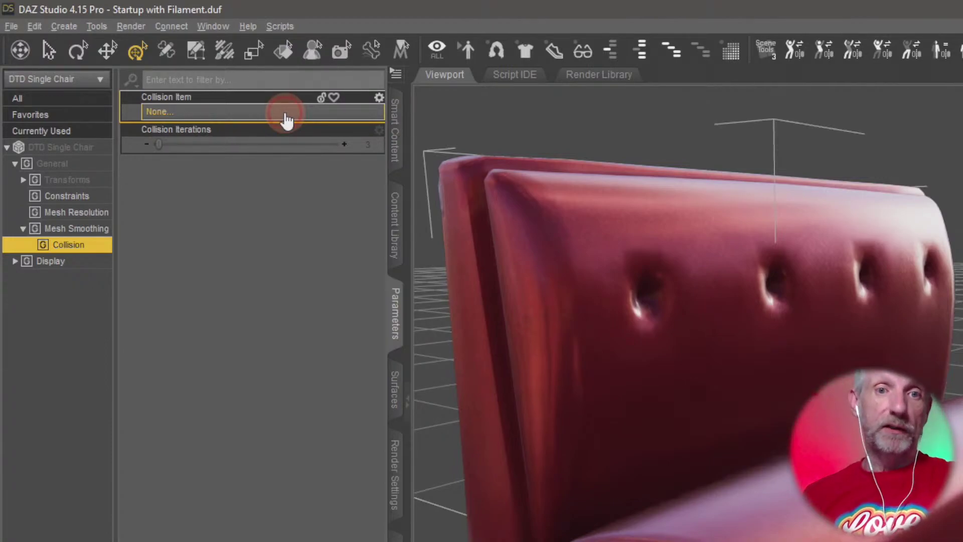
{"action": "left_click", "coordinate": [287, 120]}
{"action": "left_click", "coordinate": [310, 174]}
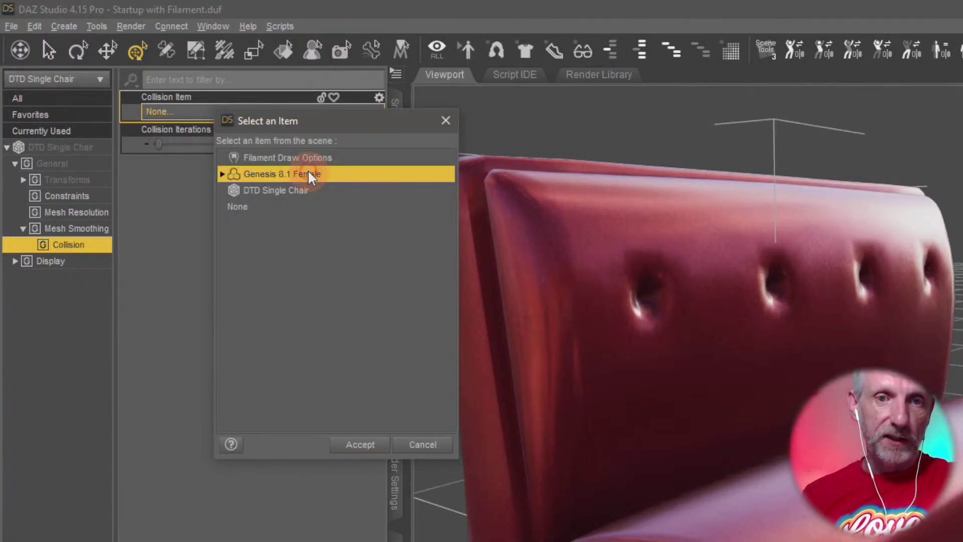
{"action": "left_click", "coordinate": [359, 445]}
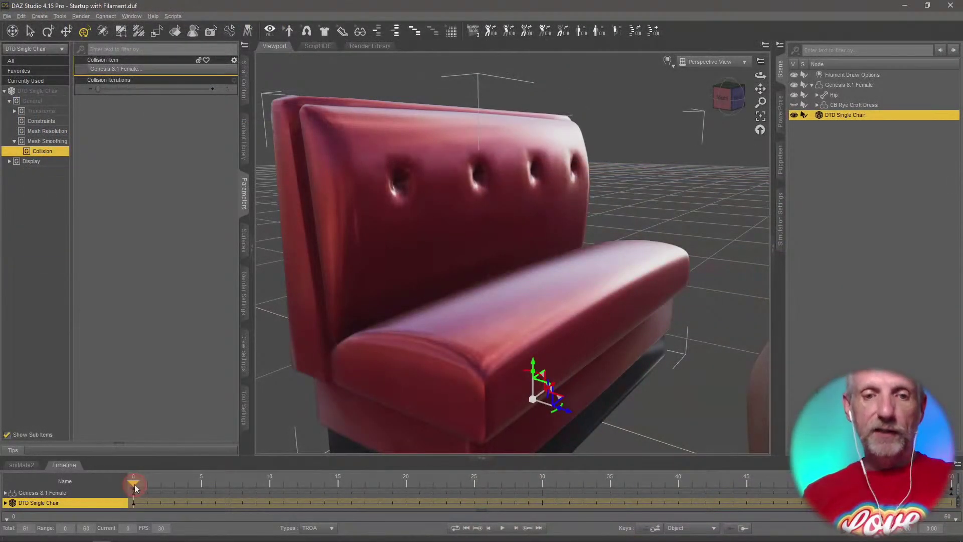
Move the playhead to frame 60 and examine how the seat cushion deforms under the seated figure.
{"action": "left_click_drag", "start_coordinate": [134, 483], "coordinate": [869, 515]}
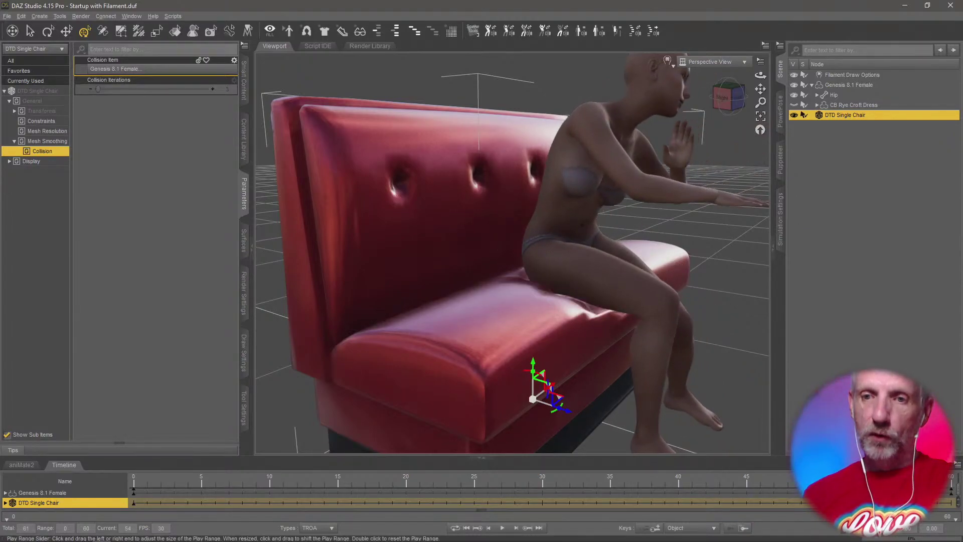
{"action": "scroll", "coordinate": [611, 288], "scroll_direction": "up", "scroll_amount": 3}
{"action": "scroll", "coordinate": [611, 288], "scroll_direction": "down", "scroll_amount": 5}
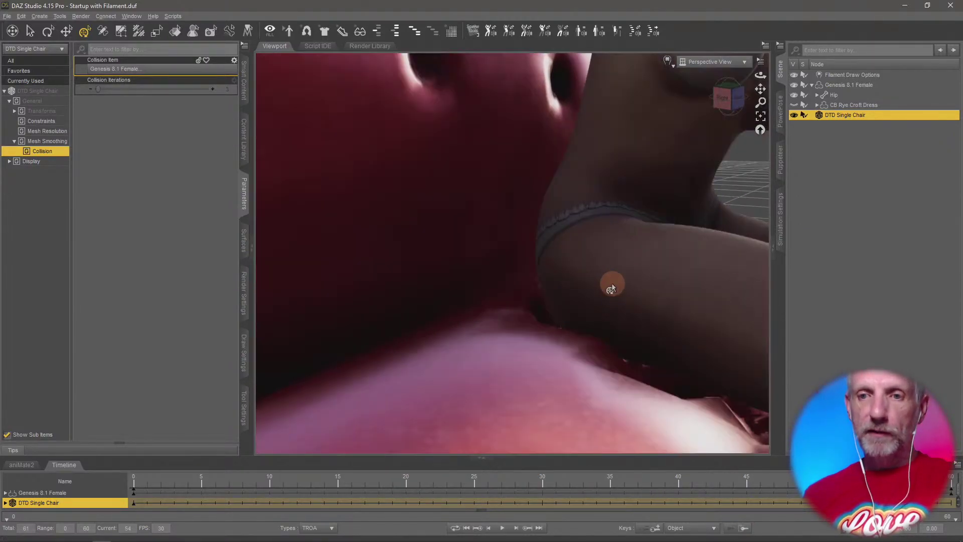
{"action": "left_click_drag", "start_coordinate": [607, 284], "coordinate": [612, 279], "text": "alt"}
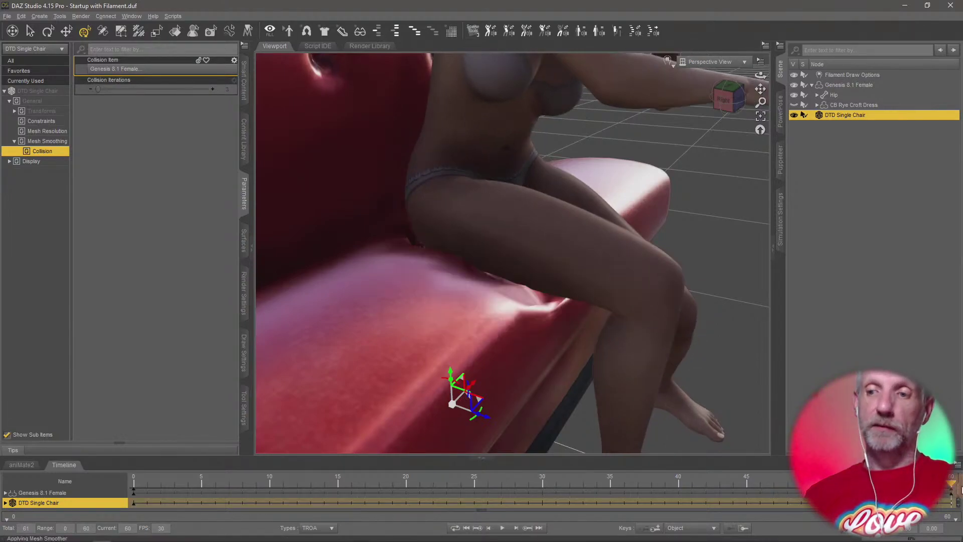
{"action": "left_click_drag", "start_coordinate": [727, 366], "coordinate": [581, 308], "text": "alt"}
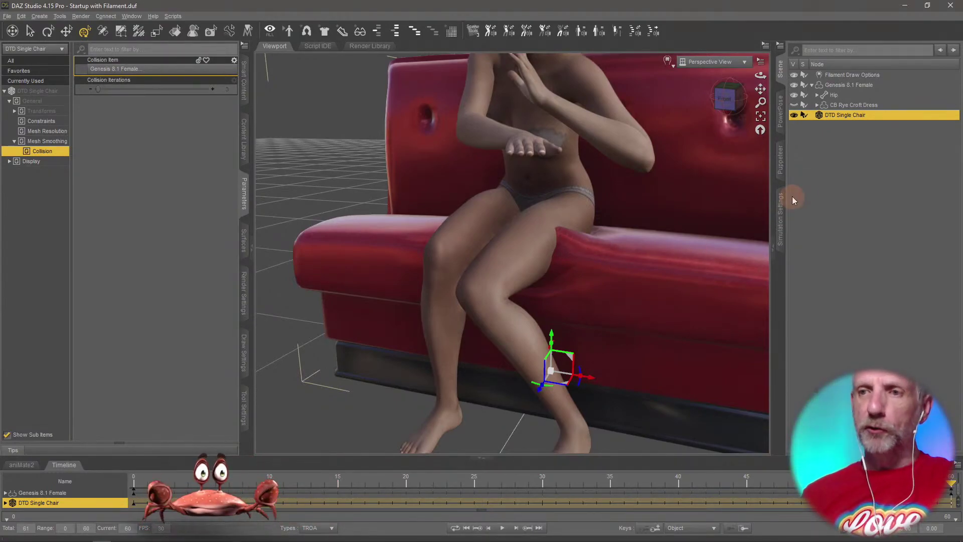
Raise the Genesis 8.1 Female slightly above the seat at frame 60, to a Y Translate of 4.91.
{"action": "left_click", "coordinate": [859, 85]}
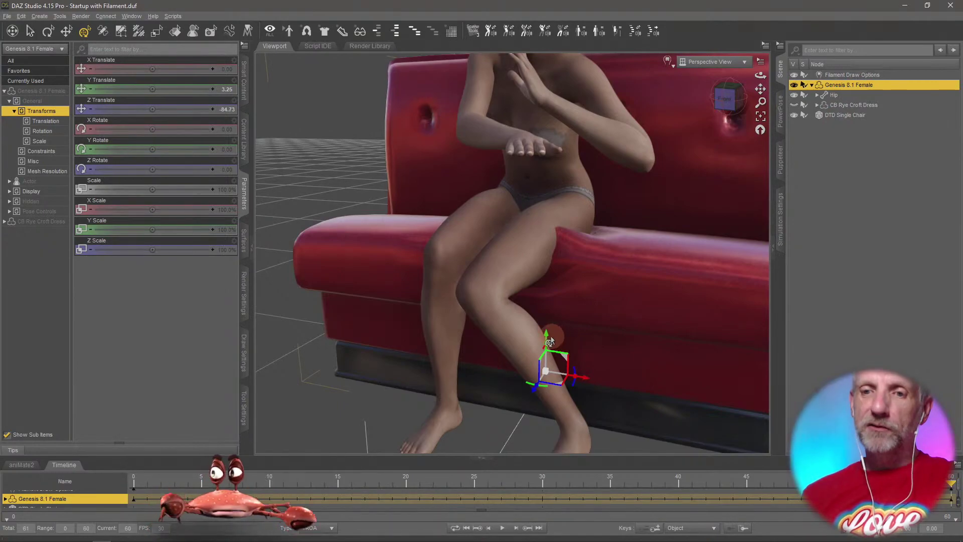
{"action": "left_click_drag", "start_coordinate": [546, 337], "coordinate": [545, 332]}
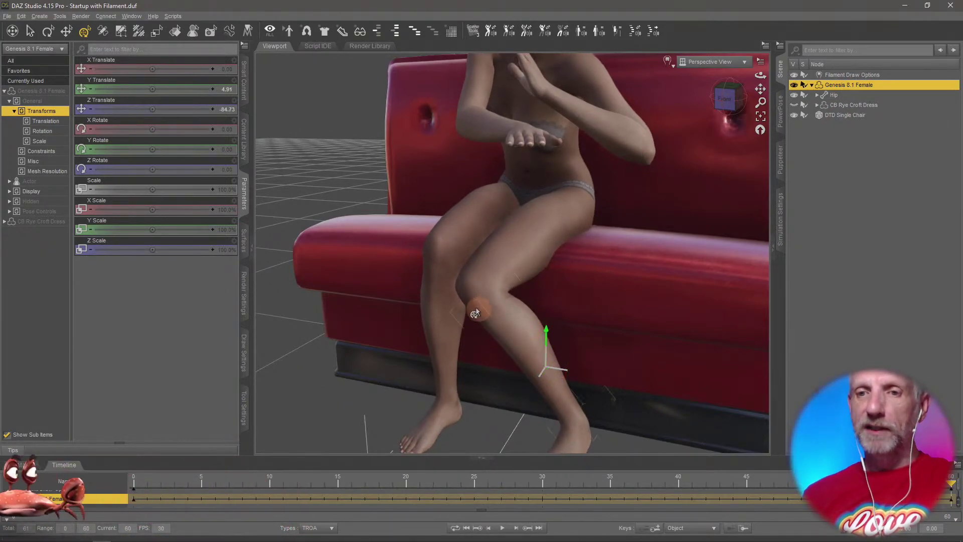
{"action": "middle_click_drag", "start_coordinate": [476, 308], "coordinate": [501, 323]}
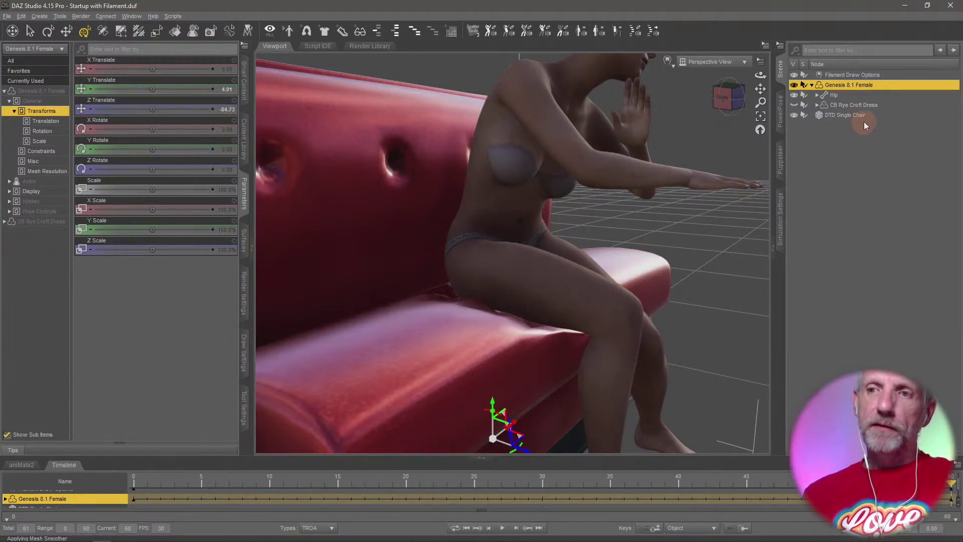
Set the DTD Single Chair's collision iterations to 10 and check the cushion around the figure's thighs.
{"action": "left_click", "coordinate": [853, 115]}
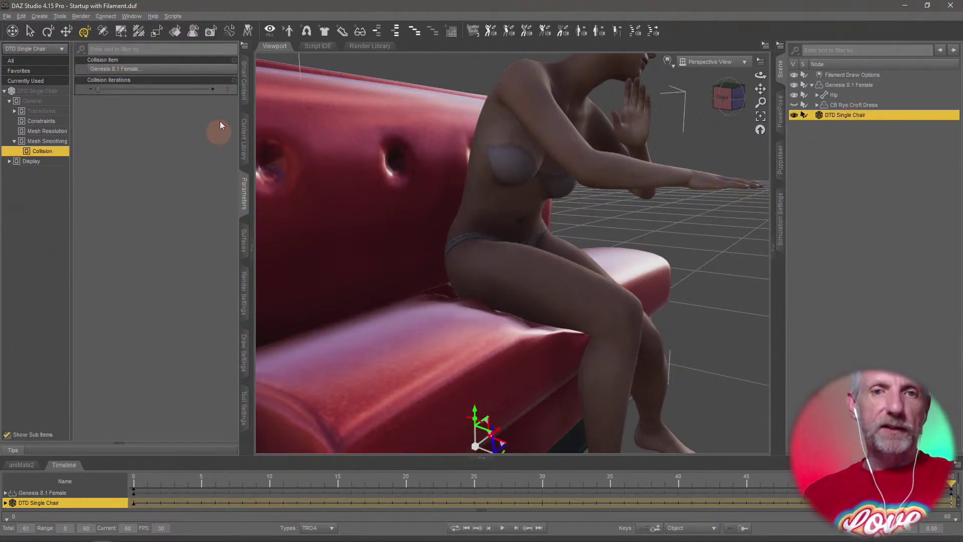
{"action": "left_click", "coordinate": [228, 92]}
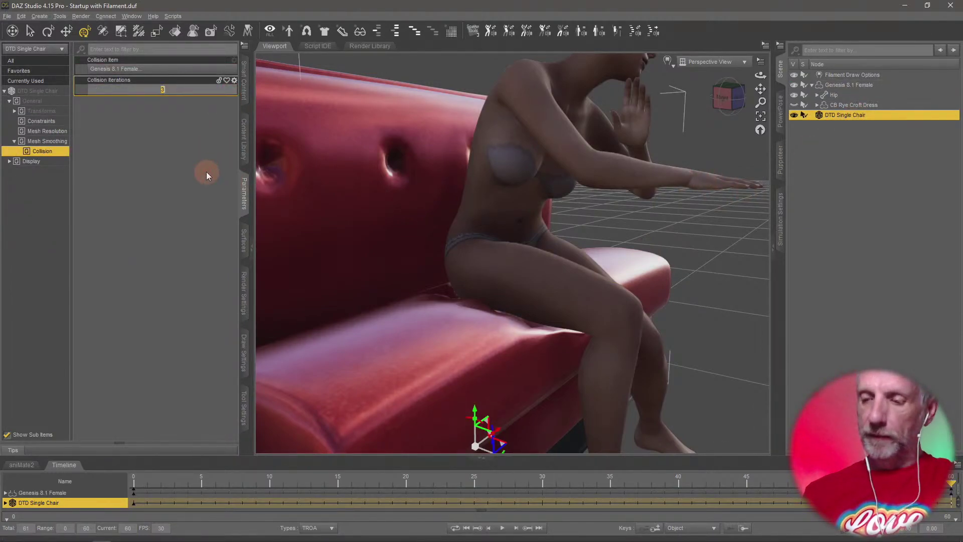
{"action": "type", "text": "10"}
{"action": "key", "text": "Return"}
{"action": "middle_click_drag", "start_coordinate": [477, 316], "coordinate": [486, 317]}
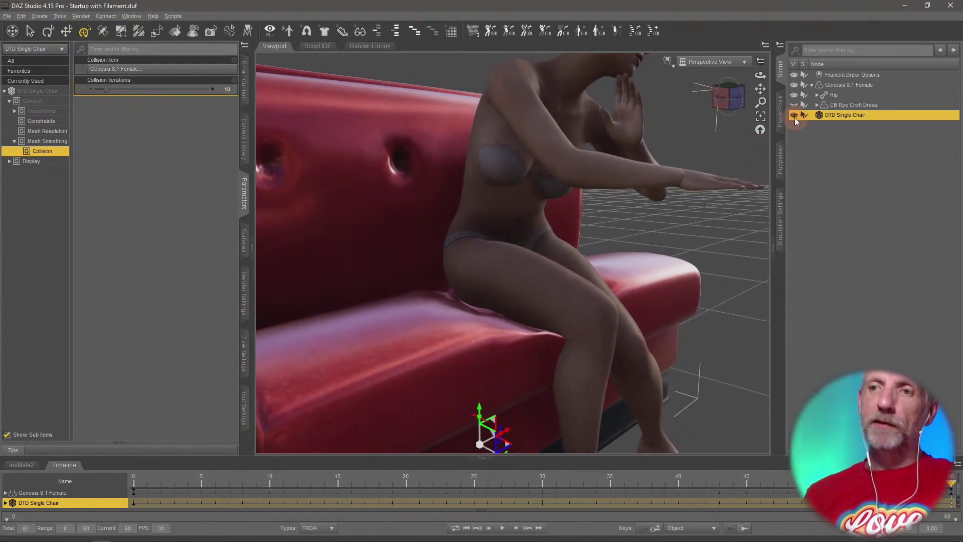
Hide the Genesis 8.1 Female, inspect the dent in the bench seat, and select the hidden figure.
{"action": "left_click", "coordinate": [794, 85]}
{"action": "middle_click_drag", "start_coordinate": [695, 232], "coordinate": [694, 232]}
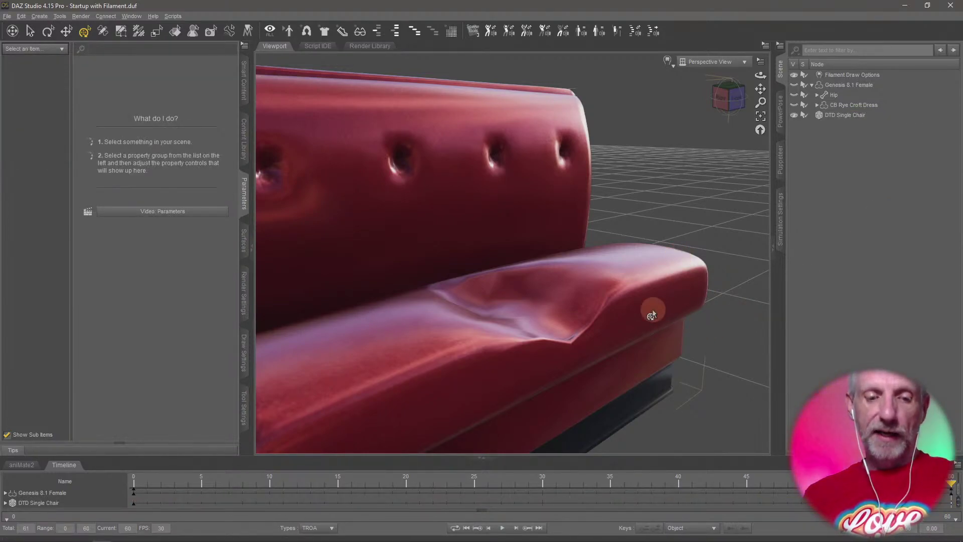
{"action": "middle_click_drag", "start_coordinate": [652, 311], "coordinate": [653, 310]}
{"action": "scroll", "coordinate": [653, 309], "scroll_direction": "down", "scroll_amount": 5}
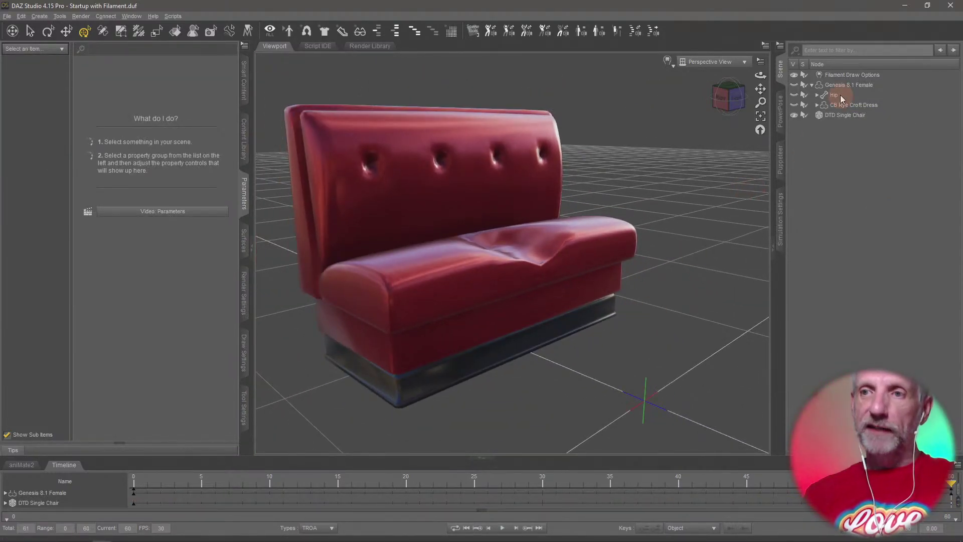
{"action": "left_click", "coordinate": [846, 86]}
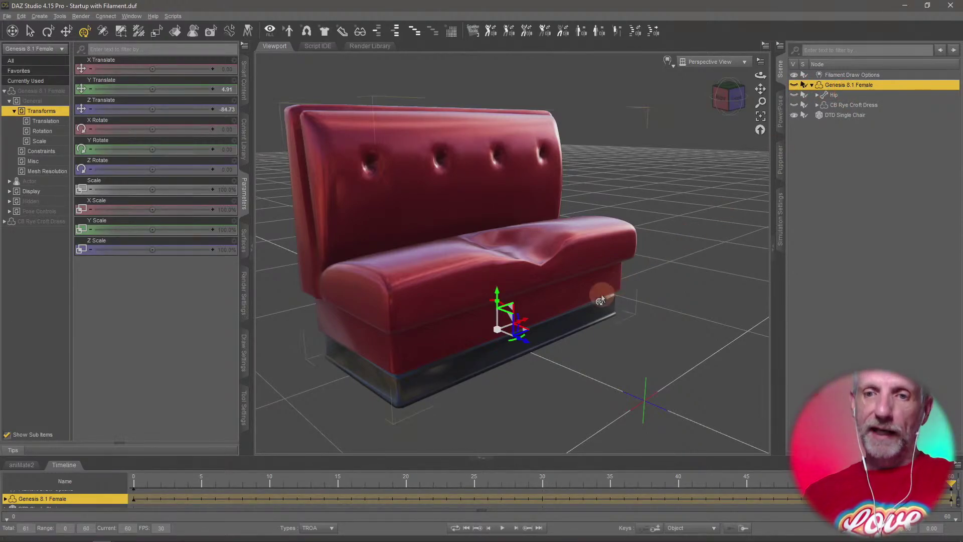
Slide the hidden Genesis 8.1 Female sideways along the bench to an X Translate of -6.86 and check how the seat dent follows.
{"action": "middle_click_drag", "start_coordinate": [612, 295], "coordinate": [564, 312]}
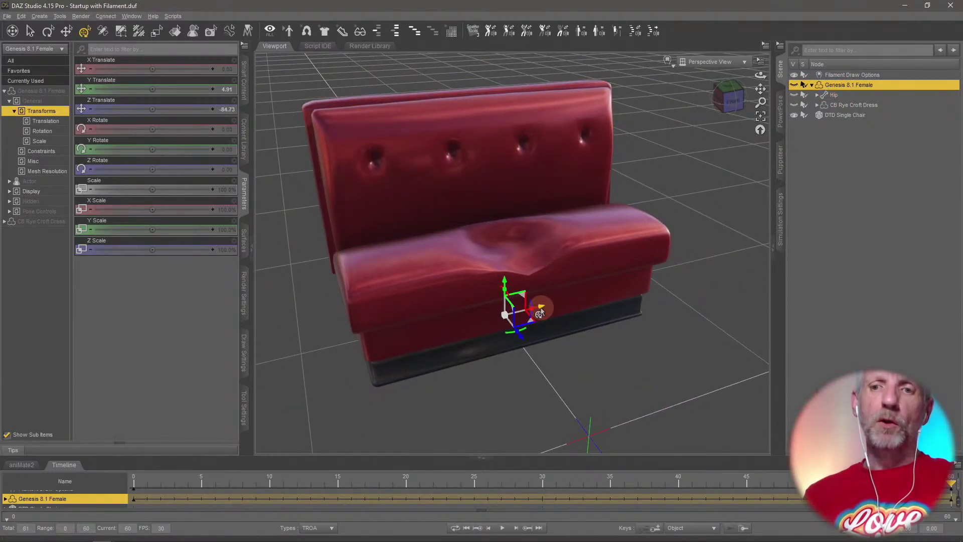
{"action": "left_click_drag", "start_coordinate": [541, 312], "coordinate": [512, 314]}
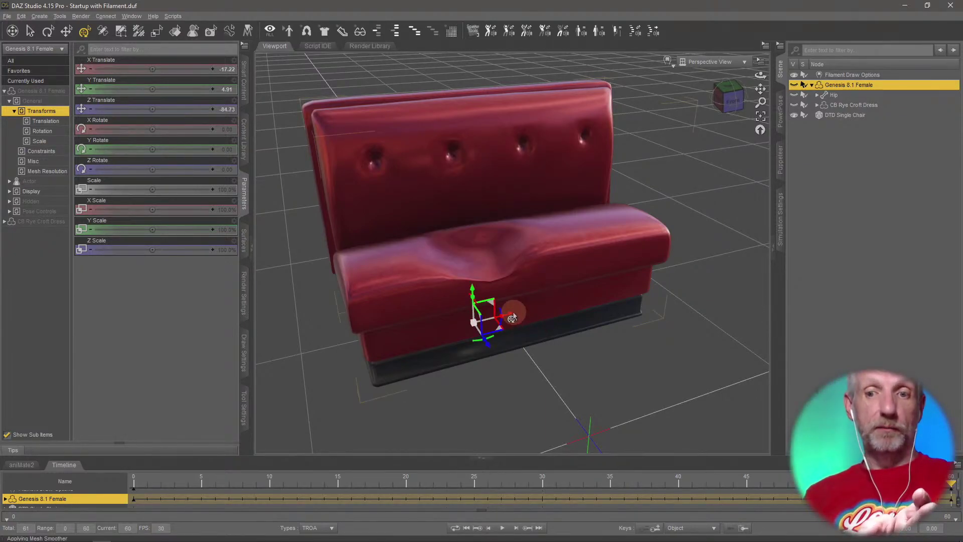
{"action": "left_click_drag", "start_coordinate": [509, 317], "coordinate": [553, 307]}
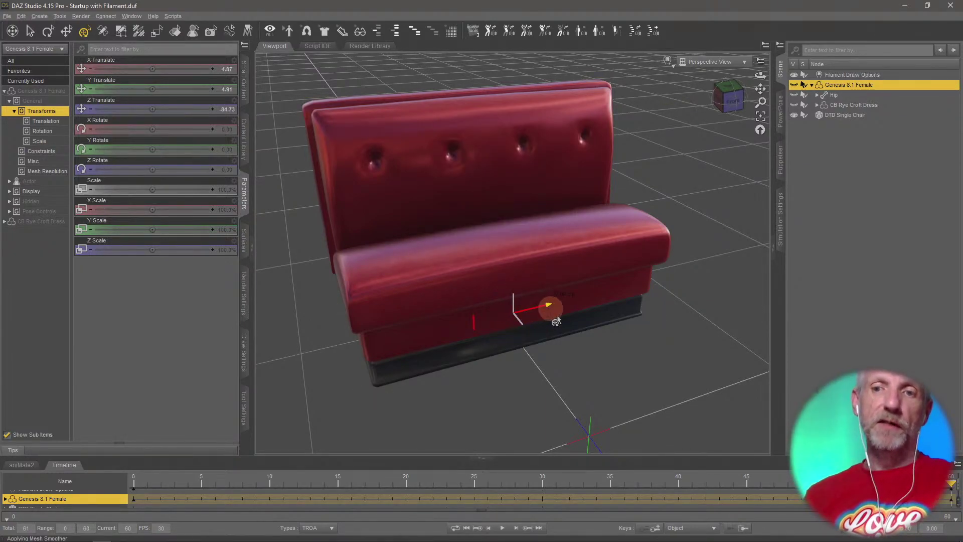
{"action": "middle_click_drag", "start_coordinate": [587, 331], "coordinate": [561, 316]}
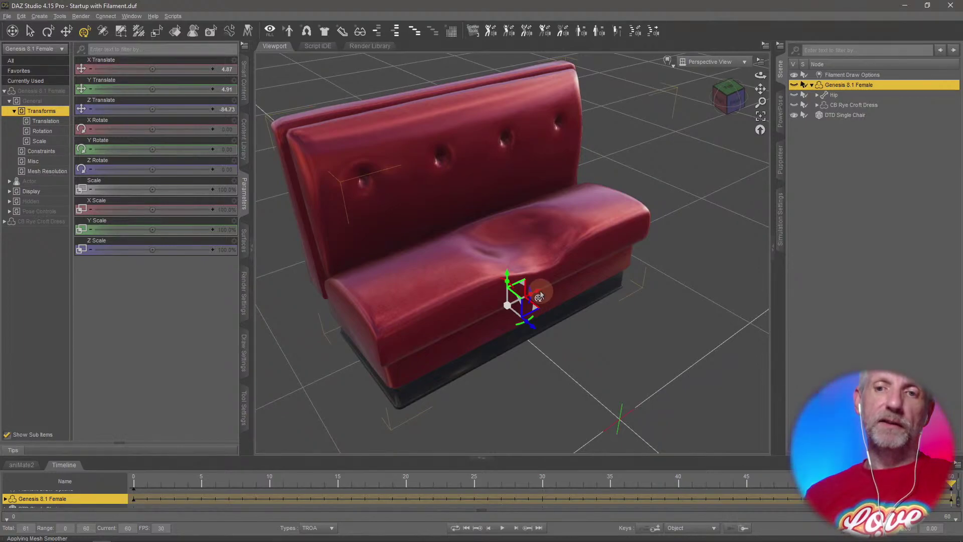
{"action": "left_click_drag", "start_coordinate": [536, 296], "coordinate": [515, 296]}
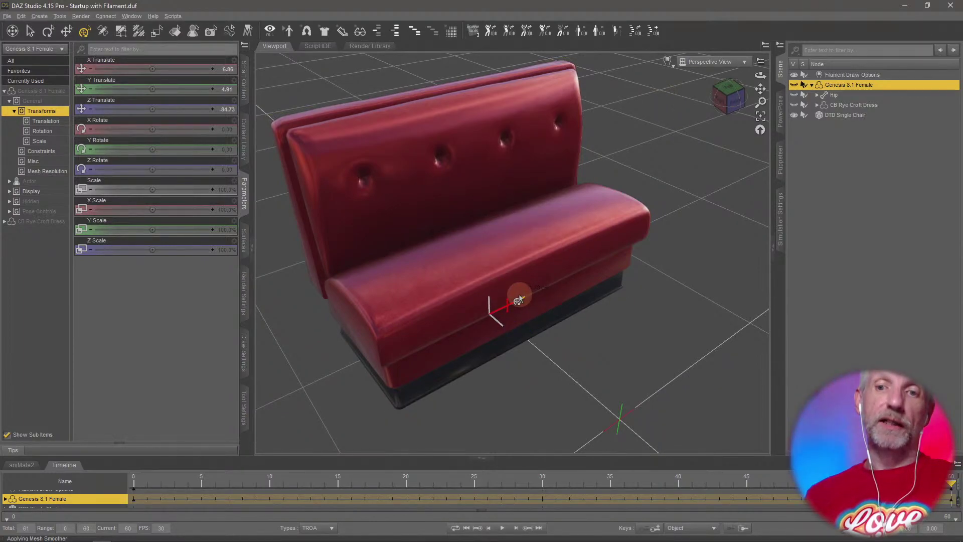
{"action": "mouse_move", "coordinate": [573, 331]}
{"action": "middle_mouse_down"}
{"action": "mouse_move", "coordinate": [585, 329]}
{"action": "mouse_move", "coordinate": [585, 339]}
{"action": "middle_mouse_up"}
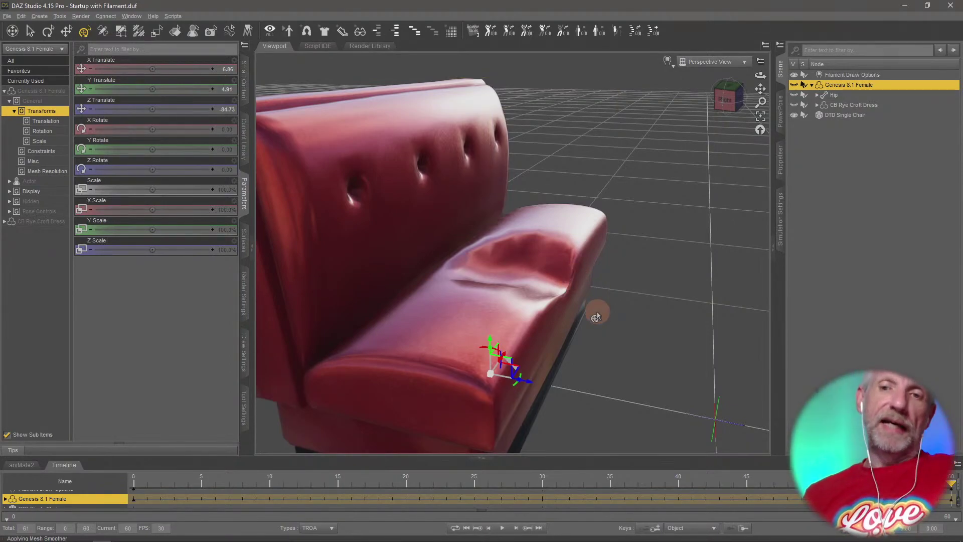
{"action": "scroll", "coordinate": [597, 311], "scroll_direction": "down", "scroll_amount": 5}
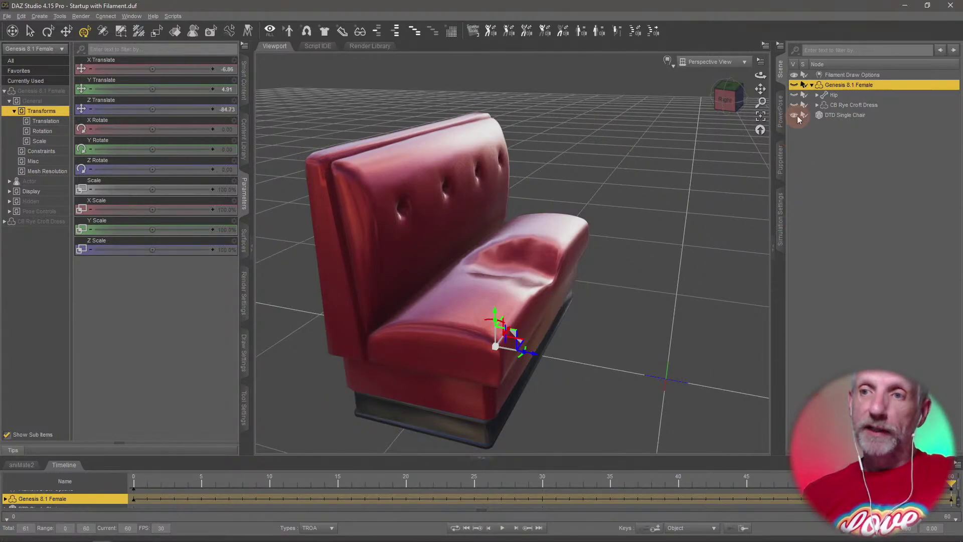
Show the Genesis 8.1 Female again and run the dForce simulation over the animated timeline play range.
{"action": "left_click", "coordinate": [797, 86]}
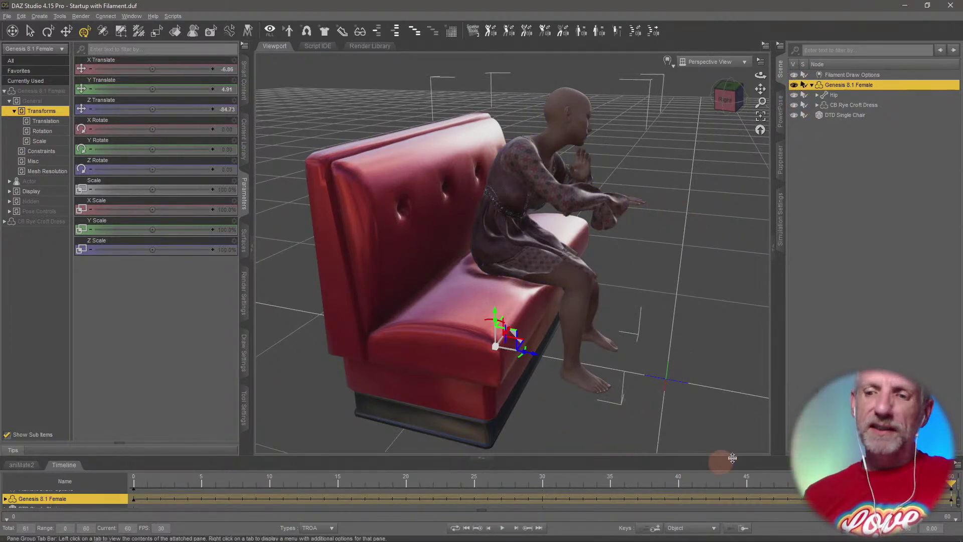
{"action": "middle_click_drag", "start_coordinate": [662, 339], "coordinate": [715, 322]}
{"action": "left_click", "coordinate": [780, 210]}
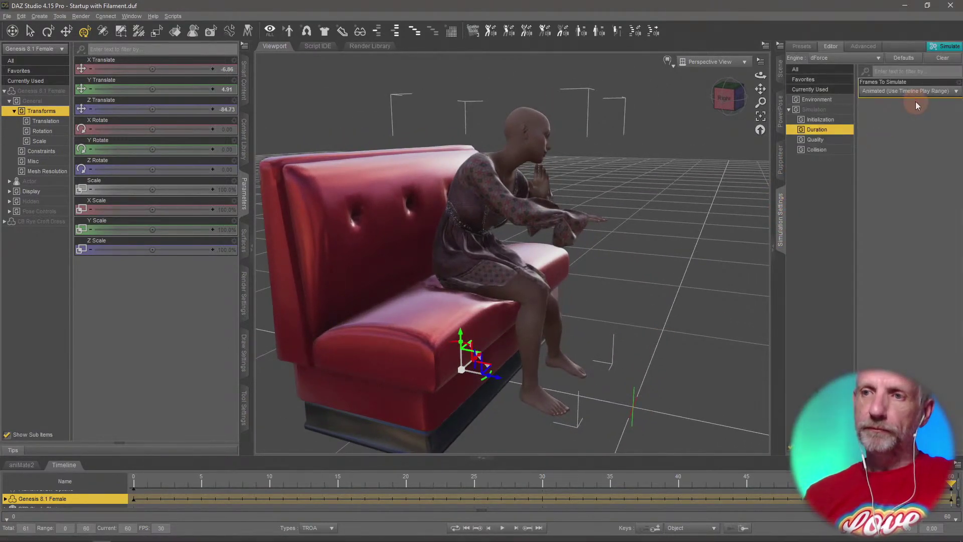
{"action": "left_click", "coordinate": [939, 50]}
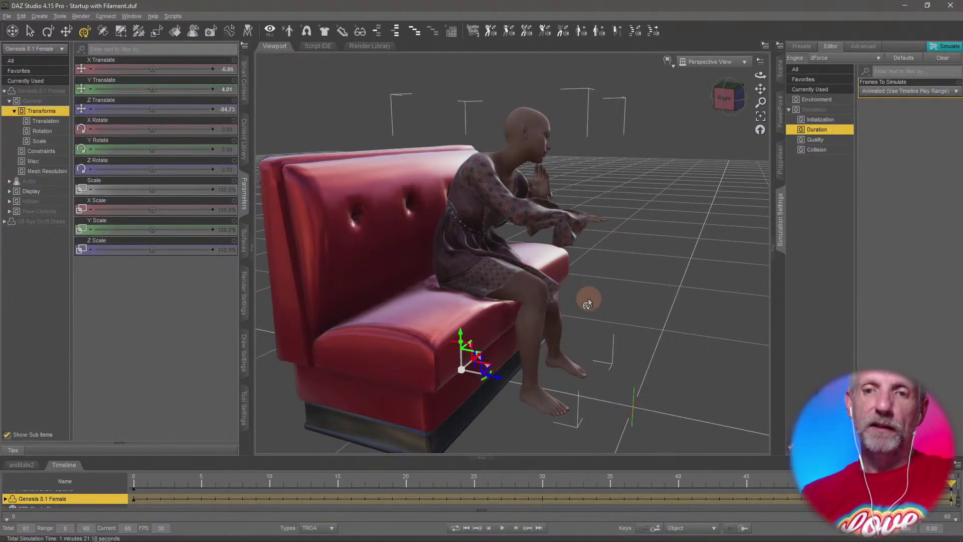
Examine from several sides how the simulated dress drapes over the seated figure's thighs and the seat cushion.
{"action": "middle_click_drag", "start_coordinate": [589, 299], "coordinate": [532, 299]}
{"action": "scroll", "coordinate": [589, 298], "scroll_direction": "up", "scroll_amount": 10}
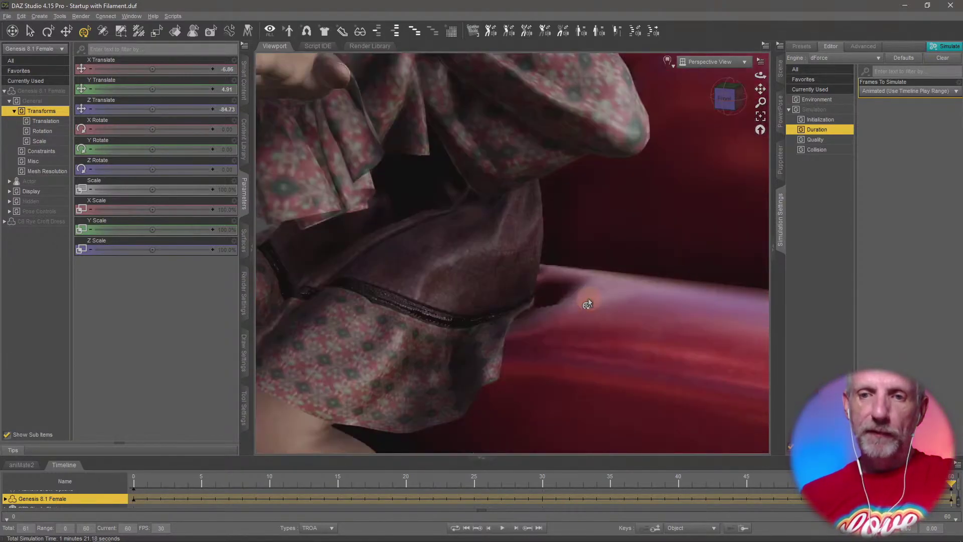
{"action": "scroll", "coordinate": [589, 299], "scroll_direction": "down", "scroll_amount": 10}
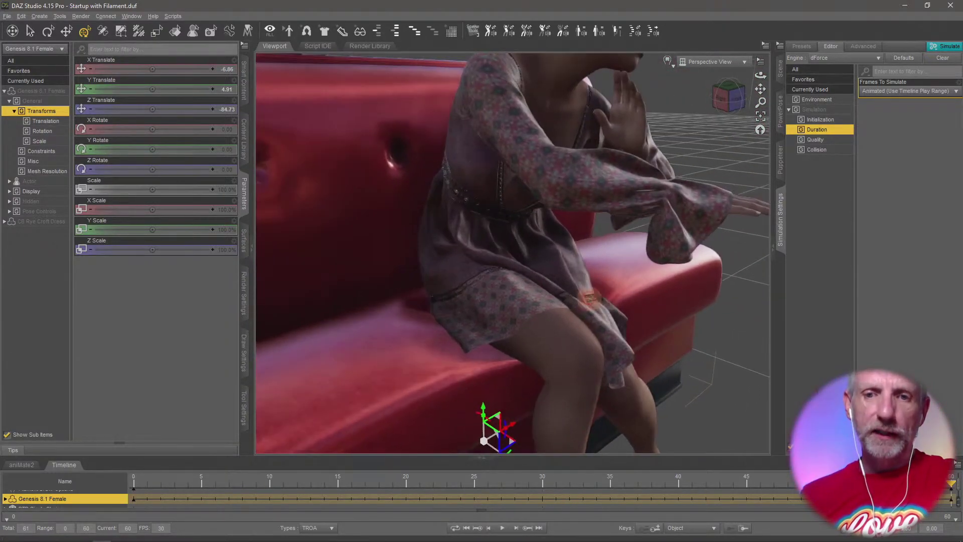
{"action": "mouse_move", "coordinate": [589, 299]}
{"action": "middle_mouse_down"}
{"action": "mouse_move", "coordinate": [644, 290]}
{"action": "mouse_move", "coordinate": [598, 298]}
{"action": "mouse_move", "coordinate": [617, 296]}
{"action": "middle_mouse_up"}
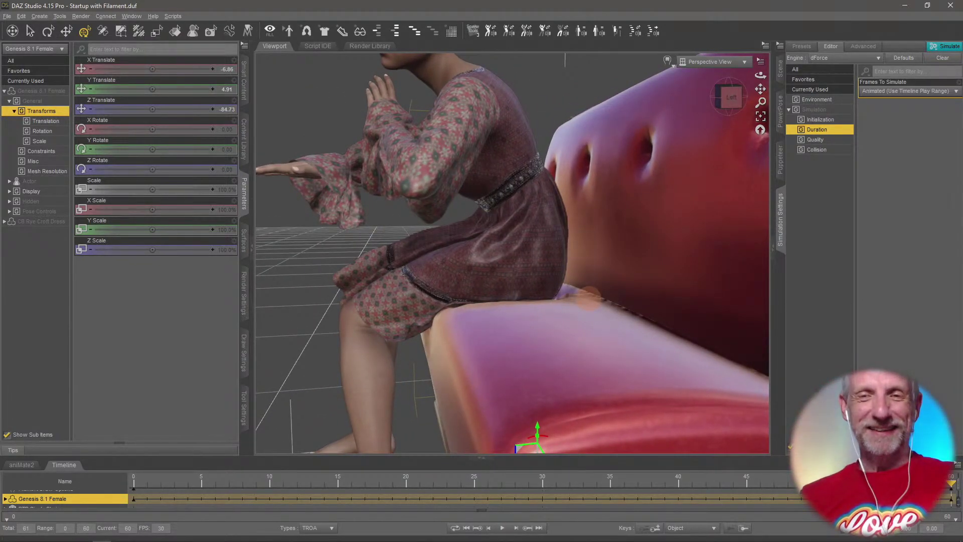
{"action": "mouse_move", "coordinate": [589, 299]}
{"action": "middle_mouse_down"}
{"action": "mouse_move", "coordinate": [607, 301]}
{"action": "mouse_move", "coordinate": [567, 301]}
{"action": "mouse_move", "coordinate": [588, 303]}
{"action": "middle_mouse_up"}
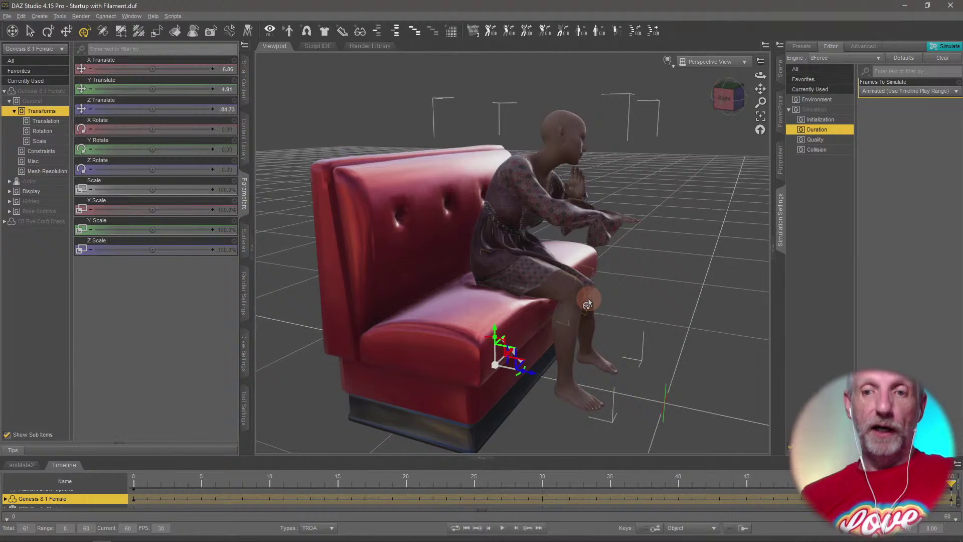
{"action": "middle_click_drag", "start_coordinate": [579, 299], "coordinate": [586, 303]}
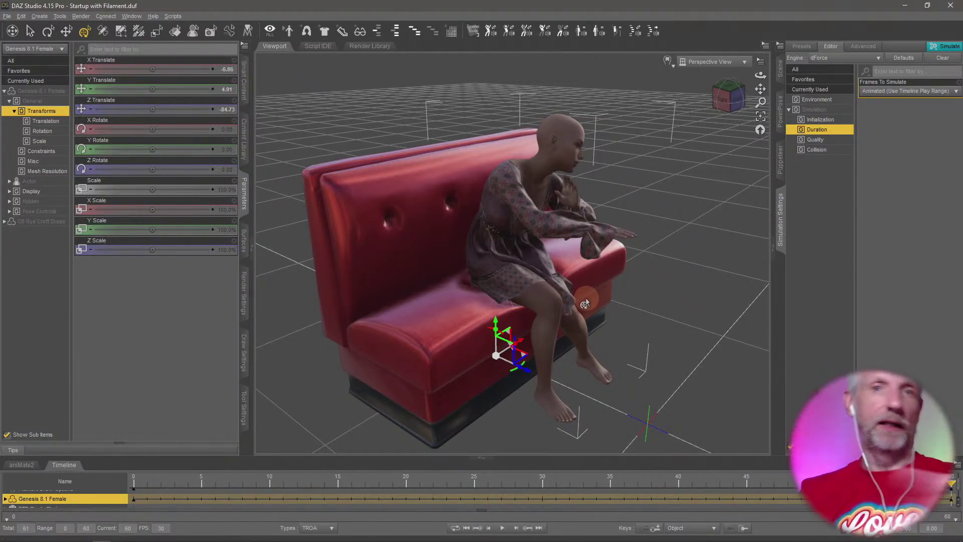
{"action": "left_click", "coordinate": [780, 70]}
{"action": "scroll", "coordinate": [547, 233], "scroll_direction": "down", "scroll_amount": 5}
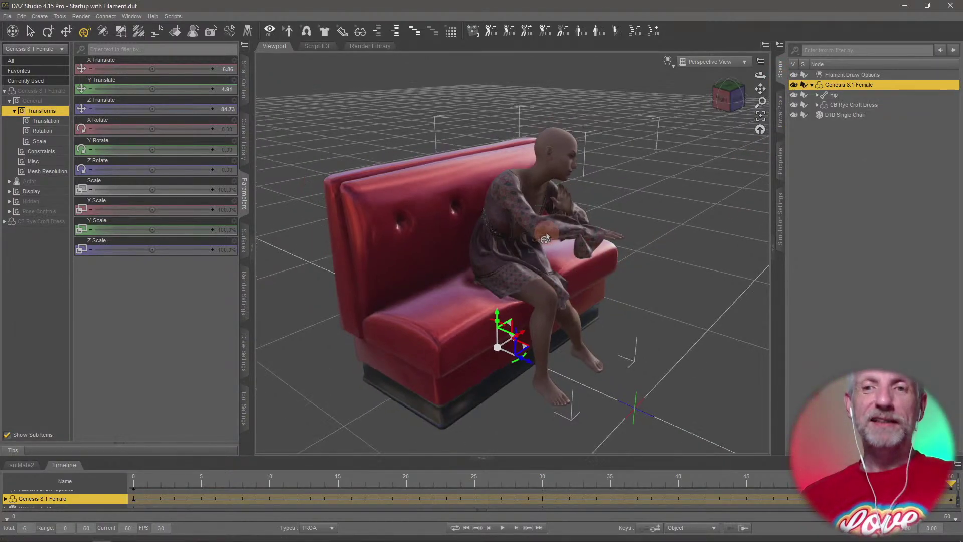
{"action": "middle_click_drag", "start_coordinate": [546, 233], "coordinate": [548, 226]}
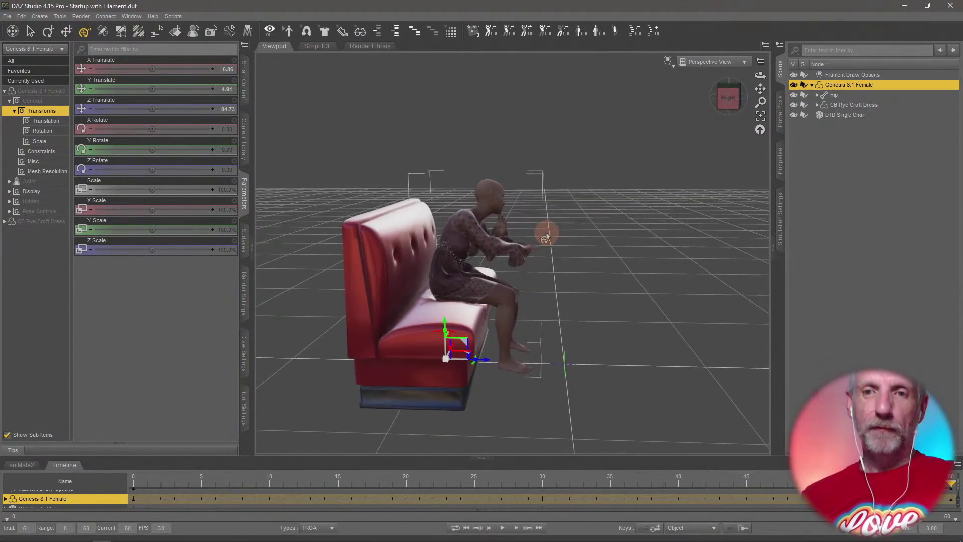
Save the scene as Diner Booth in the dForce Stream folder on the desktop.
{"action": "left_click", "coordinate": [6, 16]}
{"action": "mouse_move", "coordinate": [55, 84]}
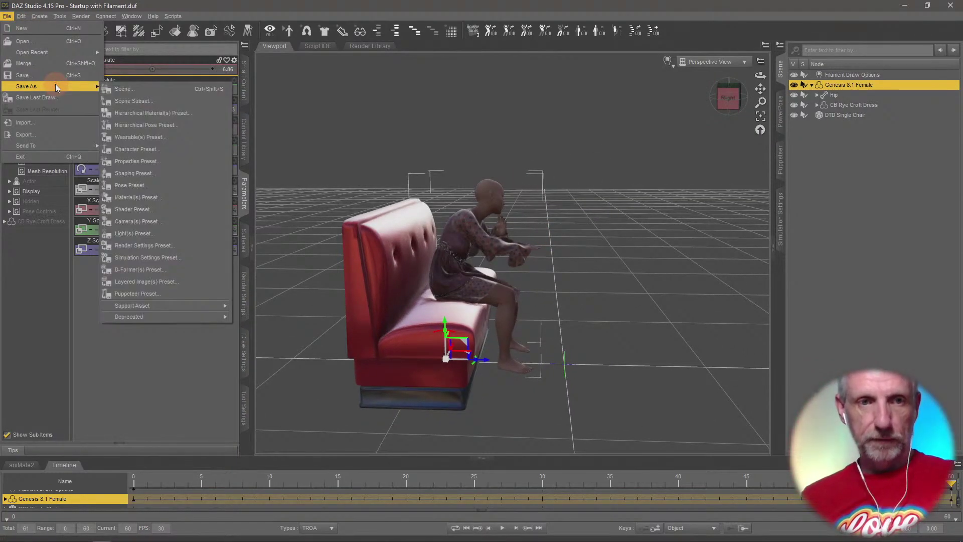
{"action": "left_click", "coordinate": [156, 93]}
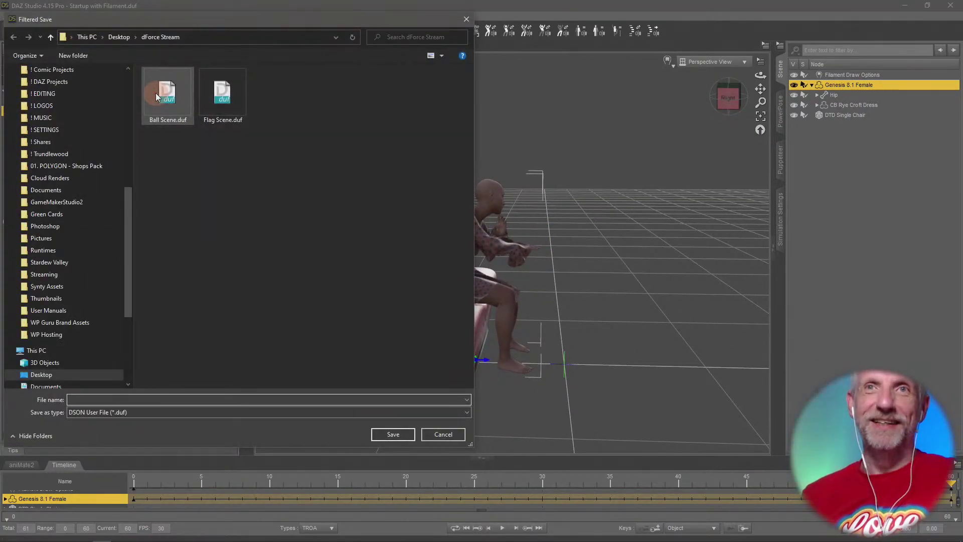
{"action": "left_click", "coordinate": [255, 256]}
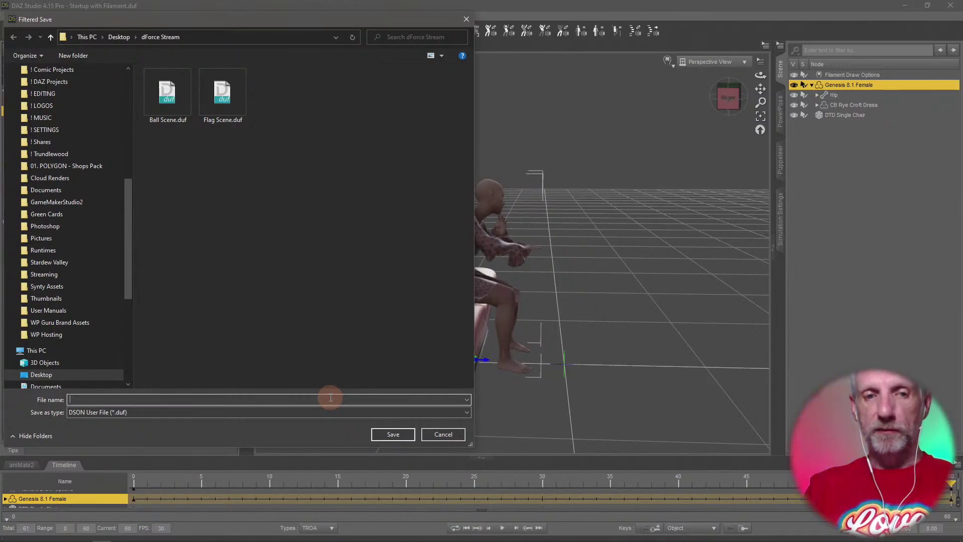
{"action": "type", "text": "Diner Booth"}
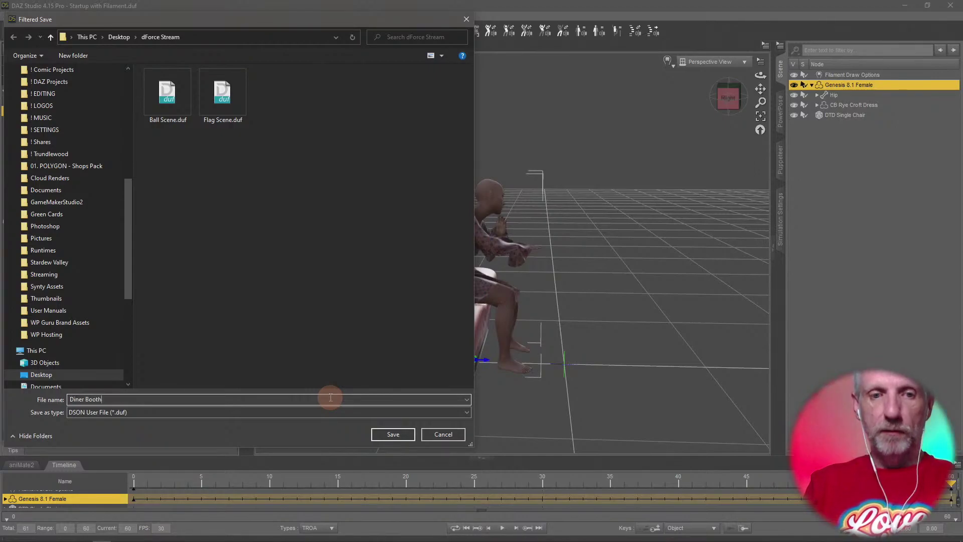
{"action": "key", "text": "Return"}
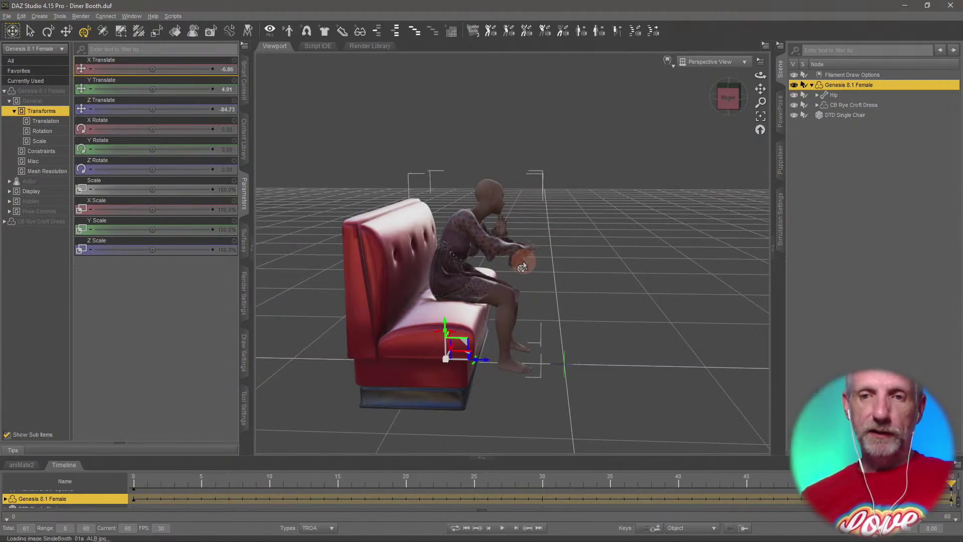
Hide the Genesis 8.1 Female, convert the DTD Single Chair's geometry to SubD, and inspect the dent in its seat.
{"action": "scroll", "coordinate": [541, 290], "scroll_direction": "up", "scroll_amount": 2}
{"action": "scroll", "coordinate": [542, 290], "scroll_direction": "up", "scroll_amount": 4}
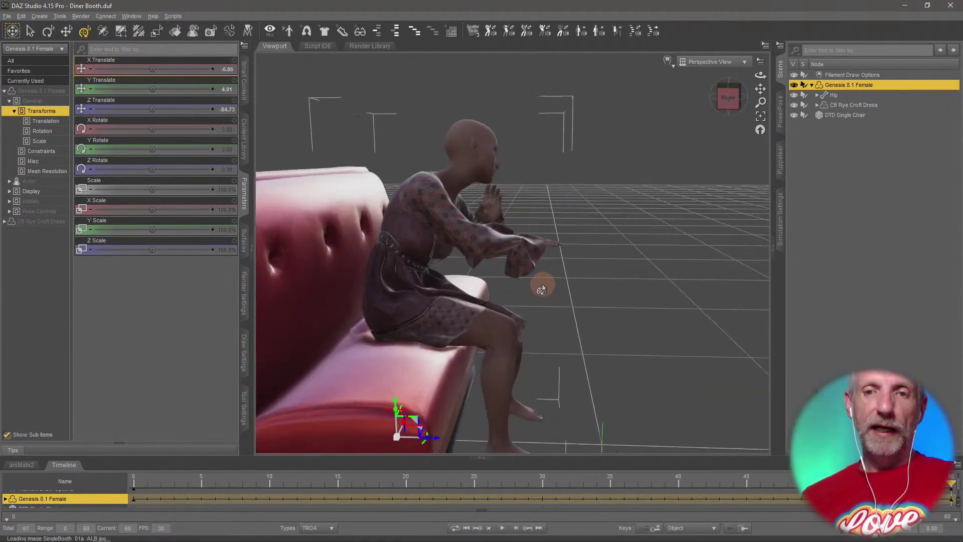
{"action": "scroll", "coordinate": [544, 284], "scroll_direction": "up", "scroll_amount": 3}
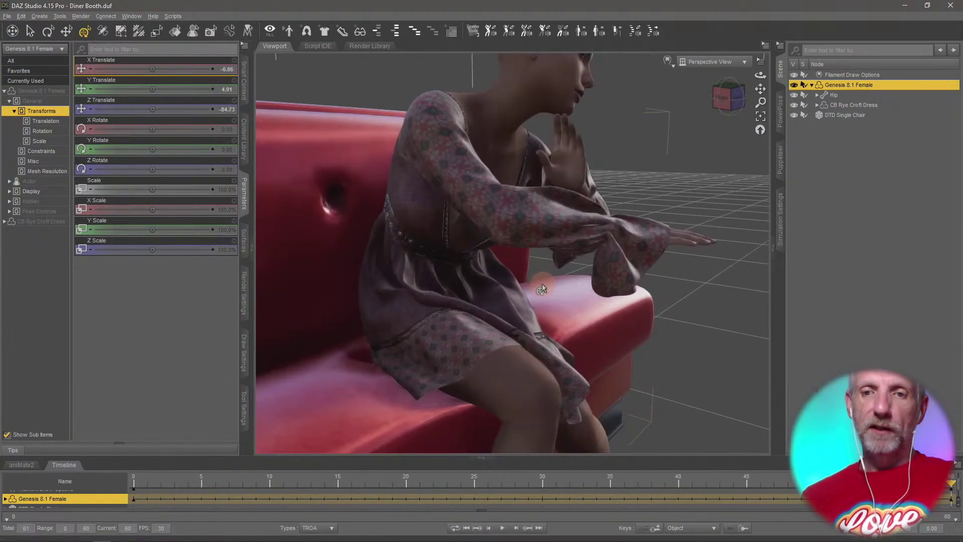
{"action": "left_click", "coordinate": [794, 86]}
{"action": "left_click", "coordinate": [808, 116]}
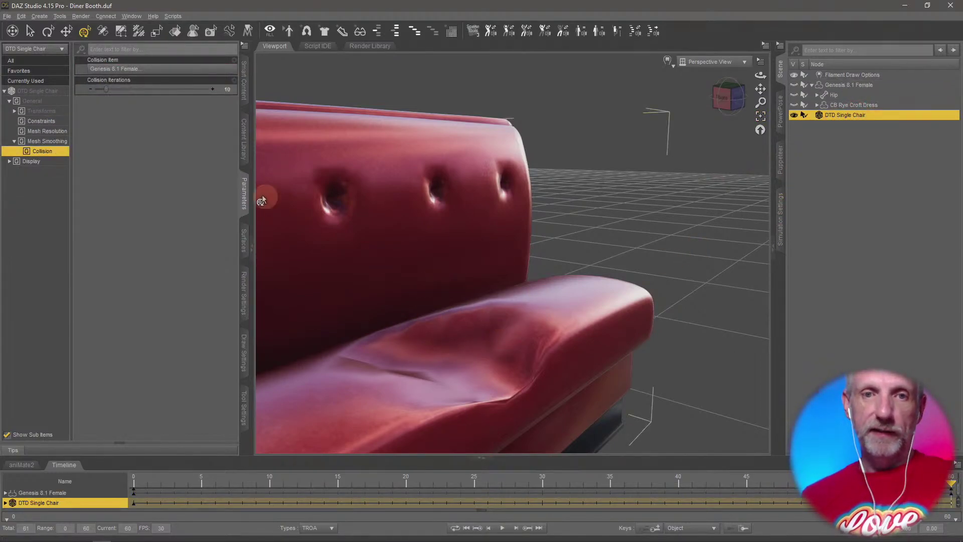
{"action": "left_click", "coordinate": [20, 18]}
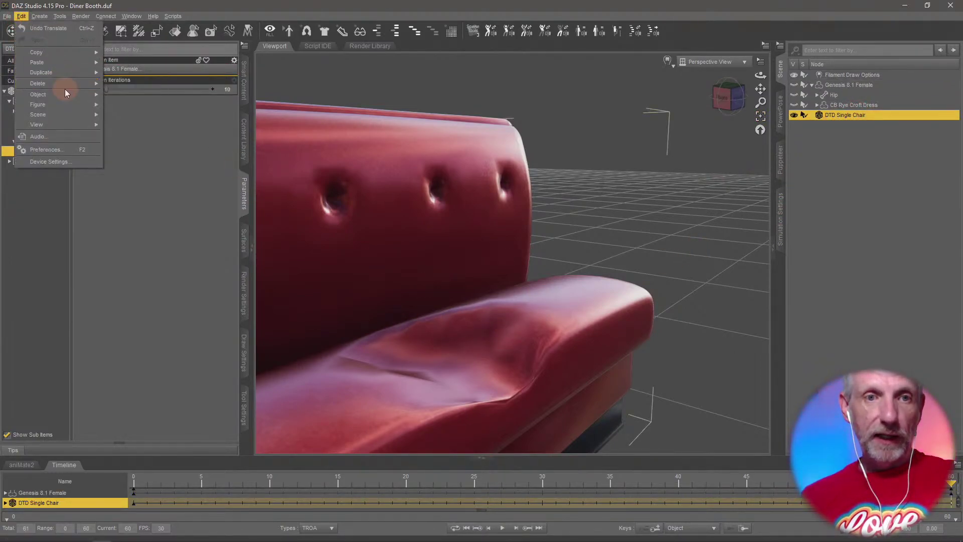
{"action": "mouse_move", "coordinate": [68, 94]}
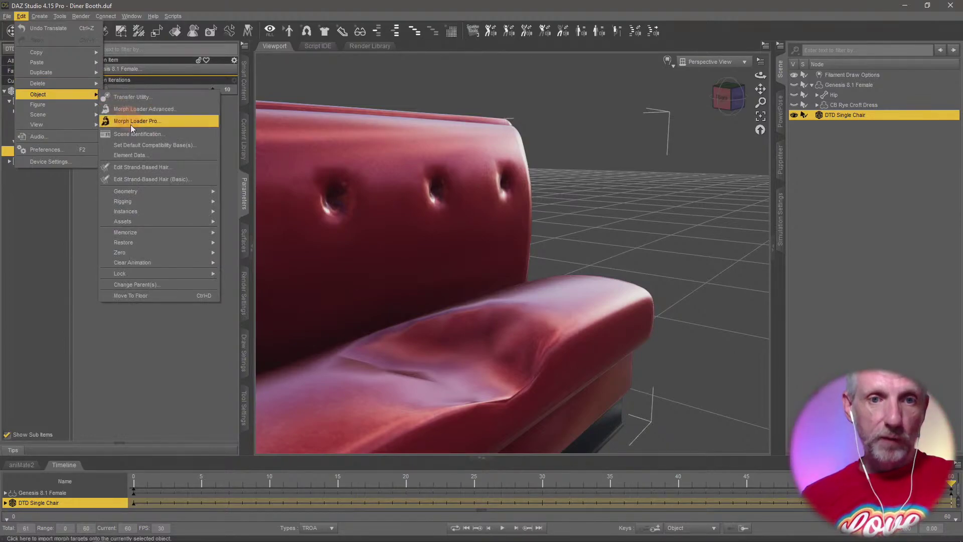
{"action": "mouse_move", "coordinate": [170, 193]}
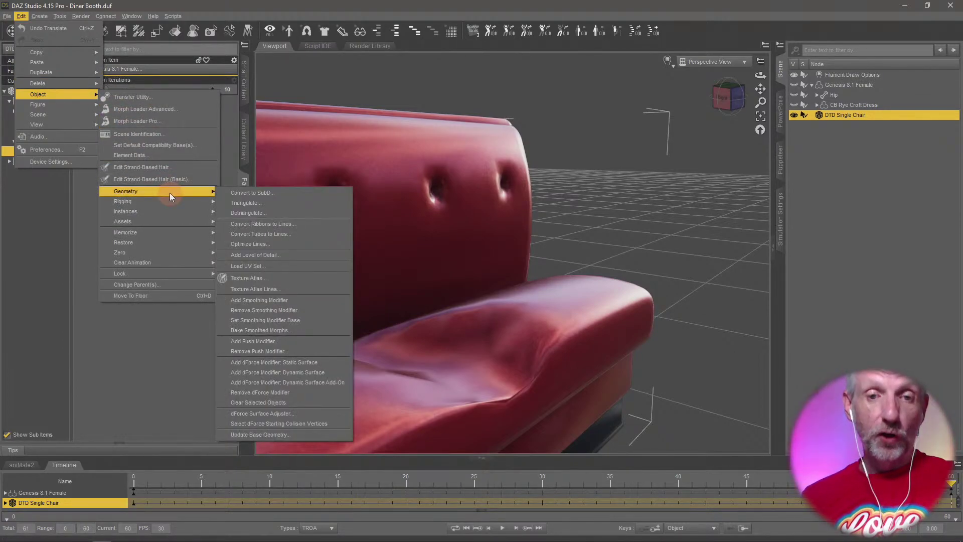
{"action": "left_click", "coordinate": [292, 192]}
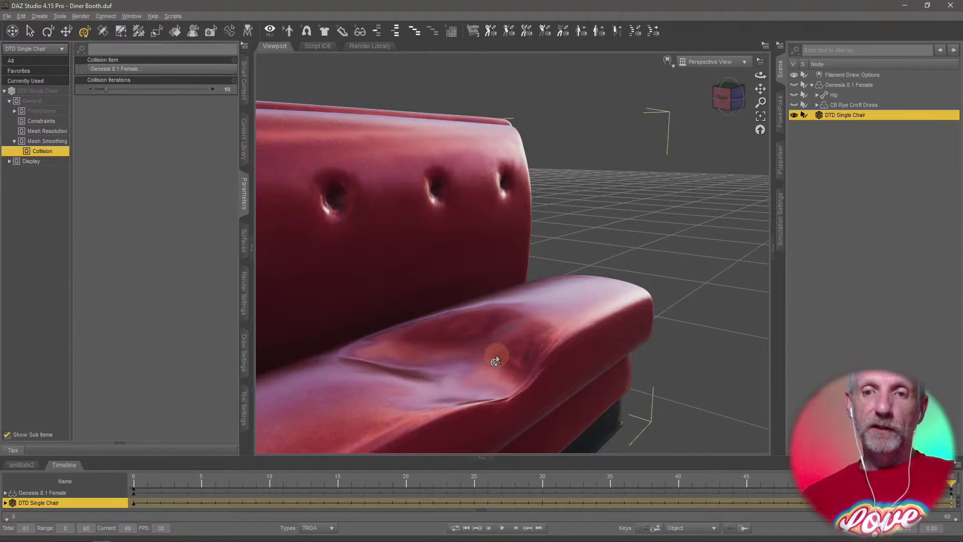
{"action": "middle_click_drag", "start_coordinate": [495, 356], "coordinate": [522, 366]}
{"action": "middle_click_drag", "start_coordinate": [528, 316], "coordinate": [551, 323]}
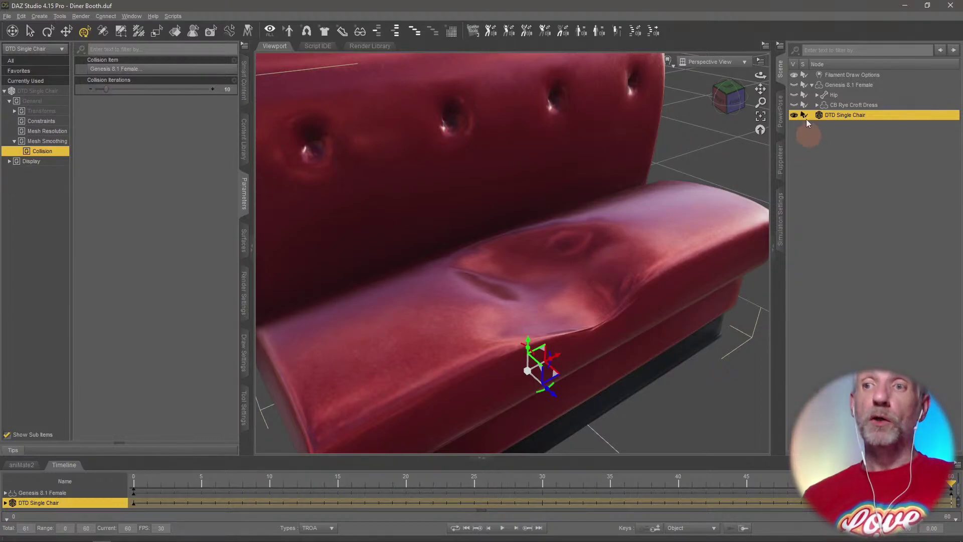
Show the Genesis 8.1 Female again, select the CB Rye Croft Dress, and examine how it lies over the thighs and seat.
{"action": "left_click", "coordinate": [794, 85]}
{"action": "middle_click_drag", "start_coordinate": [667, 182], "coordinate": [559, 255]}
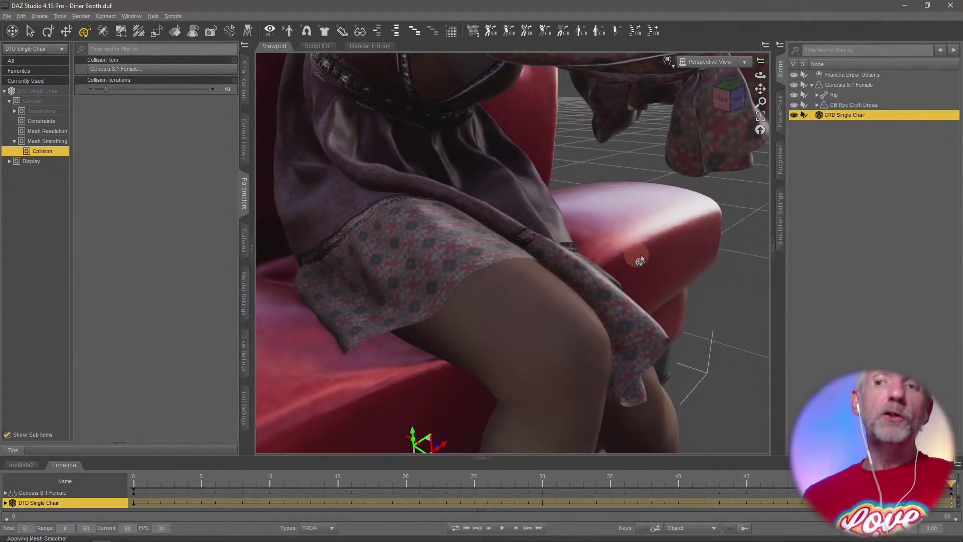
{"action": "left_click", "coordinate": [860, 105]}
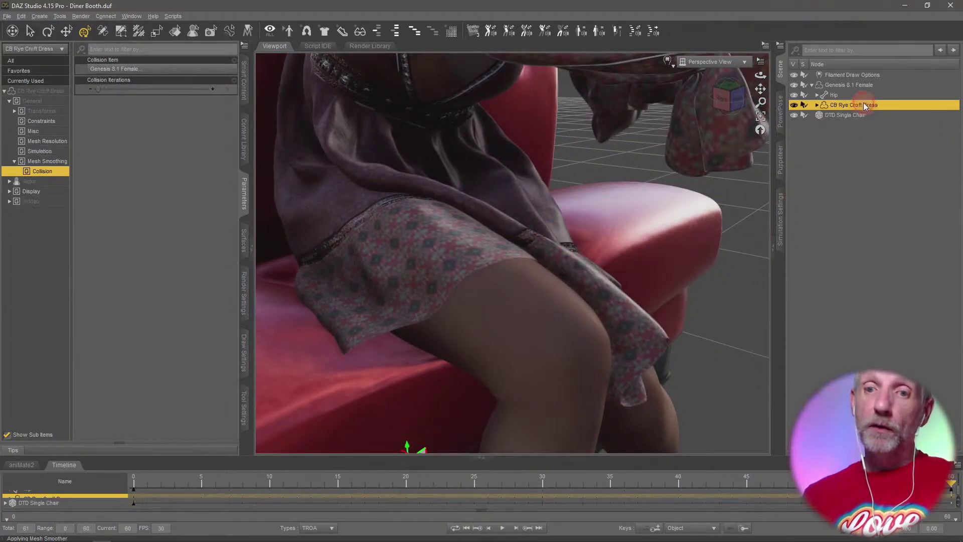
{"action": "left_click", "coordinate": [716, 167]}
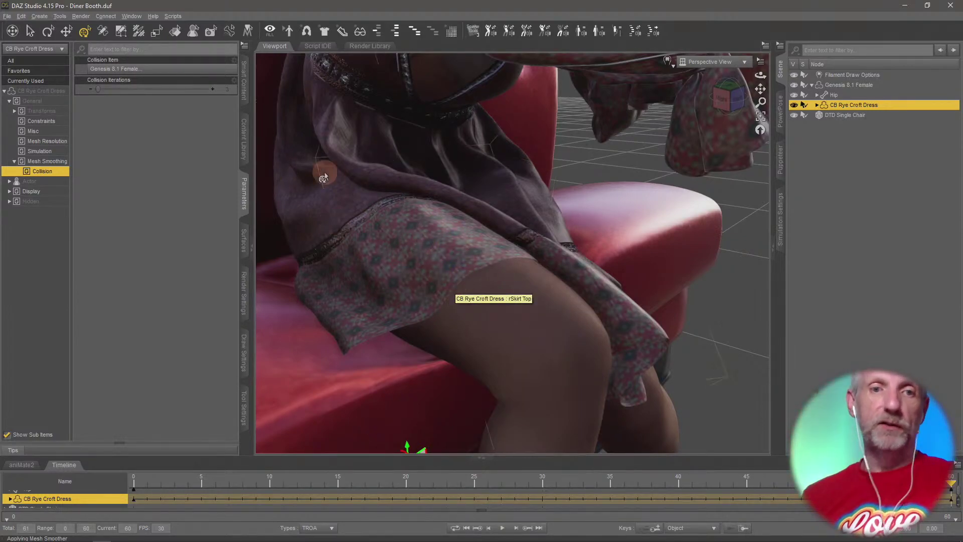
{"action": "left_click_drag", "start_coordinate": [429, 198], "coordinate": [487, 233], "text": "alt"}
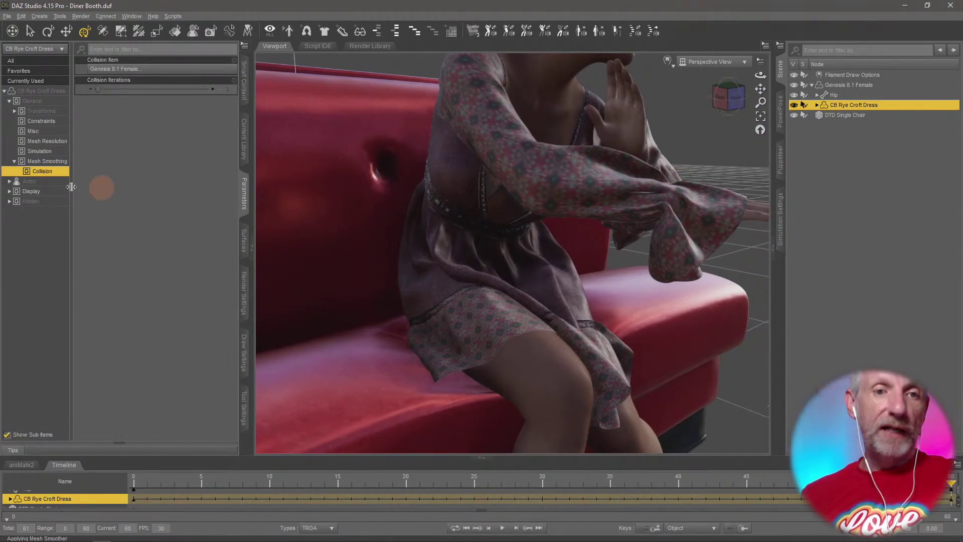
Try the dress's Back Skirt Out adjustment at 100% and Cuff Right Expand at 73.6%, viewing the result from the front.
{"action": "left_click", "coordinate": [34, 183]}
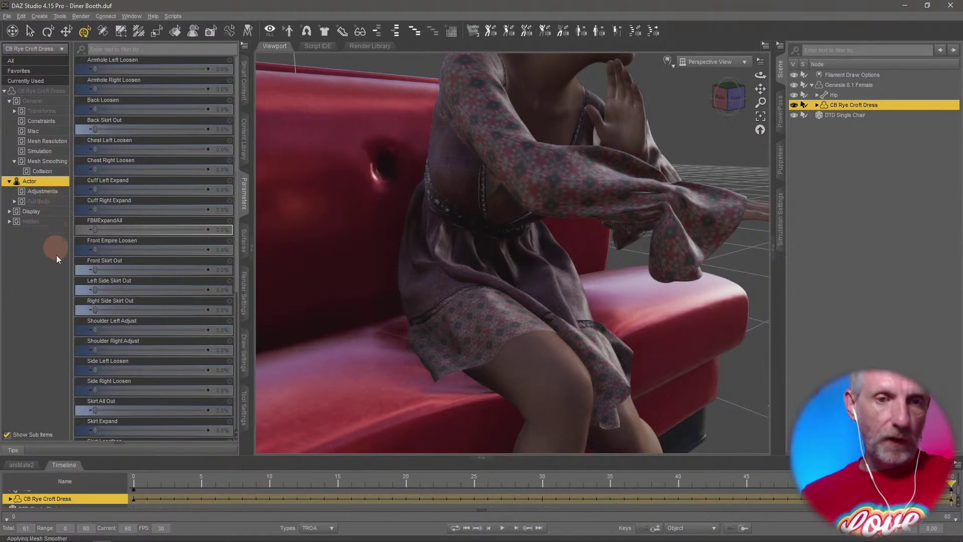
{"action": "left_click", "coordinate": [55, 194]}
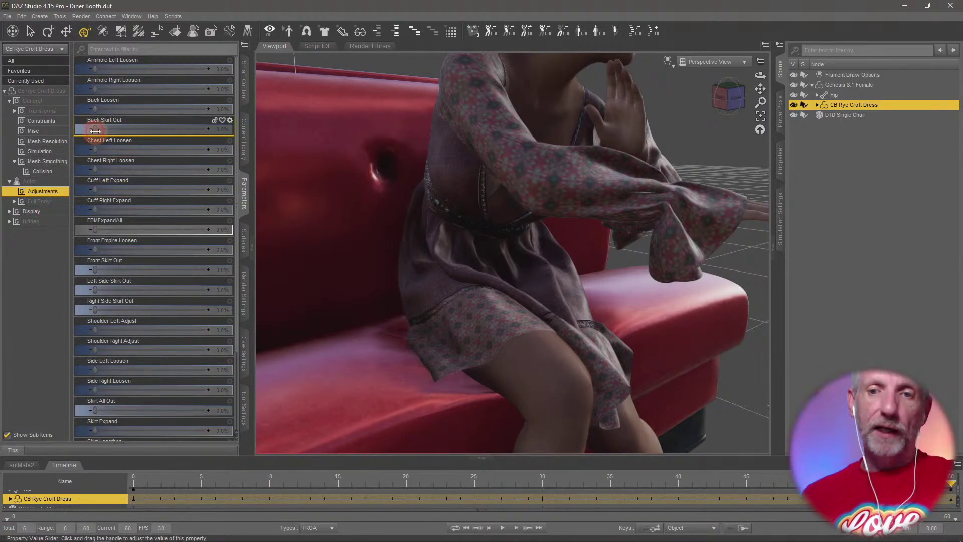
{"action": "left_click_drag", "start_coordinate": [95, 131], "coordinate": [286, 148]}
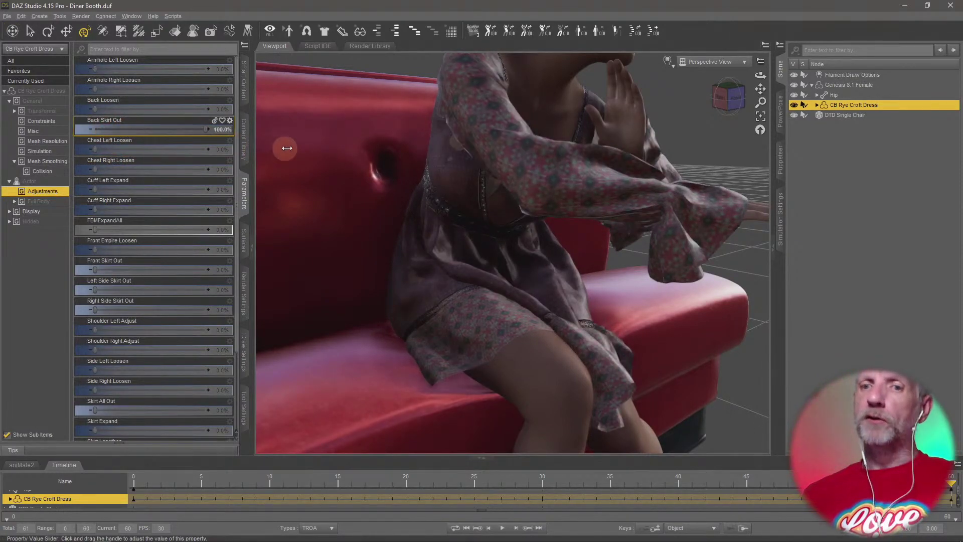
{"action": "left_click_drag", "start_coordinate": [96, 209], "coordinate": [175, 217]}
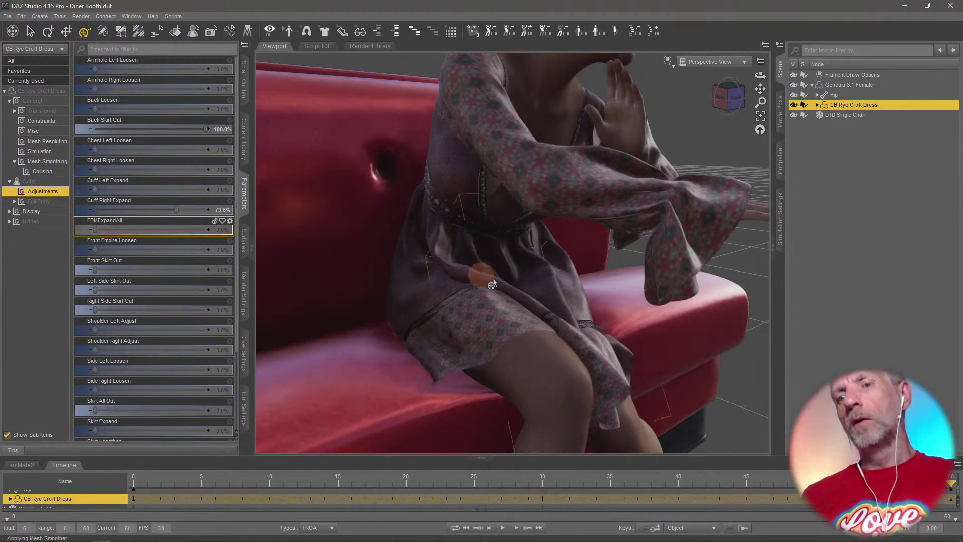
{"action": "middle_click_drag", "start_coordinate": [488, 279], "coordinate": [500, 279]}
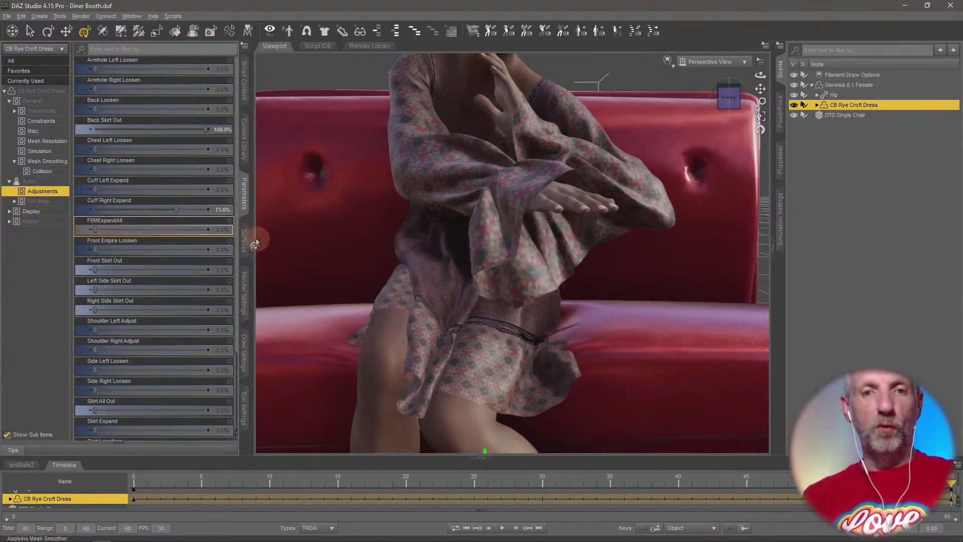
Reset the dress's Cuff Right Expand and Back Skirt Out adjustments to 0%.
{"action": "left_click_drag", "start_coordinate": [178, 211], "coordinate": [150, 230]}
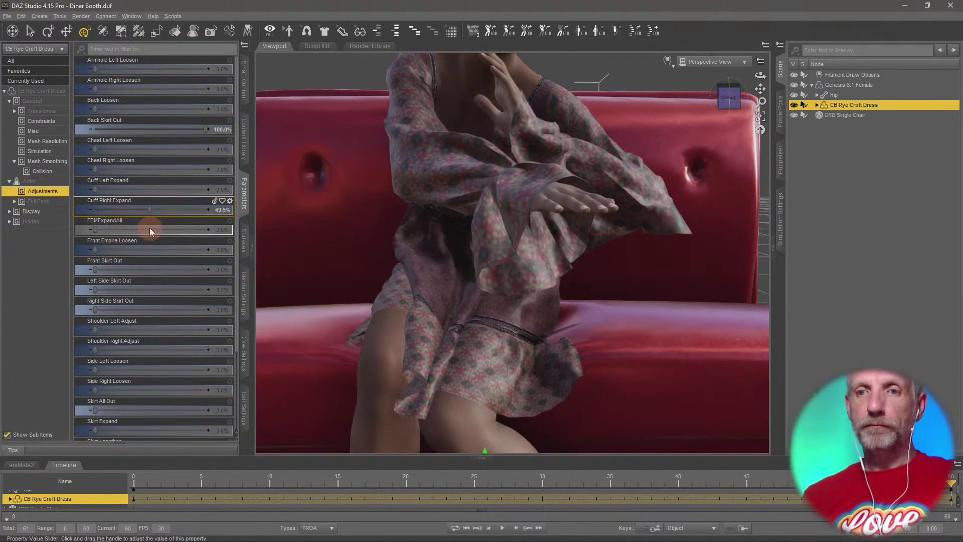
{"action": "middle_click_drag", "start_coordinate": [477, 312], "coordinate": [421, 316]}
{"action": "scroll", "coordinate": [419, 316], "scroll_direction": "down", "scroll_amount": 5}
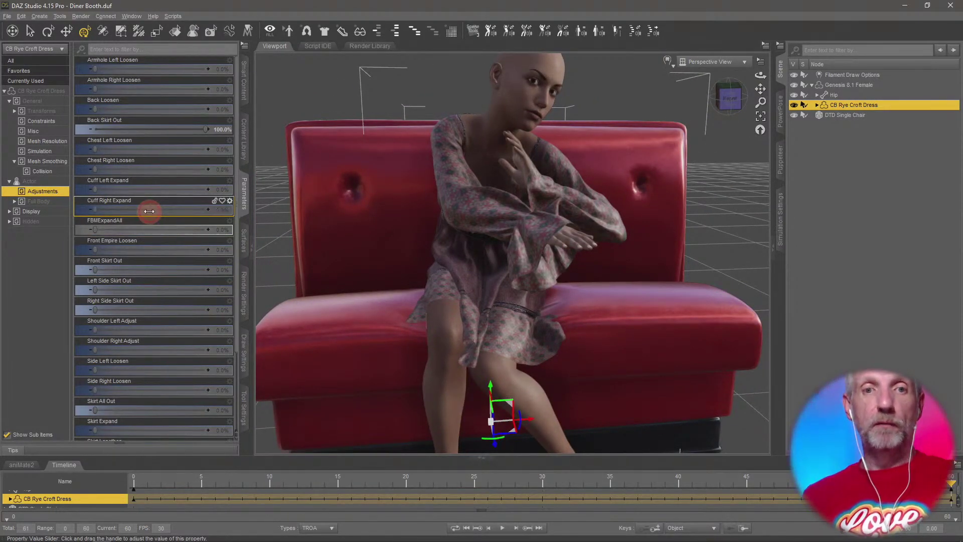
{"action": "left_click_drag", "start_coordinate": [218, 129], "coordinate": [34, 122]}
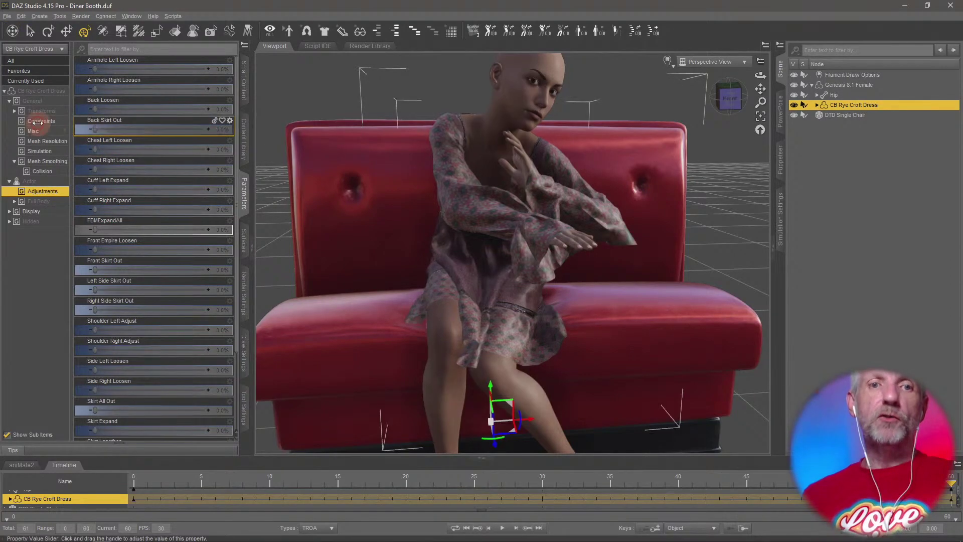
Return the timeline to frame 0 and start a new scene without saving the changes.
{"action": "scroll", "coordinate": [377, 258], "scroll_direction": "down", "scroll_amount": 5}
{"action": "middle_click_drag", "start_coordinate": [377, 258], "coordinate": [382, 267]}
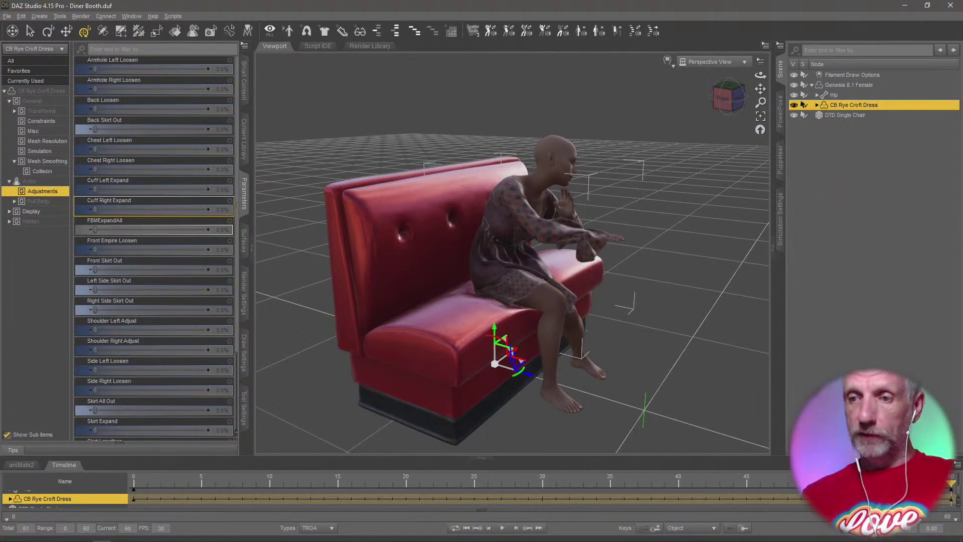
{"action": "left_click_drag", "start_coordinate": [951, 486], "coordinate": [11, 454]}
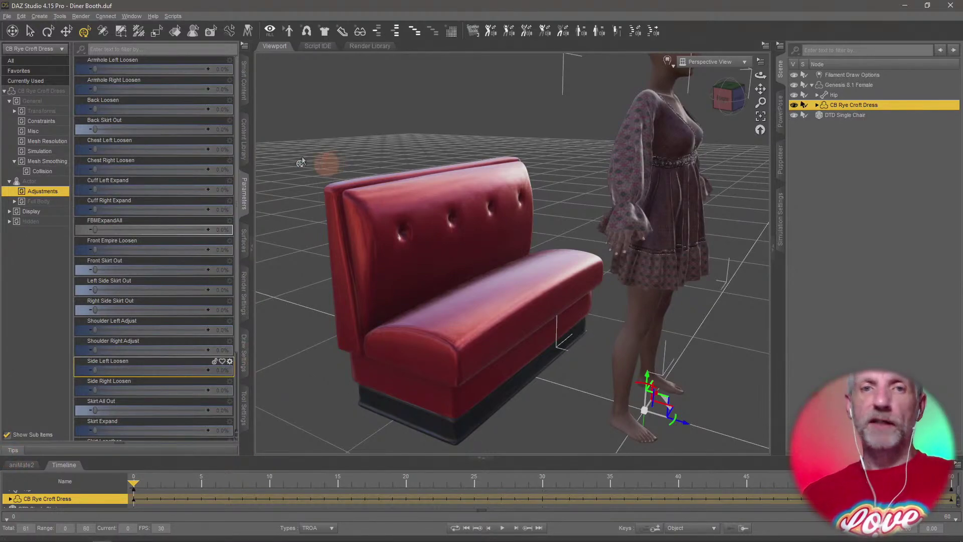
{"action": "left_click", "coordinate": [7, 16]}
{"action": "left_click", "coordinate": [21, 29]}
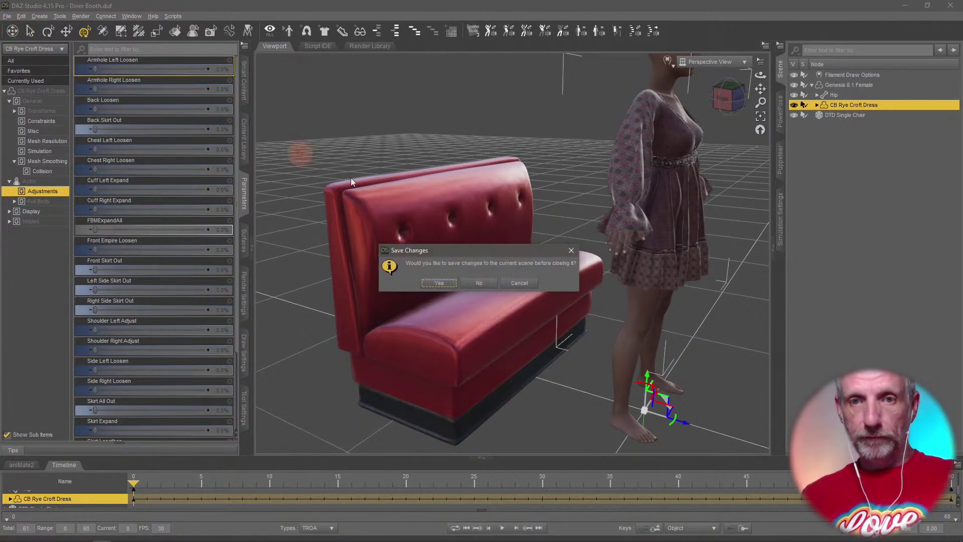
{"action": "left_click", "coordinate": [480, 285]}
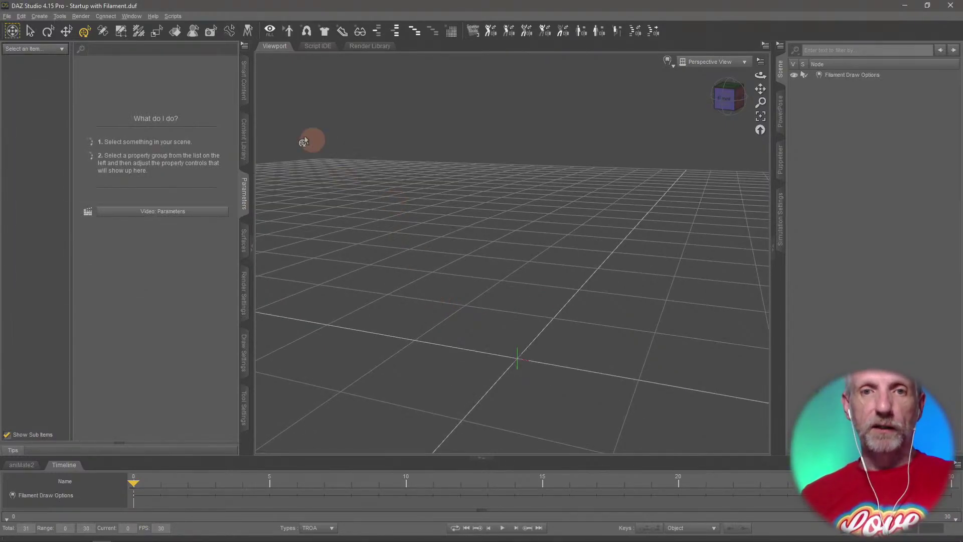
Find the Stream Safe Textures product for Genesis 3, 8, and 8.1 Female among the installed figures and open its contents.
{"action": "left_click", "coordinate": [244, 82]}
{"action": "left_click", "coordinate": [50, 132]}
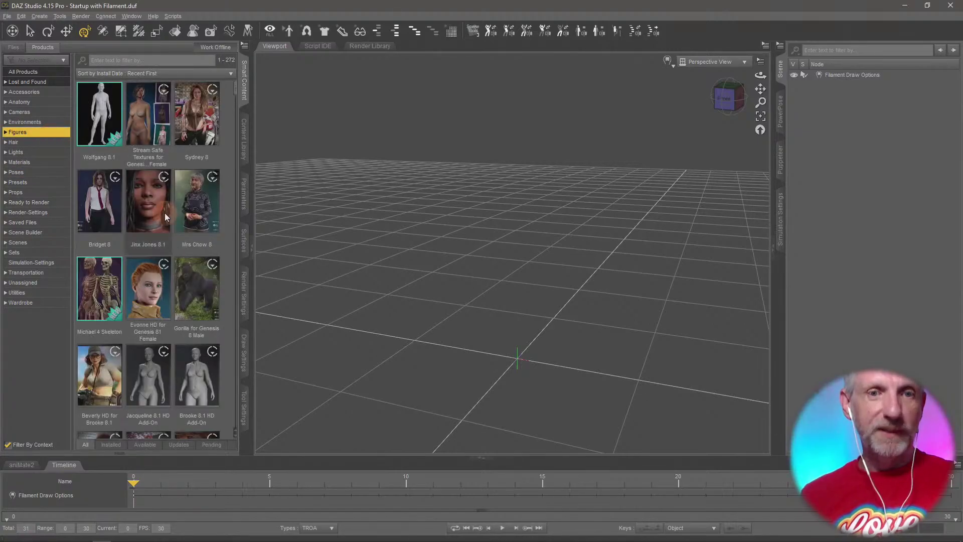
{"action": "left_click", "coordinate": [157, 140]}
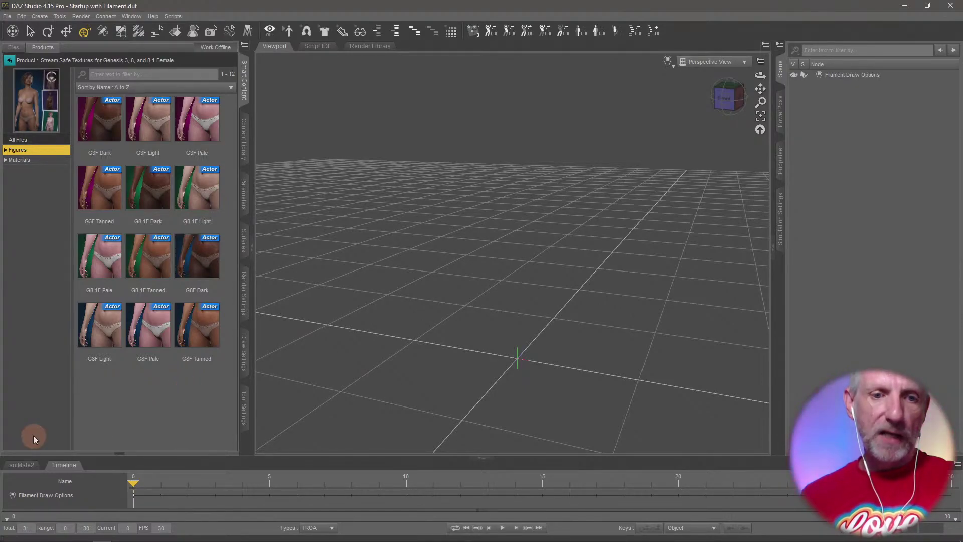
Browse the aniMate2 animation library, switching it to the aniBlocks category and opening the category list again.
{"action": "left_click", "coordinate": [22, 465]}
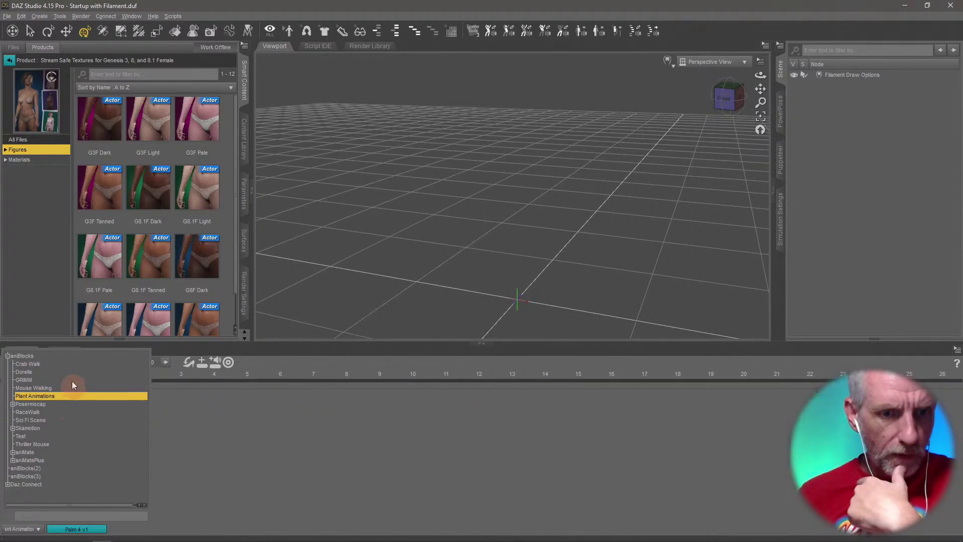
{"action": "left_click", "coordinate": [74, 359]}
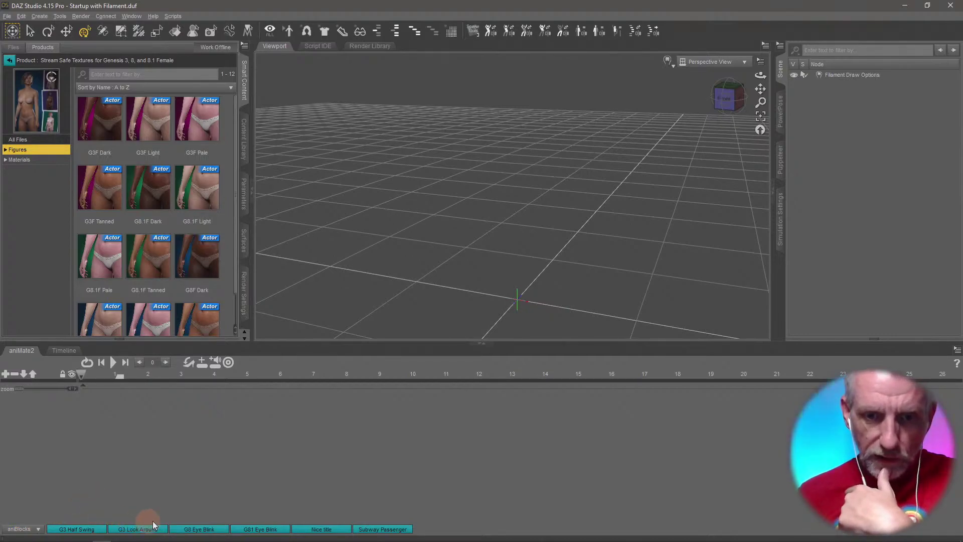
{"action": "left_click", "coordinate": [39, 530]}
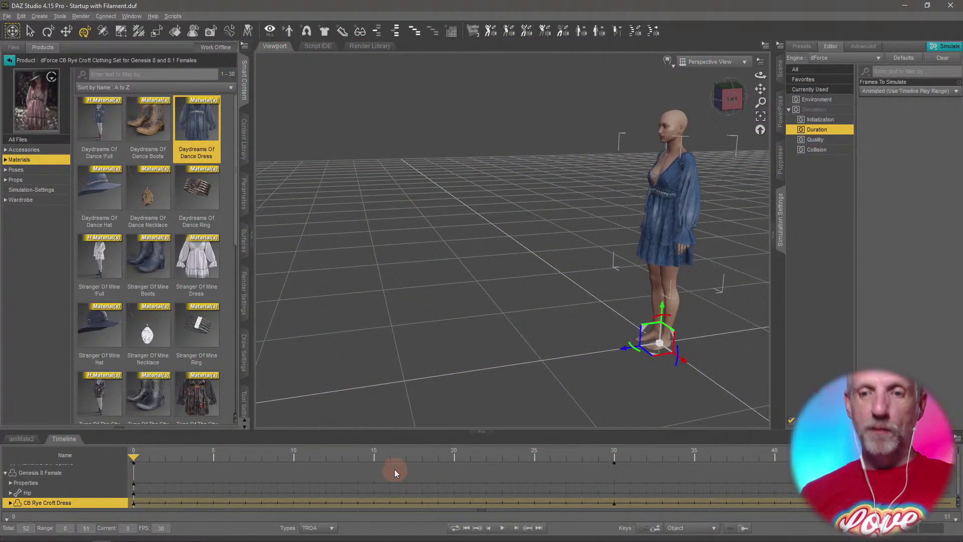
Preview the dressed figure's walk across the whole timeline and set Frames To Simulate to Animated (Use Timeline Play Range).
{"action": "left_click_drag", "start_coordinate": [139, 453], "coordinate": [949, 455]}
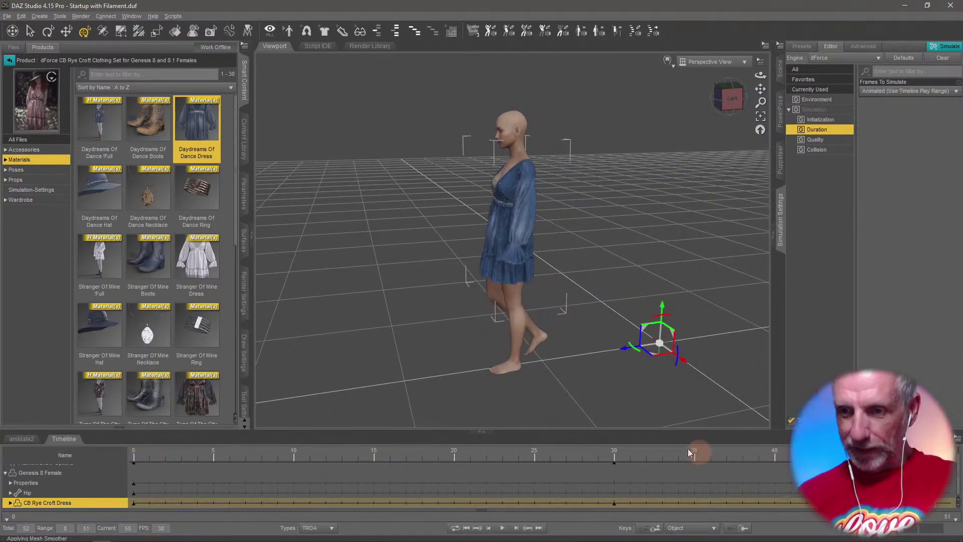
{"action": "left_click_drag", "start_coordinate": [689, 451], "coordinate": [134, 454]}
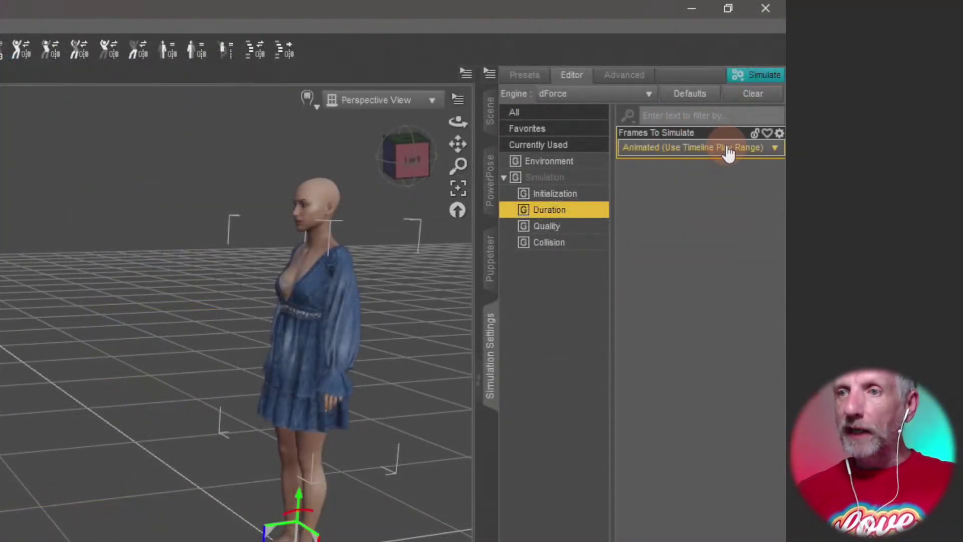
{"action": "left_click", "coordinate": [927, 94]}
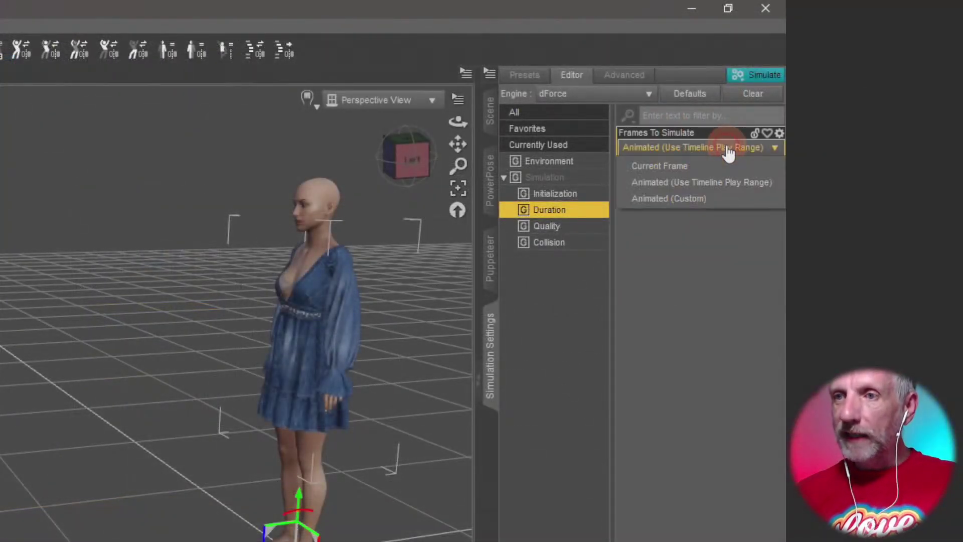
{"action": "left_click", "coordinate": [730, 181]}
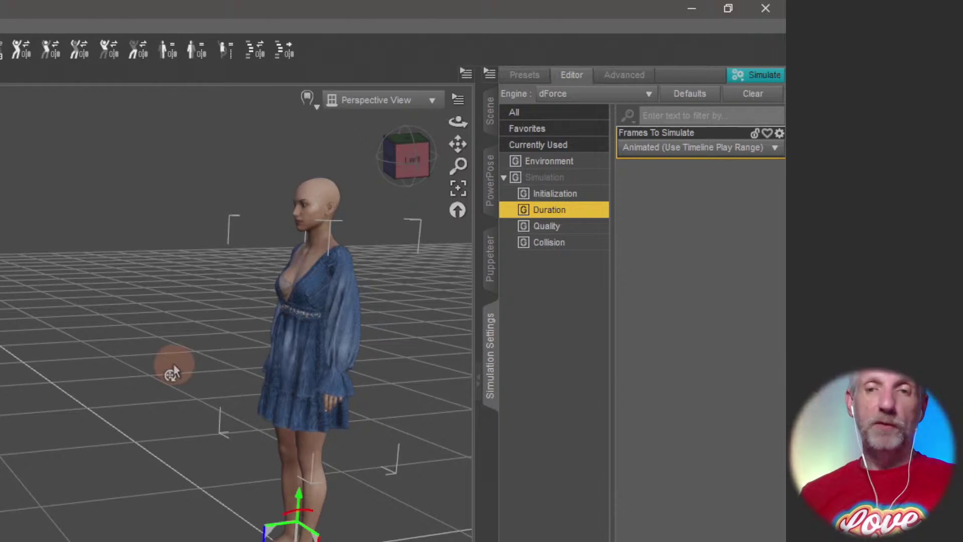
Turn off Start Bones From Memorized Pose in the dForce initialization settings and go back to the simulation duration settings.
{"action": "left_click", "coordinate": [759, 76]}
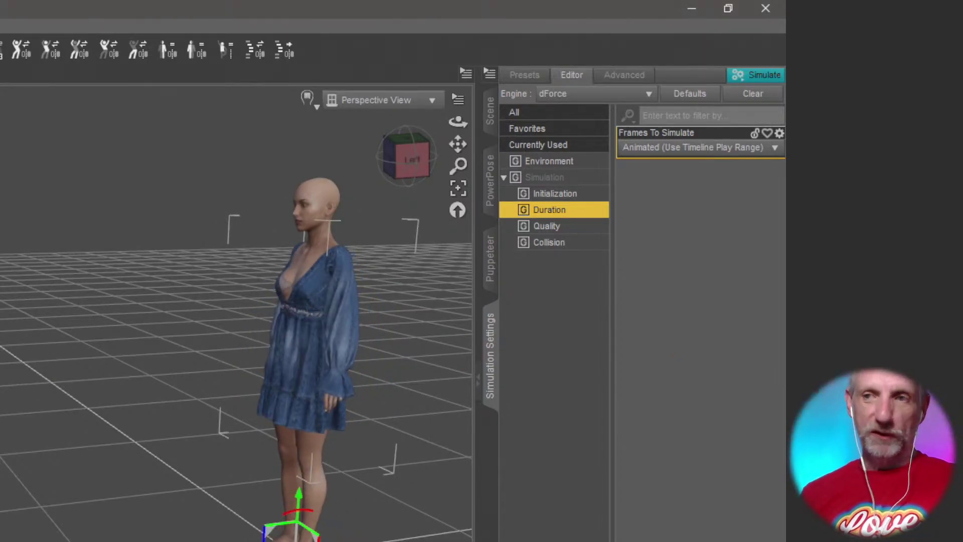
{"action": "left_click", "coordinate": [581, 194]}
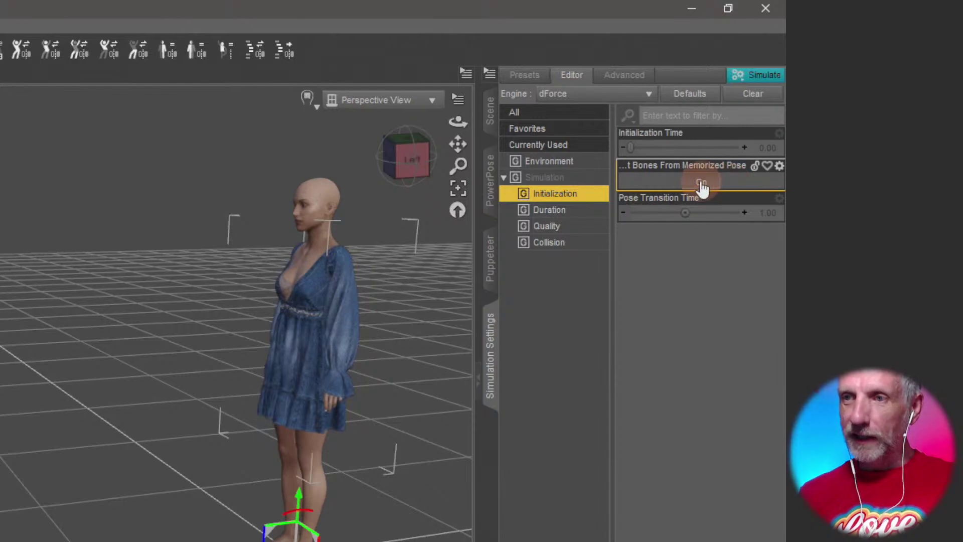
{"action": "left_click", "coordinate": [762, 77]}
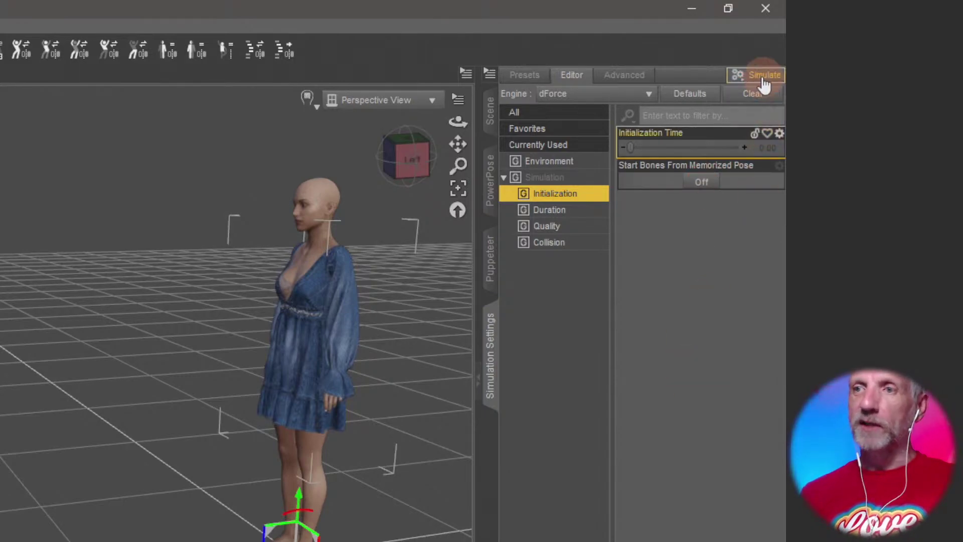
{"action": "left_click", "coordinate": [575, 210]}
{"action": "left_click", "coordinate": [763, 78]}
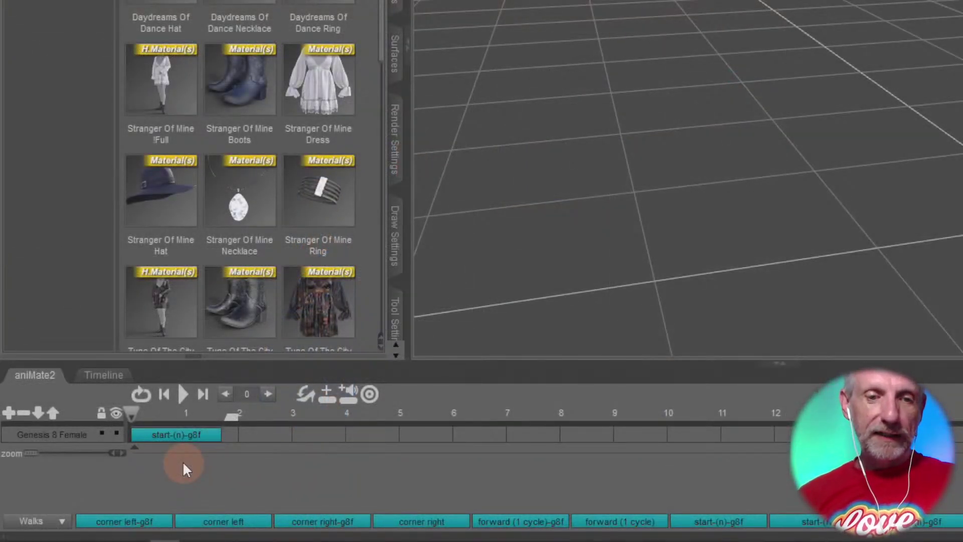
Bake the Genesis 8 Female's start-(n)-g8f aniBlock to Studio keyframes and delete the block from its aniMate2 track.
{"action": "right_click", "coordinate": [183, 463]}
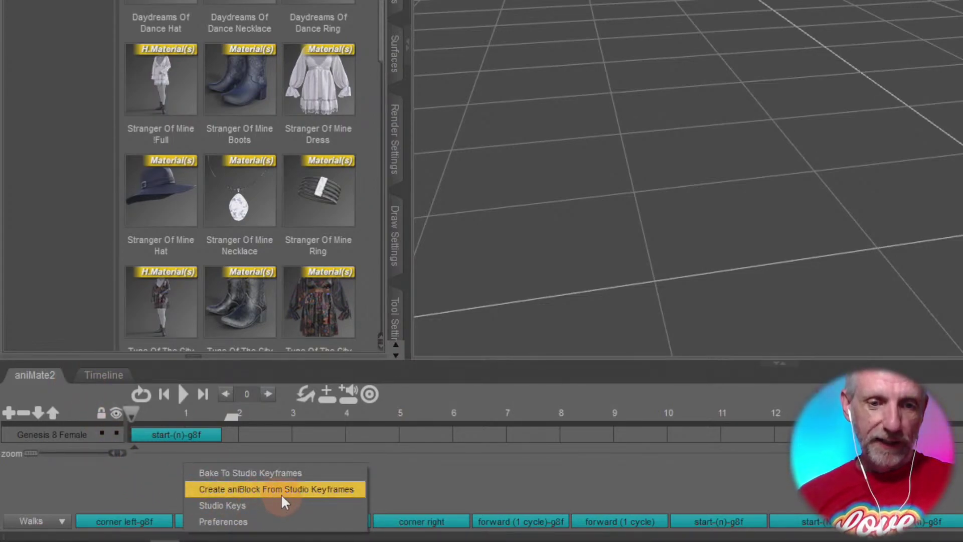
{"action": "left_click", "coordinate": [304, 473]}
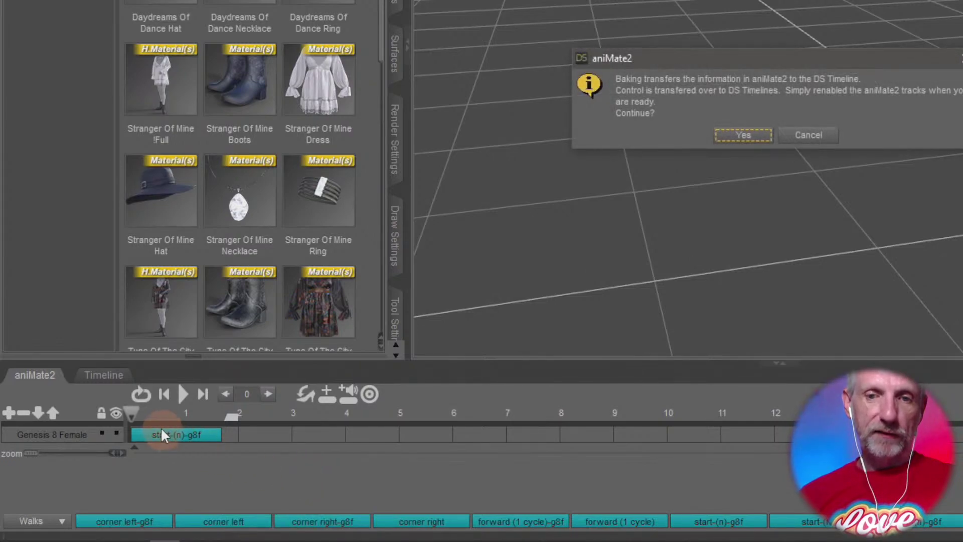
{"action": "left_click_drag", "start_coordinate": [753, 57], "coordinate": [527, 208]}
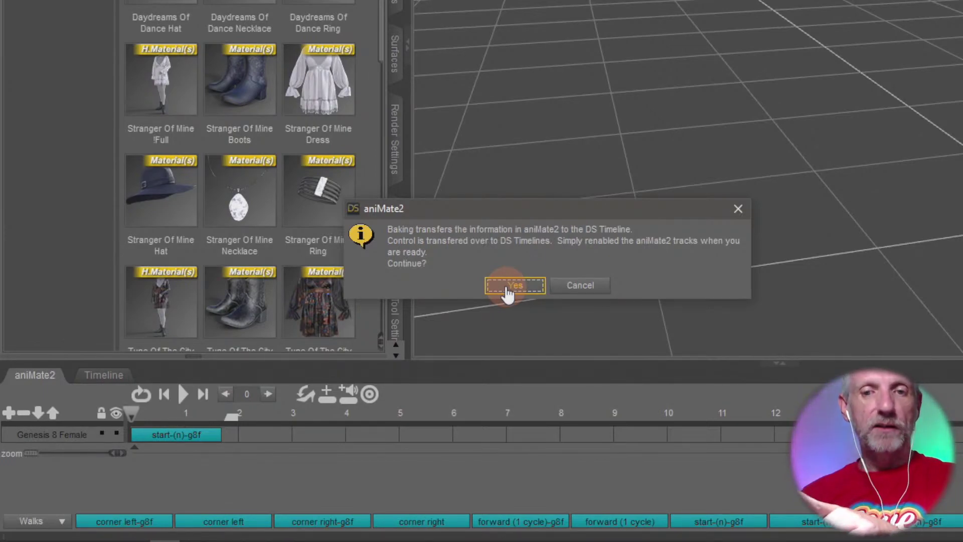
{"action": "left_click", "coordinate": [508, 290]}
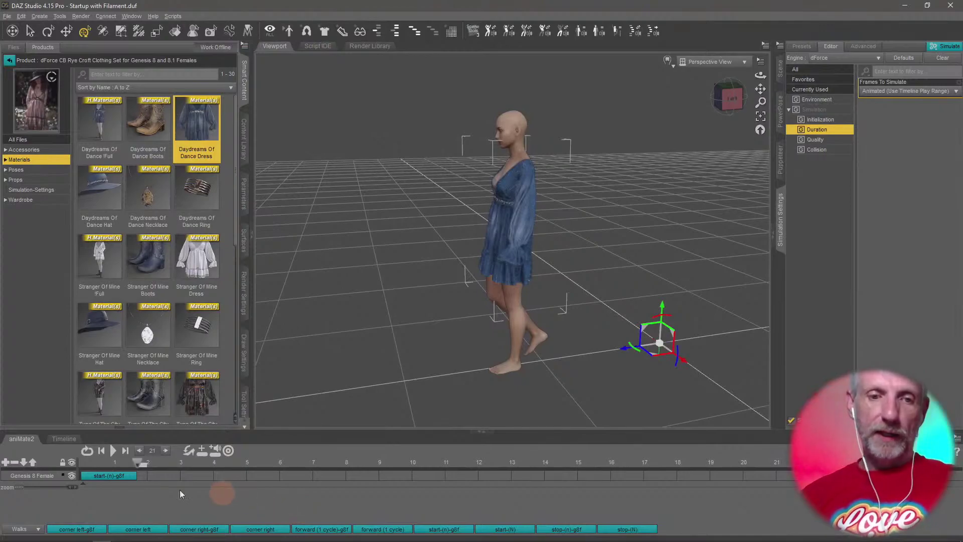
{"action": "left_click", "coordinate": [112, 477]}
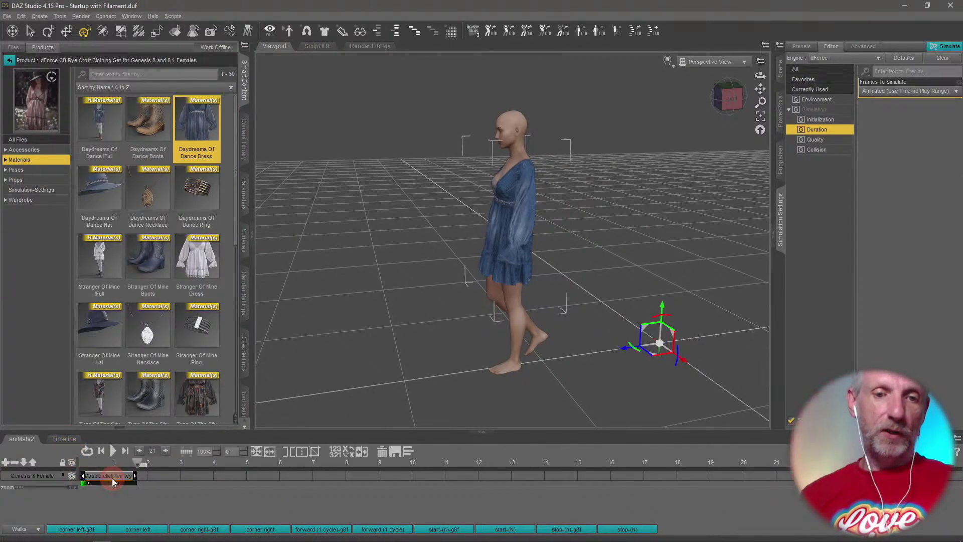
{"action": "left_click", "coordinate": [381, 452]}
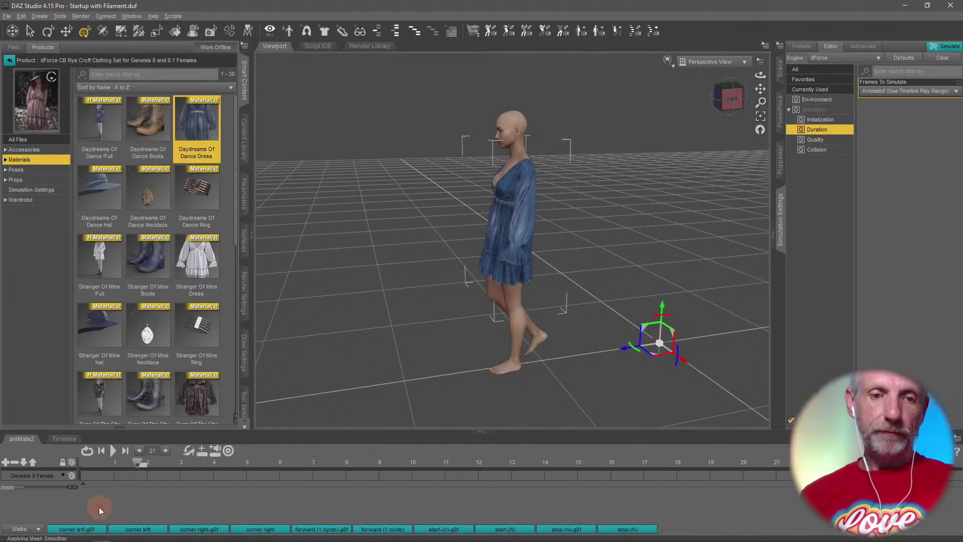
Return the timeline to frame 0 and run the dForce simulation of the CB Rye Croft Dress over the walk.
{"action": "left_click", "coordinate": [64, 438]}
{"action": "left_click", "coordinate": [207, 462]}
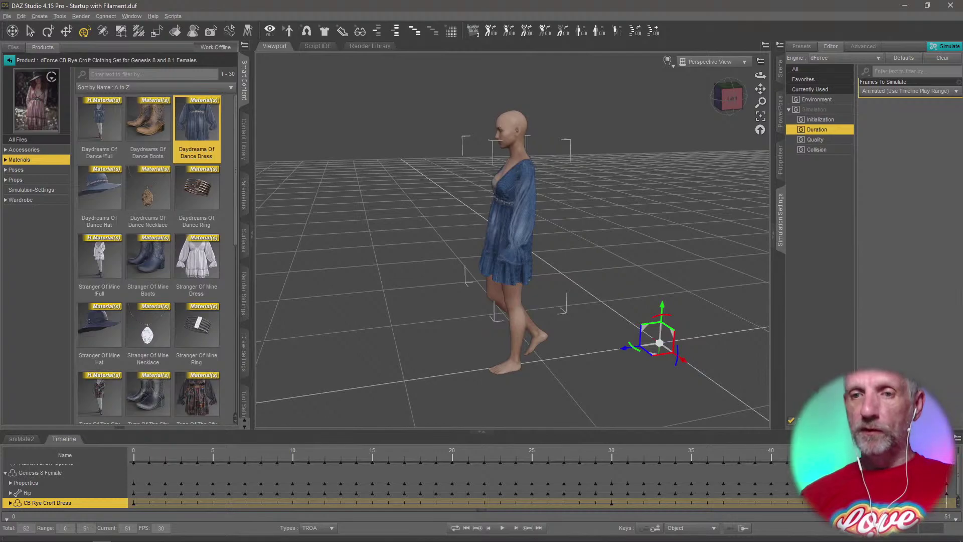
{"action": "left_click_drag", "start_coordinate": [783, 462], "coordinate": [125, 458]}
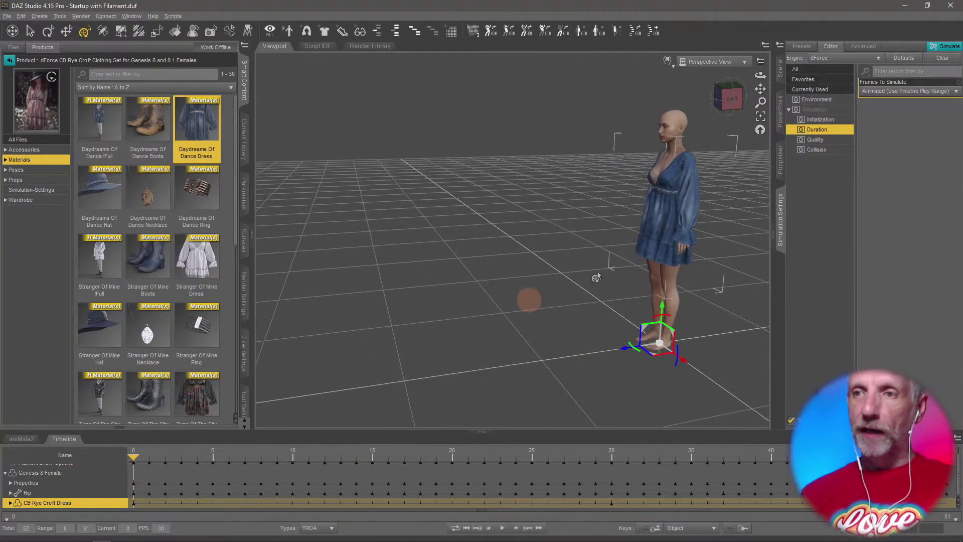
{"action": "left_click", "coordinate": [950, 47]}
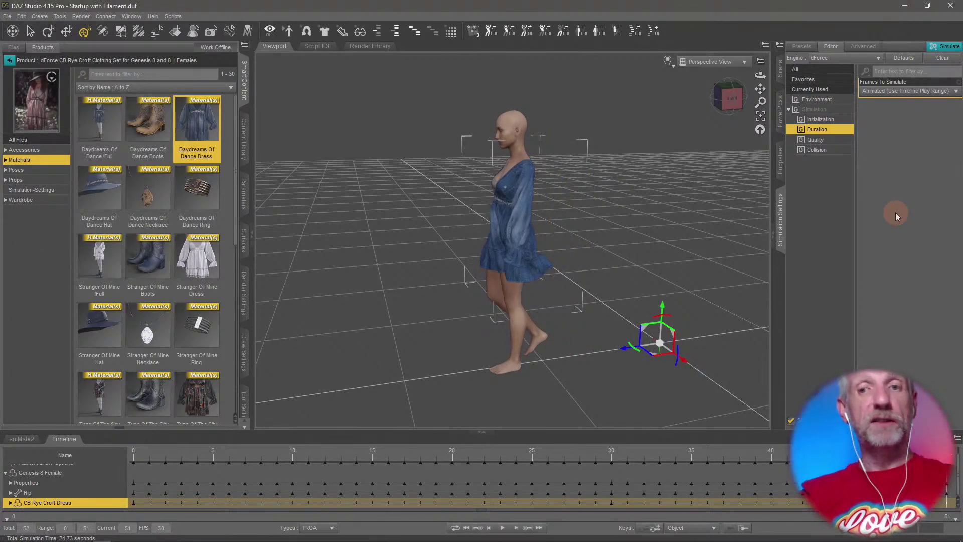
Play back the simulated walk, viewing the dress from the side and the front, and return the timeline to frame 0.
{"action": "left_click", "coordinate": [501, 530]}
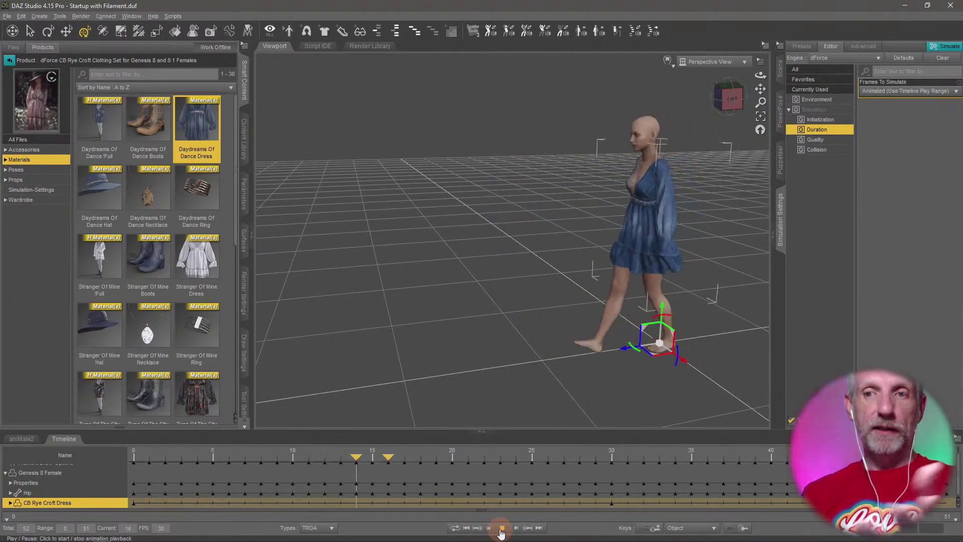
{"action": "mouse_move", "coordinate": [445, 298]}
{"action": "left_mouse_down"}
{"action": "mouse_move", "coordinate": [462, 295]}
{"action": "mouse_move", "coordinate": [447, 286]}
{"action": "mouse_move", "coordinate": [693, 335]}
{"action": "mouse_move", "coordinate": [703, 324]}
{"action": "mouse_move", "coordinate": [652, 269]}
{"action": "mouse_move", "coordinate": [617, 265]}
{"action": "left_mouse_up"}
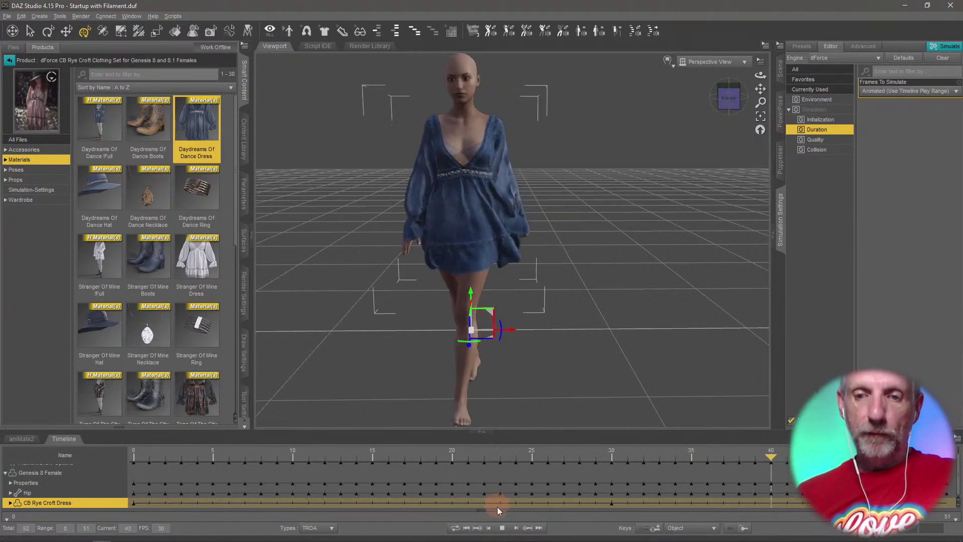
{"action": "left_click", "coordinate": [502, 527]}
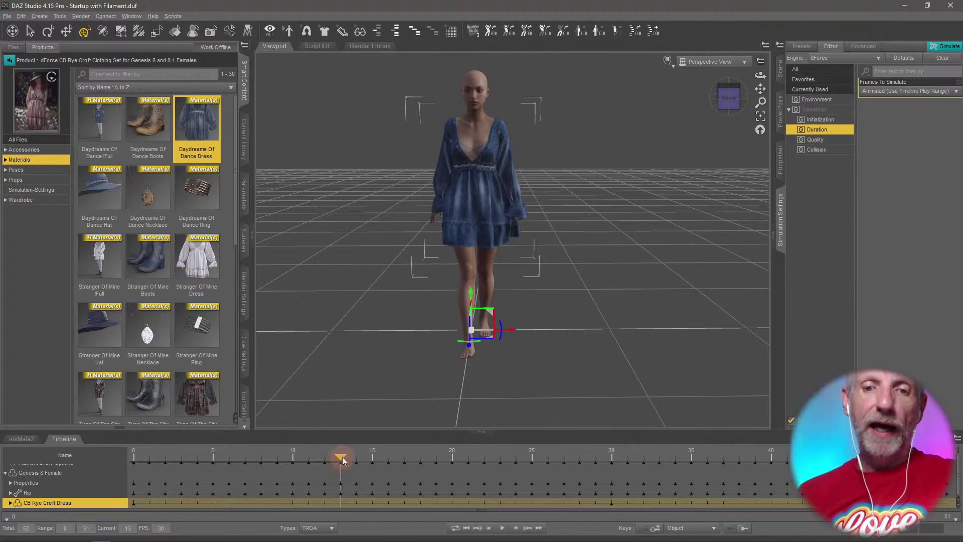
{"action": "left_click_drag", "start_coordinate": [340, 458], "coordinate": [86, 465]}
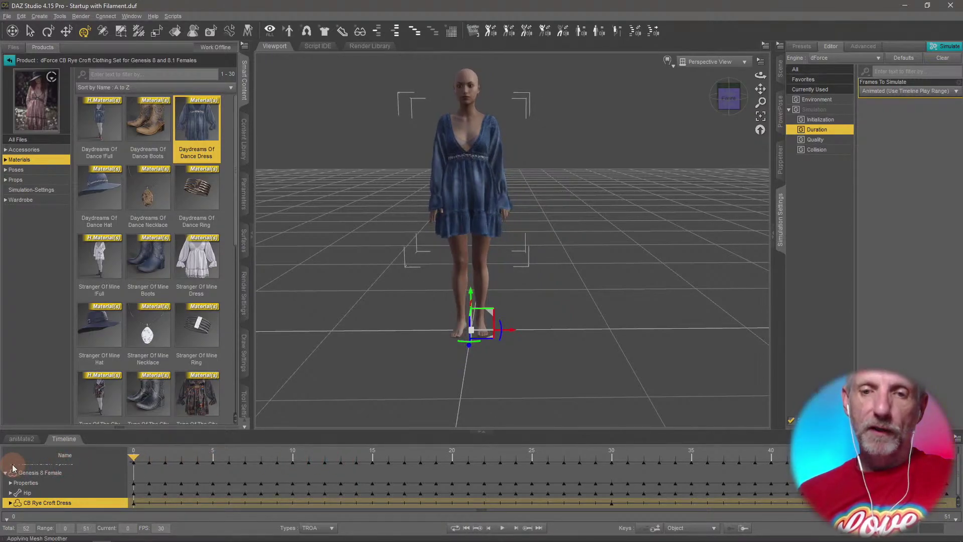
Save the scene as G8 dForce Walk in the dForce Stream folder.
{"action": "left_click", "coordinate": [8, 17]}
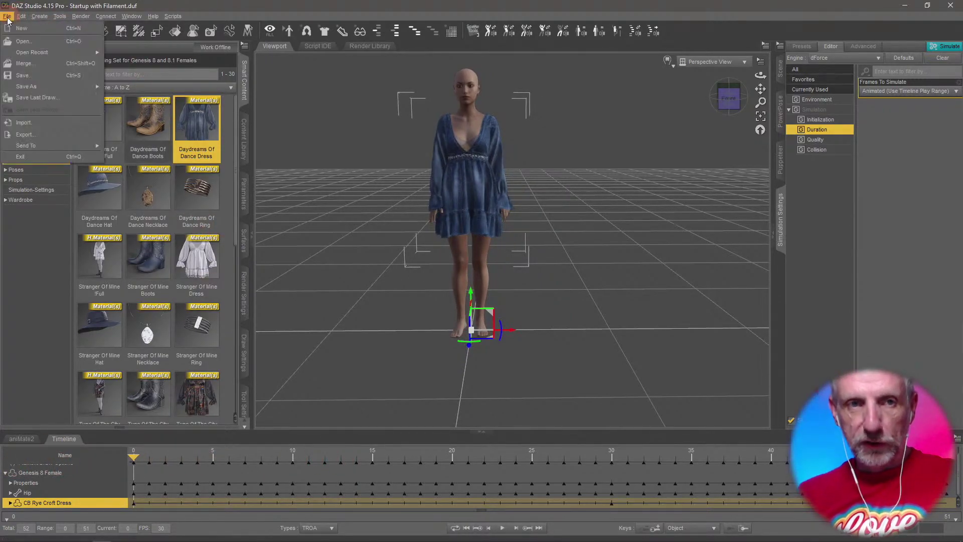
{"action": "left_click", "coordinate": [50, 88]}
{"action": "left_click", "coordinate": [132, 88]}
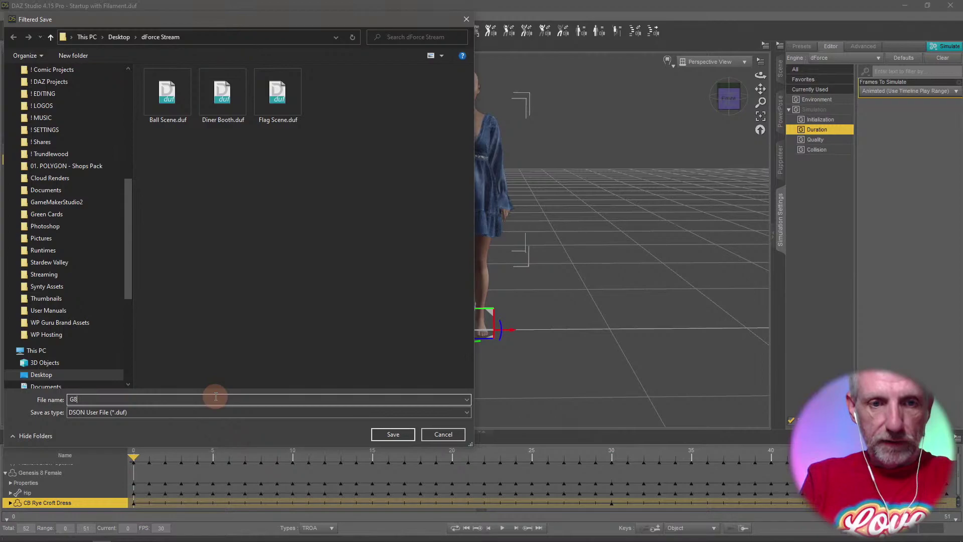
{"action": "type", "text": "G8 dForce W"}
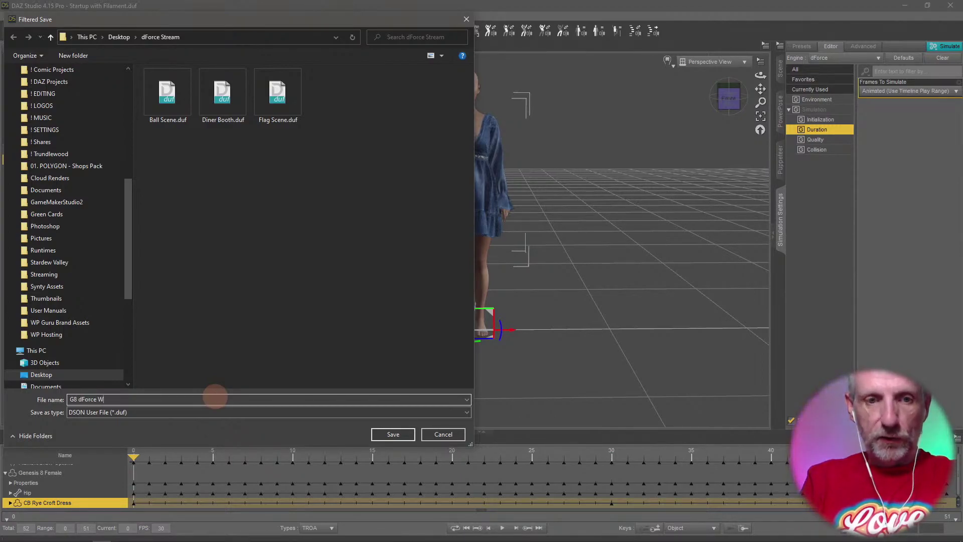
{"action": "type", "text": "alk"}
{"action": "key", "text": "Return"}
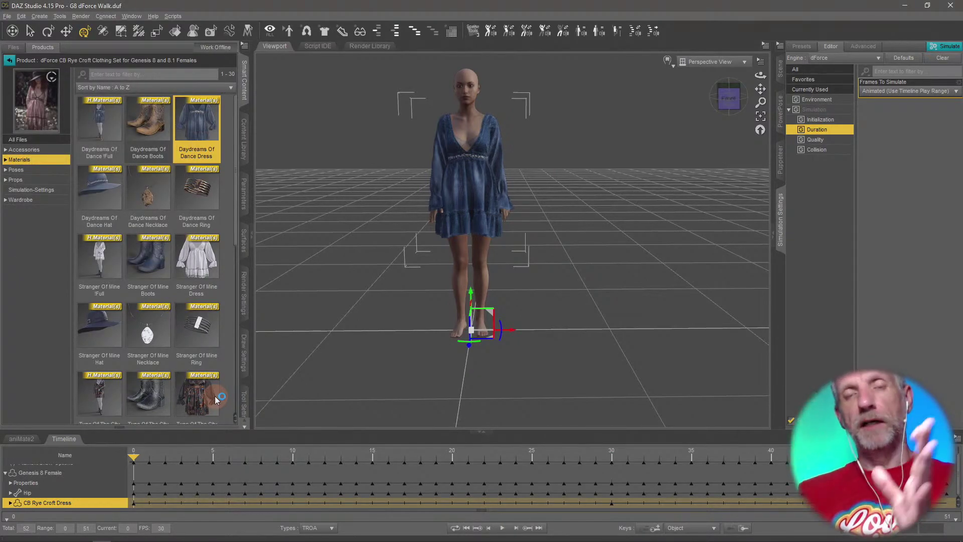
{"action": "double_click", "coordinate": [217, 399]}
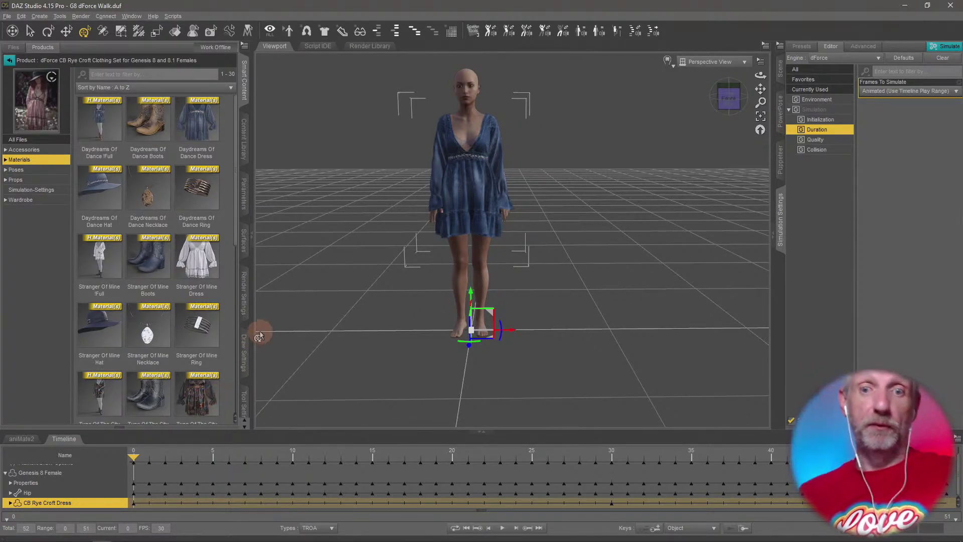
Start a new scene and list the Figures products in the Smart Content library.
{"action": "middle_click_drag", "start_coordinate": [337, 249], "coordinate": [336, 252]}
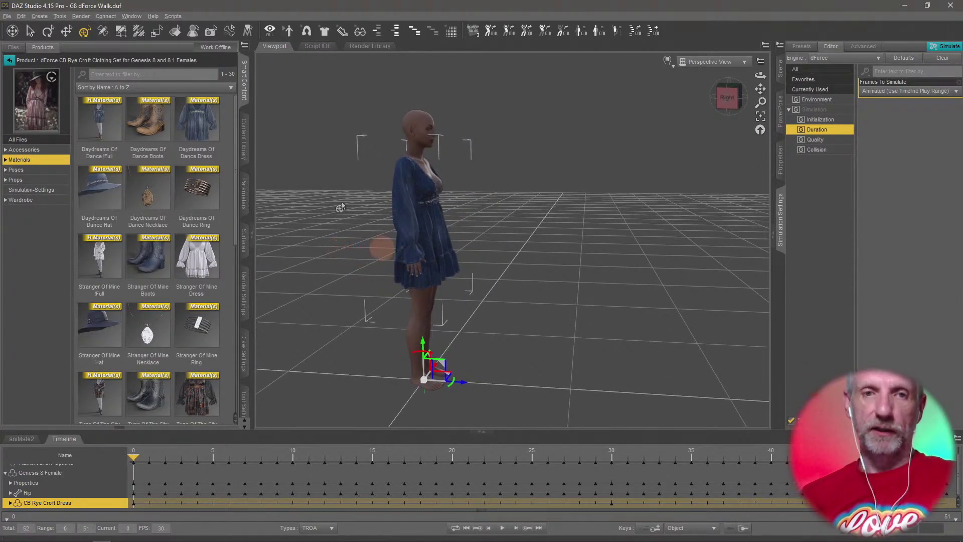
{"action": "left_click", "coordinate": [6, 17]}
{"action": "left_click", "coordinate": [18, 25]}
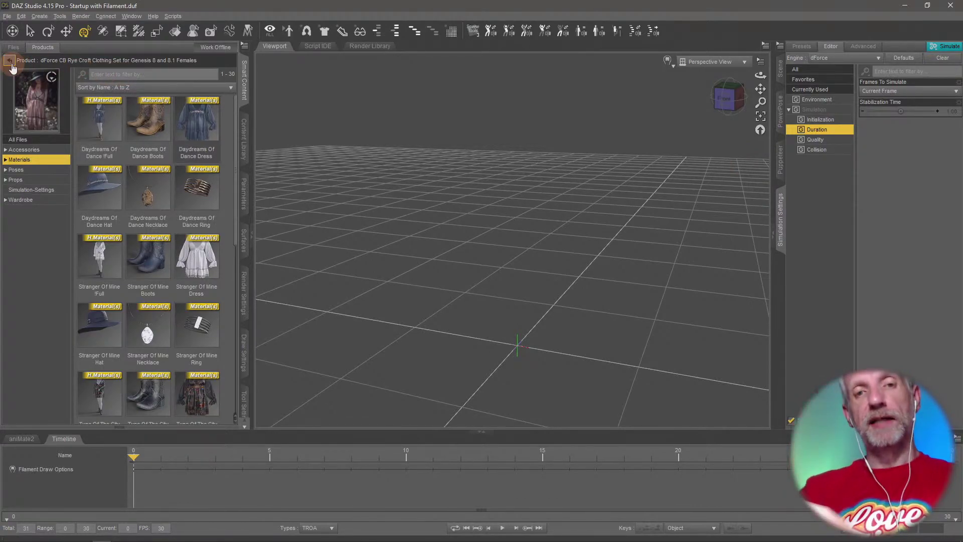
{"action": "left_click", "coordinate": [11, 61]}
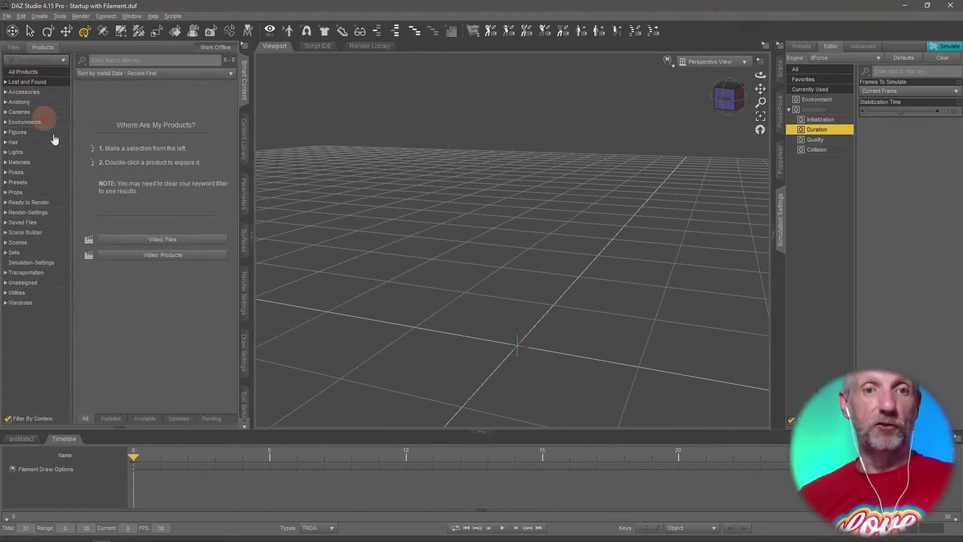
{"action": "left_click", "coordinate": [30, 142]}
{"action": "left_click", "coordinate": [43, 133]}
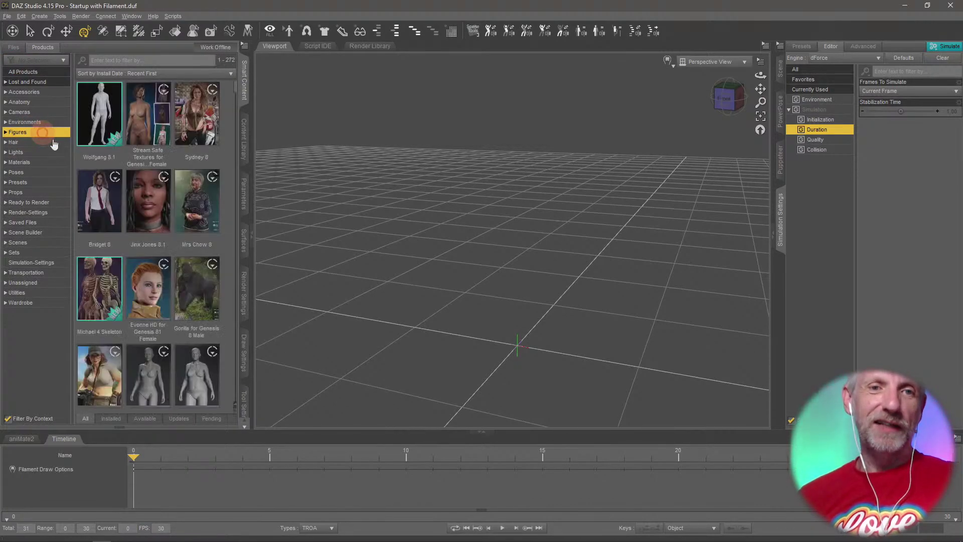
Load the G8.1F Tanned actor from the Stream Safe Textures product, frame it in the viewport and show the scene's node list.
{"action": "double_click", "coordinate": [163, 125]}
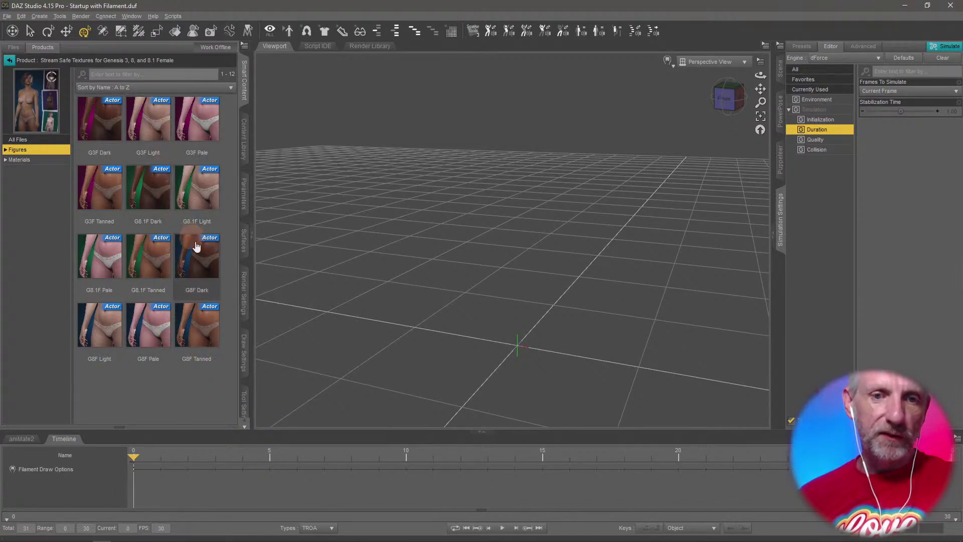
{"action": "double_click", "coordinate": [168, 259]}
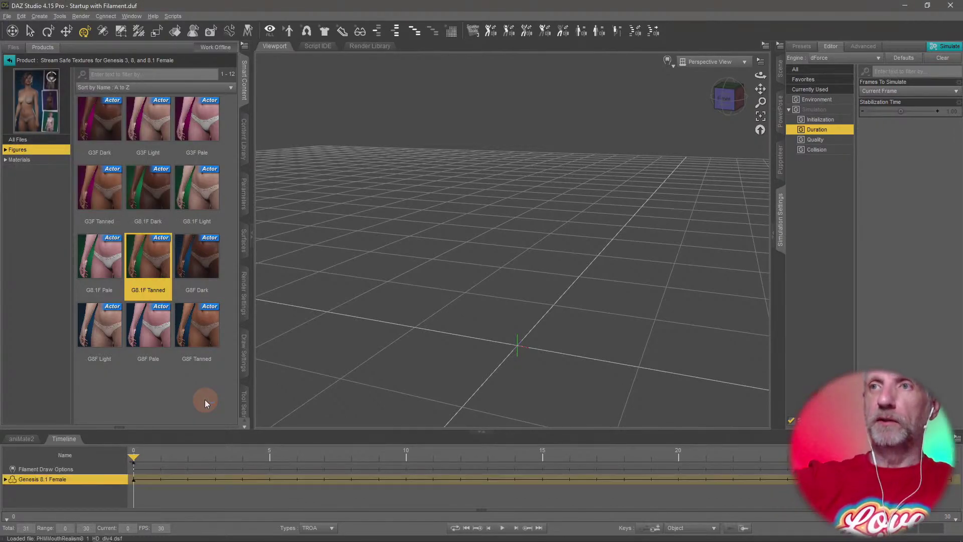
{"action": "scroll", "coordinate": [444, 294], "scroll_direction": "up", "scroll_amount": 5}
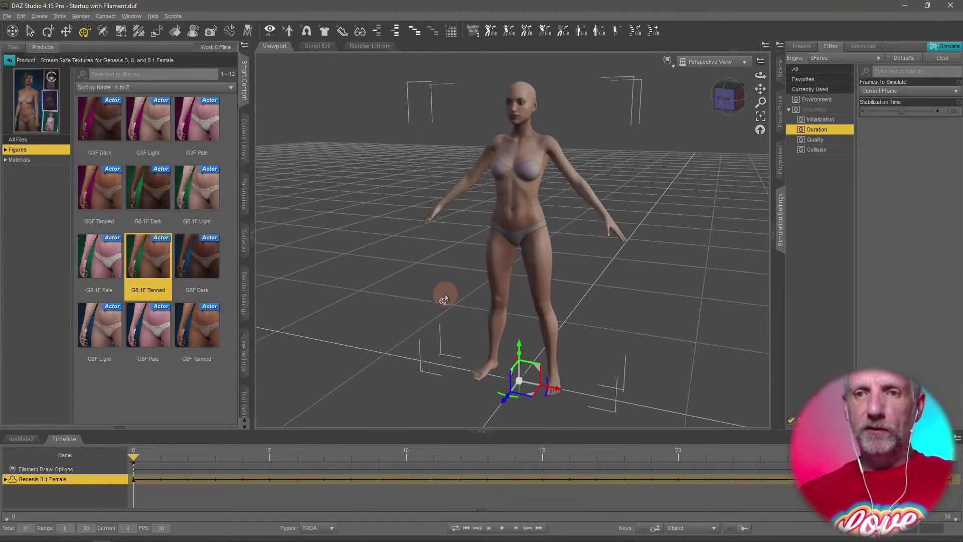
{"action": "right_click_drag", "start_coordinate": [446, 246], "coordinate": [445, 246], "text": "ctrl+alt"}
{"action": "scroll", "coordinate": [445, 246], "scroll_direction": "up", "scroll_amount": 1}
{"action": "scroll", "coordinate": [445, 247], "scroll_direction": "down", "scroll_amount": 3}
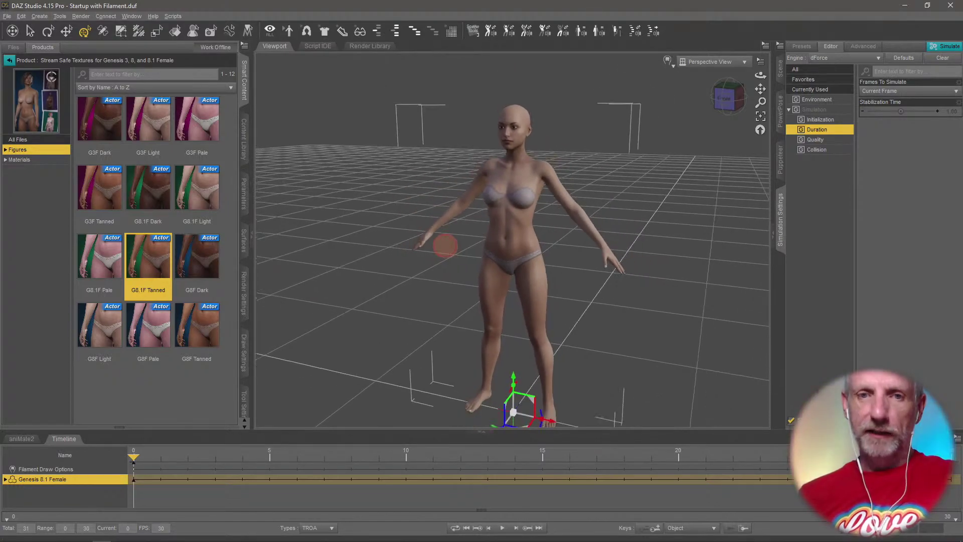
{"action": "left_click_drag", "start_coordinate": [445, 246], "coordinate": [445, 245], "text": "ctrl+alt"}
{"action": "left_click", "coordinate": [780, 70]}
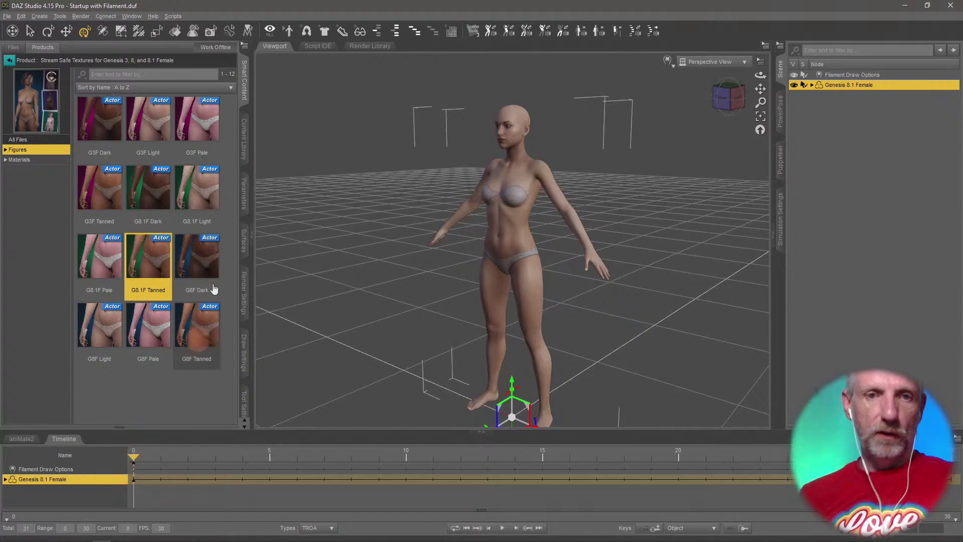
Apply only the morphs of the Jada 8.1 character to the Genesis 8.1 Female.
{"action": "left_click", "coordinate": [9, 59]}
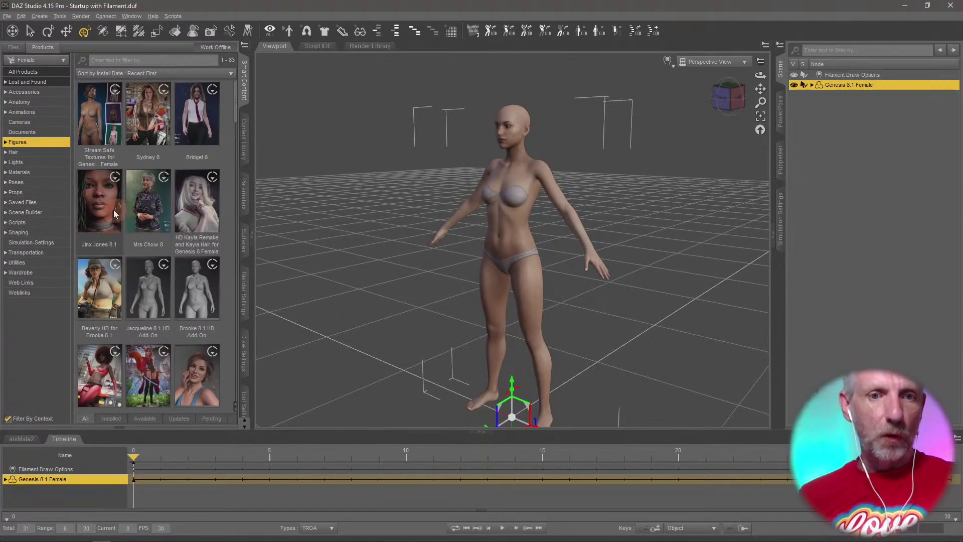
{"action": "scroll", "coordinate": [159, 193], "scroll_direction": "down", "scroll_amount": 5}
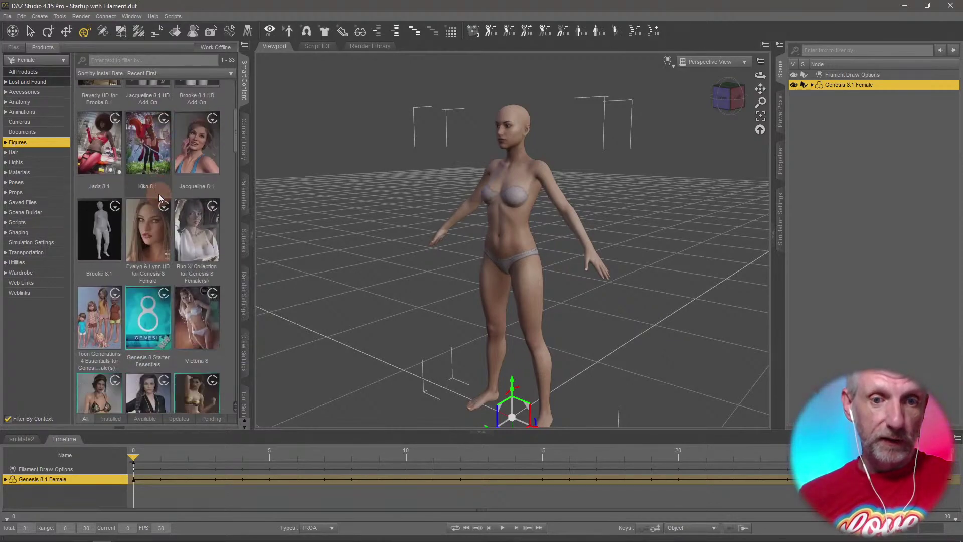
{"action": "left_click", "coordinate": [105, 144]}
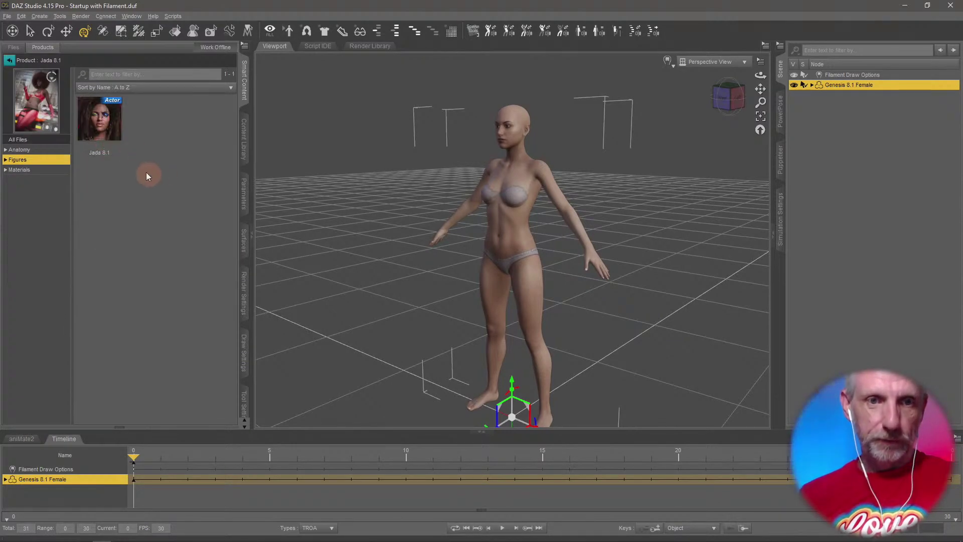
{"action": "double_click", "coordinate": [111, 120]}
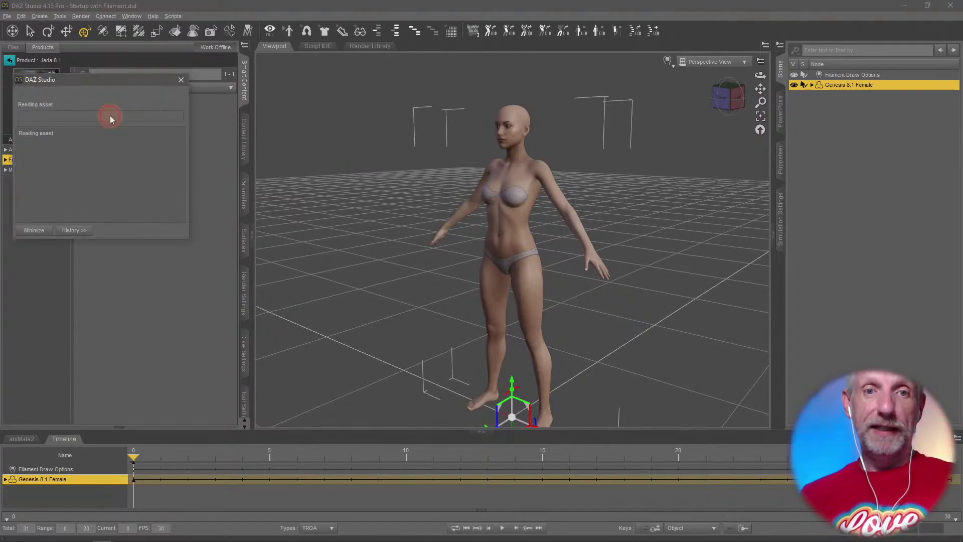
{"action": "left_click_drag", "start_coordinate": [199, 120], "coordinate": [200, 96]}
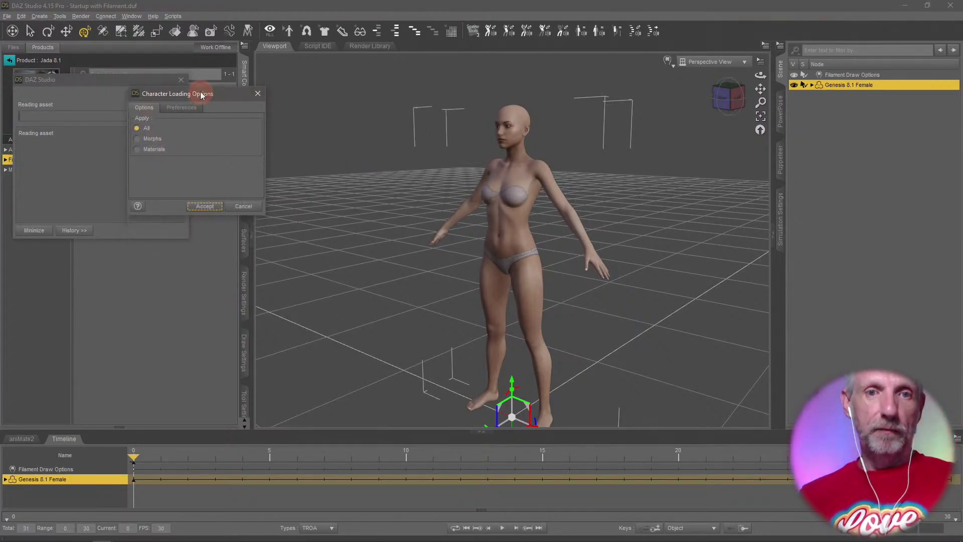
{"action": "left_click", "coordinate": [151, 139]}
{"action": "left_click", "coordinate": [208, 205]}
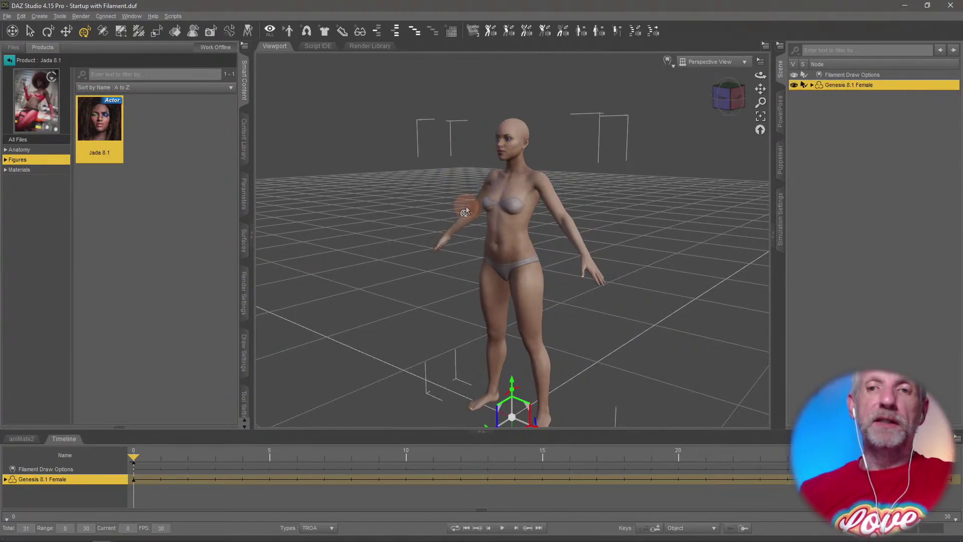
Load the CB Rye Croft Dress from the dForce CB Rye Croft Clothing Set onto the Genesis 8.1 Female.
{"action": "middle_click_drag", "start_coordinate": [434, 184], "coordinate": [422, 221]}
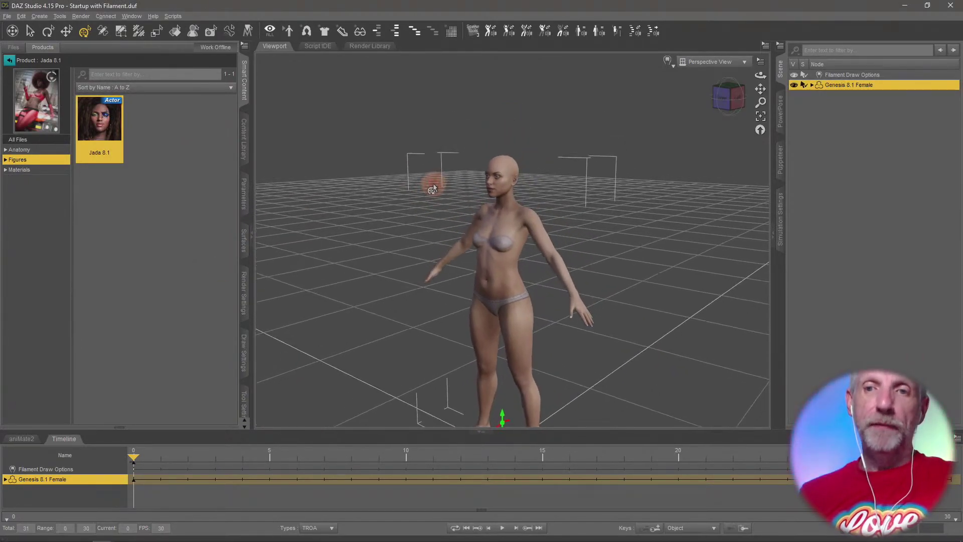
{"action": "scroll", "coordinate": [433, 185], "scroll_direction": "up", "scroll_amount": 4}
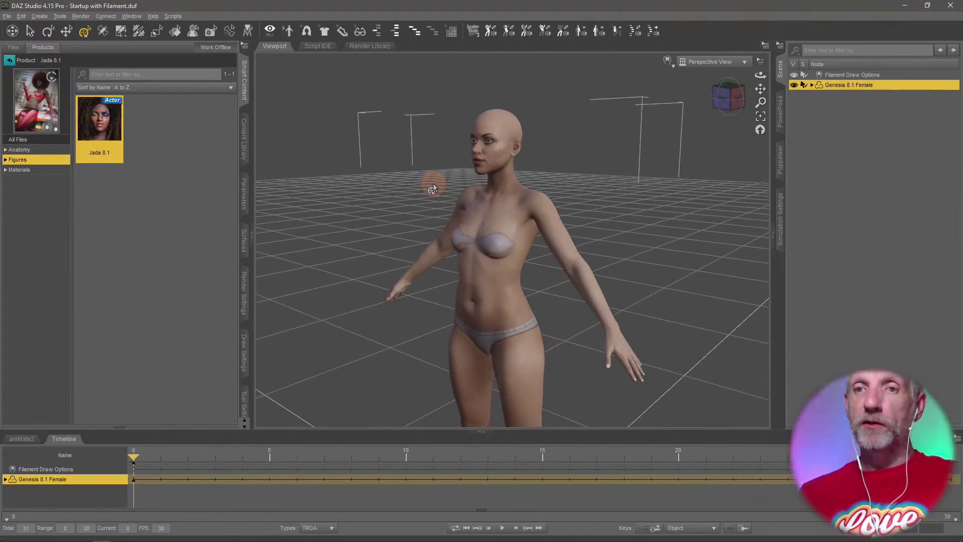
{"action": "scroll", "coordinate": [432, 188], "scroll_direction": "up", "scroll_amount": 2}
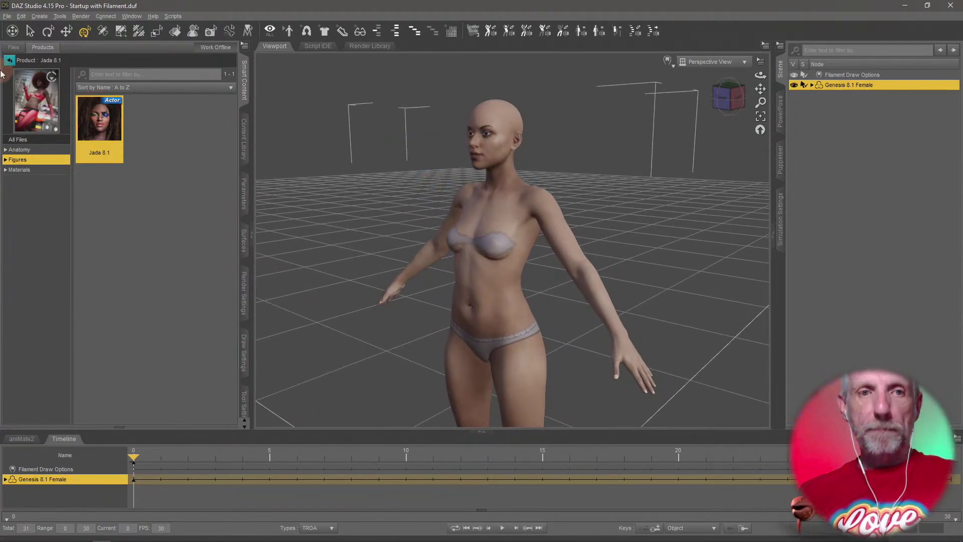
{"action": "left_click", "coordinate": [9, 60]}
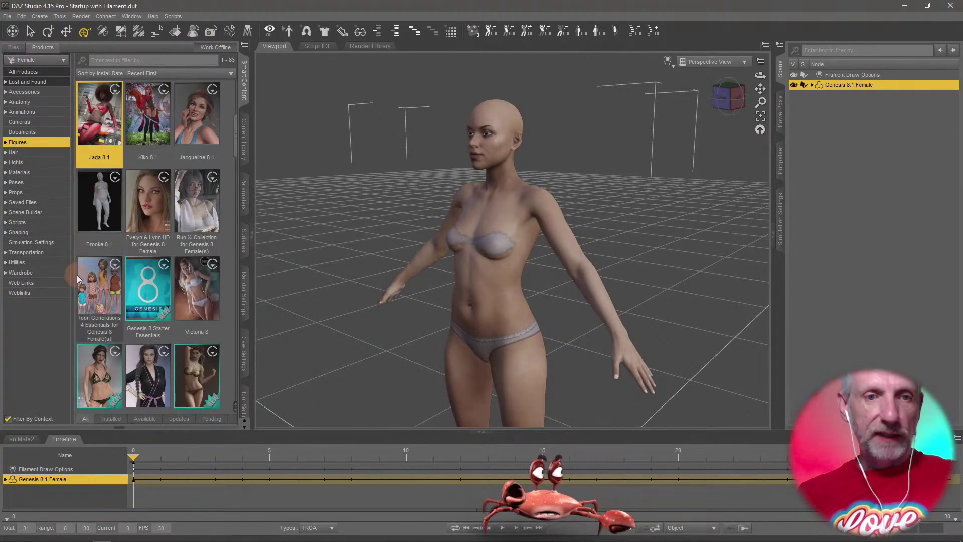
{"action": "left_click", "coordinate": [47, 272]}
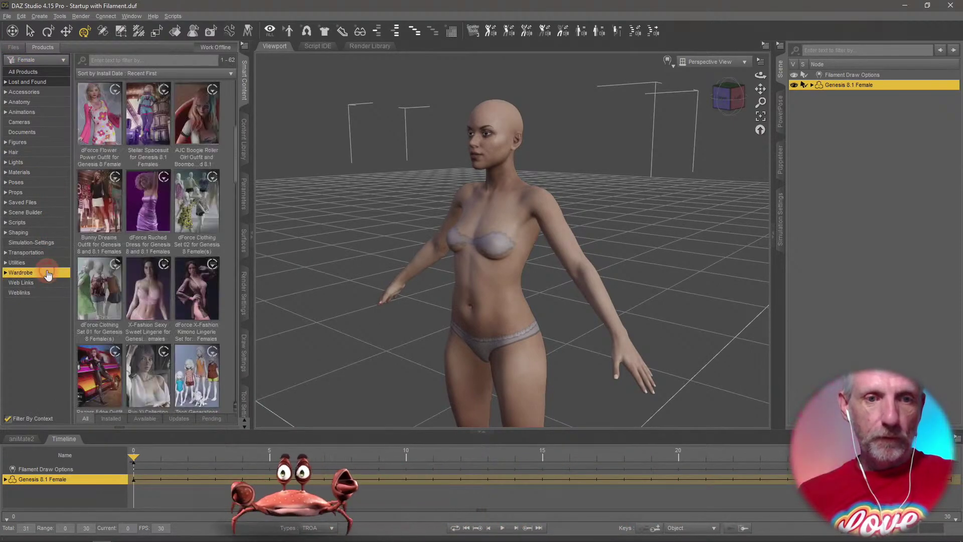
{"action": "scroll", "coordinate": [191, 227], "scroll_direction": "down", "scroll_amount": 3}
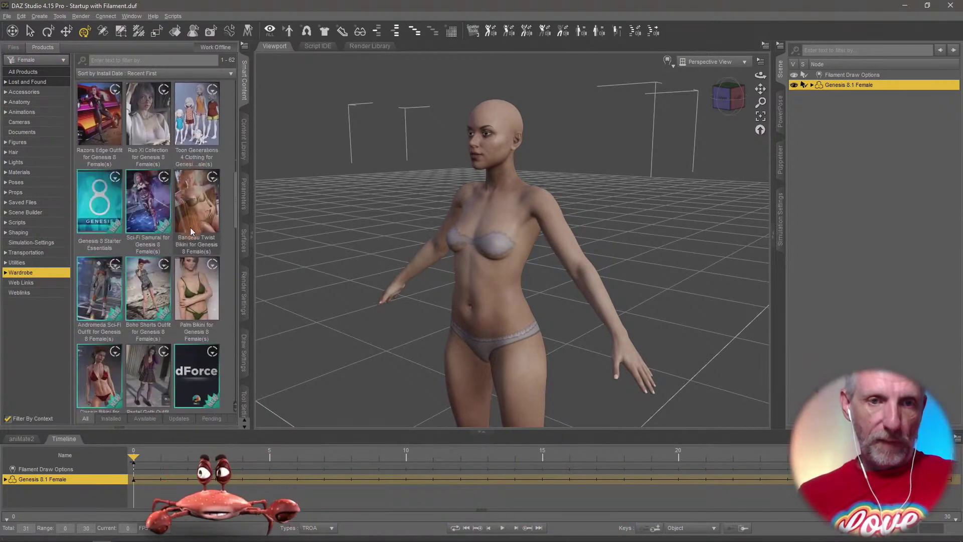
{"action": "scroll", "coordinate": [191, 230], "scroll_direction": "up", "scroll_amount": 5}
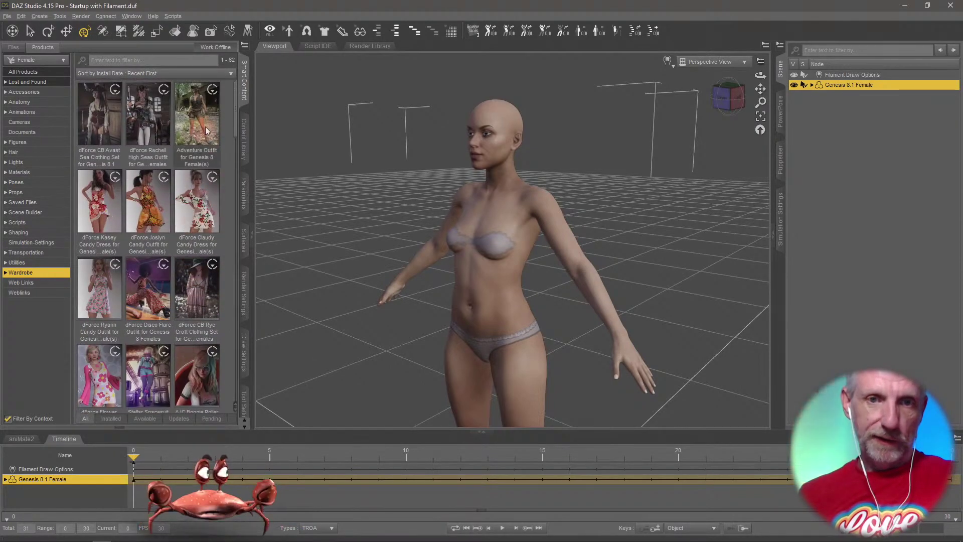
{"action": "left_click", "coordinate": [206, 296]}
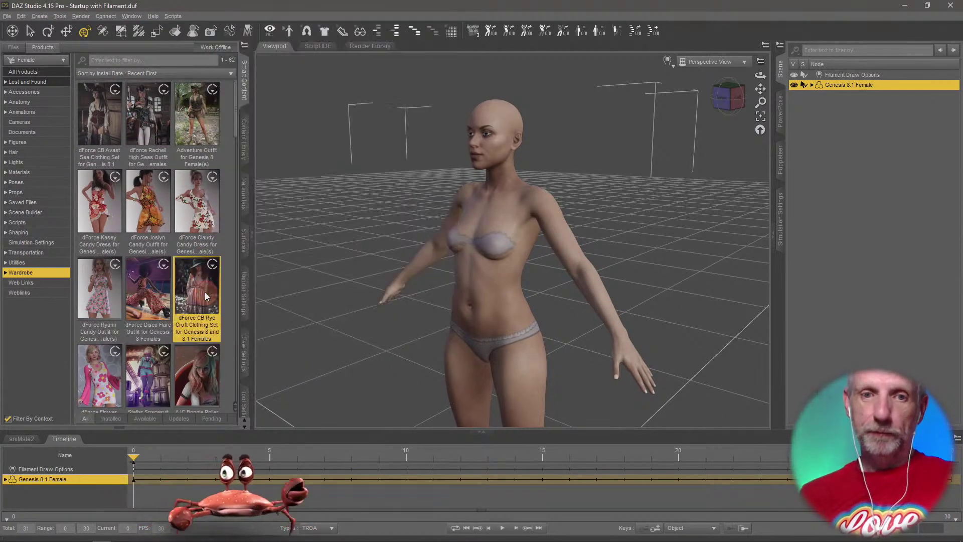
{"action": "double_click", "coordinate": [206, 296]}
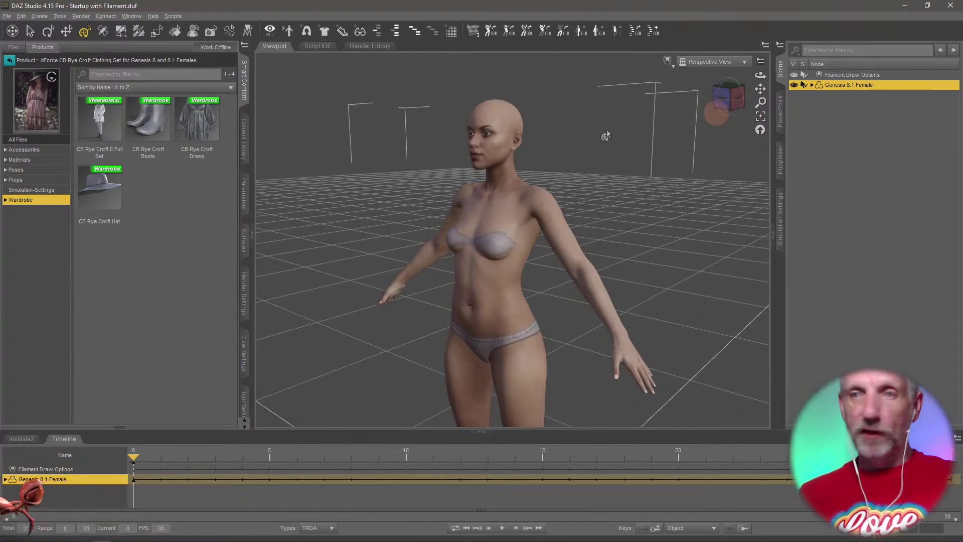
{"action": "double_click", "coordinate": [197, 125]}
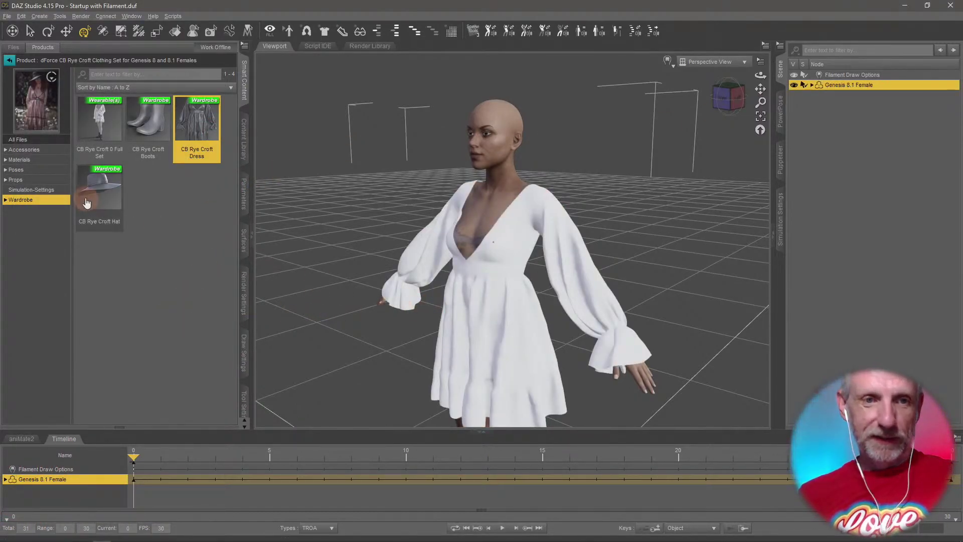
List the clothing set's materials and select the CB Rye Croft Dress under the Genesis 8.1 Female.
{"action": "left_click", "coordinate": [50, 160]}
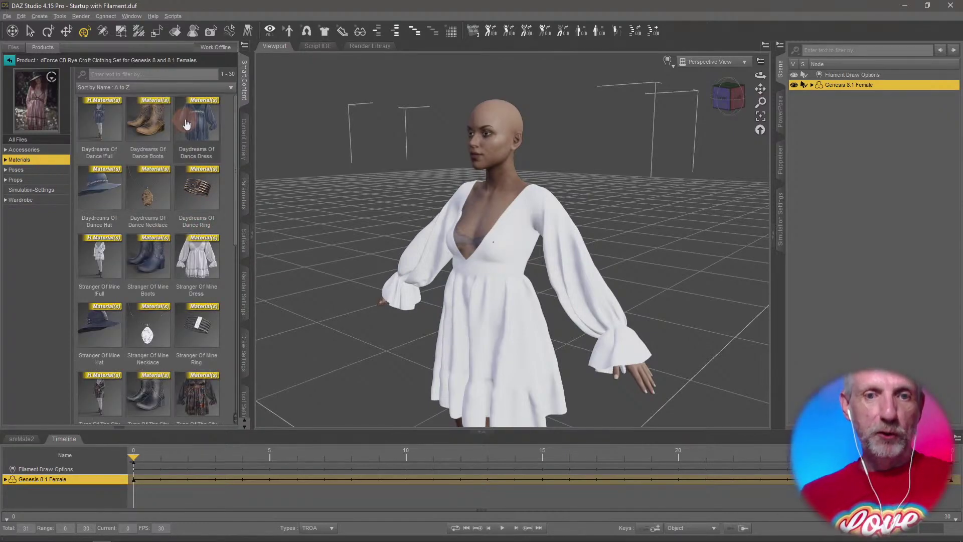
{"action": "scroll", "coordinate": [195, 260], "scroll_direction": "down", "scroll_amount": 3}
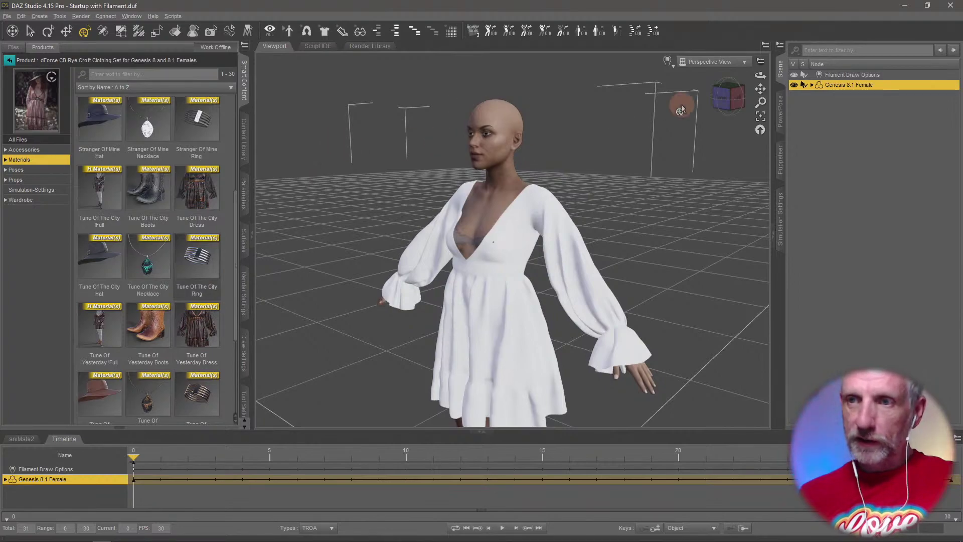
{"action": "left_click", "coordinate": [811, 85]}
{"action": "left_click", "coordinate": [864, 125]}
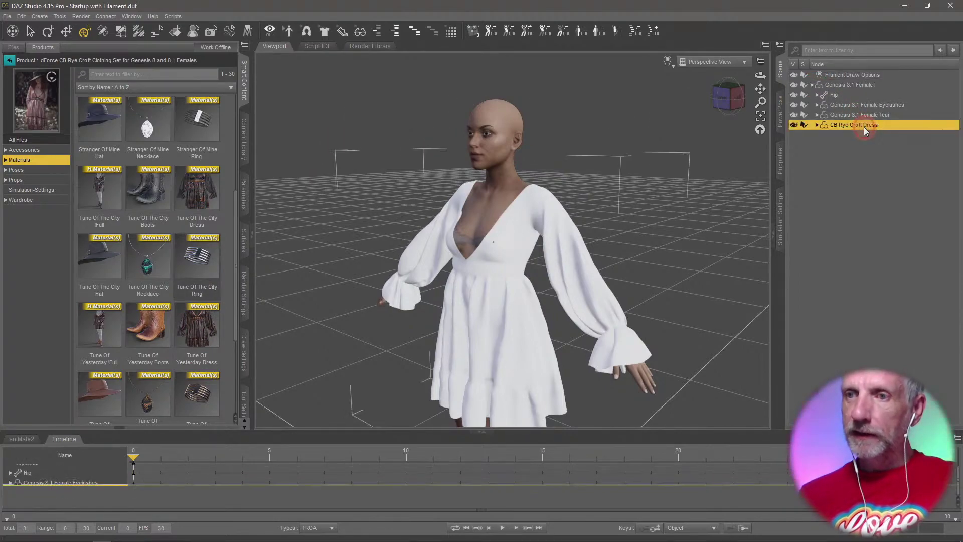
Try the Tune Of The City and Tune Of Yesterday materials on the dress and inspect each.
{"action": "double_click", "coordinate": [214, 192]}
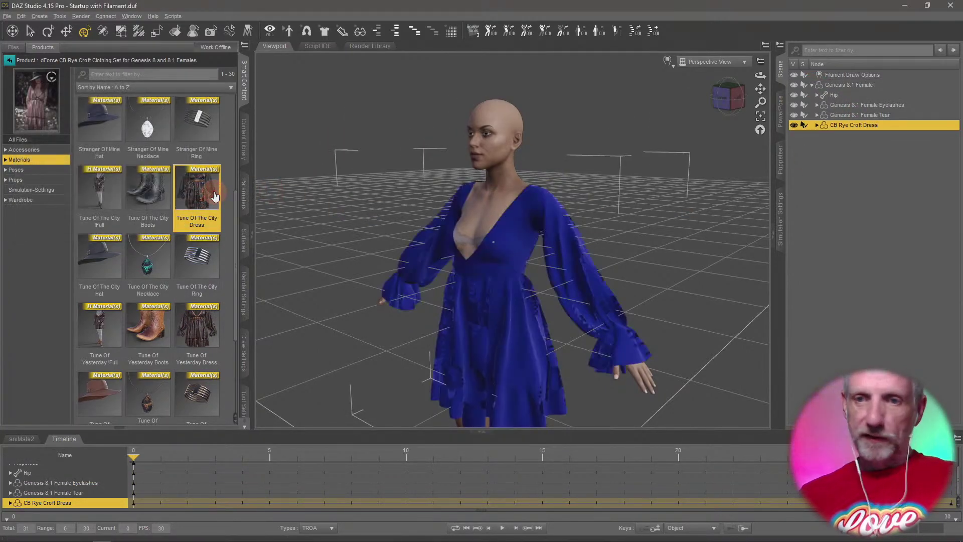
{"action": "left_click_drag", "start_coordinate": [463, 341], "coordinate": [515, 332], "text": "alt"}
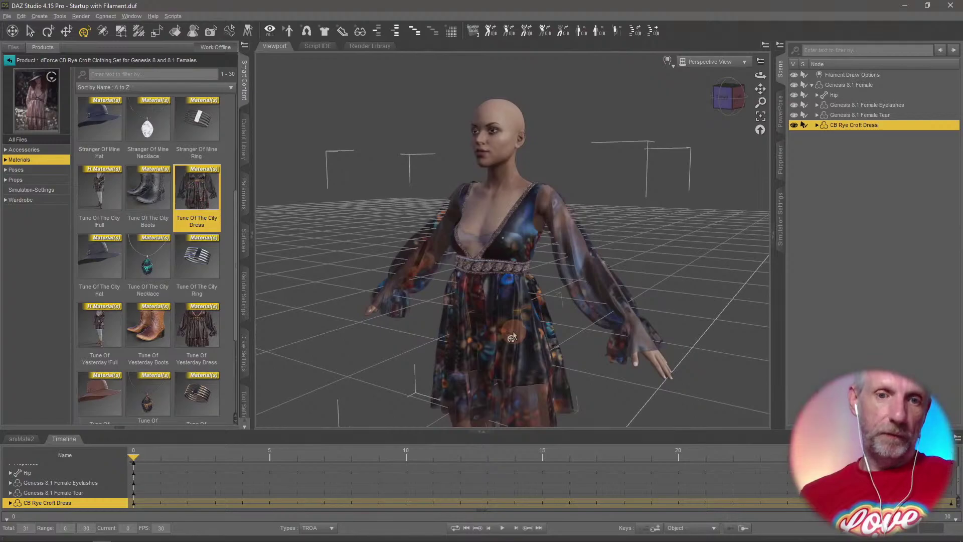
{"action": "double_click", "coordinate": [196, 326]}
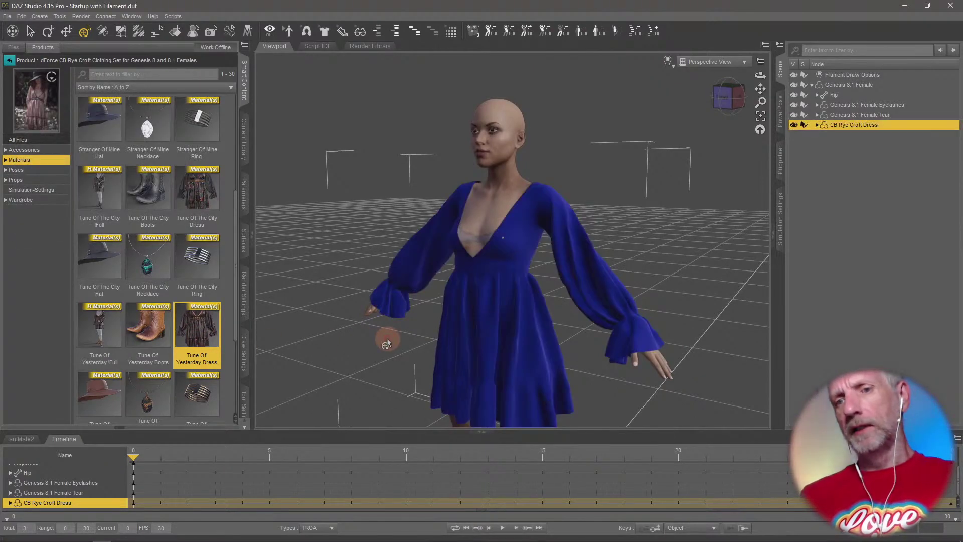
{"action": "left_click_drag", "start_coordinate": [396, 343], "coordinate": [400, 337], "text": "alt"}
Apply the You're My Everything Dress material to the CB Rye Croft Dress and view it on the figure.
{"action": "scroll", "coordinate": [212, 345], "scroll_direction": "down", "scroll_amount": 3}
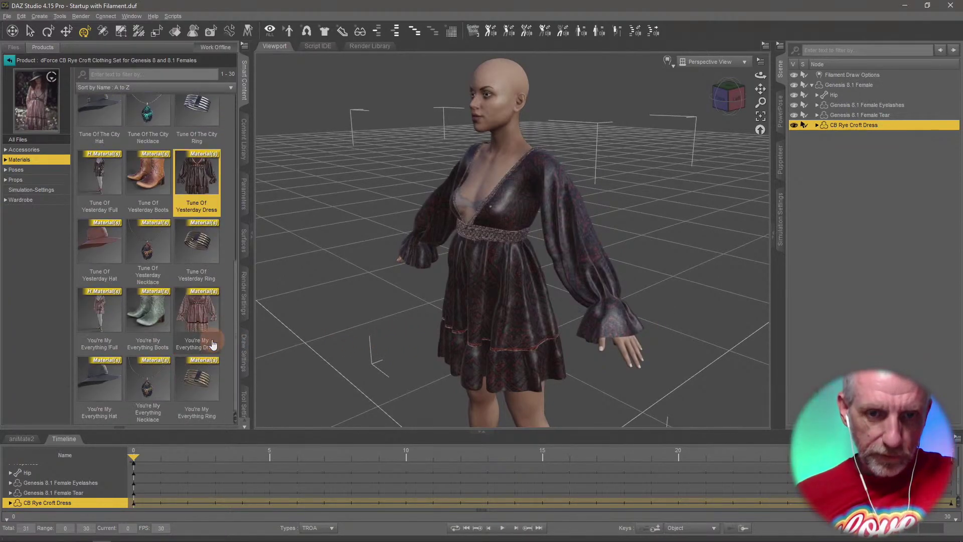
{"action": "double_click", "coordinate": [195, 310]}
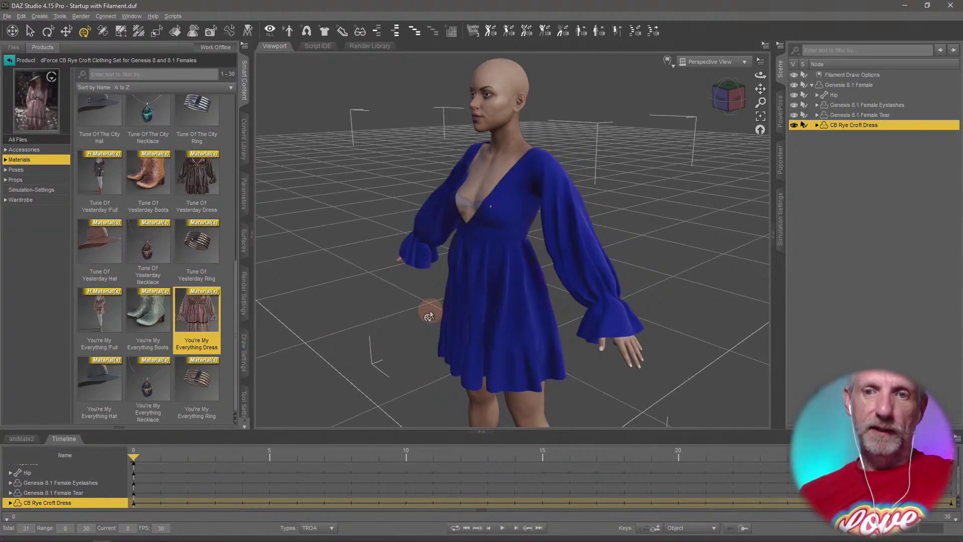
{"action": "left_click_drag", "start_coordinate": [400, 308], "coordinate": [399, 303], "text": "alt"}
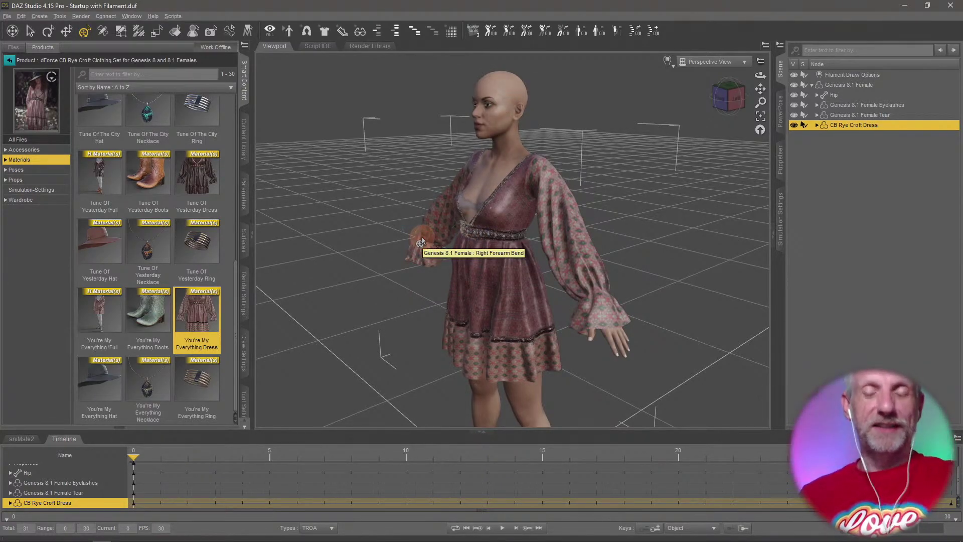
Select the Genesis 8.1 Female and browse the Hair products, previewing Stack Perm Hair for Genesis 3 and 8 Females.
{"action": "left_click", "coordinate": [871, 85]}
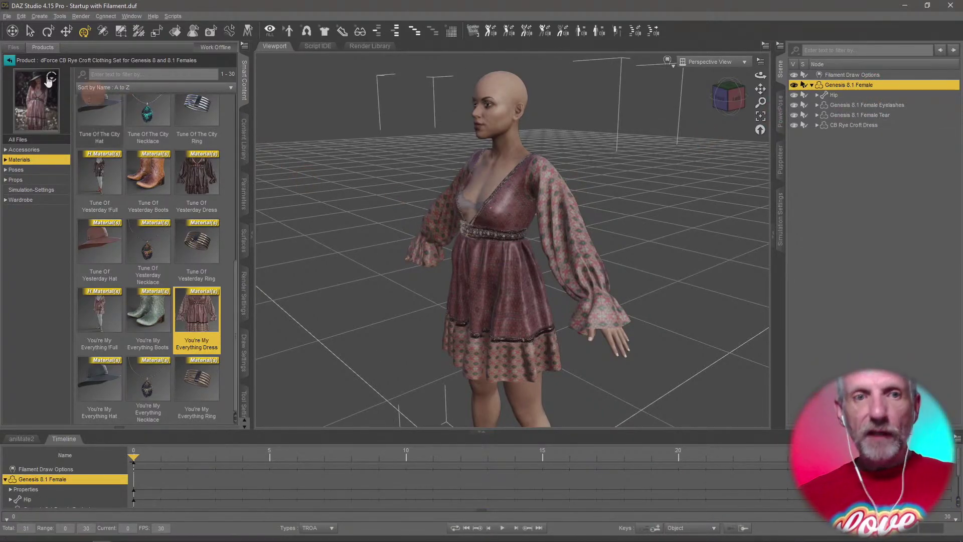
{"action": "left_click", "coordinate": [9, 60]}
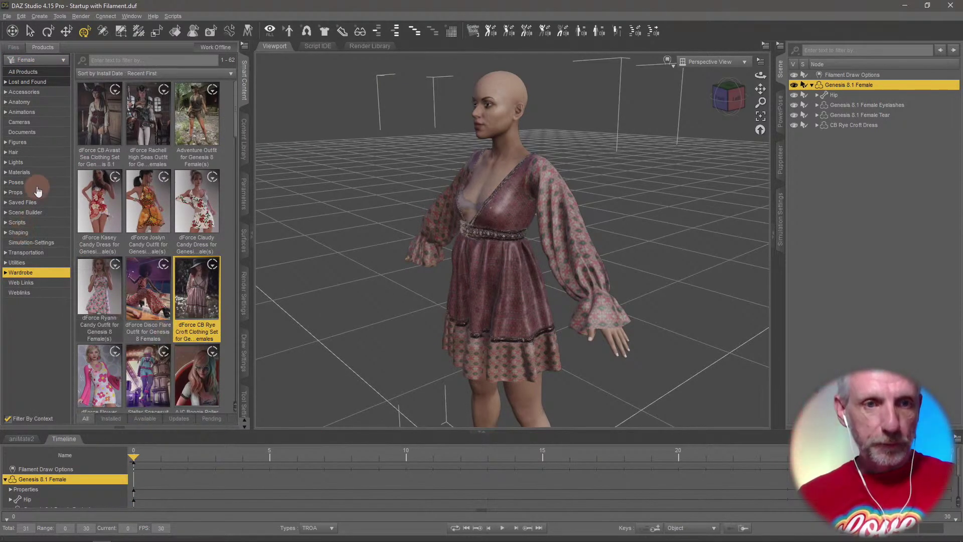
{"action": "left_click", "coordinate": [39, 152]}
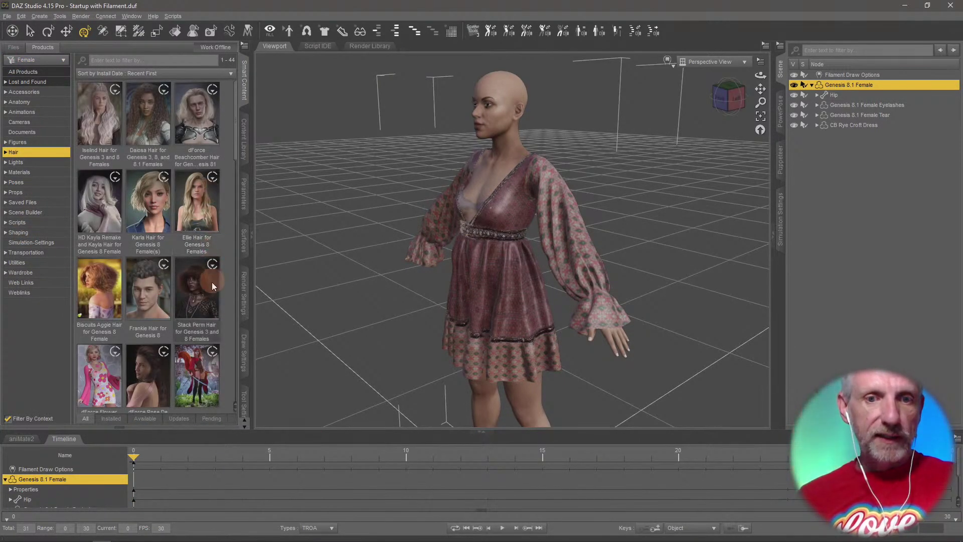
{"action": "mouse_move", "coordinate": [204, 295]}
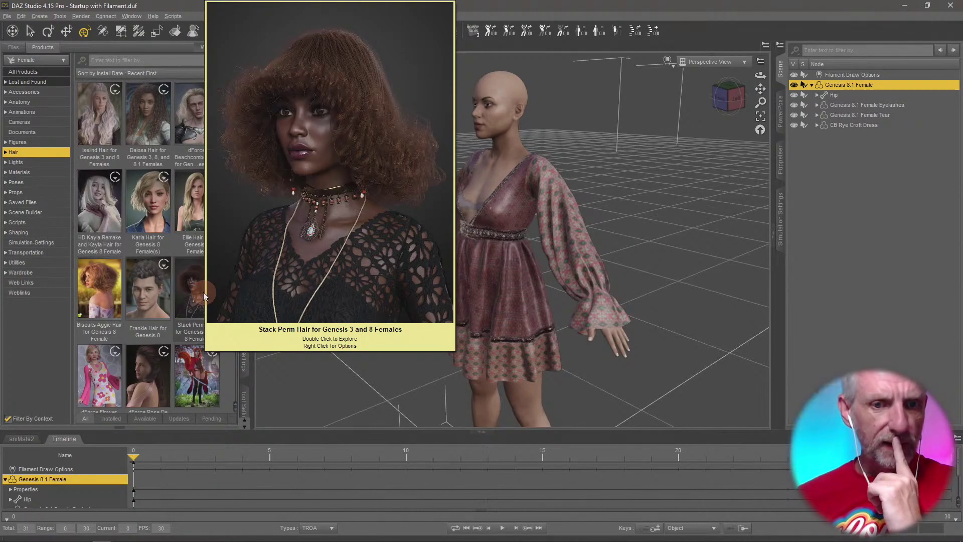
{"action": "scroll", "coordinate": [203, 292], "scroll_direction": "down", "scroll_amount": 5}
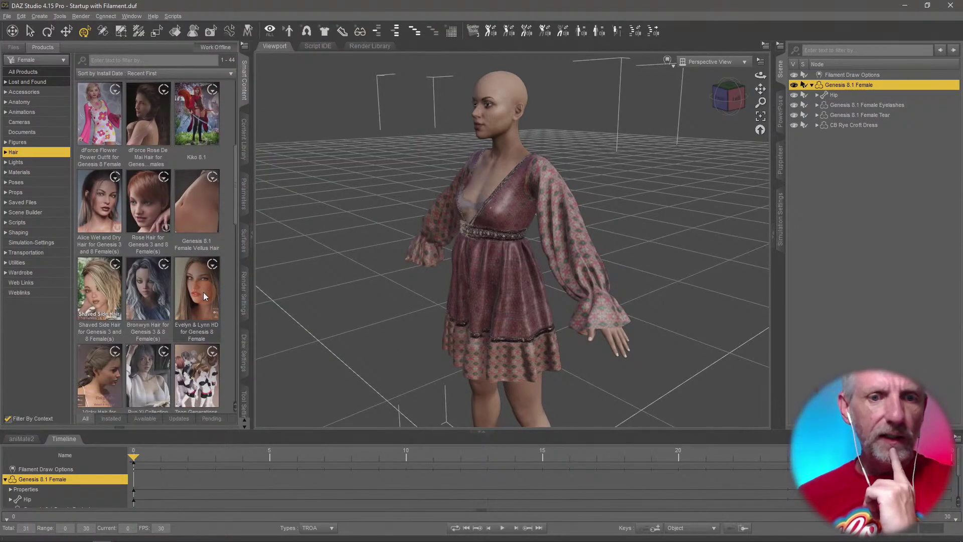
{"action": "scroll", "coordinate": [203, 292], "scroll_direction": "up", "scroll_amount": 5}
Switch to the web browser and open the Jada 8.1 Undercover Roller Girl Bundle page from the In The Studio page.
{"action": "left_click", "coordinate": [62, 533]}
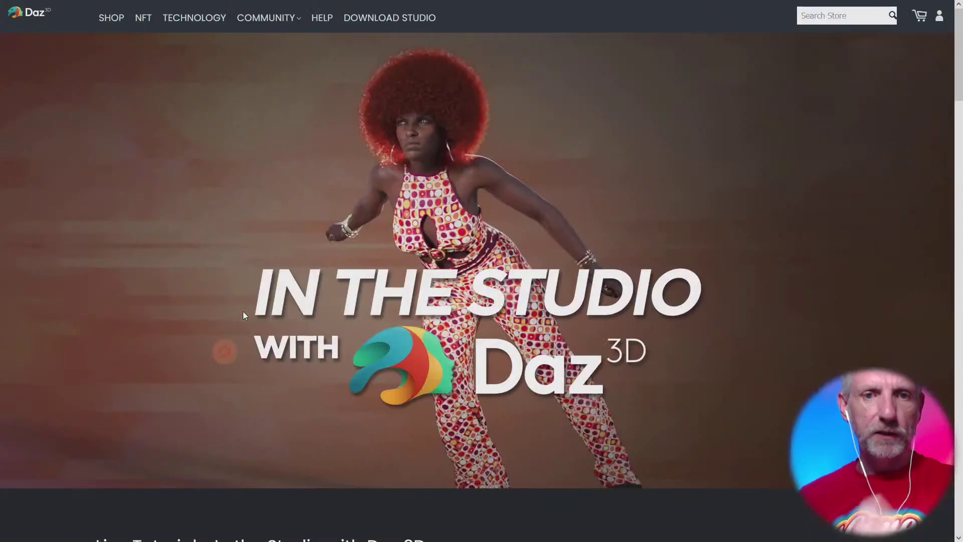
{"action": "scroll", "coordinate": [347, 185], "scroll_direction": "down", "scroll_amount": 10}
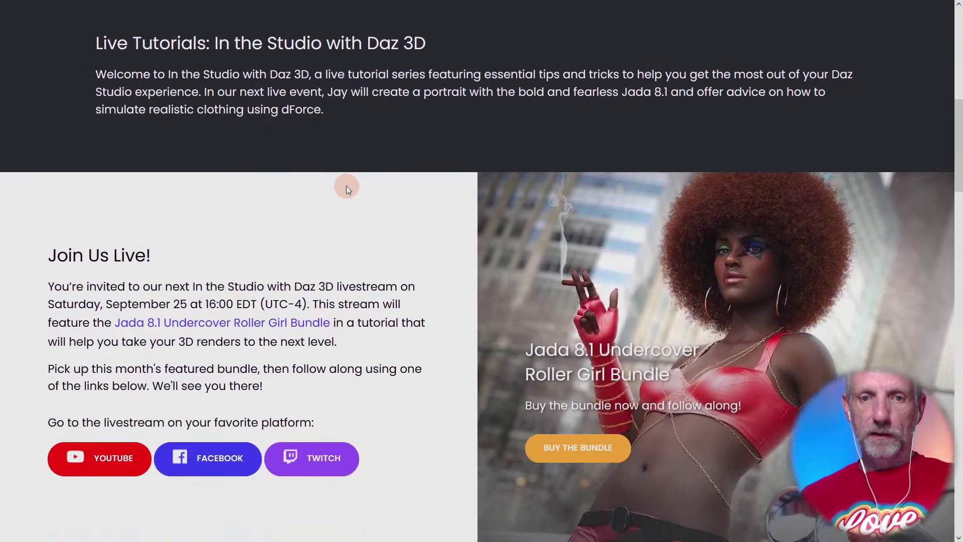
{"action": "middle_click", "coordinate": [265, 323]}
{"action": "mouse_move", "coordinate": [288, 4]}
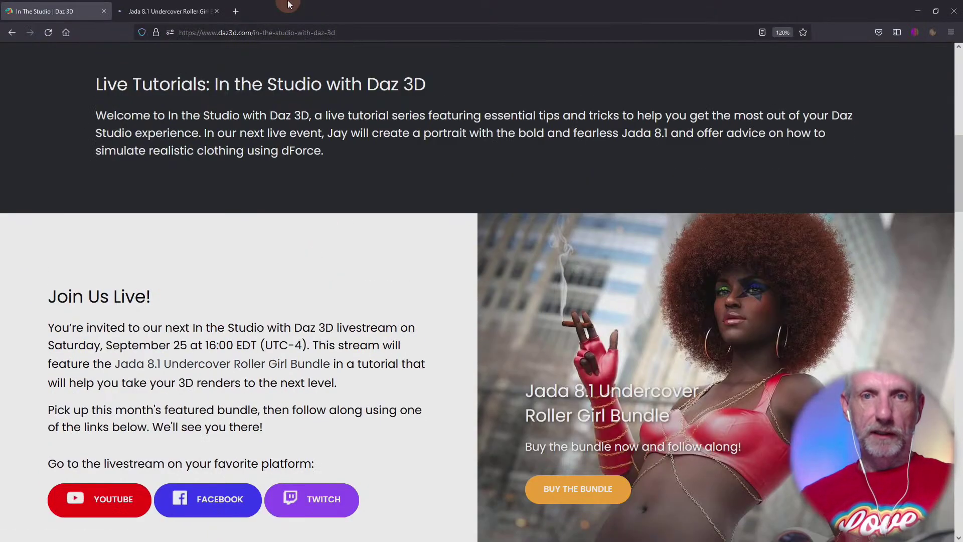
{"action": "left_click", "coordinate": [170, 11]}
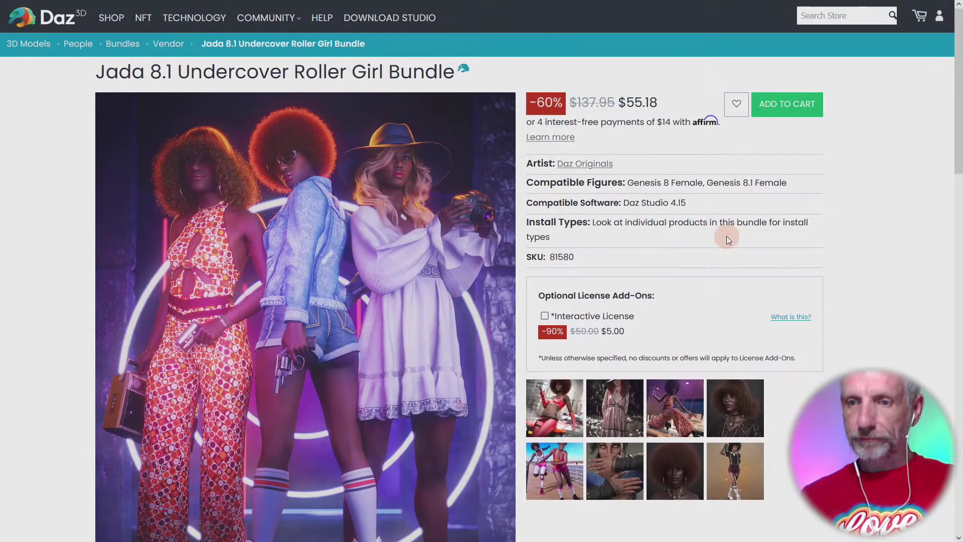
Open the Stack Perm Hair and Afro Hair product pages in new tabs from the bundle's included products.
{"action": "scroll", "coordinate": [726, 236], "scroll_direction": "down", "scroll_amount": 3}
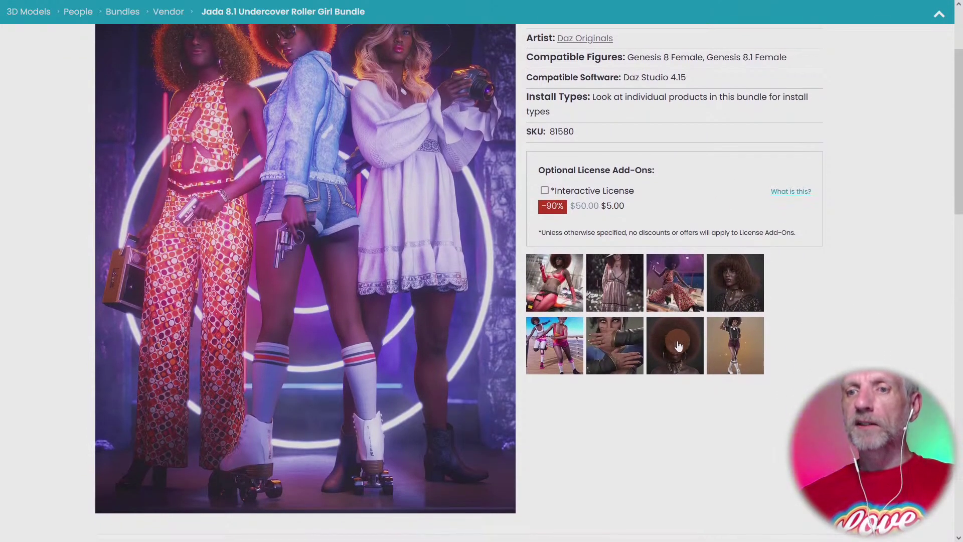
{"action": "scroll", "coordinate": [679, 347], "scroll_direction": "down", "scroll_amount": 3}
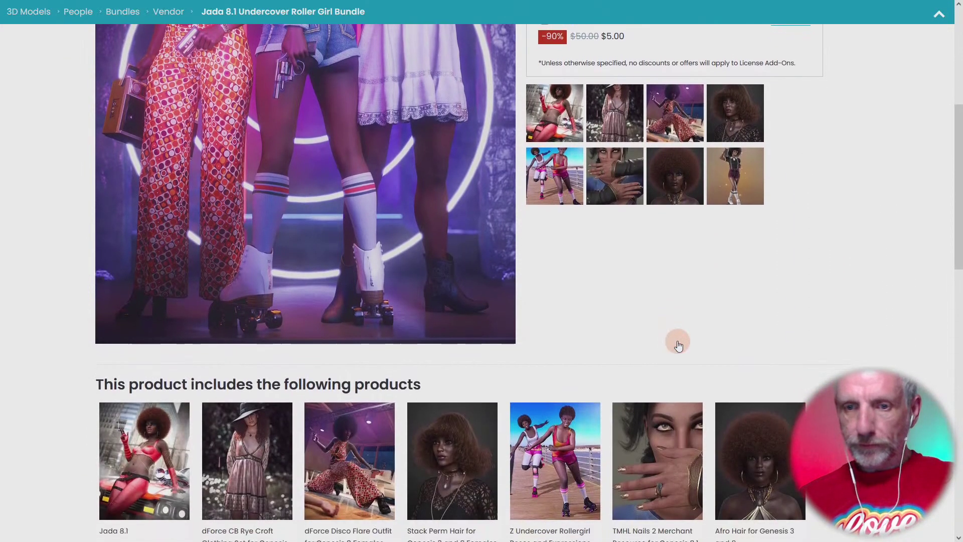
{"action": "scroll", "coordinate": [679, 346], "scroll_direction": "down", "scroll_amount": 3}
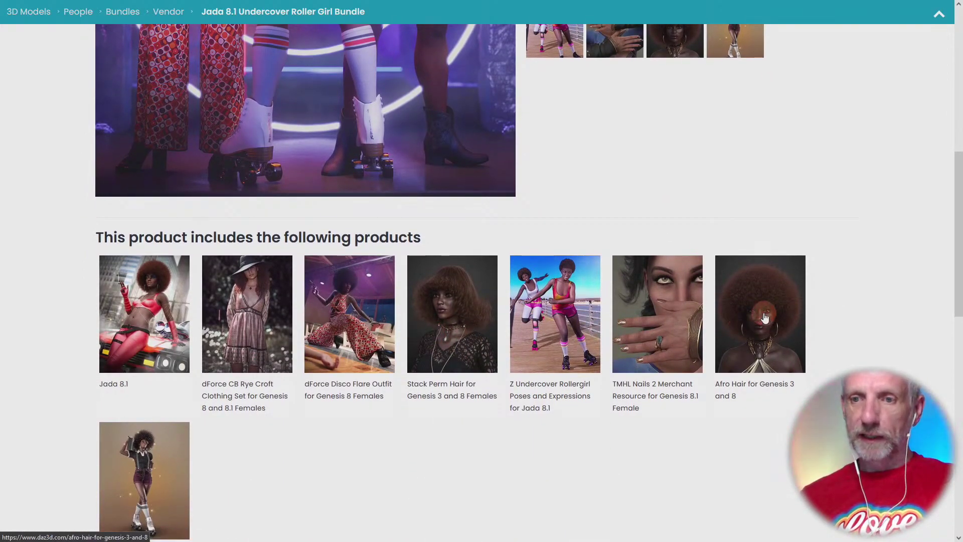
{"action": "middle_click", "coordinate": [765, 318]}
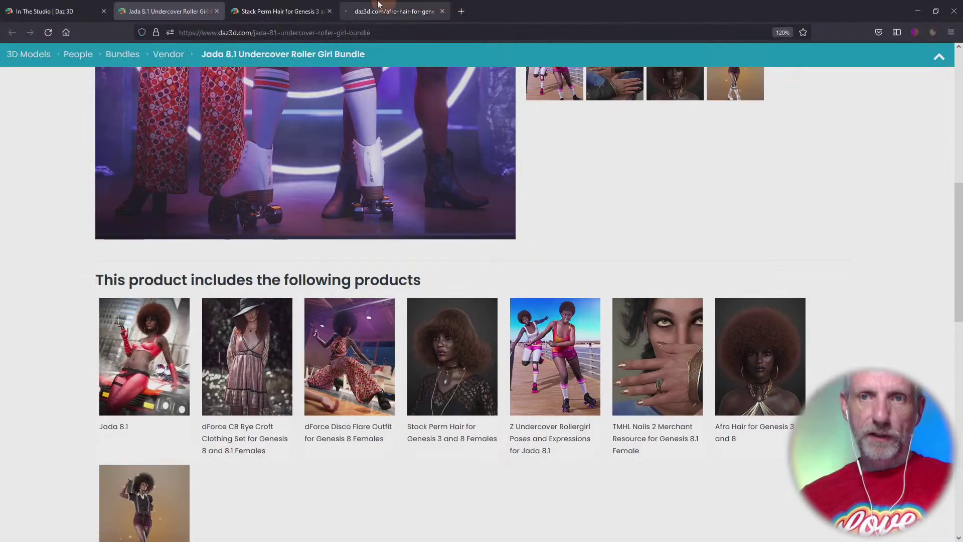
Compare the Stack Perm Hair for Genesis 3 and 8 Females page with the Afro Hair for Genesis 3 and 8 page.
{"action": "left_click", "coordinate": [295, 11]}
{"action": "scroll", "coordinate": [189, 245], "scroll_direction": "down", "scroll_amount": 1}
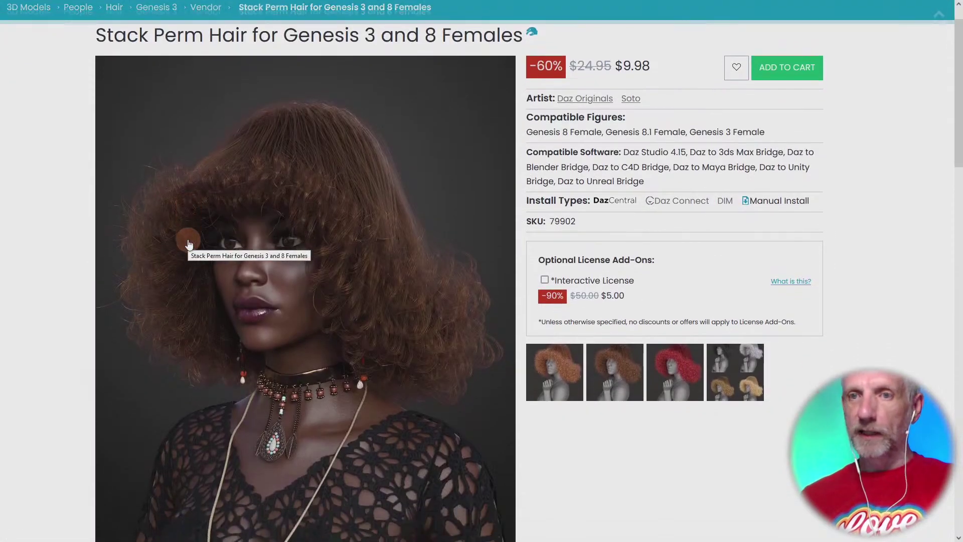
{"action": "scroll", "coordinate": [189, 245], "scroll_direction": "up", "scroll_amount": 1}
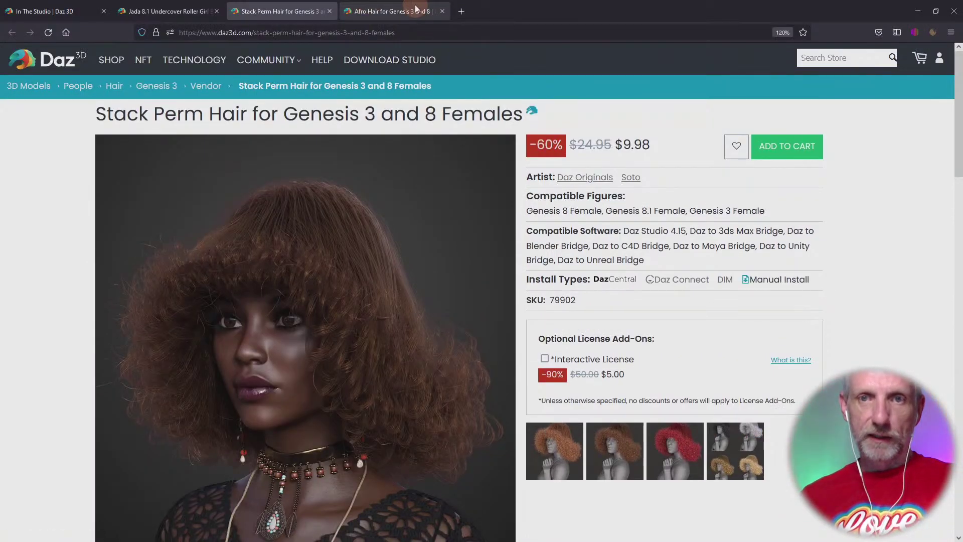
{"action": "left_click", "coordinate": [377, 9]}
{"action": "scroll", "coordinate": [587, 185], "scroll_direction": "down", "scroll_amount": 1}
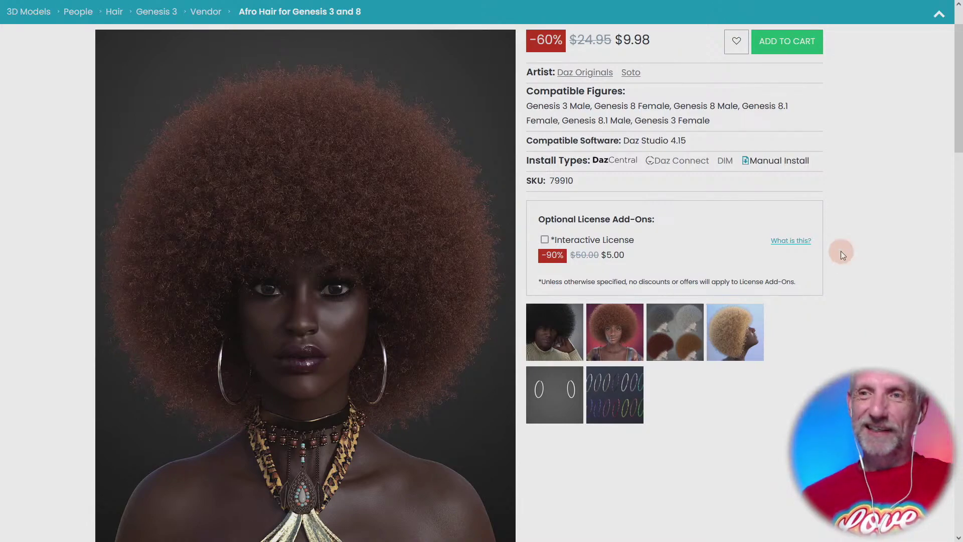
Switch back to DAZ Studio and filter the Hair products by "dfo".
{"action": "key", "text": "alt+Tab"}
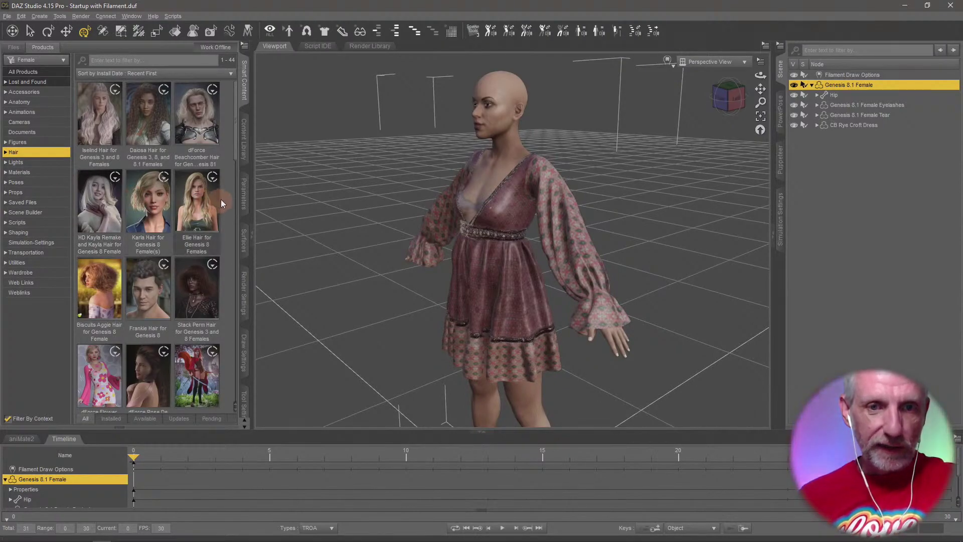
{"action": "left_click", "coordinate": [190, 59]}
{"action": "type", "text": "d"}
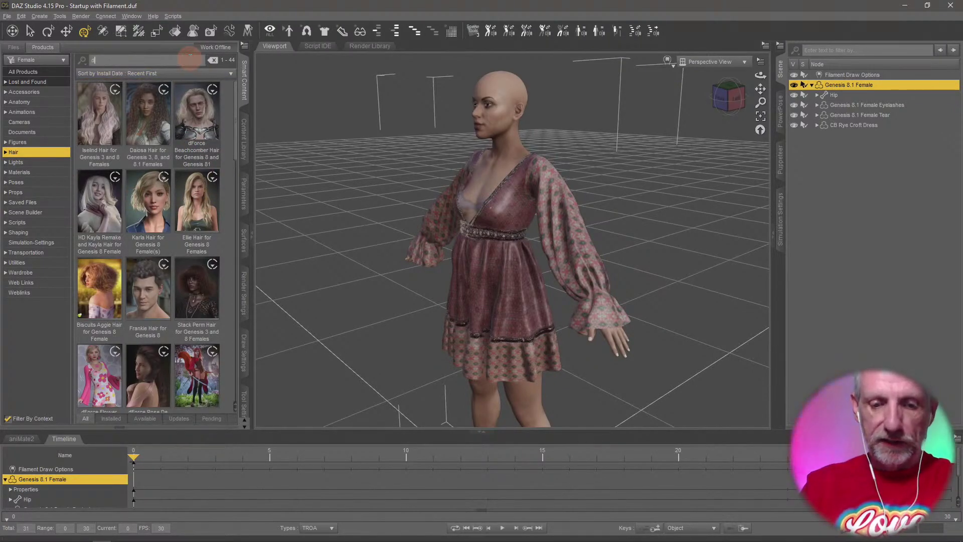
{"action": "type", "text": "fo"}
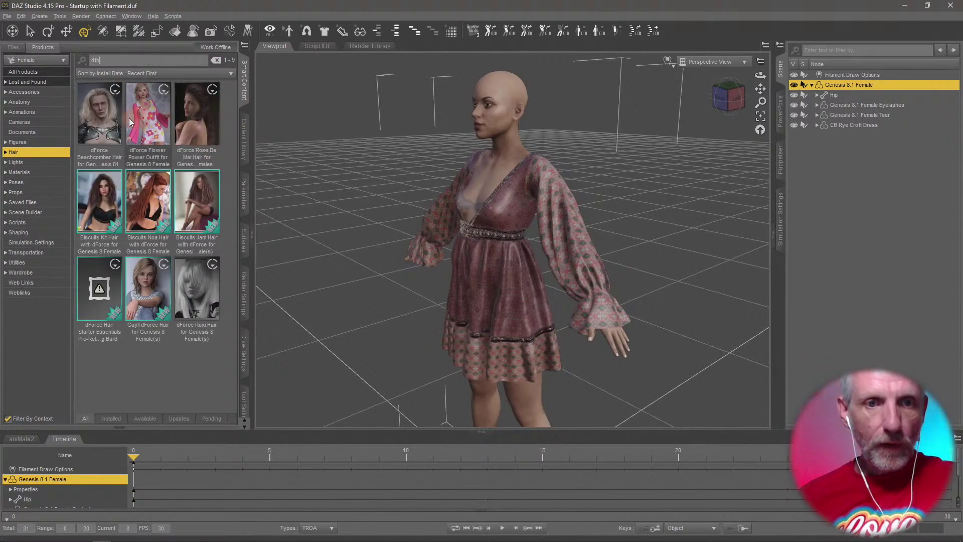
Check the hair content of the dForce Flower Power Outfit for Genesis 8 Female and return to the filtered products.
{"action": "mouse_move", "coordinate": [103, 117]}
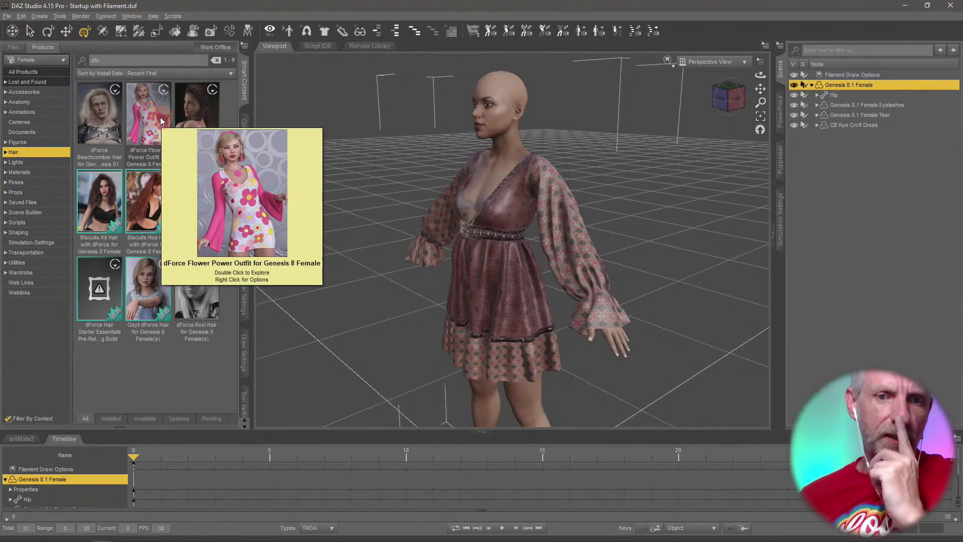
{"action": "double_click", "coordinate": [160, 116]}
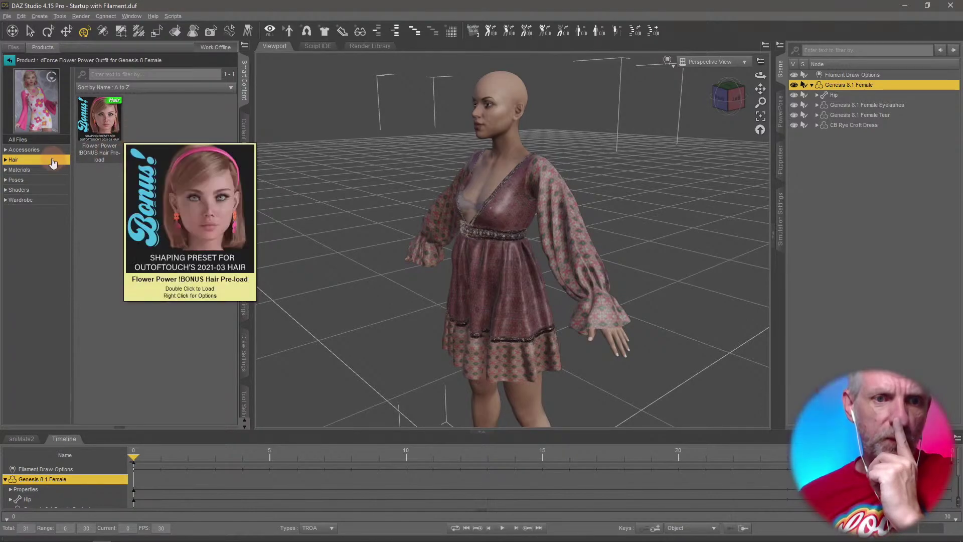
{"action": "left_click", "coordinate": [8, 61]}
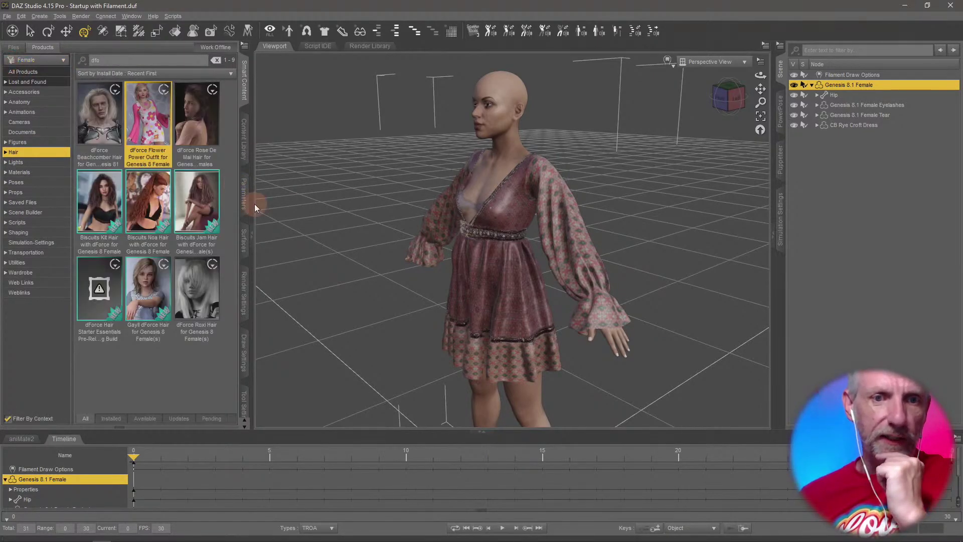
Preview the Biscuits Jam Hair, Biscuits Kit Hair and Biscuits Noa Hair with dForce products.
{"action": "mouse_move", "coordinate": [151, 206]}
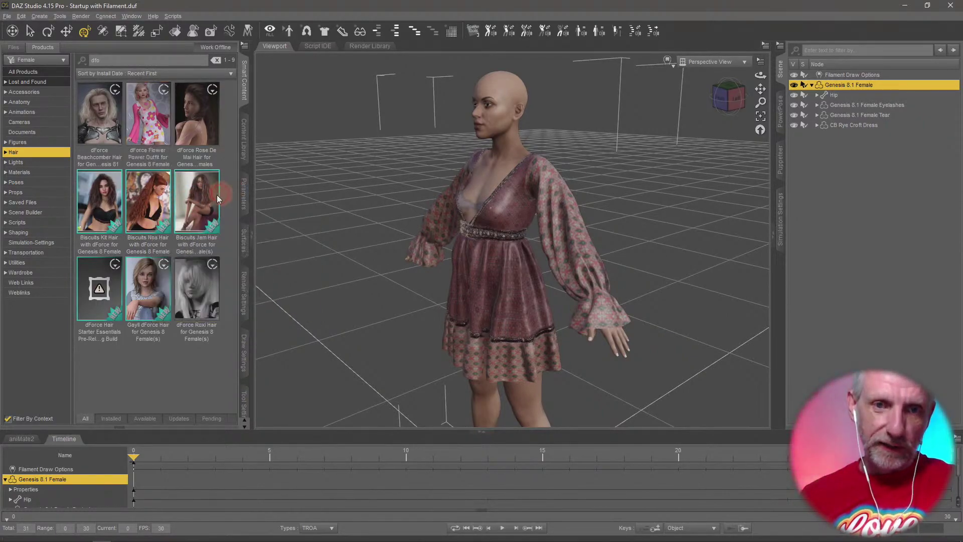
{"action": "mouse_move", "coordinate": [210, 200]}
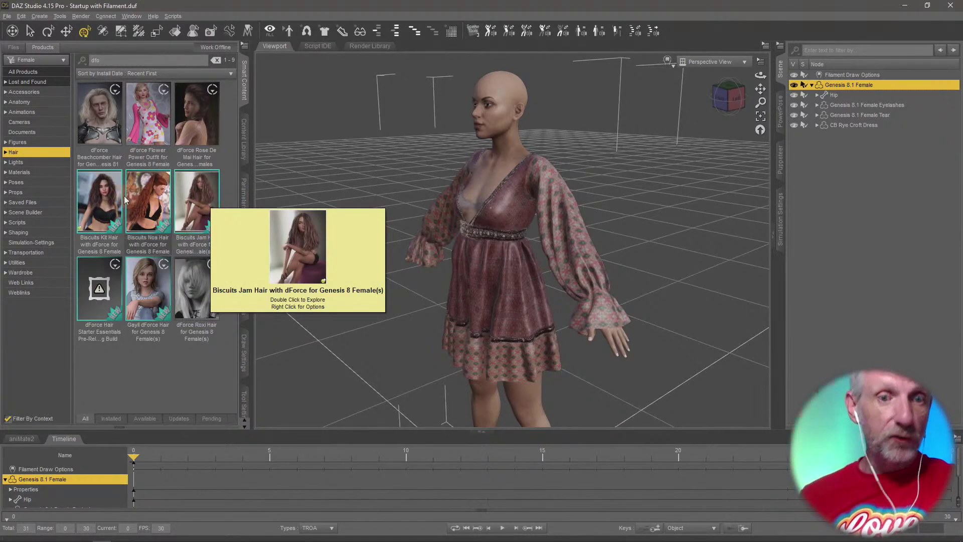
{"action": "left_click", "coordinate": [110, 200]}
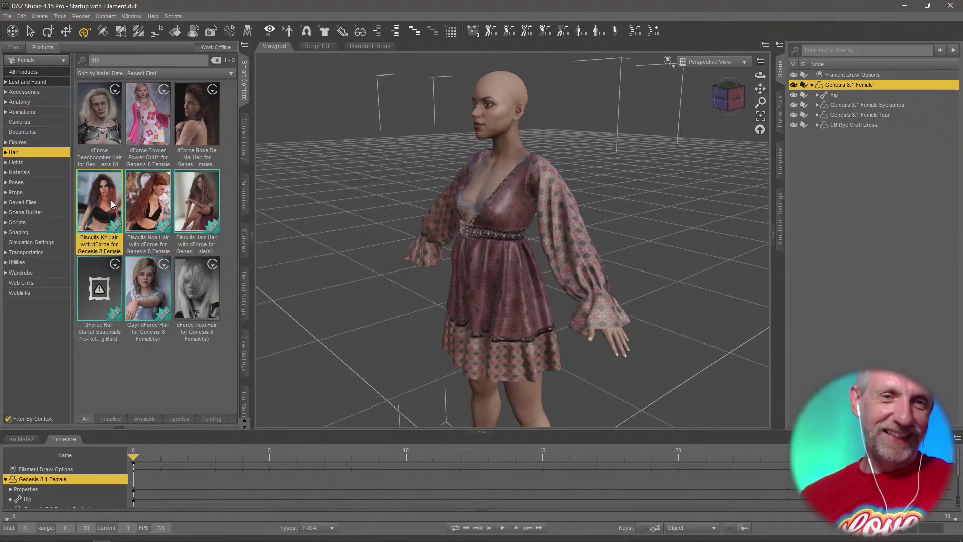
{"action": "mouse_move", "coordinate": [113, 210]}
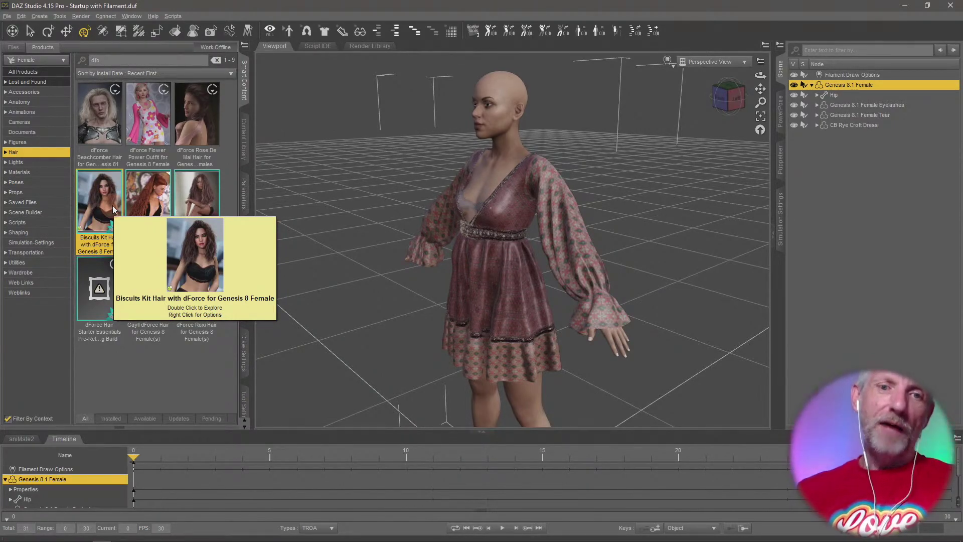
{"action": "left_click", "coordinate": [147, 198]}
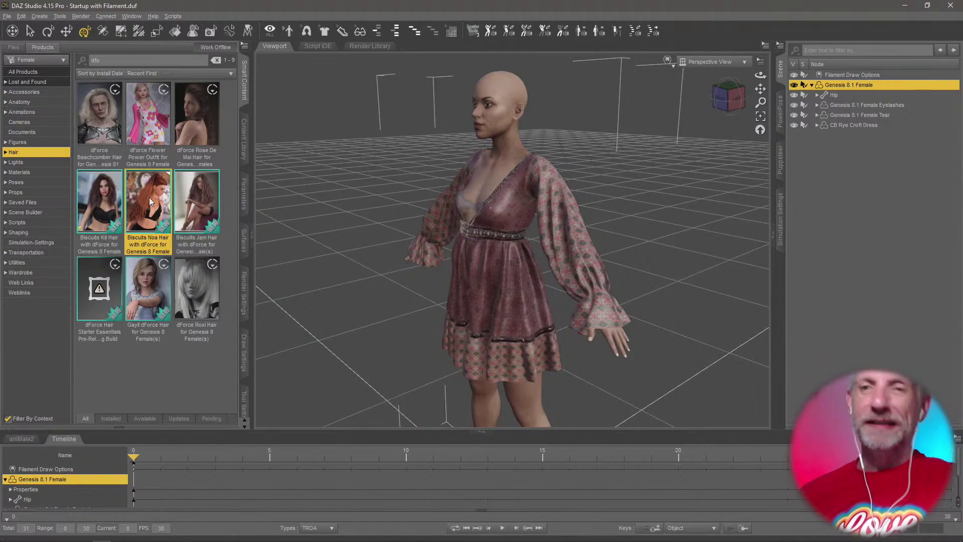
{"action": "mouse_move", "coordinate": [149, 197]}
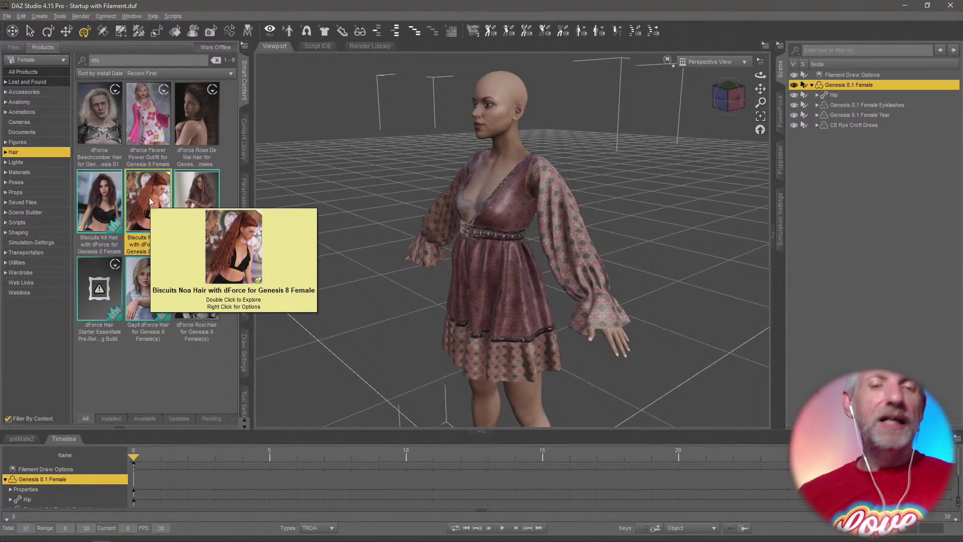
Load Jam Hair from Biscuits Jam Hair with dForce onto the Genesis 8.1 Female and inspect it from the side and front.
{"action": "left_click", "coordinate": [209, 201]}
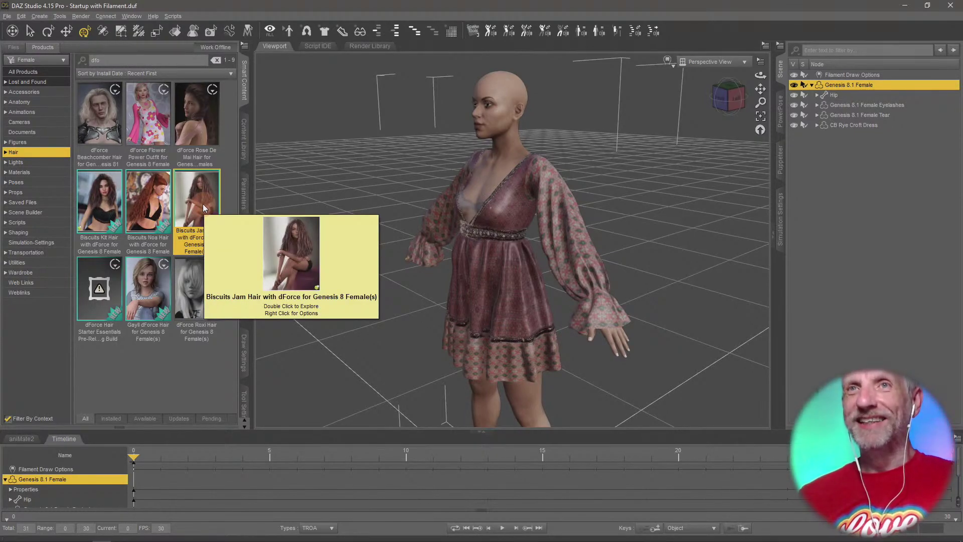
{"action": "double_click", "coordinate": [203, 204]}
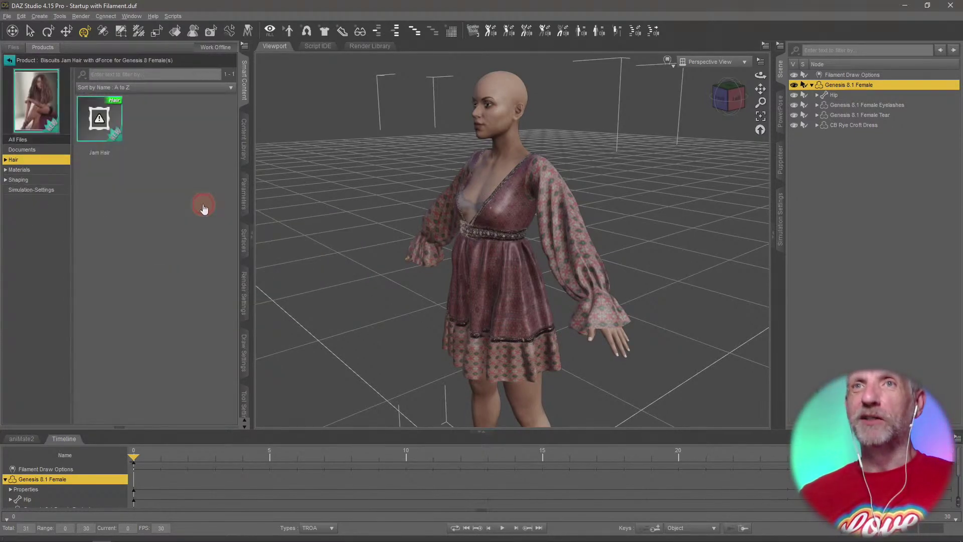
{"action": "double_click", "coordinate": [95, 129]}
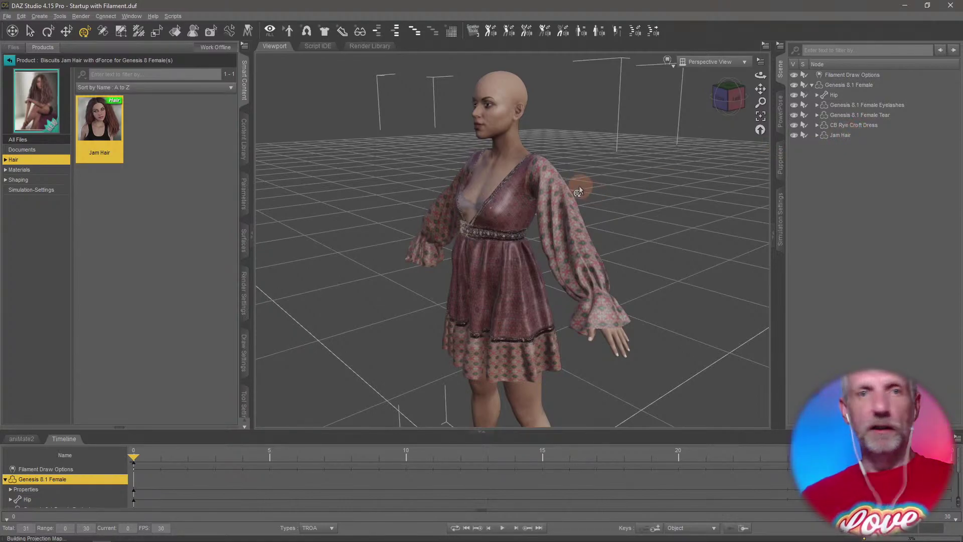
{"action": "middle_click_drag", "start_coordinate": [628, 234], "coordinate": [613, 296]}
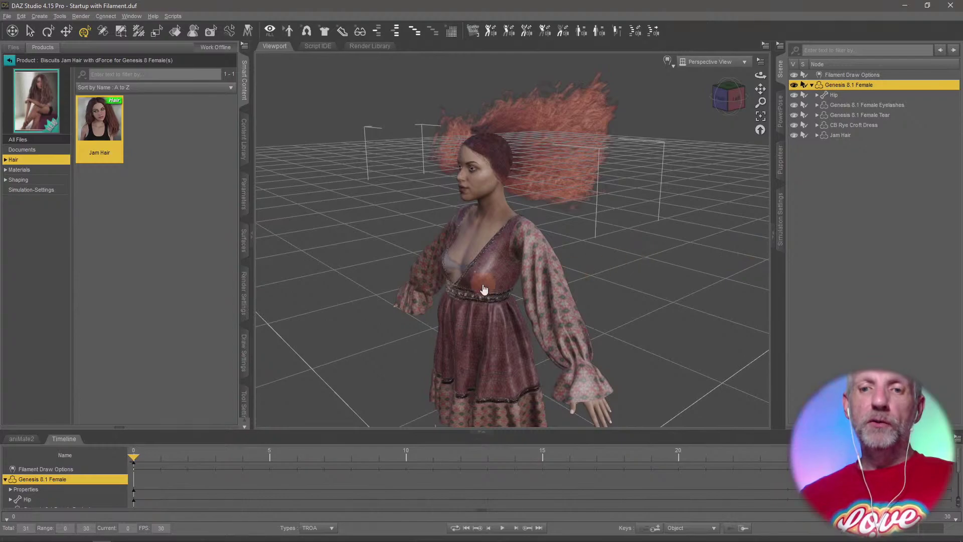
{"action": "left_click_drag", "start_coordinate": [482, 285], "coordinate": [686, 343], "text": "alt"}
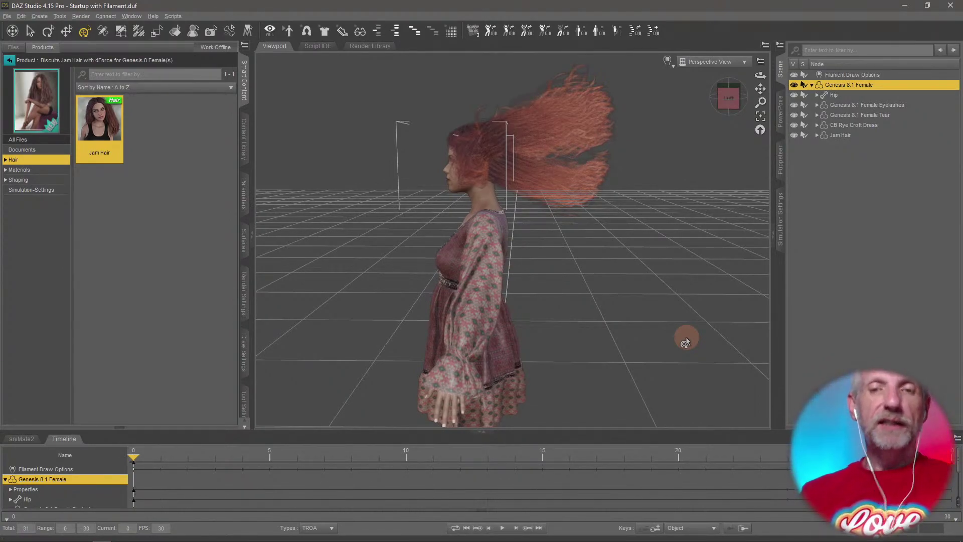
{"action": "left_click_drag", "start_coordinate": [544, 286], "coordinate": [548, 285], "text": "alt"}
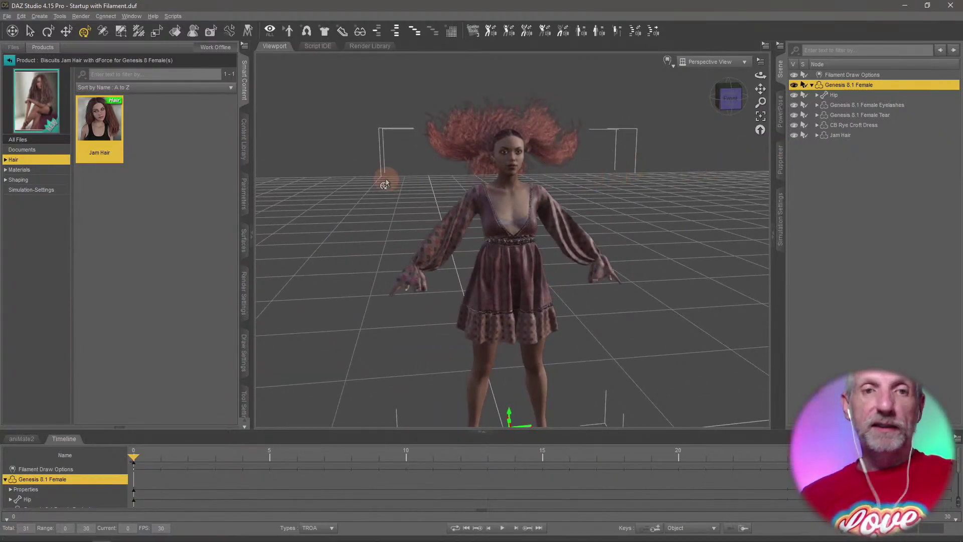
Show all Poses products without the text filter and open Z Undercover Rollergirl Poses and Expressions for Jada 8.1.
{"action": "left_click", "coordinate": [6, 61]}
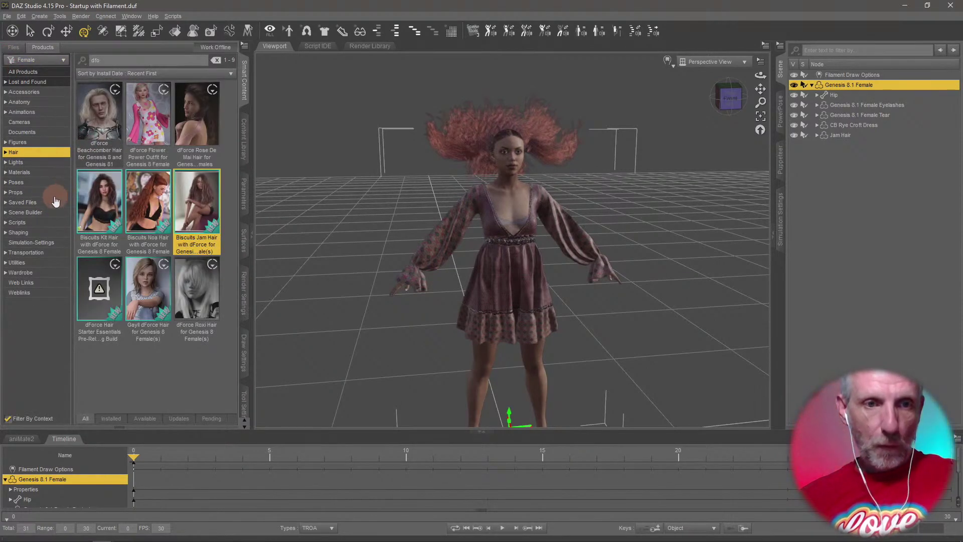
{"action": "left_click", "coordinate": [49, 186]}
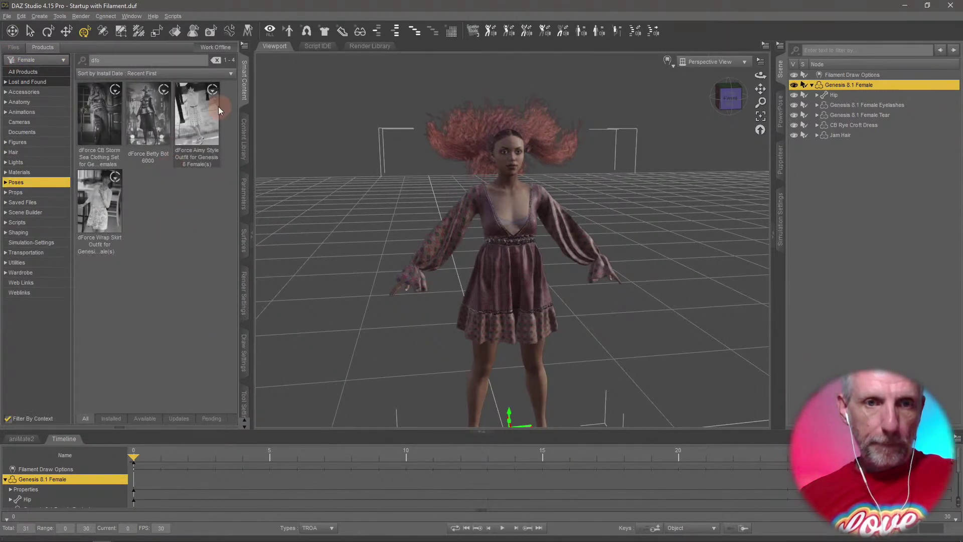
{"action": "left_click", "coordinate": [217, 60]}
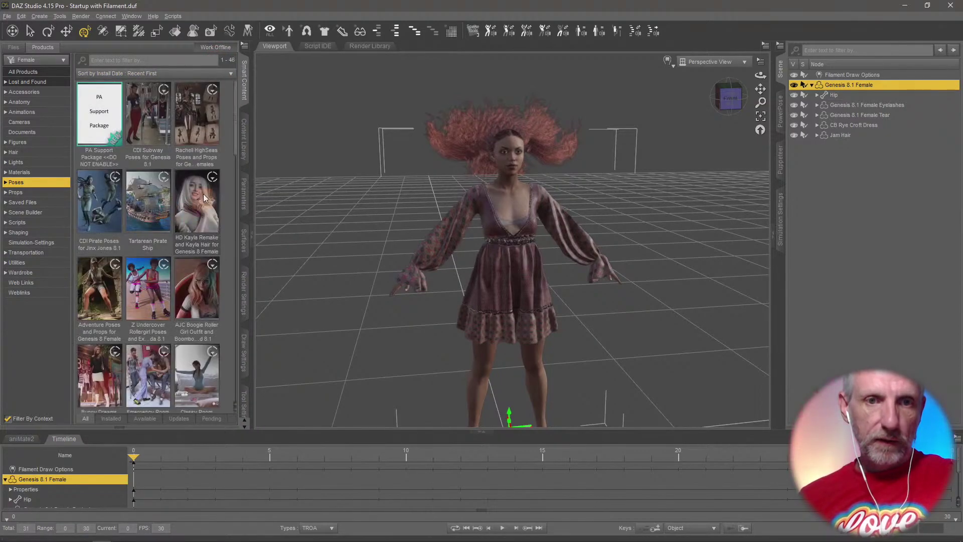
{"action": "double_click", "coordinate": [146, 293]}
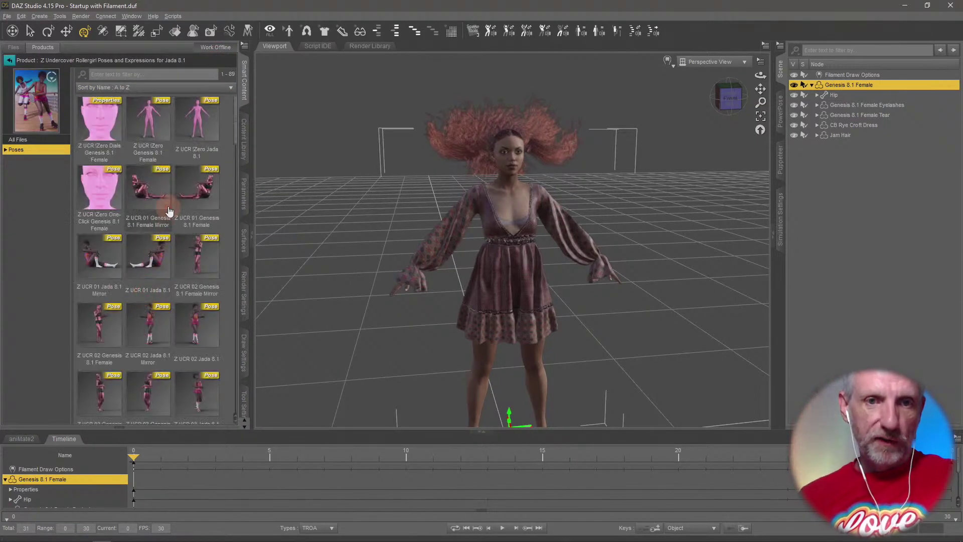
Try the poses Z UCR 02 Jada 8.1 Mirror and Z UCR 03 Jada 8.1 Mirror on the figure.
{"action": "mouse_move", "coordinate": [204, 296]}
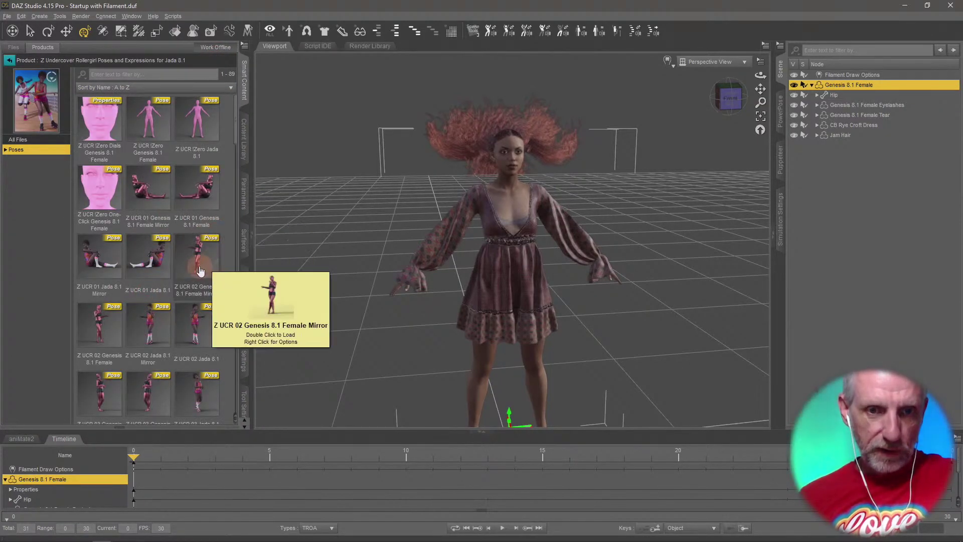
{"action": "double_click", "coordinate": [151, 329]}
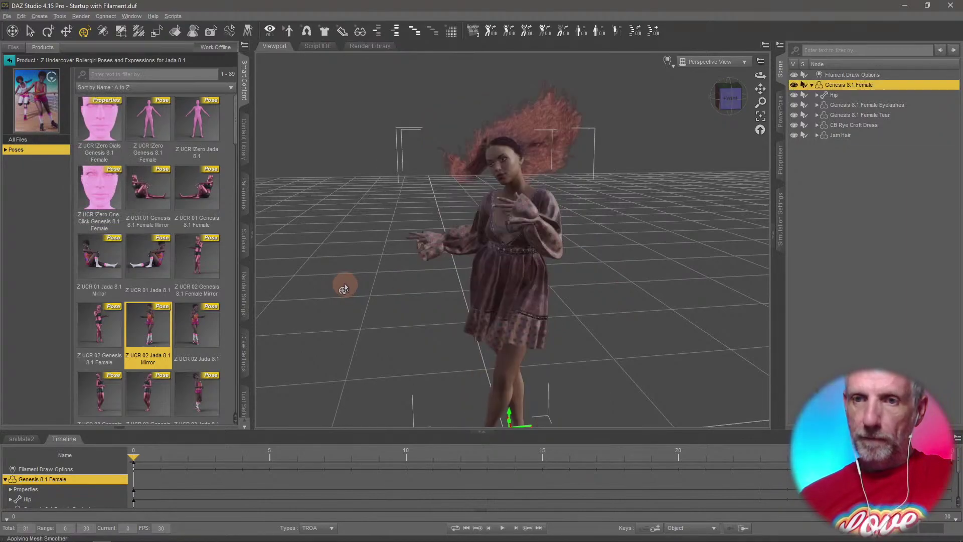
{"action": "left_click_drag", "start_coordinate": [344, 288], "coordinate": [391, 266], "text": "alt"}
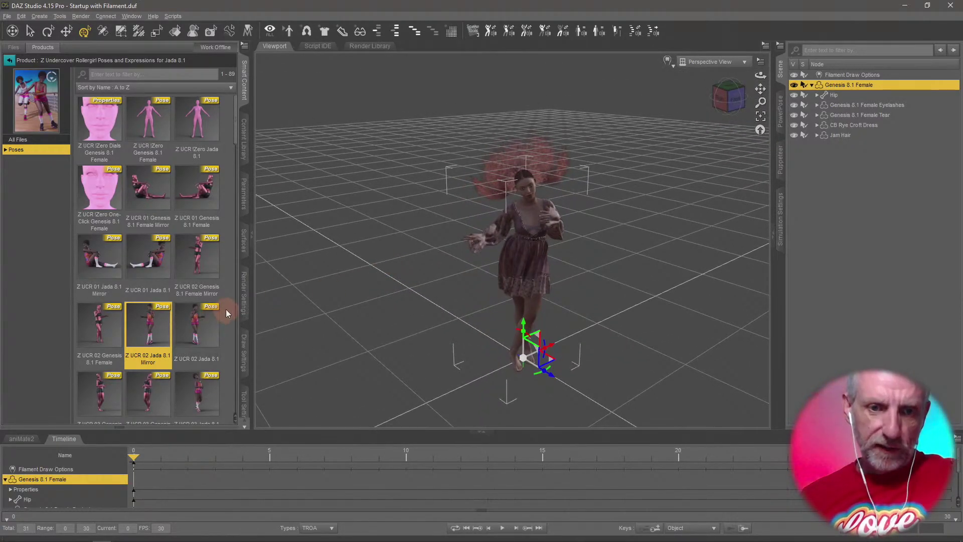
{"action": "scroll", "coordinate": [223, 311], "scroll_direction": "down", "scroll_amount": 3}
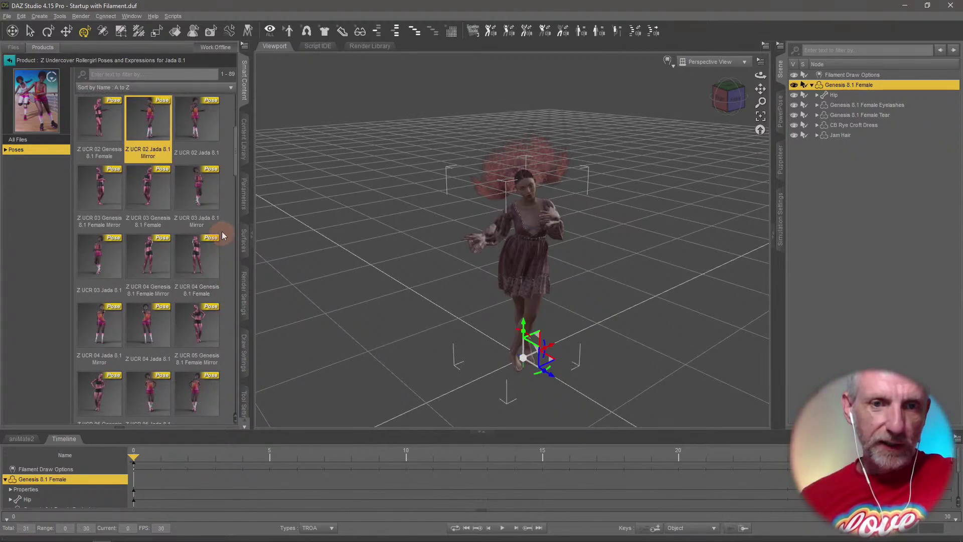
{"action": "double_click", "coordinate": [210, 196]}
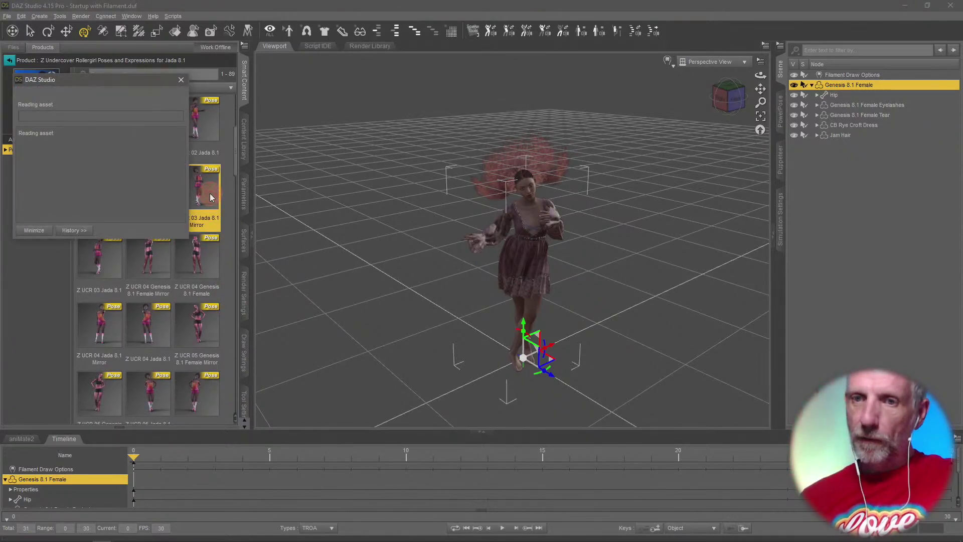
{"action": "left_click_drag", "start_coordinate": [451, 288], "coordinate": [452, 286], "text": "alt"}
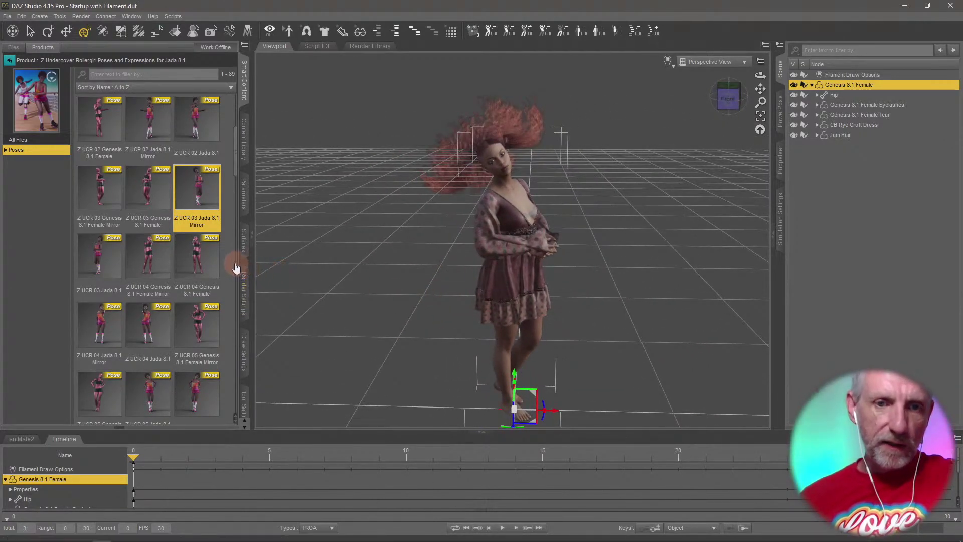
Apply the Z UCR 04 Jada 8.1 Mirror pose to the figure and view it up close from the side.
{"action": "double_click", "coordinate": [120, 343]}
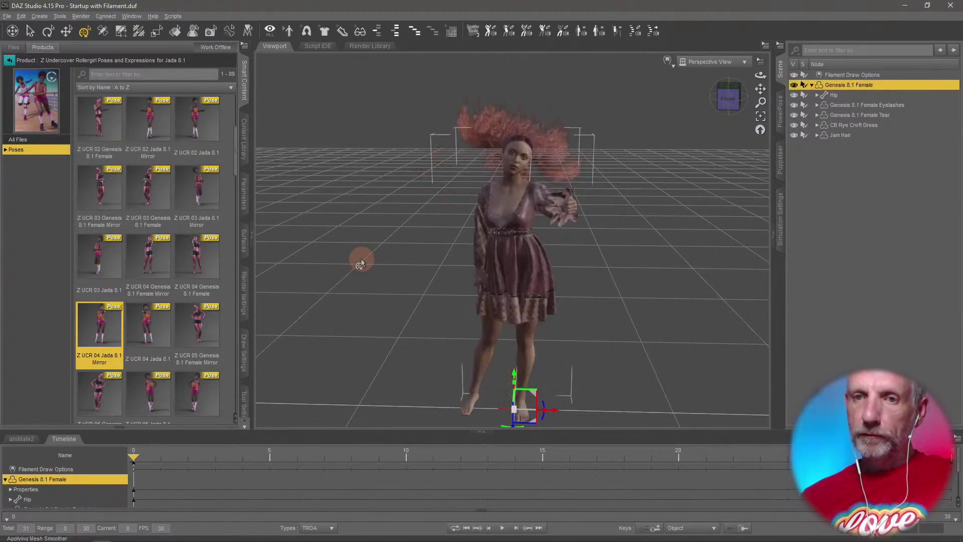
{"action": "left_click_drag", "start_coordinate": [360, 265], "coordinate": [412, 195]}
{"action": "scroll", "coordinate": [415, 244], "scroll_direction": "up", "scroll_amount": 3}
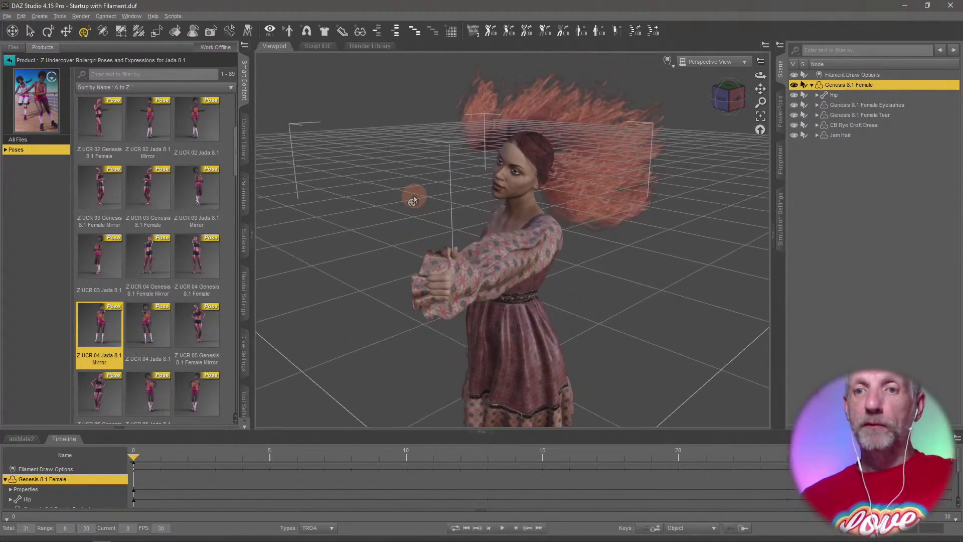
Apply the Z UCR Grin expression from the product's Expressions to the figure.
{"action": "double_click", "coordinate": [45, 152]}
{"action": "left_click", "coordinate": [45, 171]}
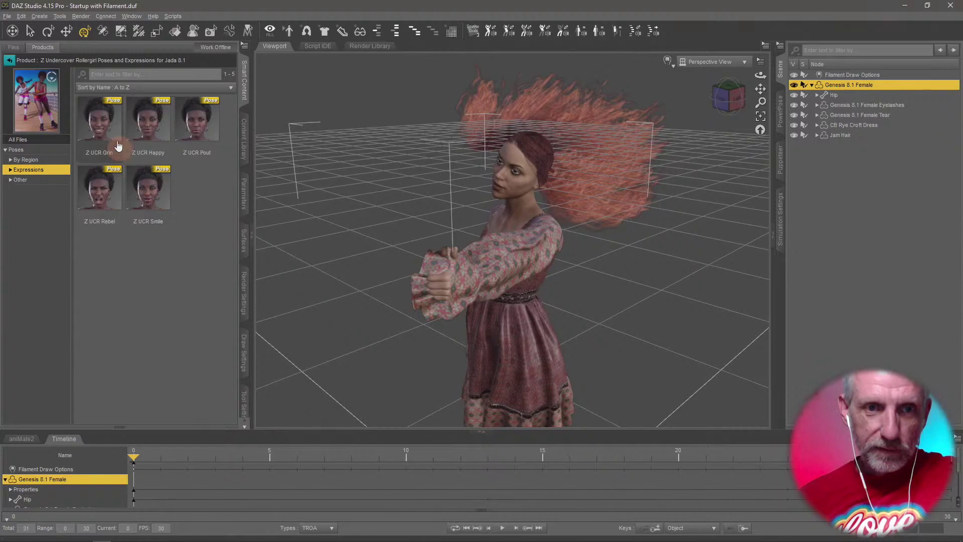
{"action": "double_click", "coordinate": [104, 123]}
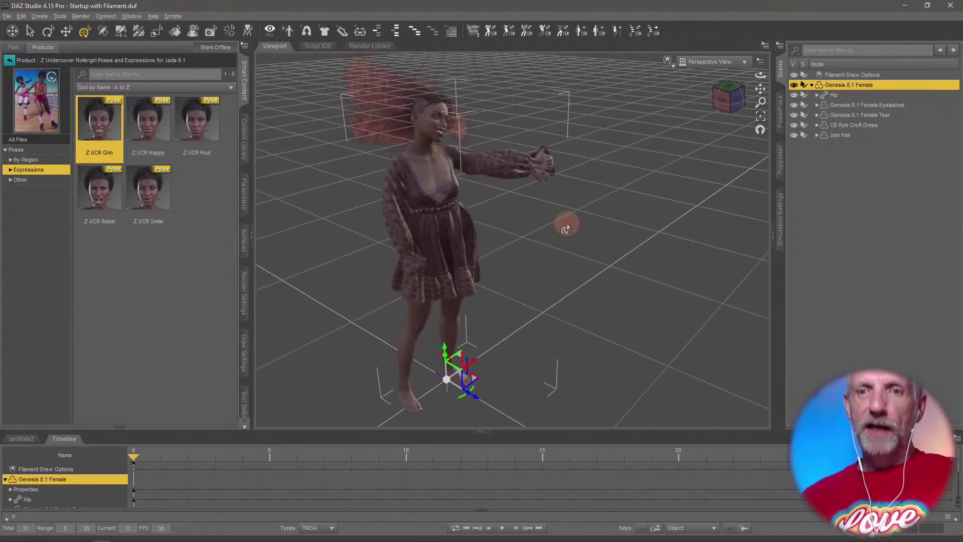
Set the dForce simulation's Frames To Simulate to Animated (Use Timeline Play Range).
{"action": "left_click", "coordinate": [780, 218]}
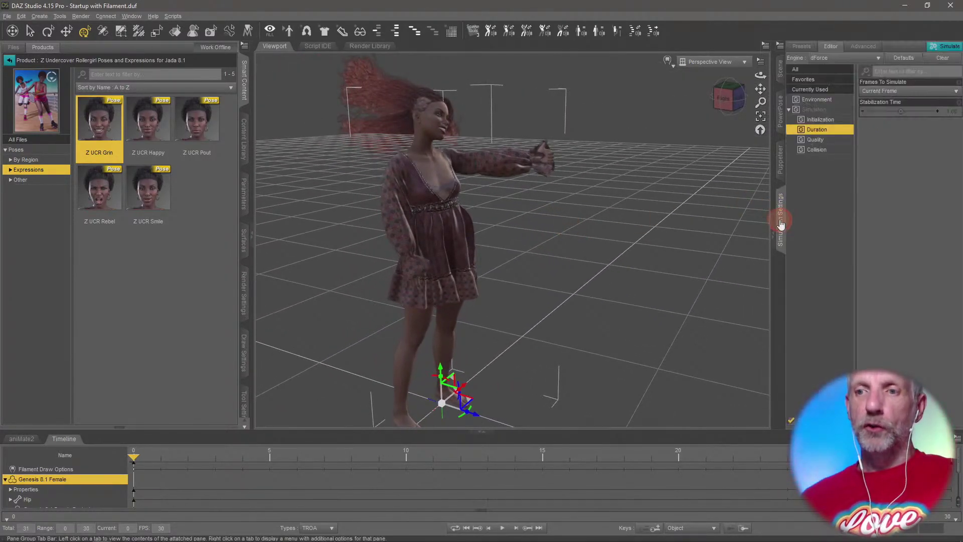
{"action": "left_click", "coordinate": [923, 91]}
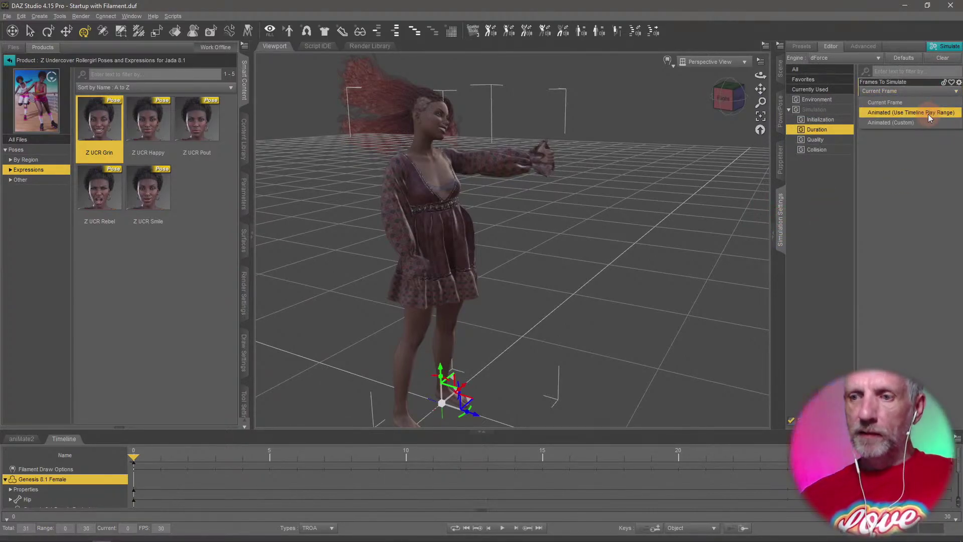
{"action": "left_click", "coordinate": [928, 113]}
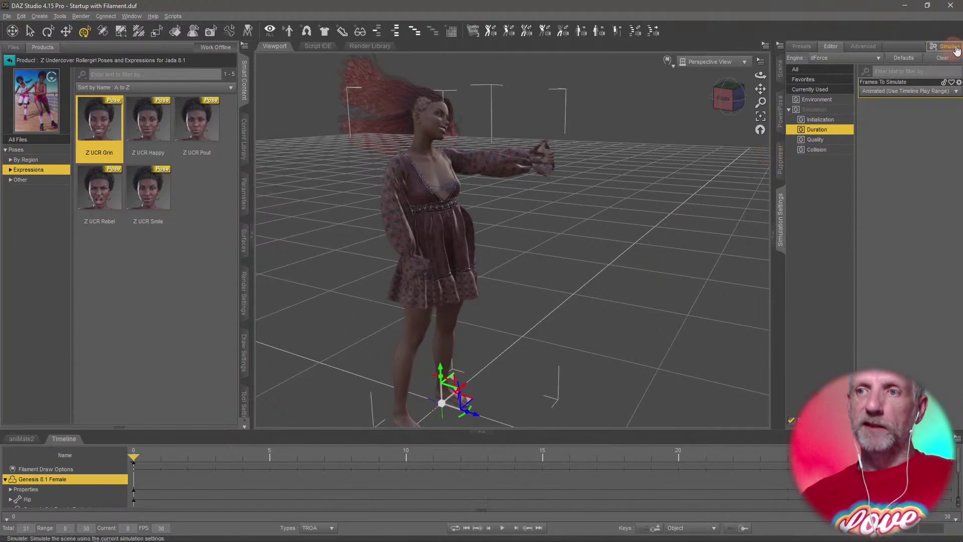
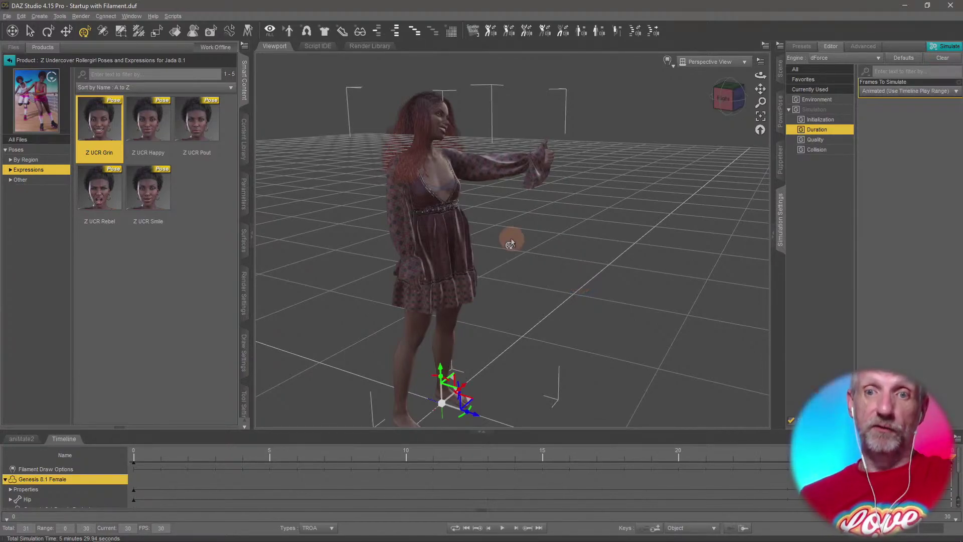
Examine the simulated hair and dress on the figure from the front, up close and from the side.
{"action": "middle_click_drag", "start_coordinate": [512, 239], "coordinate": [511, 240]}
{"action": "scroll", "coordinate": [511, 239], "scroll_direction": "up", "scroll_amount": 5}
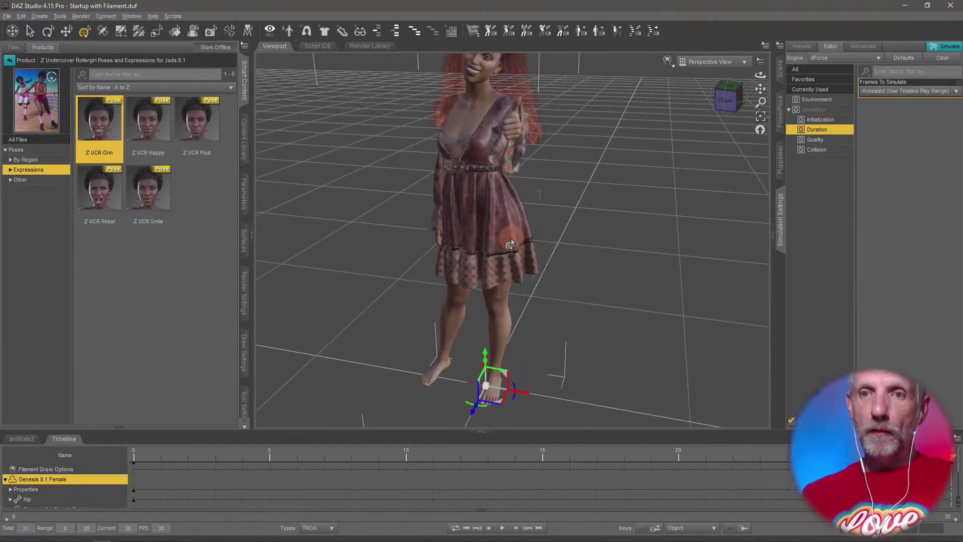
{"action": "mouse_move", "coordinate": [503, 176]}
{"action": "middle_mouse_down"}
{"action": "mouse_move", "coordinate": [492, 175]}
{"action": "mouse_move", "coordinate": [515, 175]}
{"action": "mouse_move", "coordinate": [440, 187]}
{"action": "mouse_move", "coordinate": [494, 191]}
{"action": "middle_mouse_up"}
{"action": "scroll", "coordinate": [498, 175], "scroll_direction": "up", "scroll_amount": 5}
{"action": "scroll", "coordinate": [498, 175], "scroll_direction": "down", "scroll_amount": 4}
{"action": "scroll", "coordinate": [498, 176], "scroll_direction": "up", "scroll_amount": 2}
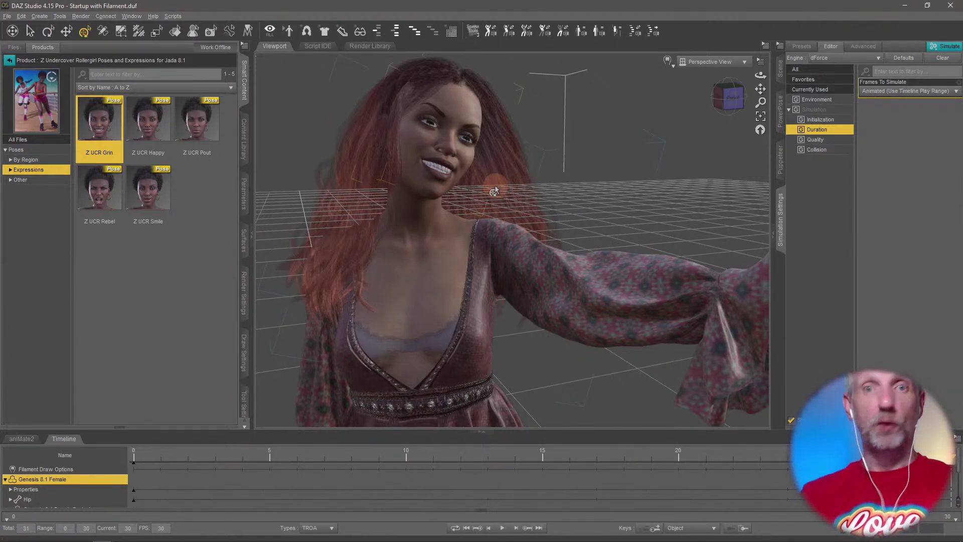
{"action": "left_click_drag", "start_coordinate": [494, 192], "coordinate": [478, 211]}
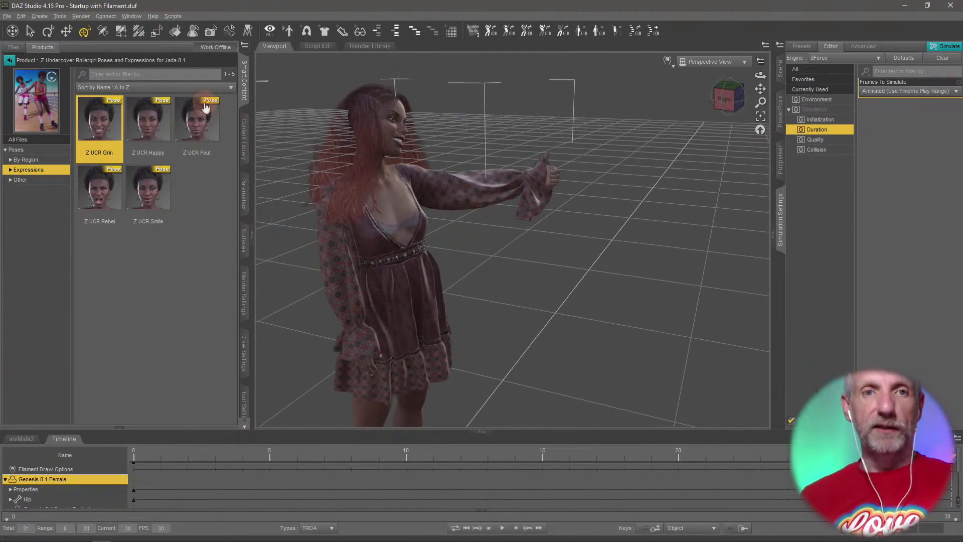
Save the scene as "with hair" in the dForce Stream folder.
{"action": "left_click", "coordinate": [7, 16]}
{"action": "mouse_move", "coordinate": [62, 89]}
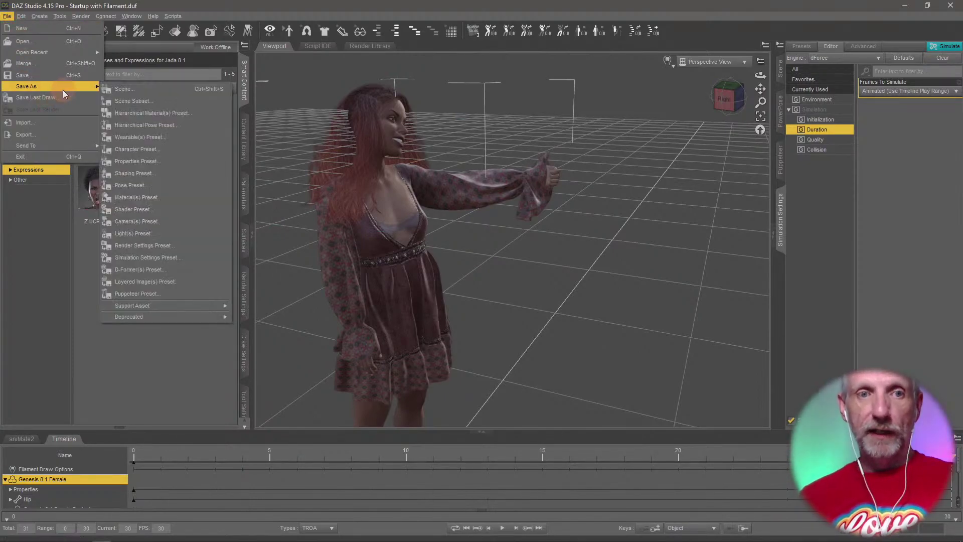
{"action": "left_click", "coordinate": [123, 84]}
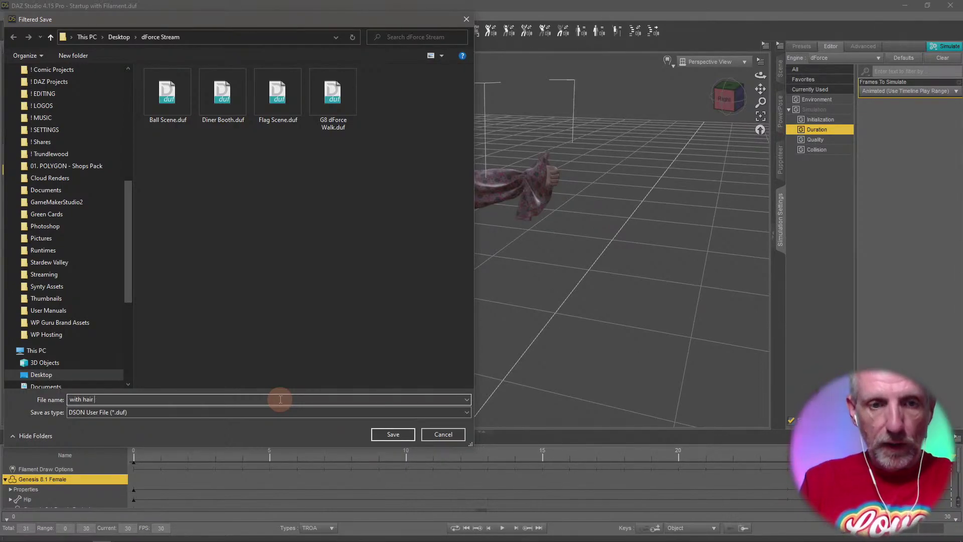
{"action": "key", "text": "Return"}
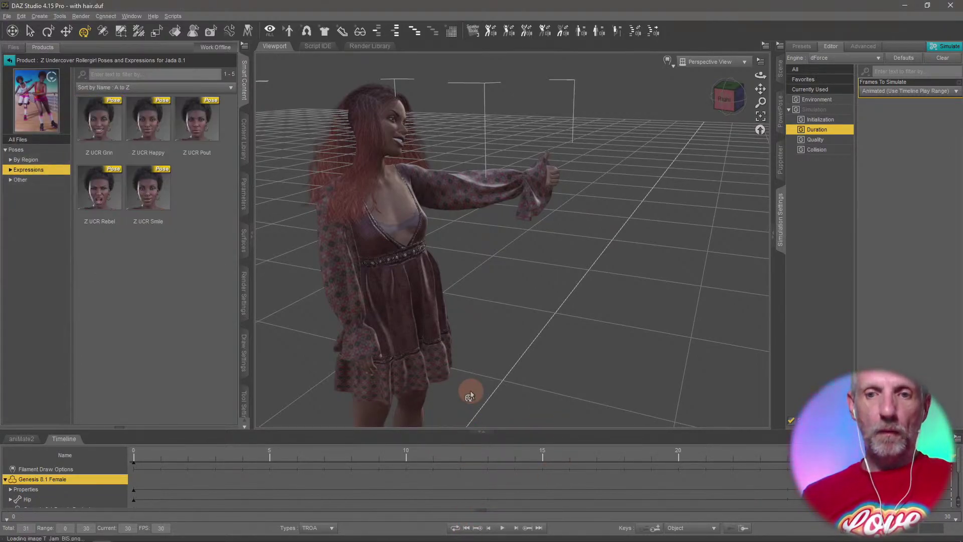
Return the animation to its first frame and set the total number of frames to 61.
{"action": "left_click", "coordinate": [467, 528]}
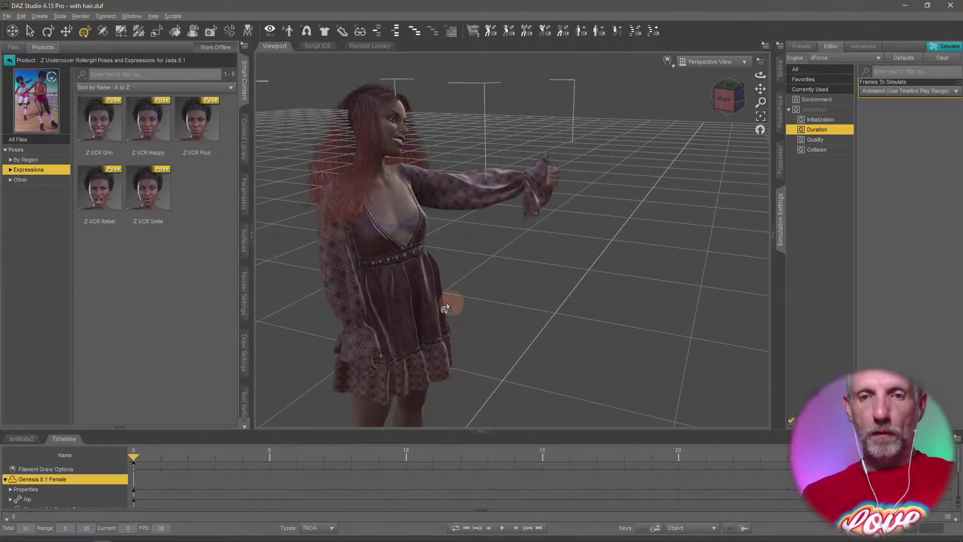
{"action": "mouse_move", "coordinate": [522, 291]}
{"action": "middle_mouse_down"}
{"action": "mouse_move", "coordinate": [453, 277]}
{"action": "mouse_move", "coordinate": [522, 286]}
{"action": "middle_mouse_up"}
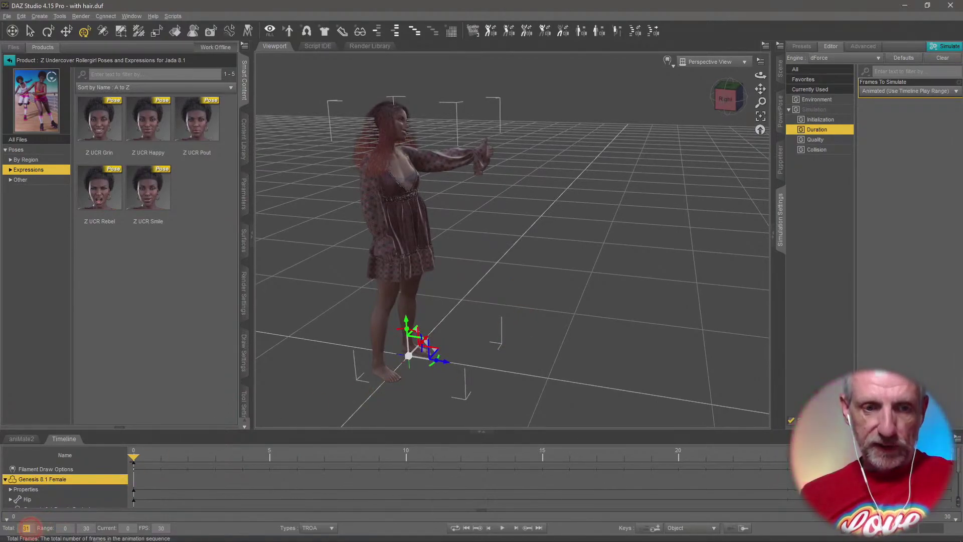
{"action": "type", "text": "61"}
{"action": "key", "text": "Return"}
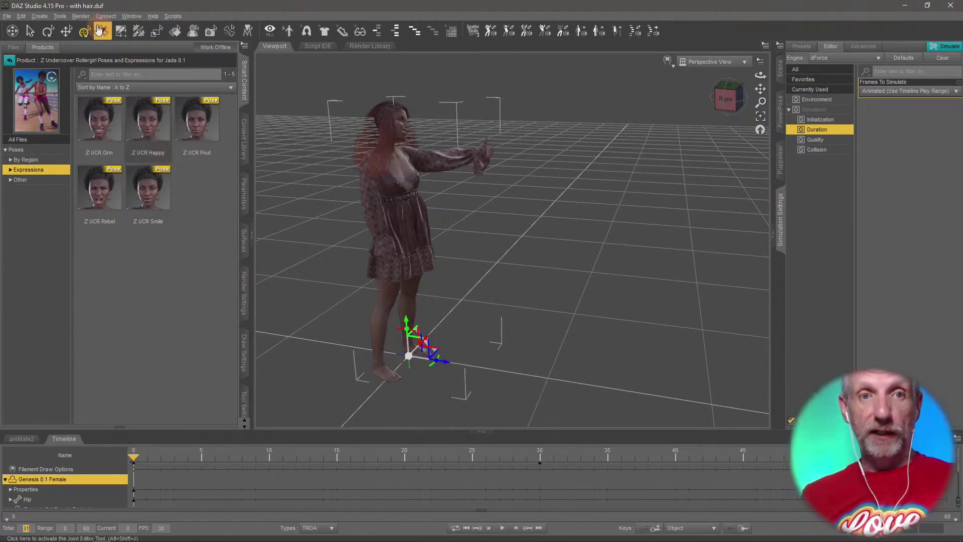
Create a new dForce Wind Node with the default settings.
{"action": "left_click", "coordinate": [39, 16]}
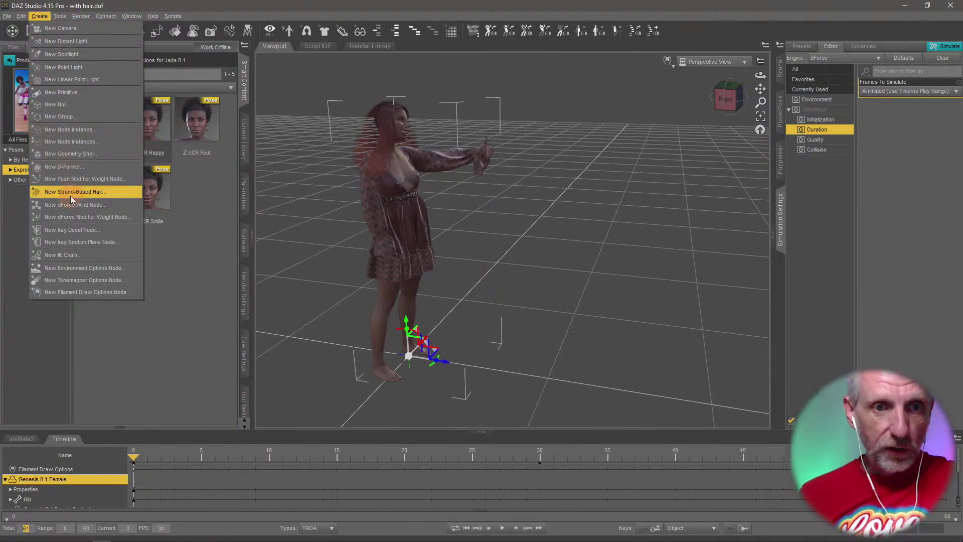
{"action": "left_click", "coordinate": [123, 205]}
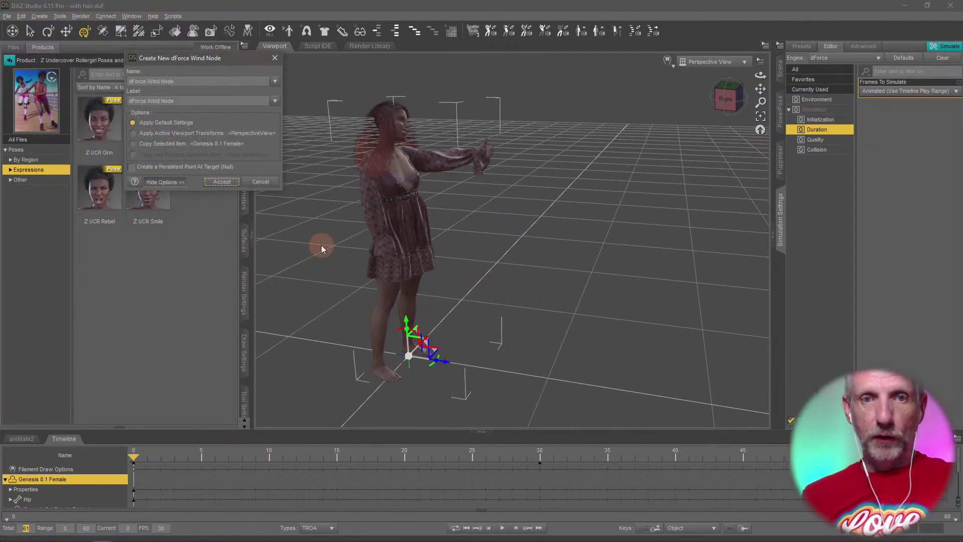
{"action": "left_click", "coordinate": [221, 181]}
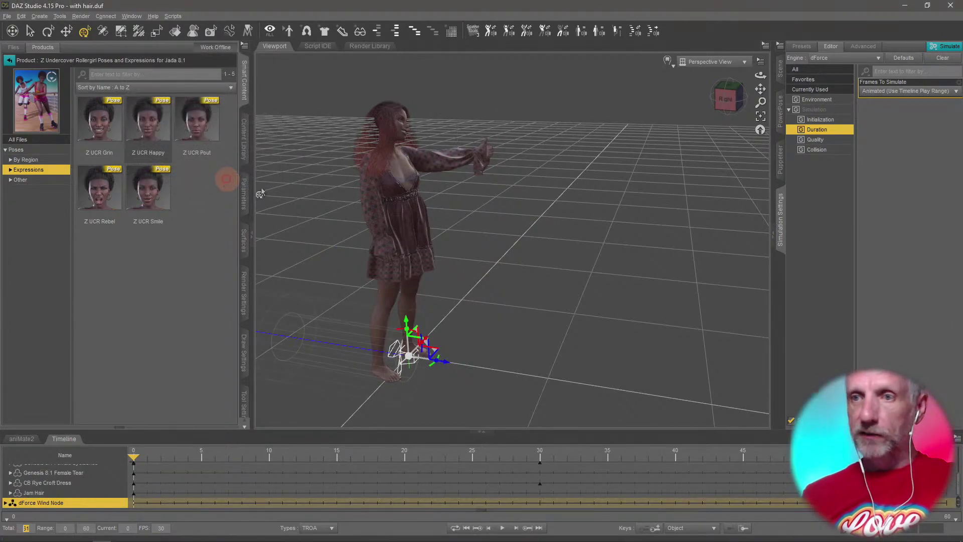
Move the wind node along the Z axis to about 172 in front of the figure.
{"action": "left_click", "coordinate": [780, 69]}
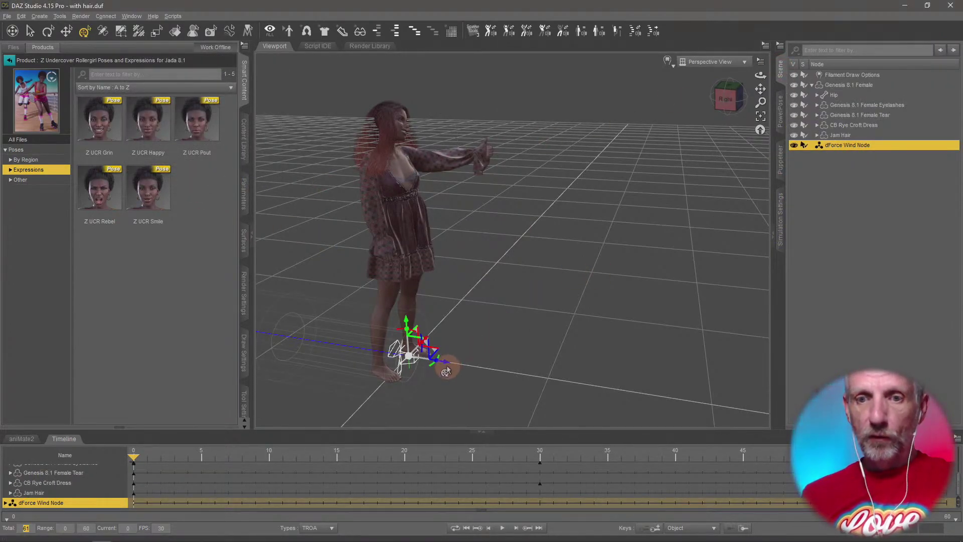
{"action": "left_click_drag", "start_coordinate": [446, 368], "coordinate": [690, 392]}
{"action": "middle_click_drag", "start_coordinate": [601, 320], "coordinate": [600, 321]}
{"action": "left_click", "coordinate": [600, 325]}
{"action": "scroll", "coordinate": [622, 284], "scroll_direction": "down", "scroll_amount": 5}
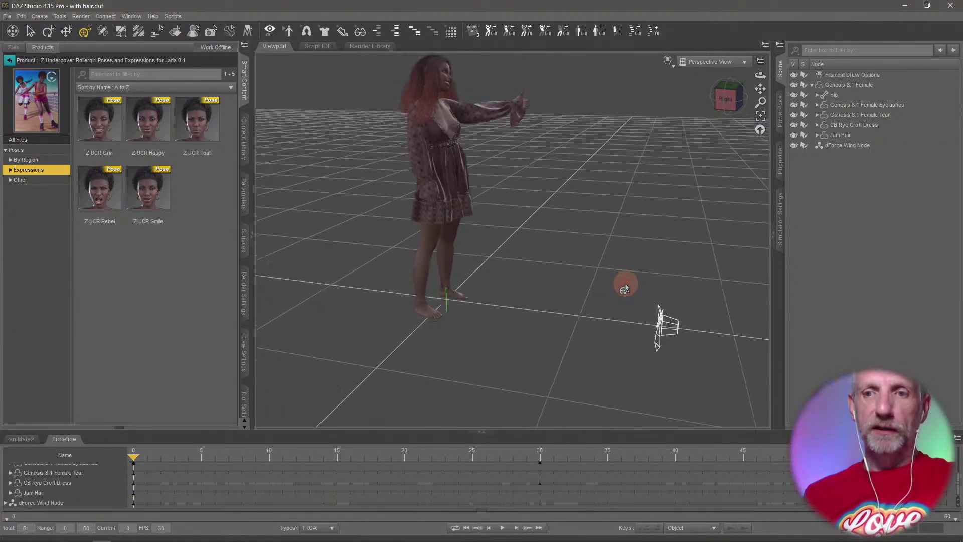
{"action": "left_click", "coordinate": [602, 289]}
{"action": "scroll", "coordinate": [607, 285], "scroll_direction": "down", "scroll_amount": 5}
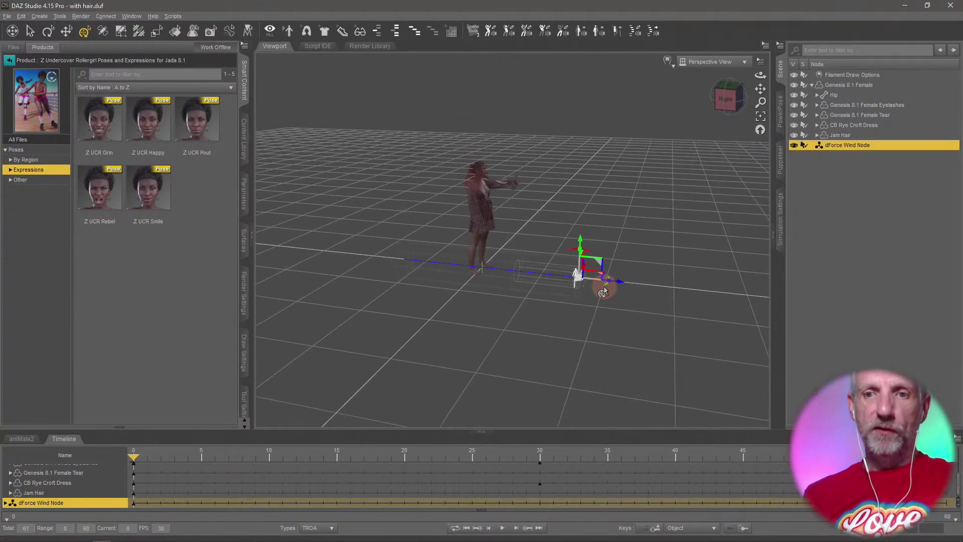
{"action": "left_click_drag", "start_coordinate": [613, 282], "coordinate": [693, 301]}
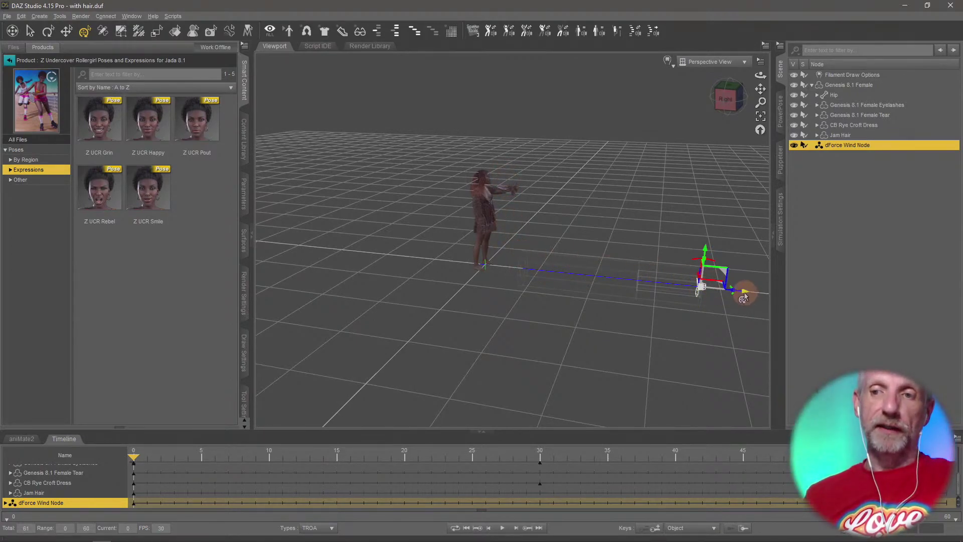
{"action": "left_click_drag", "start_coordinate": [744, 296], "coordinate": [618, 281]}
Raise the wind node along the Y axis to about 116, near the figure's waist height.
{"action": "scroll", "coordinate": [618, 282], "scroll_direction": "up", "scroll_amount": 5}
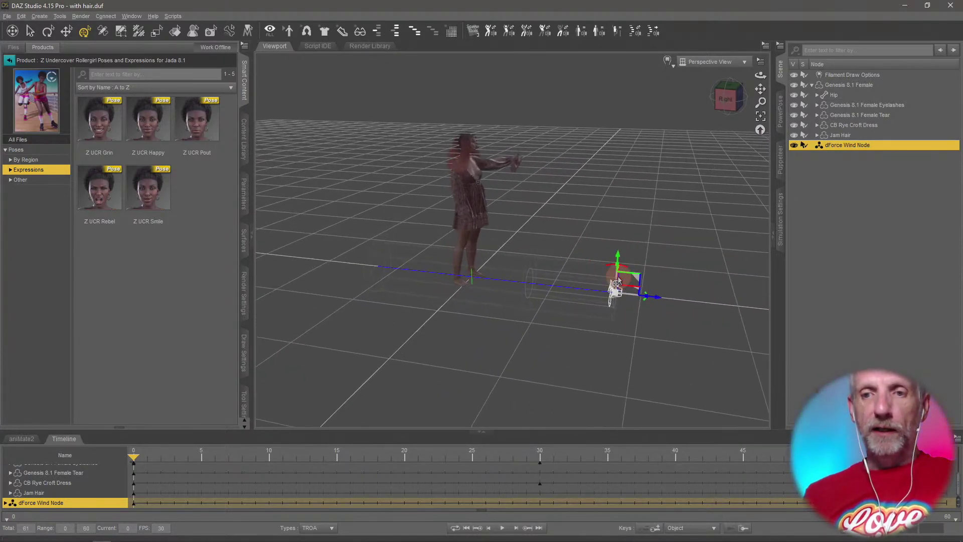
{"action": "scroll", "coordinate": [614, 271], "scroll_direction": "up", "scroll_amount": 3}
{"action": "scroll", "coordinate": [604, 200], "scroll_direction": "up", "scroll_amount": 3}
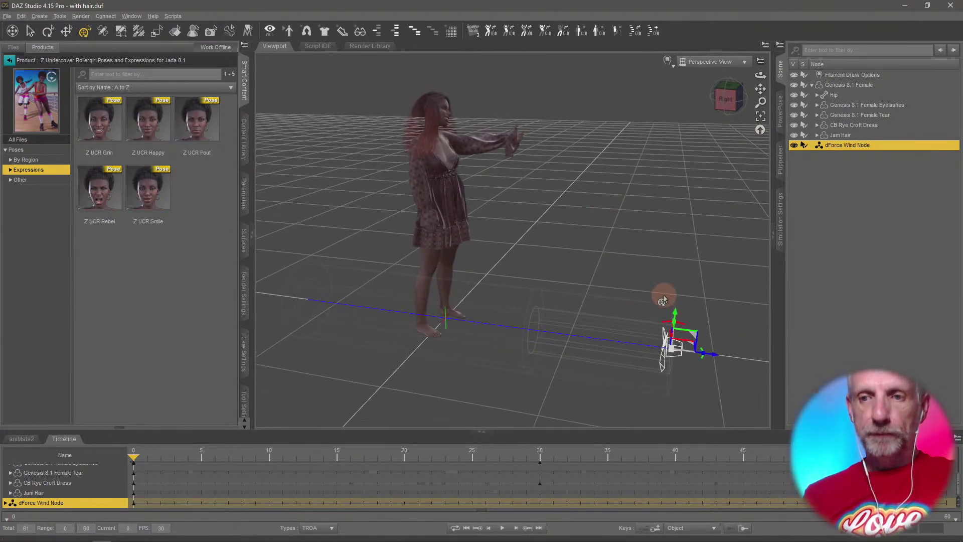
{"action": "left_click_drag", "start_coordinate": [674, 317], "coordinate": [666, 148]}
{"action": "middle_click_drag", "start_coordinate": [667, 145], "coordinate": [665, 152]}
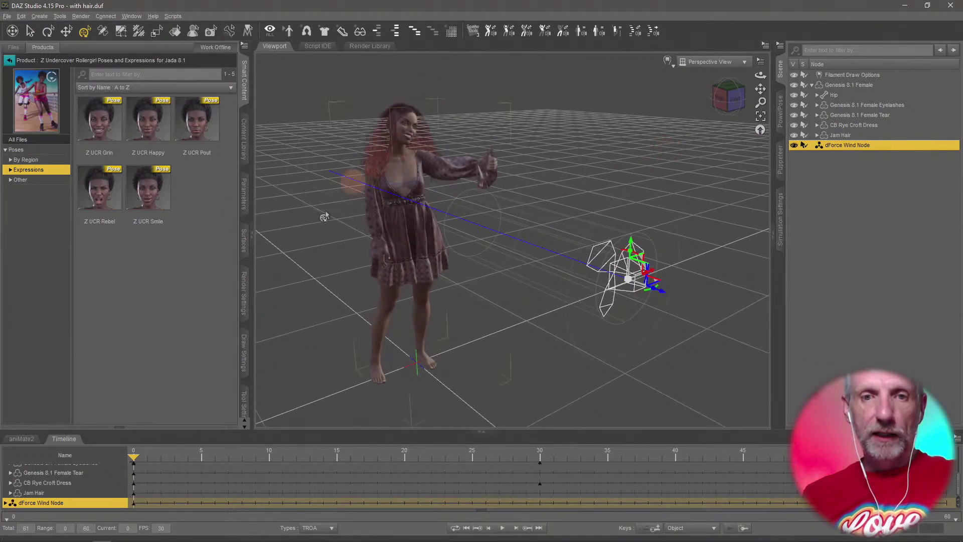
Set the wind node's Diameter to about 110.49 in its Wind parameters.
{"action": "left_click", "coordinate": [244, 192]}
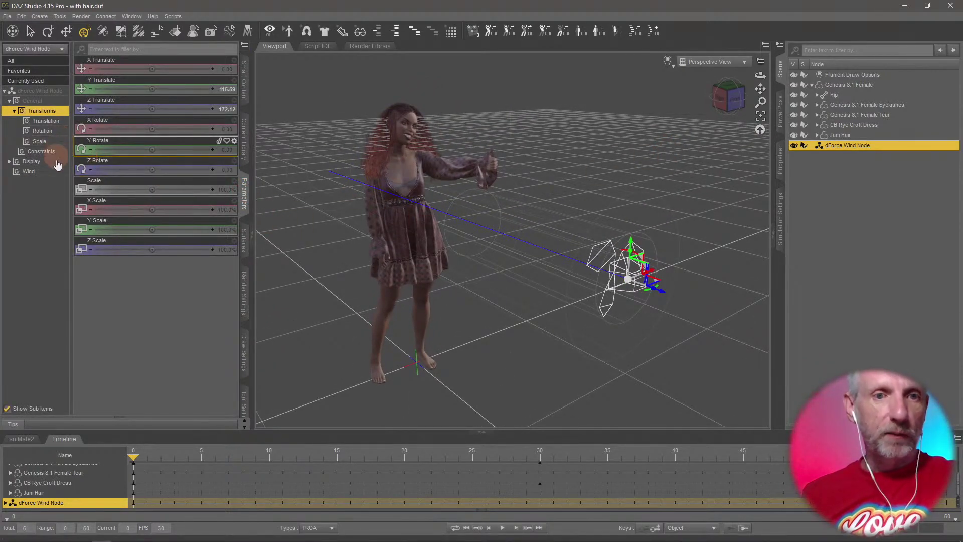
{"action": "left_click", "coordinate": [44, 172]}
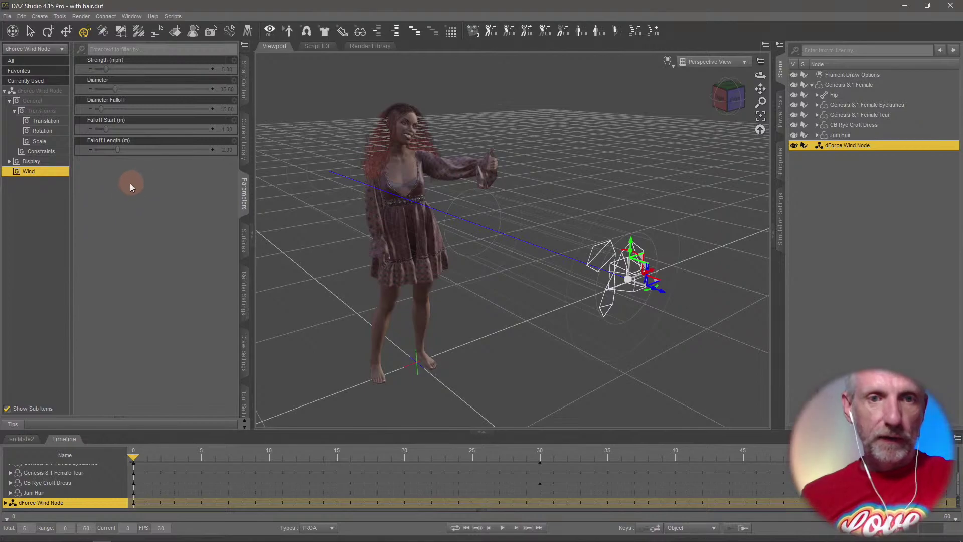
{"action": "middle_click_drag", "start_coordinate": [353, 262], "coordinate": [364, 262]}
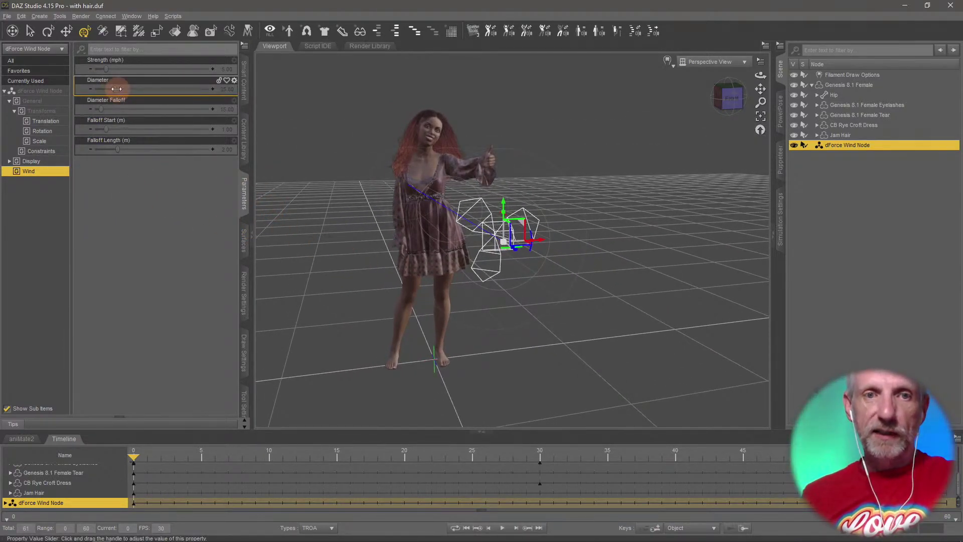
{"action": "left_click_drag", "start_coordinate": [125, 89], "coordinate": [158, 90]}
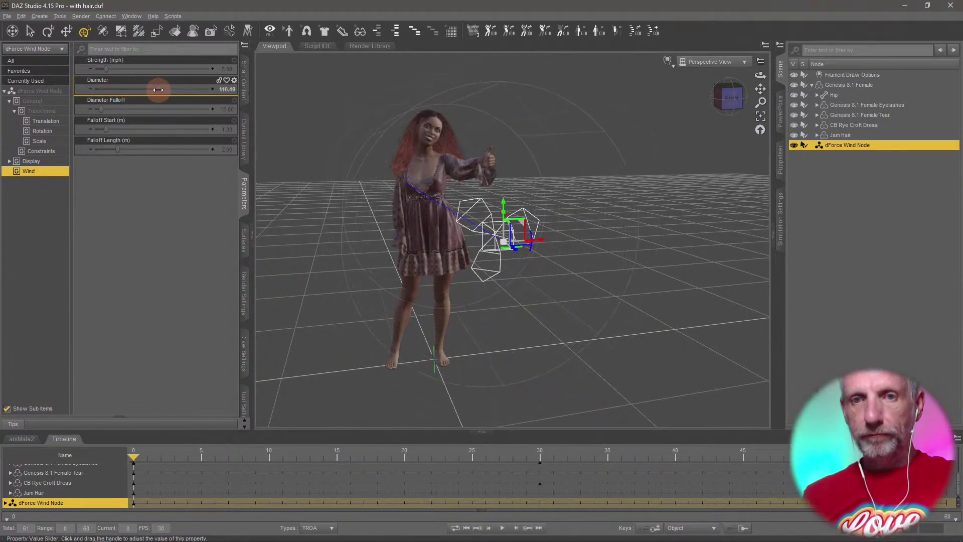
Raise the wind node slightly and extend its Falloff Start to about 2.36 m, past the figure.
{"action": "left_click_drag", "start_coordinate": [301, 152], "coordinate": [341, 179]}
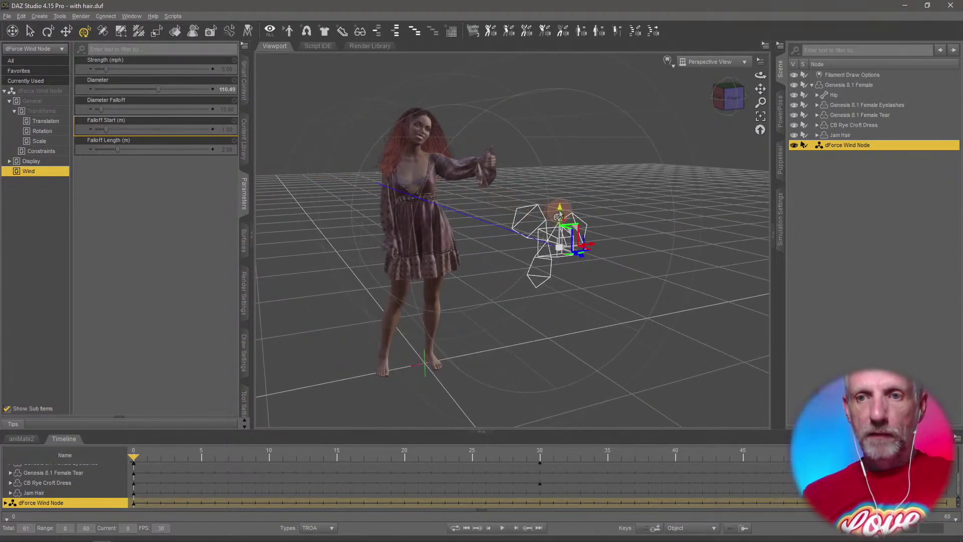
{"action": "left_click_drag", "start_coordinate": [560, 212], "coordinate": [553, 191]}
{"action": "middle_click_drag", "start_coordinate": [552, 190], "coordinate": [527, 219]}
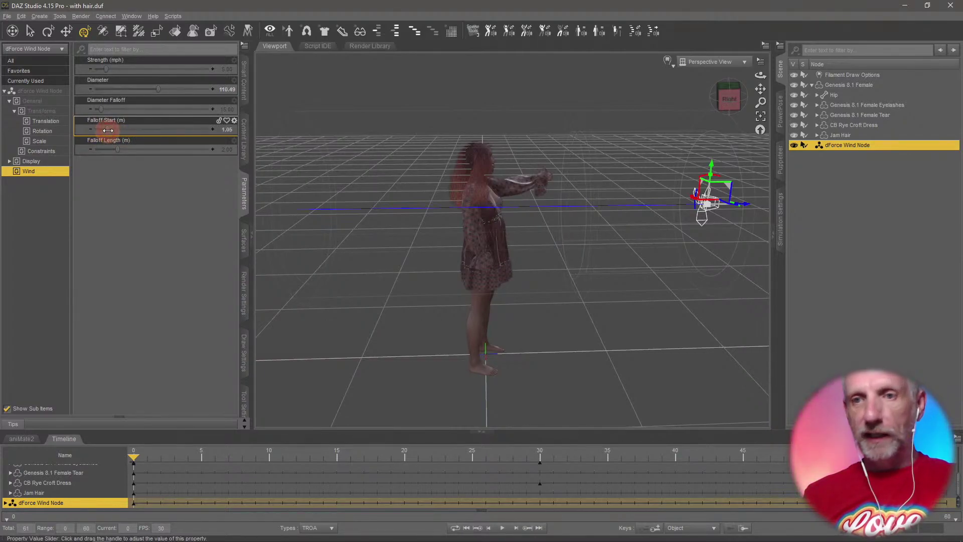
{"action": "left_click_drag", "start_coordinate": [108, 130], "coordinate": [117, 135]}
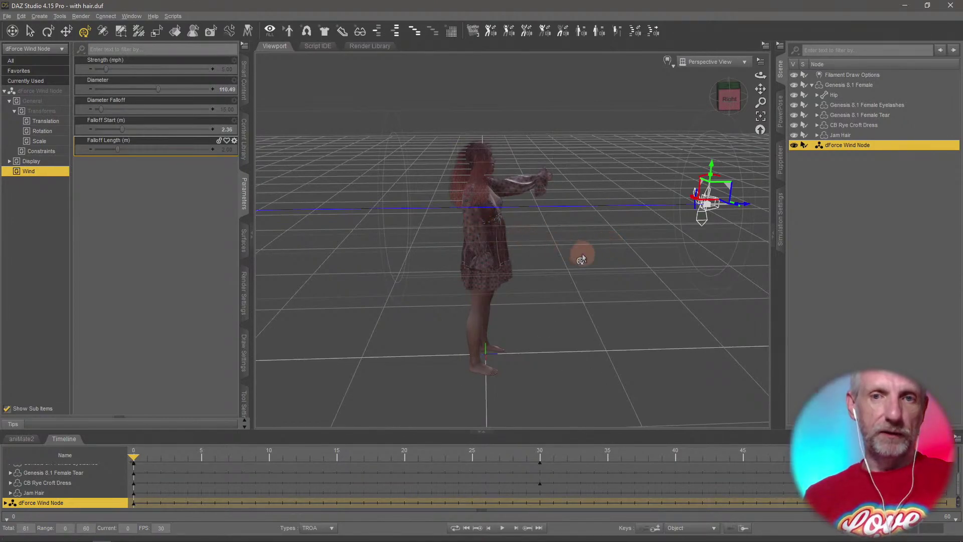
{"action": "middle_click_drag", "start_coordinate": [583, 254], "coordinate": [583, 254]}
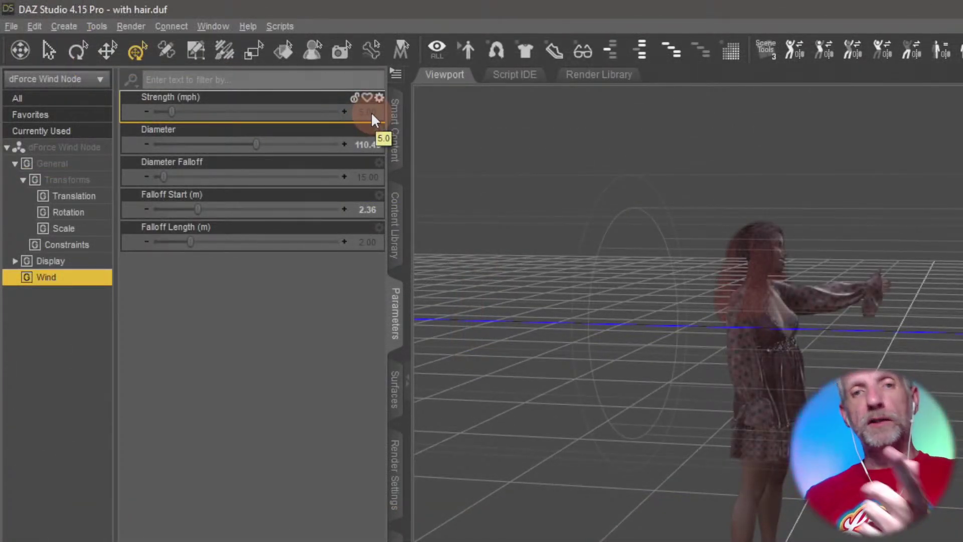
Set the wind node's Strength to 20 mph.
{"action": "left_click", "coordinate": [371, 112]}
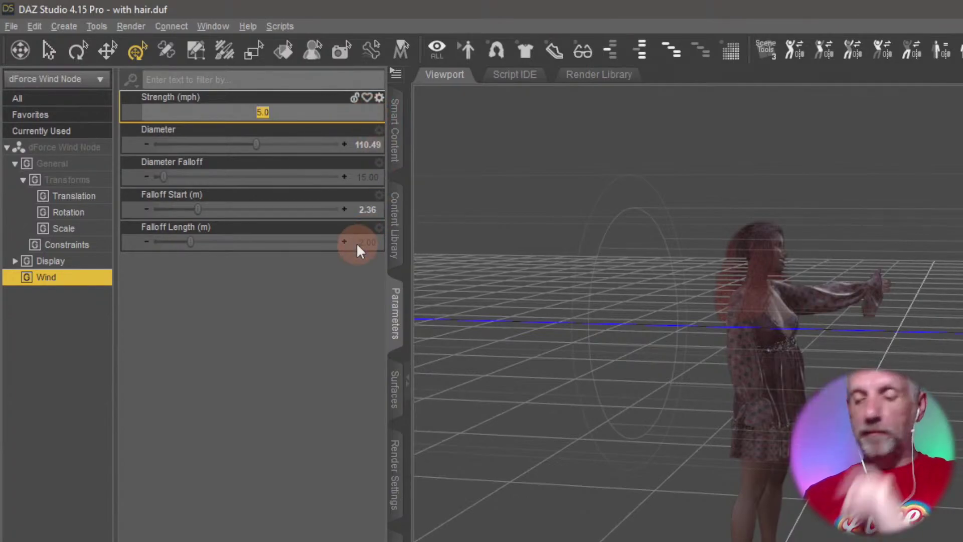
{"action": "type", "text": "20"}
{"action": "key", "text": "Return"}
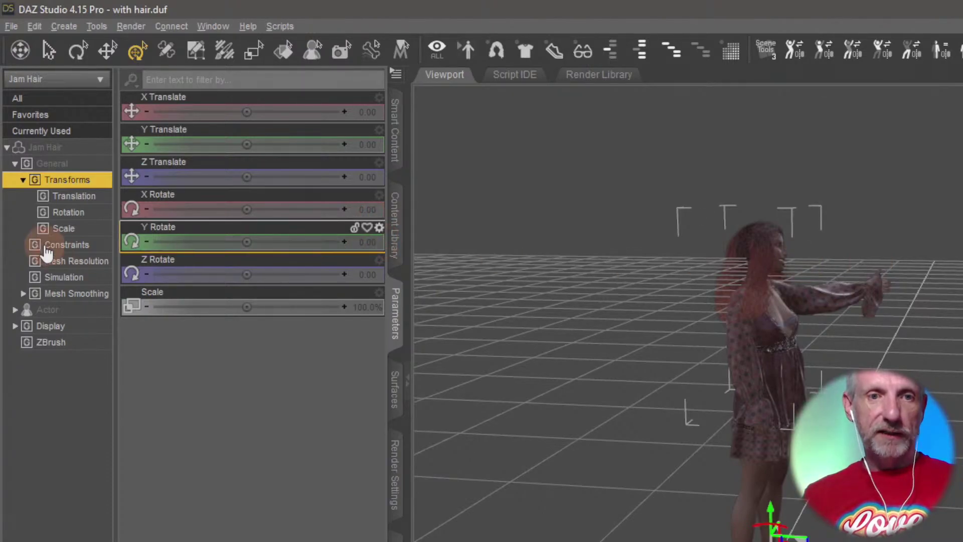
Turn on Freeze Simulation for the Jam Hair.
{"action": "left_click", "coordinate": [92, 277]}
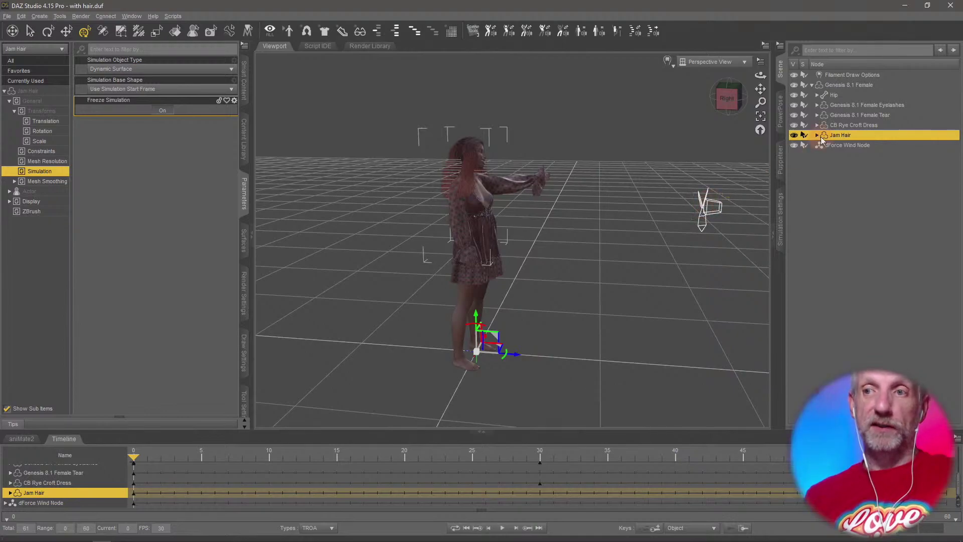
{"action": "left_click", "coordinate": [781, 221]}
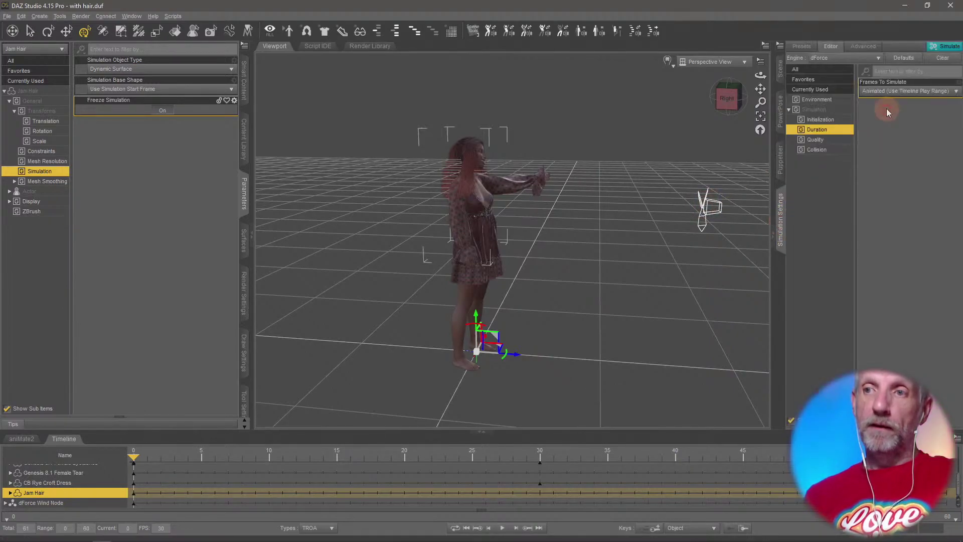
{"action": "left_click", "coordinate": [948, 48]}
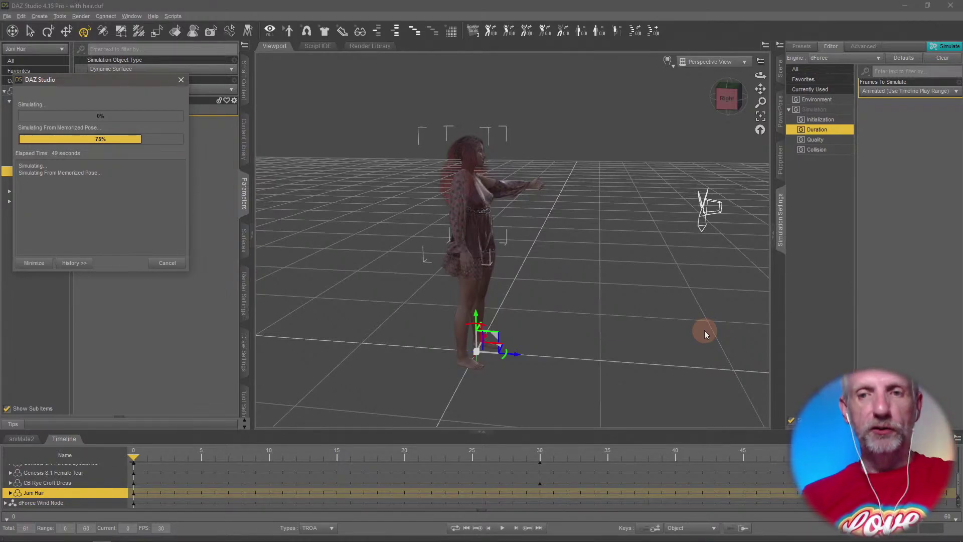
{"action": "left_click", "coordinate": [175, 264]}
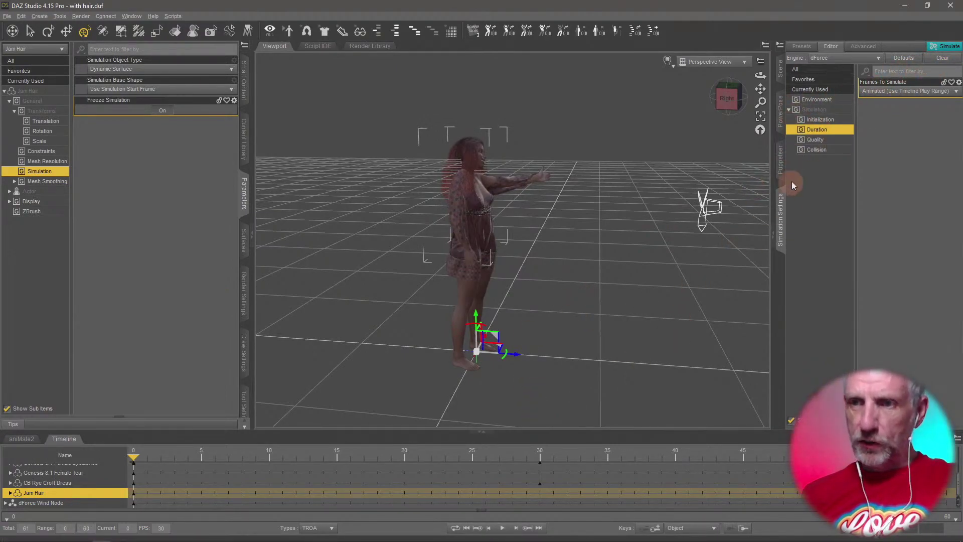
Turn off Start Bones From Memorized Pose for the dForce simulation, select Genesis 8.1 Female and run the simulation.
{"action": "left_click", "coordinate": [813, 110]}
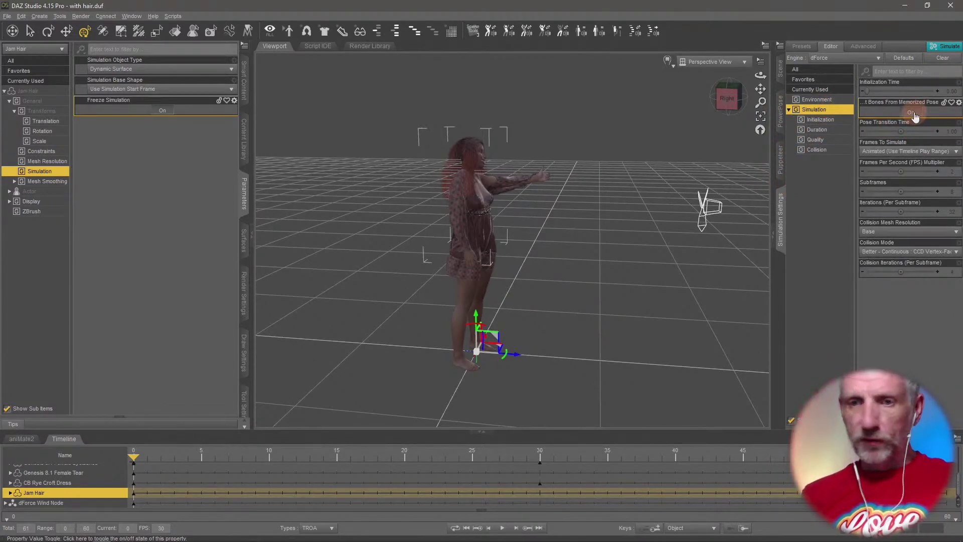
{"action": "left_click", "coordinate": [780, 68]}
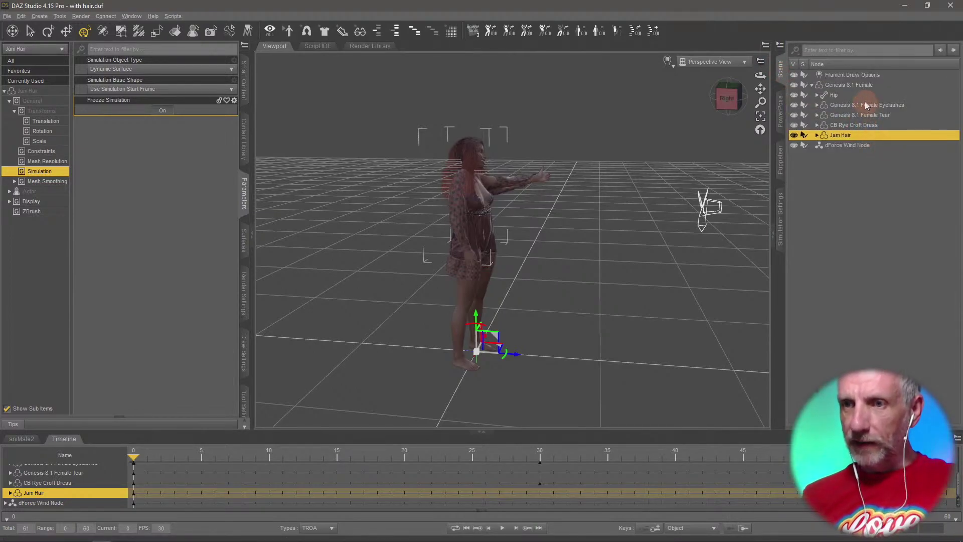
{"action": "left_click", "coordinate": [870, 85]}
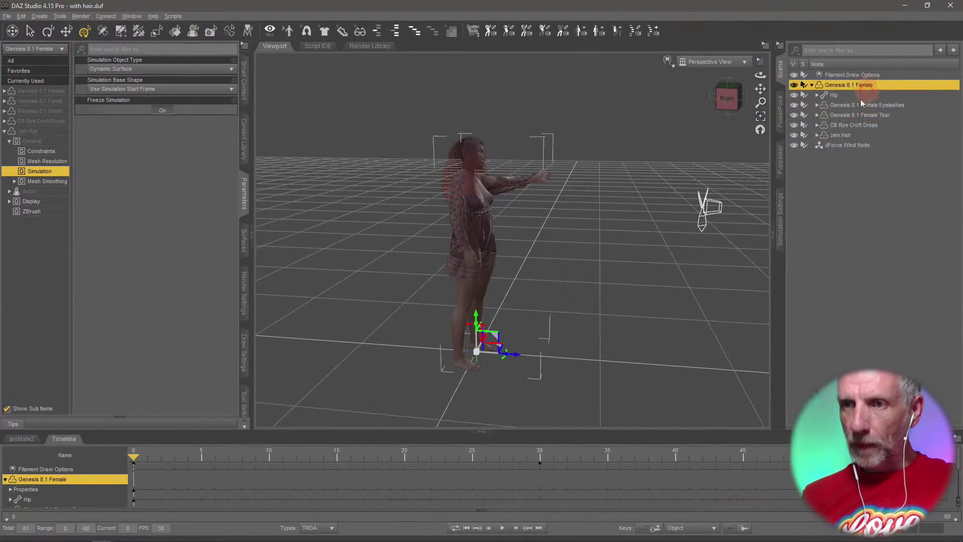
{"action": "left_click", "coordinate": [782, 208]}
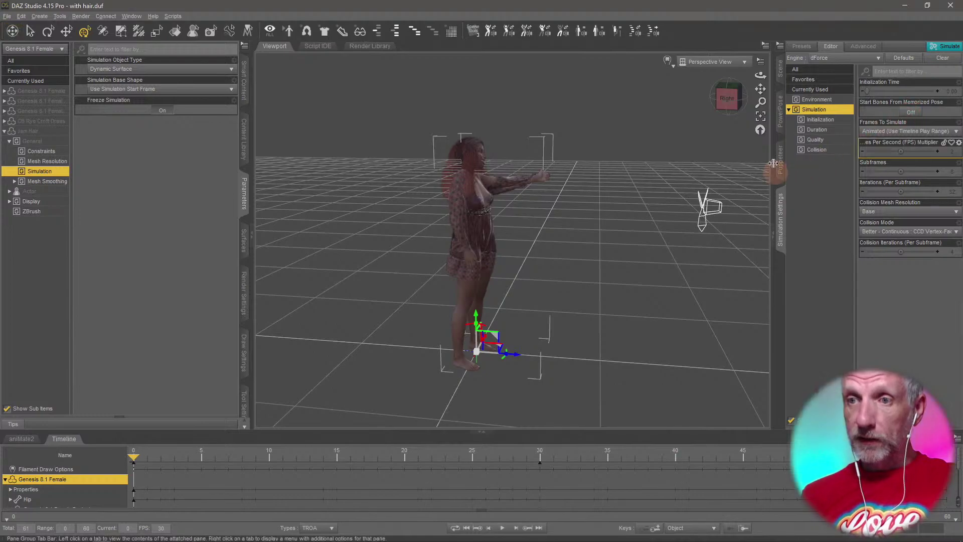
{"action": "left_click", "coordinate": [948, 47]}
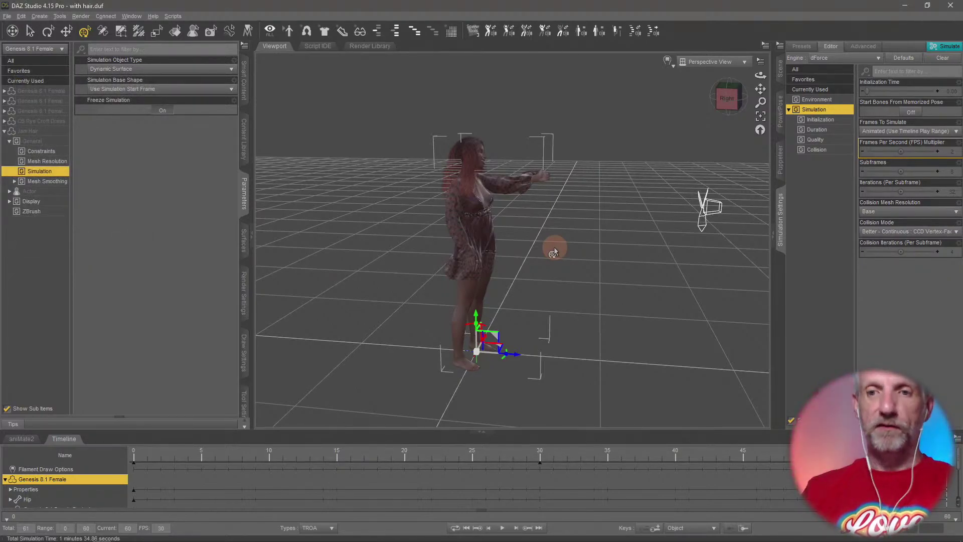
Return the timeline to frame 0 and hide the Jam Hair in the scene.
{"action": "scroll", "coordinate": [554, 252], "scroll_direction": "up", "scroll_amount": 5}
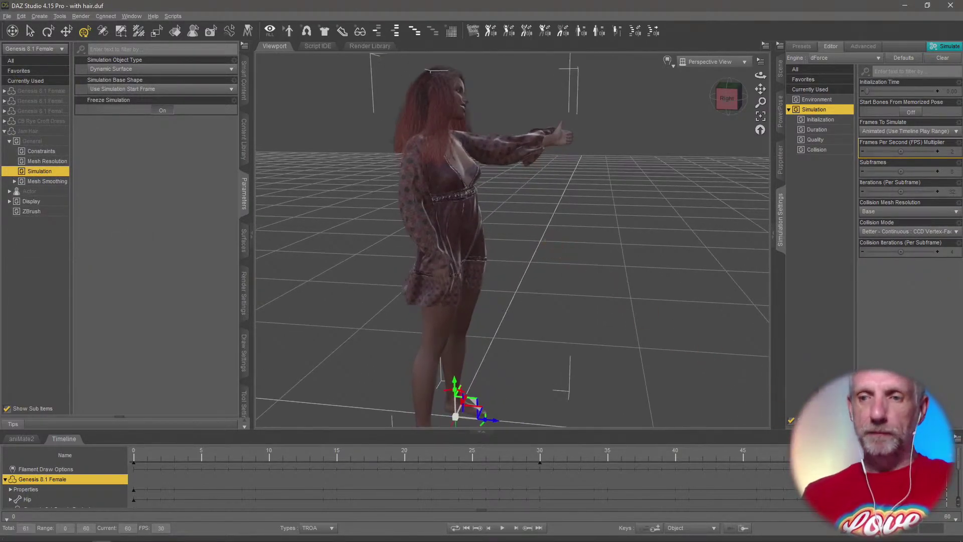
{"action": "left_click_drag", "start_coordinate": [946, 457], "coordinate": [60, 464]}
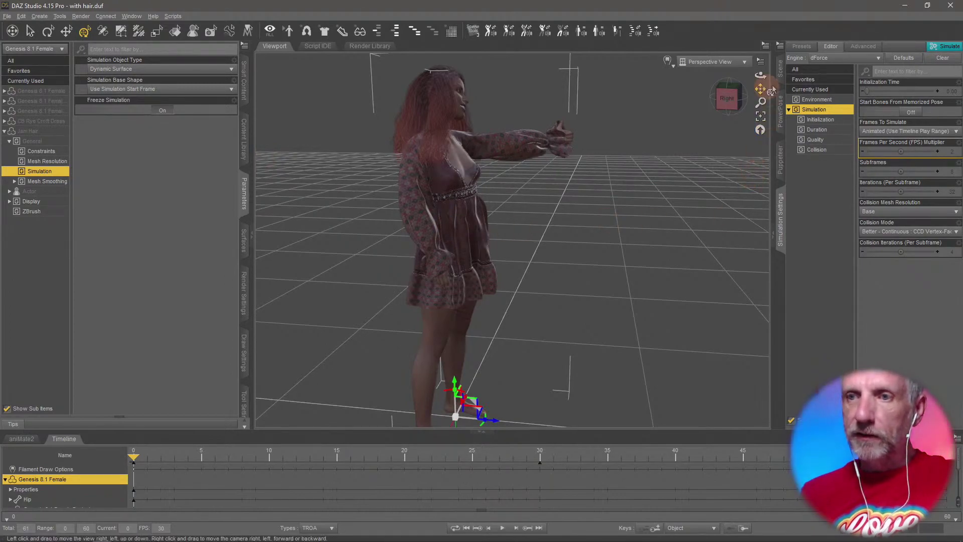
{"action": "left_click", "coordinate": [780, 70]}
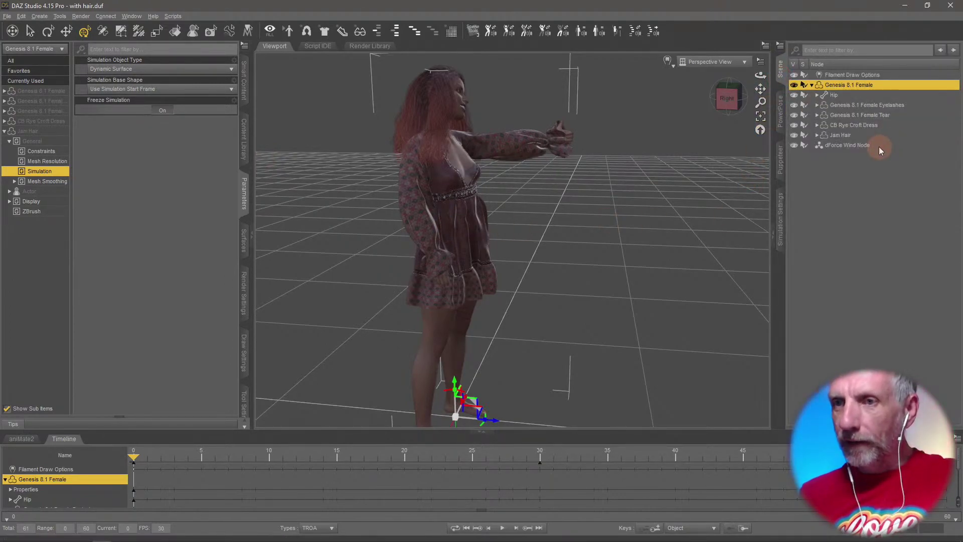
{"action": "left_click", "coordinate": [794, 135]}
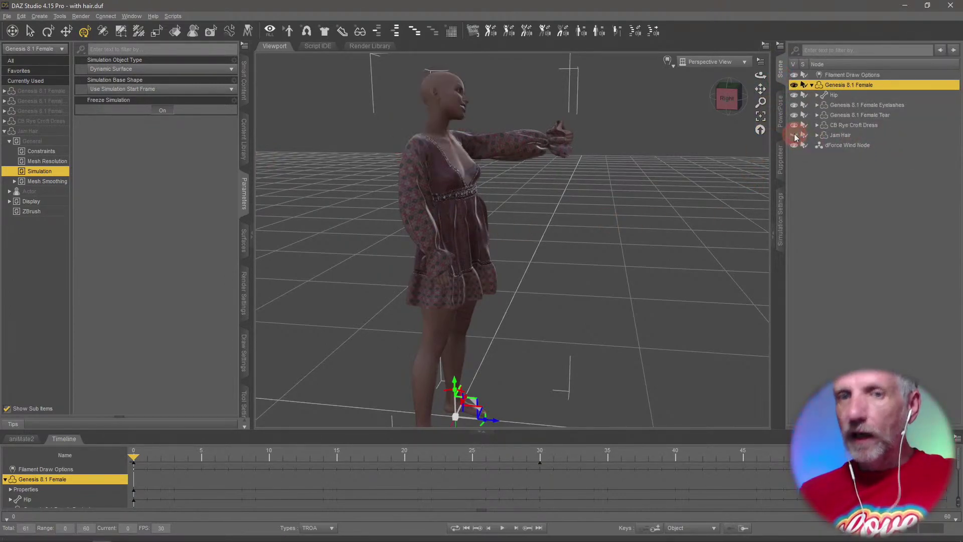
Set the CB Rye Croft Dress's mesh Resolution Level to Base.
{"action": "left_click", "coordinate": [869, 123]}
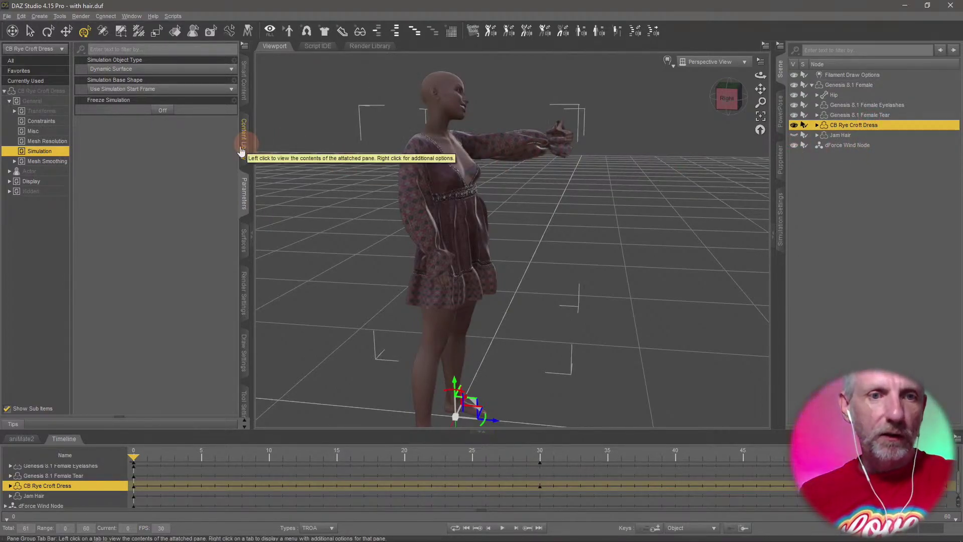
{"action": "left_click", "coordinate": [56, 141]}
{"action": "left_click", "coordinate": [188, 69]}
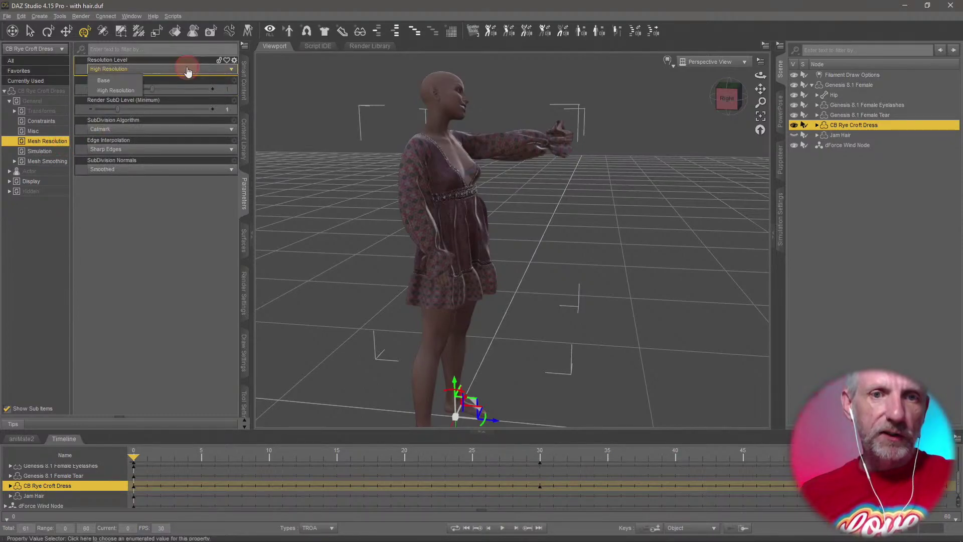
{"action": "left_click", "coordinate": [137, 88]}
{"action": "left_click", "coordinate": [151, 68]}
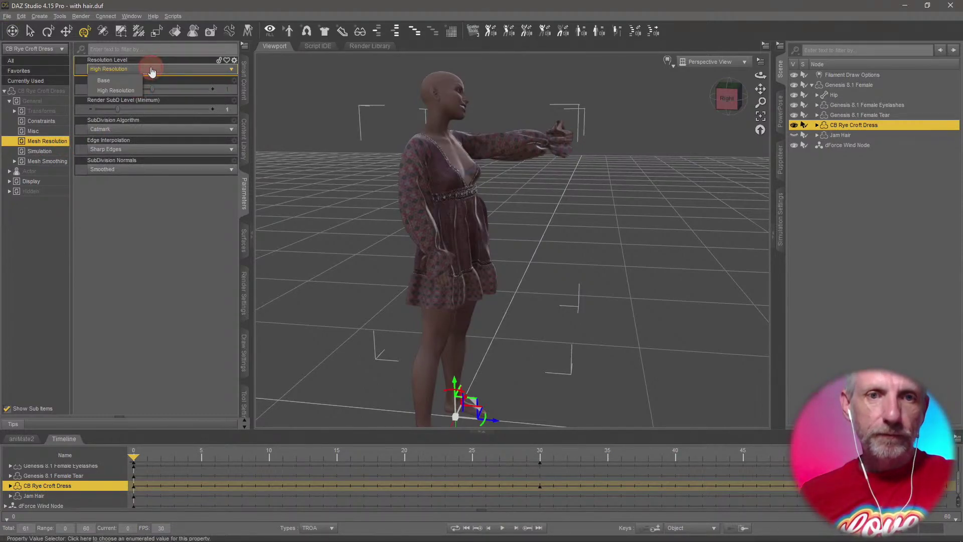
{"action": "left_click", "coordinate": [125, 79]}
Play the simulated animation, examine the dress's movement from several sides, and return to the first frame.
{"action": "left_click", "coordinate": [503, 528]}
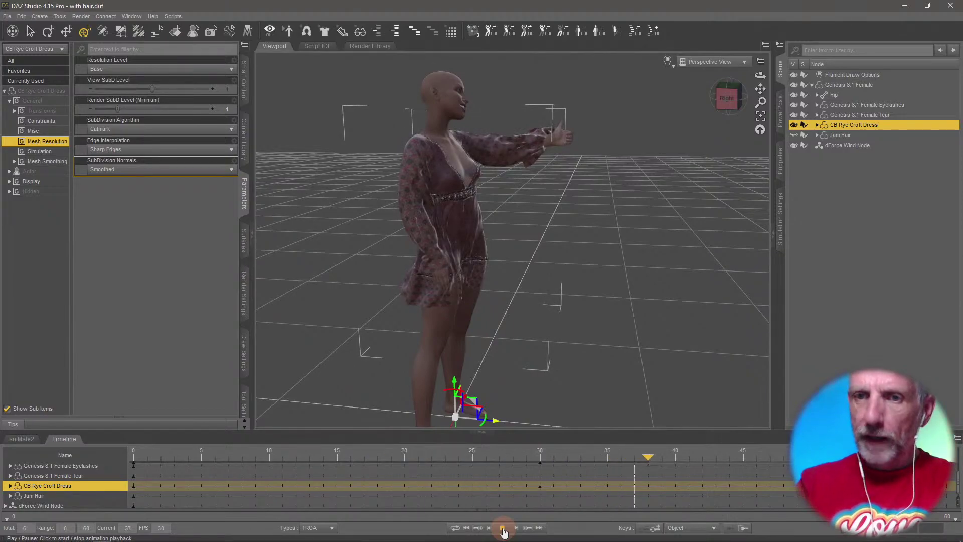
{"action": "left_click_drag", "start_coordinate": [608, 267], "coordinate": [510, 249]}
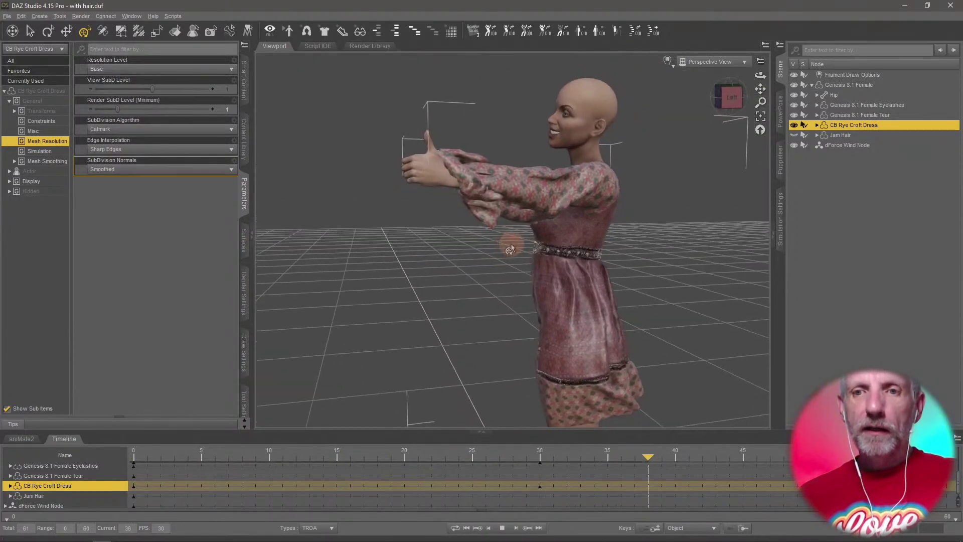
{"action": "middle_click_drag", "start_coordinate": [670, 282], "coordinate": [671, 280]}
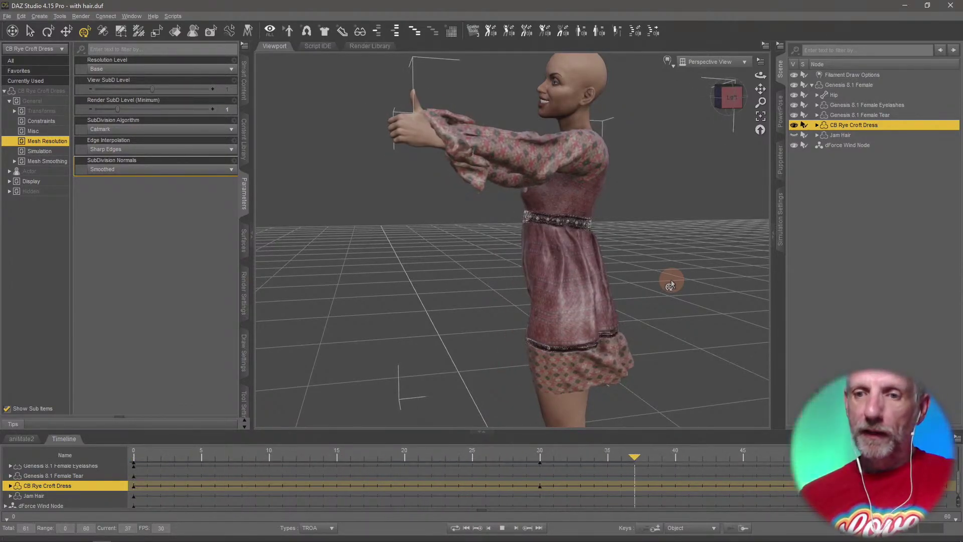
{"action": "mouse_move", "coordinate": [503, 283]}
{"action": "middle_mouse_down"}
{"action": "mouse_move", "coordinate": [531, 288]}
{"action": "mouse_move", "coordinate": [507, 282]}
{"action": "middle_mouse_up"}
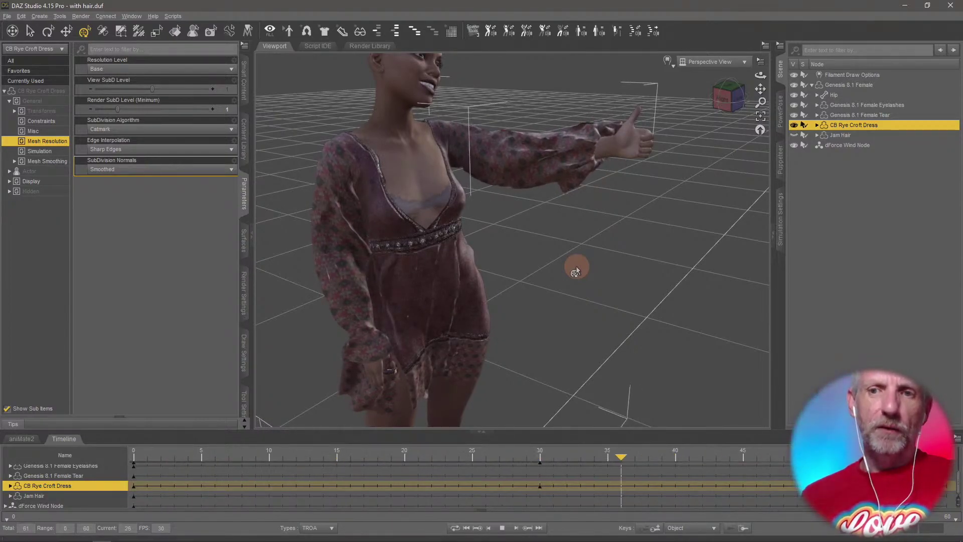
{"action": "middle_click_drag", "start_coordinate": [576, 270], "coordinate": [697, 269]}
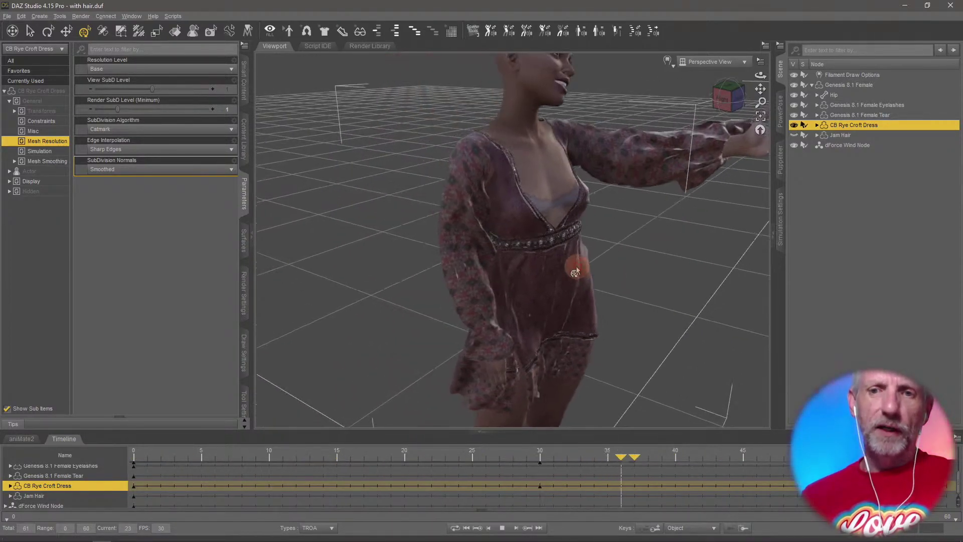
{"action": "scroll", "coordinate": [577, 270], "scroll_direction": "down", "scroll_amount": 4}
{"action": "mouse_move", "coordinate": [576, 271]}
{"action": "middle_mouse_down"}
{"action": "mouse_move", "coordinate": [632, 269]}
{"action": "mouse_move", "coordinate": [427, 265]}
{"action": "mouse_move", "coordinate": [577, 265]}
{"action": "middle_mouse_up"}
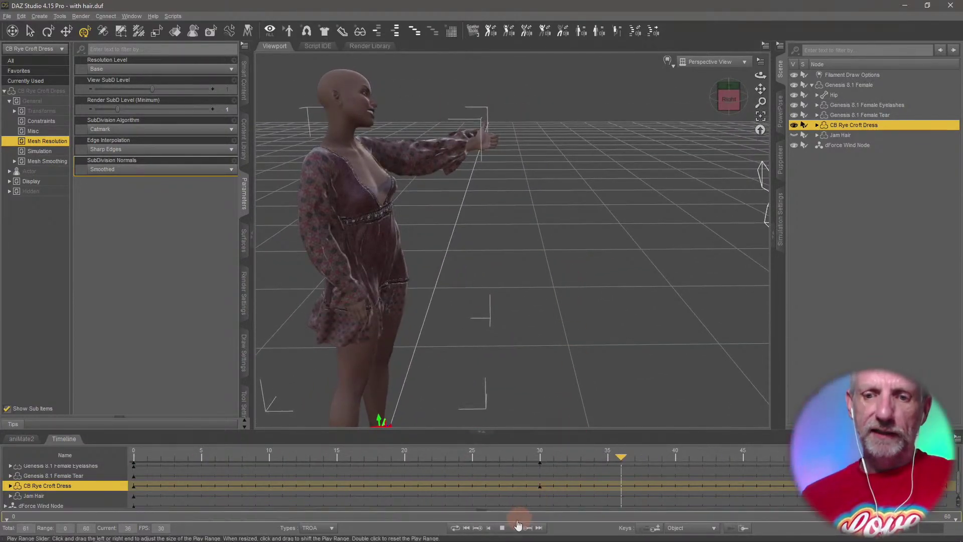
{"action": "left_click", "coordinate": [502, 528]}
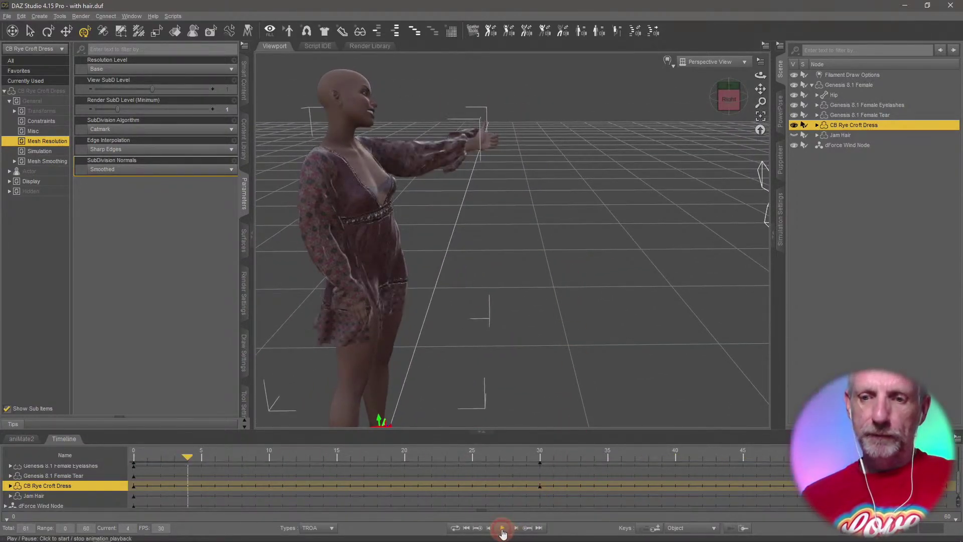
{"action": "left_click", "coordinate": [468, 528]}
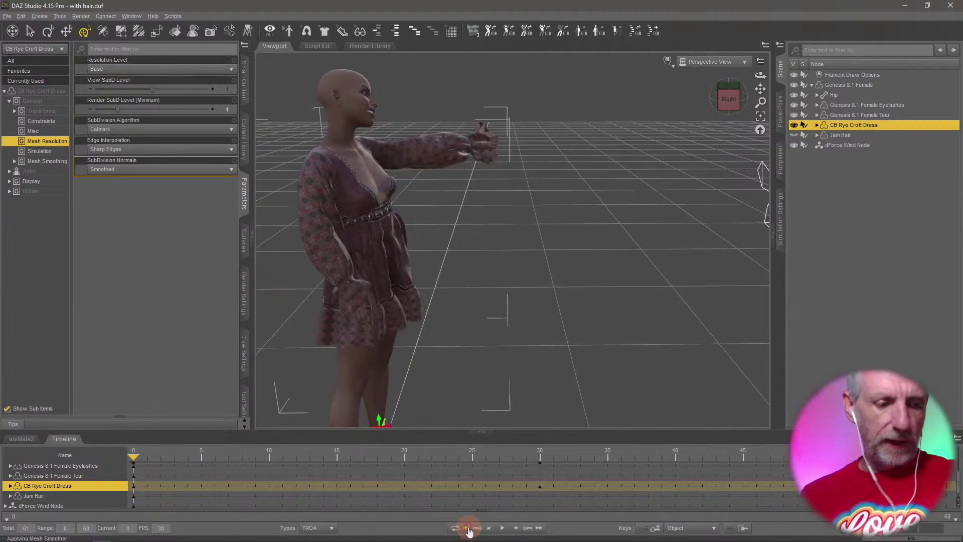
Set the dForce Wind Node's Strength to 10 mph.
{"action": "left_click", "coordinate": [857, 145]}
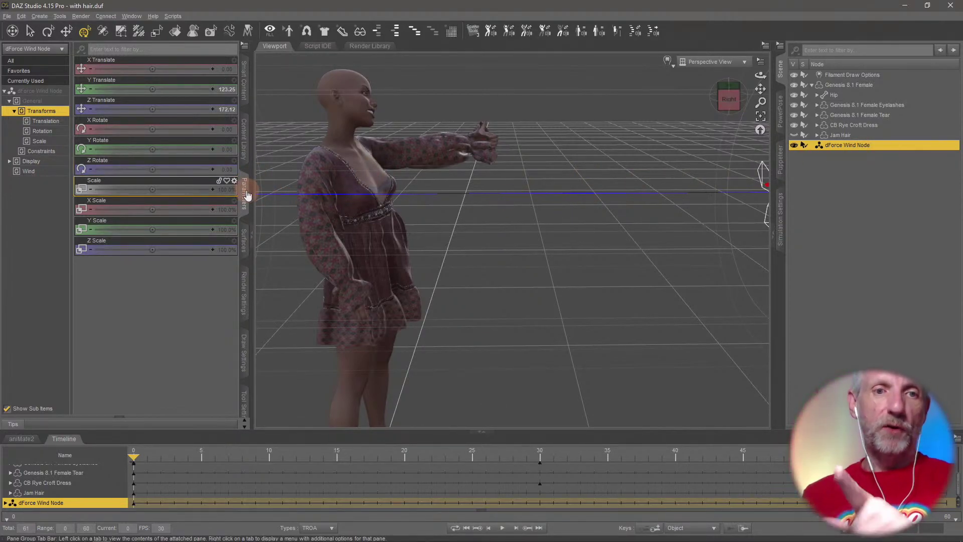
{"action": "left_click", "coordinate": [53, 174]}
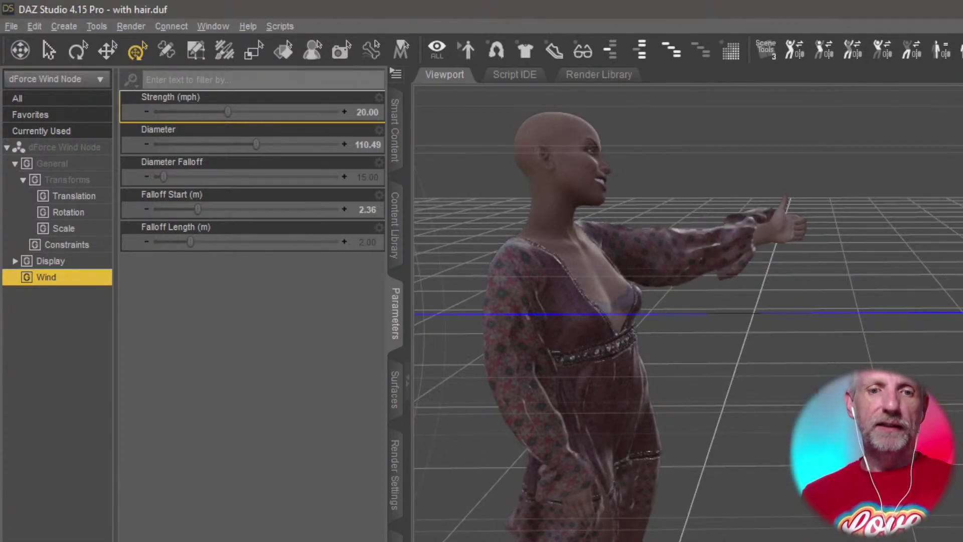
{"action": "left_click", "coordinate": [368, 112]}
{"action": "type", "text": "10"}
{"action": "key", "text": "Return"}
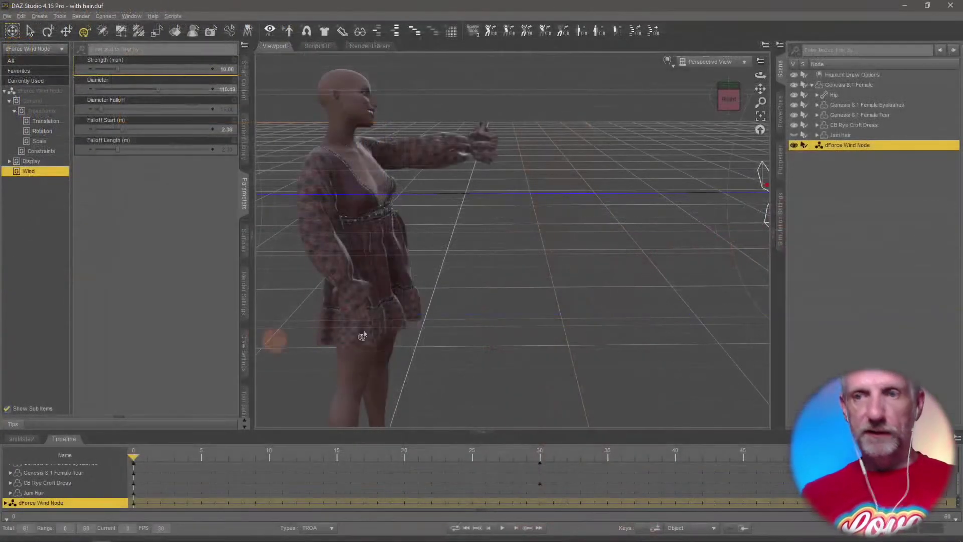
Rerun the dForce simulation with the weaker wind and view the figure together with the wind node.
{"action": "left_click", "coordinate": [781, 210]}
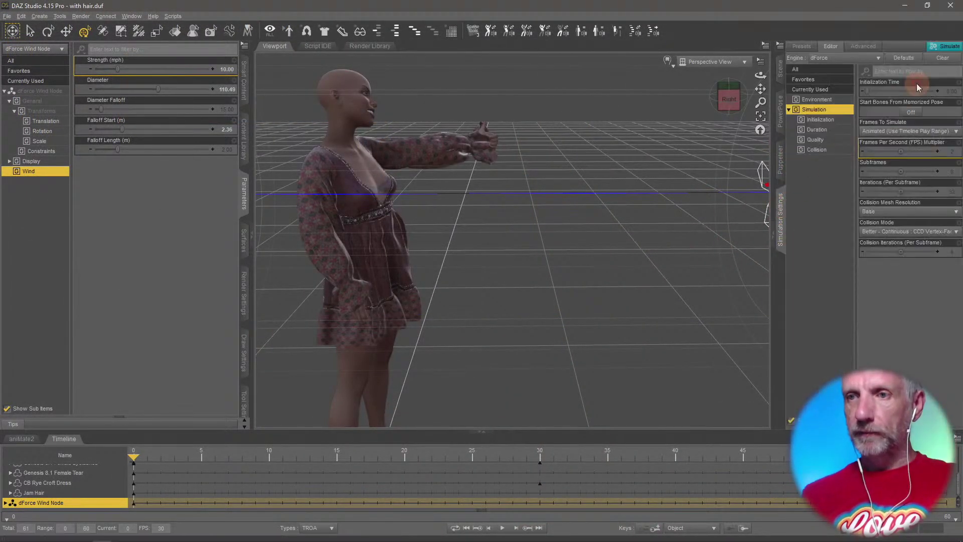
{"action": "left_click", "coordinate": [946, 48]}
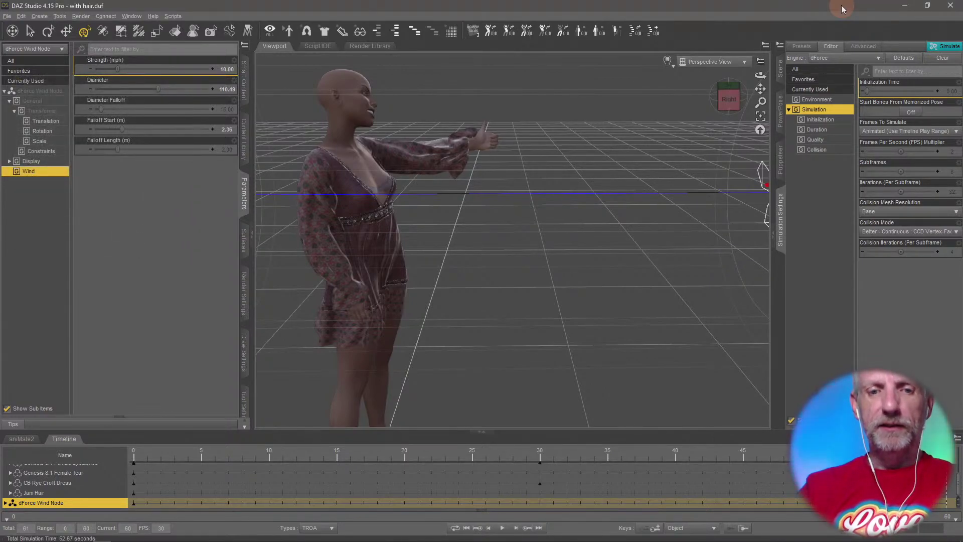
{"action": "middle_click_drag", "start_coordinate": [585, 199], "coordinate": [586, 199]}
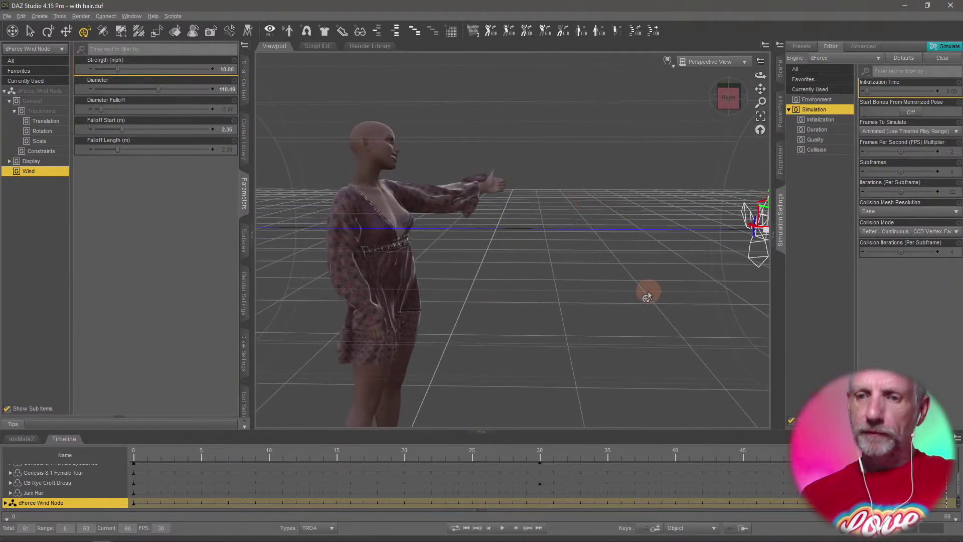
Select the Jam Hair and make it visible again in the scene.
{"action": "left_click", "coordinate": [780, 70]}
{"action": "left_click", "coordinate": [863, 134]}
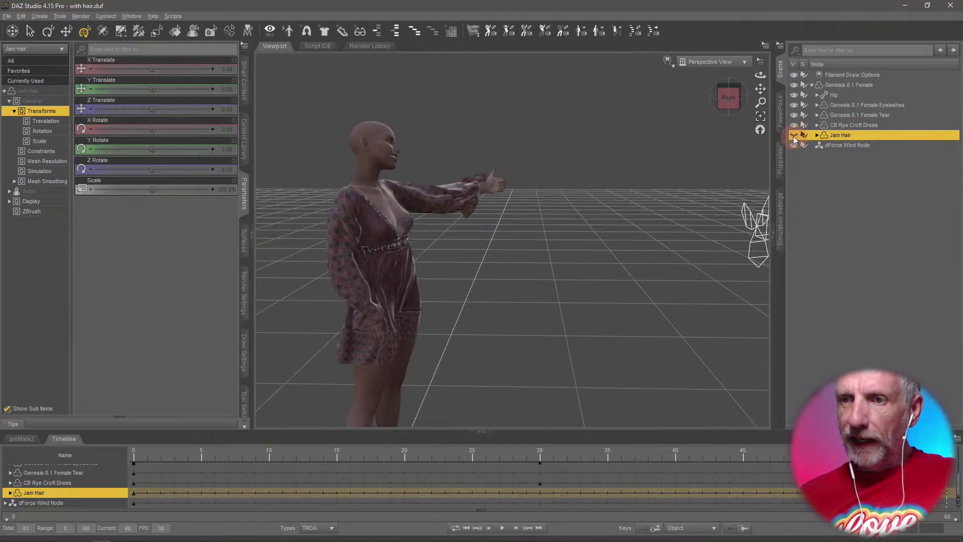
{"action": "left_click", "coordinate": [794, 135]}
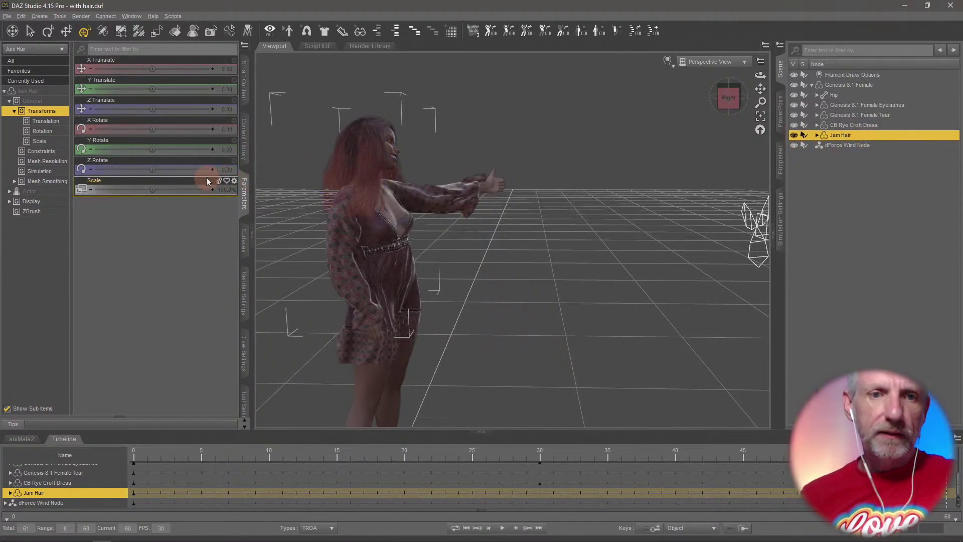
Set the Jam Hair's mesh Resolution Level to Base.
{"action": "left_click", "coordinate": [58, 181]}
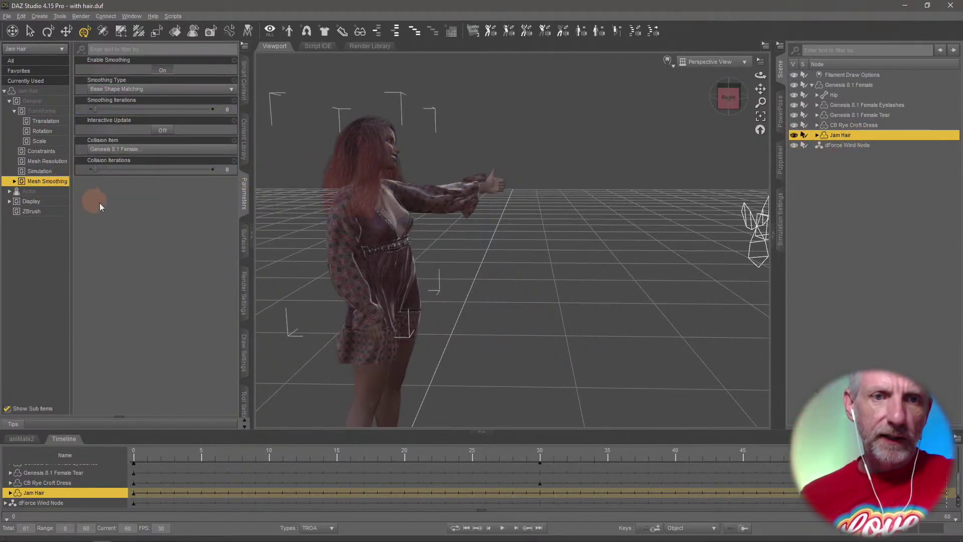
{"action": "left_click", "coordinate": [59, 152]}
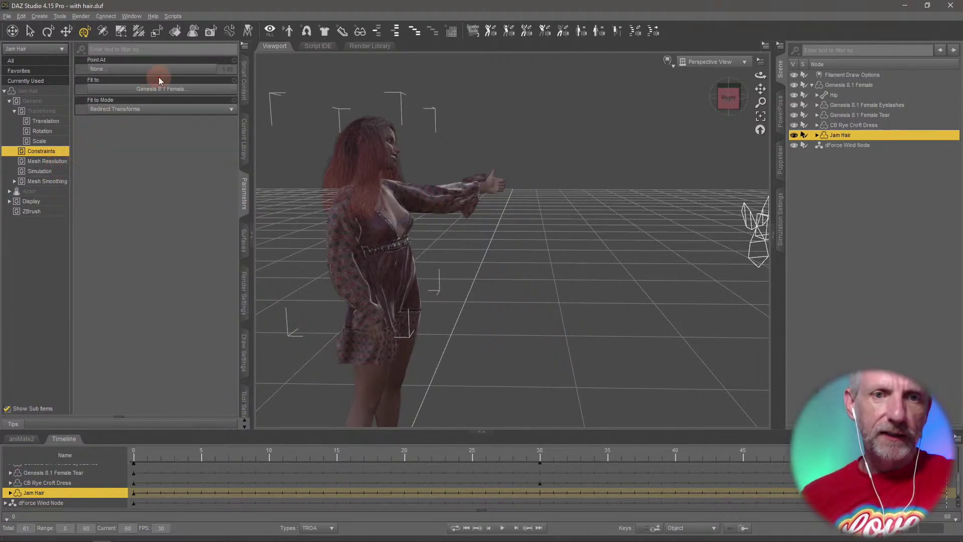
{"action": "left_click", "coordinate": [51, 161]}
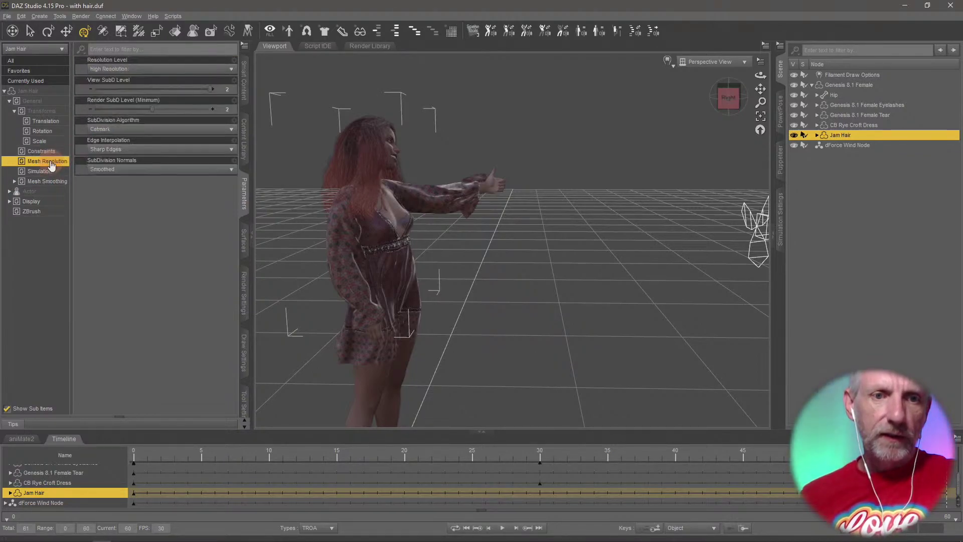
{"action": "left_click", "coordinate": [183, 69]}
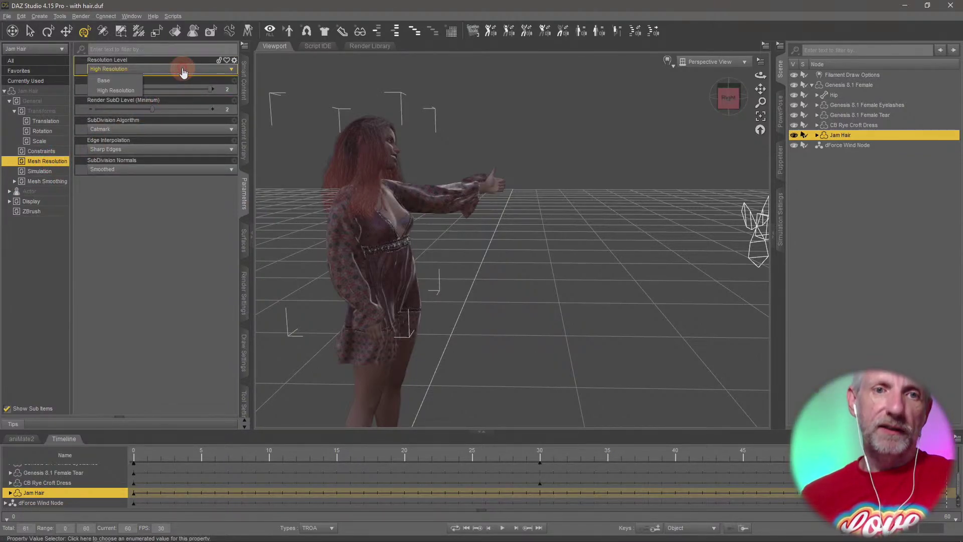
{"action": "left_click", "coordinate": [128, 82]}
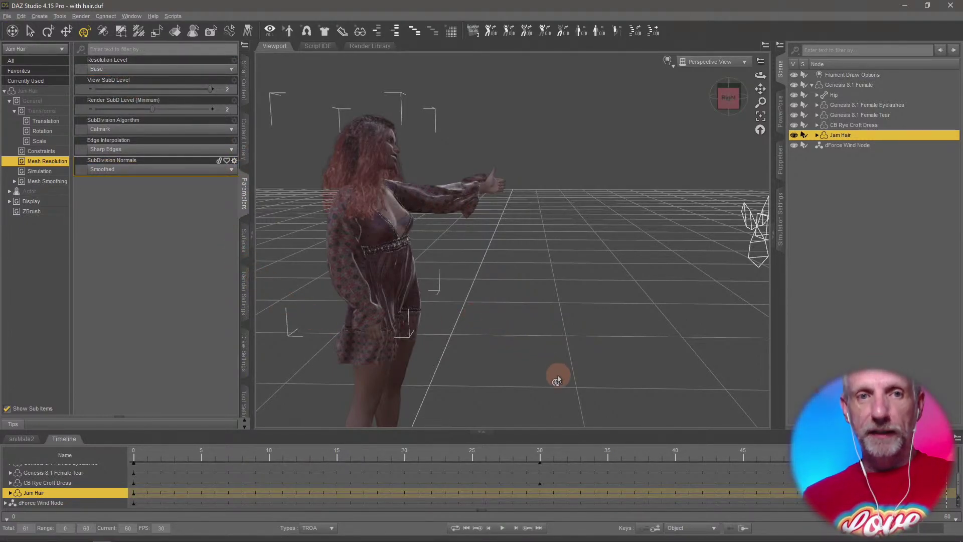
Start another dForce simulation with the Jam Hair visible at base resolution.
{"action": "left_click", "coordinate": [782, 235]}
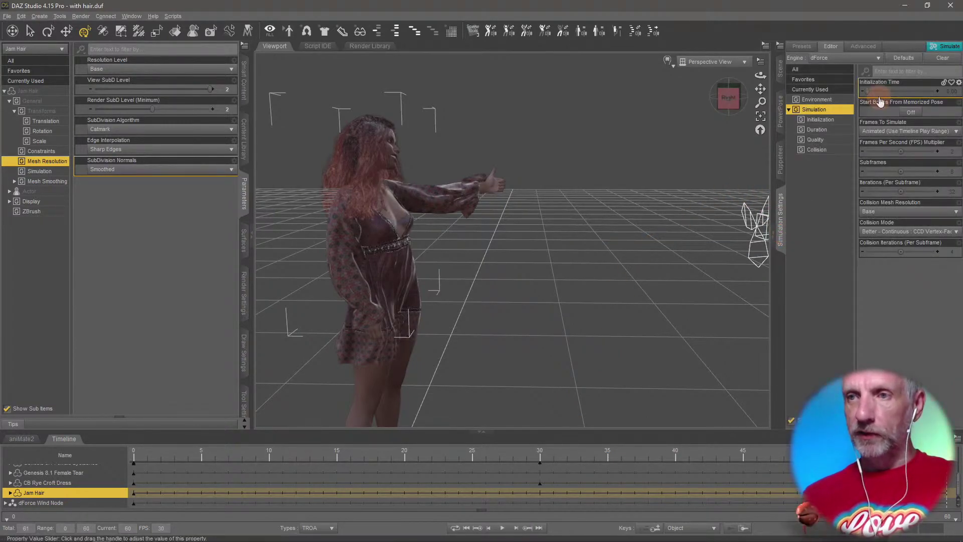
{"action": "left_click", "coordinate": [945, 48]}
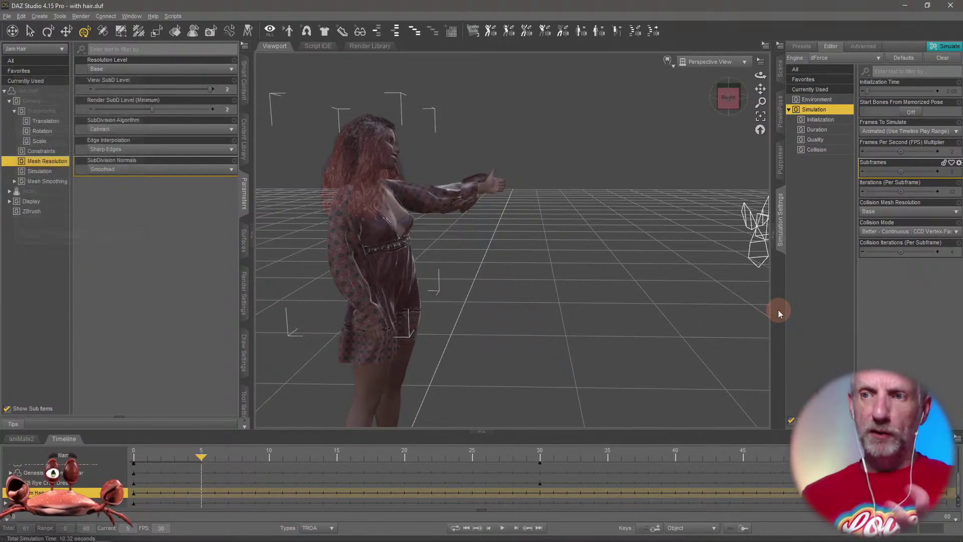
Show the Jam Hair's simulation parameters and return the timeline to frame 0.
{"action": "left_click", "coordinate": [780, 71]}
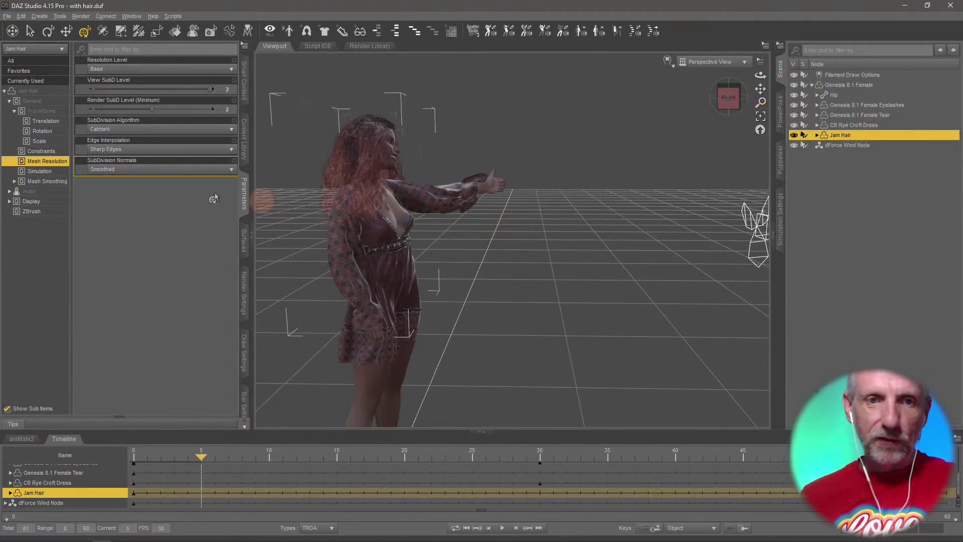
{"action": "left_click", "coordinate": [57, 172]}
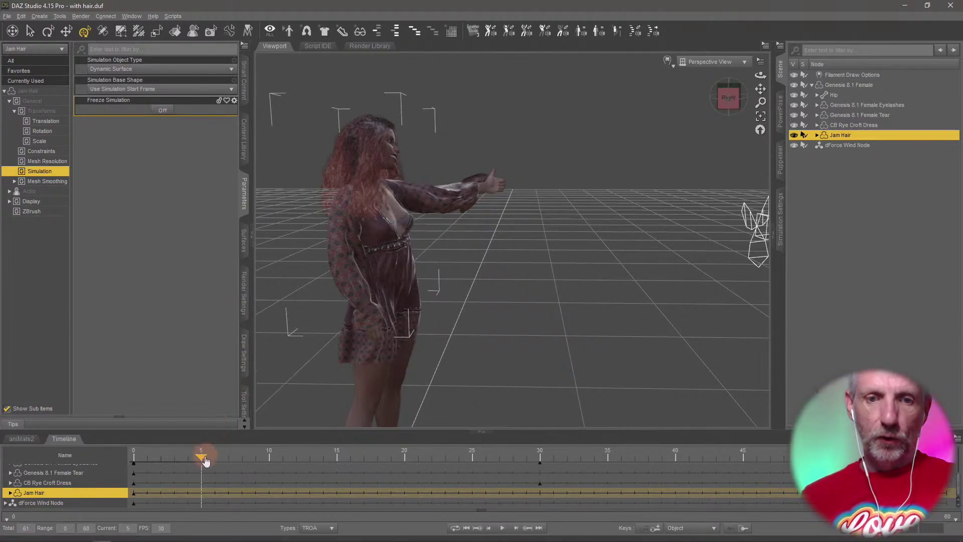
{"action": "left_click_drag", "start_coordinate": [203, 457], "coordinate": [112, 469]}
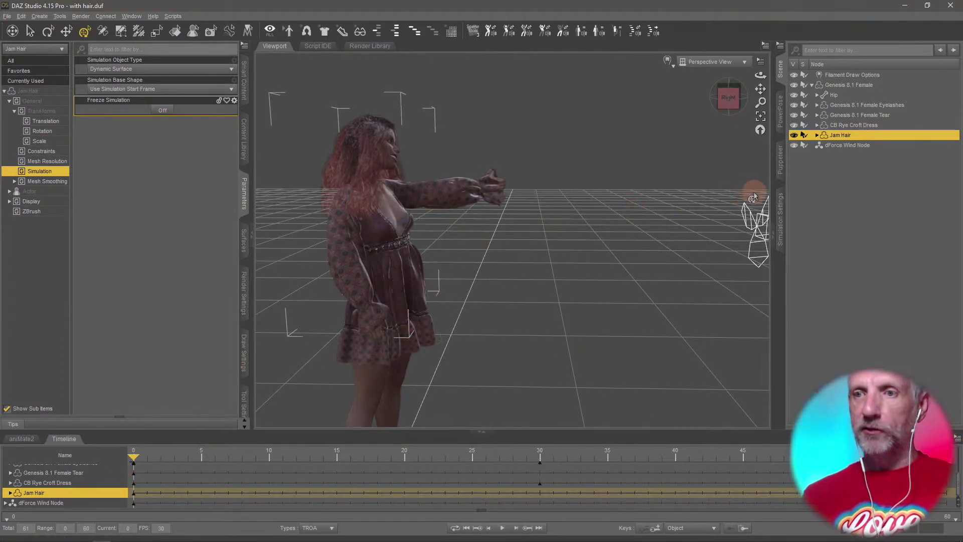
Run the dForce simulation again, stop it partway through the animation, and go back to the first frame.
{"action": "left_click", "coordinate": [781, 213]}
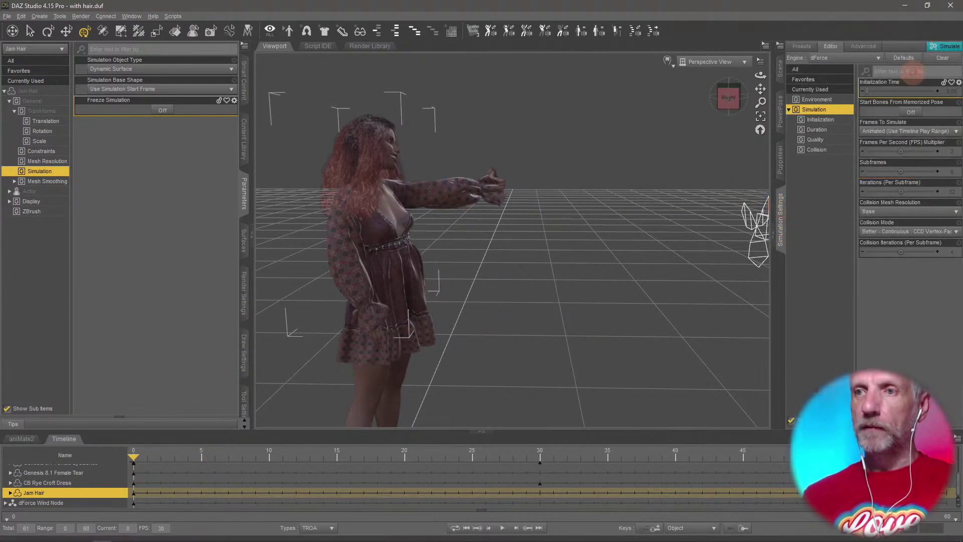
{"action": "left_click", "coordinate": [944, 46]}
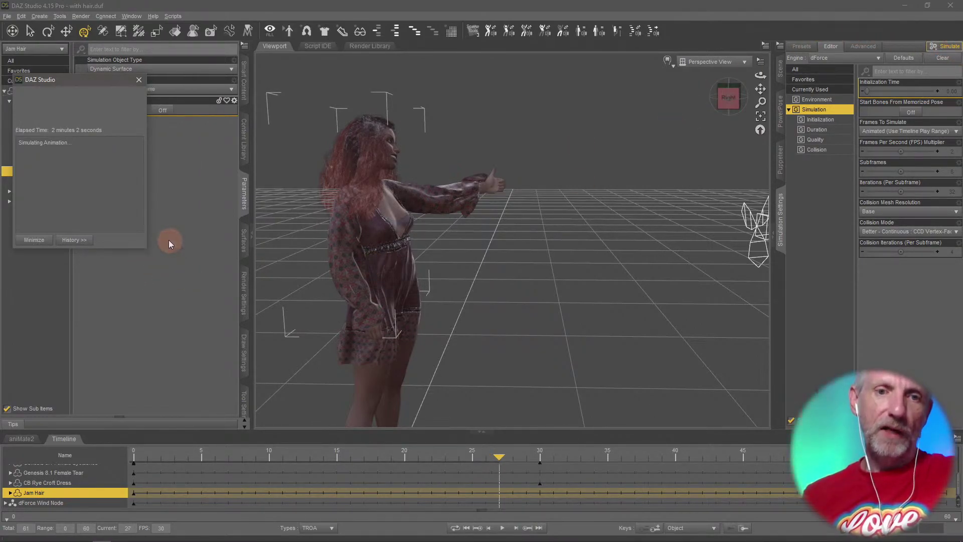
{"action": "left_click", "coordinate": [168, 240]}
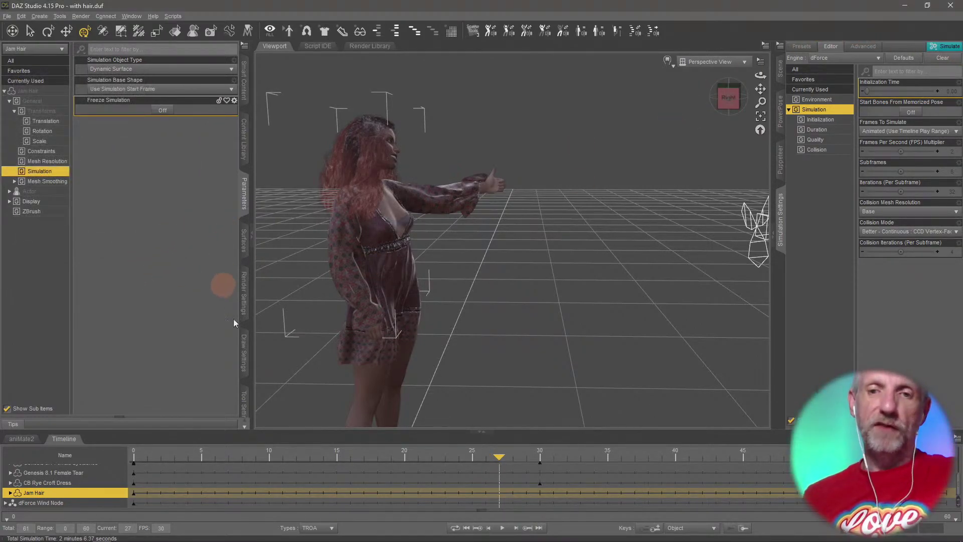
{"action": "left_click", "coordinate": [466, 528]}
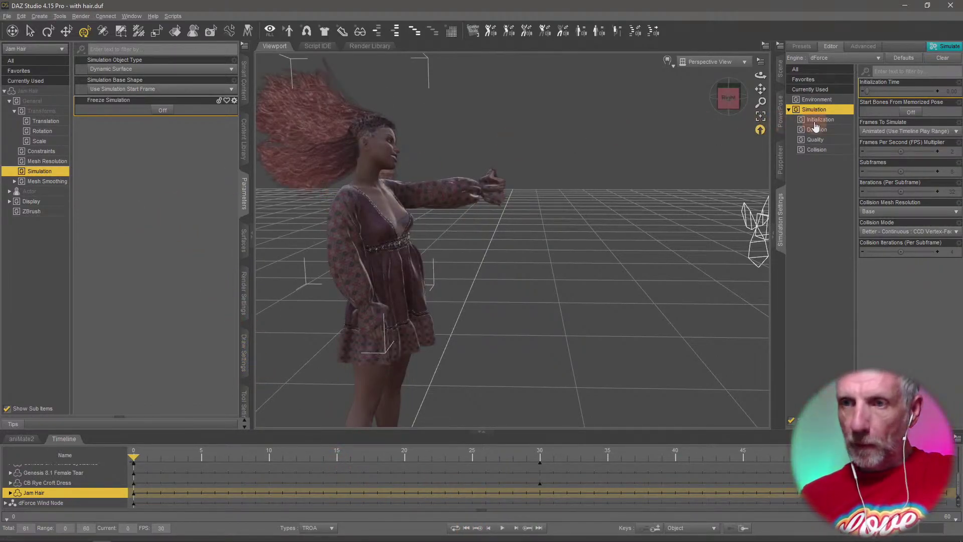
Set the dForce Wind Node's strength to 50 mph.
{"action": "left_click", "coordinate": [781, 69]}
{"action": "left_click", "coordinate": [847, 145]}
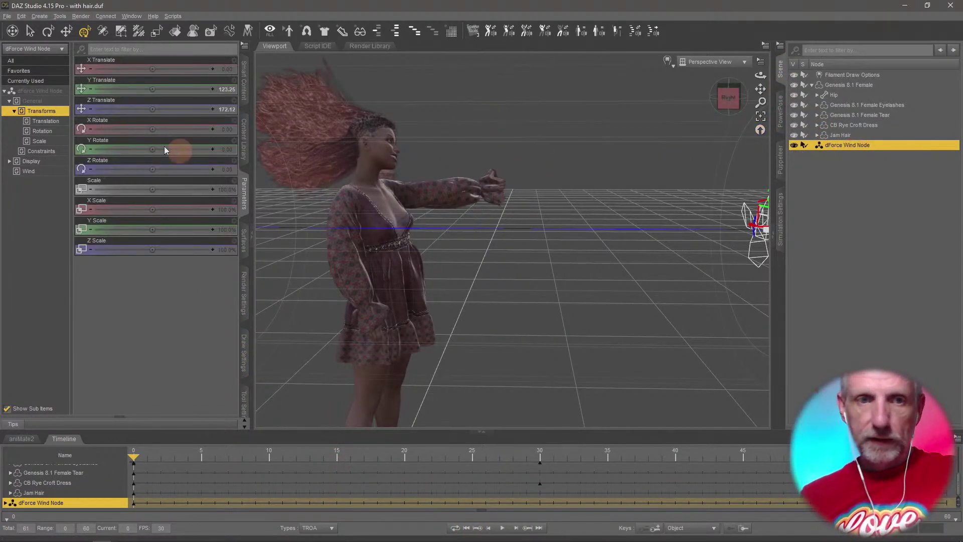
{"action": "left_click", "coordinate": [48, 170]}
{"action": "left_click", "coordinate": [222, 71]}
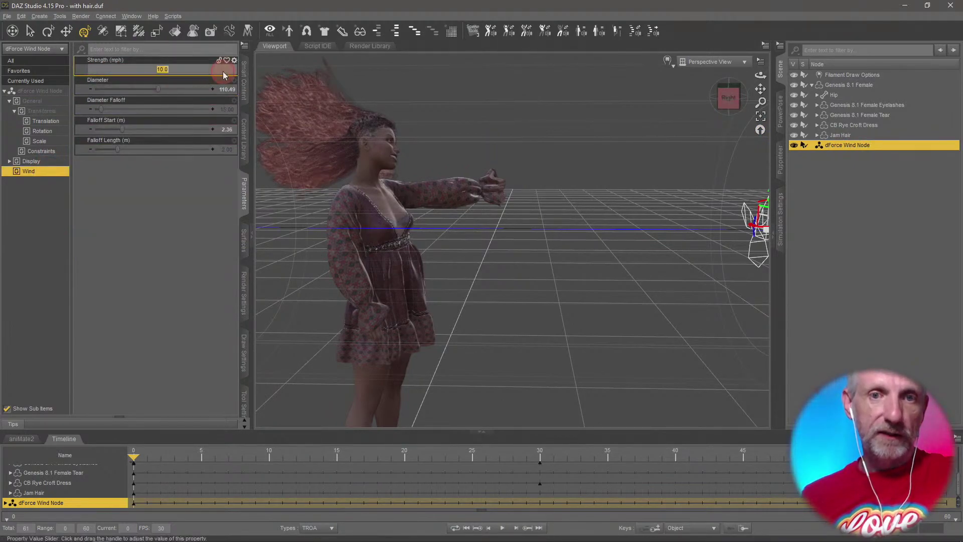
{"action": "type", "text": "50"}
{"action": "key", "text": "Return"}
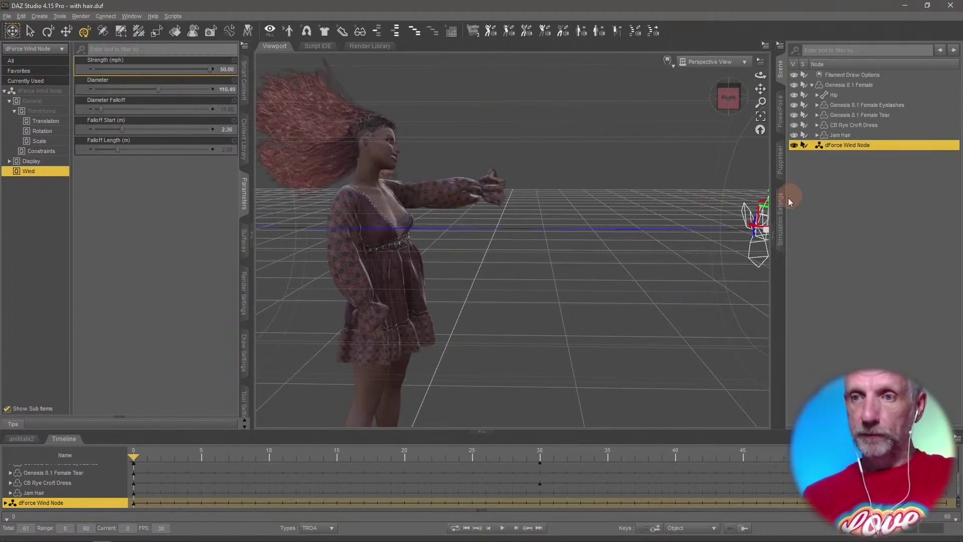
Clear the existing dForce simulation data and start a new simulation with the stronger wind.
{"action": "left_click", "coordinate": [782, 213]}
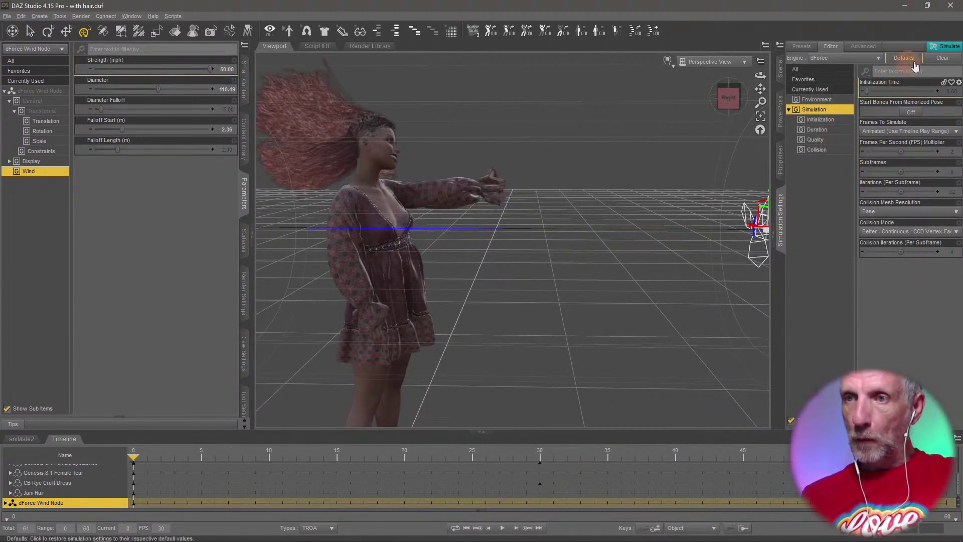
{"action": "left_click", "coordinate": [943, 58]}
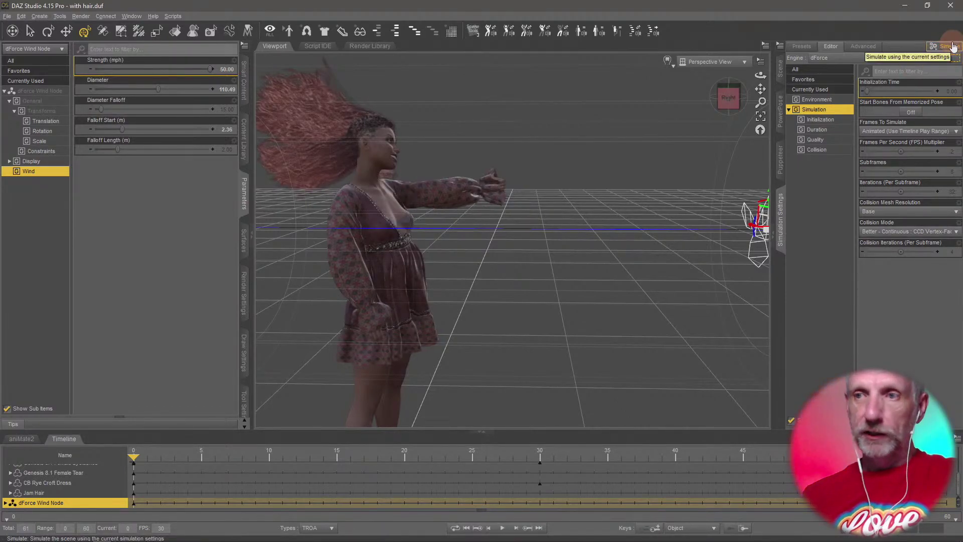
{"action": "left_click", "coordinate": [953, 47]}
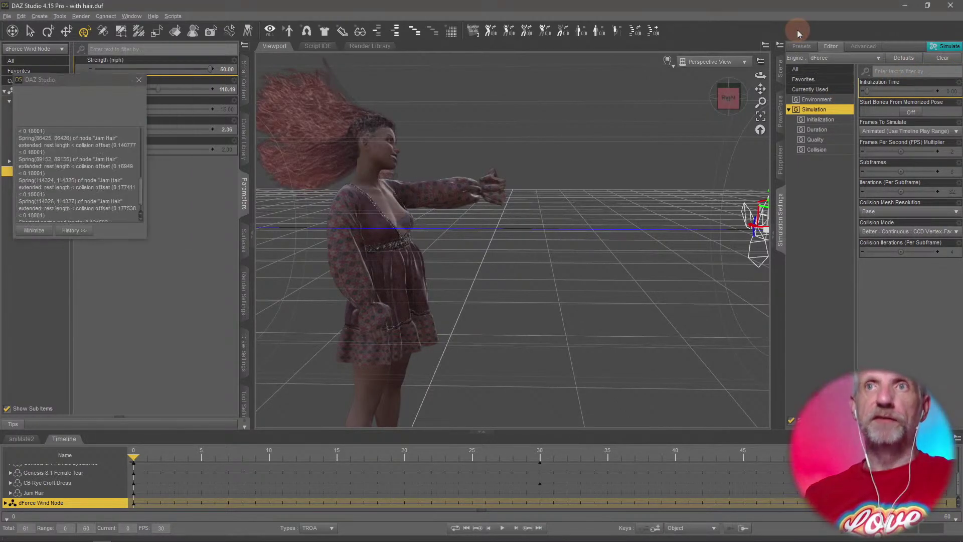